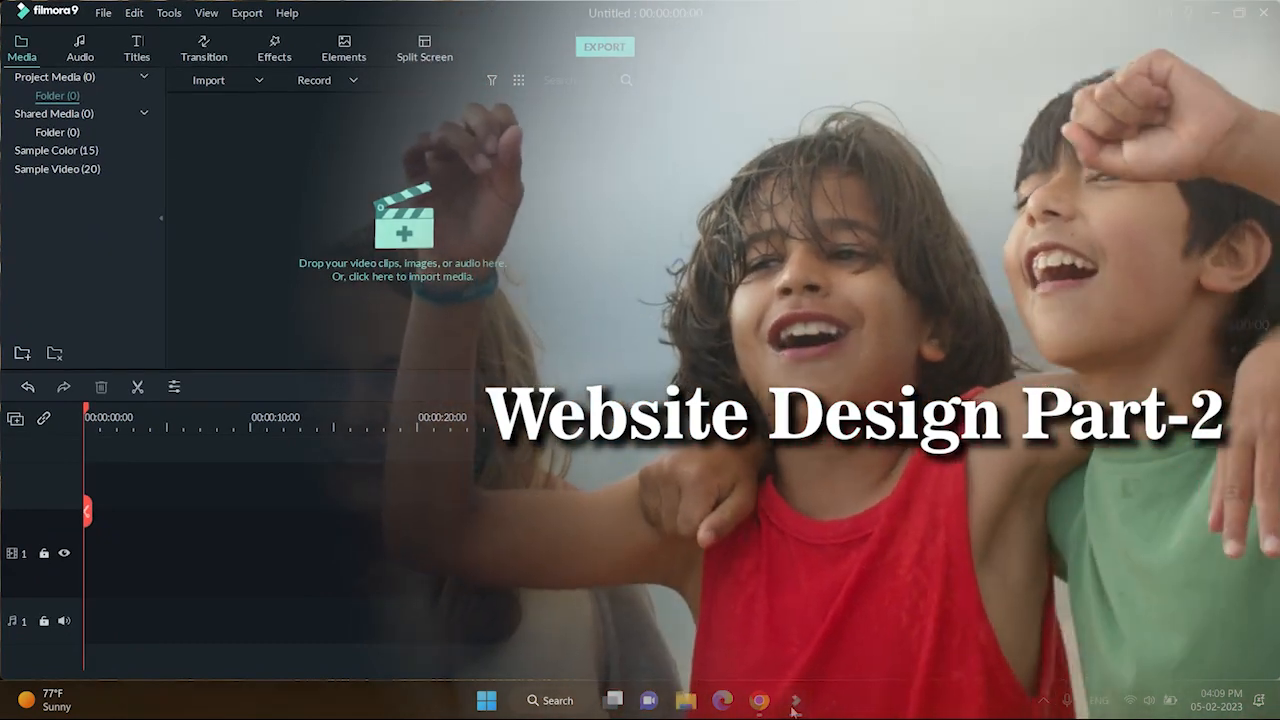
- Switch from Filmora to Chrome and show the live ALL INDIA COMPUTER INSTITUTE website
{"action": "left_click", "coordinate": [792, 704]}
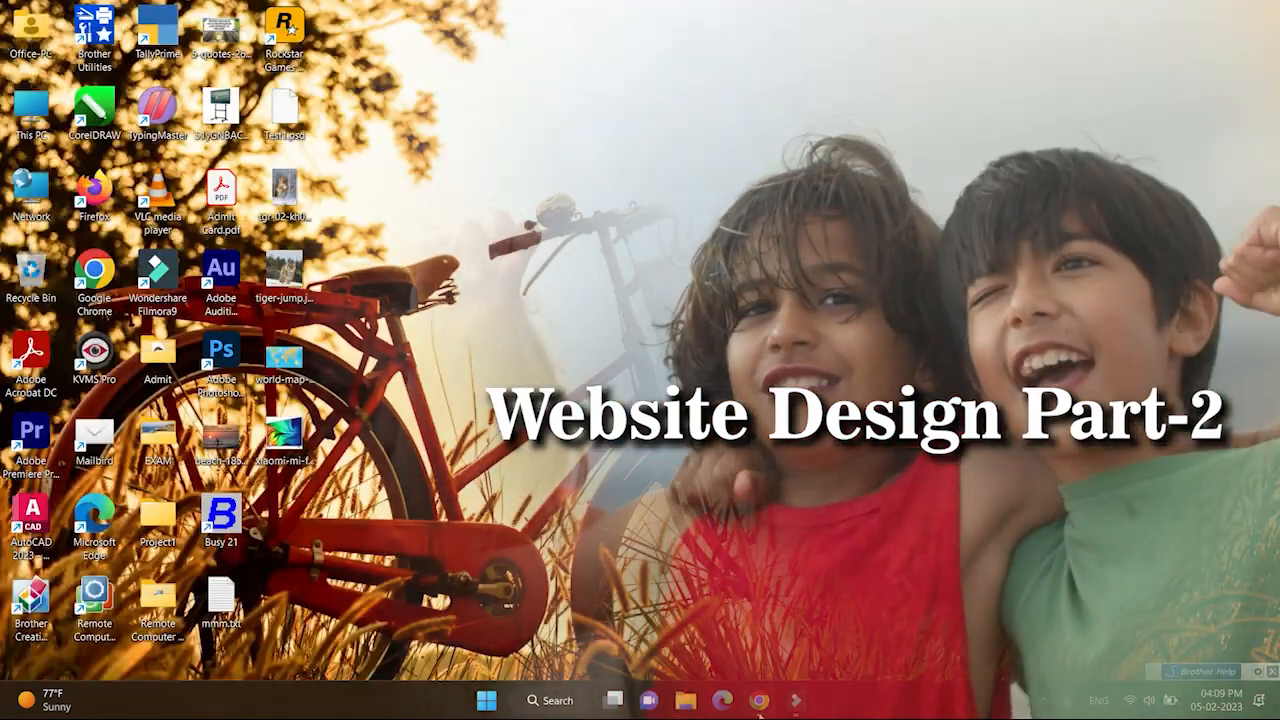
{"action": "mouse_move", "coordinate": [759, 700]}
{"action": "left_click", "coordinate": [752, 640]}
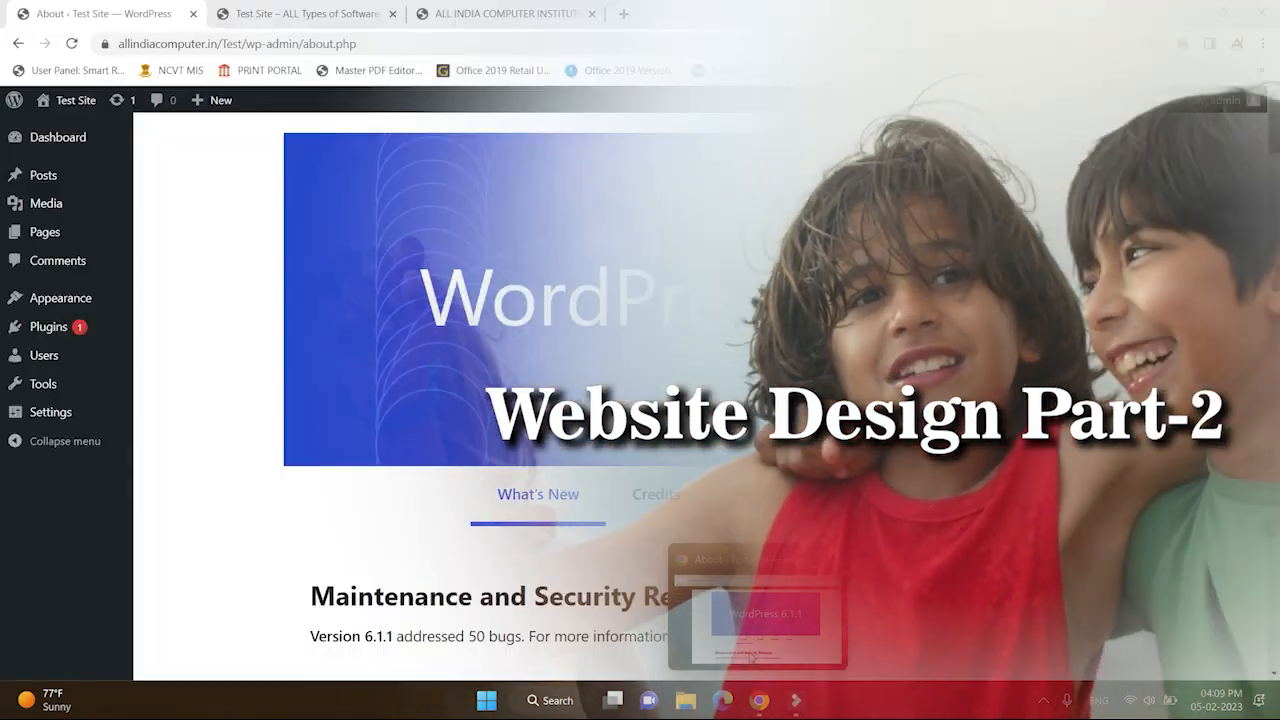
{"action": "left_click", "coordinate": [484, 14]}
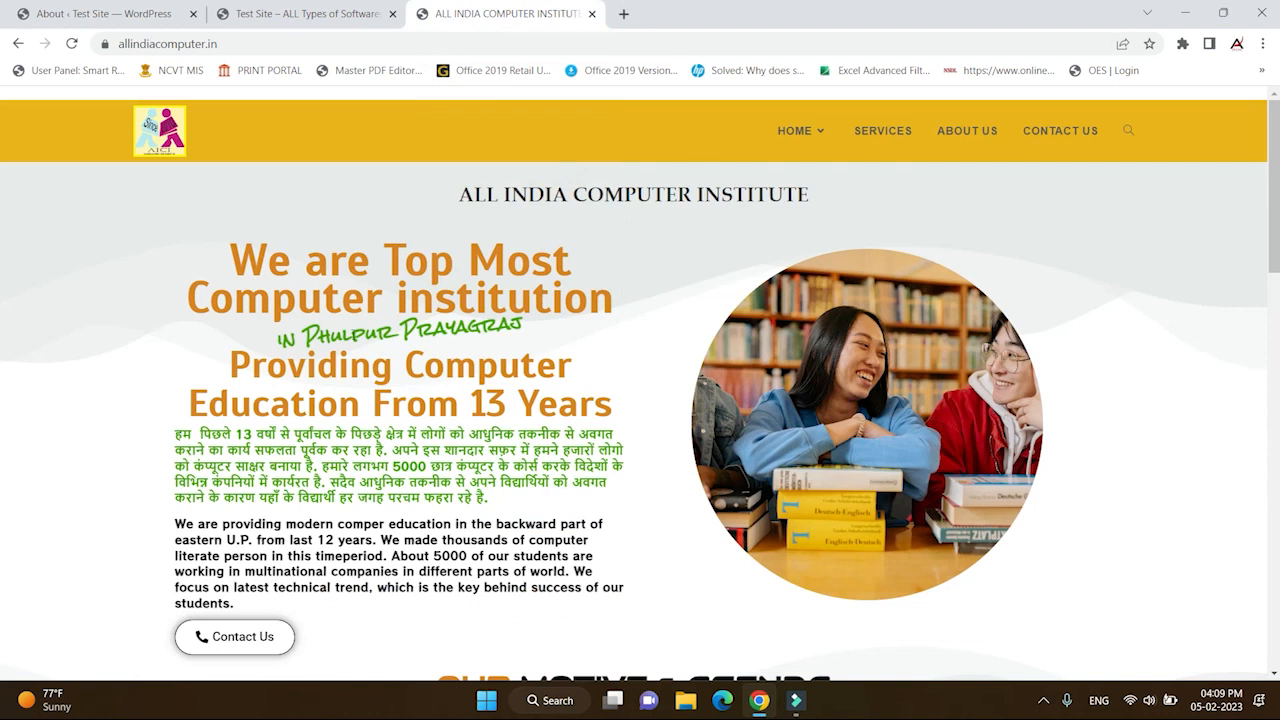
- Examine the institute homepage's header menu, introduction, motive and affiliation sections as a model for the new site
{"action": "scroll", "coordinate": [371, 314], "scroll_direction": "down", "scroll_amount": 6}
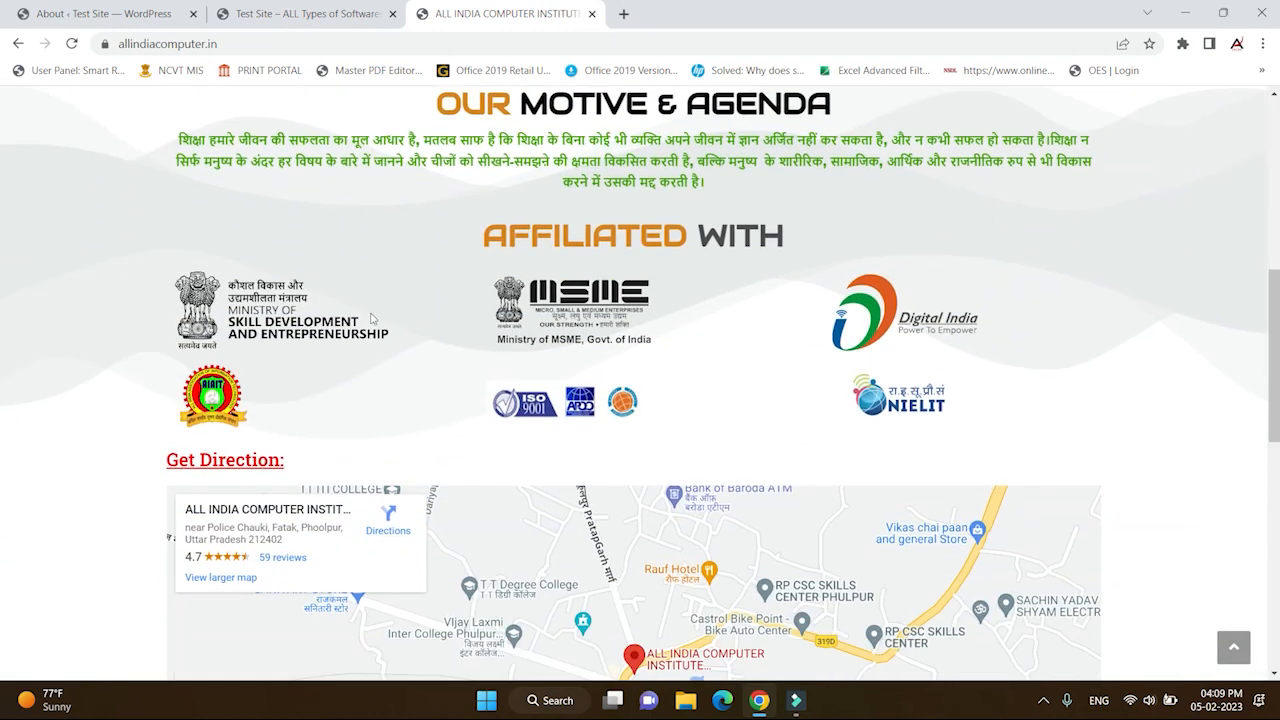
{"action": "scroll", "coordinate": [371, 314], "scroll_direction": "up", "scroll_amount": 7}
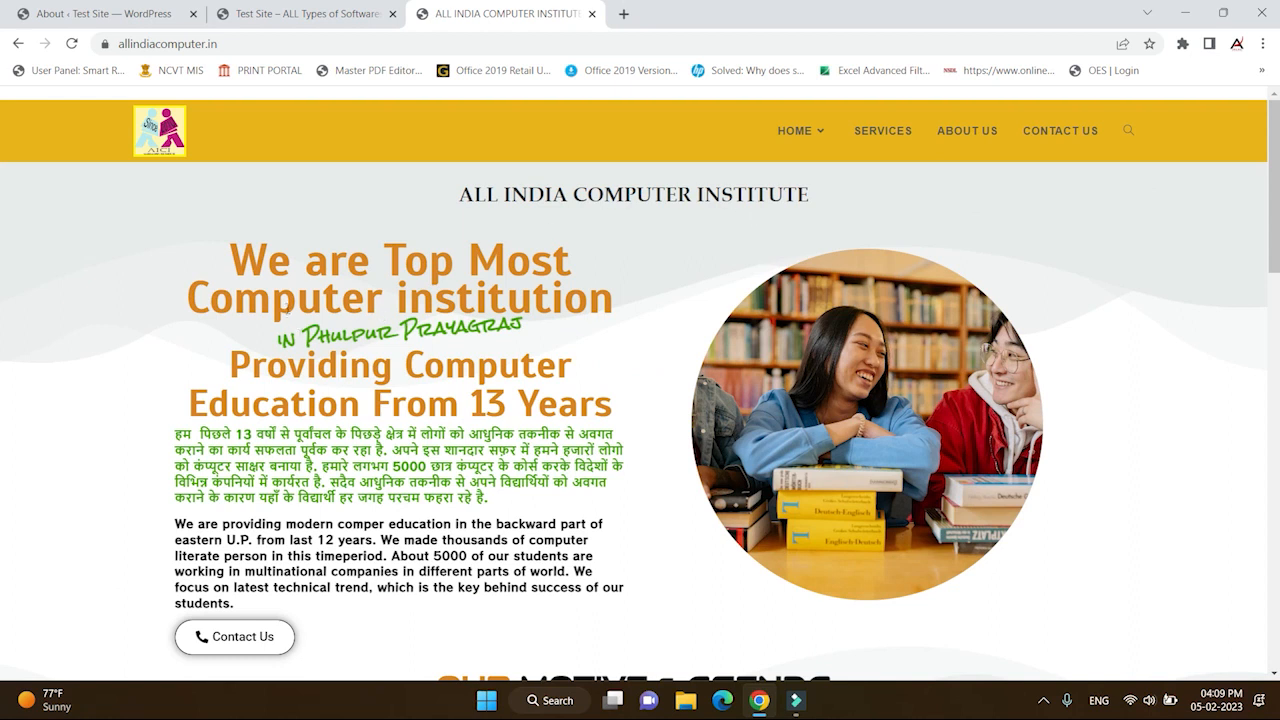
{"action": "mouse_move", "coordinate": [796, 138]}
{"action": "scroll", "coordinate": [370, 420], "scroll_direction": "down", "scroll_amount": 4}
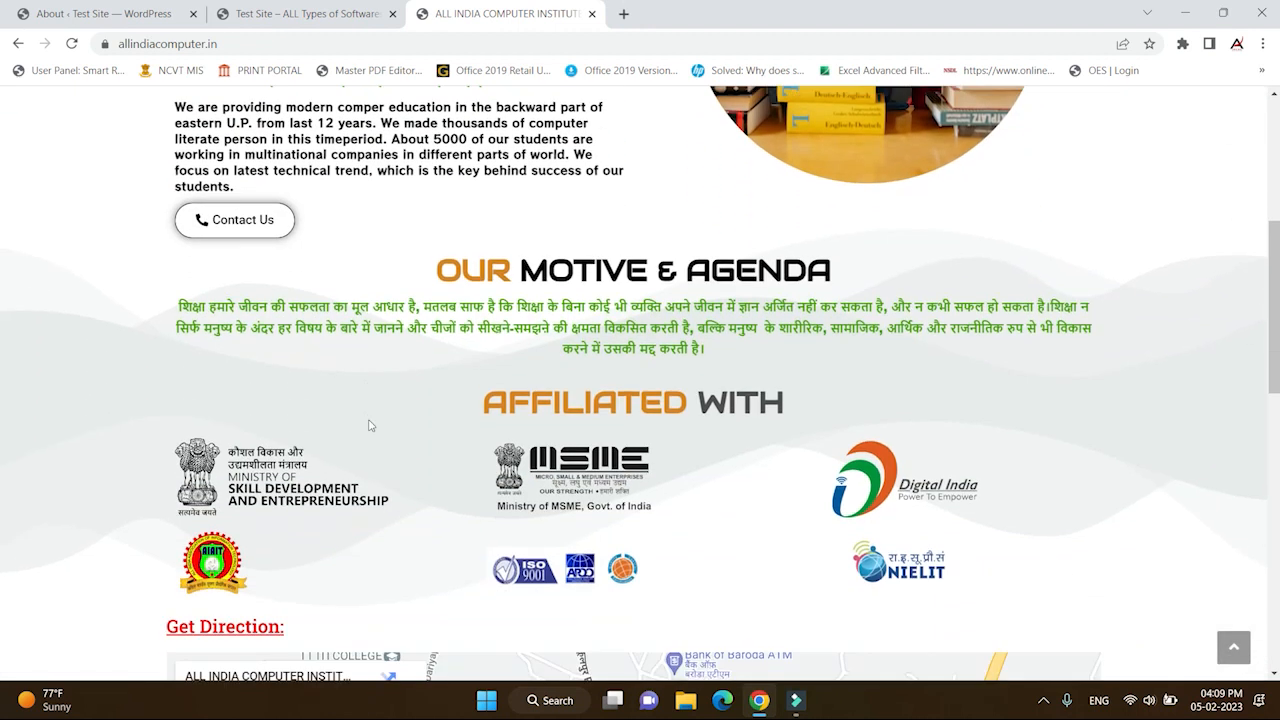
{"action": "scroll", "coordinate": [370, 425], "scroll_direction": "up", "scroll_amount": 4}
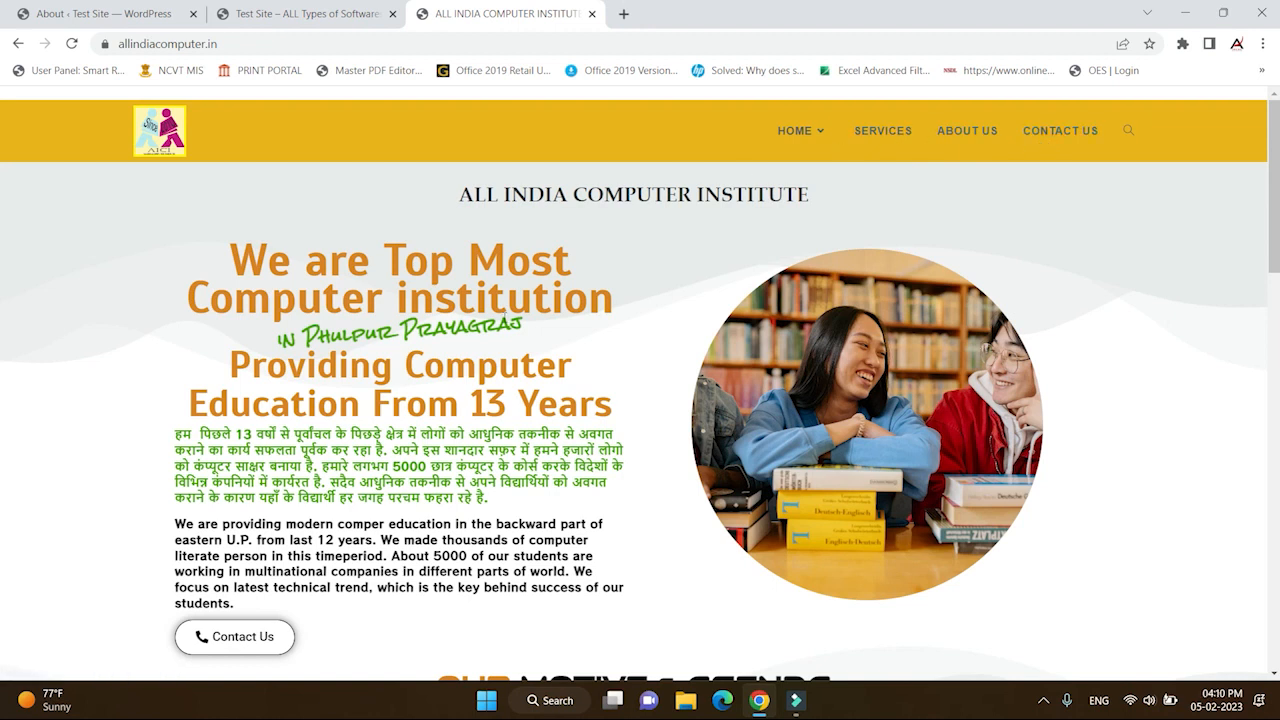
{"action": "scroll", "coordinate": [743, 169], "scroll_direction": "down", "scroll_amount": 2}
{"action": "scroll", "coordinate": [514, 301], "scroll_direction": "up", "scroll_amount": 1}
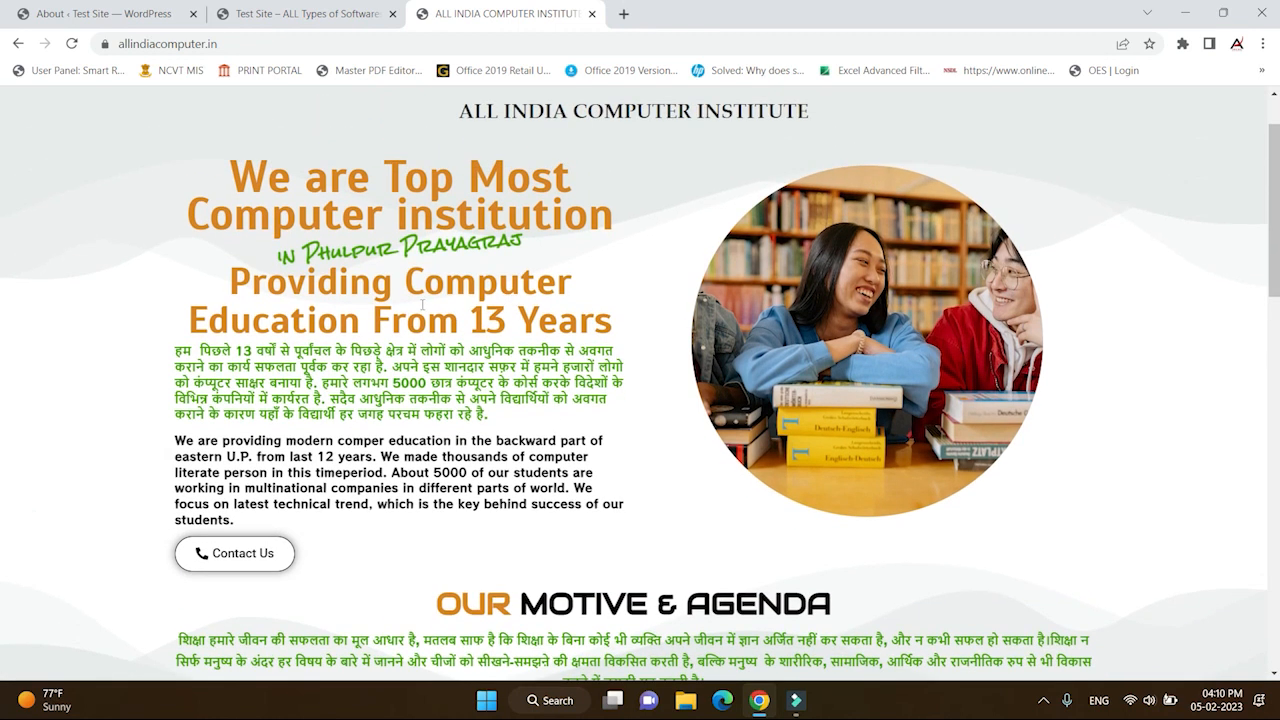
{"action": "scroll", "coordinate": [265, 234], "scroll_direction": "up", "scroll_amount": 1}
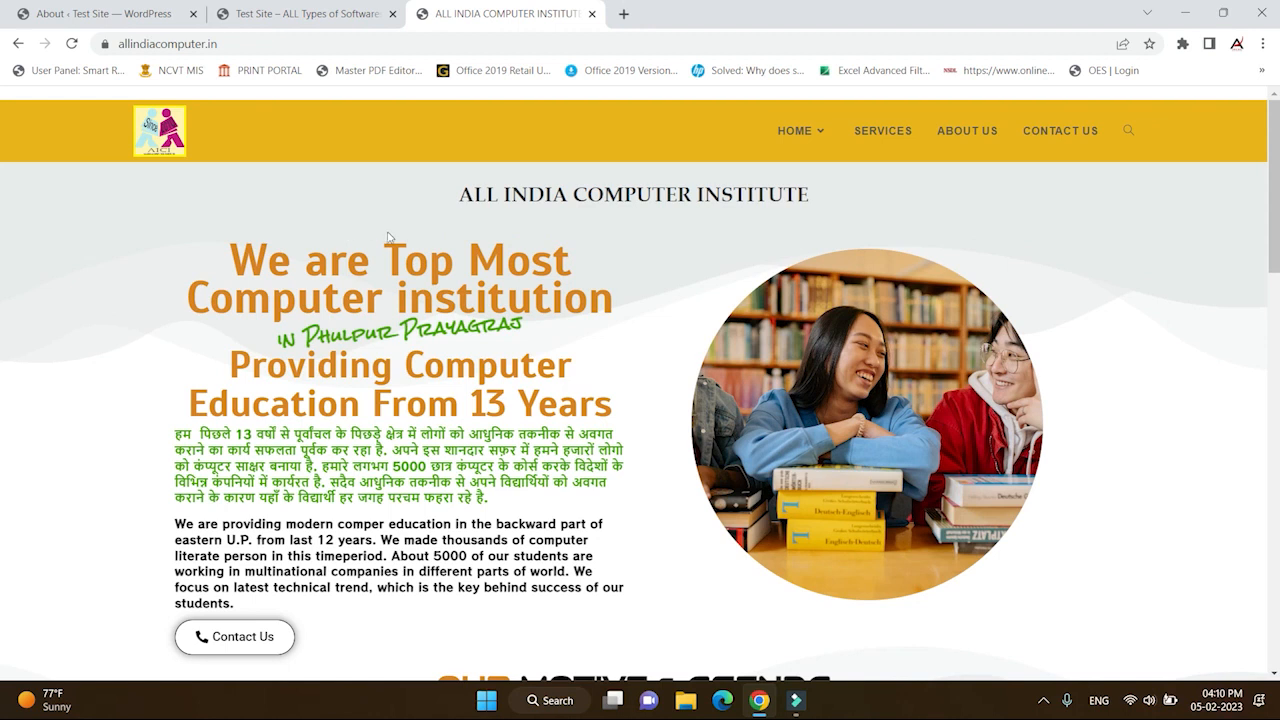
- Look through the whole homepage, from the introduction and contact button to the affiliations, map, reviews, social links and footer
{"action": "scroll", "coordinate": [389, 307], "scroll_direction": "down", "scroll_amount": 2}
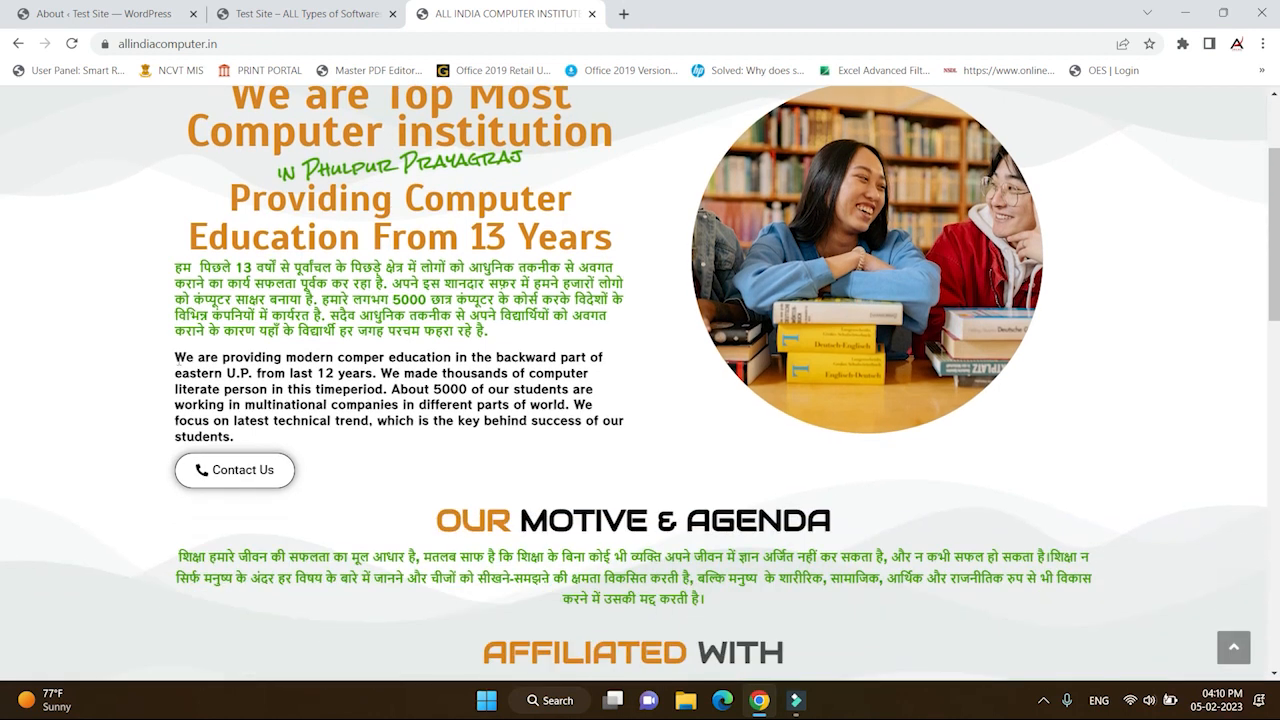
{"action": "scroll", "coordinate": [394, 337], "scroll_direction": "up", "scroll_amount": 1}
{"action": "scroll", "coordinate": [300, 380], "scroll_direction": "down", "scroll_amount": 1}
{"action": "scroll", "coordinate": [275, 390], "scroll_direction": "down", "scroll_amount": 1}
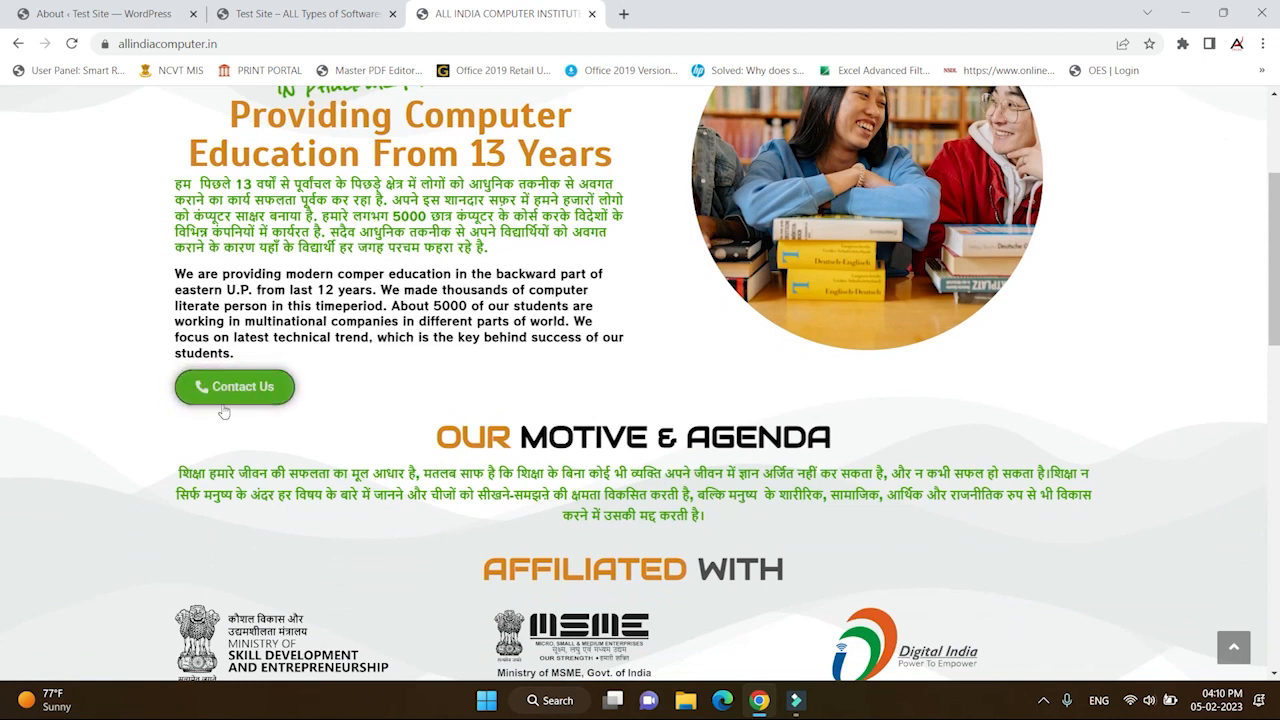
{"action": "scroll", "coordinate": [581, 430], "scroll_direction": "down", "scroll_amount": 1}
{"action": "scroll", "coordinate": [581, 430], "scroll_direction": "down", "scroll_amount": 2}
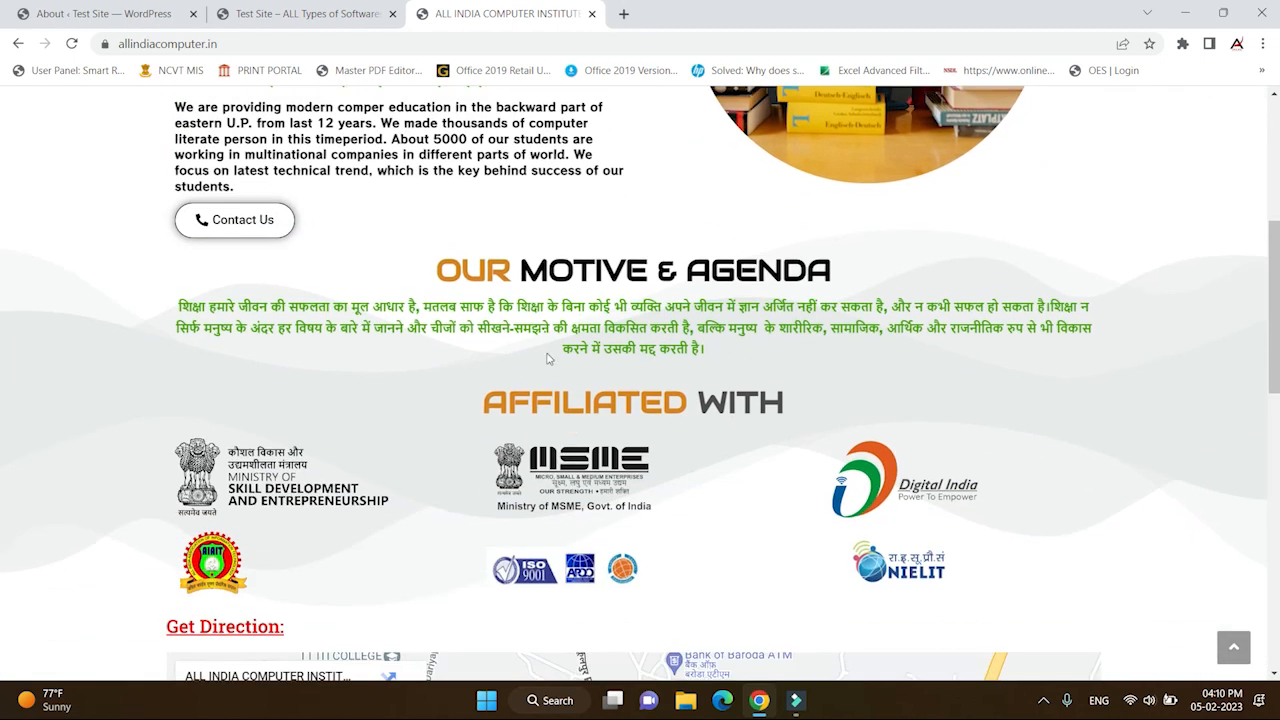
{"action": "scroll", "coordinate": [548, 358], "scroll_direction": "down", "scroll_amount": 2}
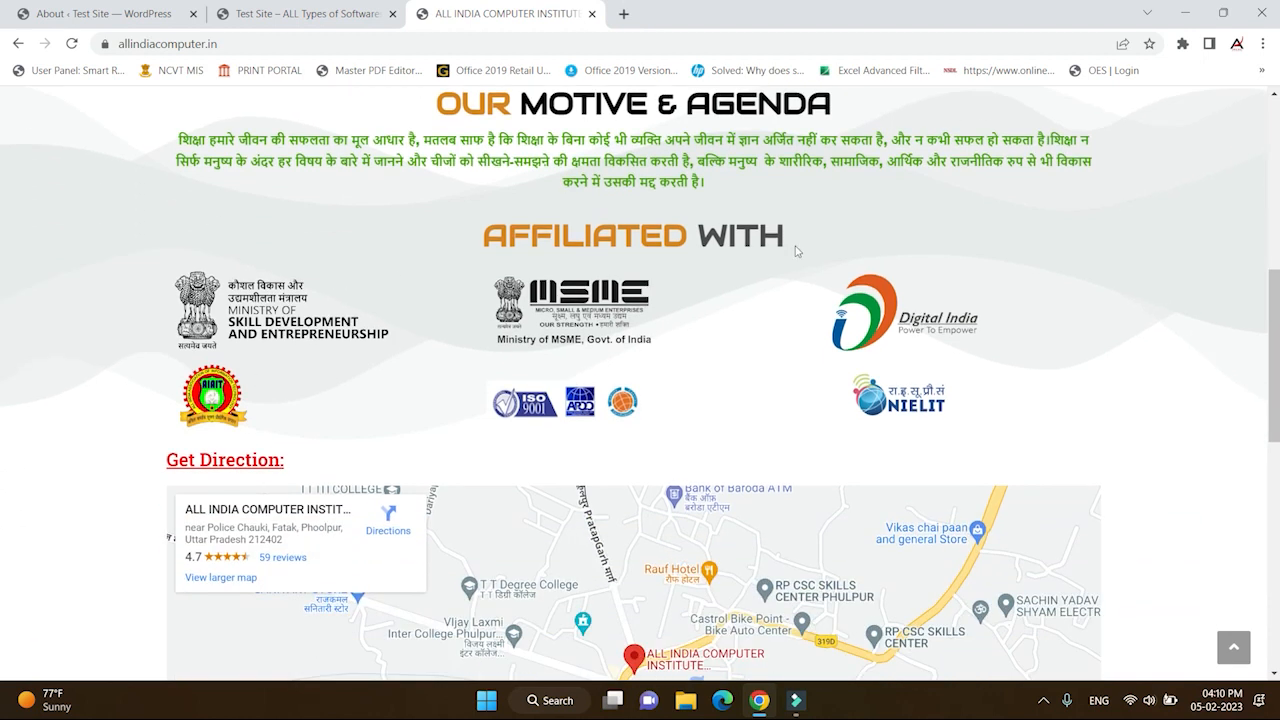
{"action": "scroll", "coordinate": [319, 350], "scroll_direction": "down", "scroll_amount": 4}
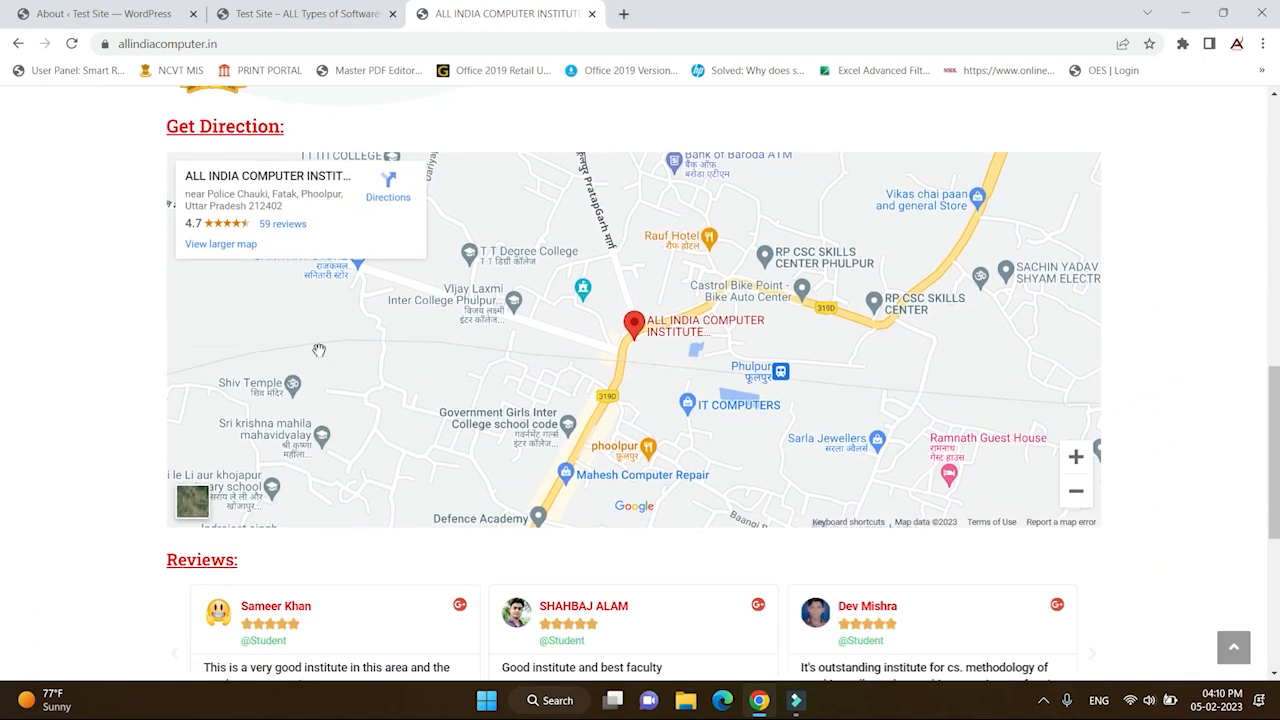
{"action": "scroll", "coordinate": [482, 331], "scroll_direction": "down", "scroll_amount": 1}
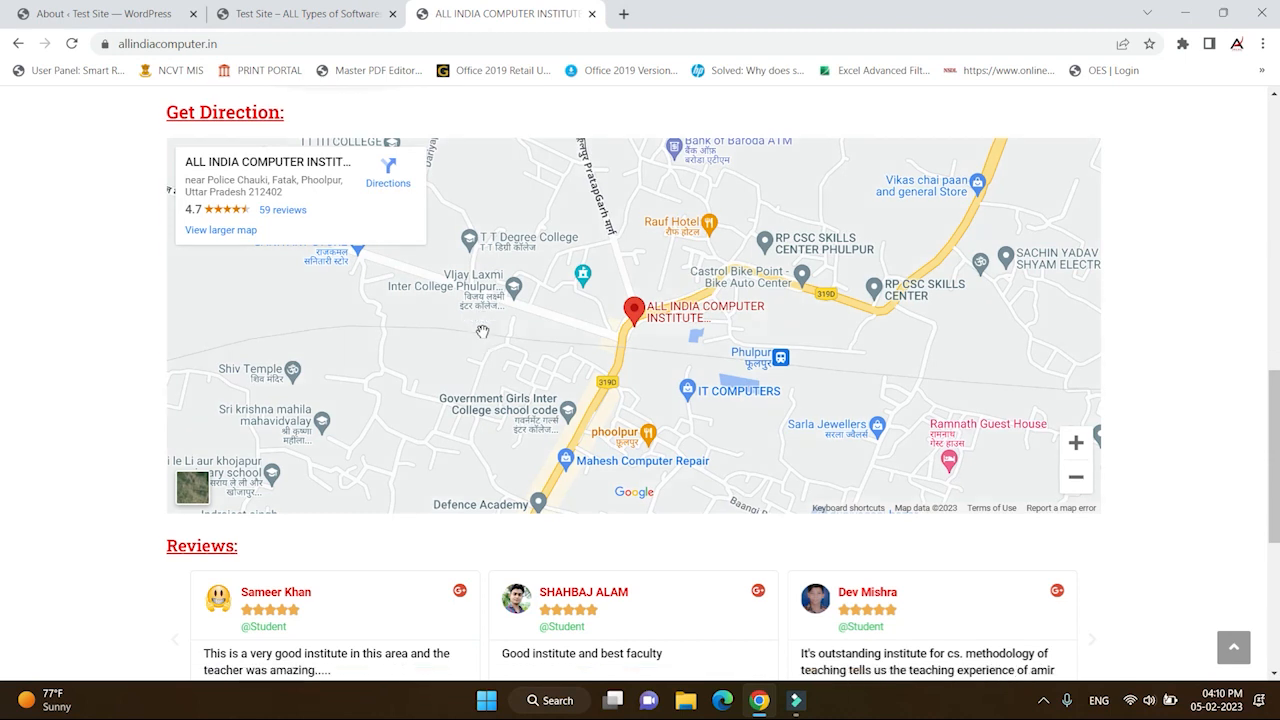
{"action": "scroll", "coordinate": [482, 331], "scroll_direction": "down", "scroll_amount": 3}
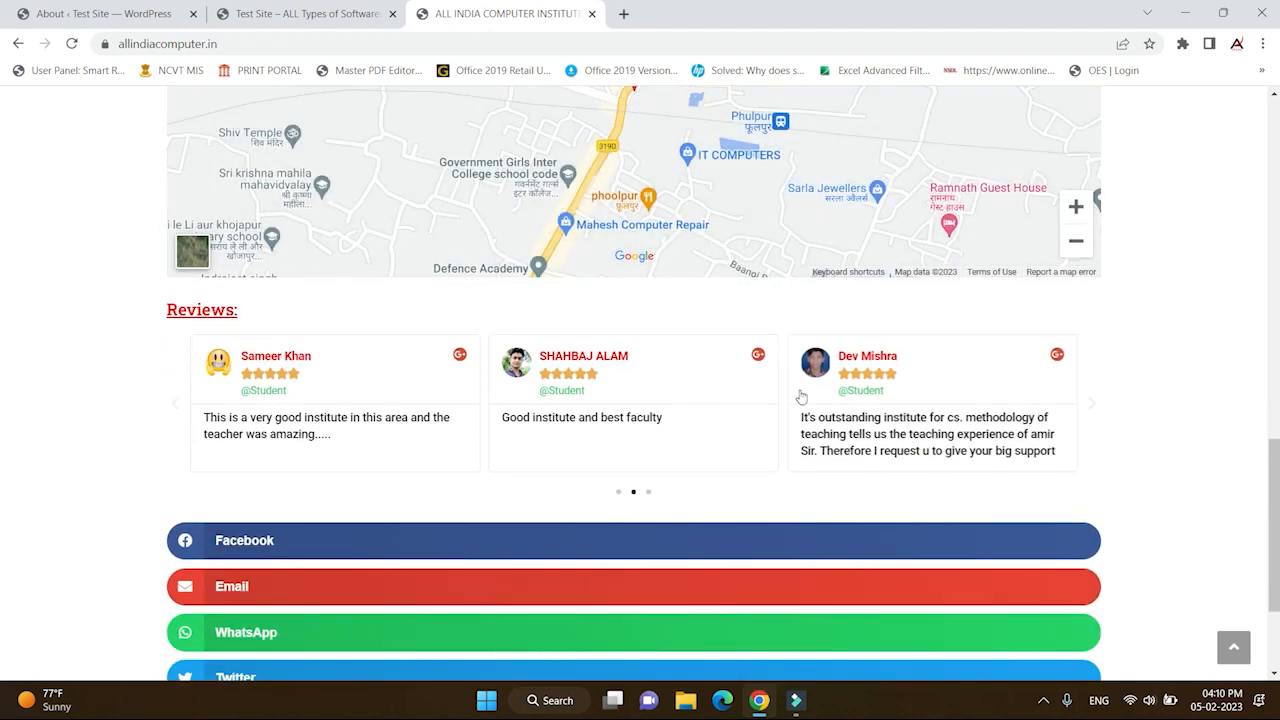
{"action": "scroll", "coordinate": [825, 405], "scroll_direction": "down", "scroll_amount": 2}
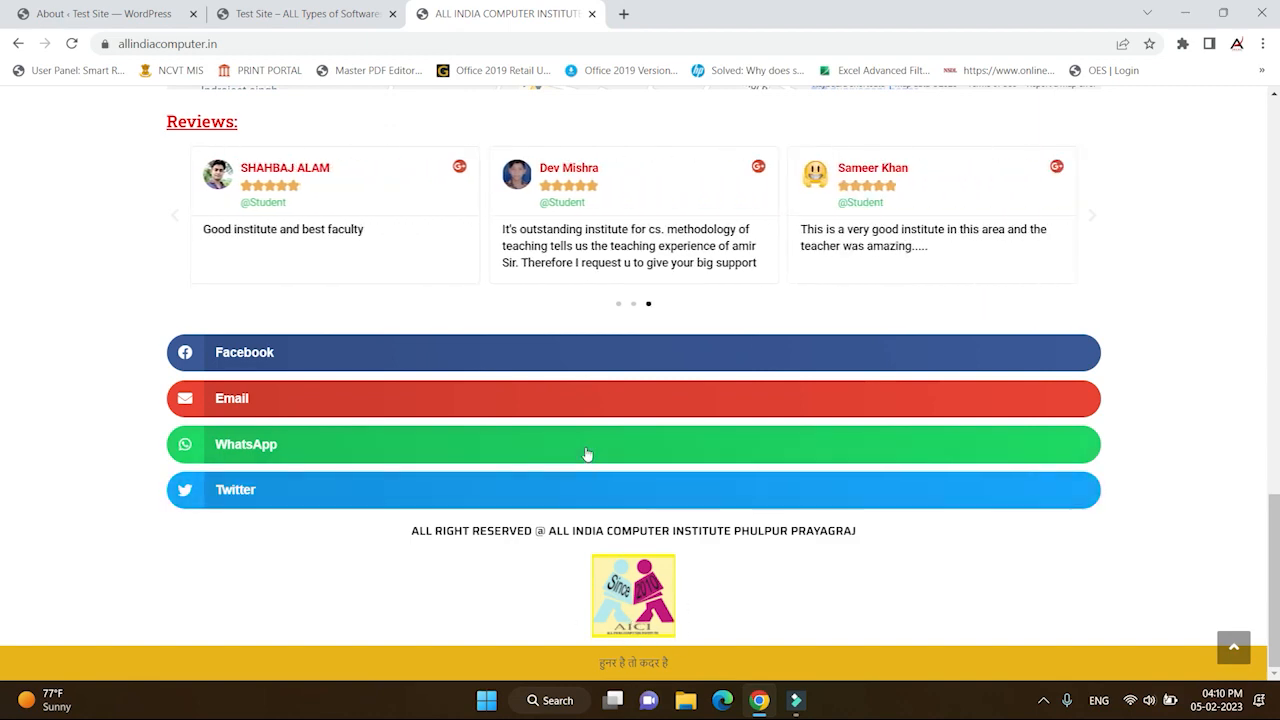
{"action": "scroll", "coordinate": [586, 453], "scroll_direction": "up", "scroll_amount": 6}
{"action": "scroll", "coordinate": [586, 453], "scroll_direction": "up", "scroll_amount": 10}
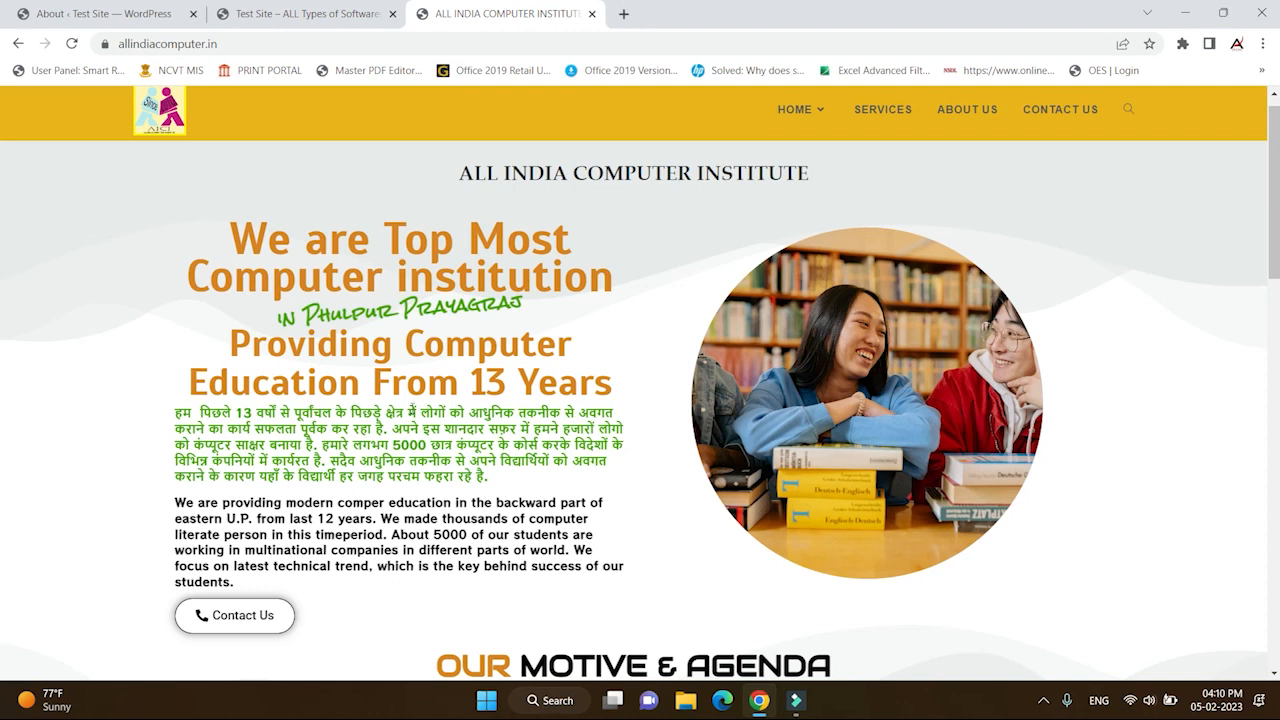
- Review the homepage's introduction, Our Motive & Agenda and Affiliated With sections again to study their layout
{"action": "scroll", "coordinate": [414, 409], "scroll_direction": "down", "scroll_amount": 3}
{"action": "scroll", "coordinate": [414, 409], "scroll_direction": "up", "scroll_amount": 4}
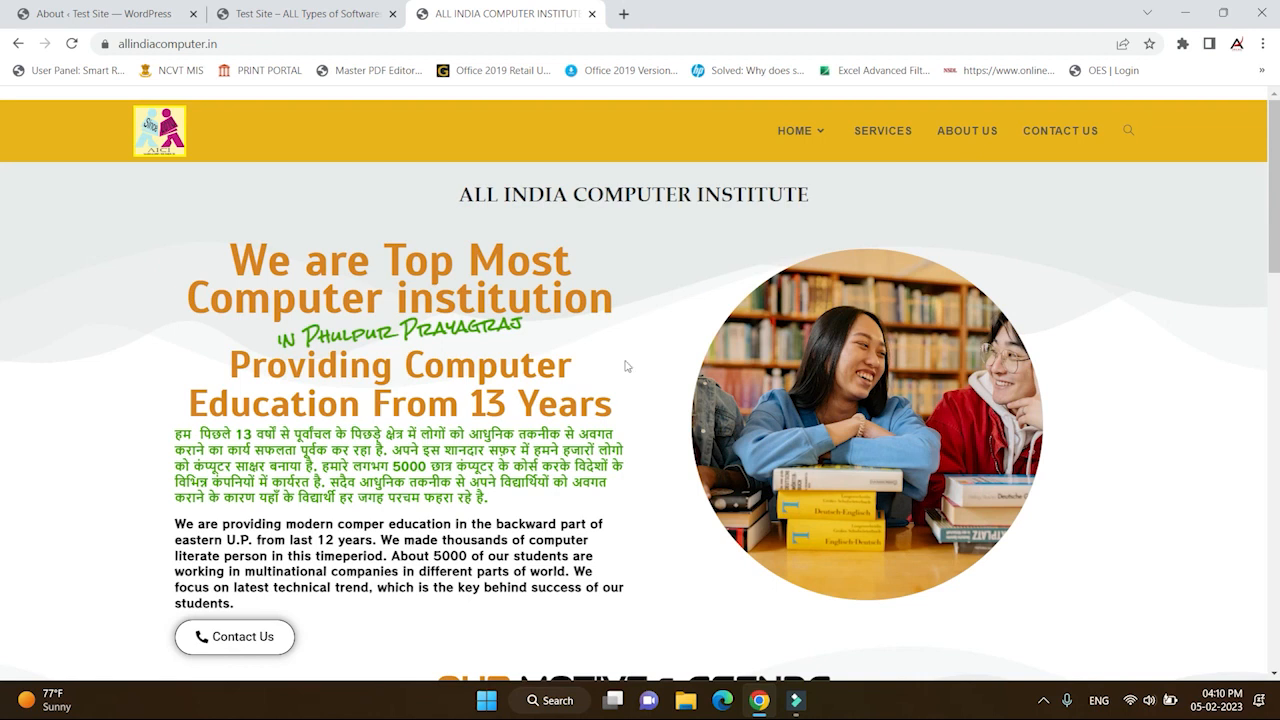
{"action": "scroll", "coordinate": [542, 436], "scroll_direction": "down", "scroll_amount": 3}
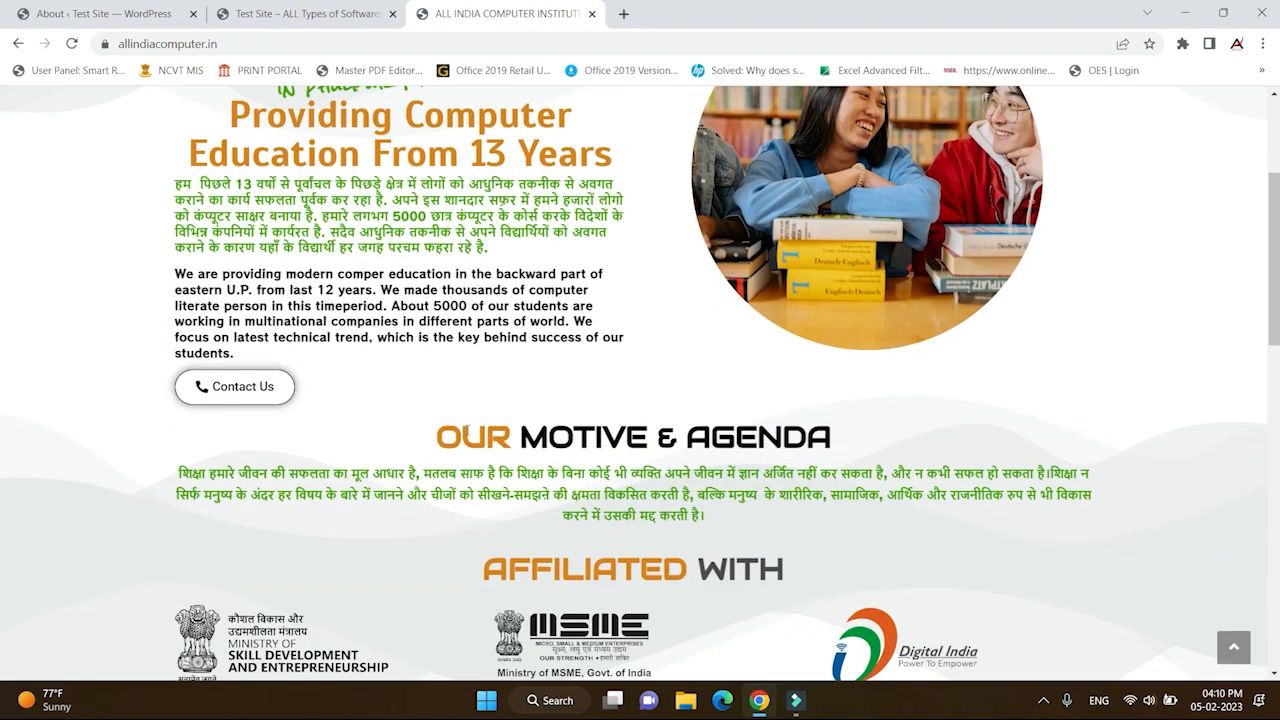
{"action": "scroll", "coordinate": [466, 430], "scroll_direction": "up", "scroll_amount": 3}
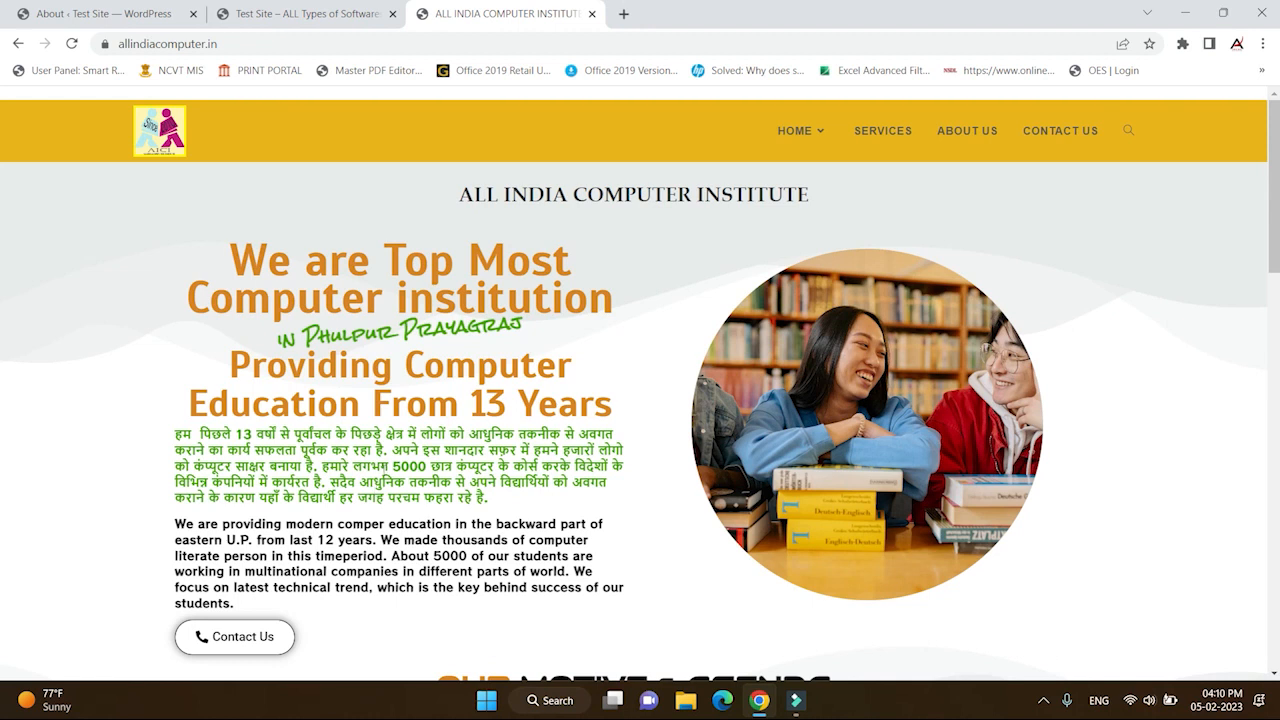
{"action": "scroll", "coordinate": [385, 470], "scroll_direction": "down", "scroll_amount": 3}
{"action": "scroll", "coordinate": [385, 470], "scroll_direction": "up", "scroll_amount": 3}
{"action": "scroll", "coordinate": [394, 432], "scroll_direction": "down", "scroll_amount": 8}
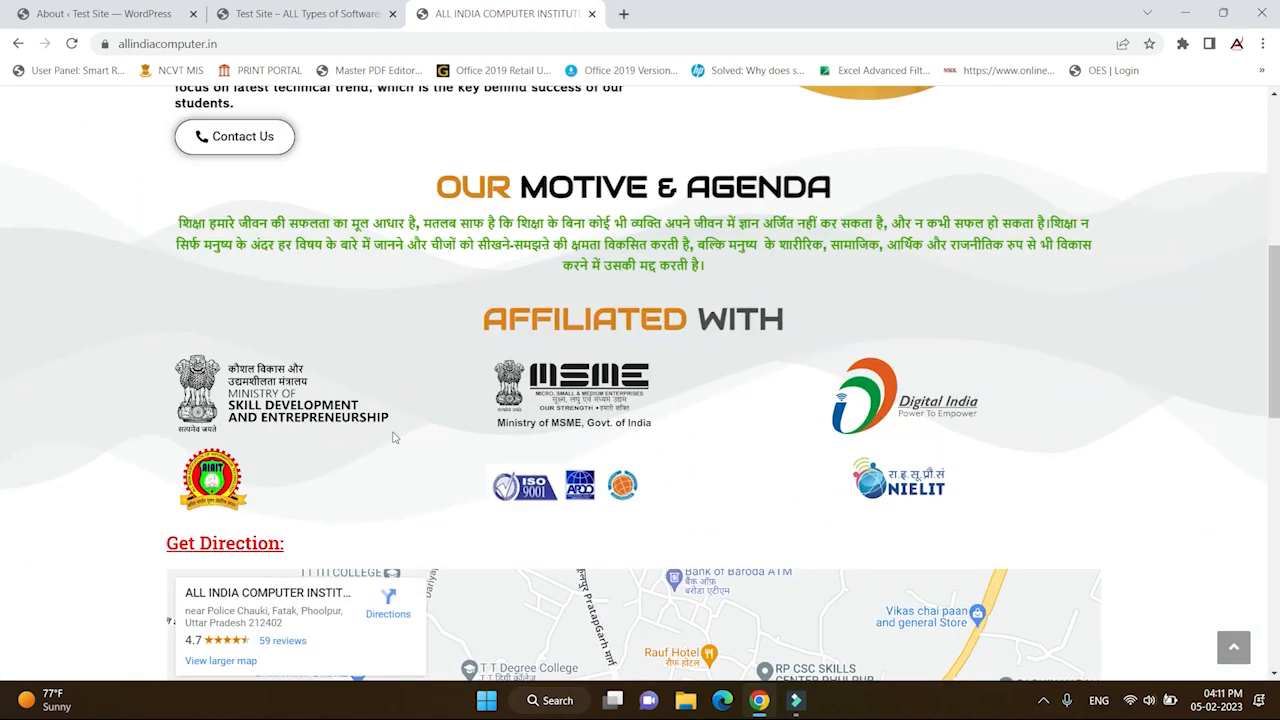
{"action": "scroll", "coordinate": [394, 437], "scroll_direction": "up", "scroll_amount": 10}
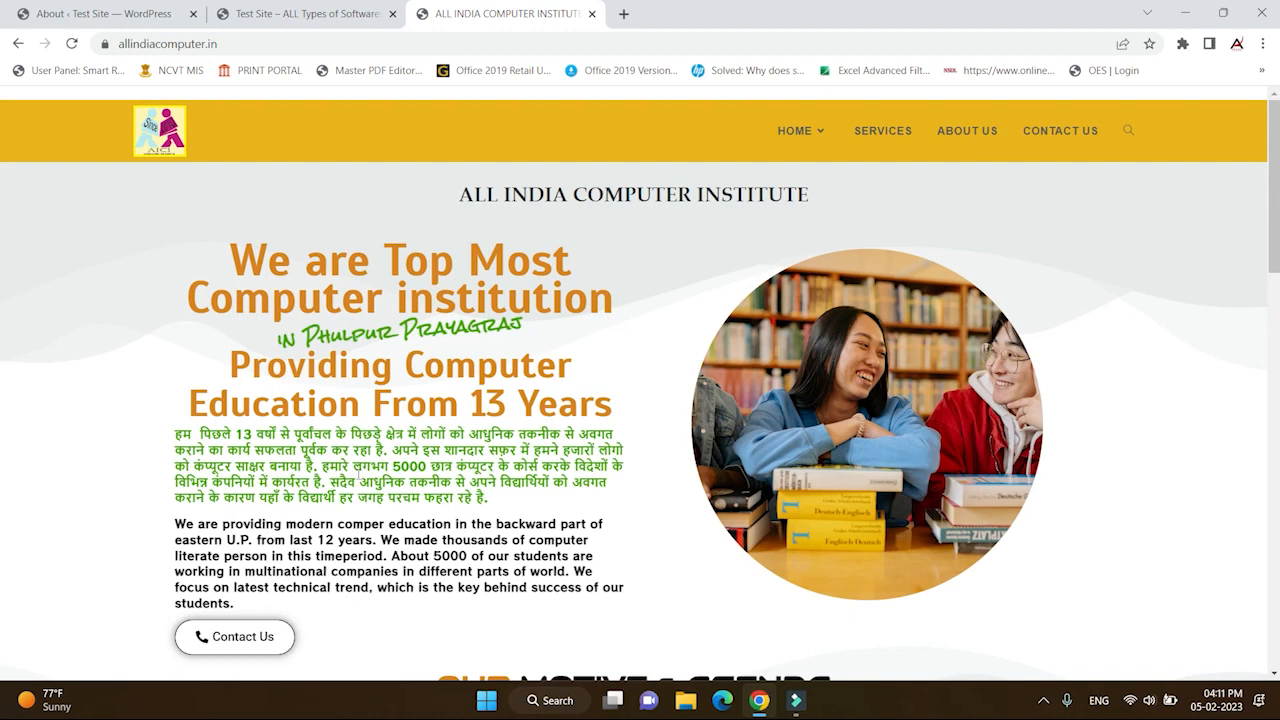
{"action": "scroll", "coordinate": [397, 484], "scroll_direction": "down", "scroll_amount": 5}
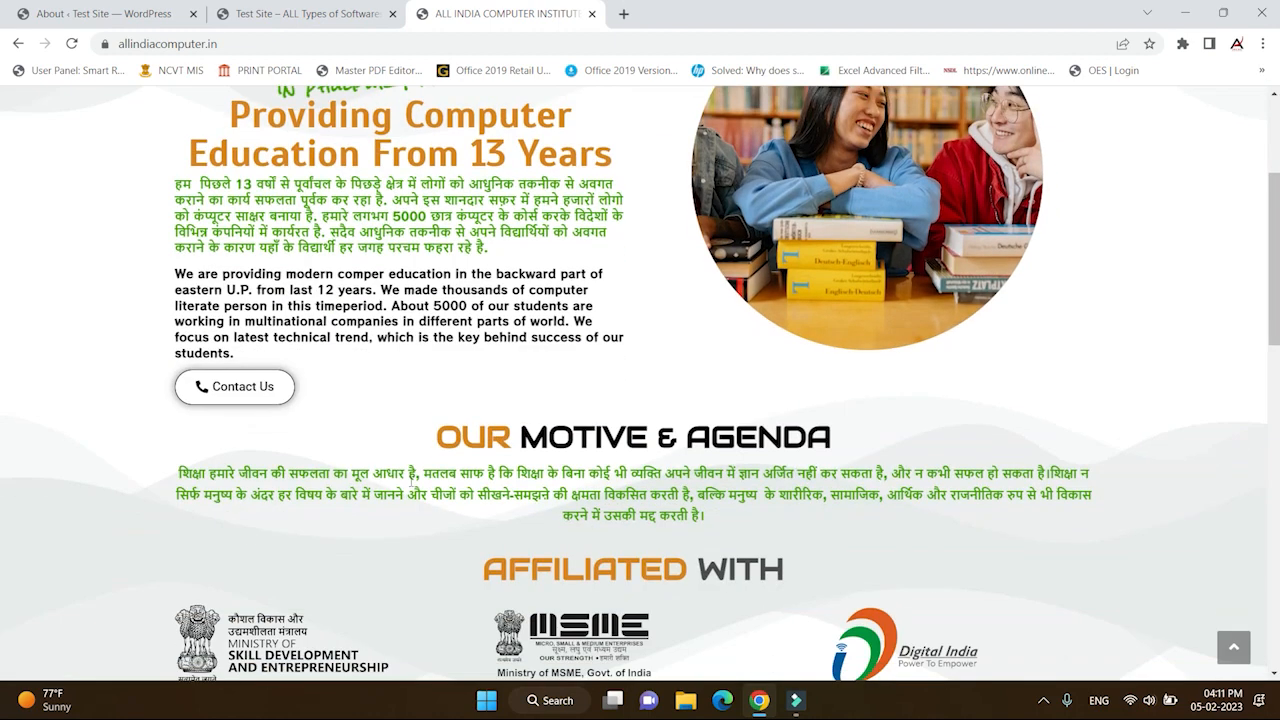
{"action": "scroll", "coordinate": [397, 484], "scroll_direction": "up", "scroll_amount": 4}
{"action": "scroll", "coordinate": [397, 484], "scroll_direction": "up", "scroll_amount": 1}
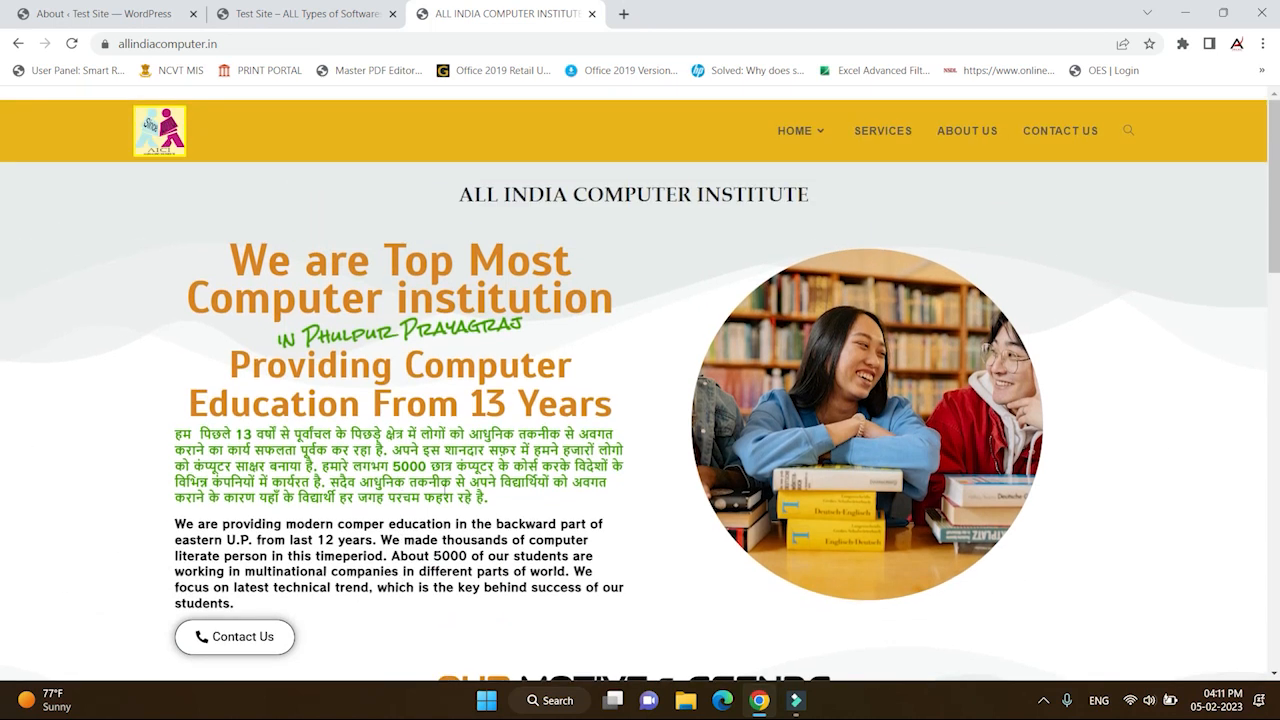
{"action": "scroll", "coordinate": [441, 505], "scroll_direction": "down", "scroll_amount": 2}
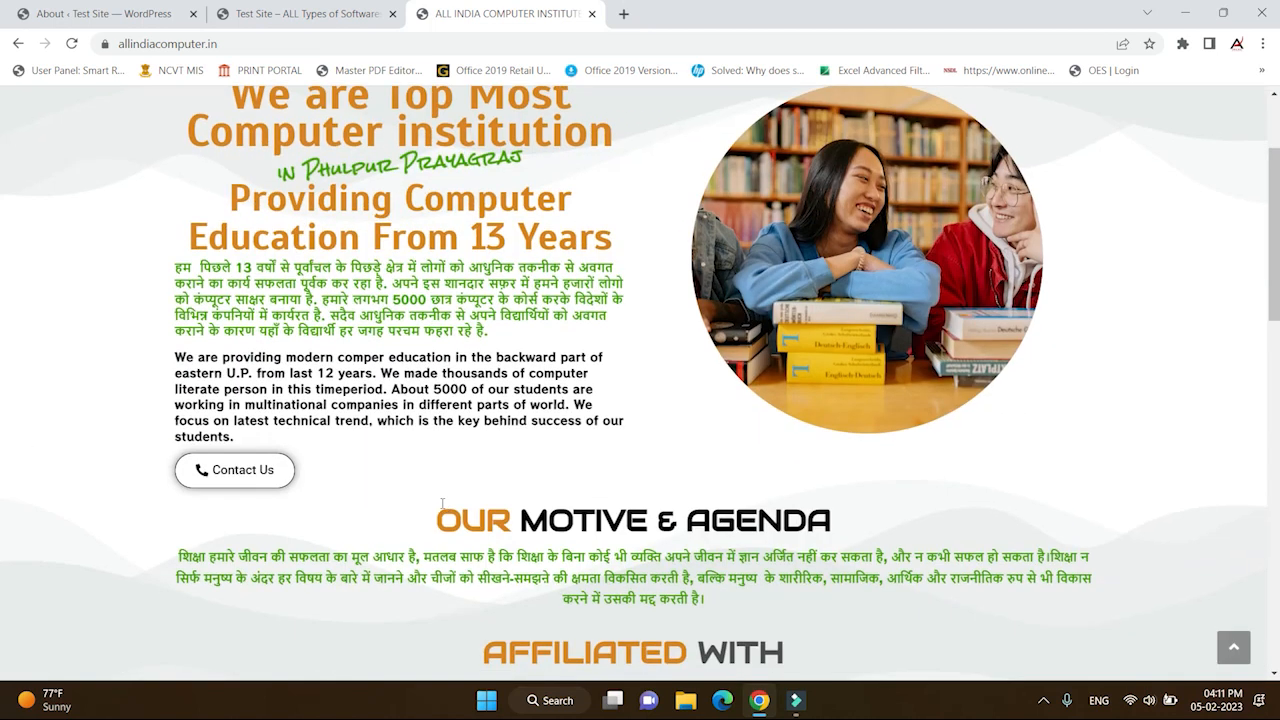
{"action": "scroll", "coordinate": [441, 505], "scroll_direction": "up", "scroll_amount": 2}
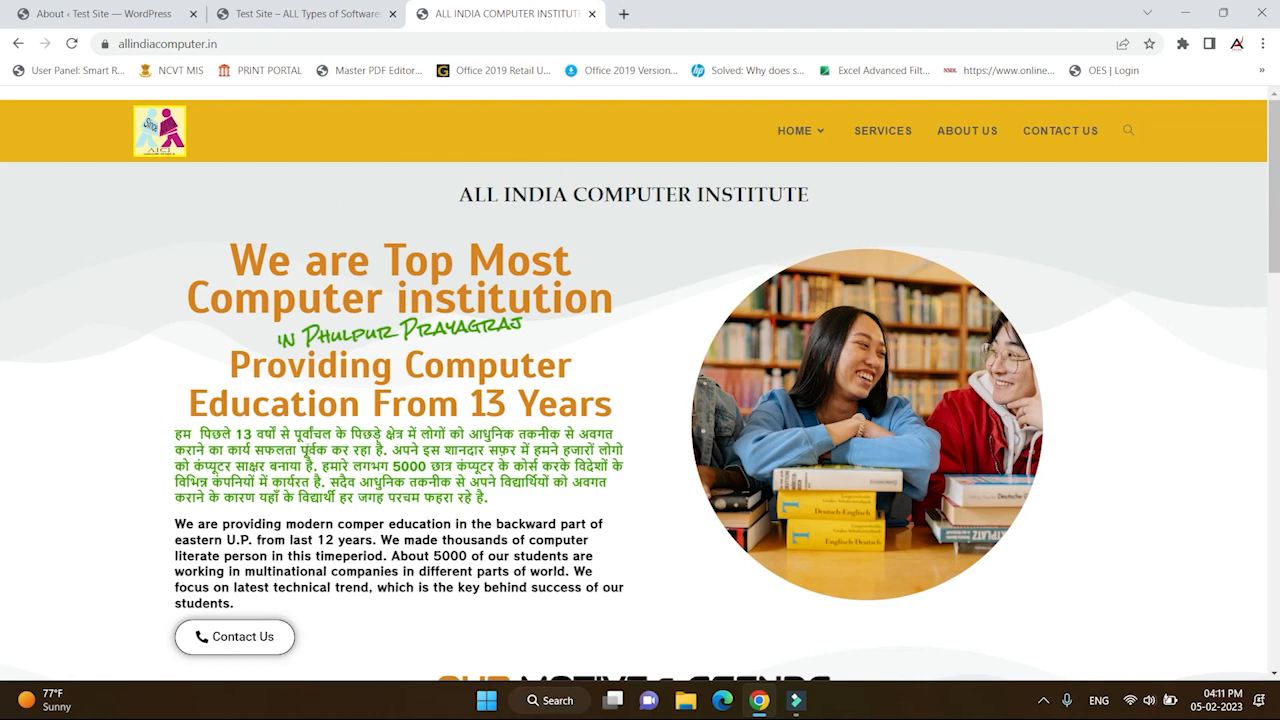
{"action": "scroll", "coordinate": [305, 455], "scroll_direction": "down", "scroll_amount": 4}
{"action": "scroll", "coordinate": [305, 455], "scroll_direction": "up", "scroll_amount": 3}
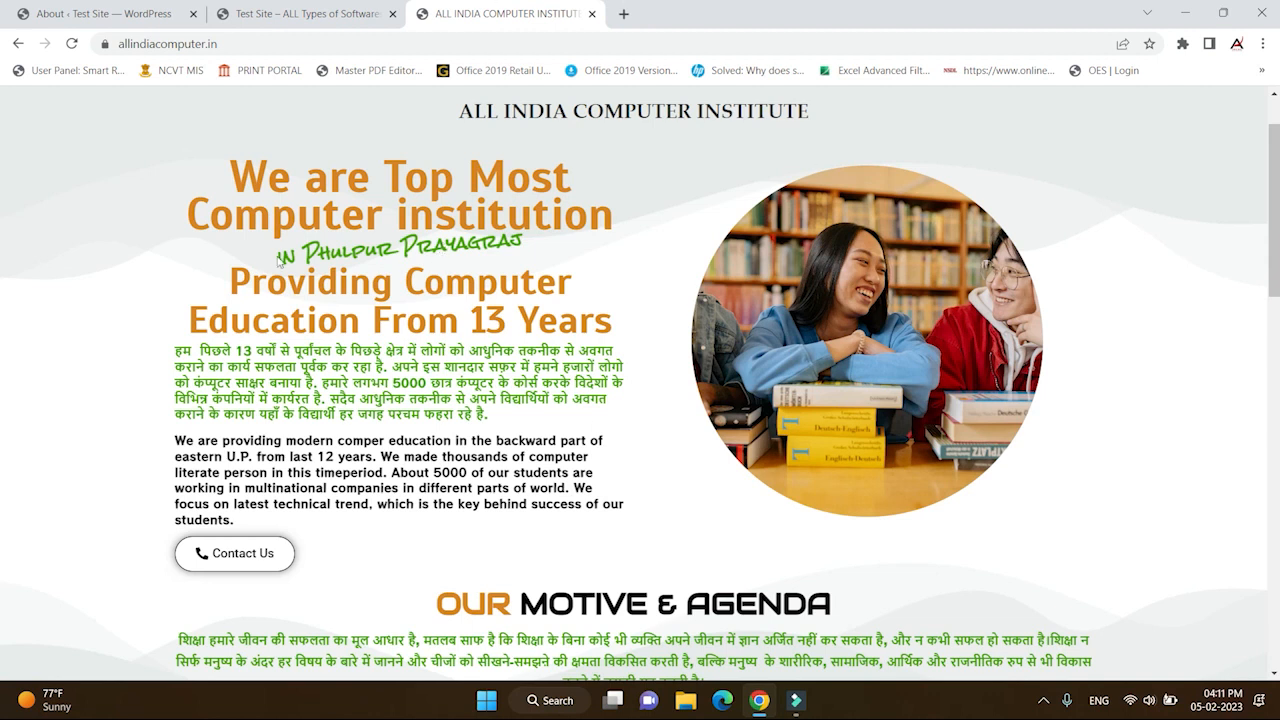
- Go to the Test Site's WordPress admin and open the page for adding new plugins
{"action": "left_click", "coordinate": [105, 15]}
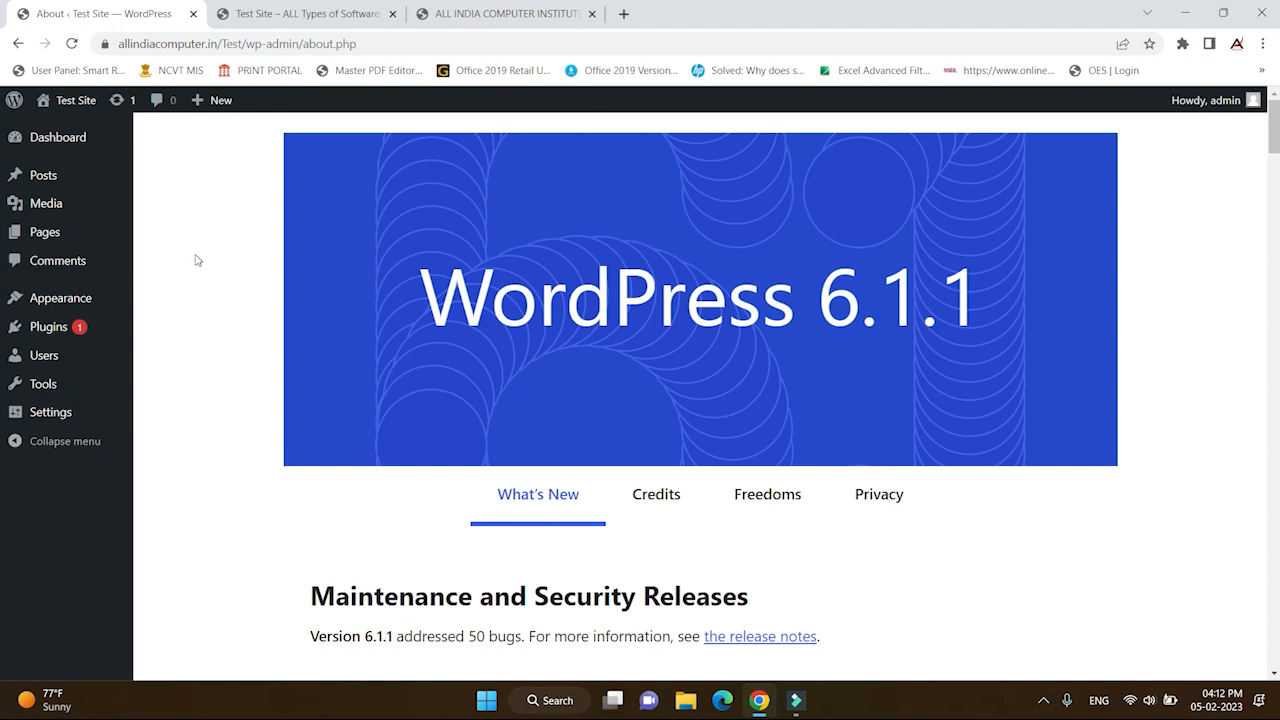
{"action": "mouse_move", "coordinate": [112, 336]}
{"action": "mouse_move", "coordinate": [62, 338]}
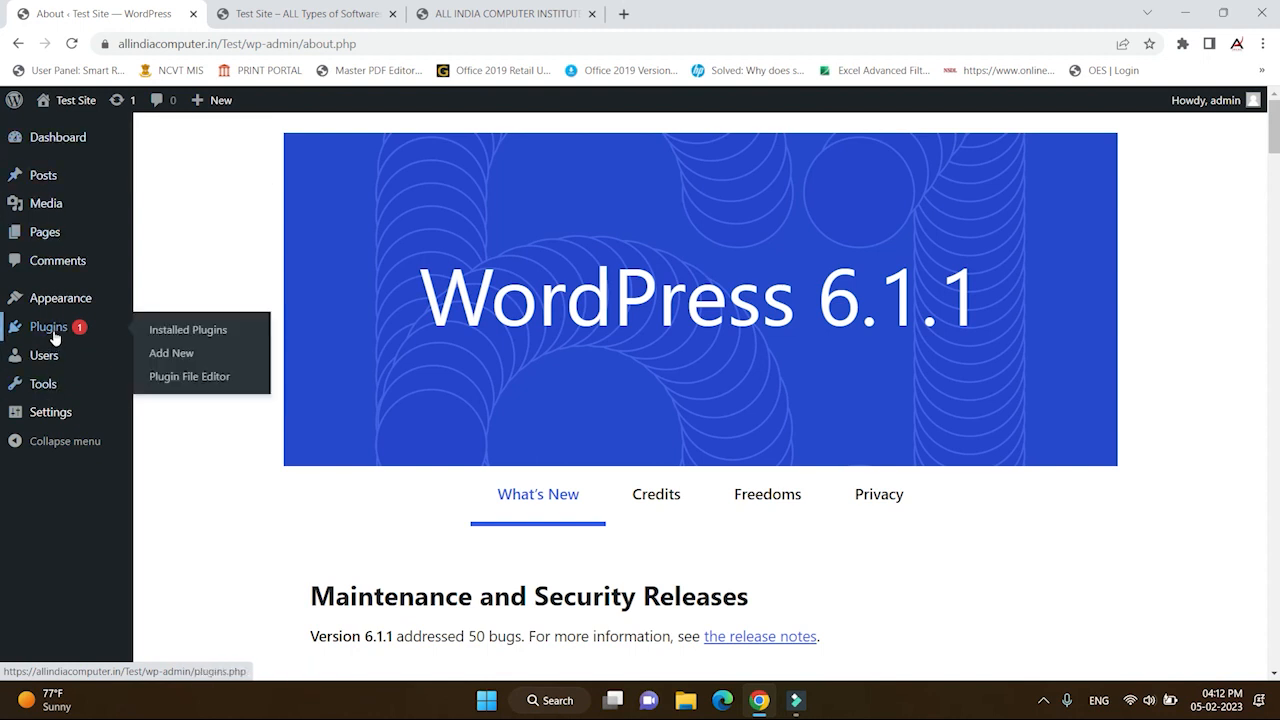
{"action": "left_click", "coordinate": [175, 359]}
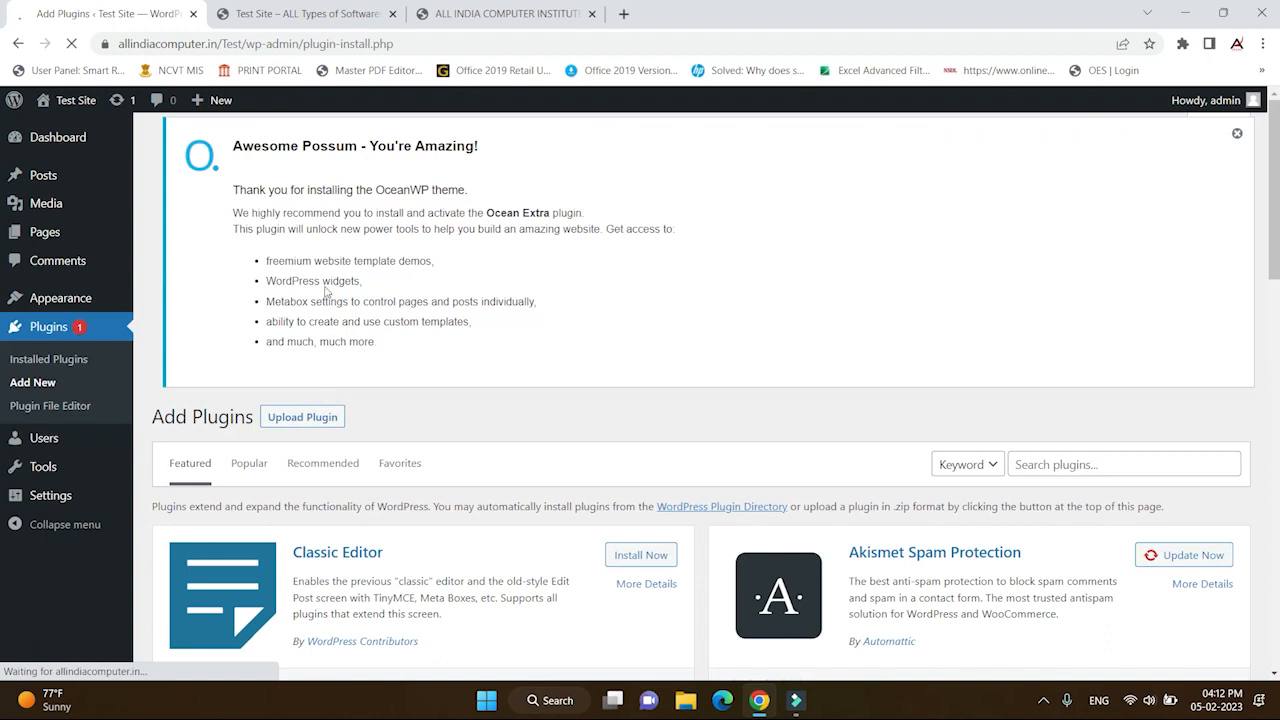
- Search the WordPress plugin directory for "elementor"
{"action": "scroll", "coordinate": [328, 278], "scroll_direction": "down", "scroll_amount": 3}
{"action": "scroll", "coordinate": [328, 279], "scroll_direction": "down", "scroll_amount": 2}
{"action": "scroll", "coordinate": [328, 281], "scroll_direction": "up", "scroll_amount": 4}
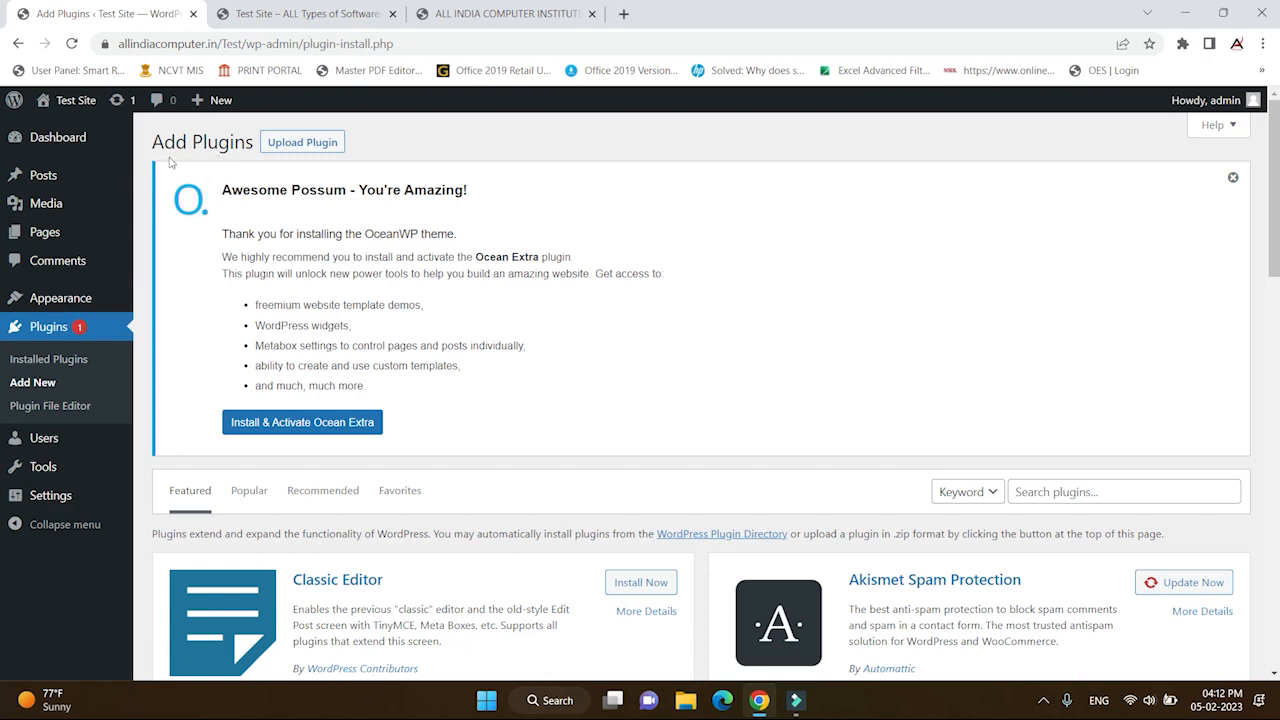
{"action": "scroll", "coordinate": [425, 383], "scroll_direction": "down", "scroll_amount": 2}
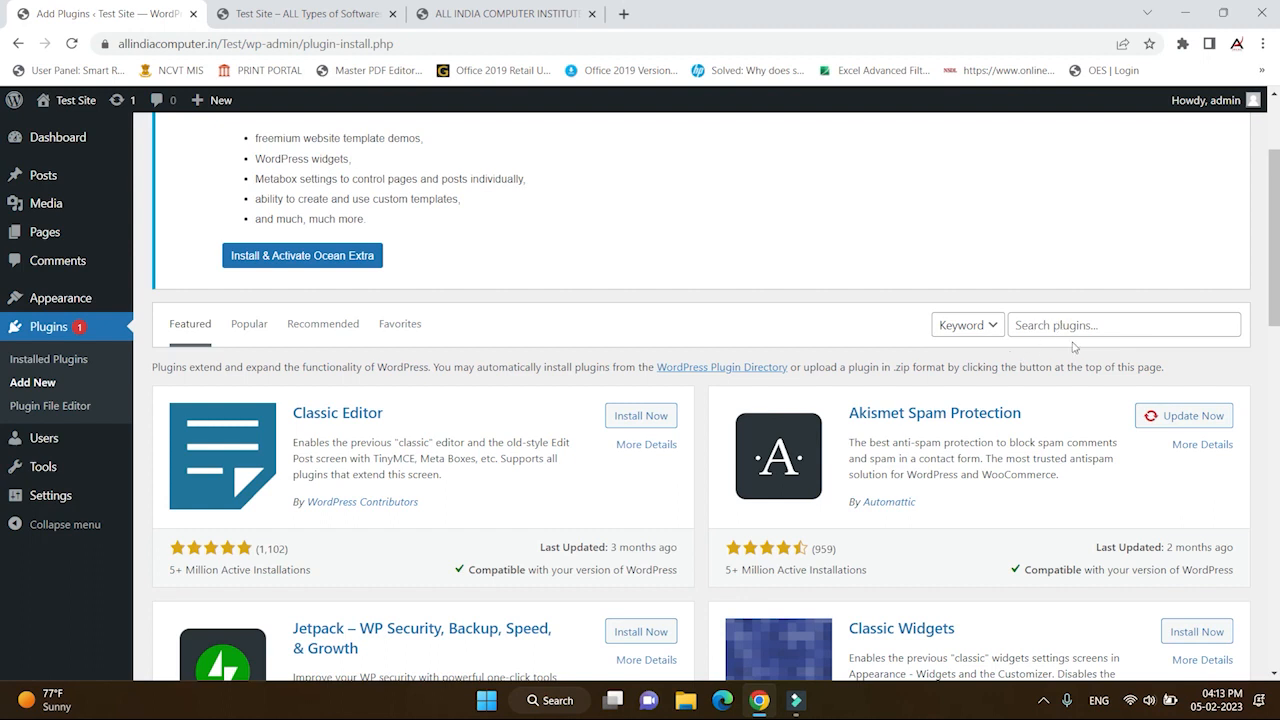
{"action": "left_click", "coordinate": [1043, 329]}
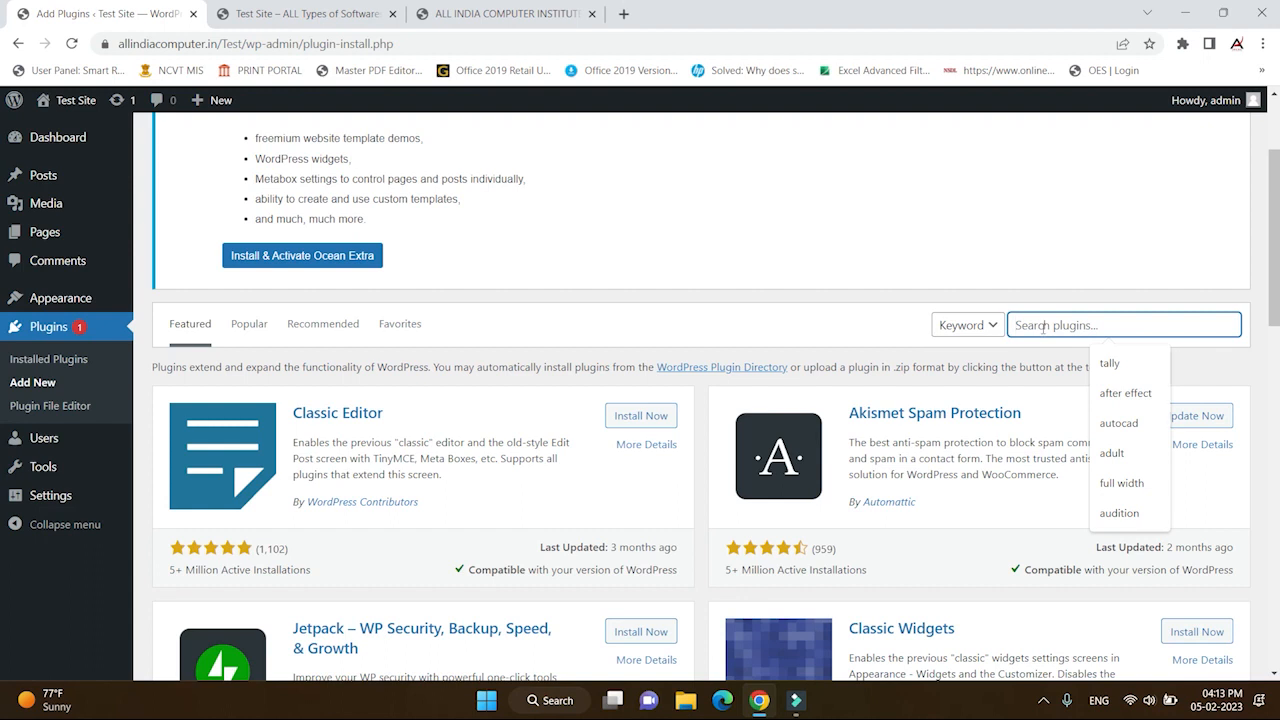
{"action": "type", "text": "elementor"}
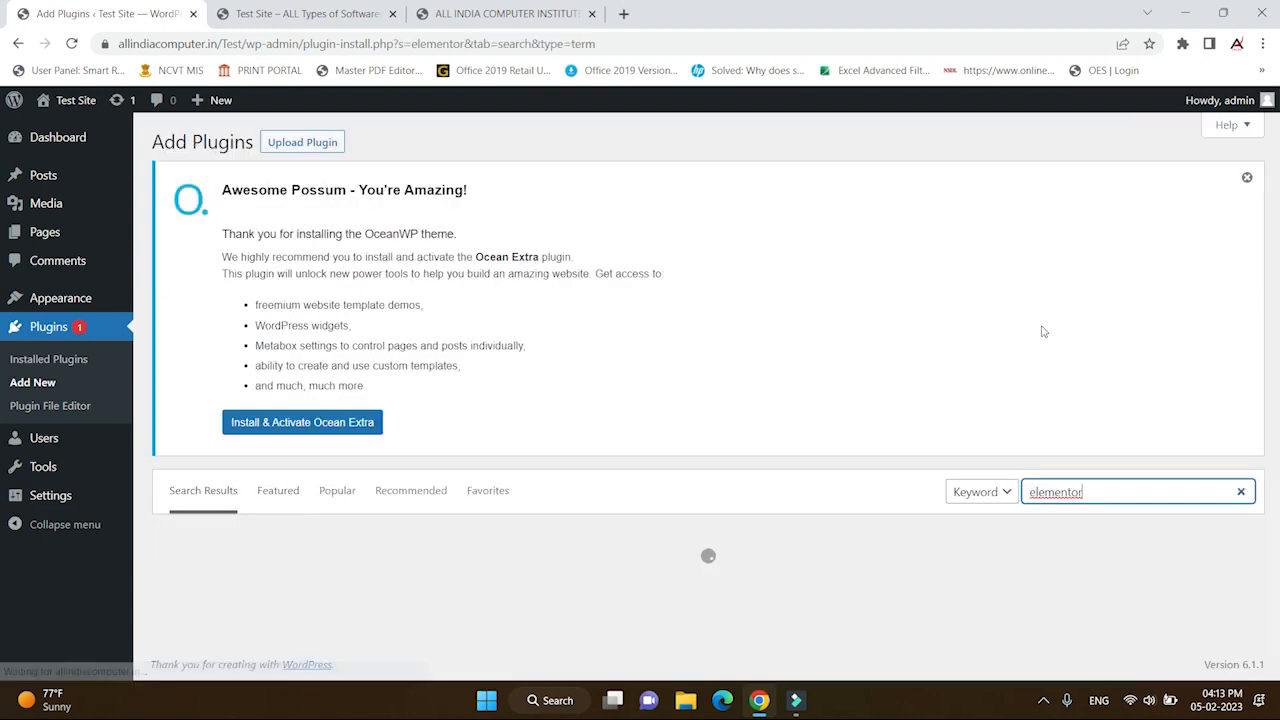
- Install and activate the Elementor Website Builder plugin, and leave its account setup wizard to return to the plugin search results
{"action": "scroll", "coordinate": [353, 407], "scroll_direction": "down", "scroll_amount": 3}
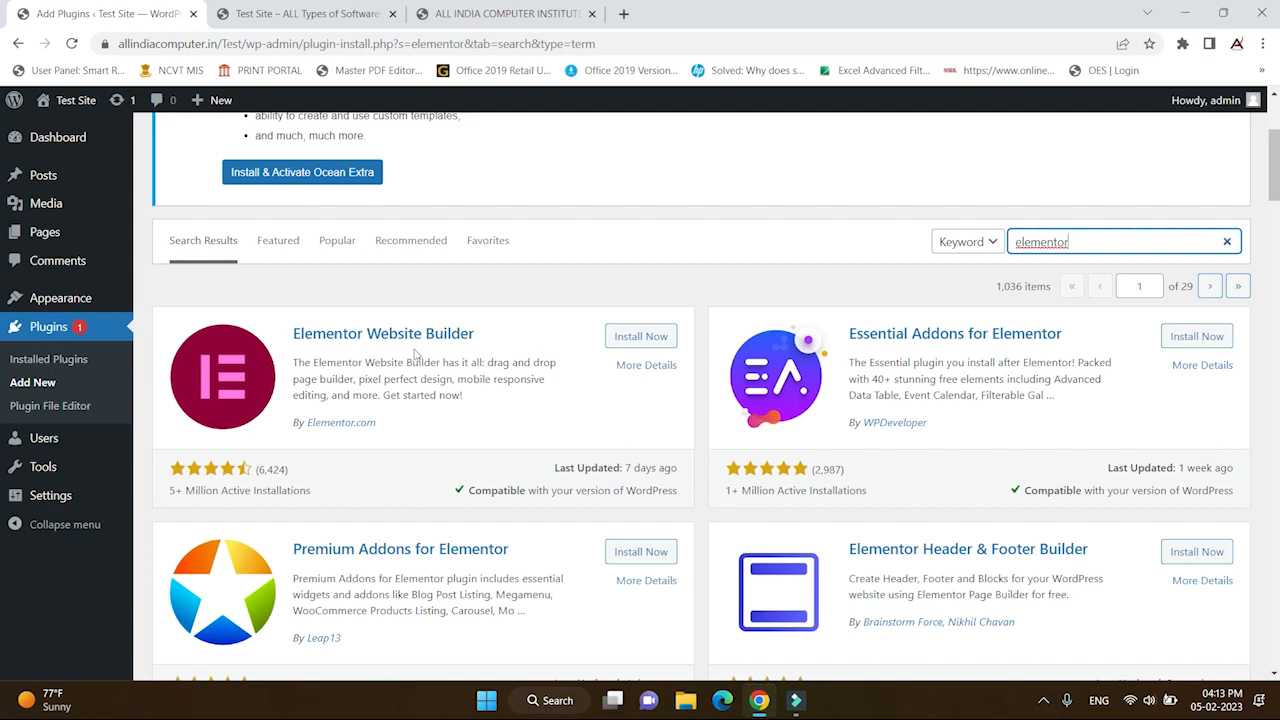
{"action": "left_click", "coordinate": [630, 345]}
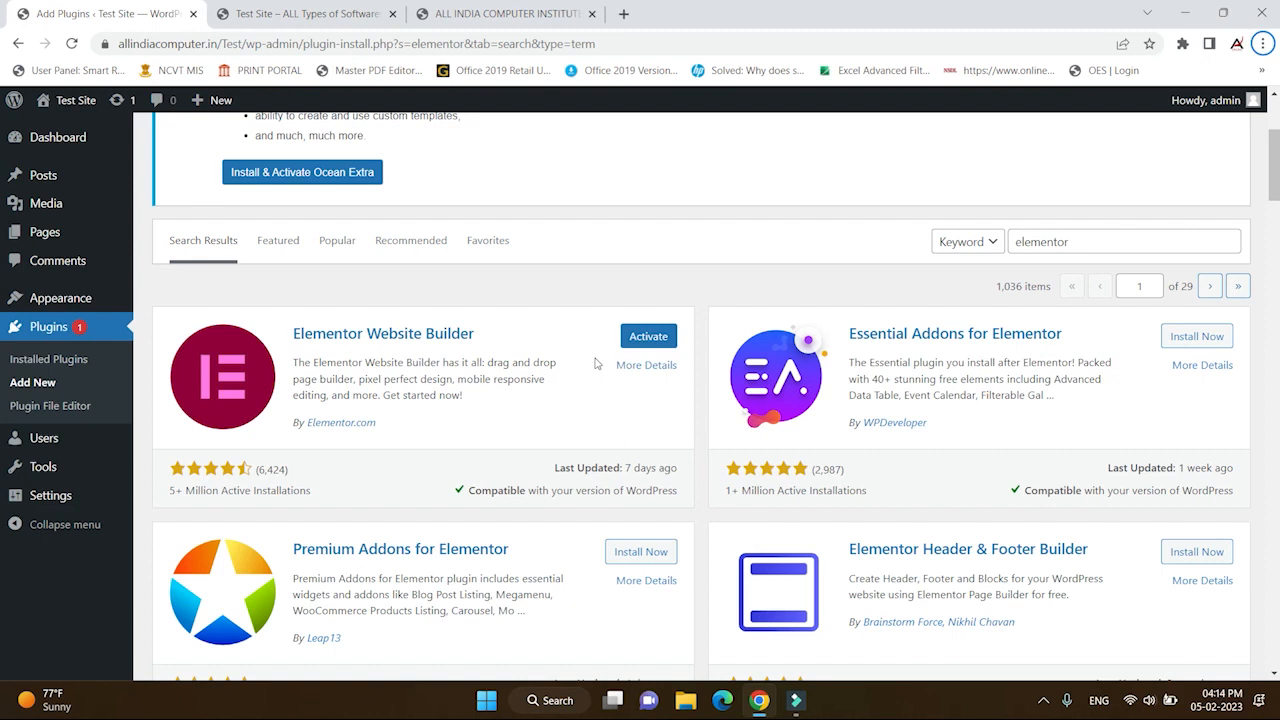
{"action": "left_click", "coordinate": [650, 338]}
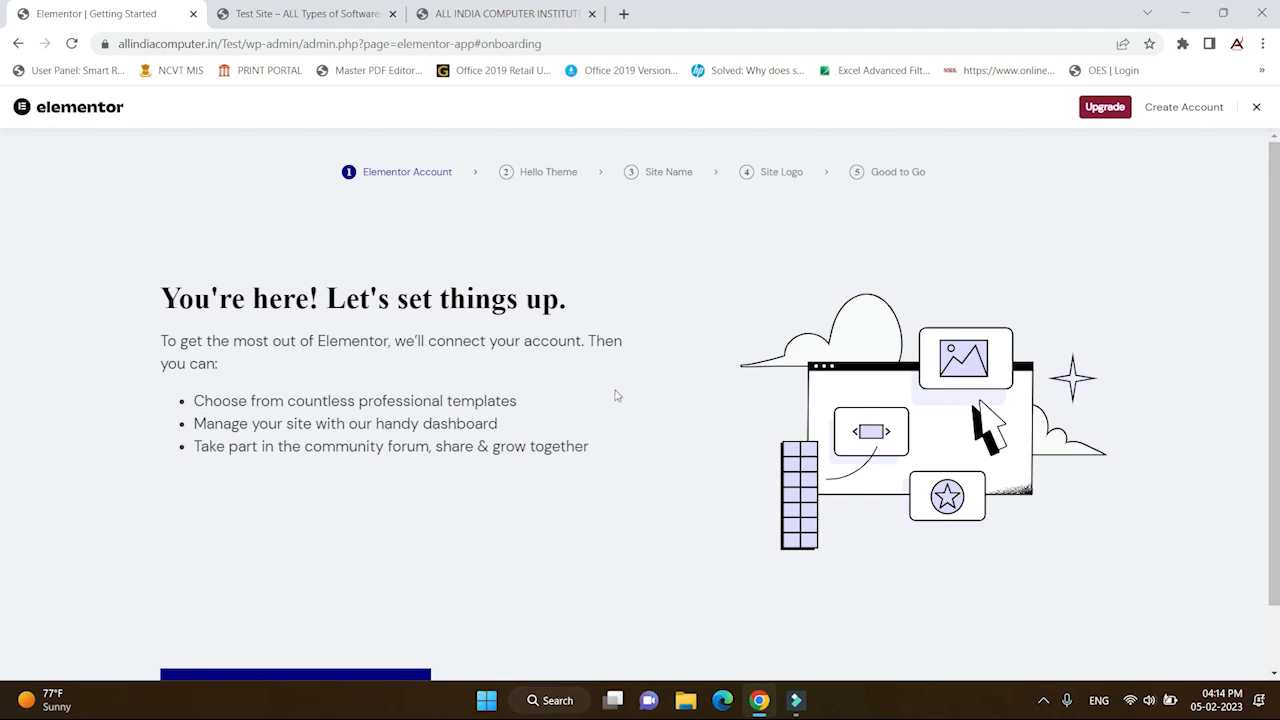
{"action": "left_click", "coordinate": [18, 43]}
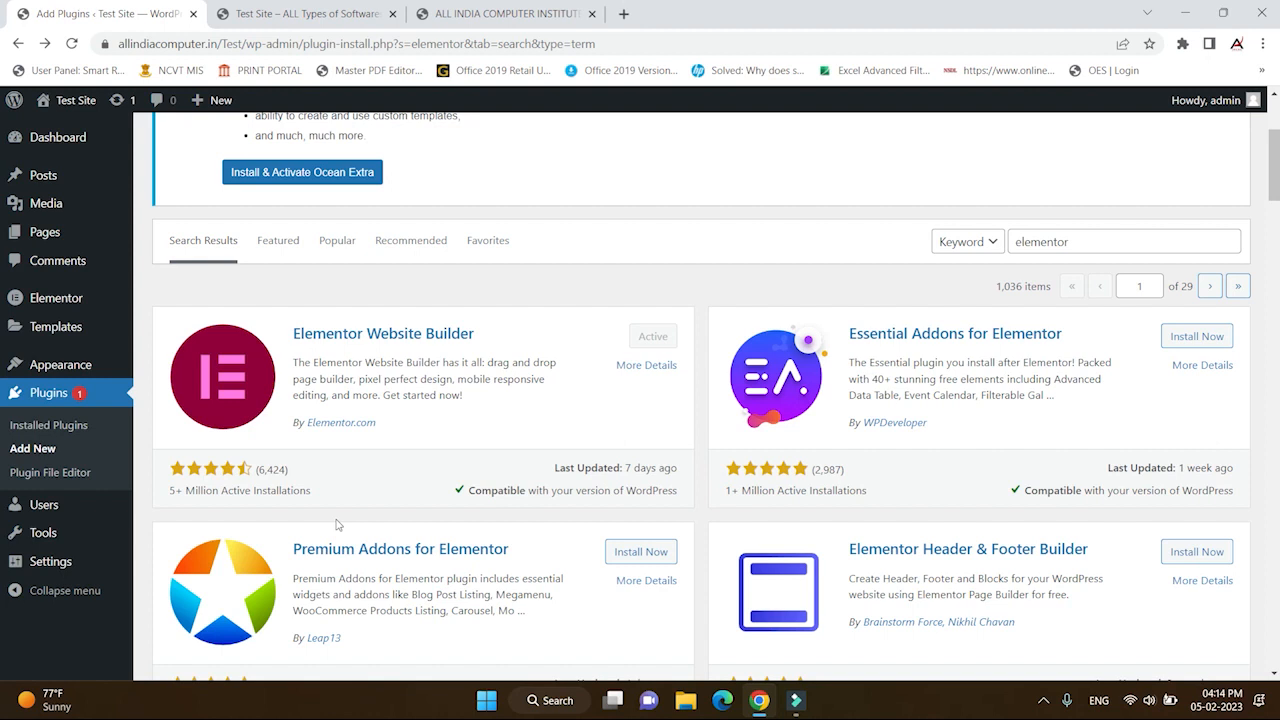
- In the installed plugins list, bulk delete Akismet Anti-Spam and Hello Dolly along with their data
{"action": "left_click", "coordinate": [57, 428]}
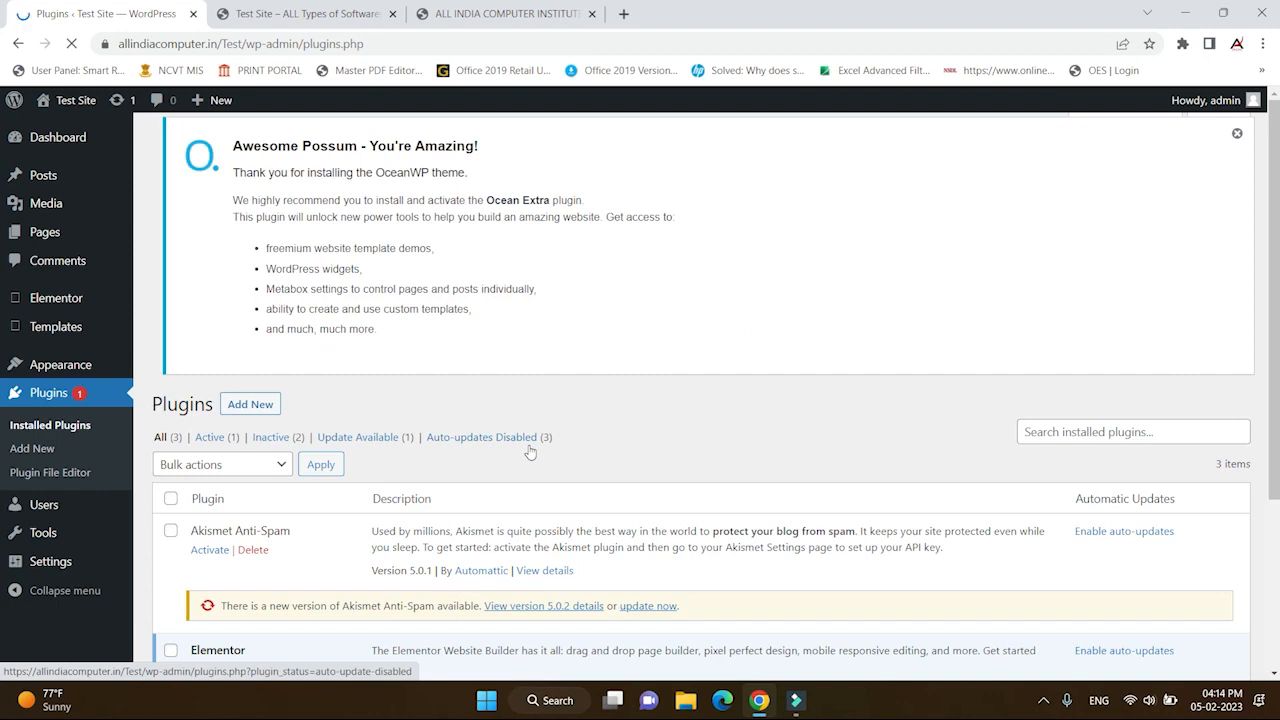
{"action": "scroll", "coordinate": [530, 452], "scroll_direction": "down", "scroll_amount": 2}
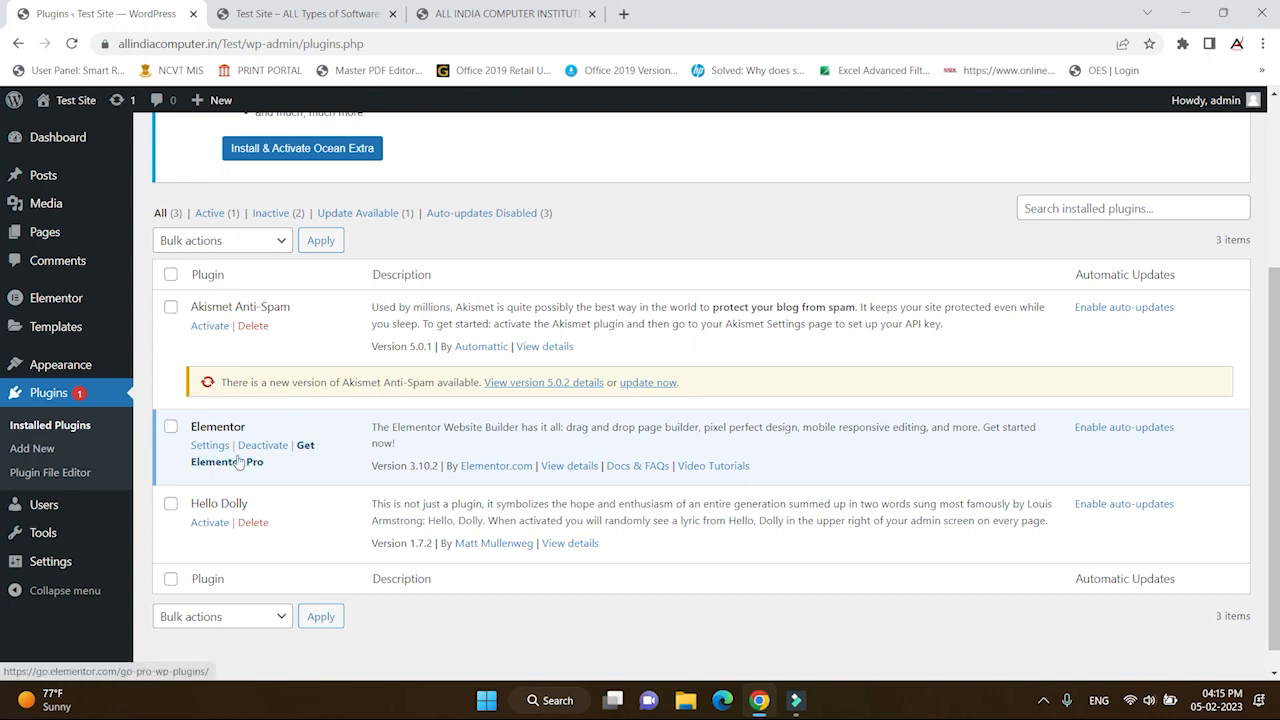
{"action": "left_click", "coordinate": [171, 310]}
{"action": "left_click", "coordinate": [170, 505]}
{"action": "left_click", "coordinate": [270, 245]}
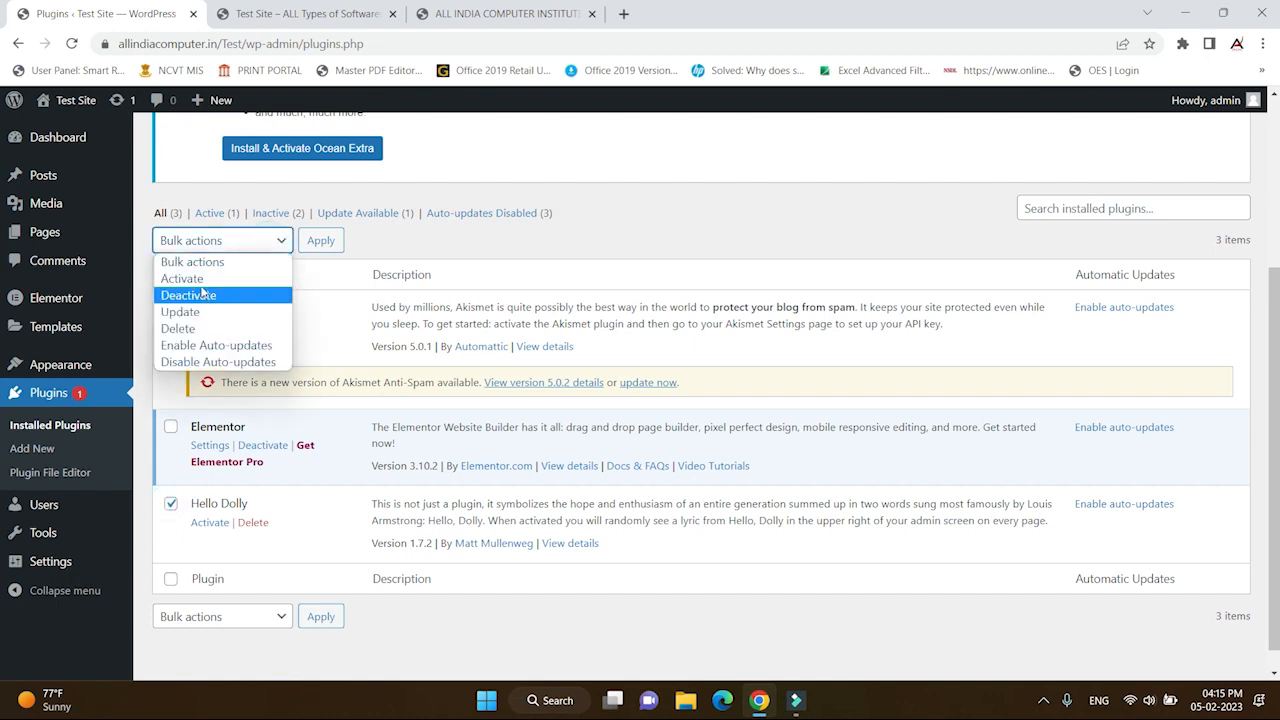
{"action": "left_click", "coordinate": [180, 328]}
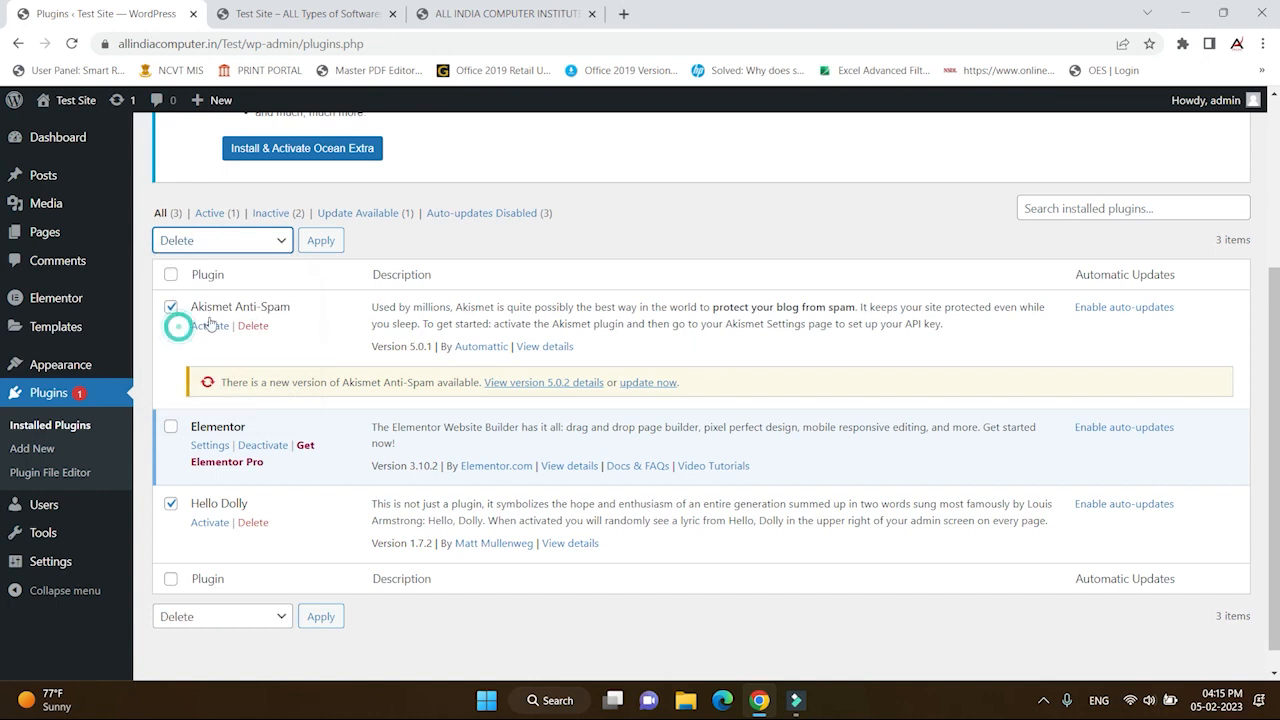
{"action": "left_click", "coordinate": [321, 243]}
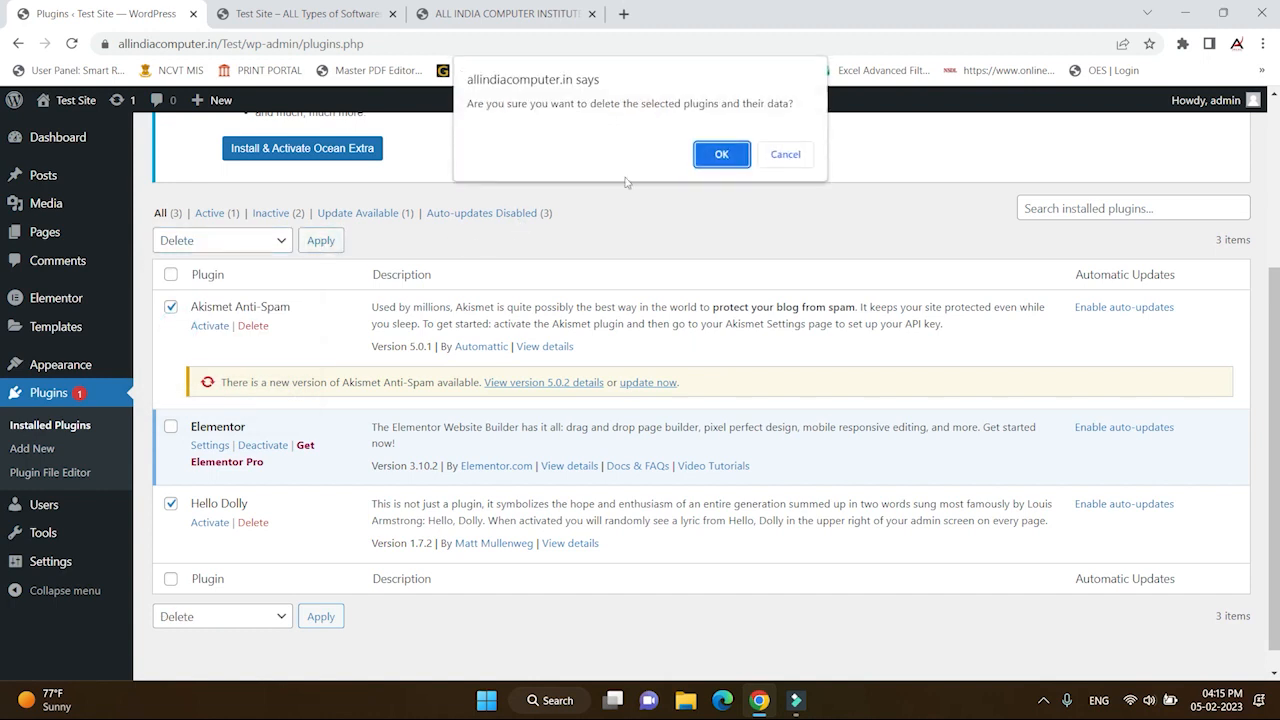
{"action": "left_click", "coordinate": [719, 166]}
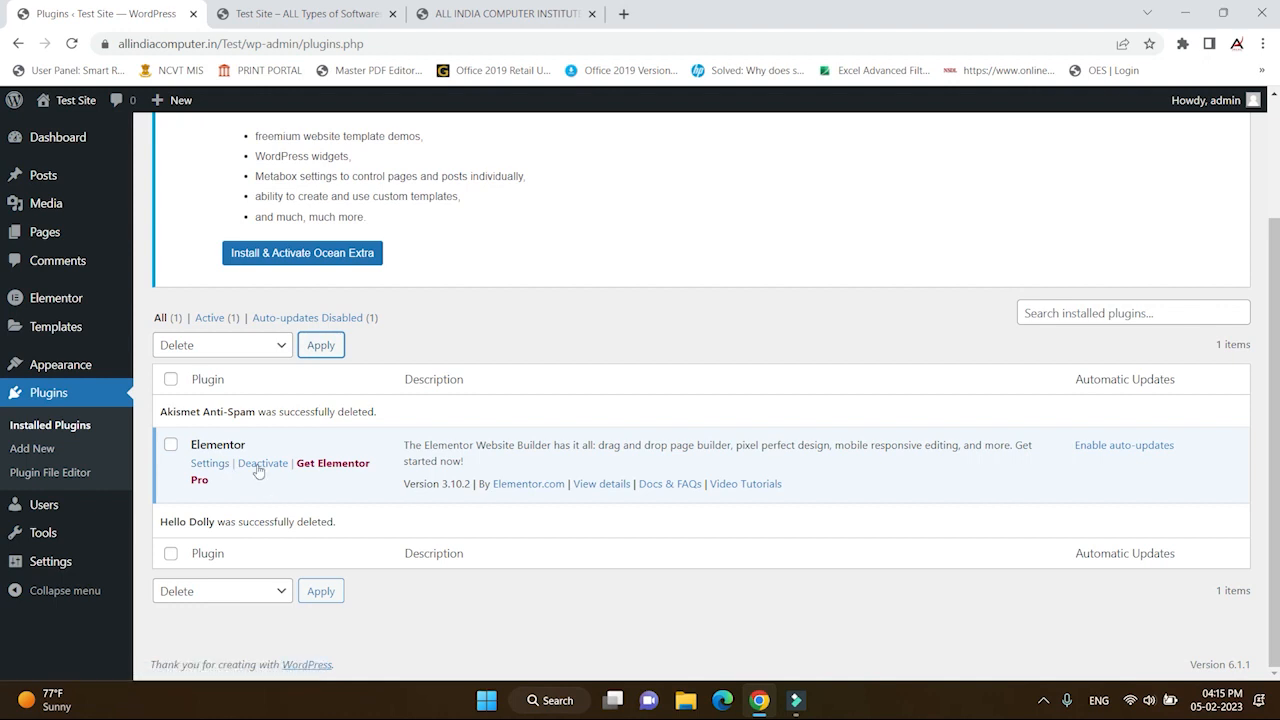
- Go to the page for adding new plugins and open the form for uploading a plugin in .zip format
{"action": "scroll", "coordinate": [258, 470], "scroll_direction": "up", "scroll_amount": 2}
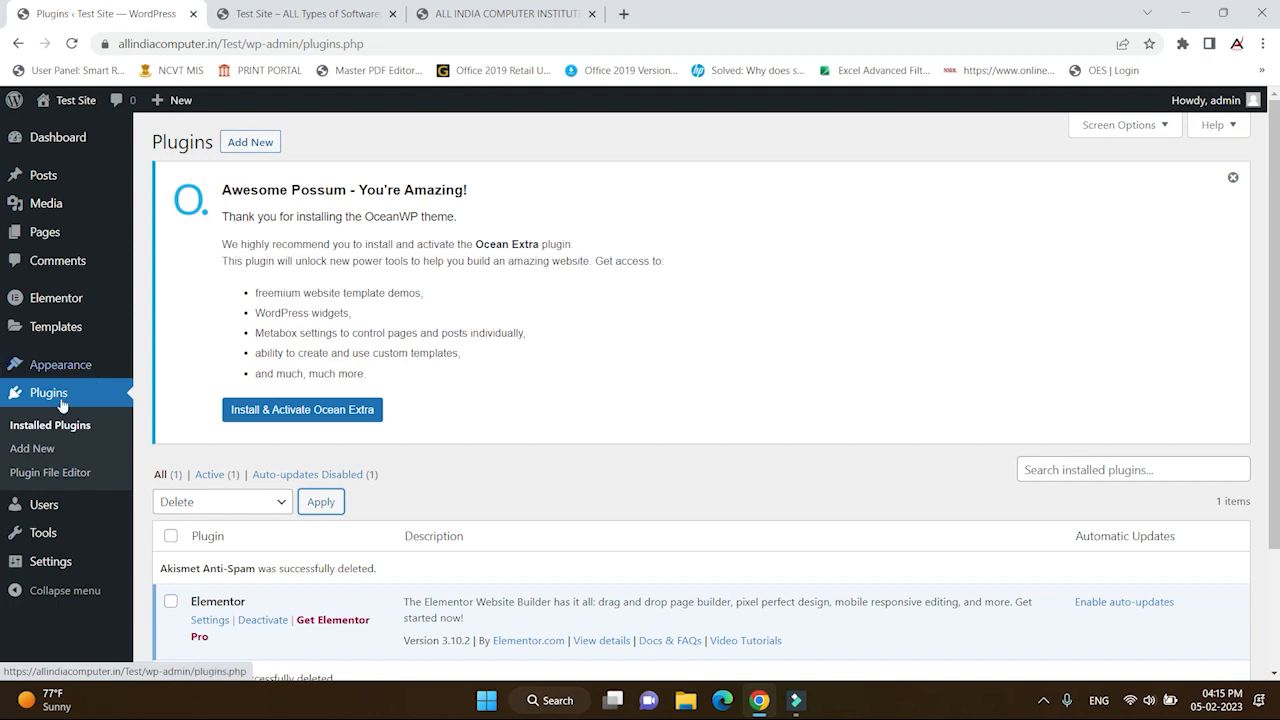
{"action": "left_click", "coordinate": [21, 456]}
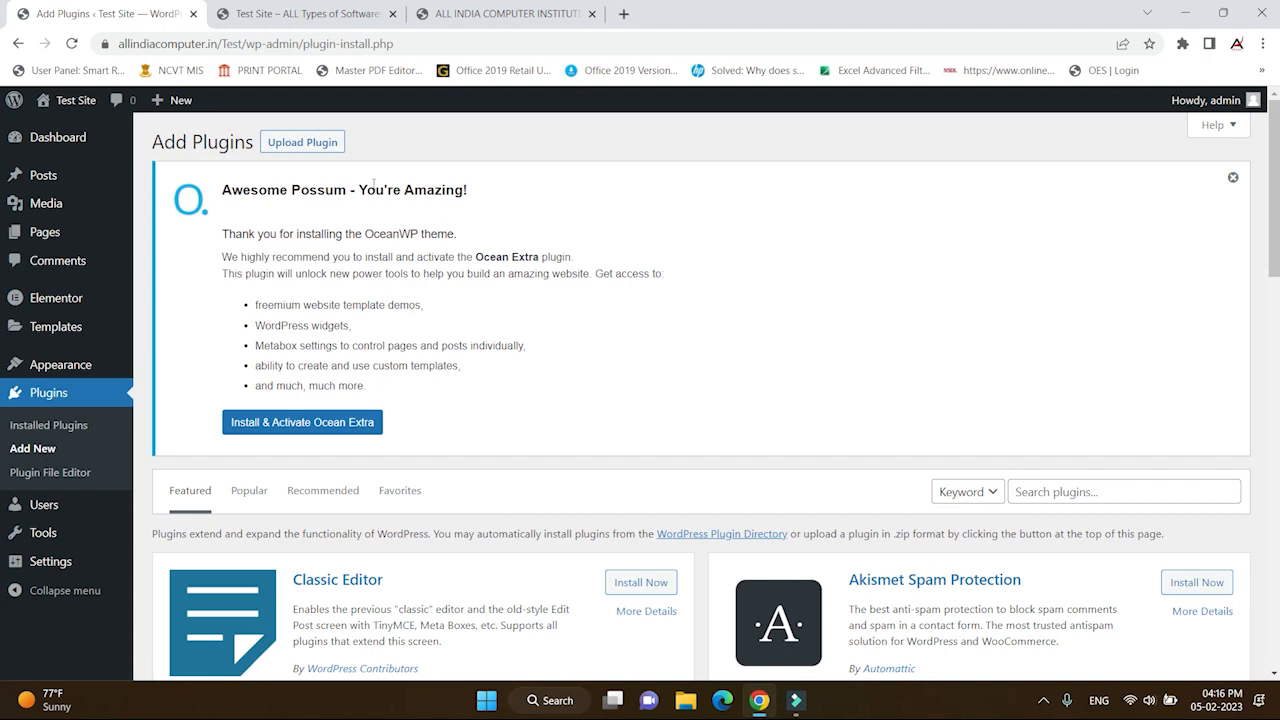
{"action": "left_click", "coordinate": [302, 142]}
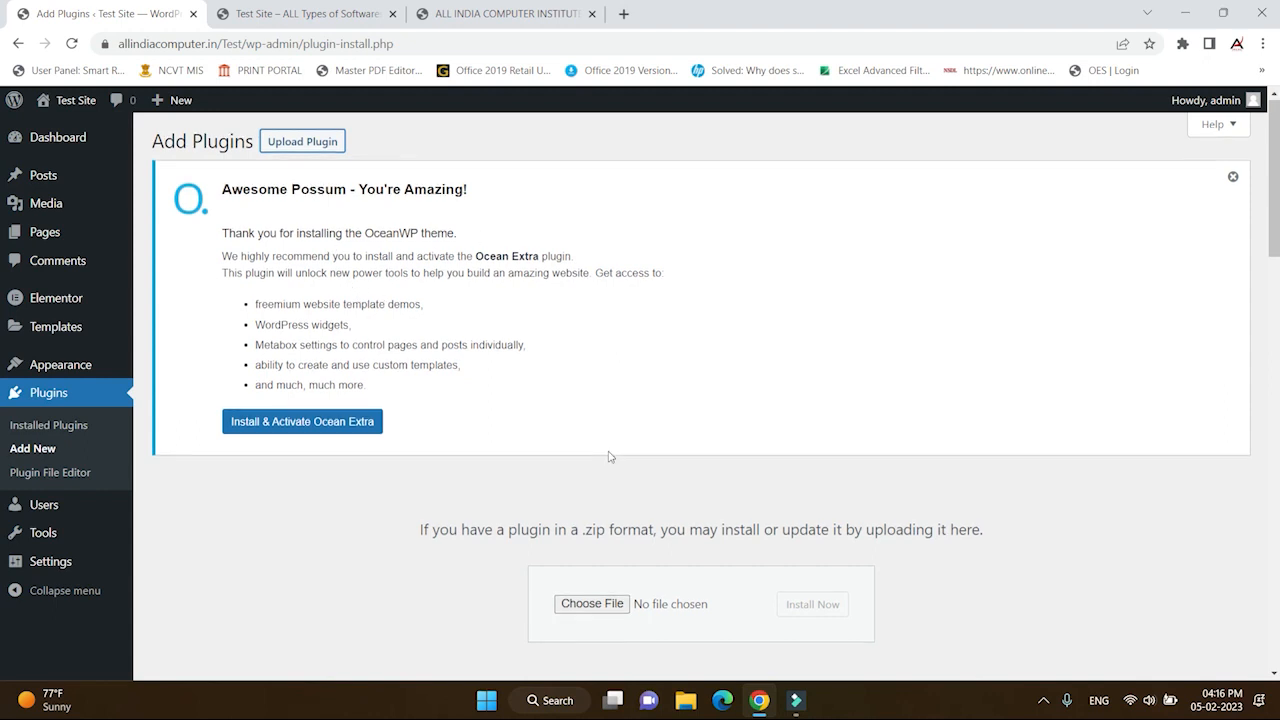
{"action": "scroll", "coordinate": [610, 458], "scroll_direction": "down", "scroll_amount": 2}
{"action": "scroll", "coordinate": [610, 455], "scroll_direction": "up", "scroll_amount": 2}
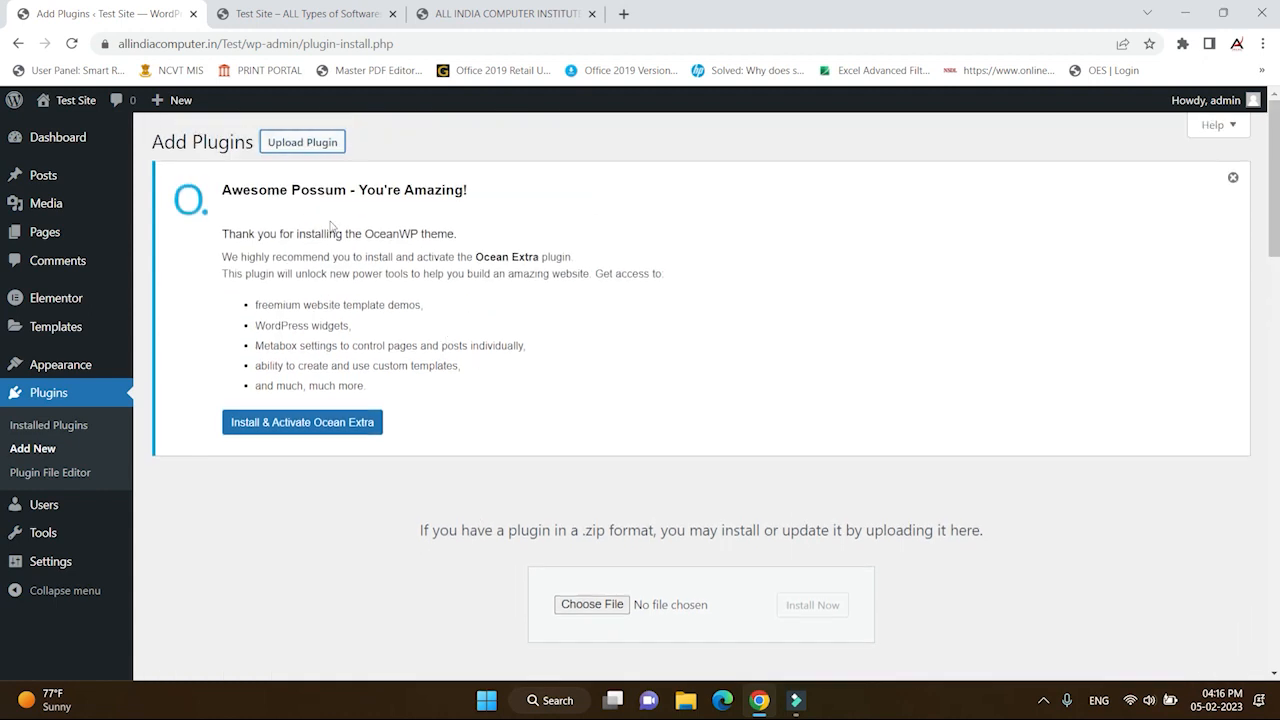
{"action": "scroll", "coordinate": [644, 345], "scroll_direction": "down", "scroll_amount": 2}
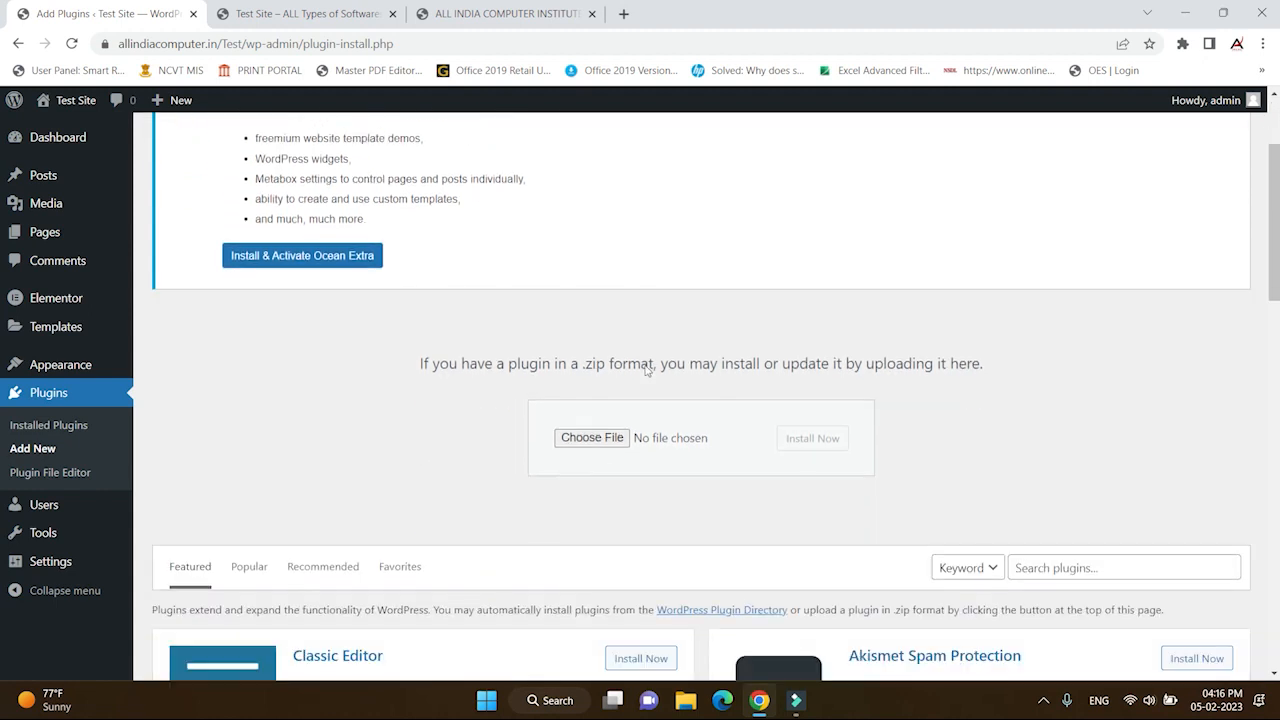
- Choose elementor-pro.zip from the elementor-pro folder inside the Elementor Pro download in Downloads as the plugin file to upload
{"action": "left_click", "coordinate": [576, 440]}
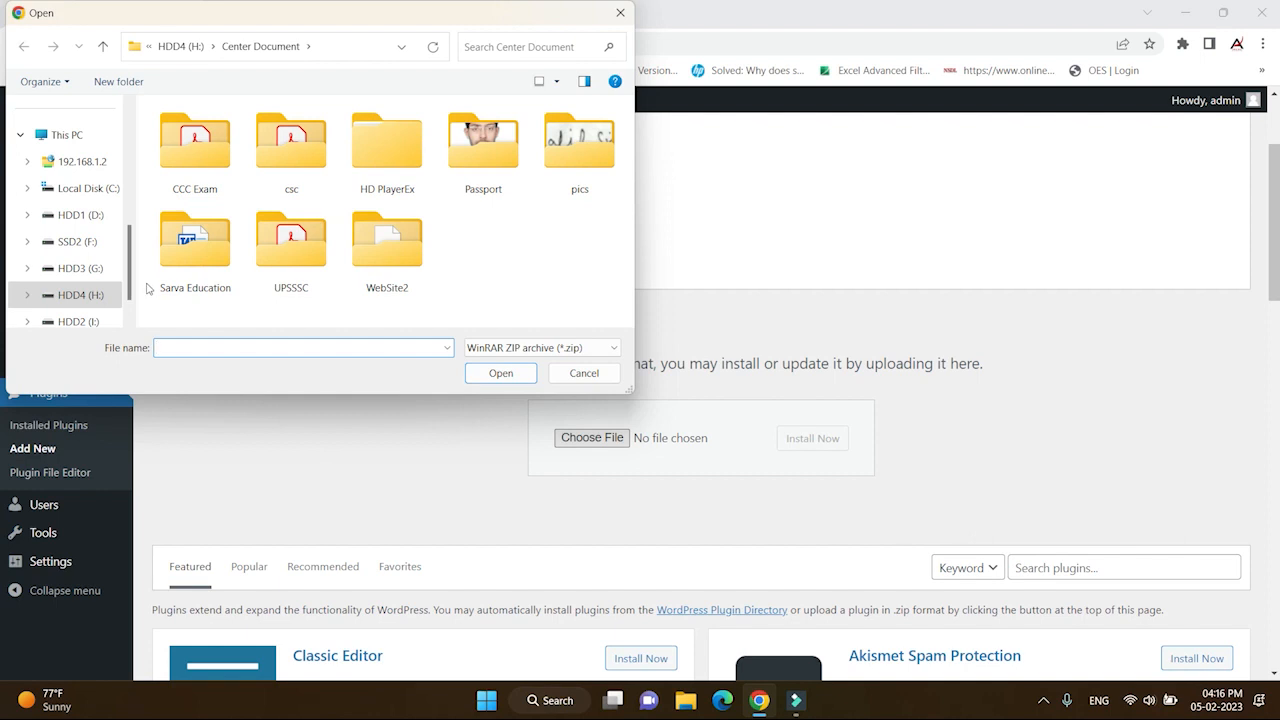
{"action": "scroll", "coordinate": [95, 255], "scroll_direction": "up", "scroll_amount": 1}
{"action": "scroll", "coordinate": [91, 250], "scroll_direction": "up", "scroll_amount": 2}
{"action": "scroll", "coordinate": [91, 250], "scroll_direction": "up", "scroll_amount": 2}
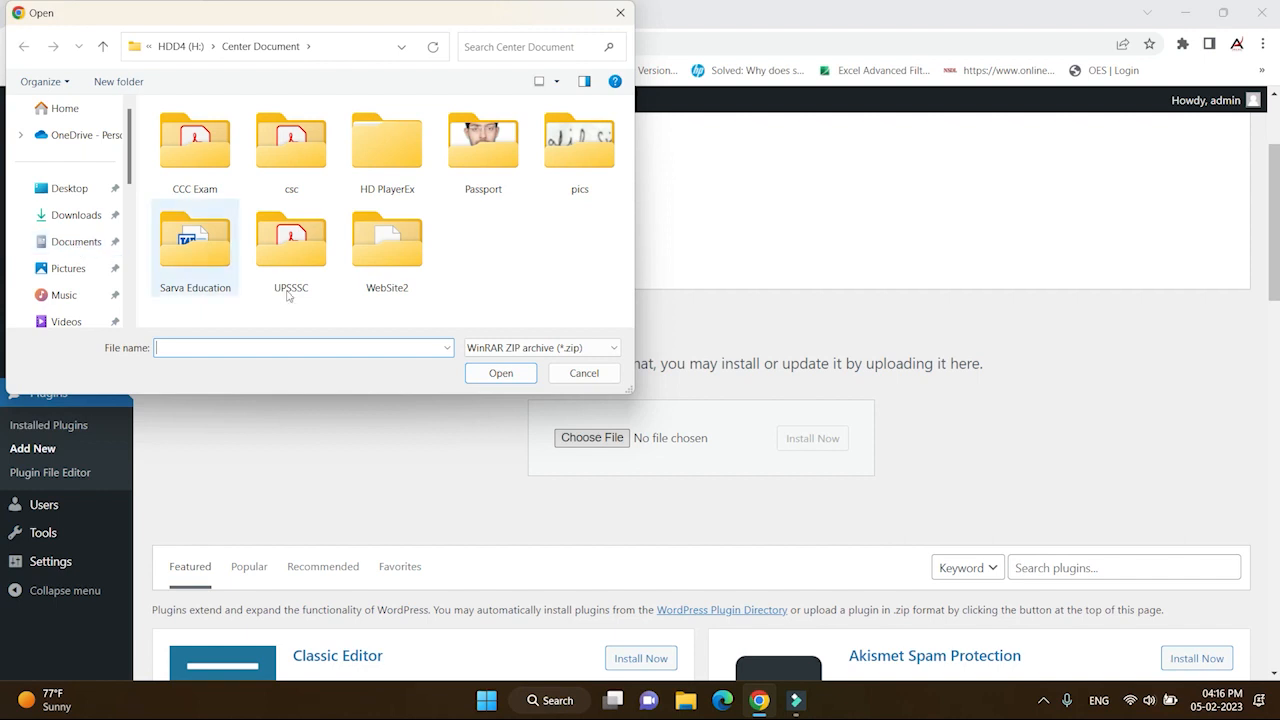
{"action": "left_click", "coordinate": [76, 224]}
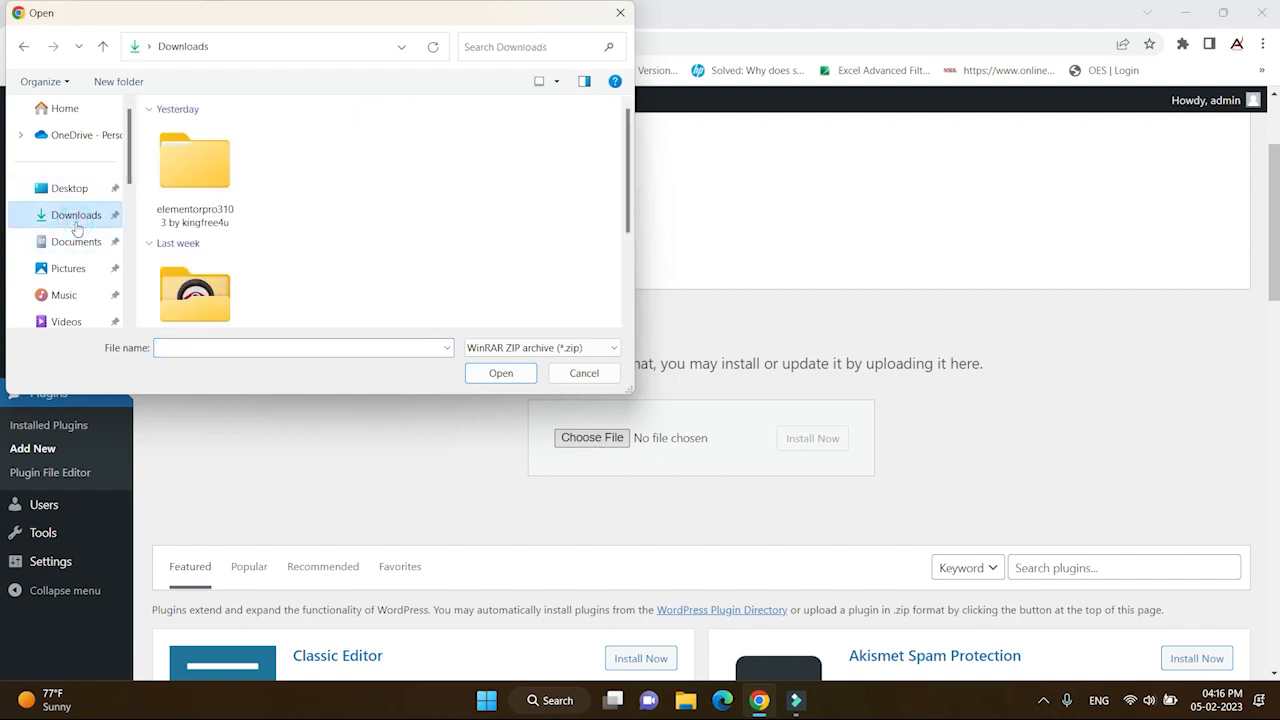
{"action": "scroll", "coordinate": [268, 232], "scroll_direction": "down", "scroll_amount": 1}
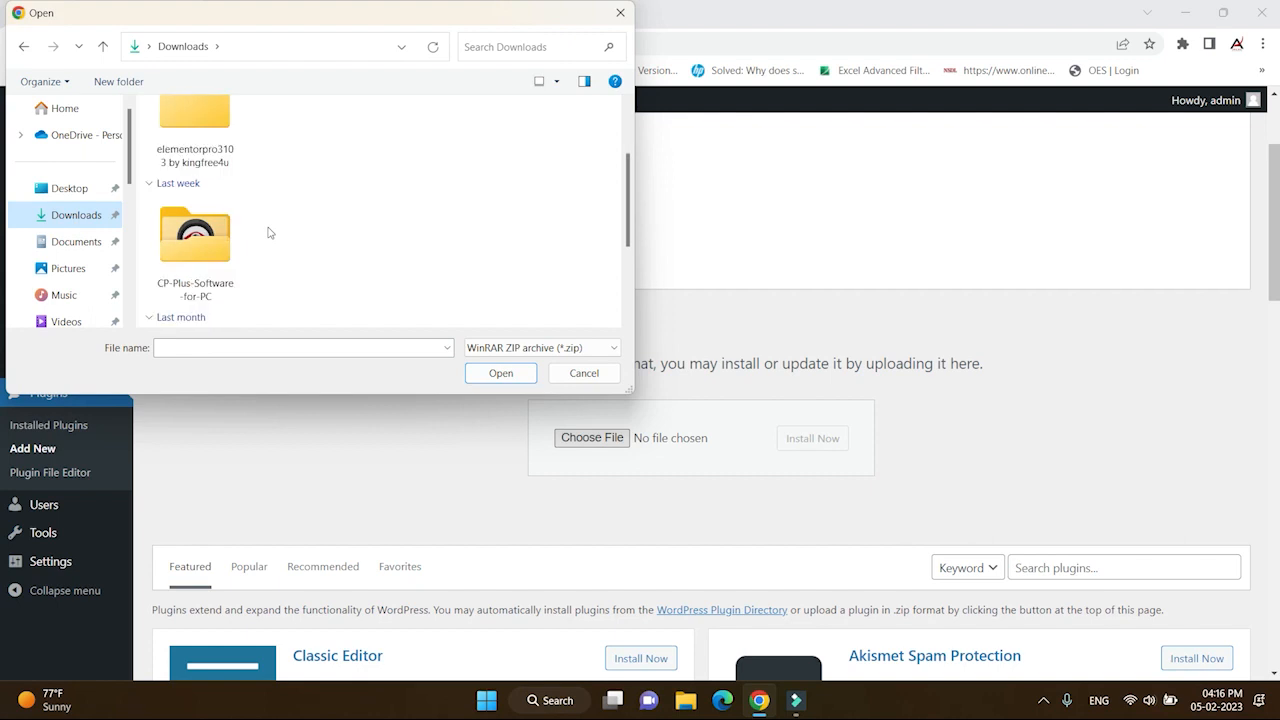
{"action": "left_click", "coordinate": [205, 155]}
{"action": "double_click", "coordinate": [206, 160]}
{"action": "double_click", "coordinate": [208, 156]}
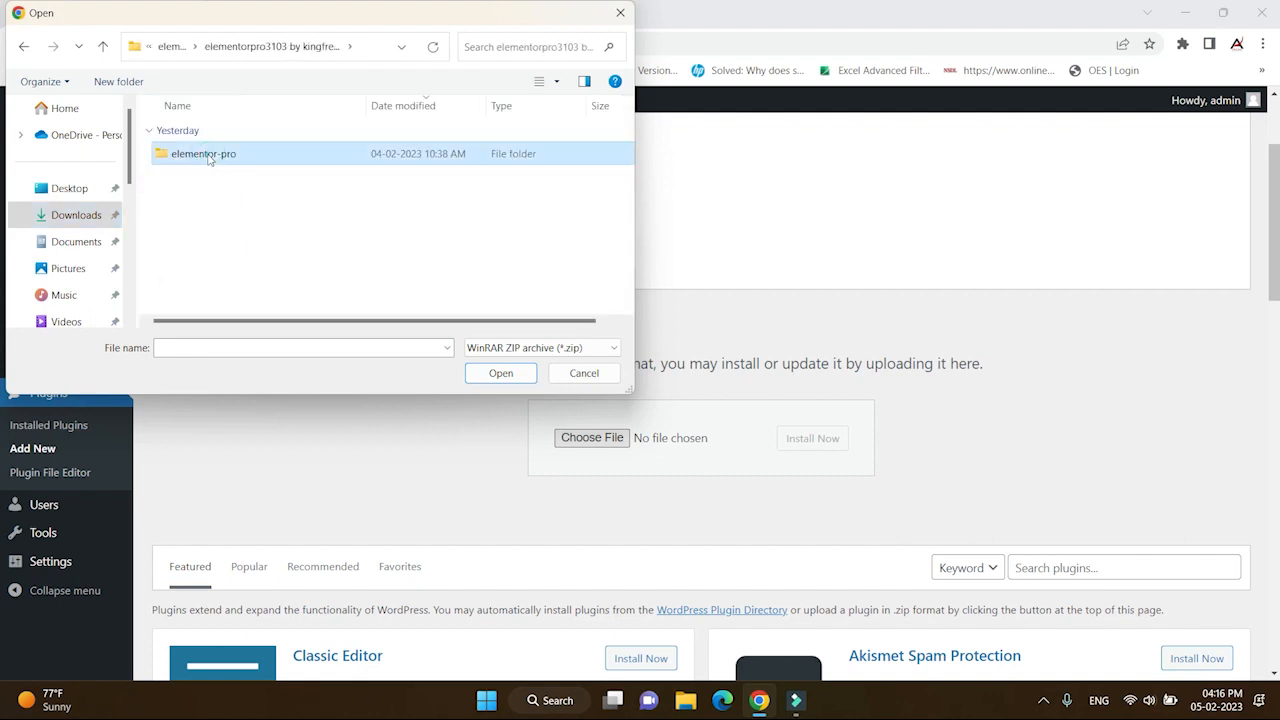
{"action": "double_click", "coordinate": [206, 153]}
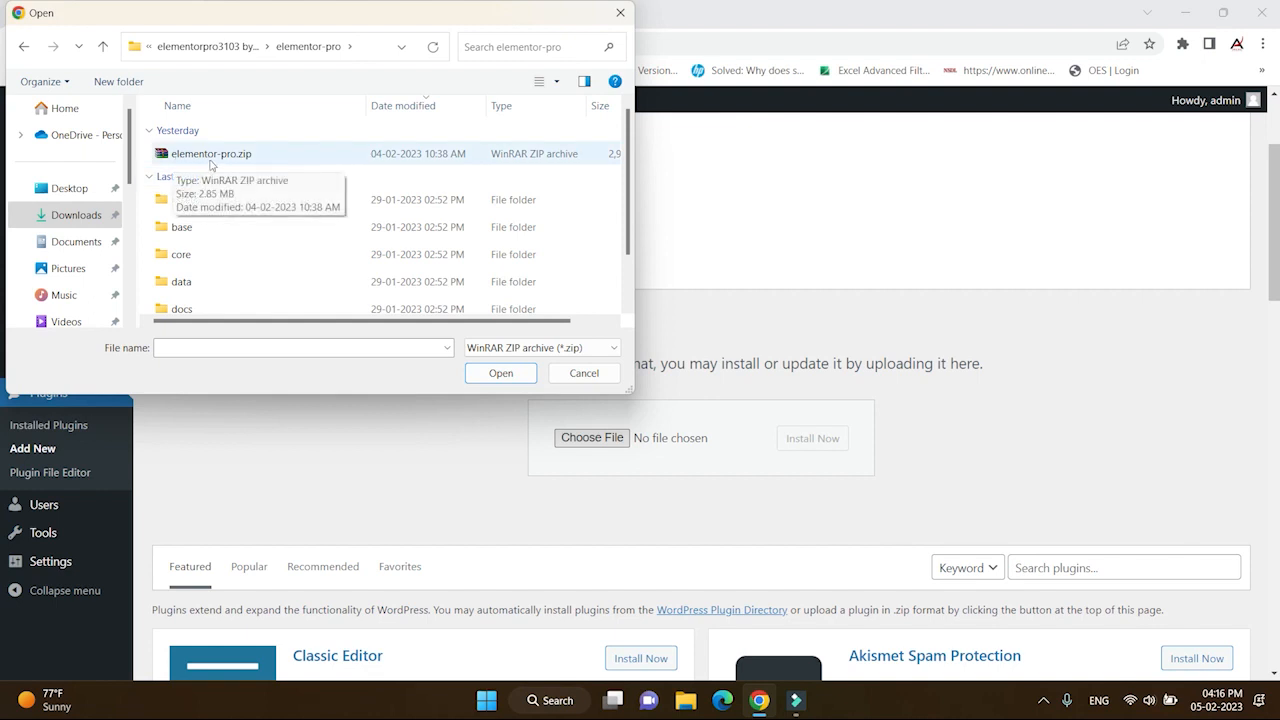
{"action": "left_click", "coordinate": [205, 160]}
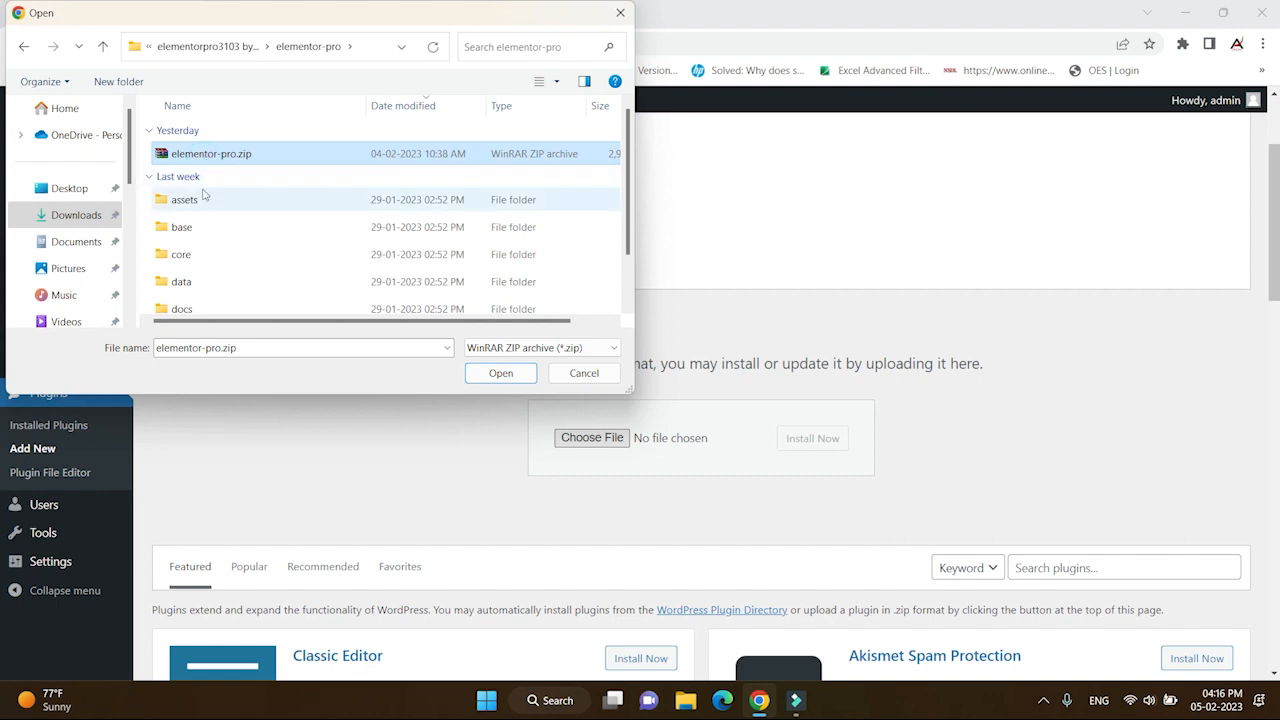
{"action": "left_click", "coordinate": [491, 374]}
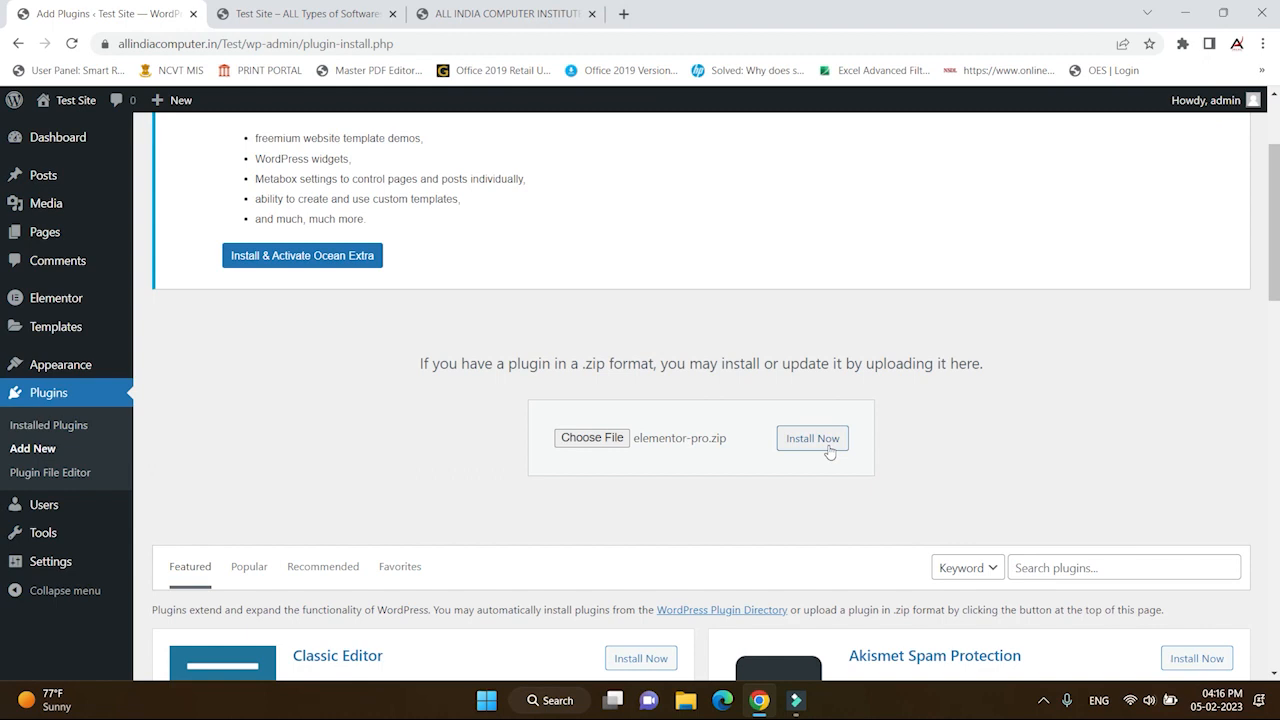
- Install and activate the Elementor Pro plugin from the chosen zip file, and check the installed plugins list
{"action": "left_click", "coordinate": [799, 452]}
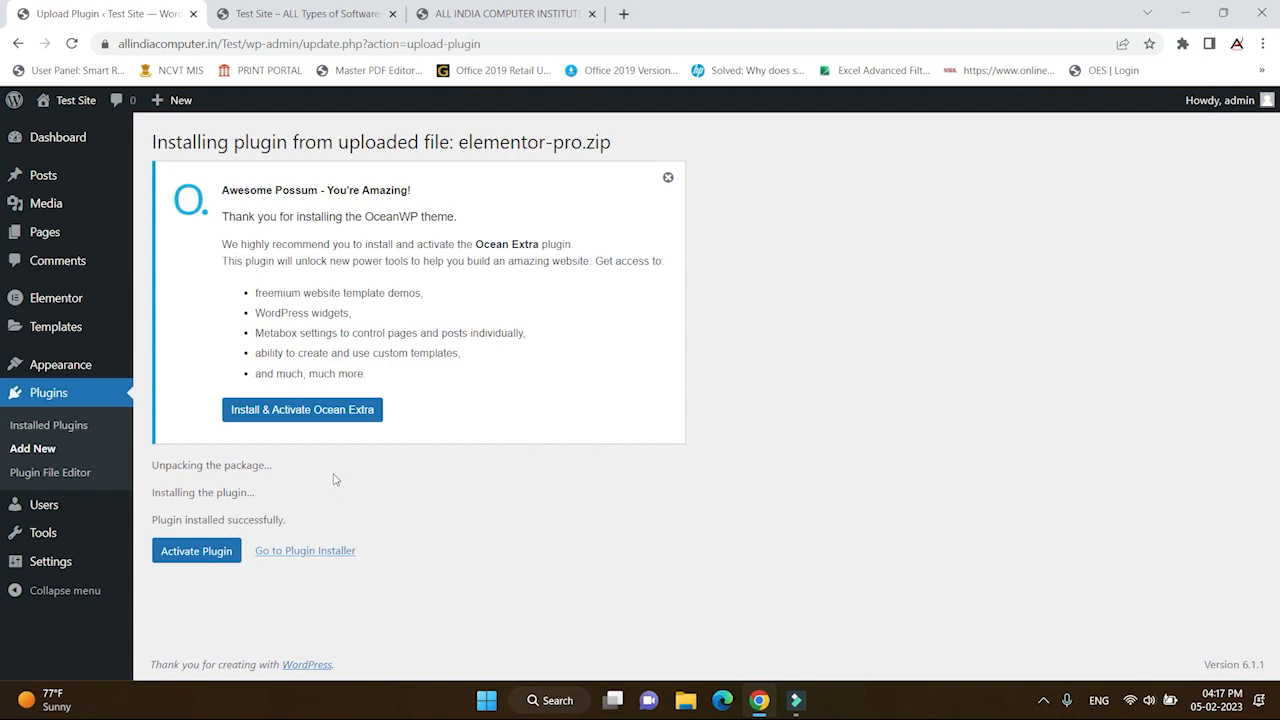
{"action": "left_click", "coordinate": [189, 551]}
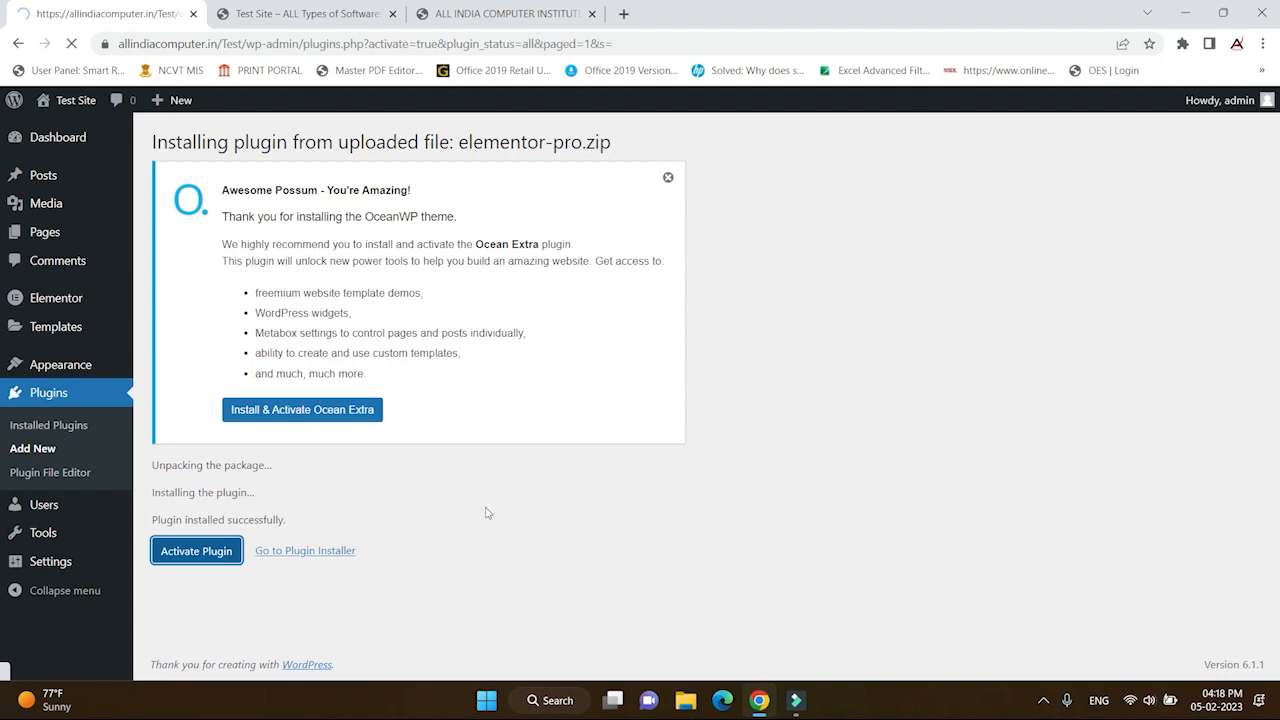
{"action": "scroll", "coordinate": [455, 420], "scroll_direction": "down", "scroll_amount": 1}
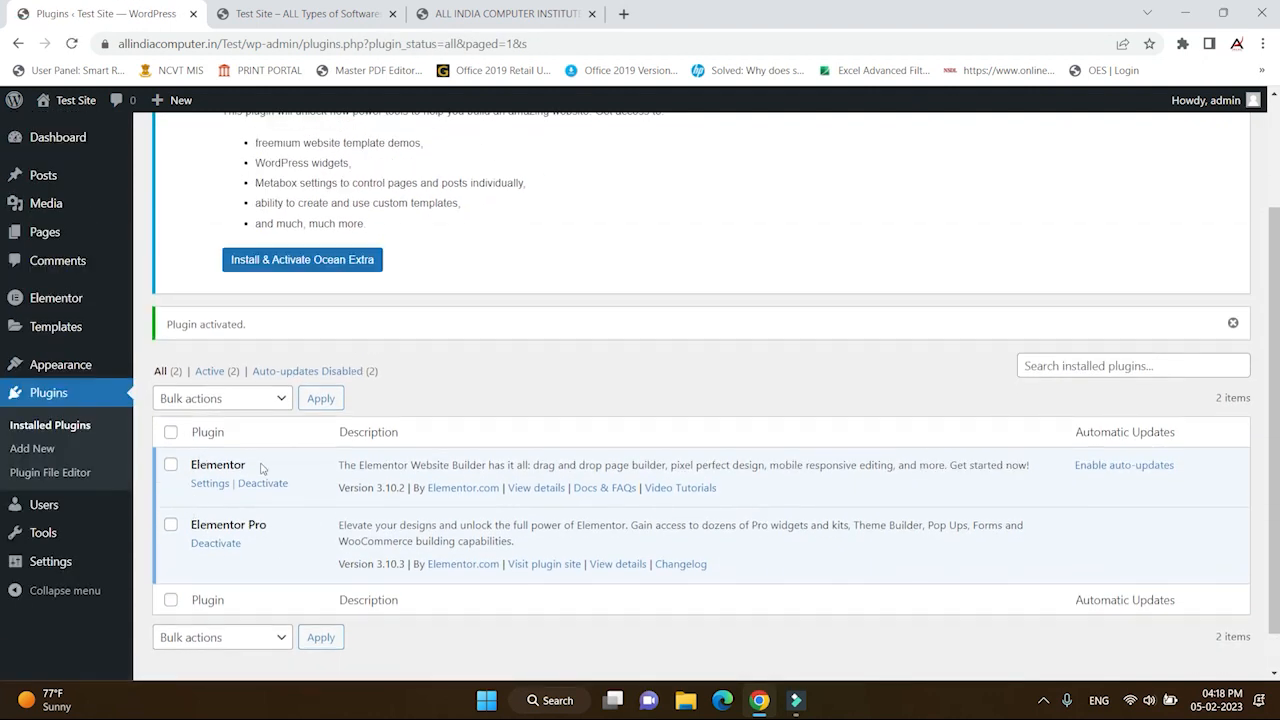
{"action": "scroll", "coordinate": [262, 468], "scroll_direction": "down", "scroll_amount": 1}
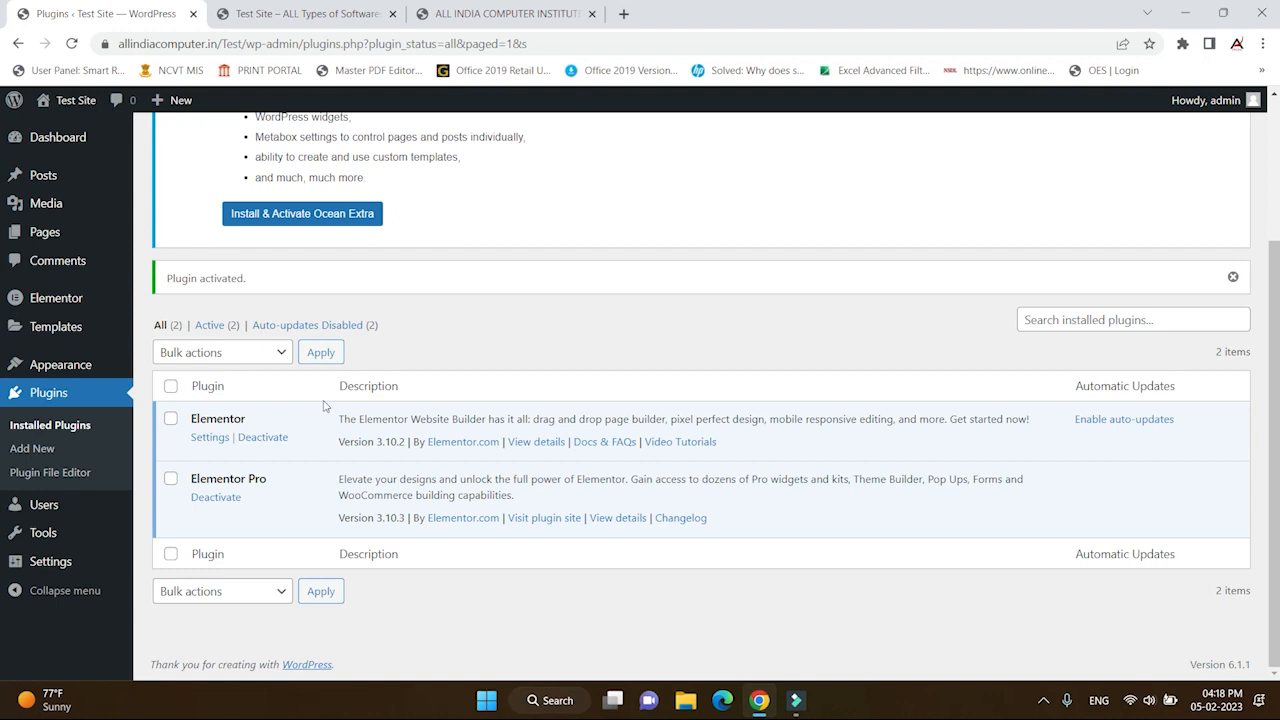
{"action": "scroll", "coordinate": [403, 311], "scroll_direction": "up", "scroll_amount": 2}
{"action": "scroll", "coordinate": [407, 316], "scroll_direction": "up", "scroll_amount": 1}
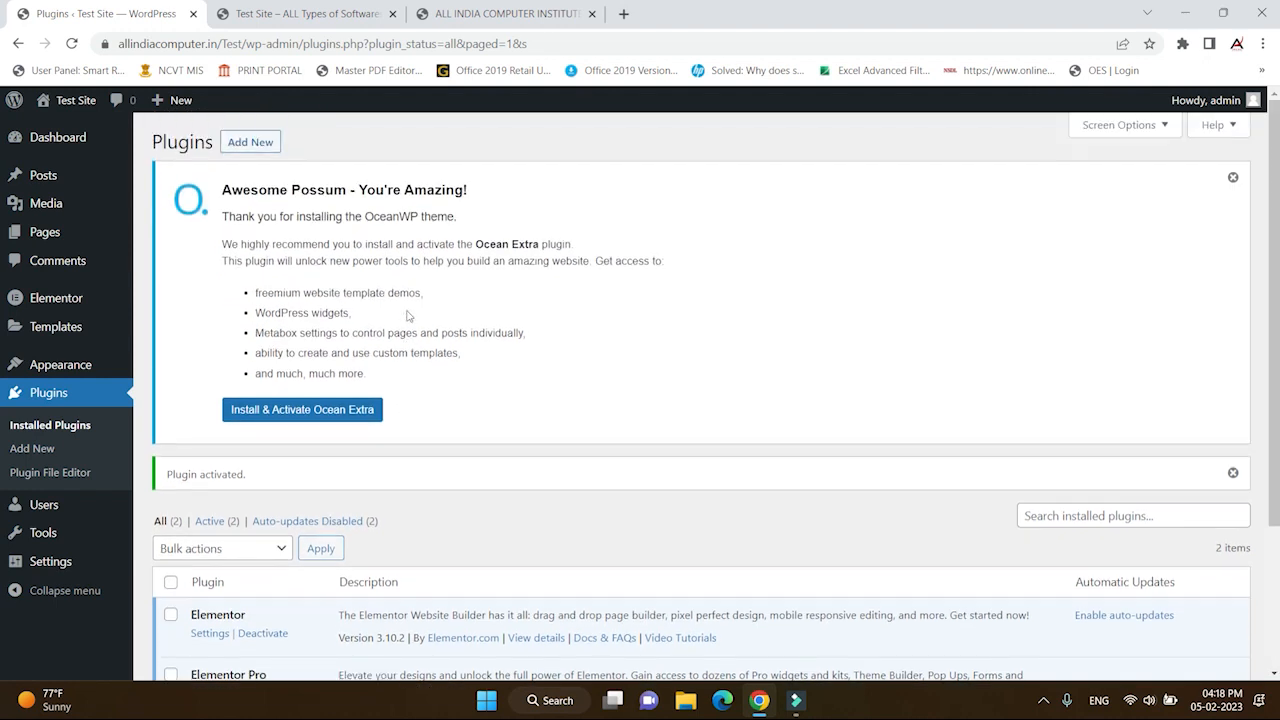
- Return to adding new plugins and open the zip upload form for another plugin
{"action": "left_click", "coordinate": [252, 145]}
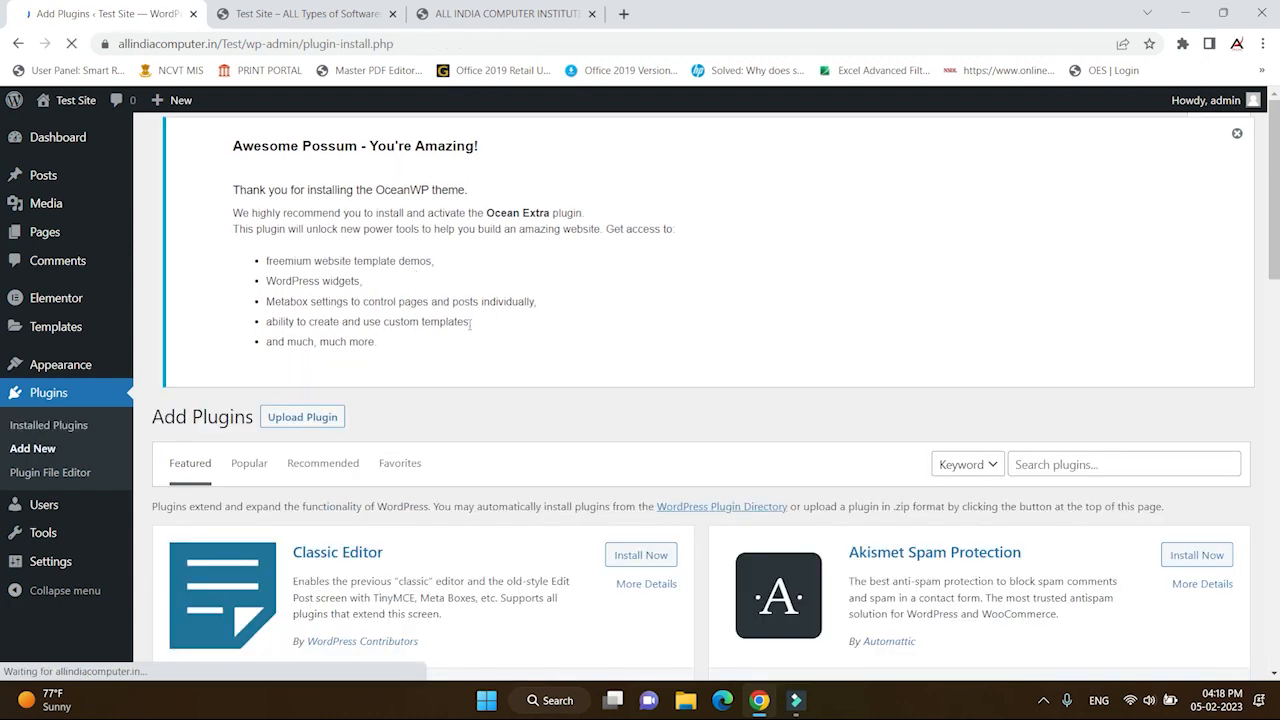
{"action": "scroll", "coordinate": [410, 395], "scroll_direction": "down", "scroll_amount": 1}
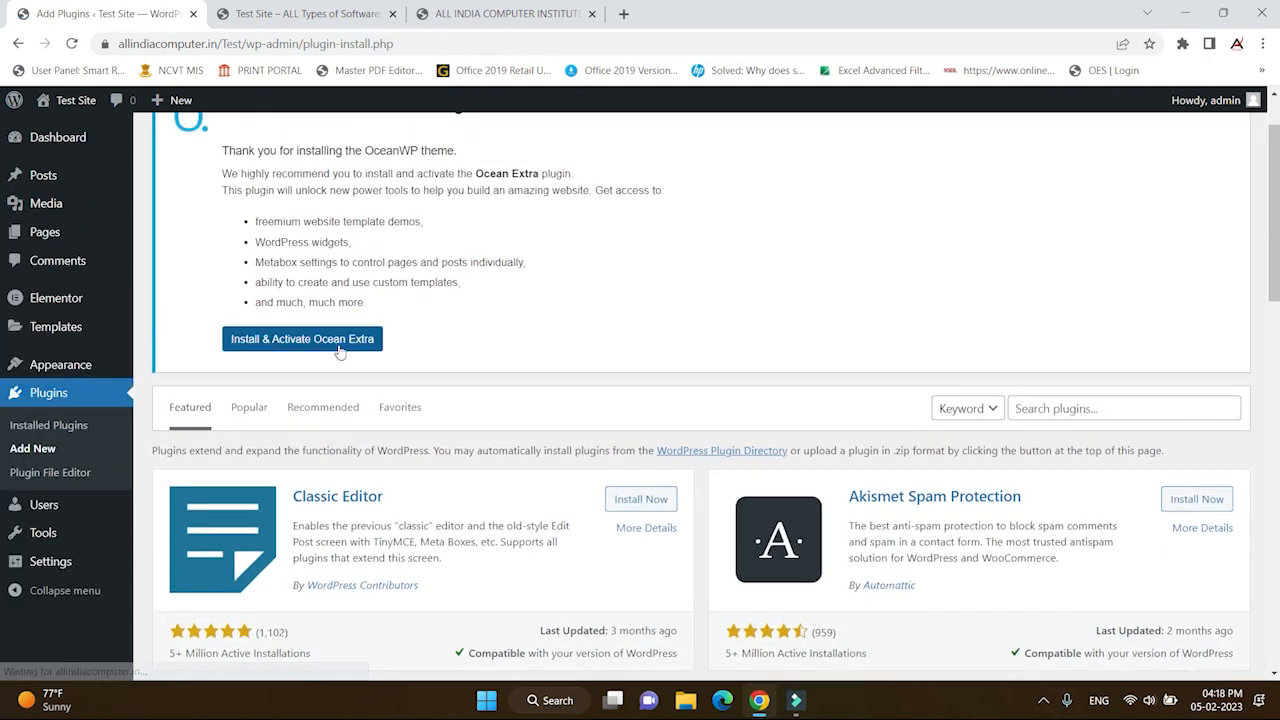
{"action": "scroll", "coordinate": [345, 351], "scroll_direction": "up", "scroll_amount": 1}
{"action": "left_click", "coordinate": [311, 143]}
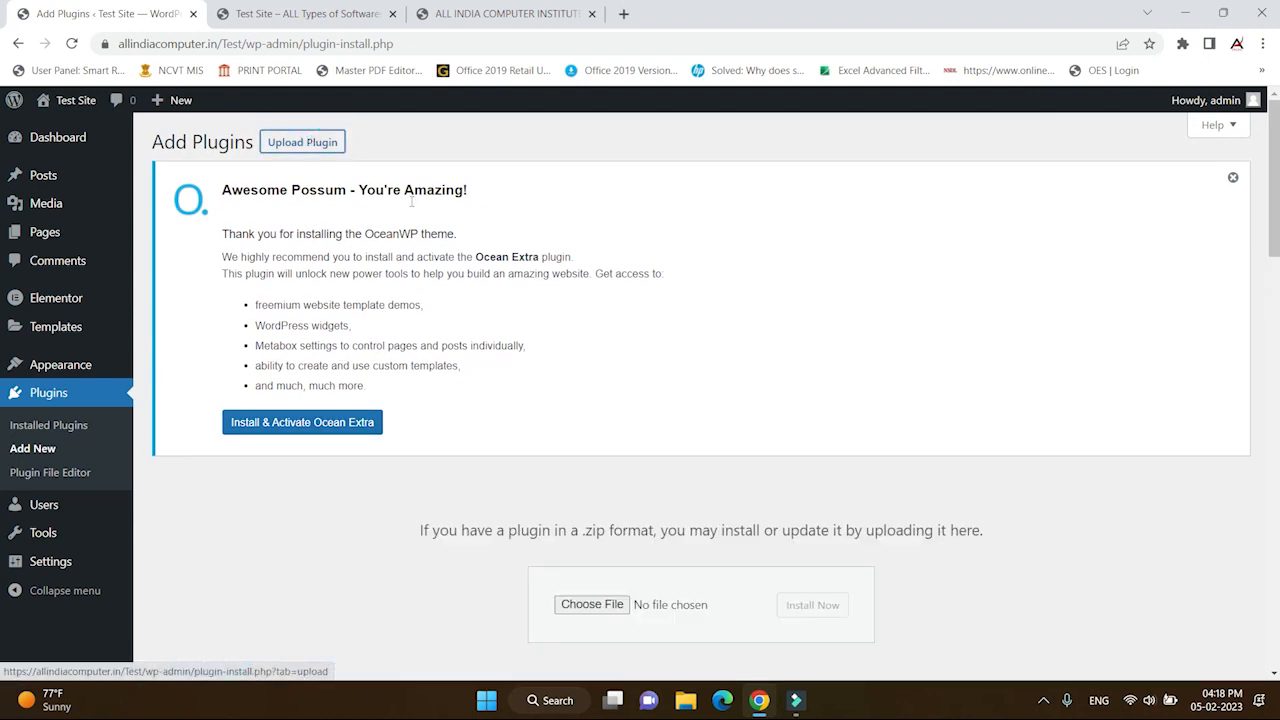
- Open the file chooser for the plugin upload and browse the drives under This PC for the plugin files
{"action": "left_click", "coordinate": [591, 605]}
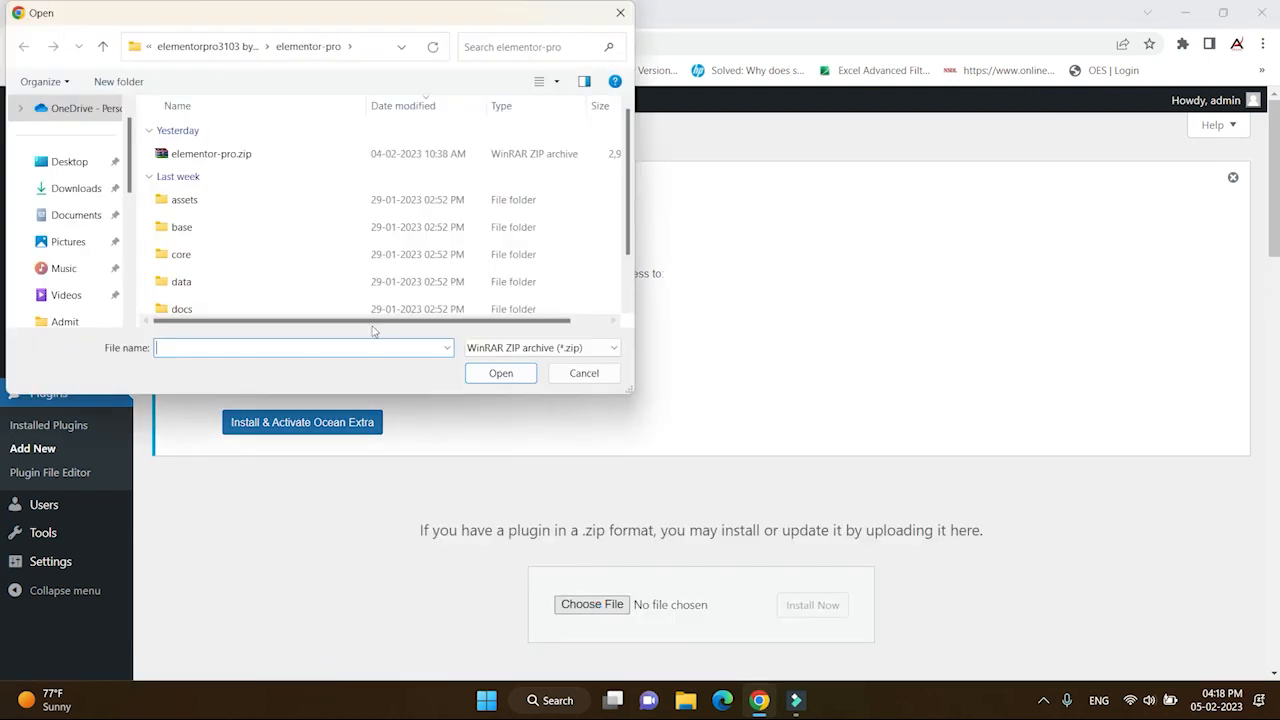
{"action": "scroll", "coordinate": [63, 264], "scroll_direction": "down", "scroll_amount": 3}
{"action": "scroll", "coordinate": [75, 290], "scroll_direction": "up", "scroll_amount": 3}
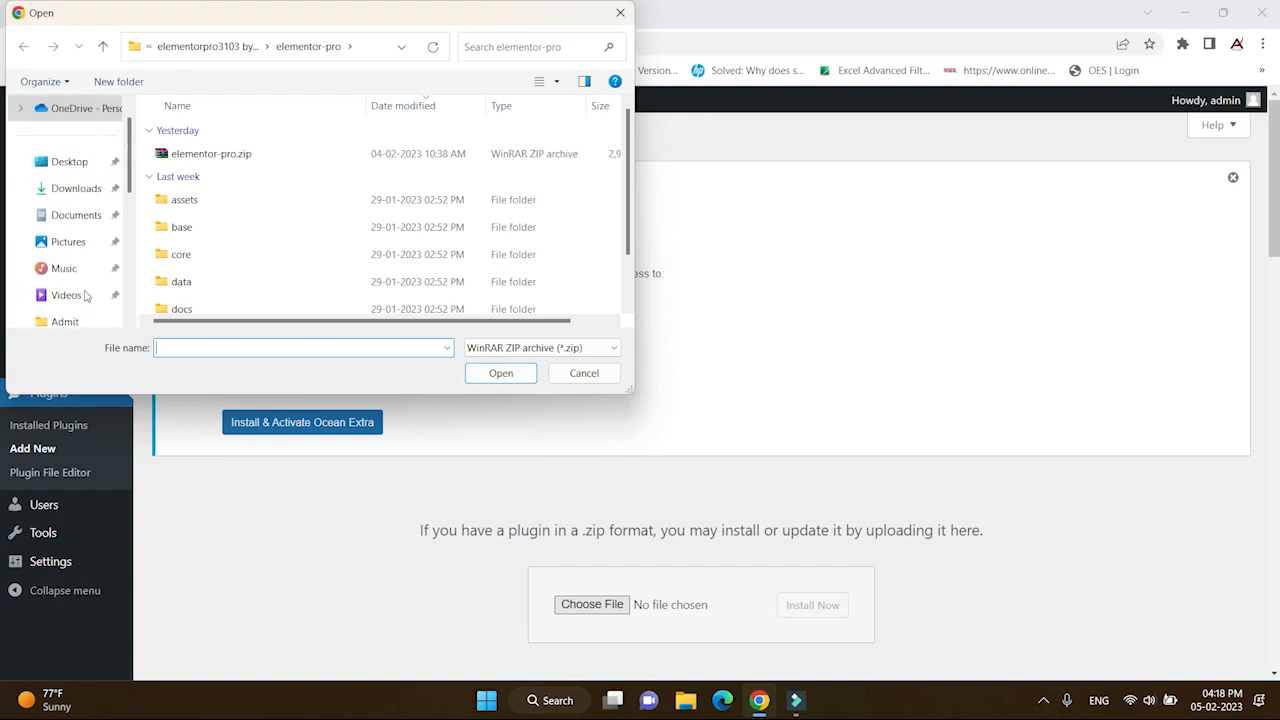
{"action": "scroll", "coordinate": [78, 235], "scroll_direction": "down", "scroll_amount": 3}
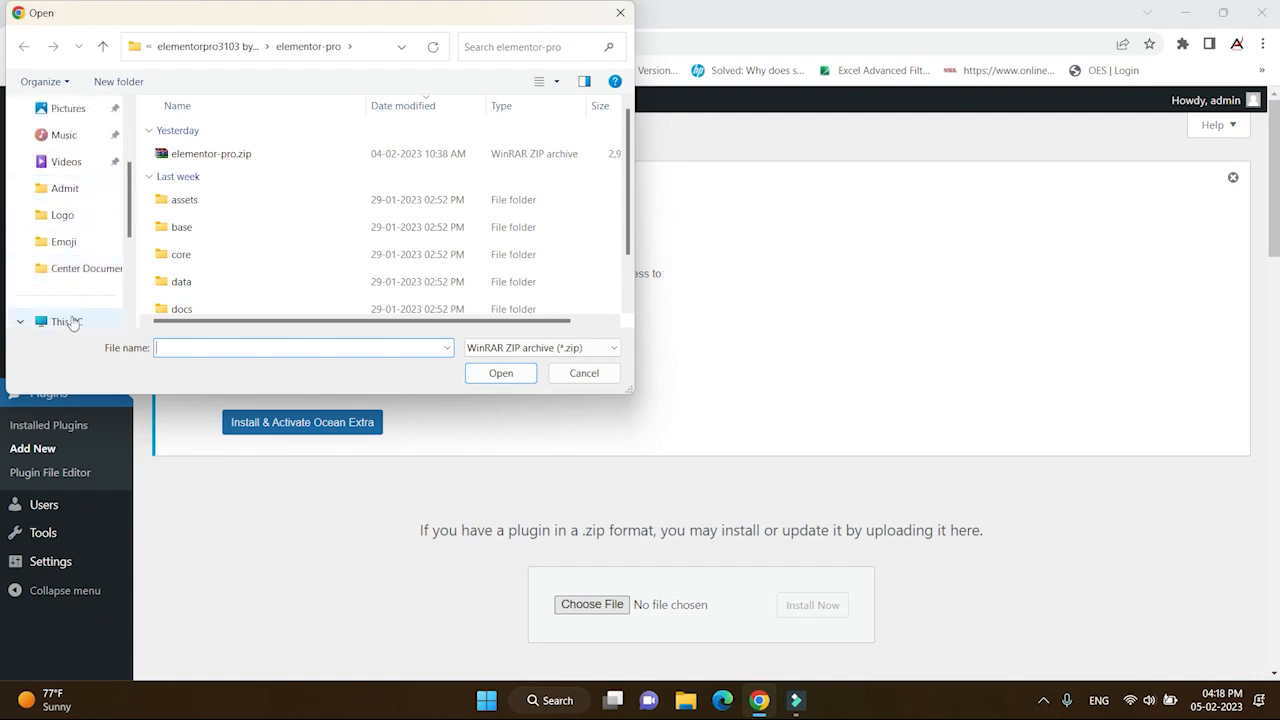
{"action": "left_click", "coordinate": [63, 320]}
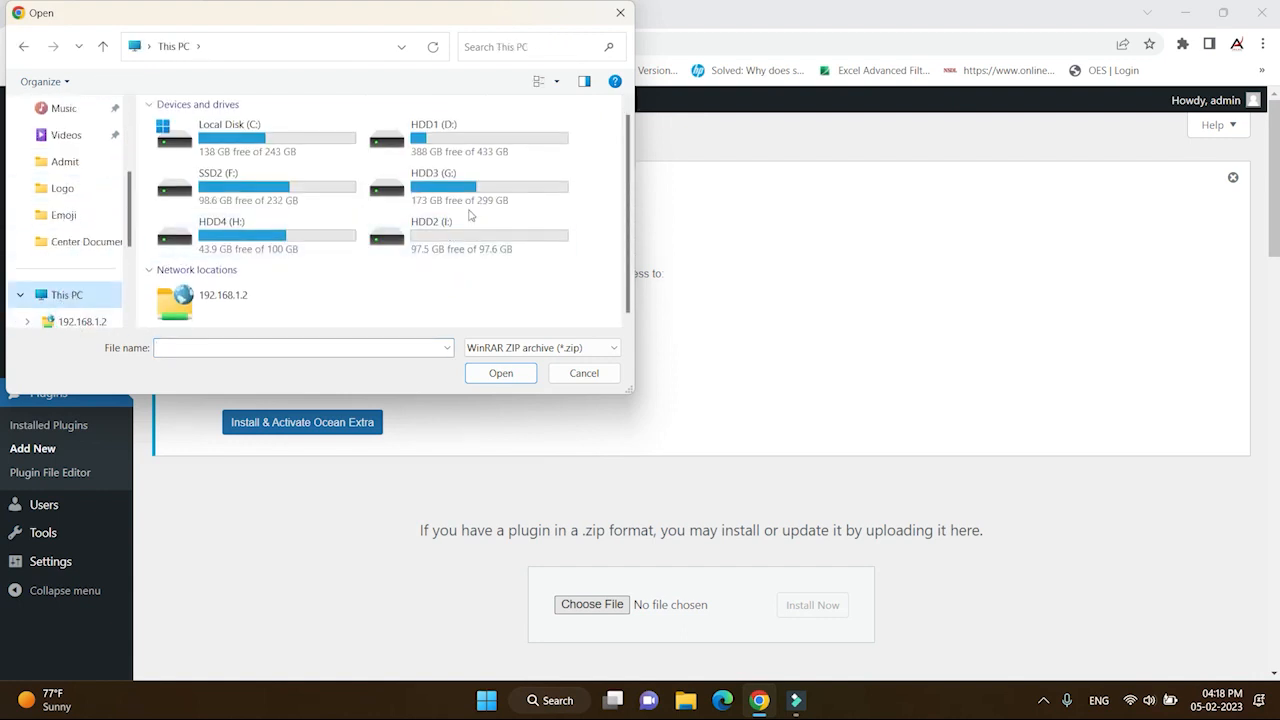
{"action": "double_click", "coordinate": [290, 245]}
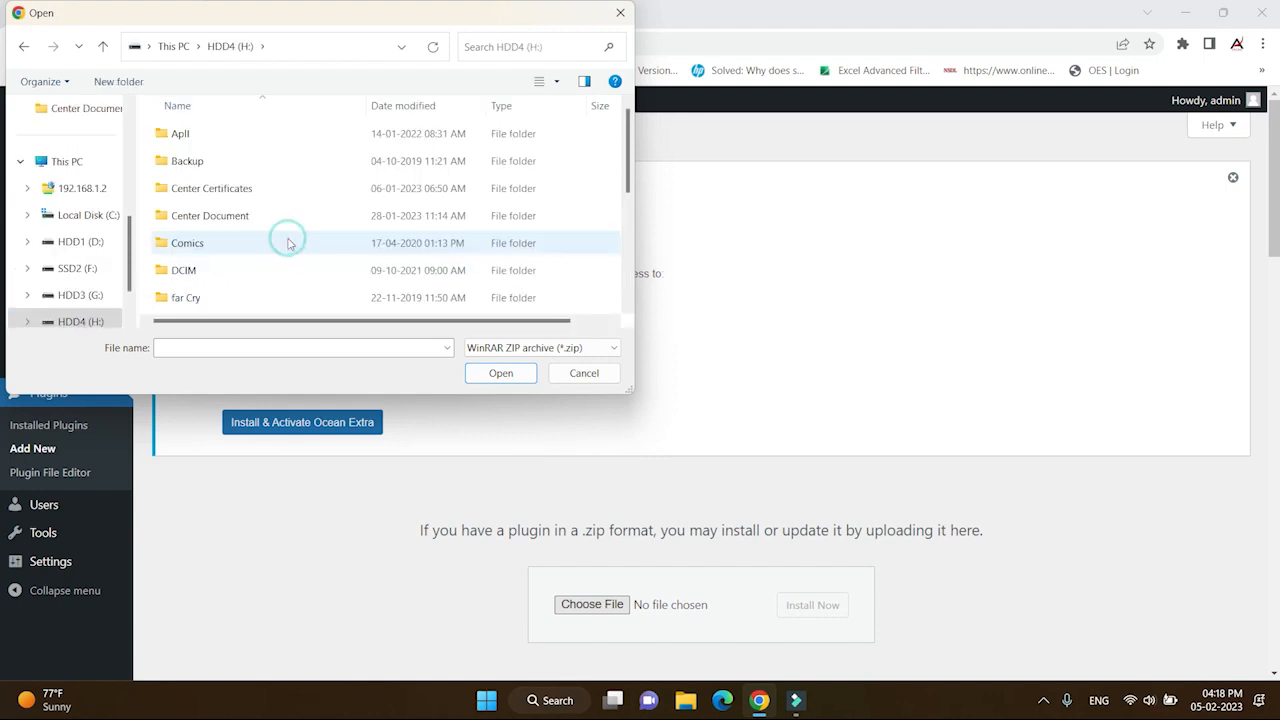
{"action": "left_click", "coordinate": [23, 46]}
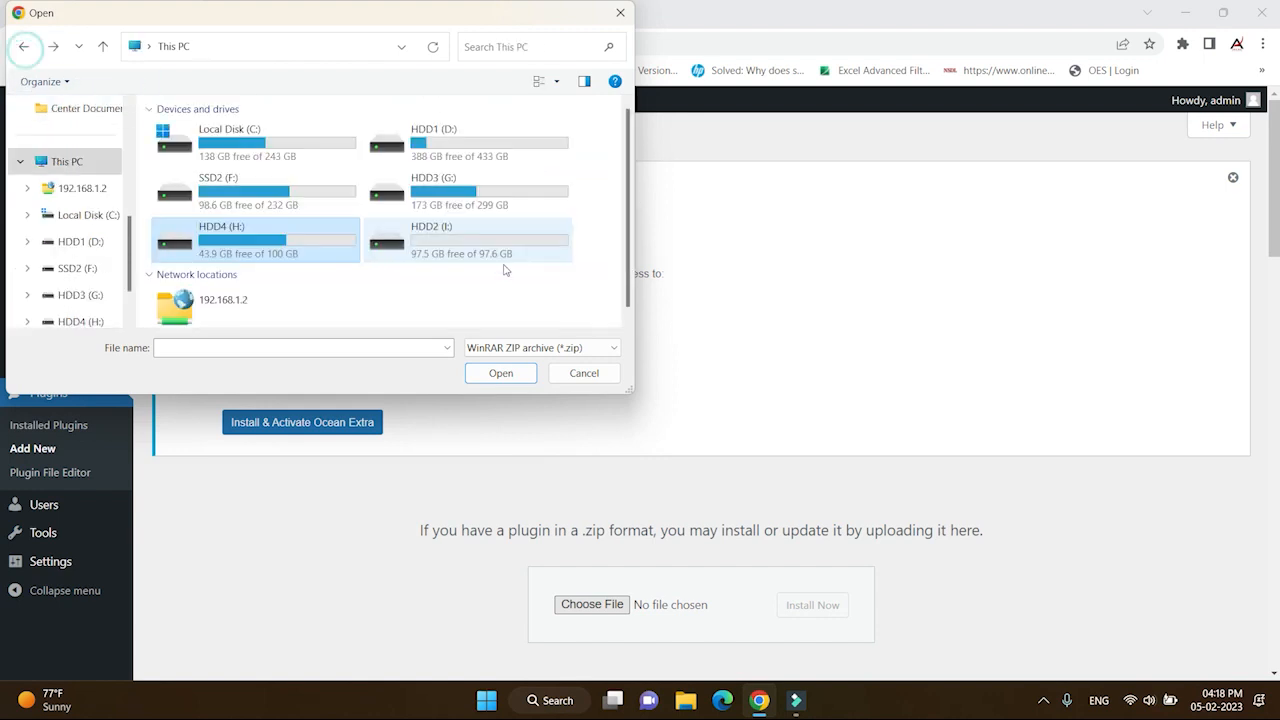
- Choose essential-addons-elementor.zip from important Data, Softwares, Elementor on drive HDD3 (G:) as the plugin file to upload
{"action": "double_click", "coordinate": [446, 198]}
{"action": "double_click", "coordinate": [190, 242]}
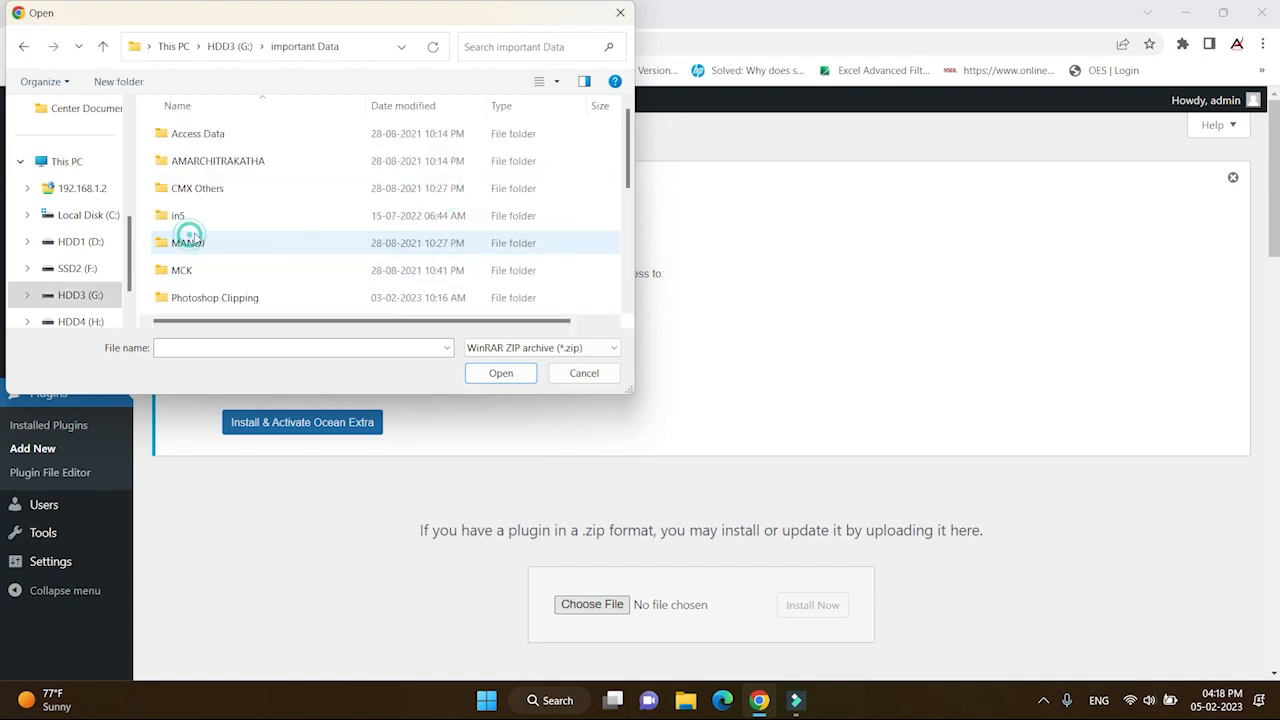
{"action": "scroll", "coordinate": [229, 180], "scroll_direction": "down", "scroll_amount": 2}
{"action": "double_click", "coordinate": [217, 165]}
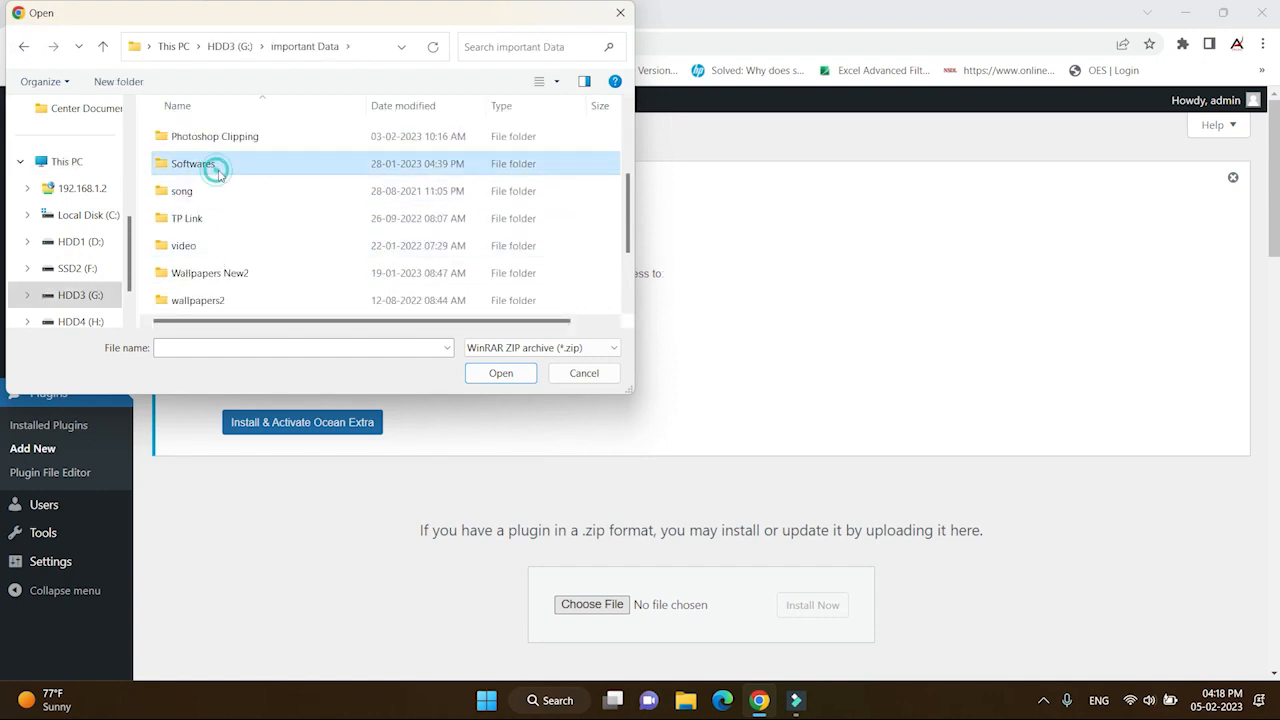
{"action": "scroll", "coordinate": [240, 255], "scroll_direction": "down", "scroll_amount": 2}
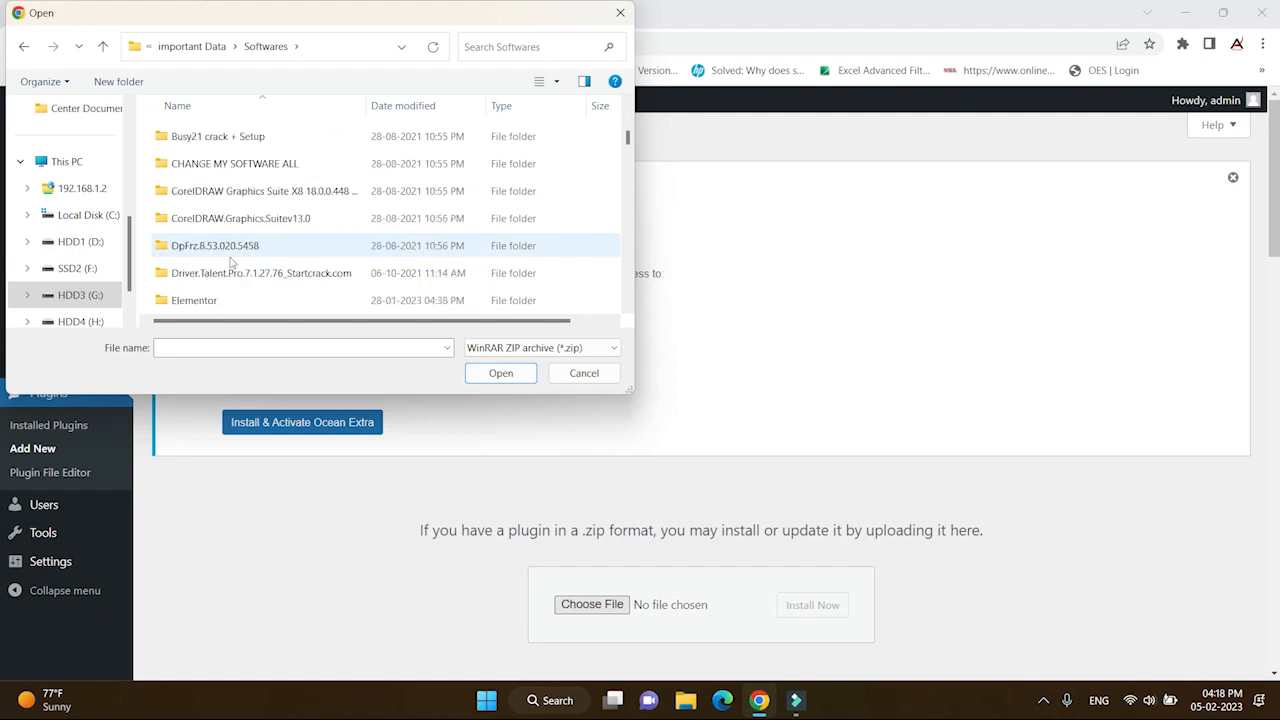
{"action": "double_click", "coordinate": [209, 297]}
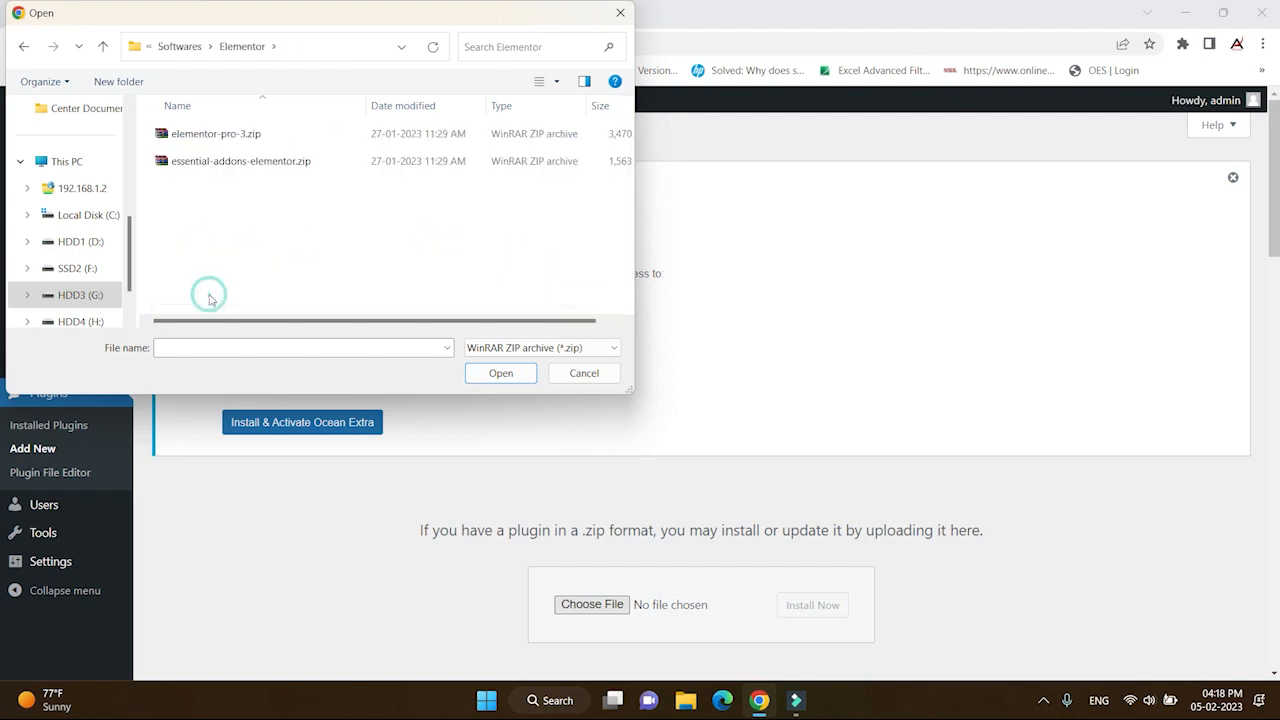
{"action": "left_click", "coordinate": [233, 167]}
{"action": "left_click", "coordinate": [501, 372]}
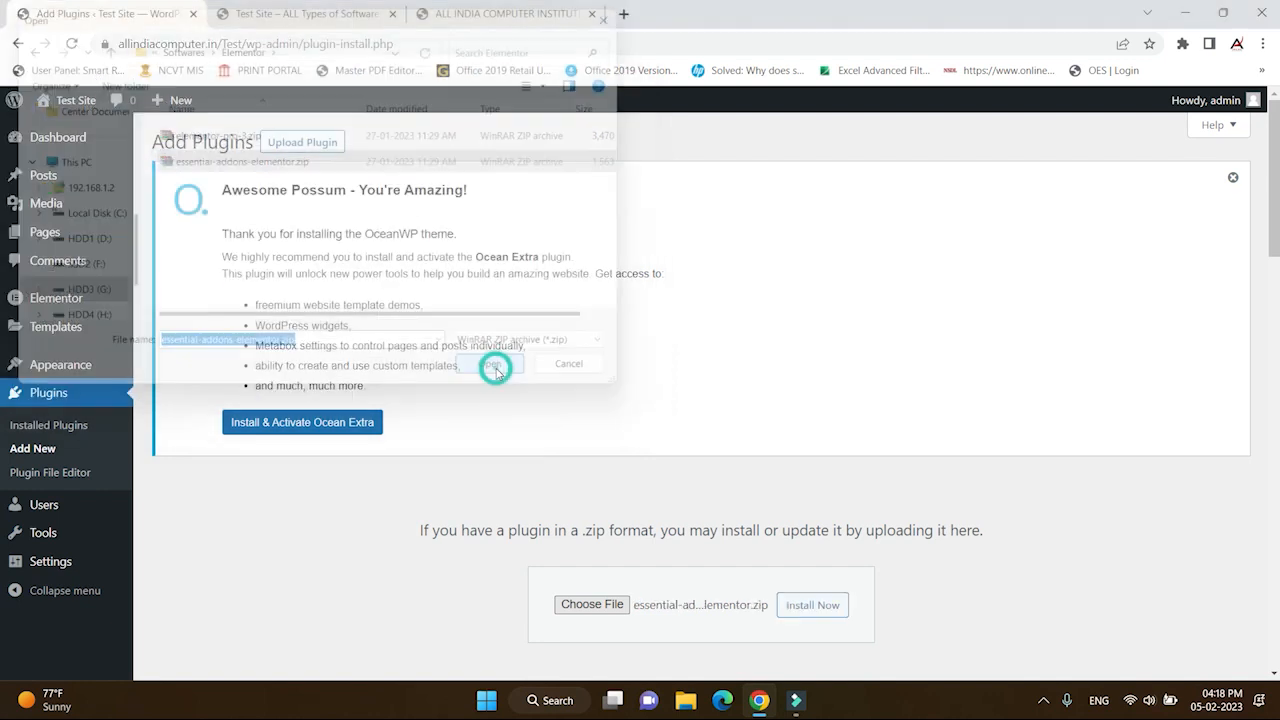
- Install and activate the Essential Addons for Elementor plugin from the chosen zip file, and check the installed plugins list
{"action": "left_click", "coordinate": [809, 606]}
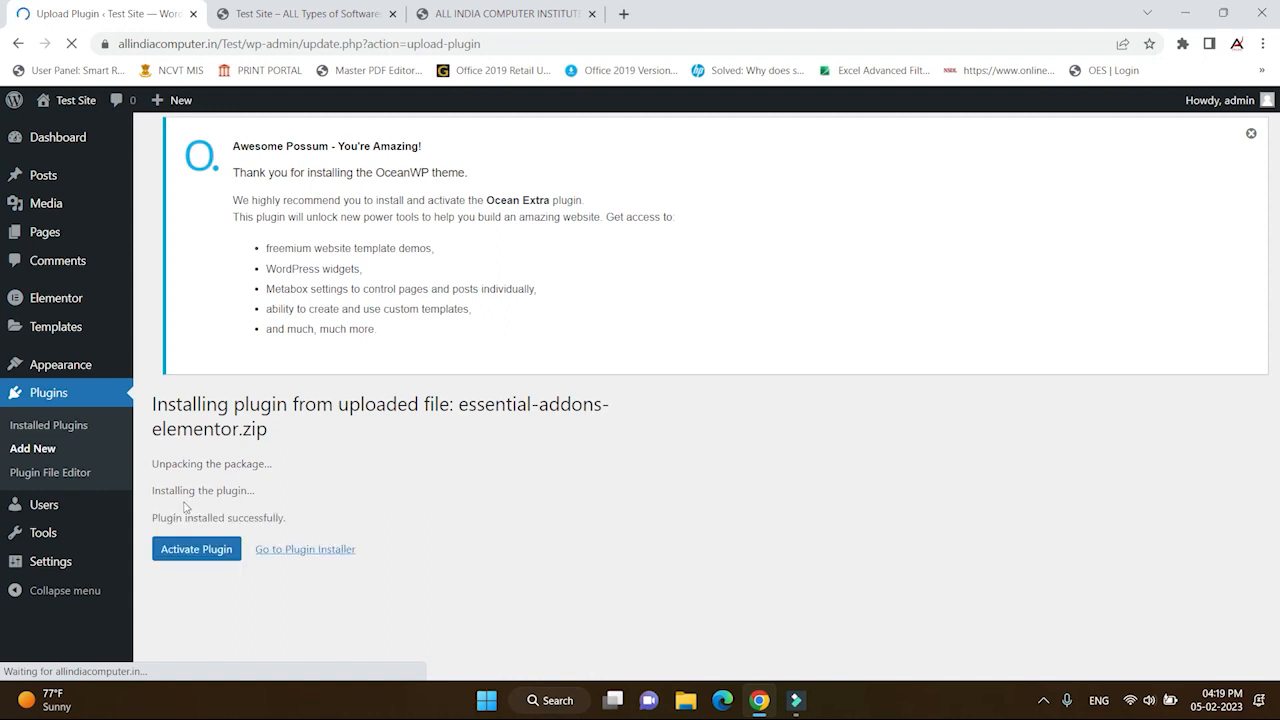
{"action": "left_click", "coordinate": [209, 550]}
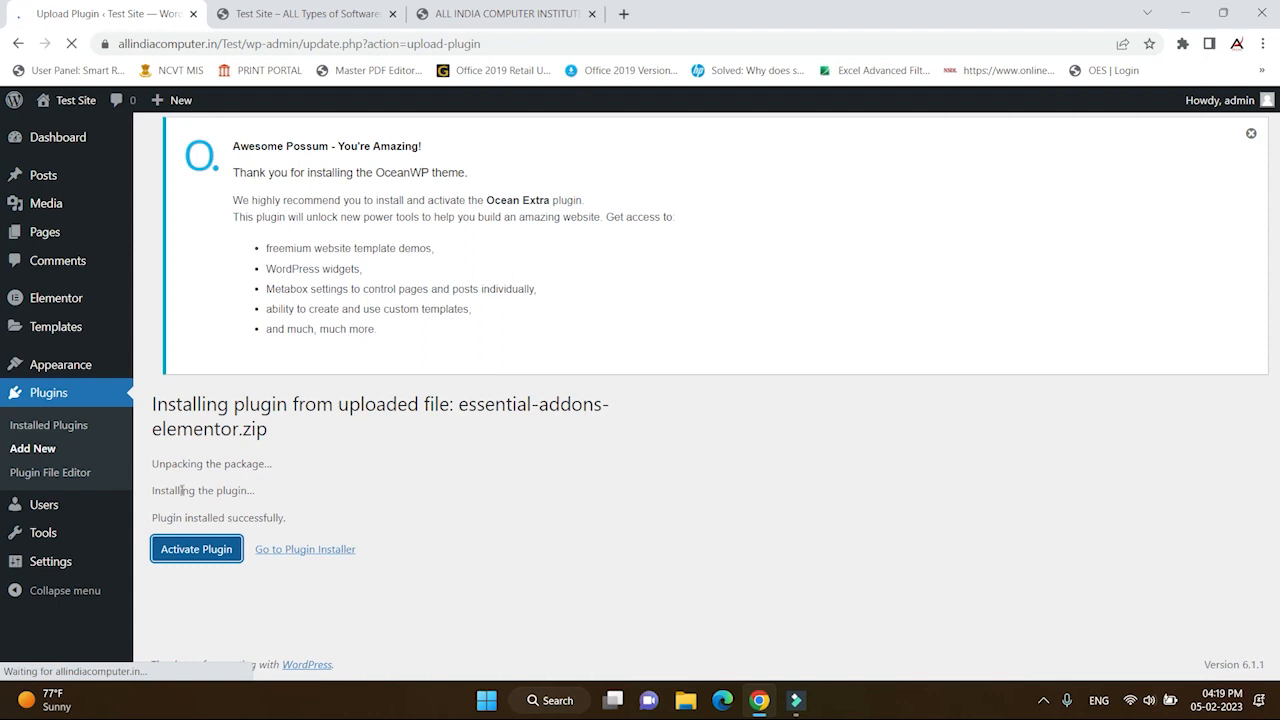
{"action": "left_click", "coordinate": [207, 551]}
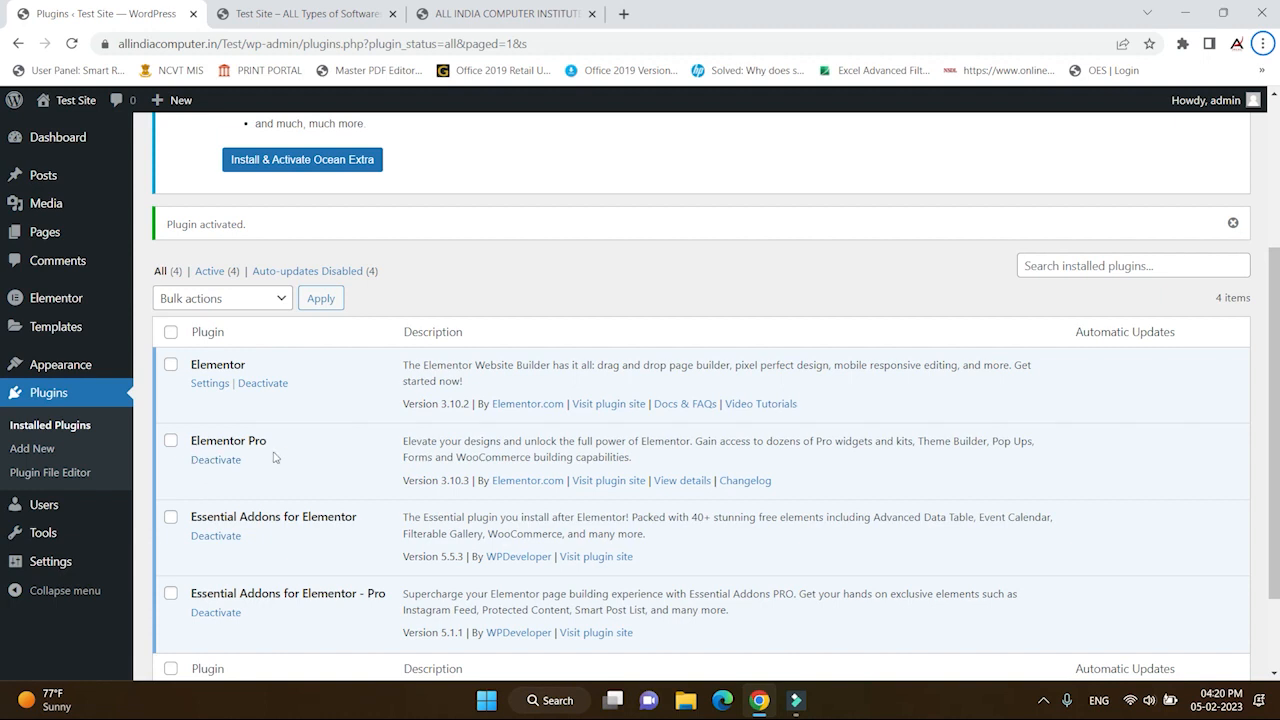
{"action": "scroll", "coordinate": [270, 458], "scroll_direction": "down", "scroll_amount": 2}
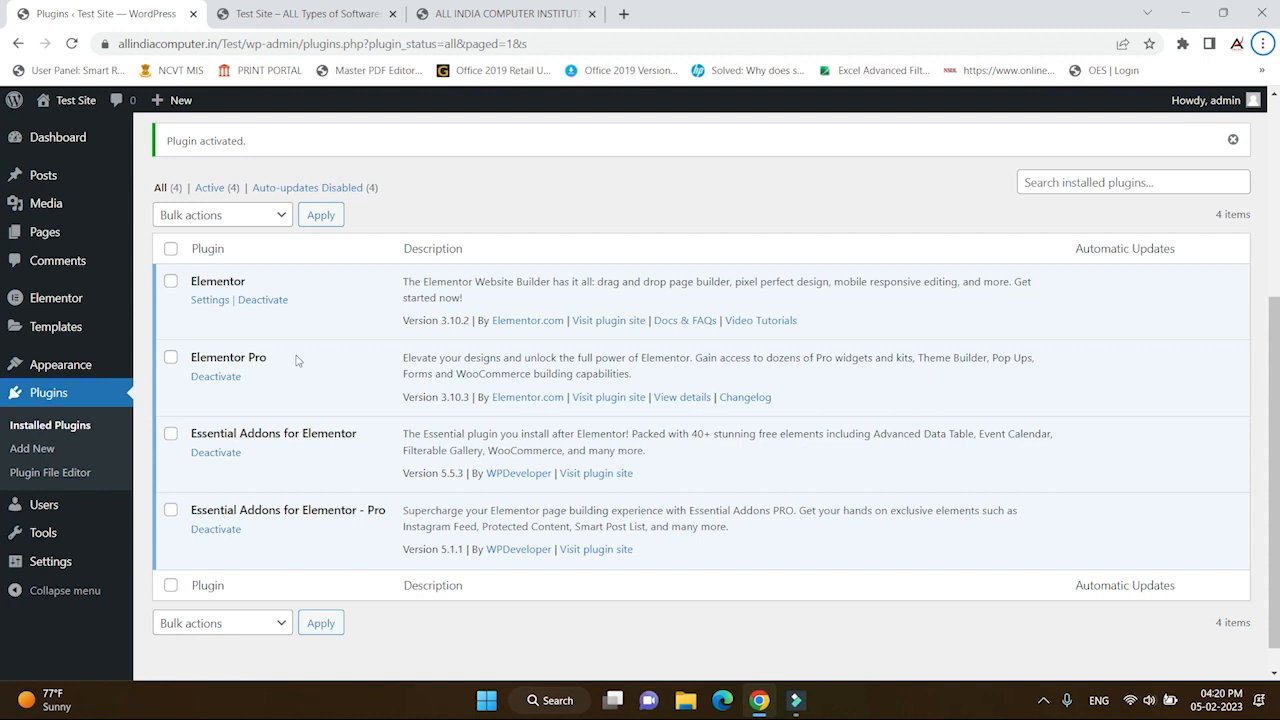
{"action": "scroll", "coordinate": [294, 356], "scroll_direction": "up", "scroll_amount": 2}
{"action": "scroll", "coordinate": [296, 360], "scroll_direction": "down", "scroll_amount": 2}
{"action": "scroll", "coordinate": [235, 460], "scroll_direction": "down", "scroll_amount": 1}
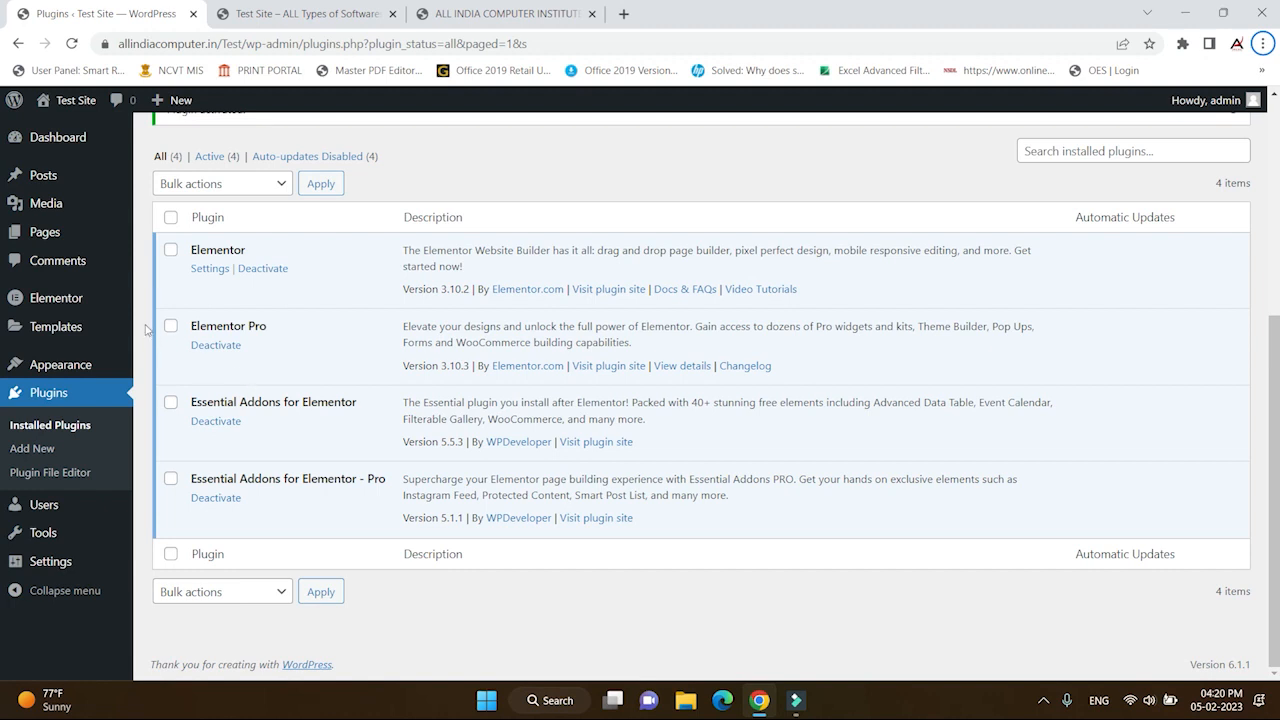
- Deactivate the Elementor Pro plugin, activate it again, and review the installed plugins list
{"action": "left_click", "coordinate": [218, 350]}
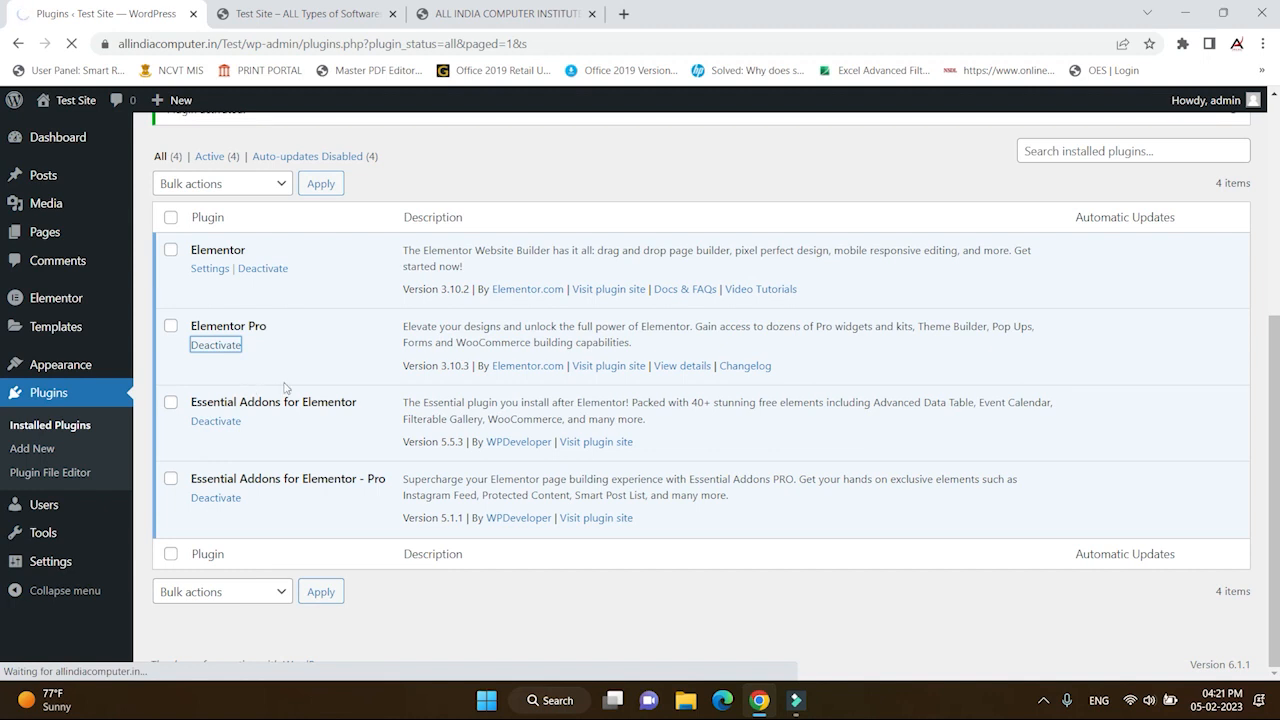
{"action": "scroll", "coordinate": [314, 437], "scroll_direction": "down", "scroll_amount": 5}
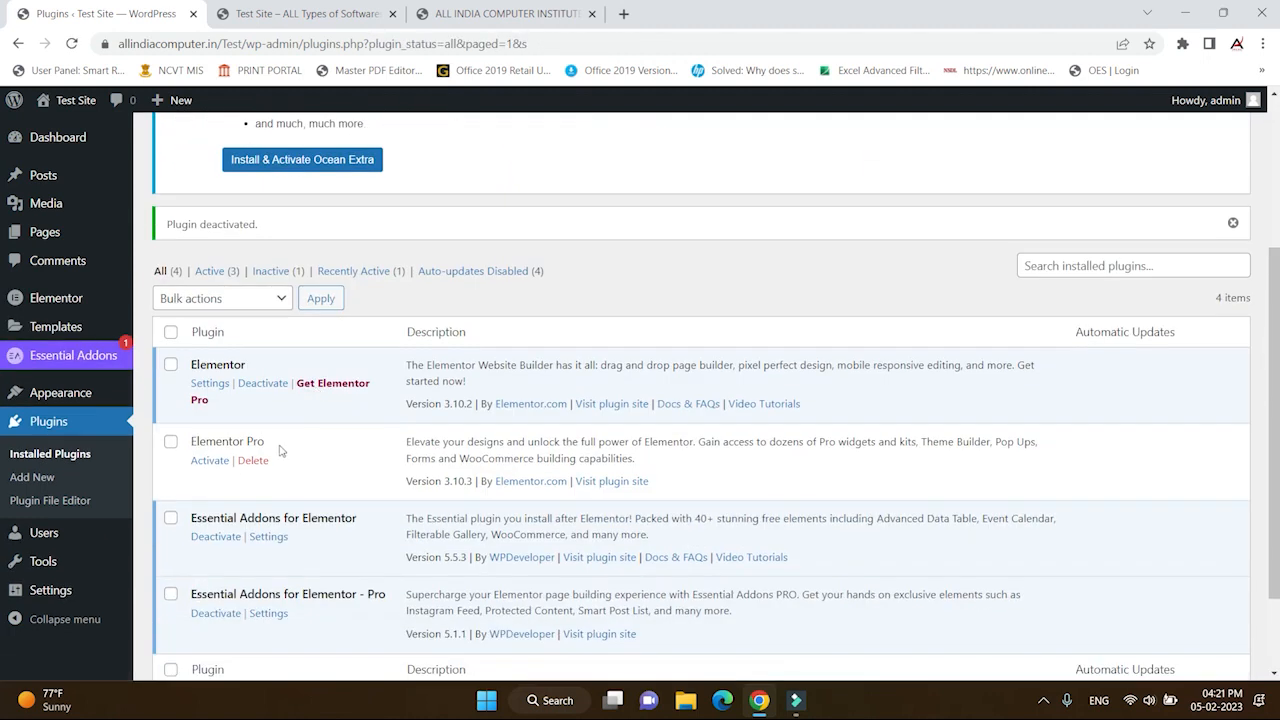
{"action": "scroll", "coordinate": [272, 471], "scroll_direction": "down", "scroll_amount": 1}
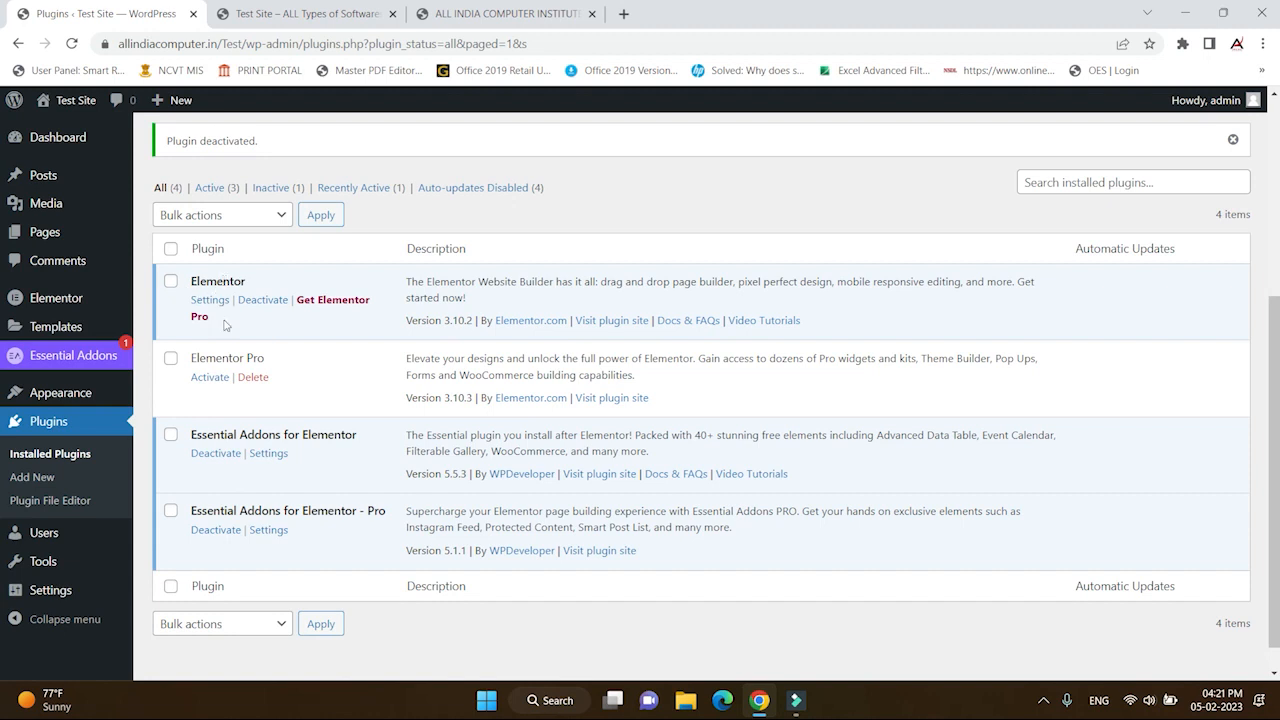
{"action": "left_click", "coordinate": [207, 378]}
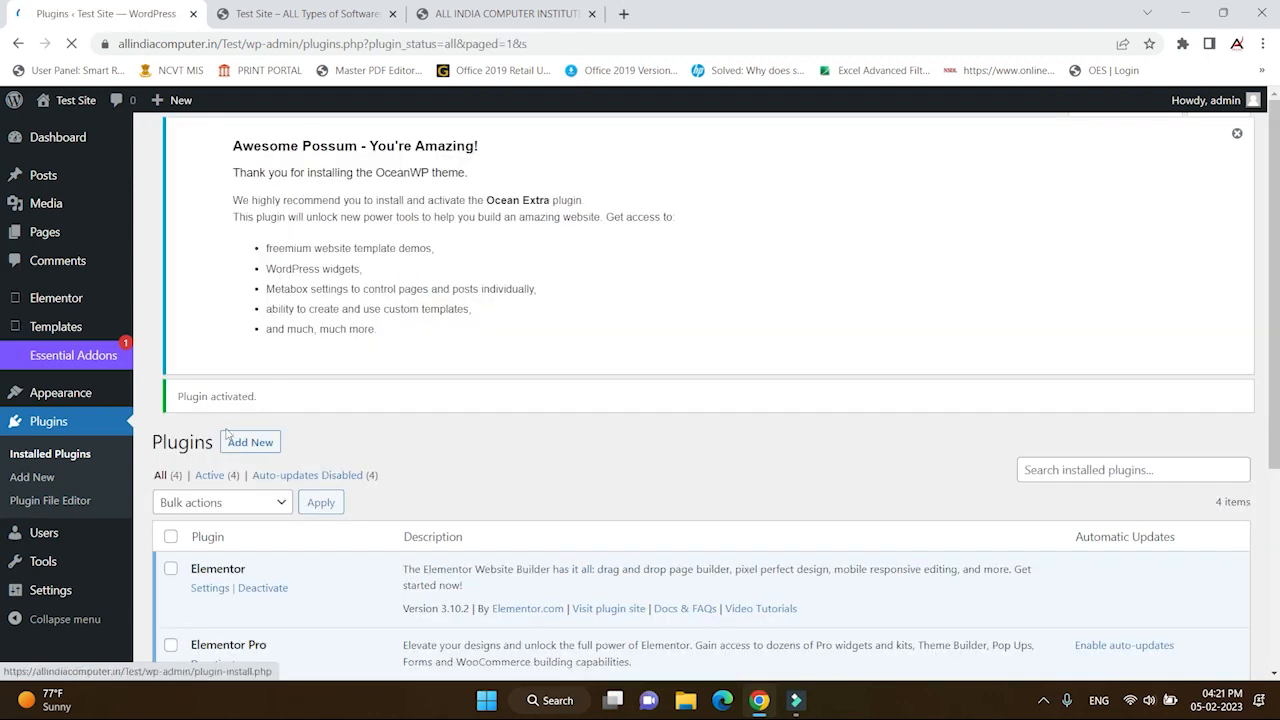
{"action": "scroll", "coordinate": [423, 450], "scroll_direction": "down", "scroll_amount": 3}
{"action": "scroll", "coordinate": [425, 442], "scroll_direction": "up", "scroll_amount": 1}
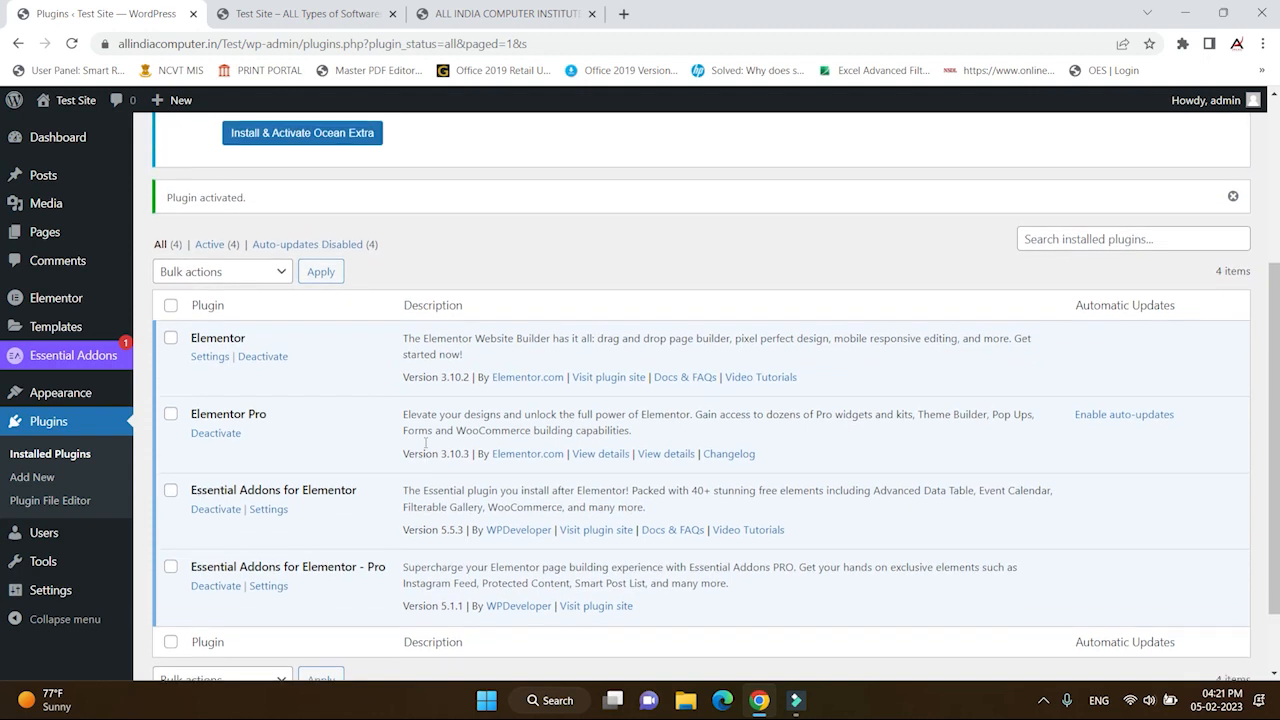
{"action": "scroll", "coordinate": [262, 362], "scroll_direction": "down", "scroll_amount": 1}
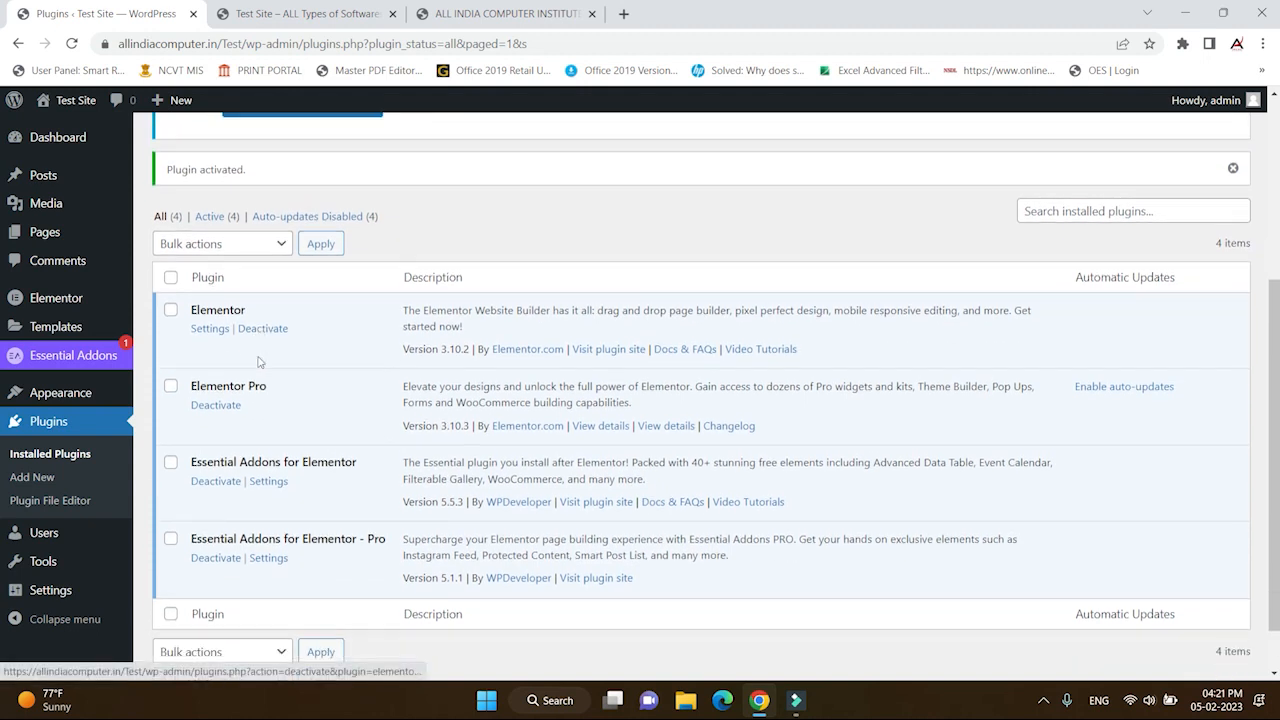
{"action": "scroll", "coordinate": [270, 384], "scroll_direction": "up", "scroll_amount": 1}
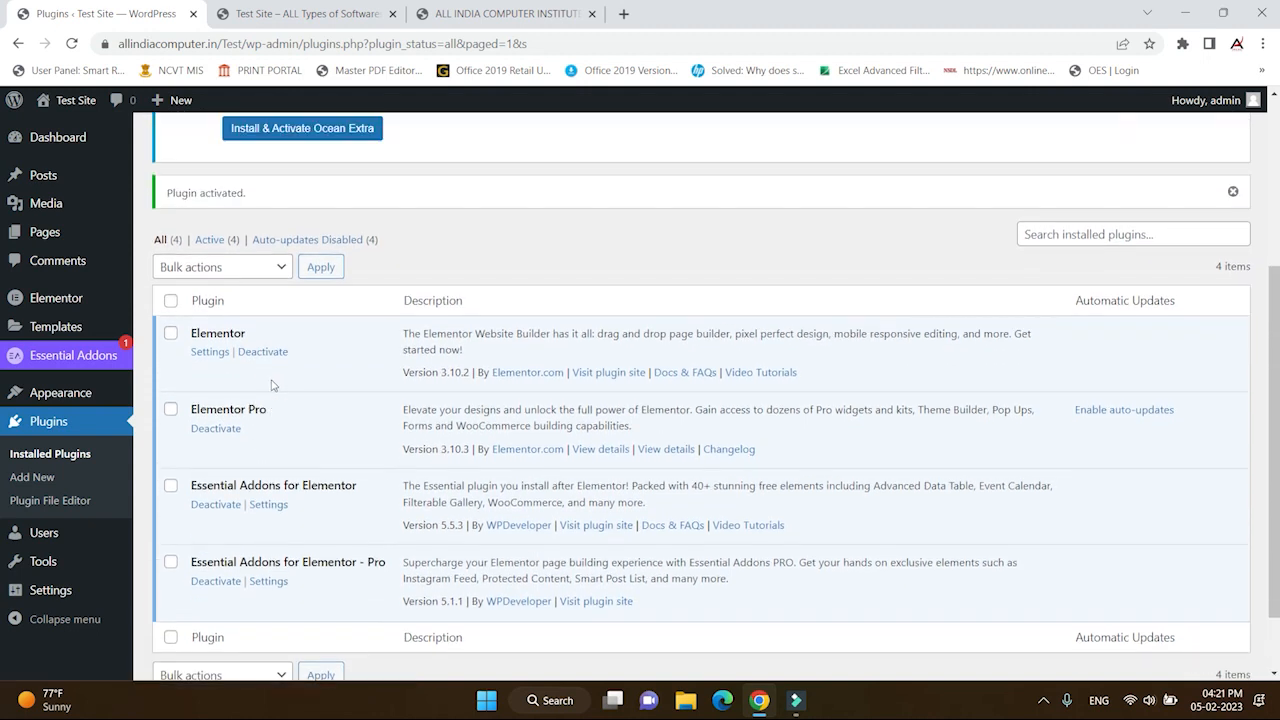
{"action": "scroll", "coordinate": [270, 384], "scroll_direction": "up", "scroll_amount": 1}
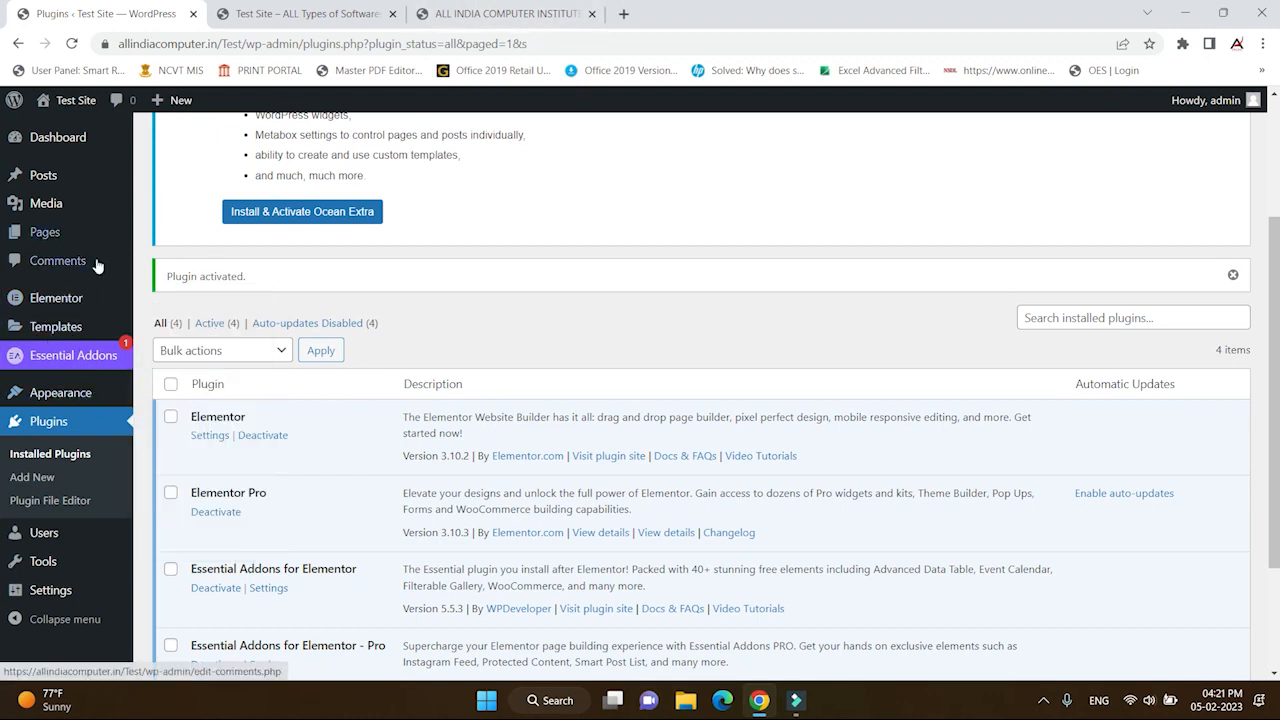
- Open the HOME front page from the list of all pages and start editing it with Elementor
{"action": "left_click", "coordinate": [57, 243]}
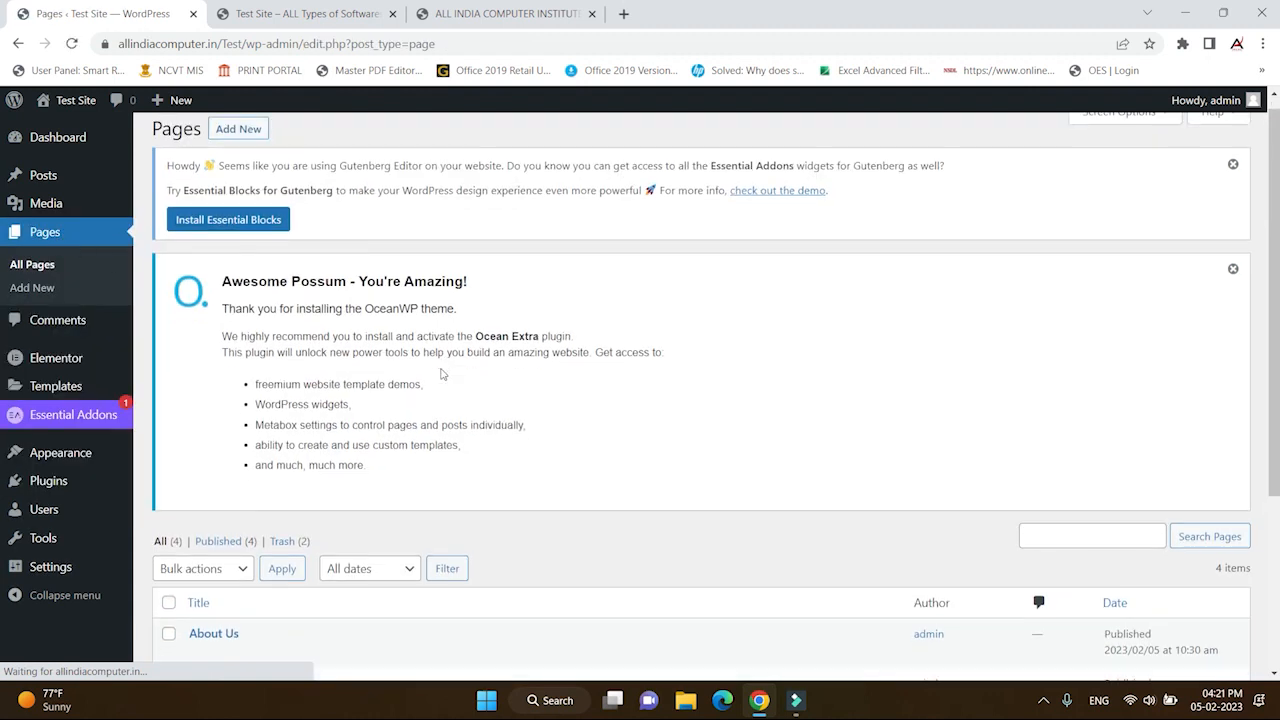
{"action": "scroll", "coordinate": [443, 375], "scroll_direction": "down", "scroll_amount": 2}
{"action": "scroll", "coordinate": [443, 375], "scroll_direction": "down", "scroll_amount": 1}
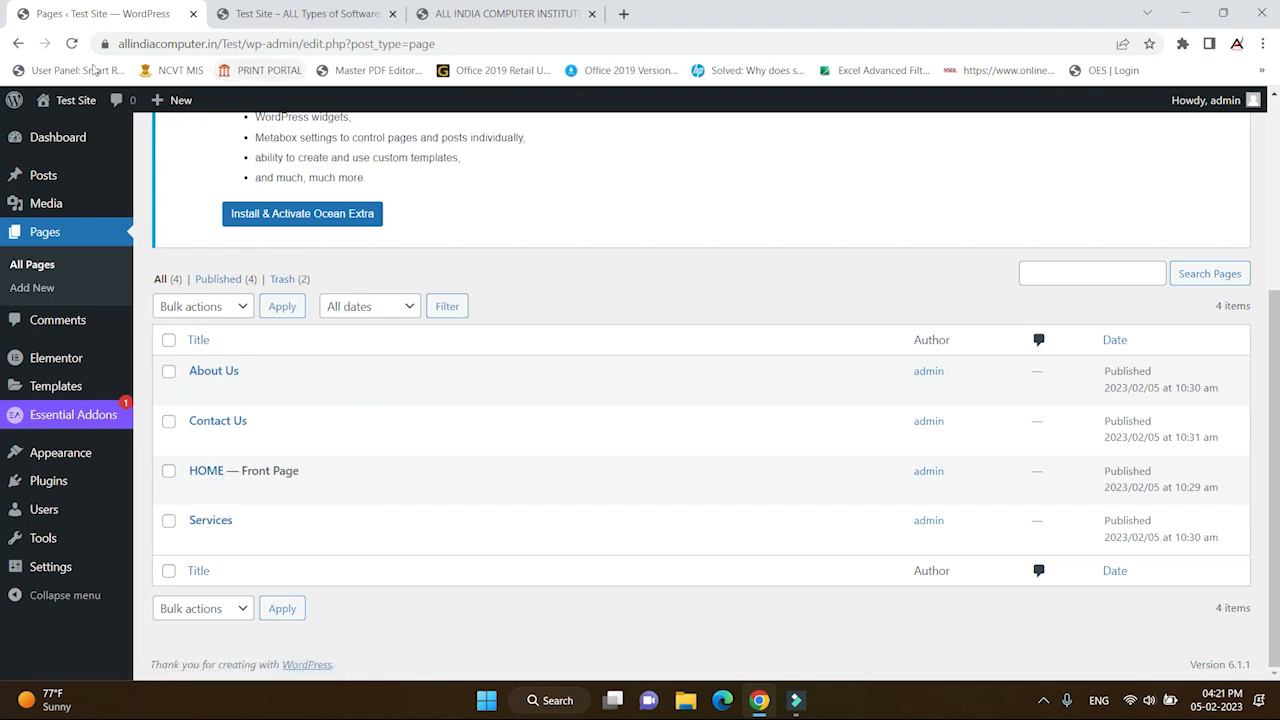
{"action": "left_click", "coordinate": [207, 471]}
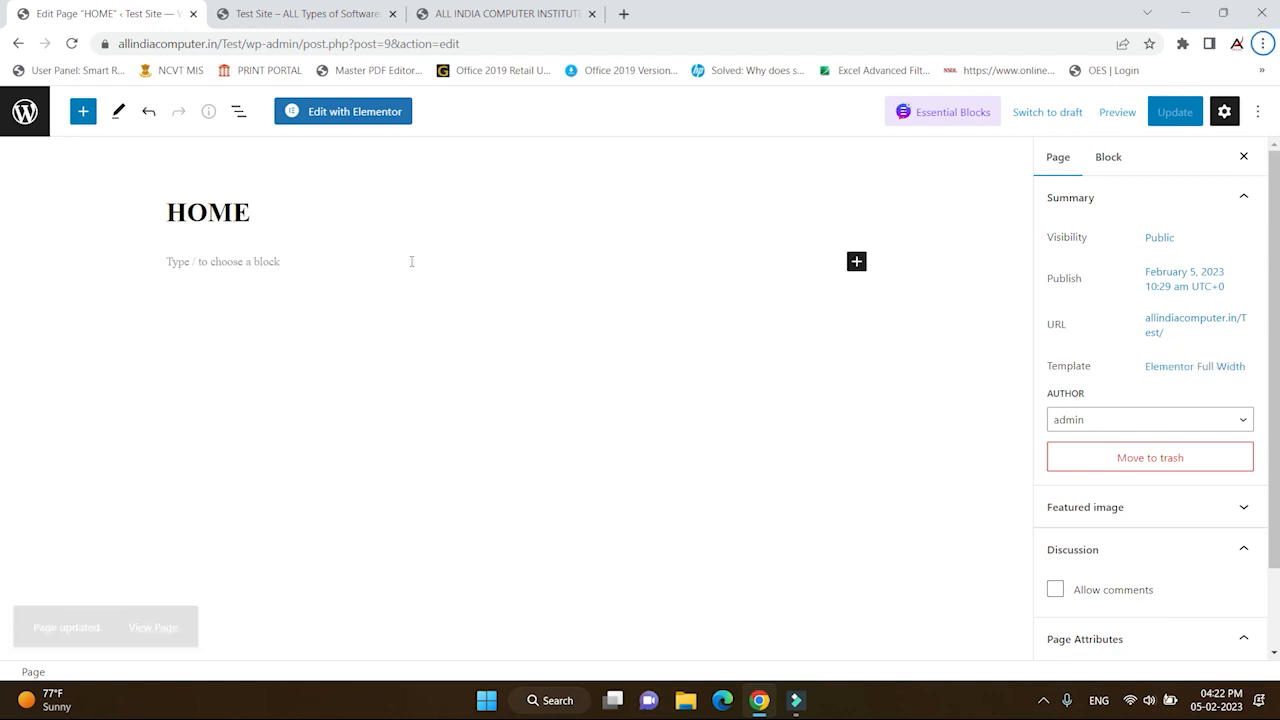
{"action": "left_click", "coordinate": [342, 113]}
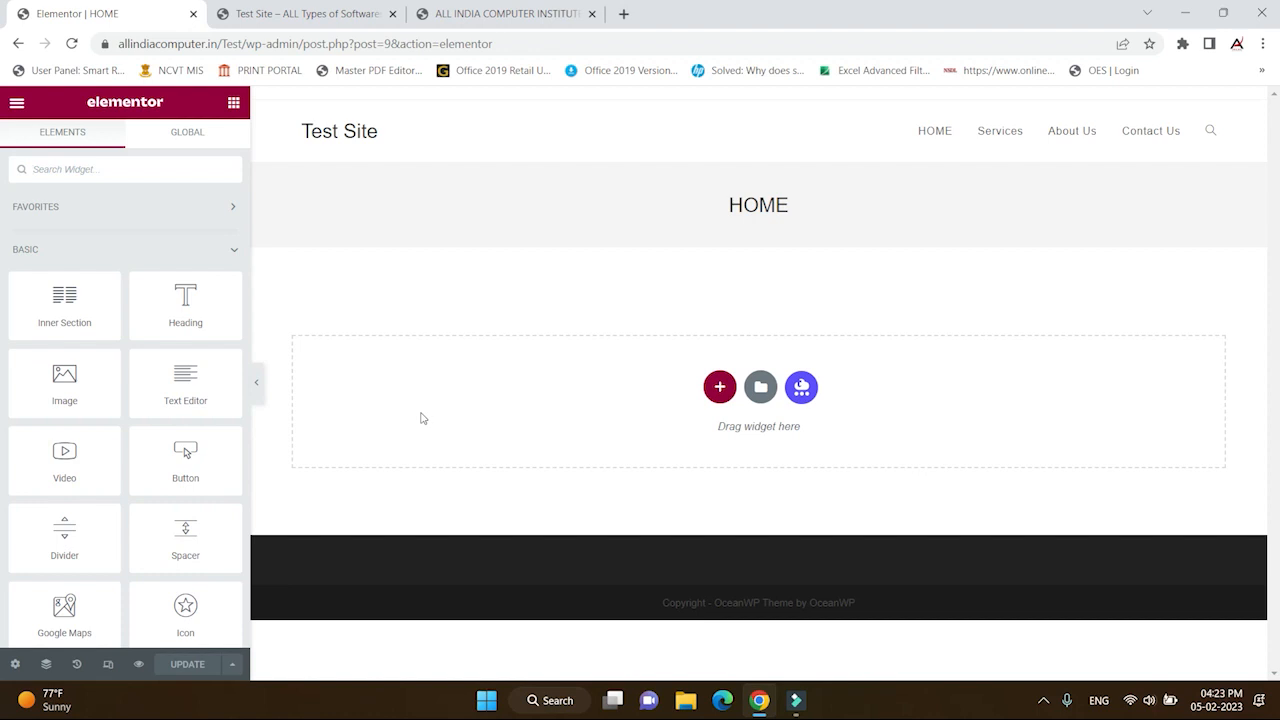
- Examine the header and first section of the ALL INDIA COMPUTER INSTITUTE website as the model for the page layout
{"action": "left_click", "coordinate": [535, 13]}
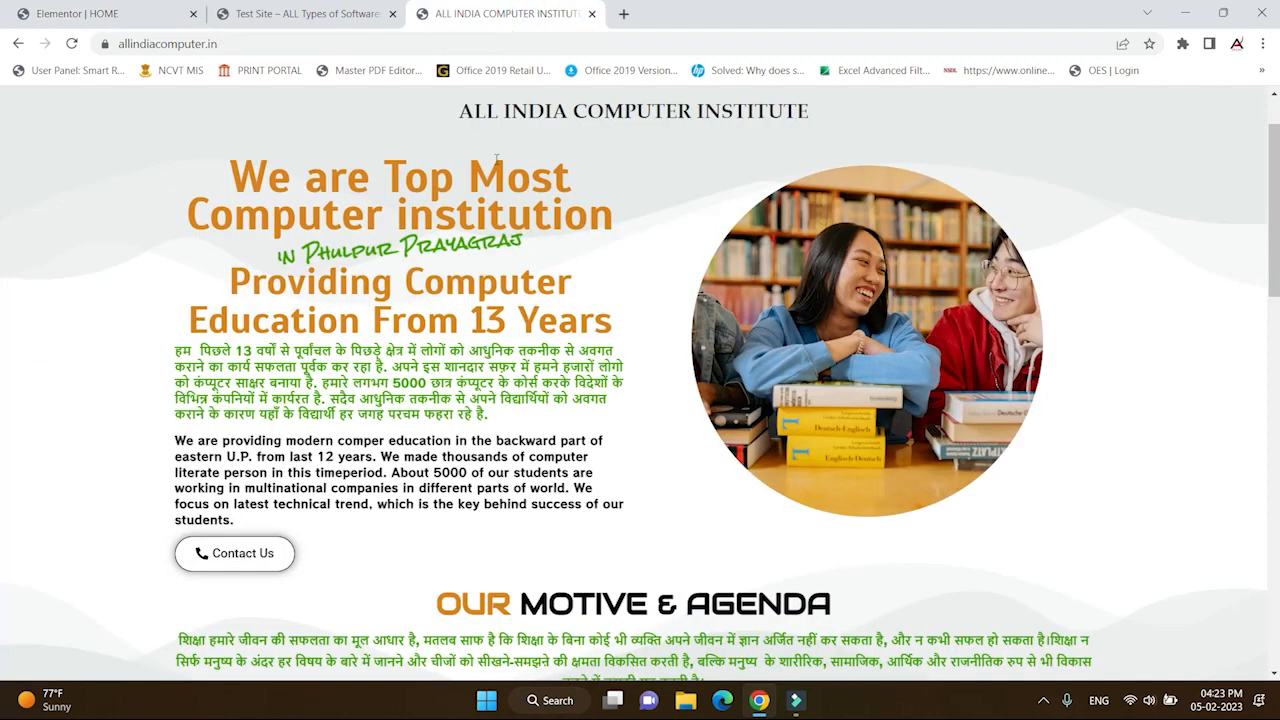
{"action": "scroll", "coordinate": [497, 160], "scroll_direction": "up", "scroll_amount": 1}
{"action": "scroll", "coordinate": [452, 271], "scroll_direction": "down", "scroll_amount": 2}
{"action": "scroll", "coordinate": [474, 196], "scroll_direction": "up", "scroll_amount": 1}
{"action": "scroll", "coordinate": [394, 183], "scroll_direction": "up", "scroll_amount": 1}
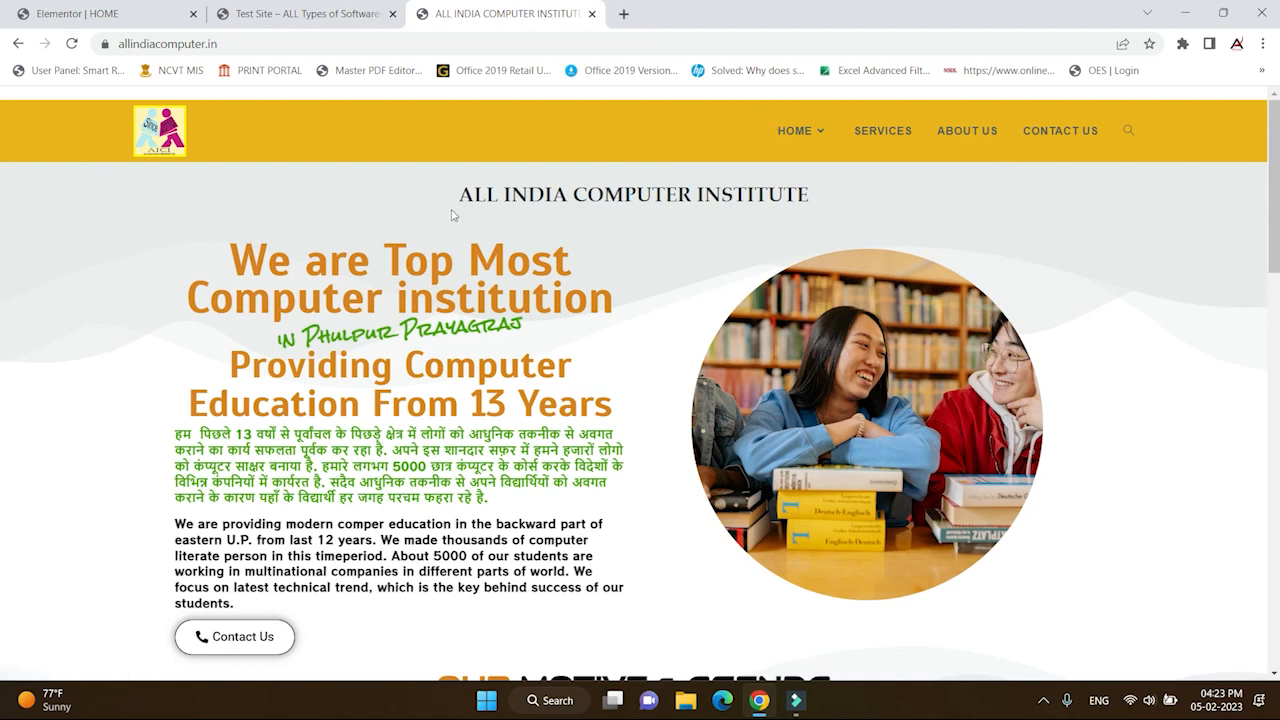
{"action": "scroll", "coordinate": [357, 270], "scroll_direction": "down", "scroll_amount": 1}
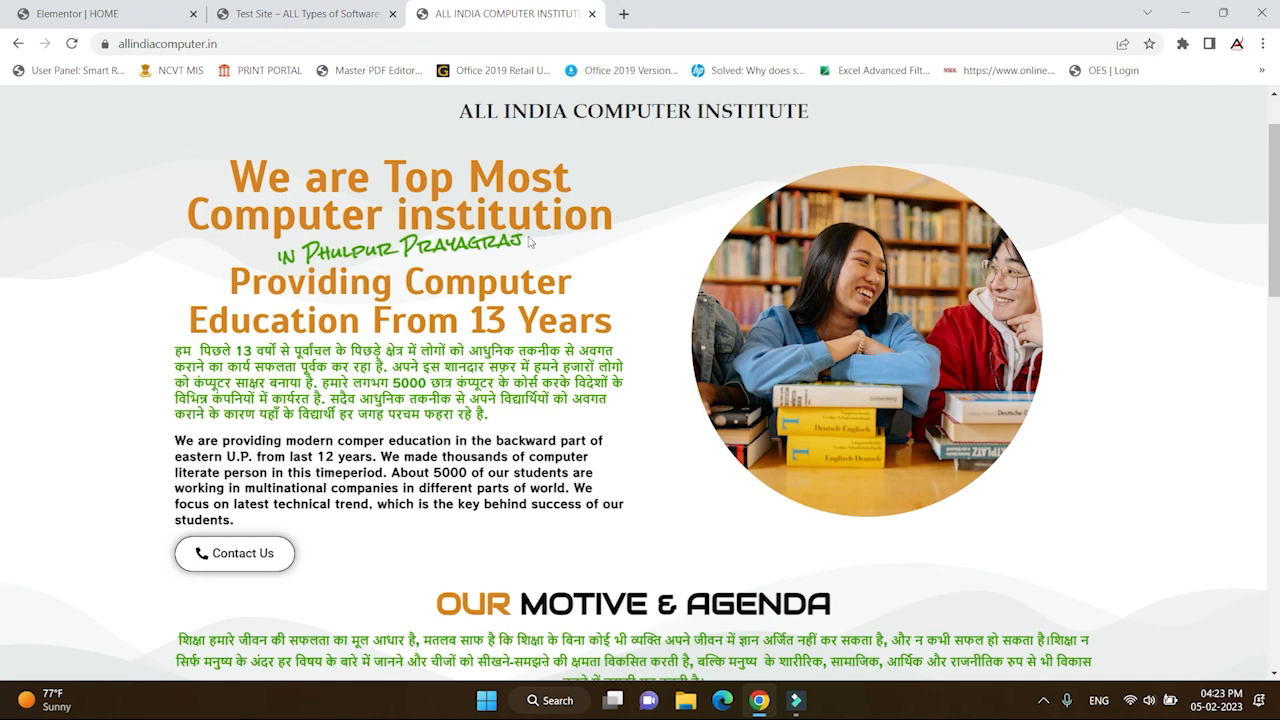
{"action": "scroll", "coordinate": [392, 429], "scroll_direction": "down", "scroll_amount": 1}
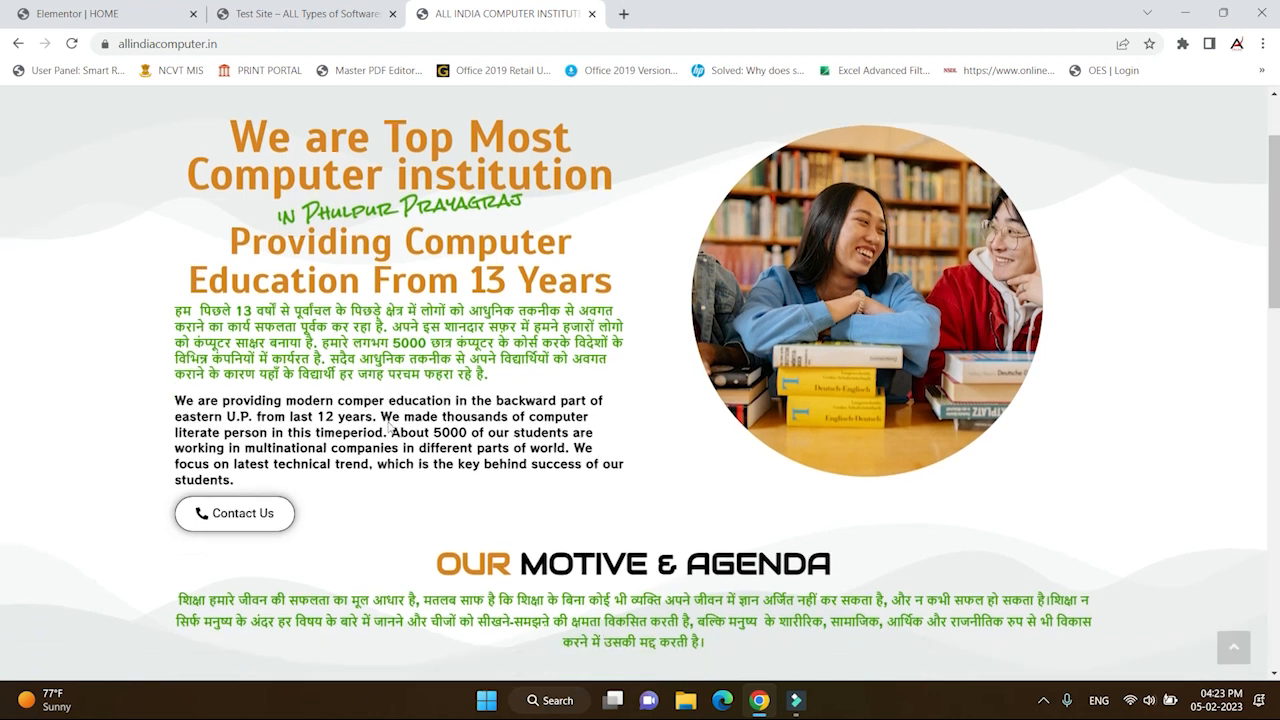
{"action": "scroll", "coordinate": [504, 244], "scroll_direction": "up", "scroll_amount": 1}
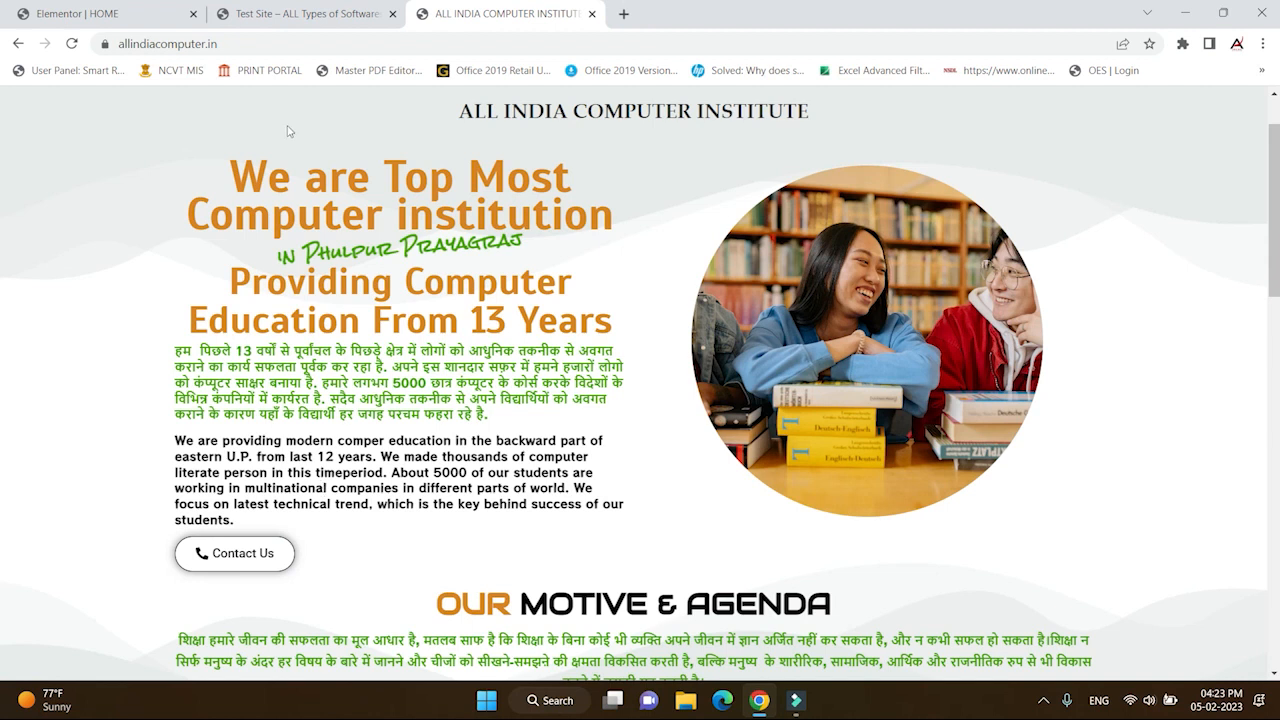
- Add a new single-column section to the HOME page in Elementor
{"action": "left_click", "coordinate": [127, 19]}
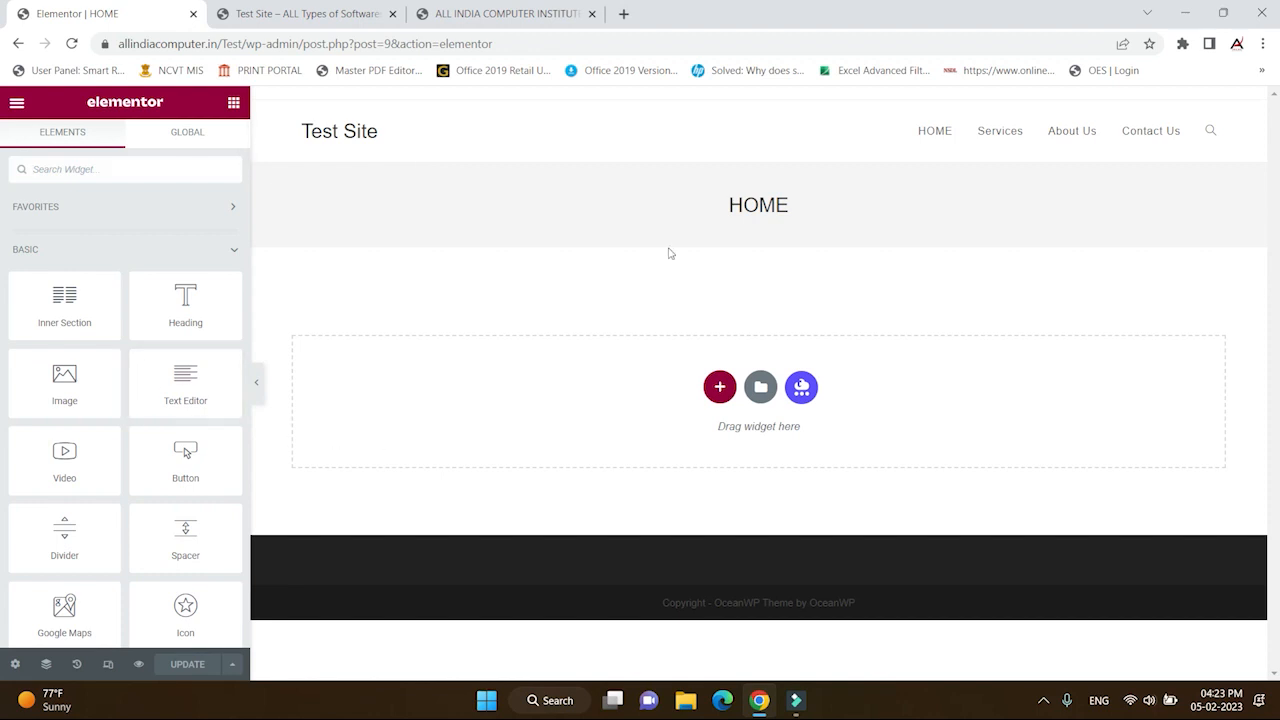
{"action": "left_click", "coordinate": [720, 390]}
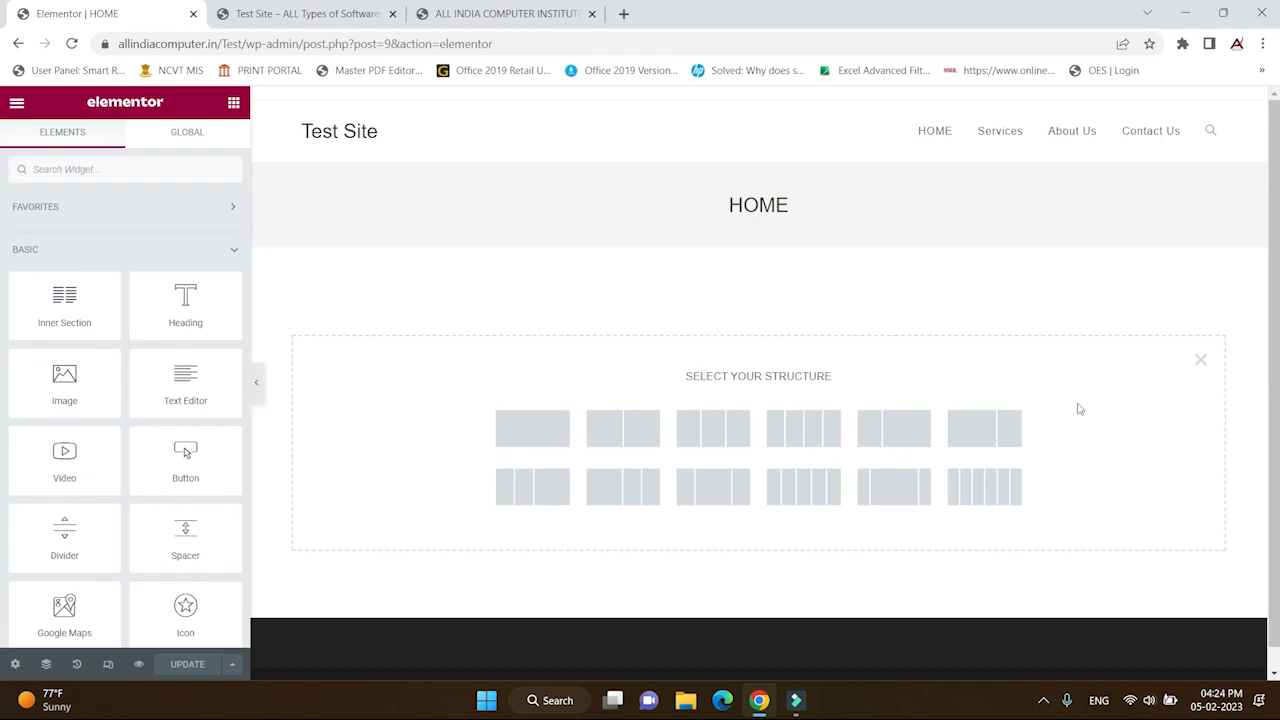
{"action": "left_click", "coordinate": [1205, 360]}
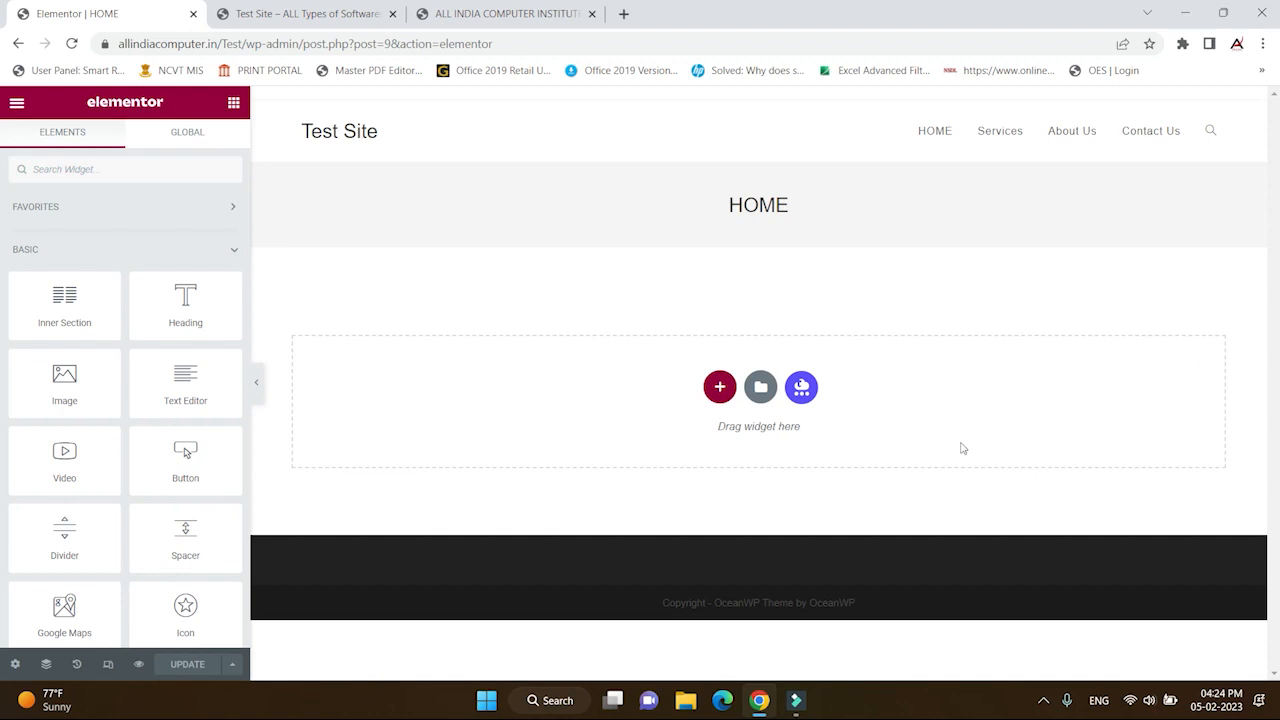
{"action": "left_click", "coordinate": [719, 387]}
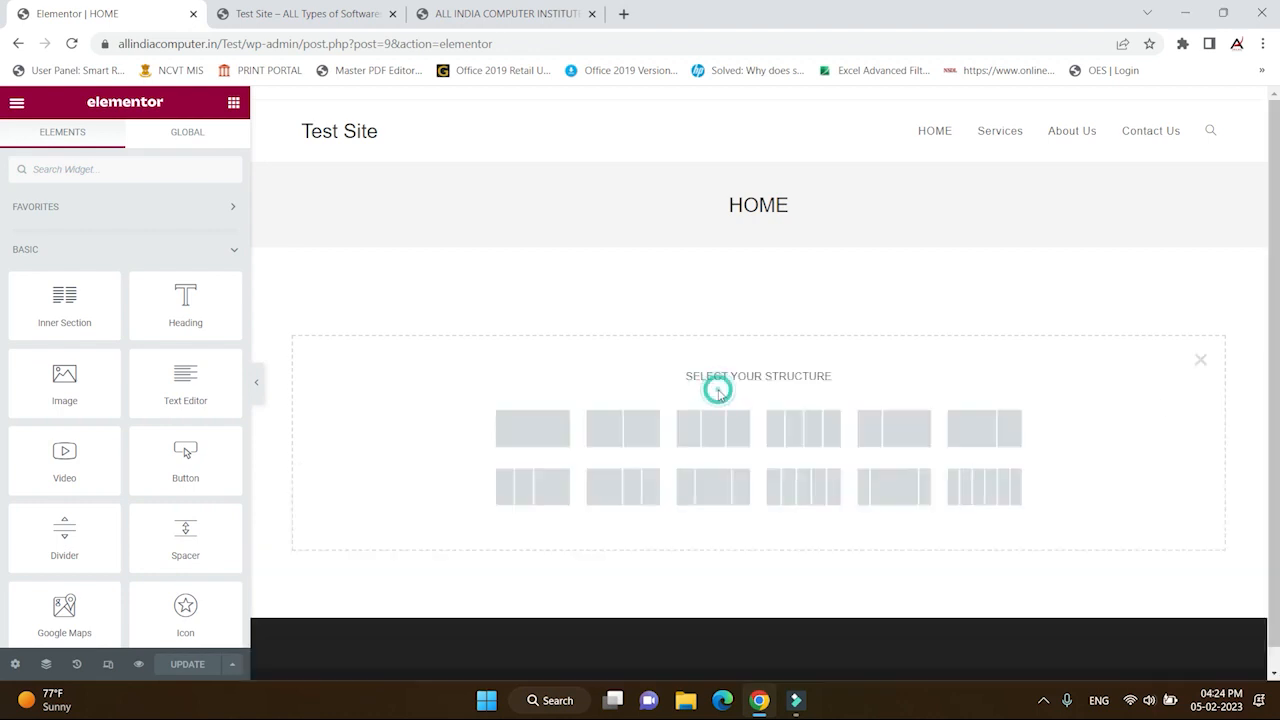
{"action": "left_click", "coordinate": [520, 438]}
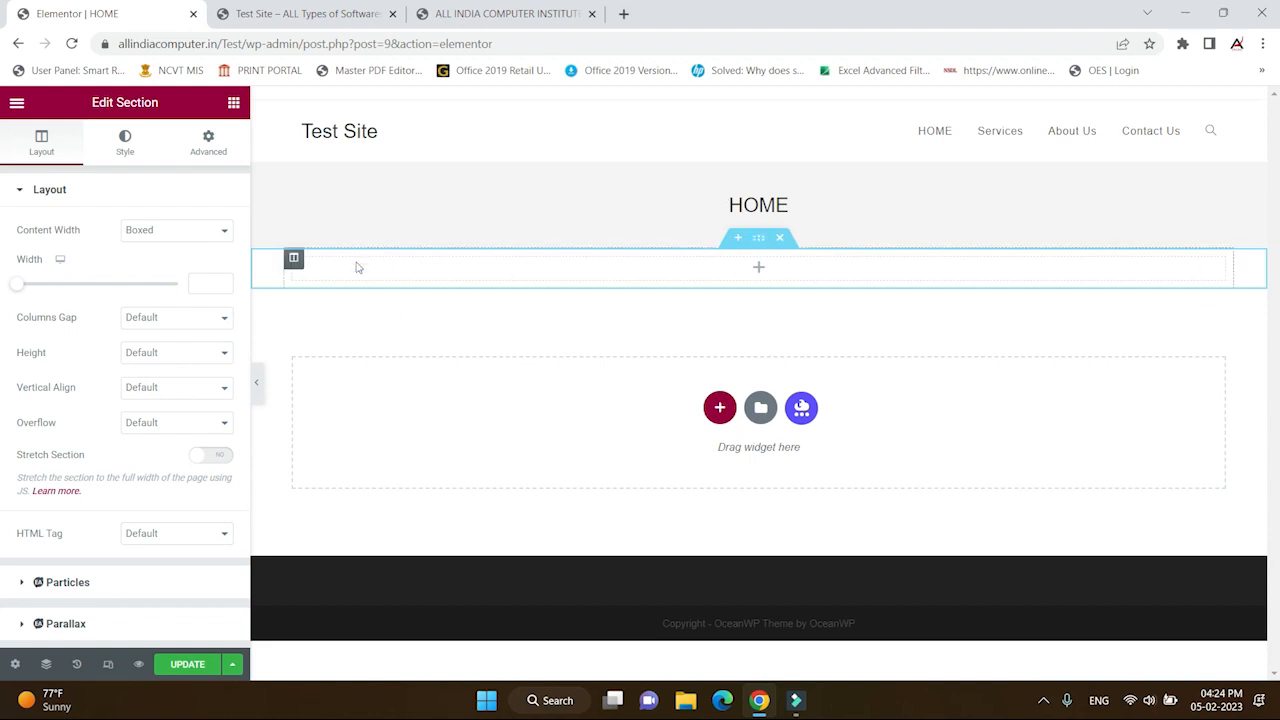
- Review the sections of the reference institute site, delete the empty section from the HOME page, and add a fresh single-column section
{"action": "left_click", "coordinate": [476, 14]}
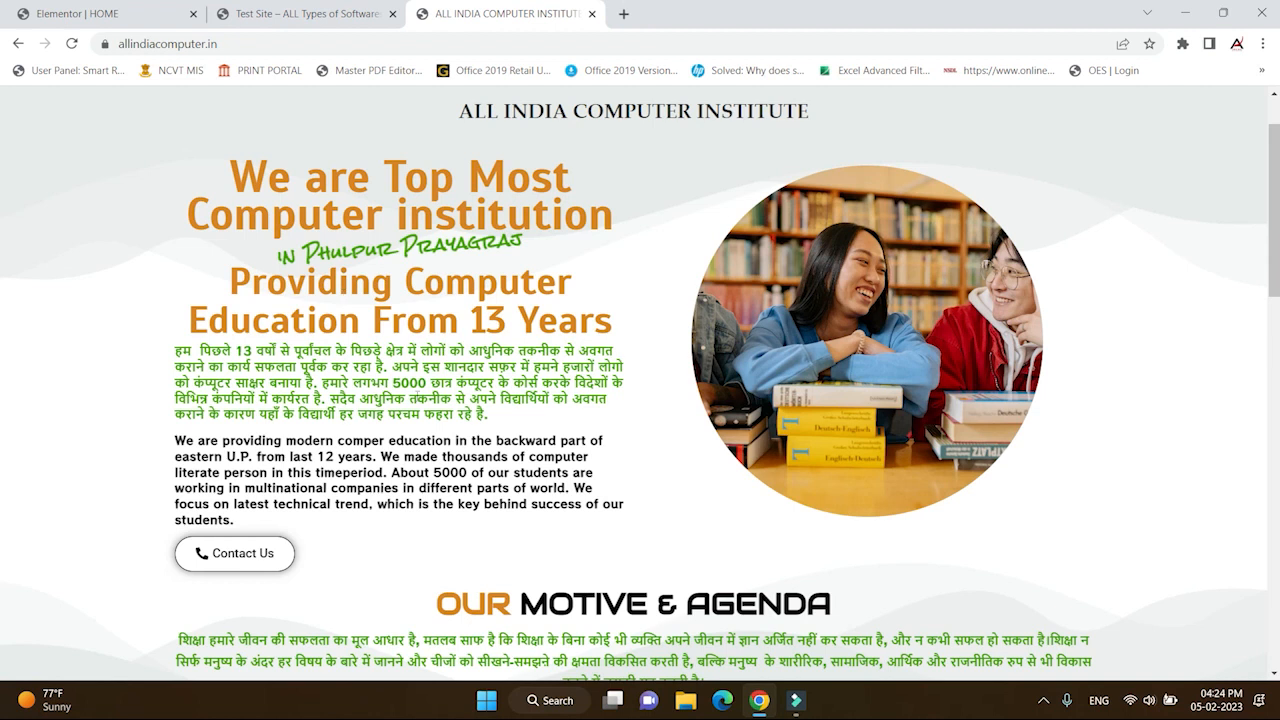
{"action": "scroll", "coordinate": [422, 416], "scroll_direction": "down", "scroll_amount": 5}
{"action": "scroll", "coordinate": [422, 416], "scroll_direction": "down", "scroll_amount": 3}
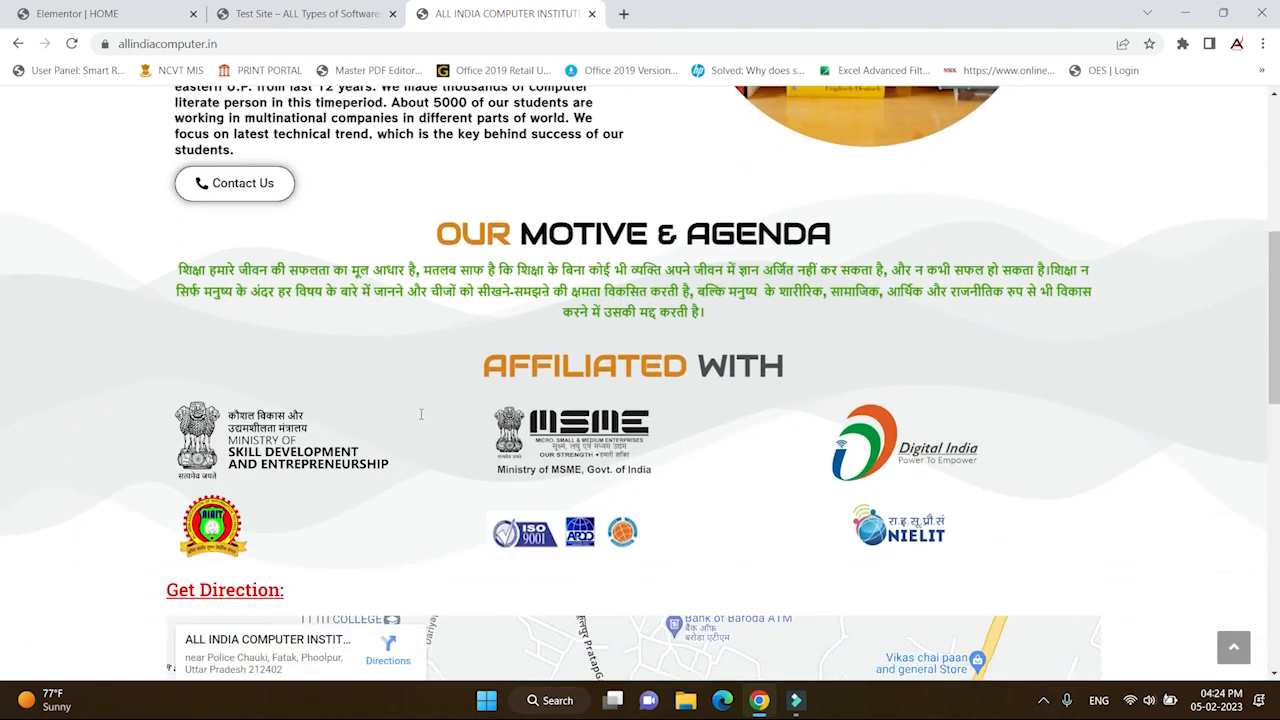
{"action": "scroll", "coordinate": [422, 416], "scroll_direction": "up", "scroll_amount": 10}
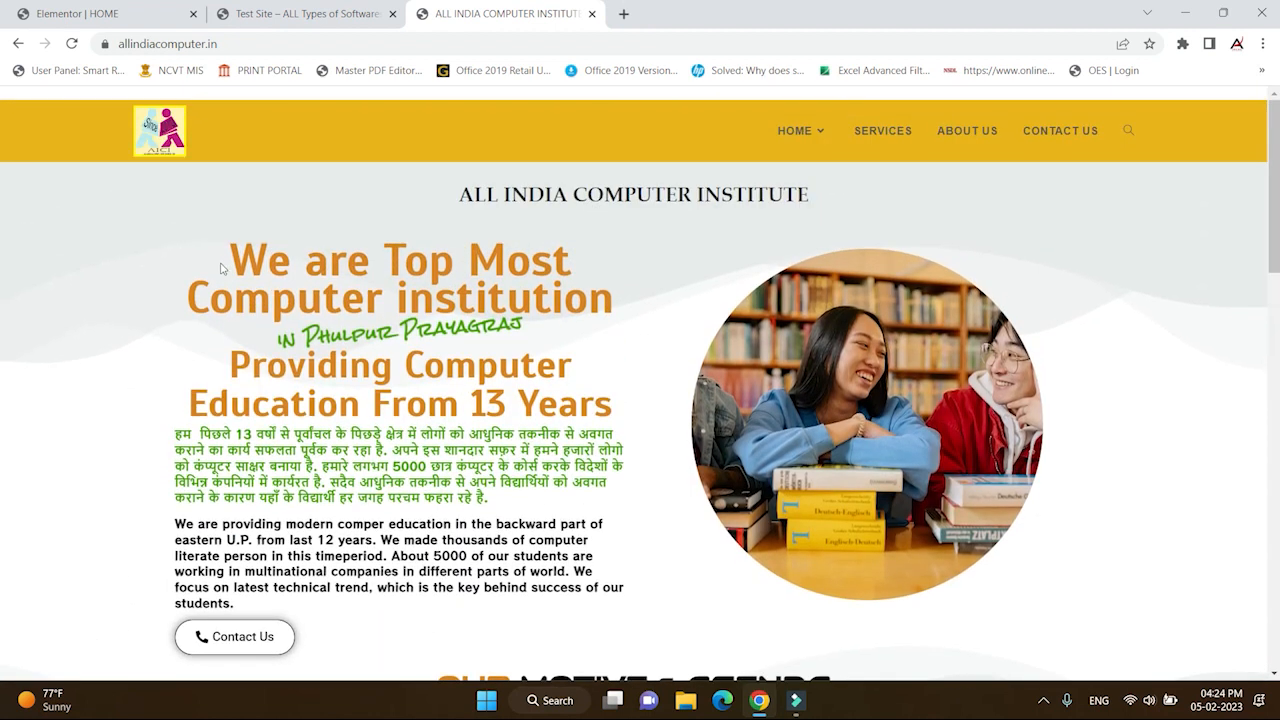
{"action": "left_click", "coordinate": [160, 14]}
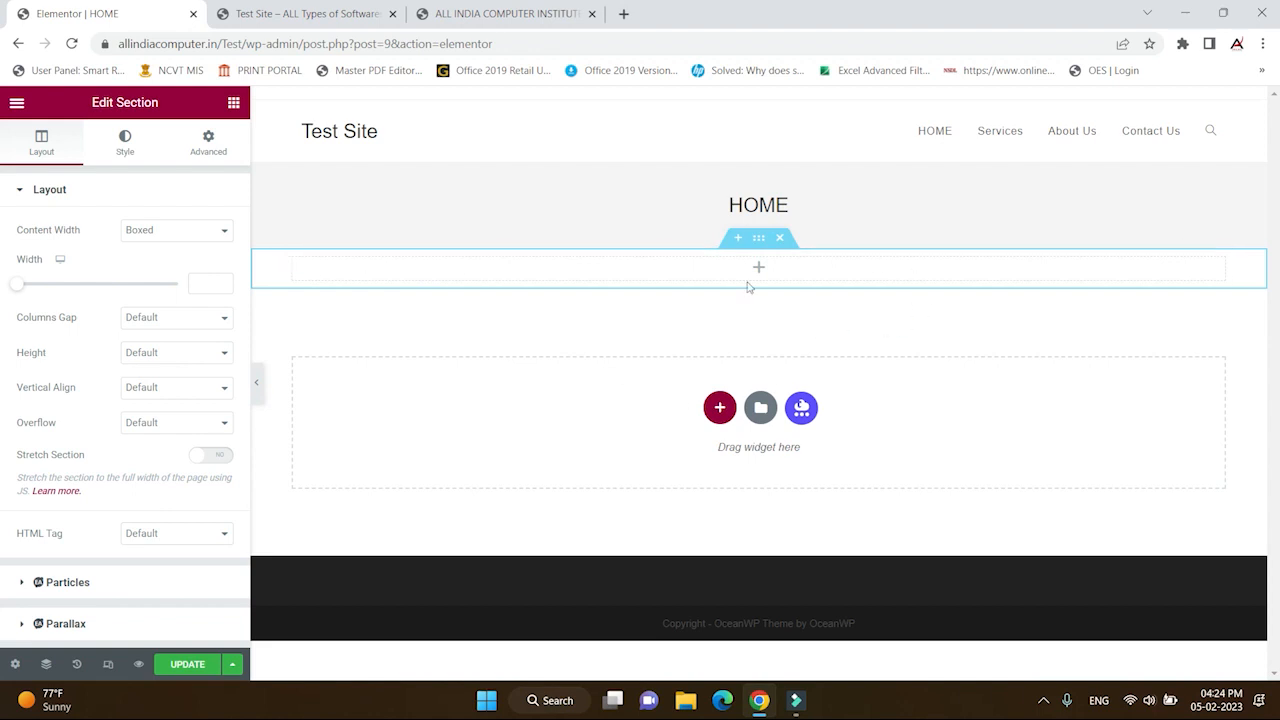
{"action": "left_click", "coordinate": [779, 240]}
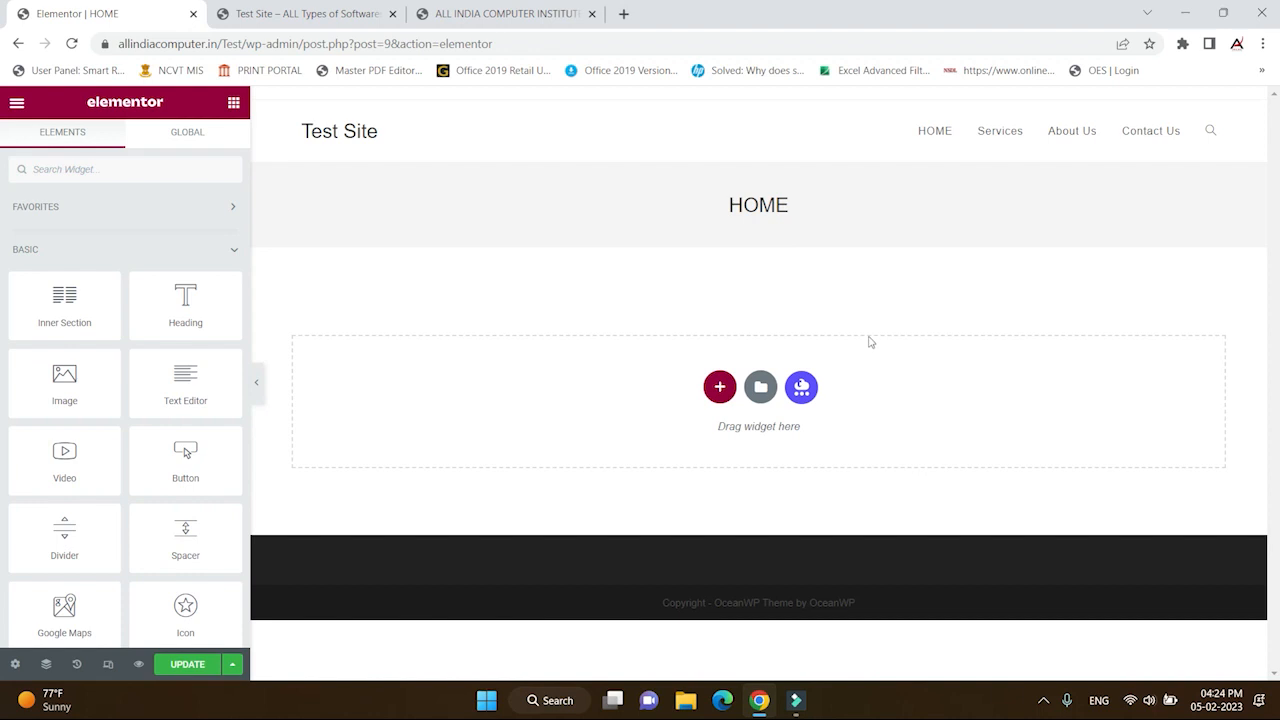
{"action": "left_click", "coordinate": [719, 387]}
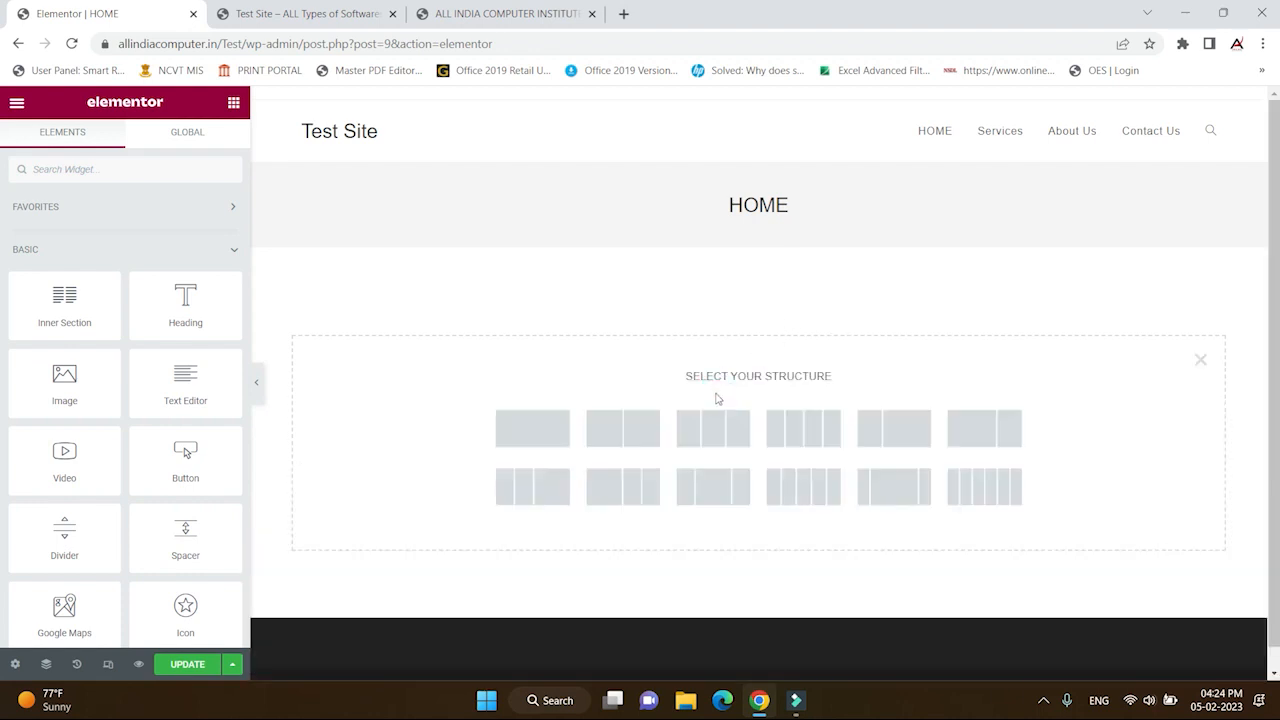
{"action": "left_click", "coordinate": [544, 431]}
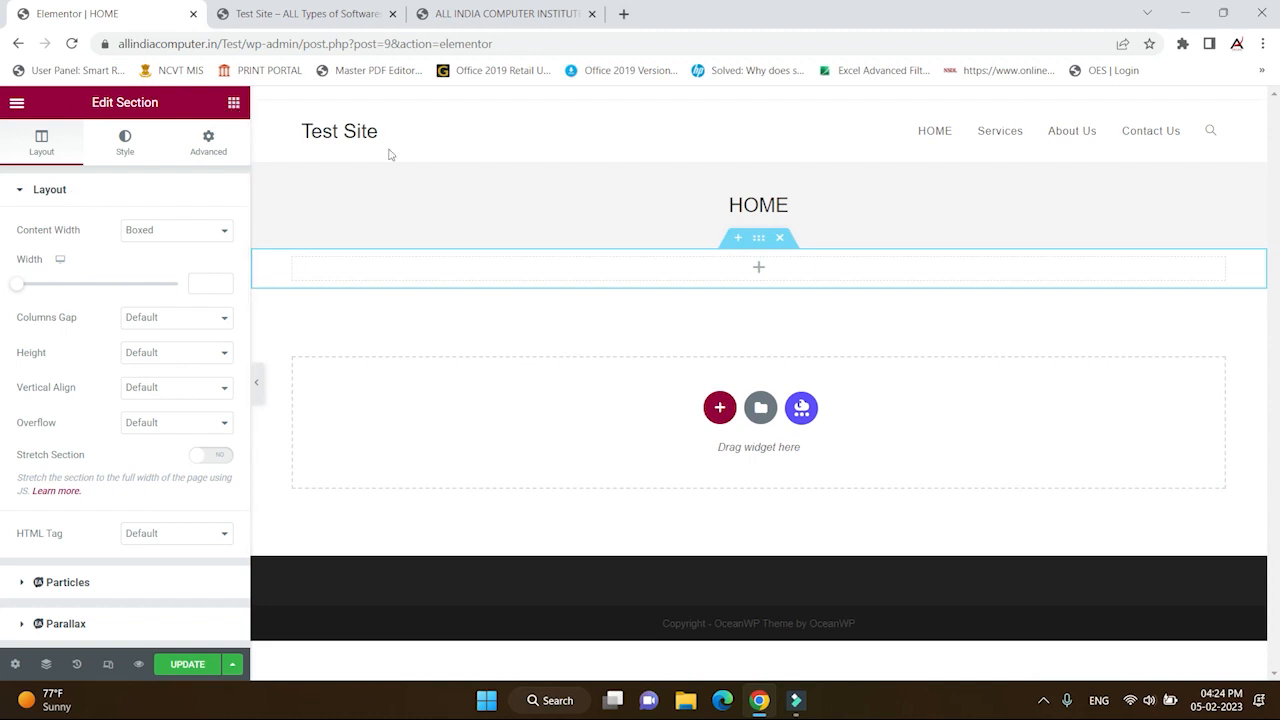
- Compare the reference site's text-and-image layout, and place a two-column Inner Section widget inside the new section
{"action": "left_click", "coordinate": [234, 104]}
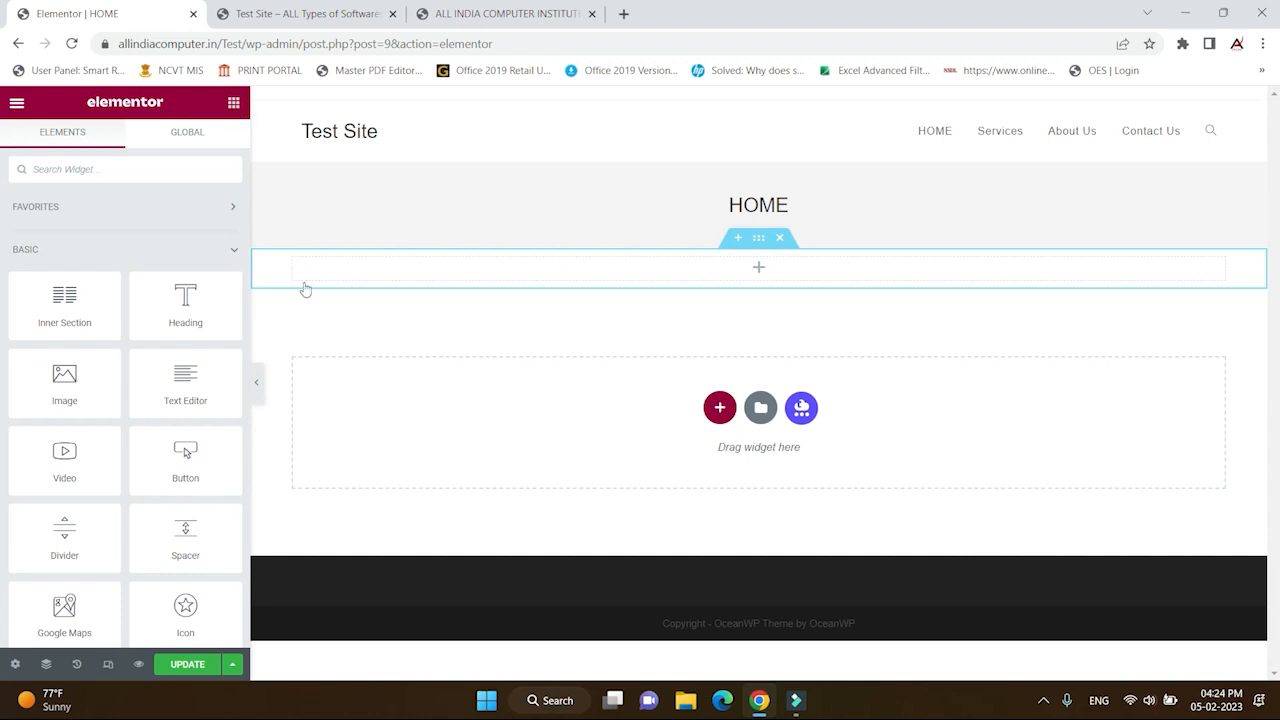
{"action": "left_click", "coordinate": [481, 16]}
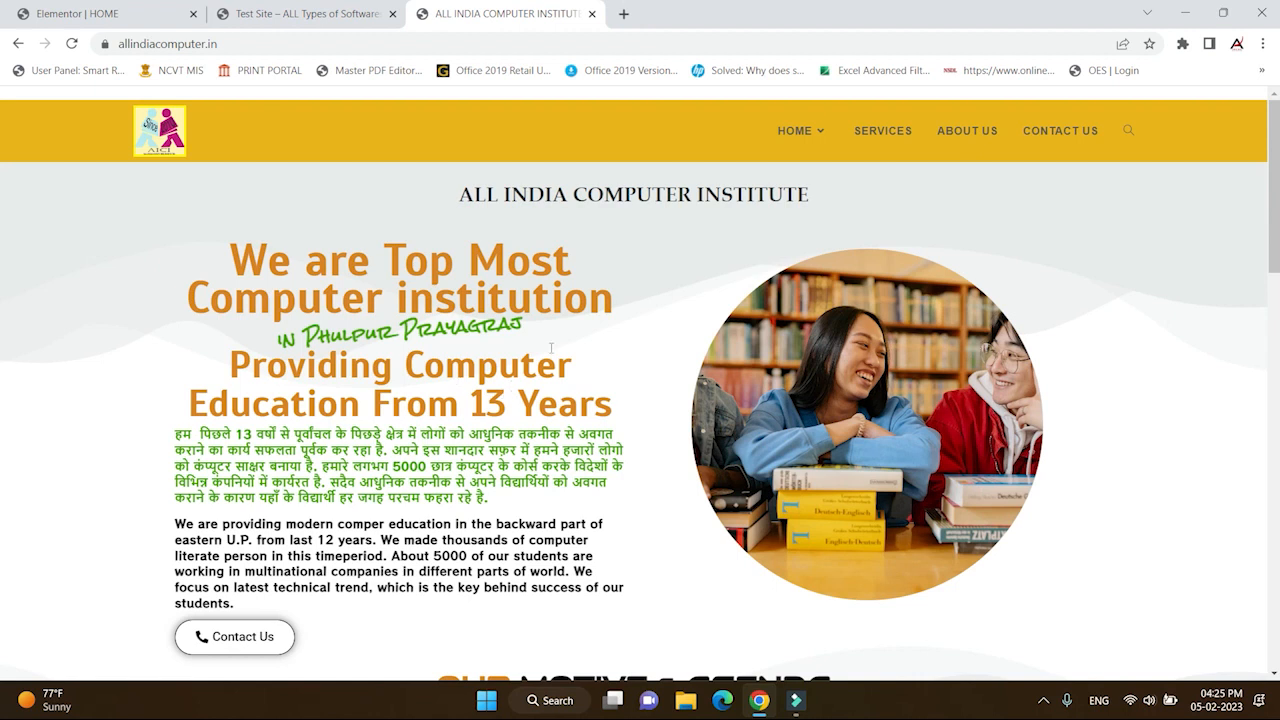
{"action": "left_click", "coordinate": [62, 16]}
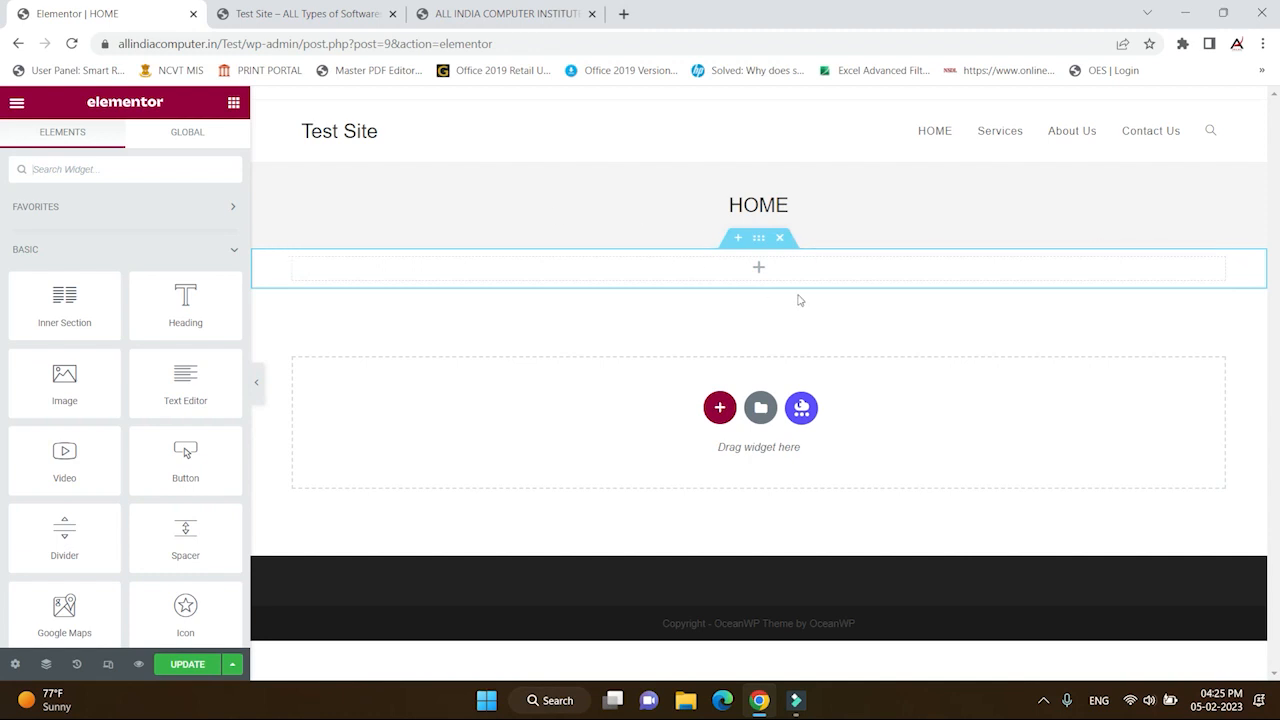
{"action": "left_click", "coordinate": [510, 14]}
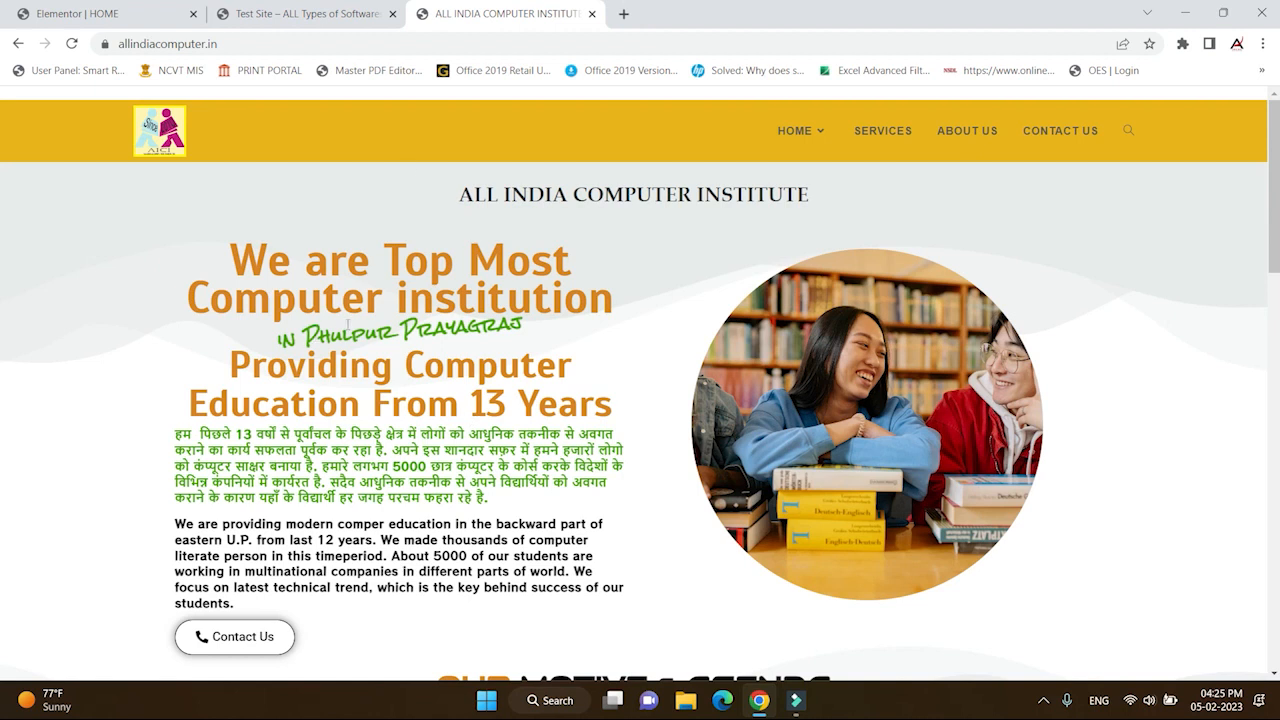
{"action": "left_click", "coordinate": [288, 22]}
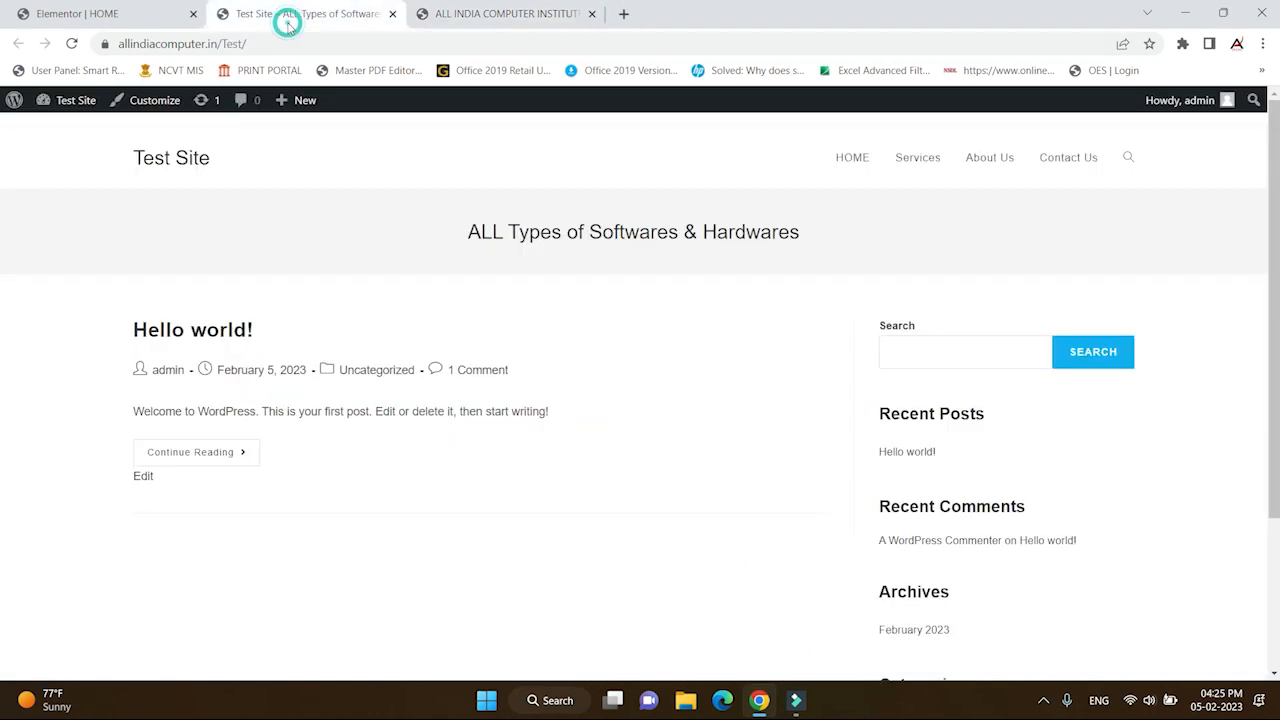
{"action": "left_click", "coordinate": [137, 22]}
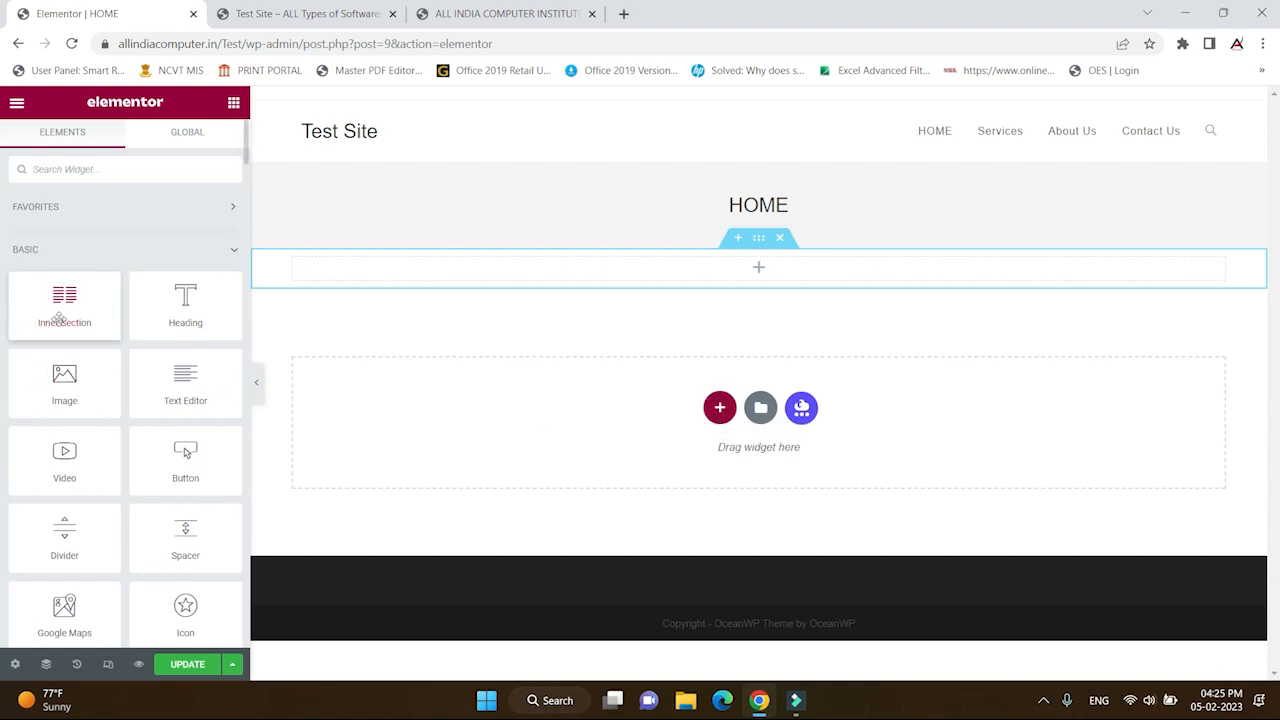
{"action": "left_click_drag", "start_coordinate": [57, 309], "coordinate": [733, 284]}
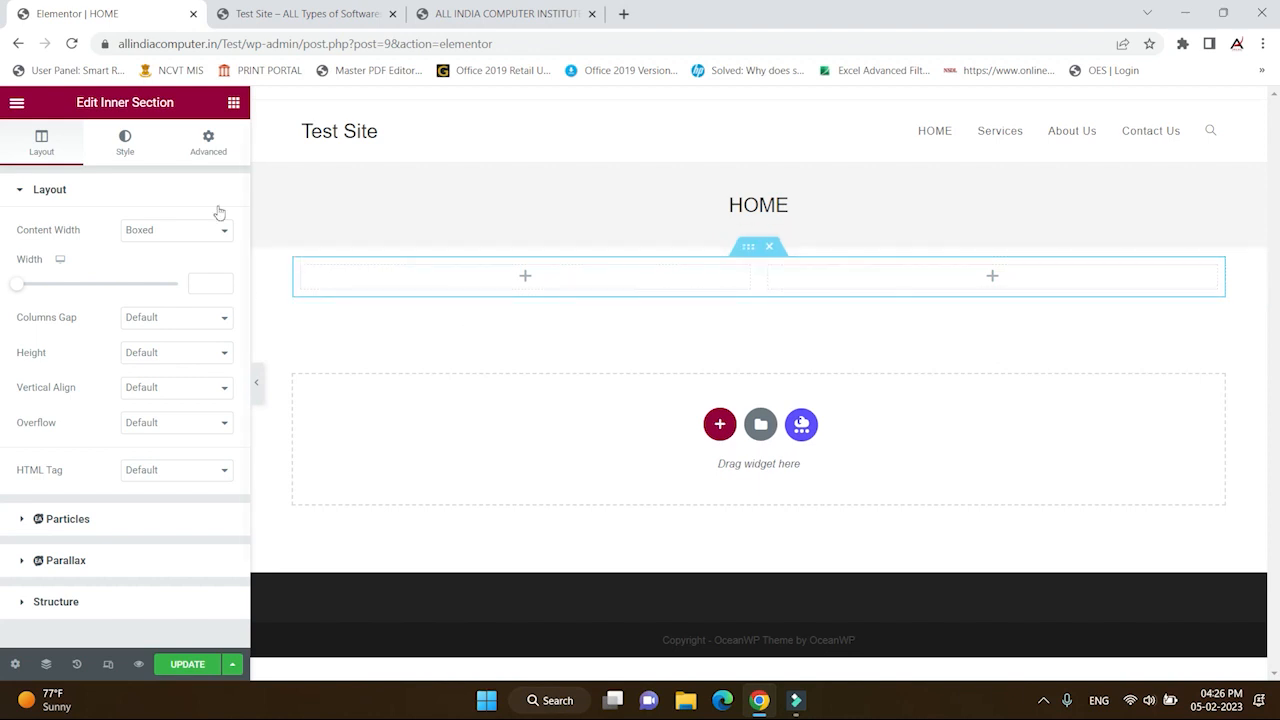
- Place a Heading widget in the left column of the inner section and delete it
{"action": "left_click", "coordinate": [233, 104]}
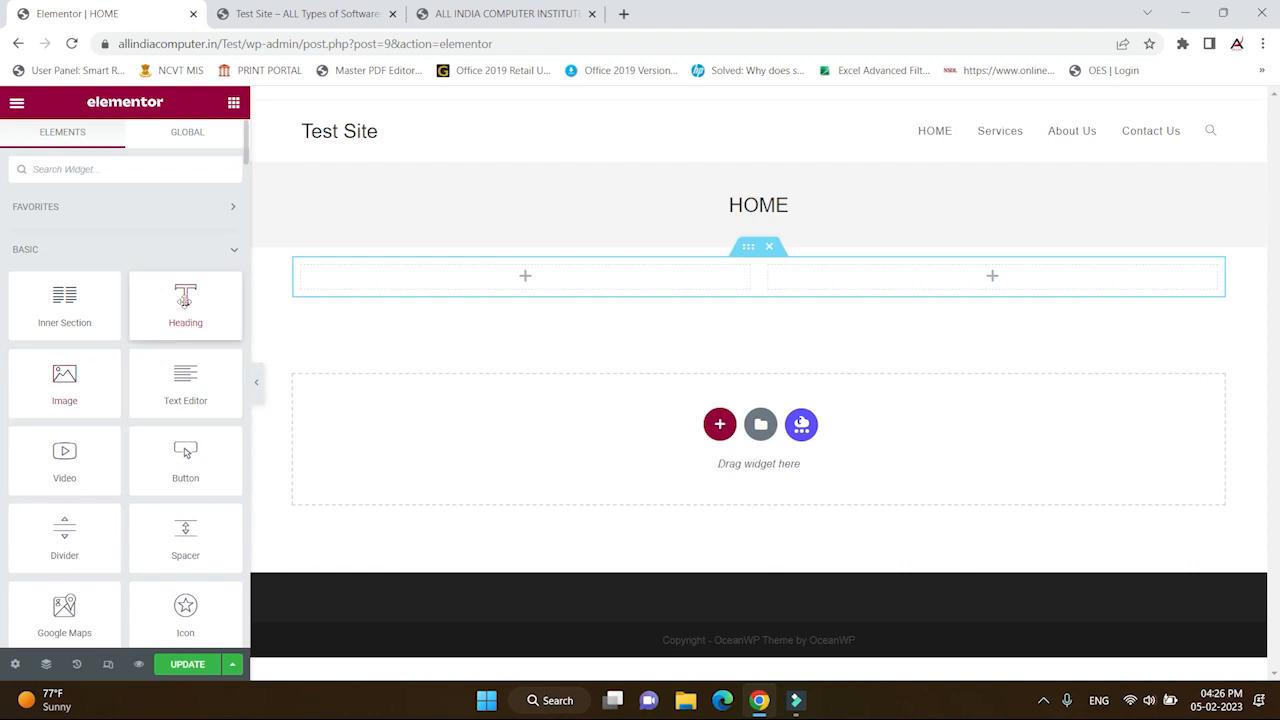
{"action": "left_click_drag", "start_coordinate": [184, 305], "coordinate": [469, 278]}
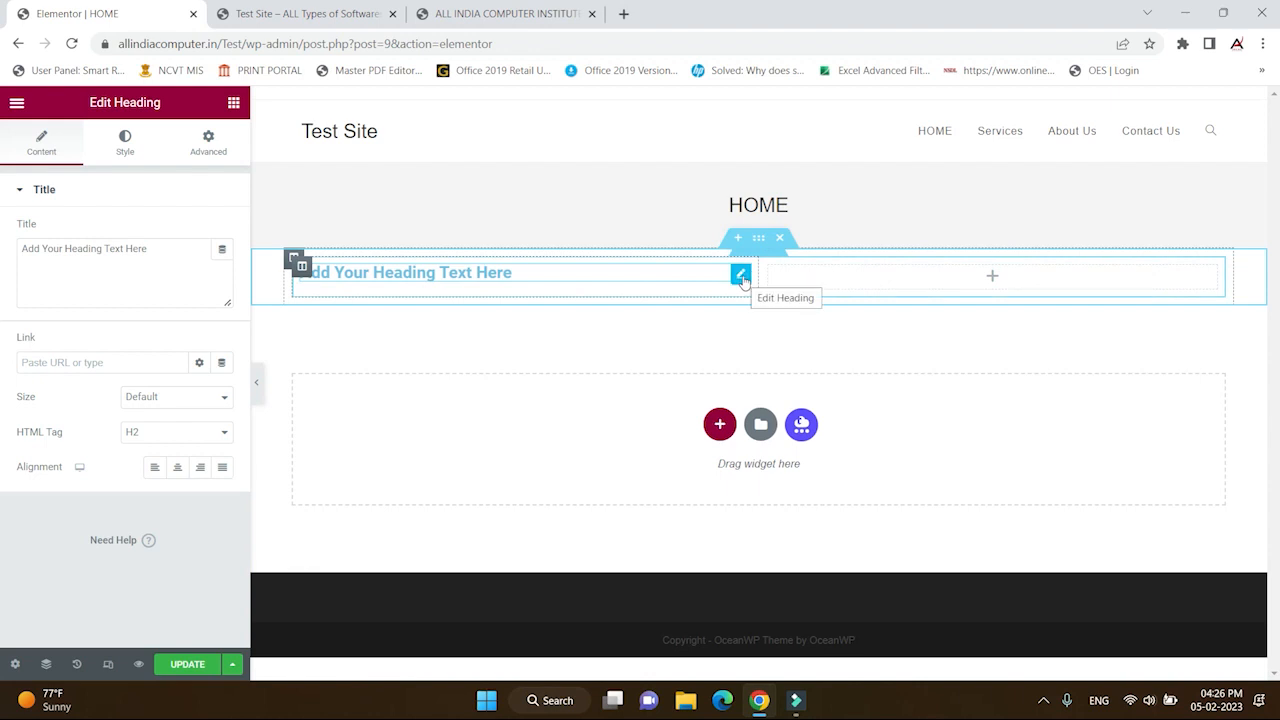
{"action": "right_click", "coordinate": [742, 279]}
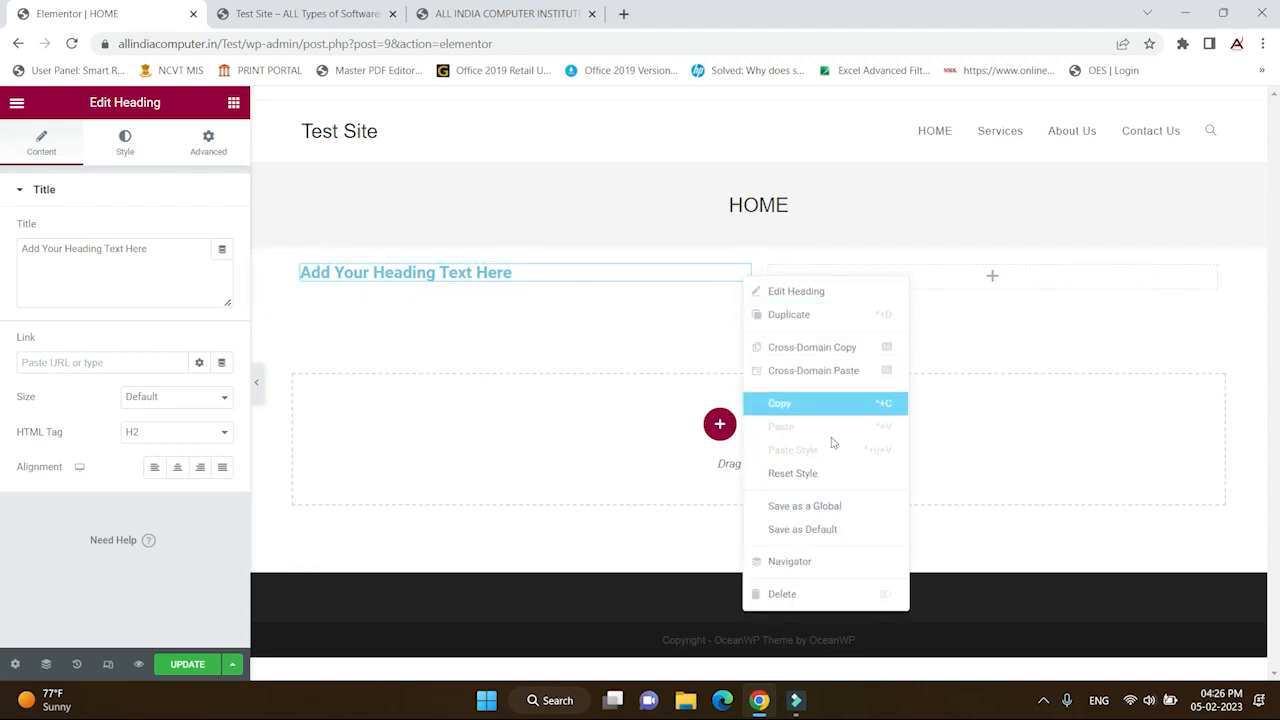
{"action": "left_click", "coordinate": [785, 594]}
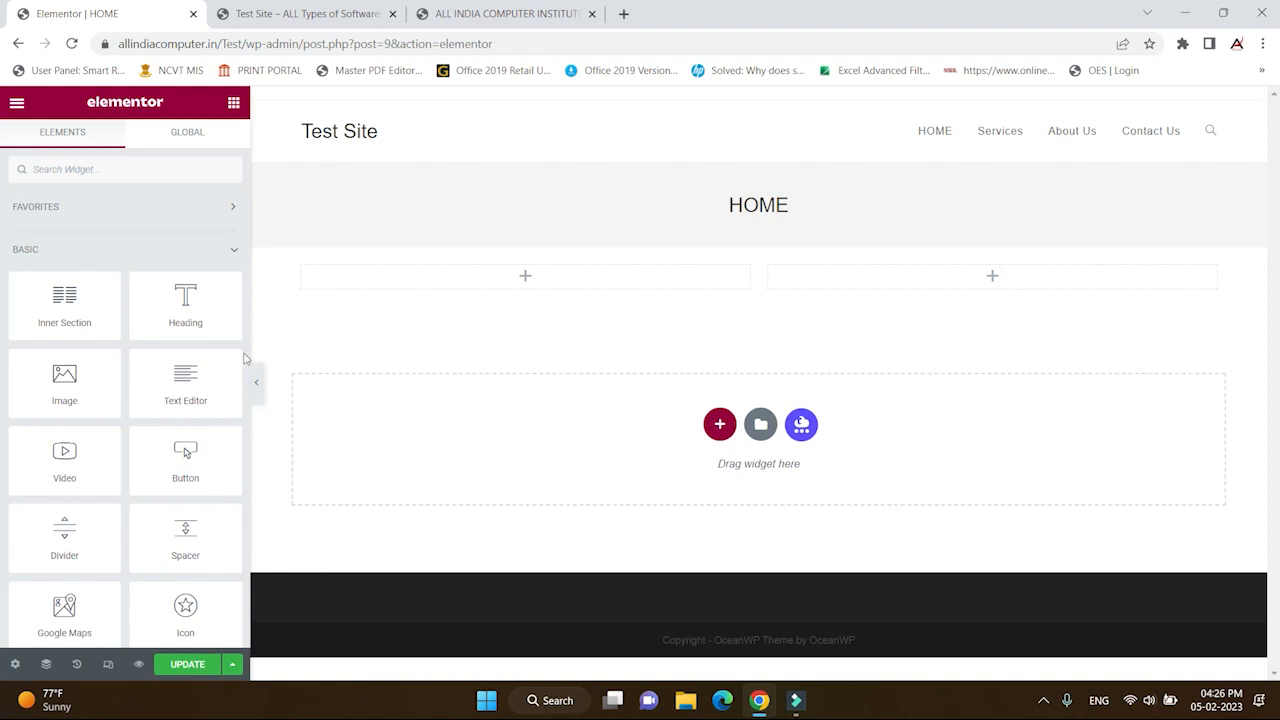
- Add a Heading widget to the inner section's left column and duplicate it twice to make three stacked headings
{"action": "left_click_drag", "start_coordinate": [185, 300], "coordinate": [490, 278]}
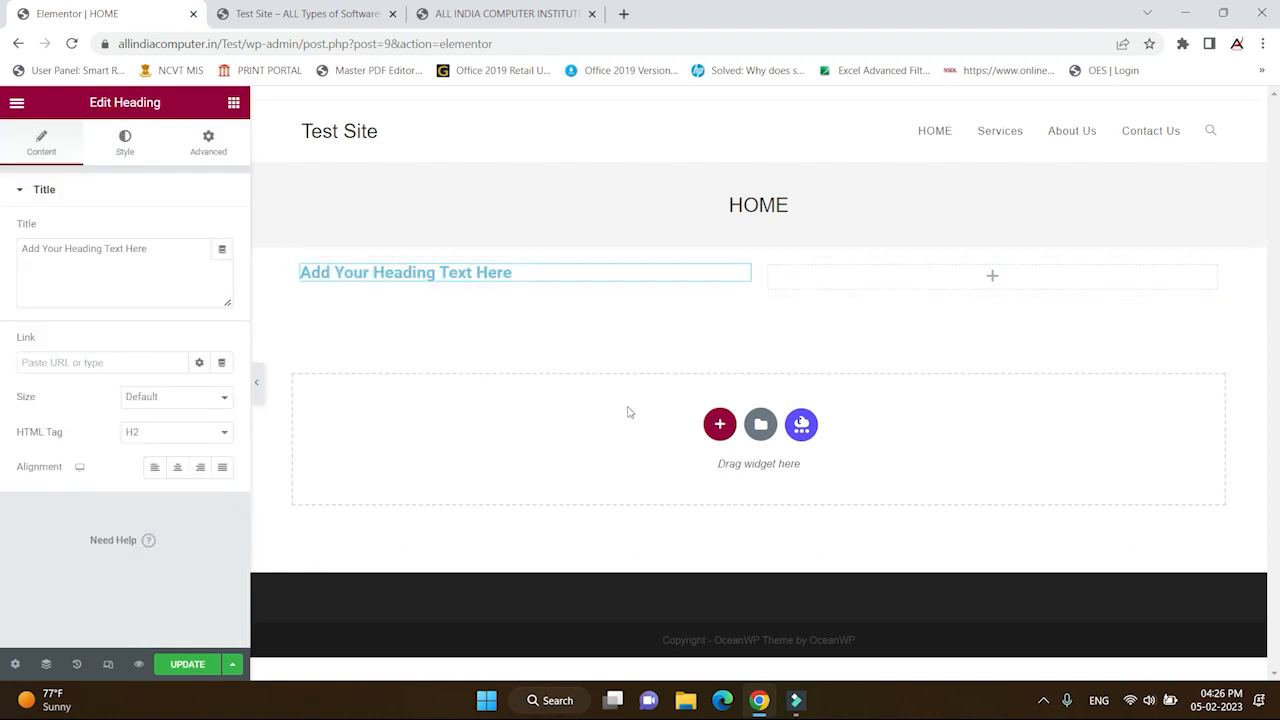
{"action": "left_click", "coordinate": [233, 101]}
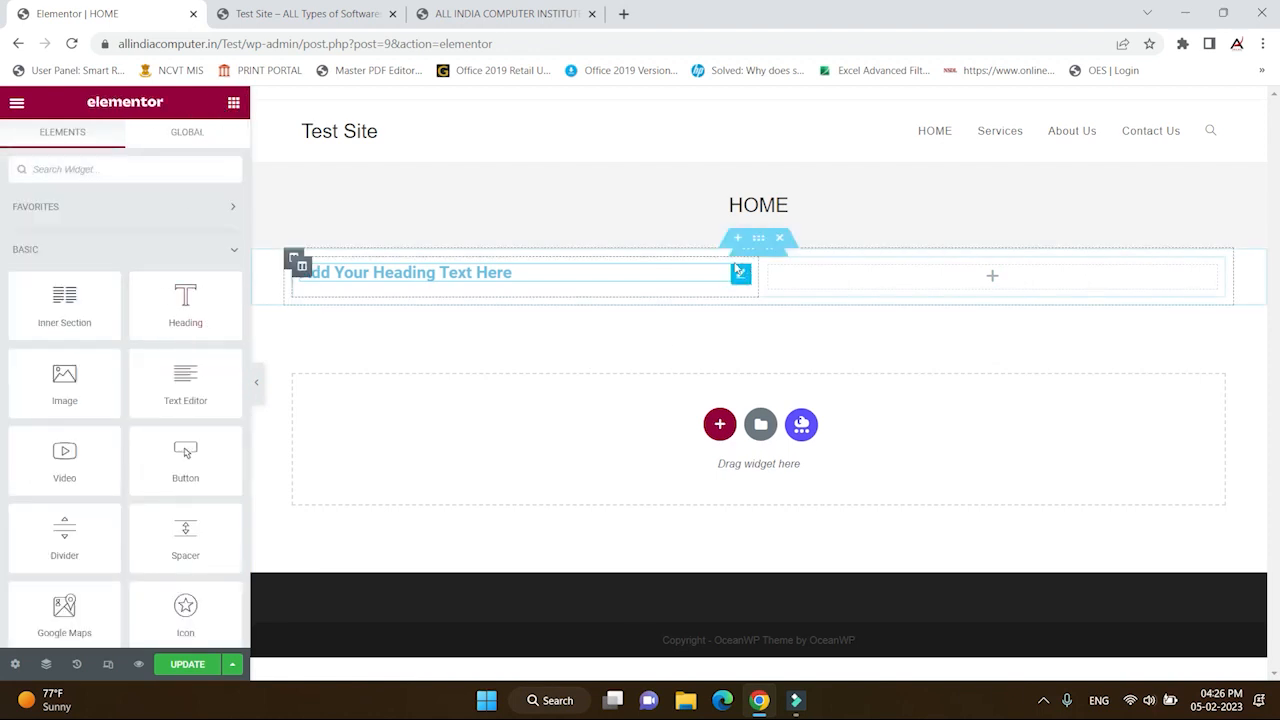
{"action": "right_click", "coordinate": [739, 276]}
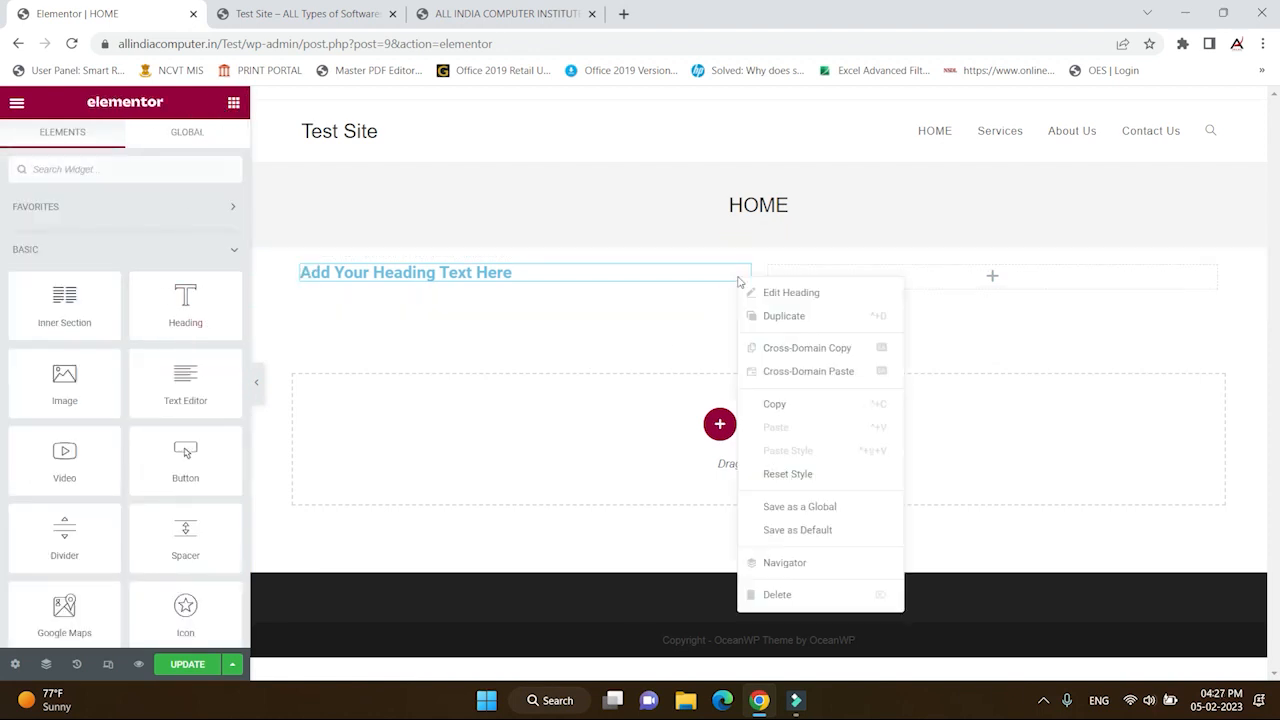
{"action": "left_click", "coordinate": [779, 318]}
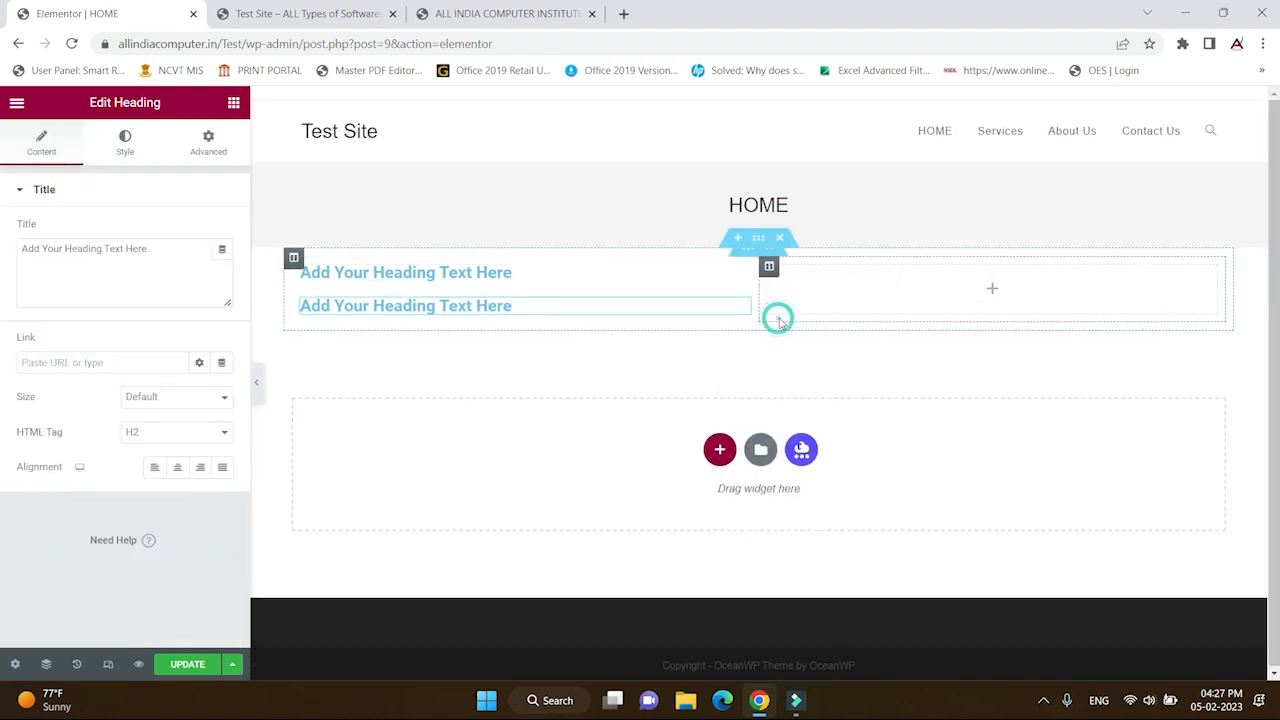
{"action": "right_click", "coordinate": [741, 311]}
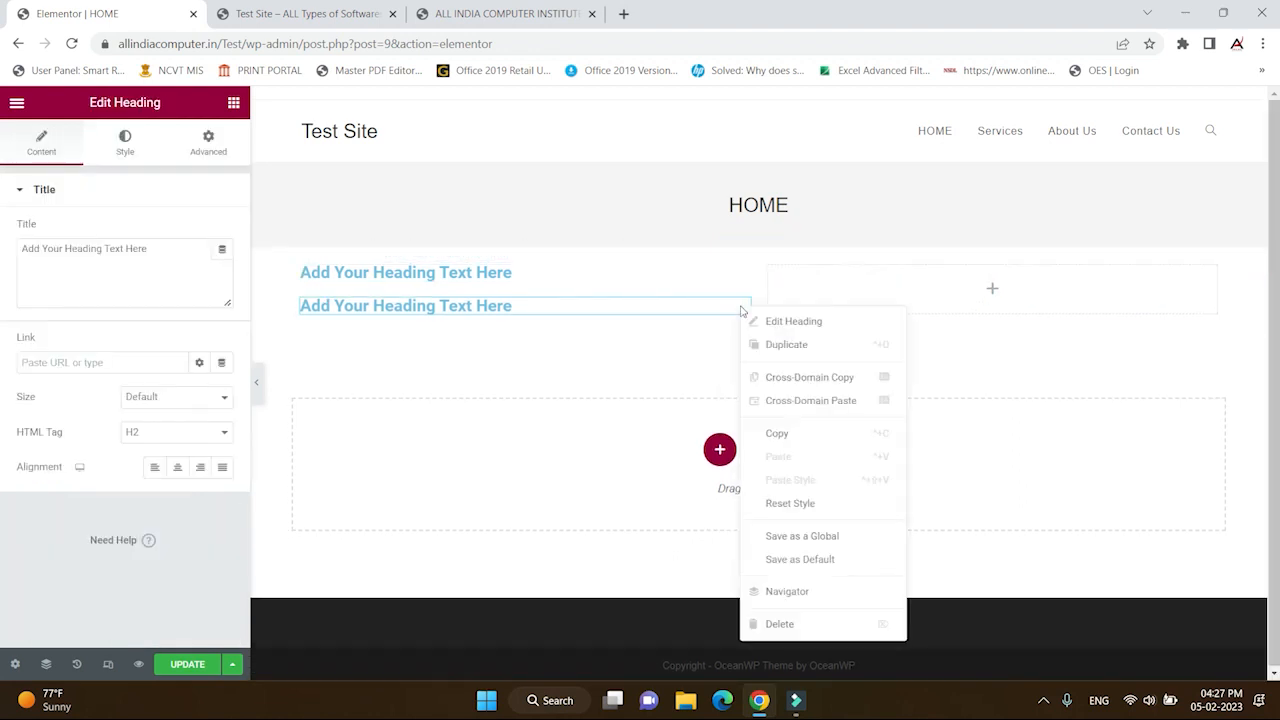
{"action": "left_click", "coordinate": [775, 344]}
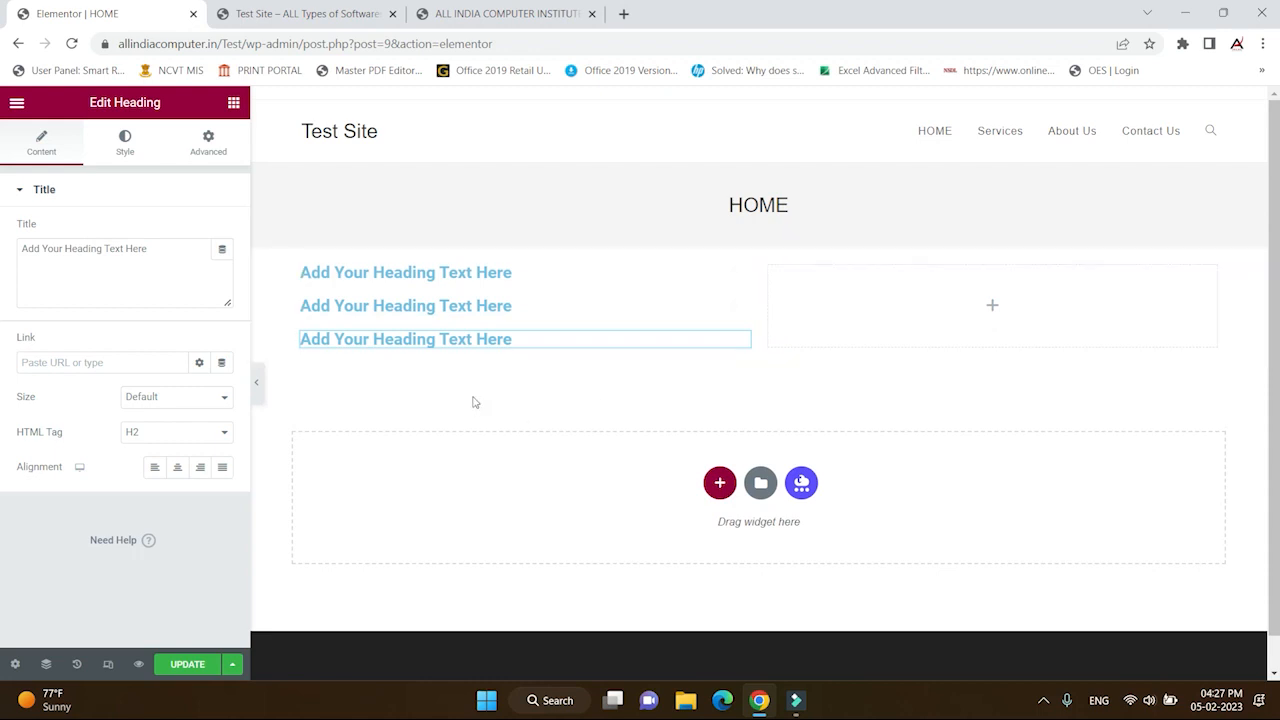
- Copy "We are Top Most Computer institution" from the reference site and paste it over the first heading's placeholder text
{"action": "left_click", "coordinate": [490, 14]}
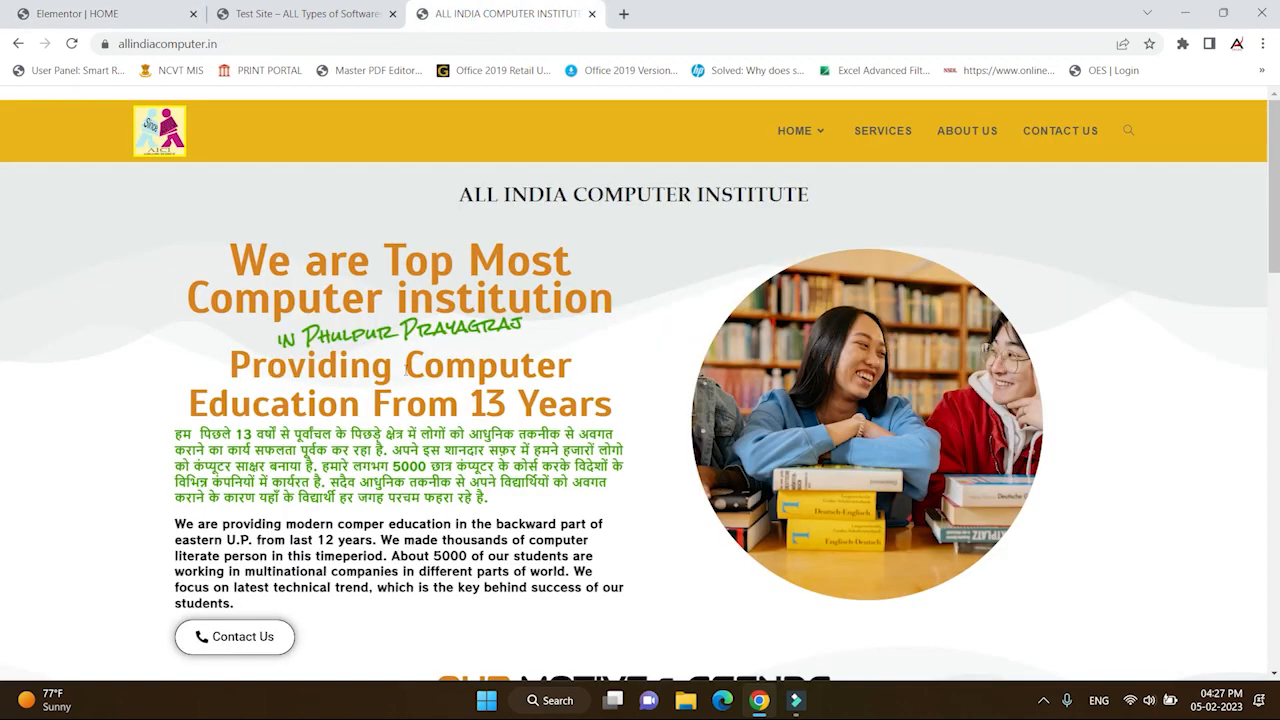
{"action": "scroll", "coordinate": [407, 368], "scroll_direction": "down", "scroll_amount": 3}
{"action": "scroll", "coordinate": [407, 367], "scroll_direction": "up", "scroll_amount": 2}
{"action": "left_click", "coordinate": [80, 13]}
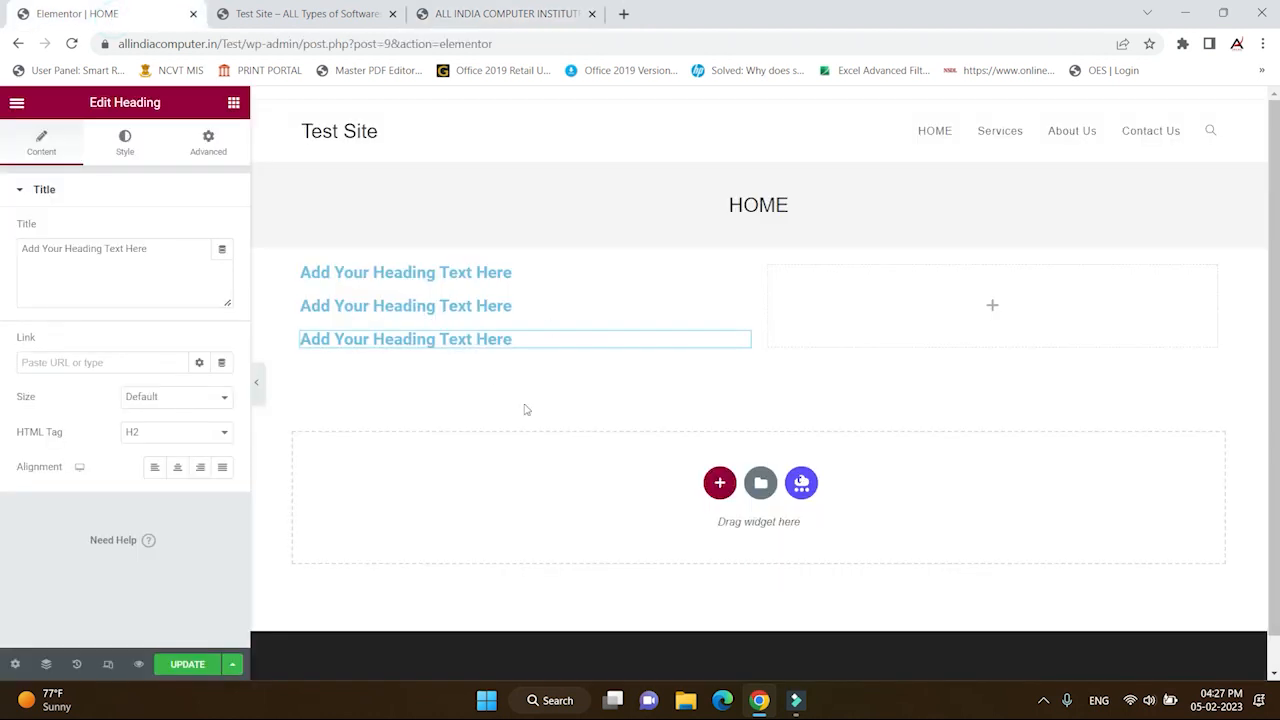
{"action": "left_click", "coordinate": [470, 14]}
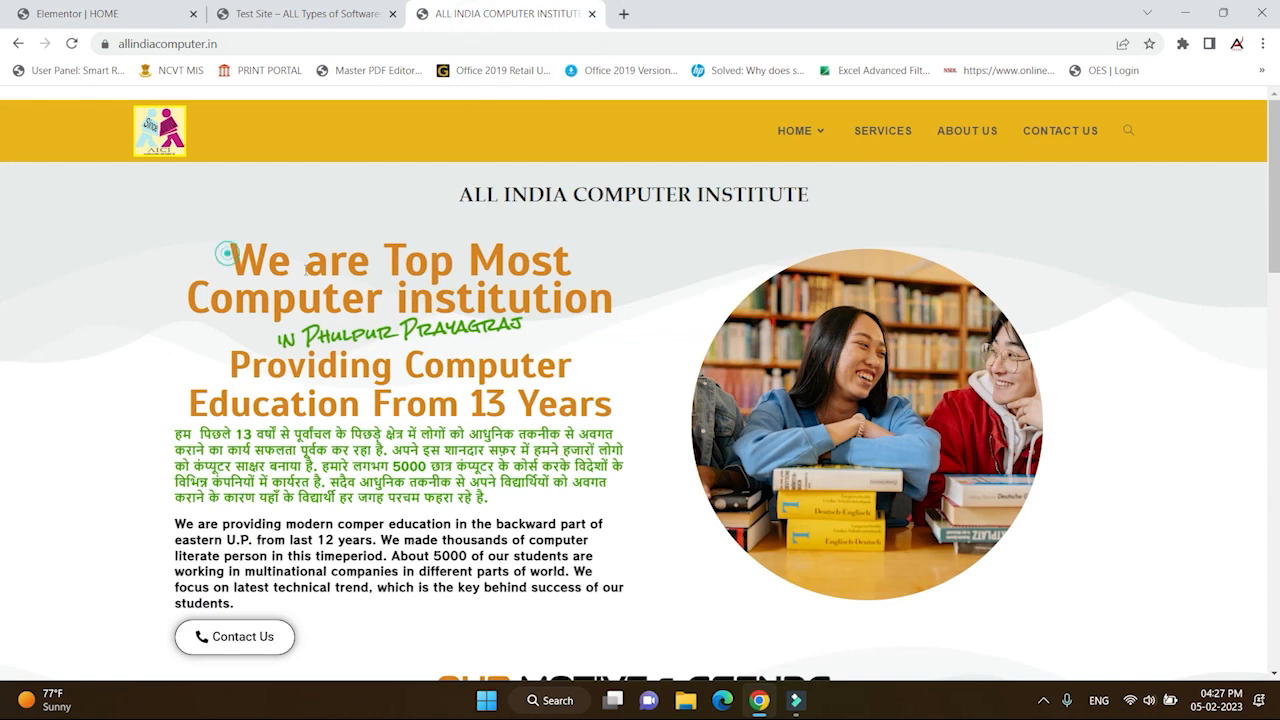
{"action": "left_click_drag", "start_coordinate": [230, 258], "coordinate": [606, 300]}
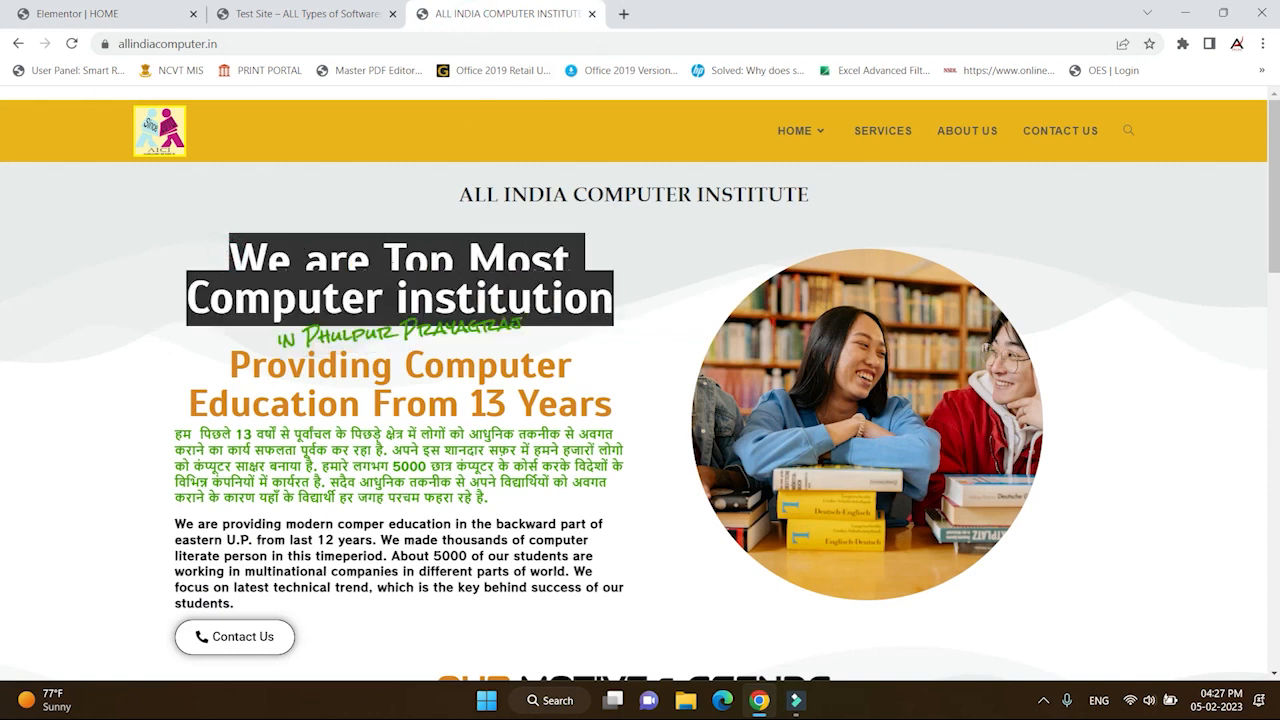
{"action": "right_click", "coordinate": [414, 262]}
{"action": "left_click", "coordinate": [430, 272]}
{"action": "left_click", "coordinate": [100, 14]}
{"action": "left_click_drag", "start_coordinate": [524, 272], "coordinate": [258, 263]}
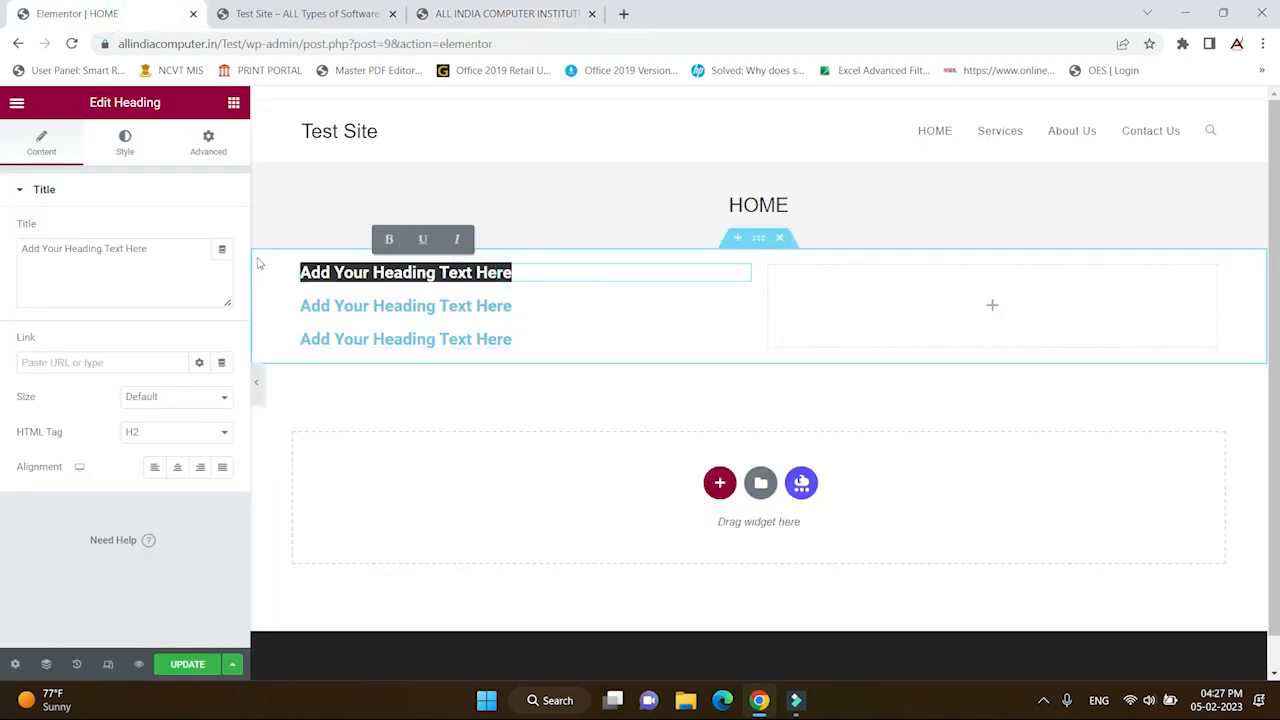
{"action": "key", "text": "ctrl+v"}
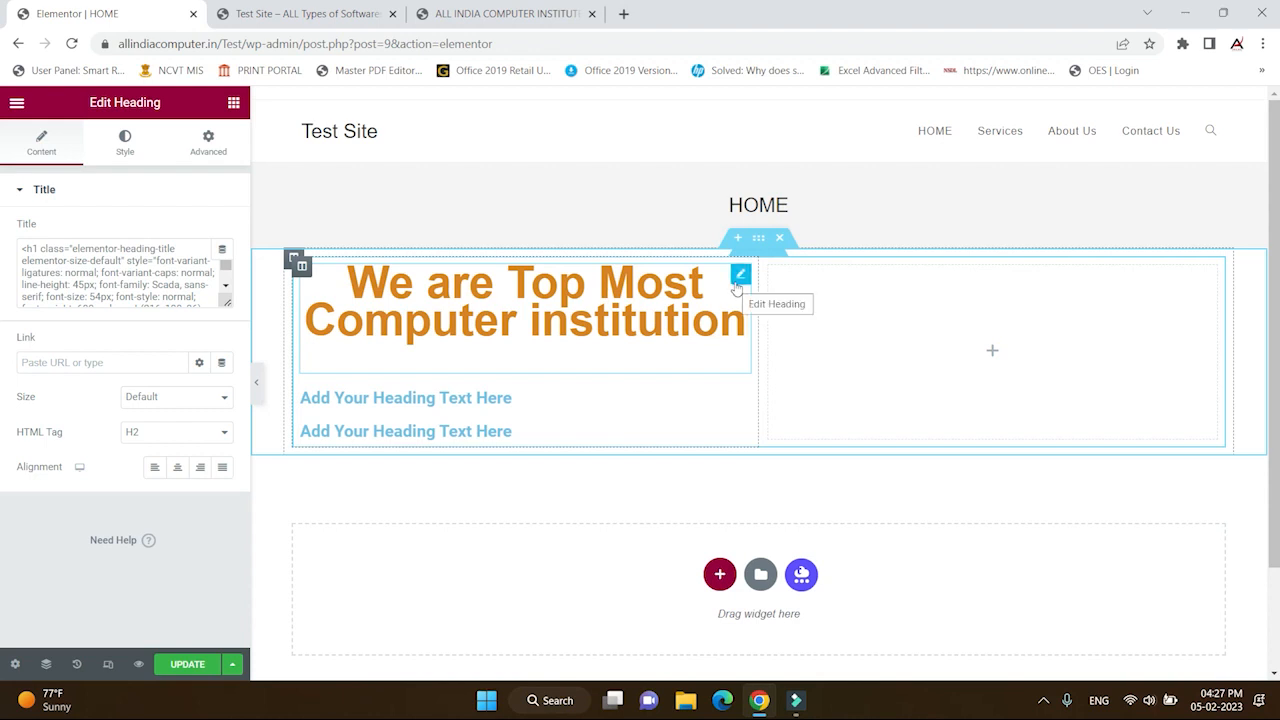
- Undo the styled text pasted into the first heading and check the original wording on the reference site
{"action": "key", "text": "ctrl+z"}
{"action": "left_click", "coordinate": [562, 271]}
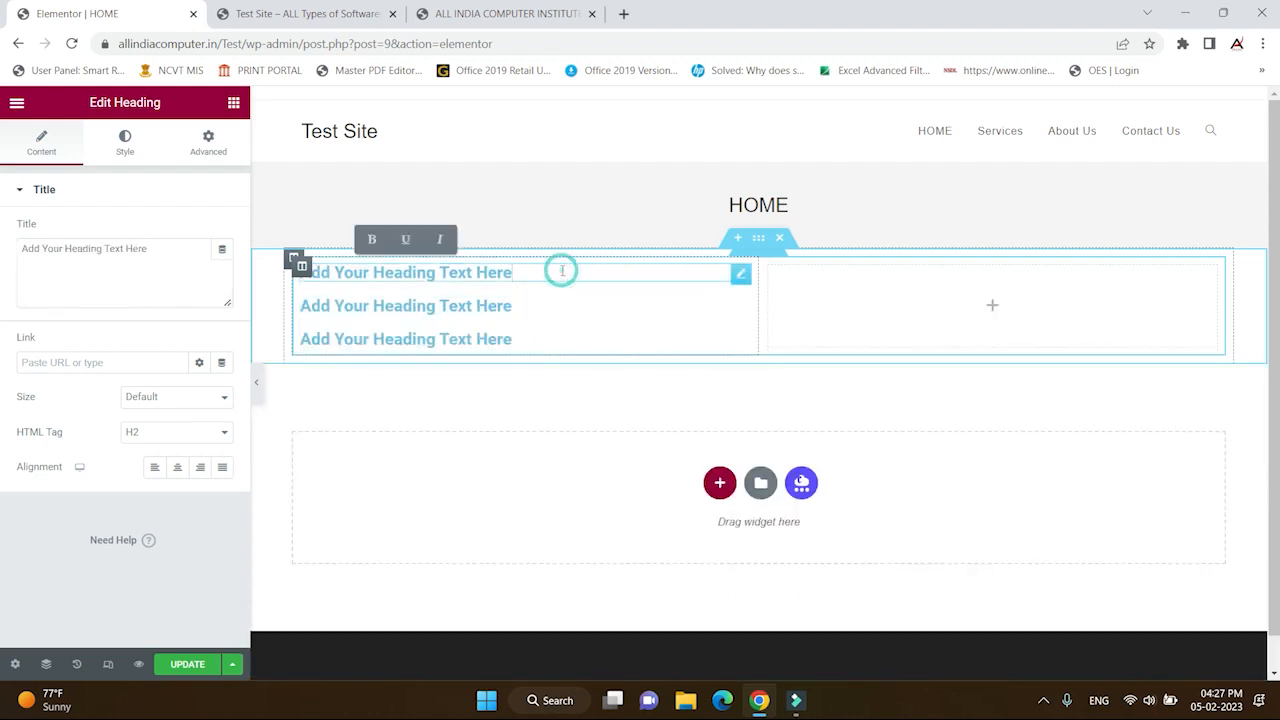
{"action": "left_click", "coordinate": [488, 18]}
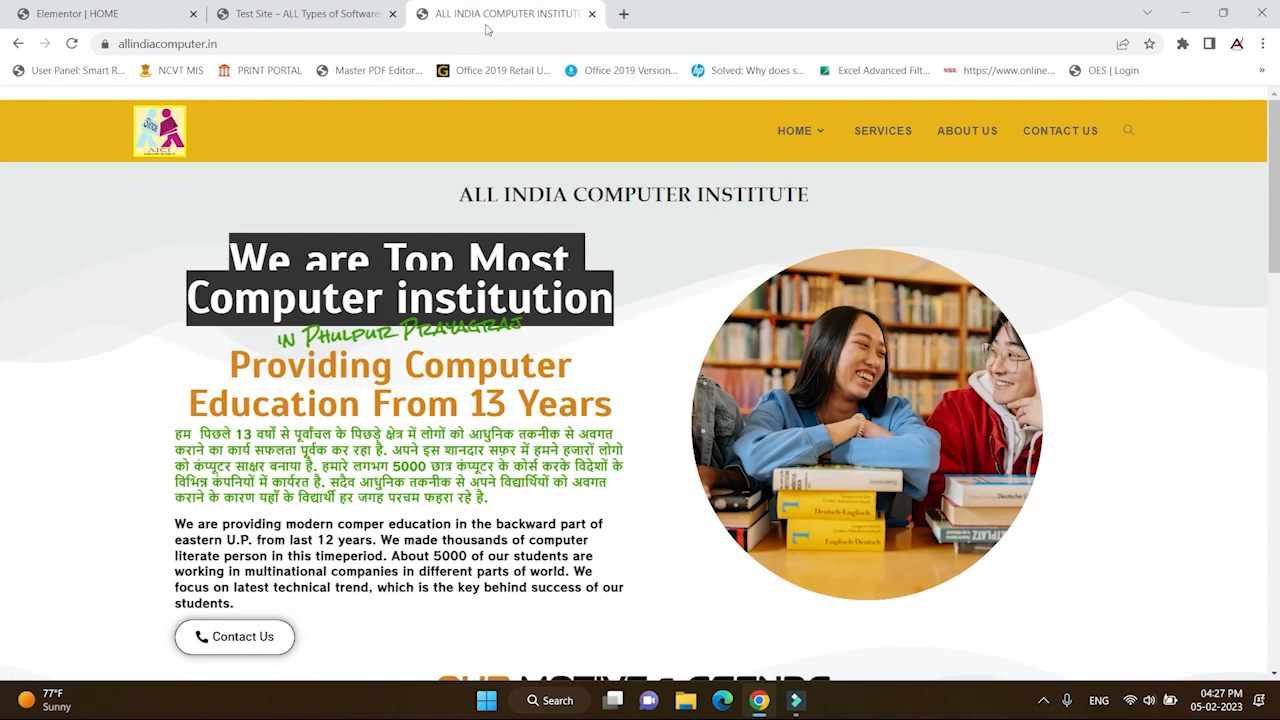
{"action": "left_click", "coordinate": [397, 310]}
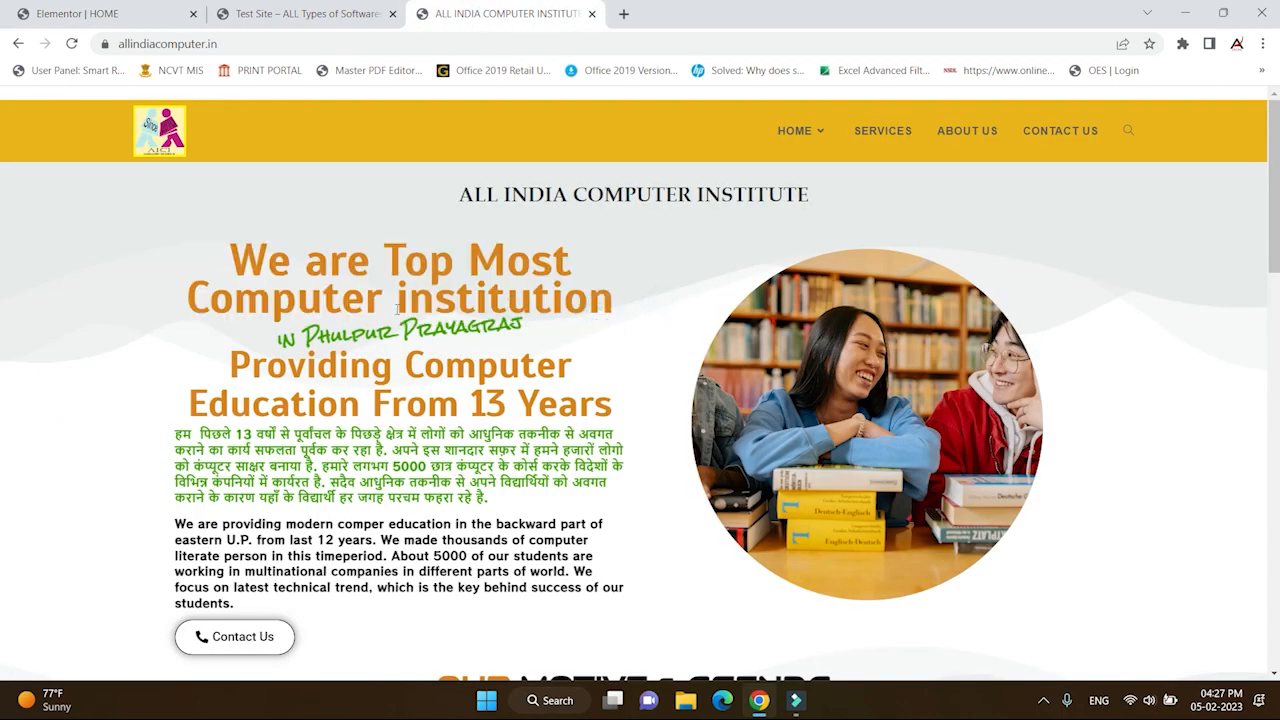
- Replace the first heading's placeholder text in the HOME page's left column with "We are Top Most Computer institutions"
{"action": "left_click", "coordinate": [143, 14]}
{"action": "left_click", "coordinate": [518, 271]}
{"action": "key", "text": "BackSpace"}
{"action": "key", "text": "BackSpace"}
{"action": "key", "text": "BackSpace"}
{"action": "key", "text": "BackSpace"}
{"action": "key", "text": "BackSpace"}
{"action": "key", "text": "BackSpace"}
{"action": "key", "text": "BackSpace"}
{"action": "key", "text": "BackSpace"}
{"action": "key", "text": "BackSpace"}
{"action": "key", "text": "BackSpace"}
{"action": "key", "text": "BackSpace"}
{"action": "key", "text": "BackSpace"}
{"action": "key", "text": "BackSpace"}
{"action": "key", "text": "BackSpace"}
{"action": "key", "text": "BackSpace"}
{"action": "key", "text": "BackSpace"}
{"action": "key", "text": "BackSpace"}
{"action": "key", "text": "BackSpace"}
{"action": "key", "text": "BackSpace"}
{"action": "key", "text": "BackSpace"}
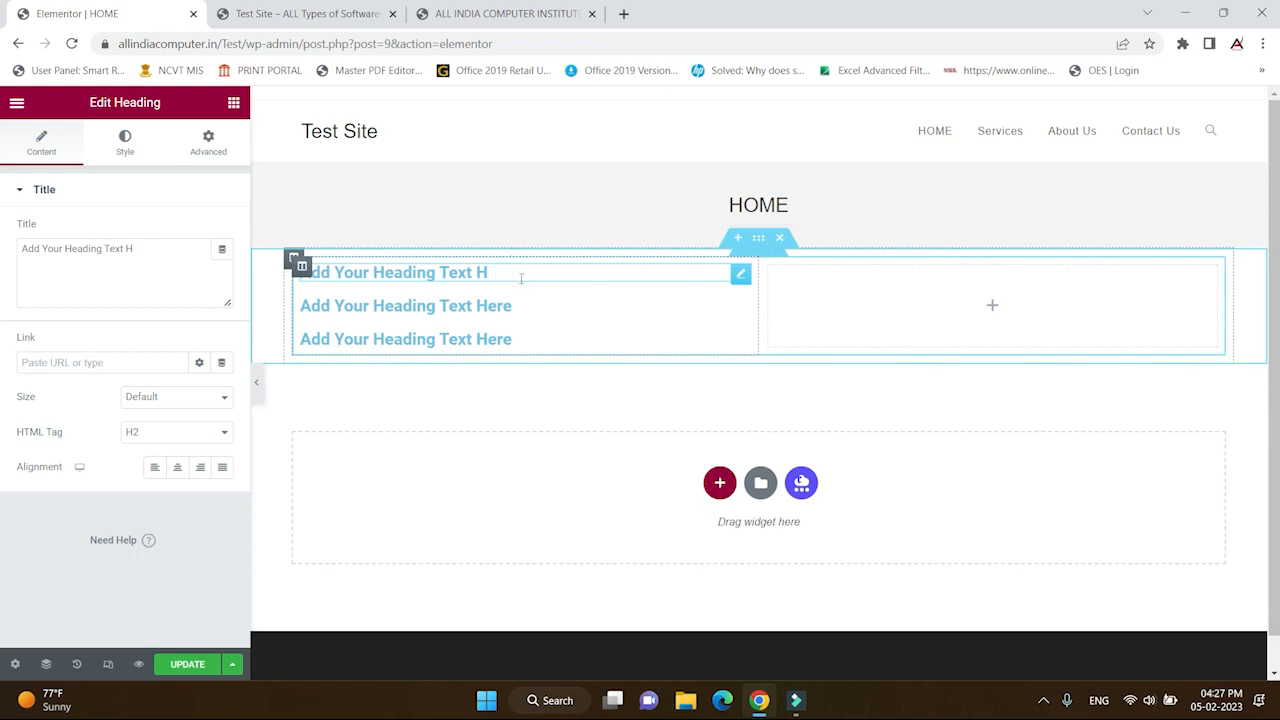
{"action": "key", "text": "BackSpace"}
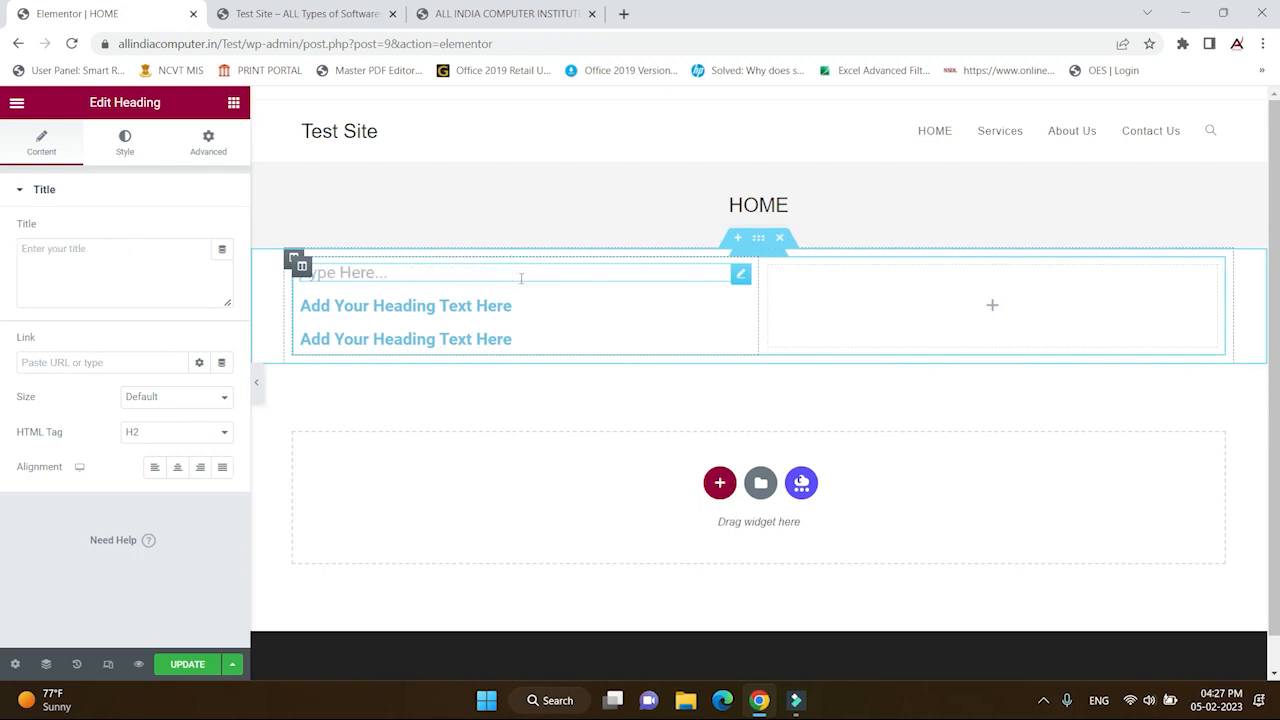
{"action": "type", "text": "We are Top M"}
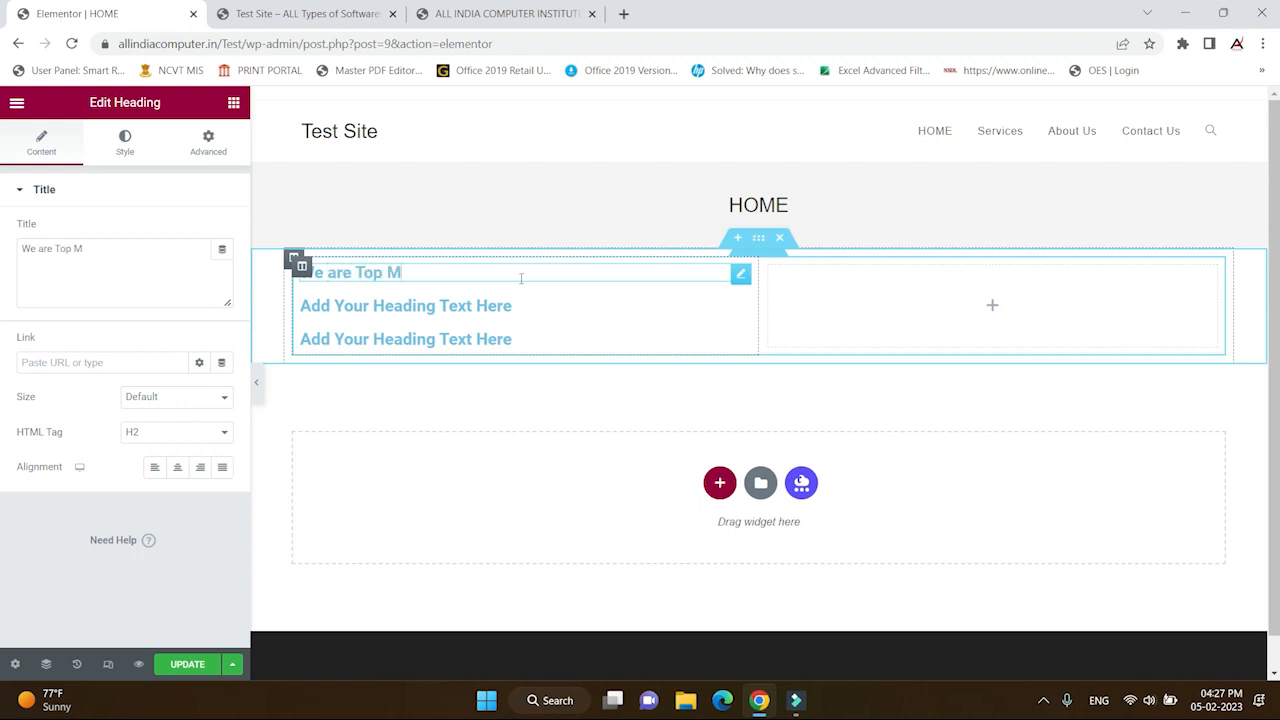
{"action": "type", "text": "ost Computer institutions"}
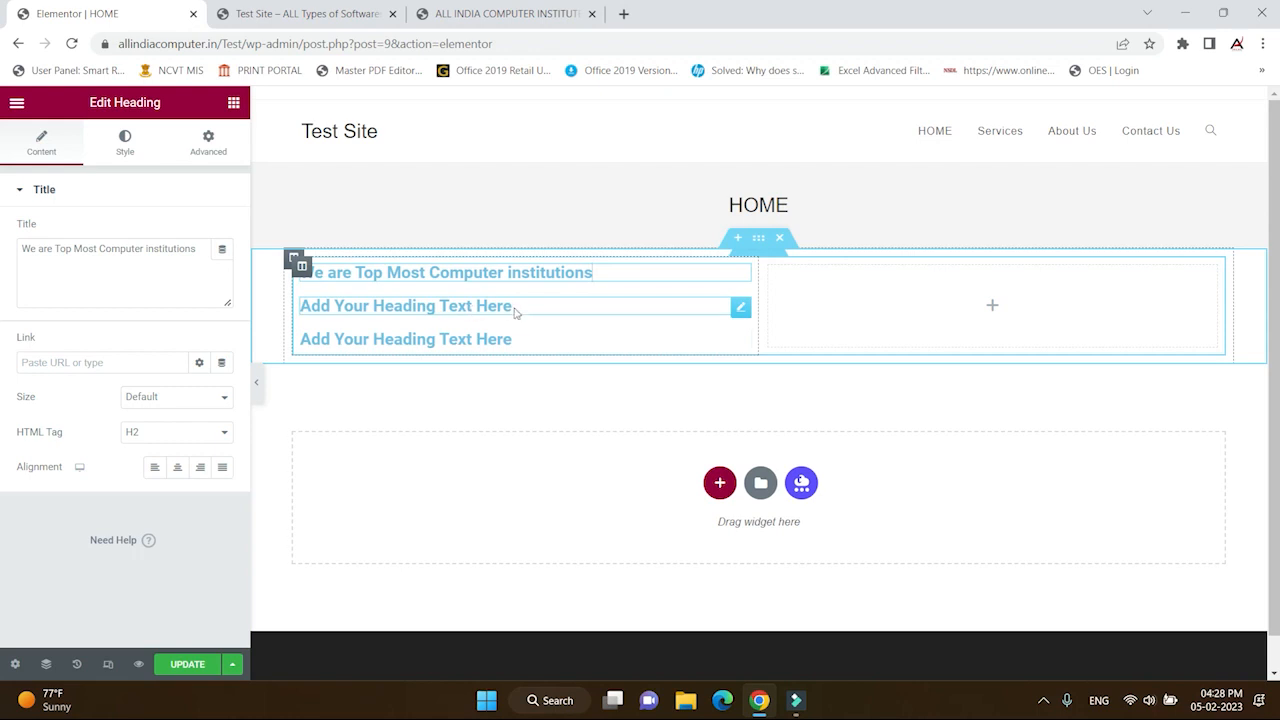
- Check the reference site's second heading and replace the second placeholder heading with "in Phulpur Prayagraj"
{"action": "left_click", "coordinate": [512, 307]}
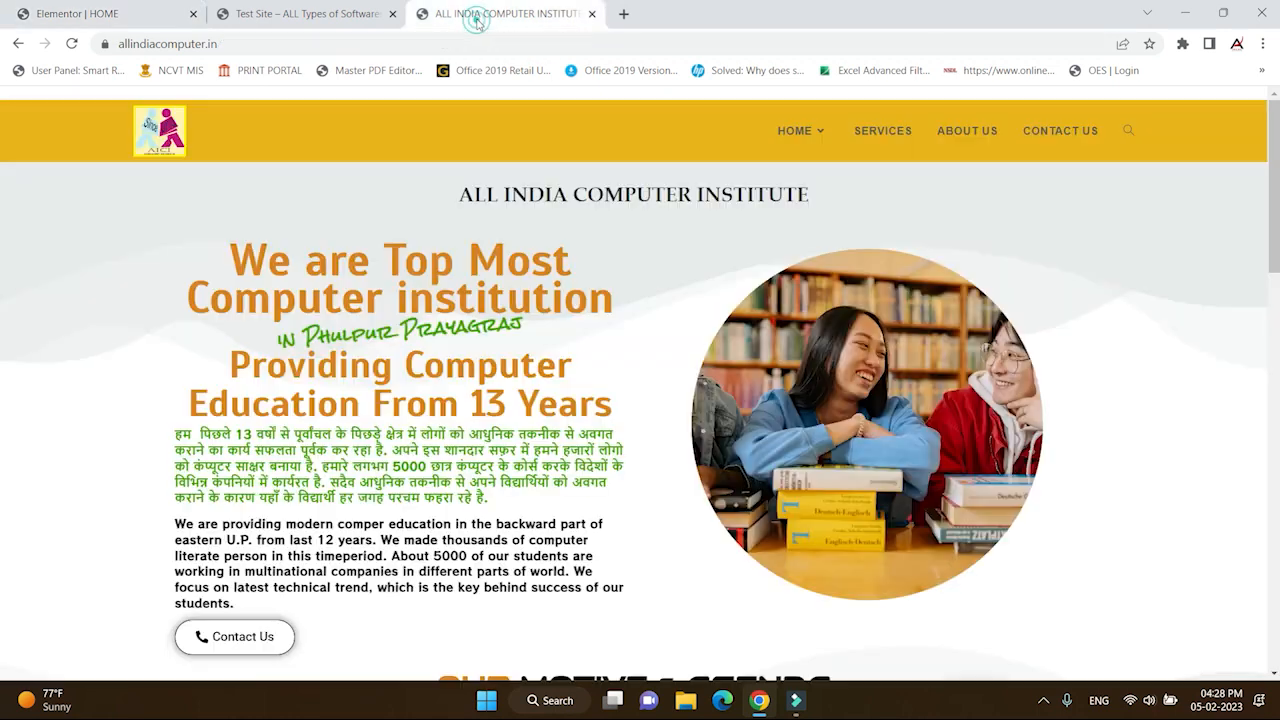
{"action": "left_click", "coordinate": [482, 14]}
{"action": "left_click", "coordinate": [138, 22]}
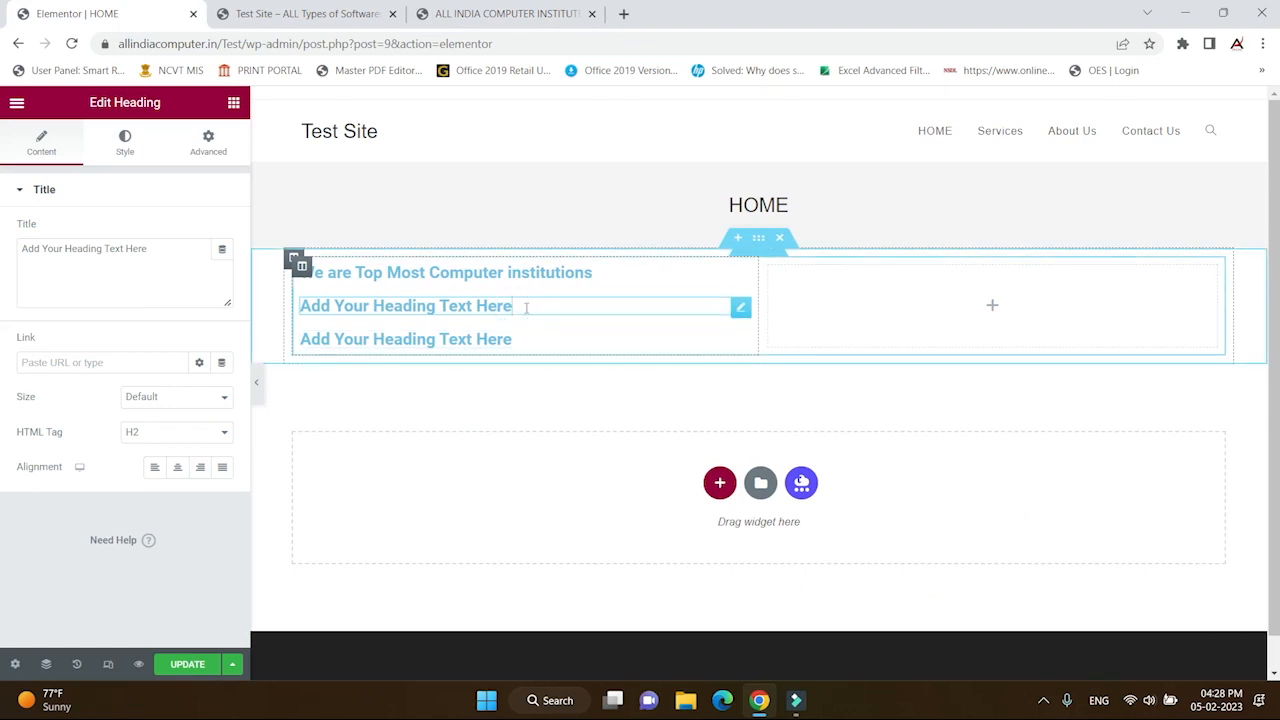
{"action": "left_click", "coordinate": [469, 26]}
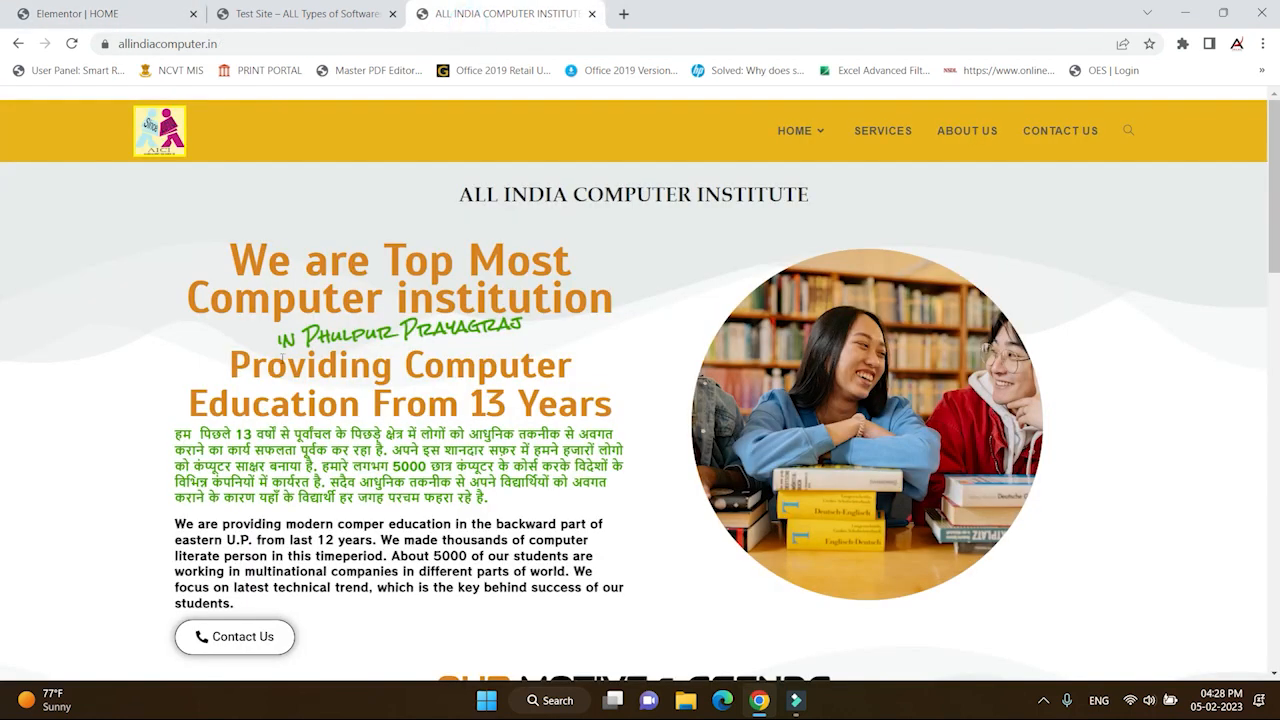
{"action": "left_click", "coordinate": [120, 14]}
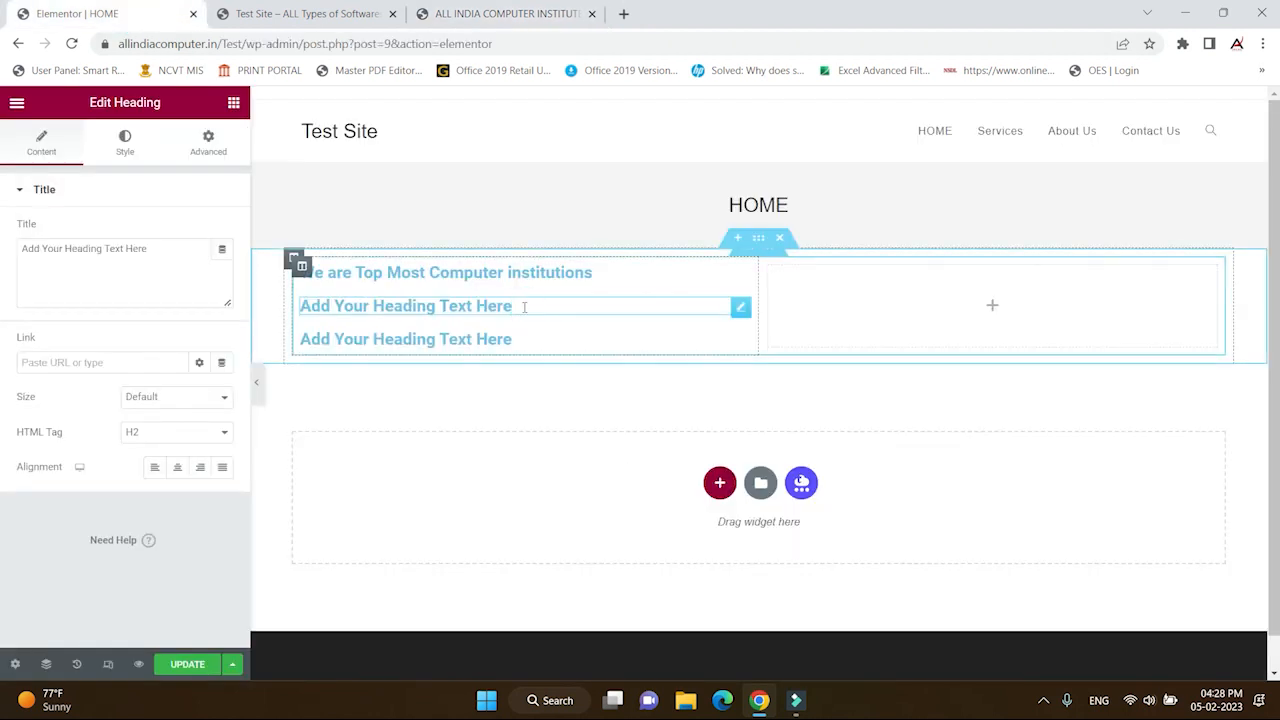
{"action": "key", "text": "BackSpace"}
{"action": "key", "text": "BackSpace"}
{"action": "key", "text": "BackSpace"}
{"action": "key", "text": "BackSpace"}
{"action": "key", "text": "BackSpace"}
{"action": "key", "text": "BackSpace"}
{"action": "key", "text": "BackSpace"}
{"action": "key", "text": "BackSpace"}
{"action": "key", "text": "BackSpace"}
{"action": "key", "text": "BackSpace"}
{"action": "key", "text": "BackSpace"}
{"action": "key", "text": "BackSpace"}
{"action": "key", "text": "BackSpace"}
{"action": "key", "text": "BackSpace"}
{"action": "key", "text": "BackSpace"}
{"action": "key", "text": "BackSpace"}
{"action": "key", "text": "BackSpace"}
{"action": "key", "text": "BackSpace"}
{"action": "key", "text": "BackSpace"}
{"action": "key", "text": "BackSpace"}
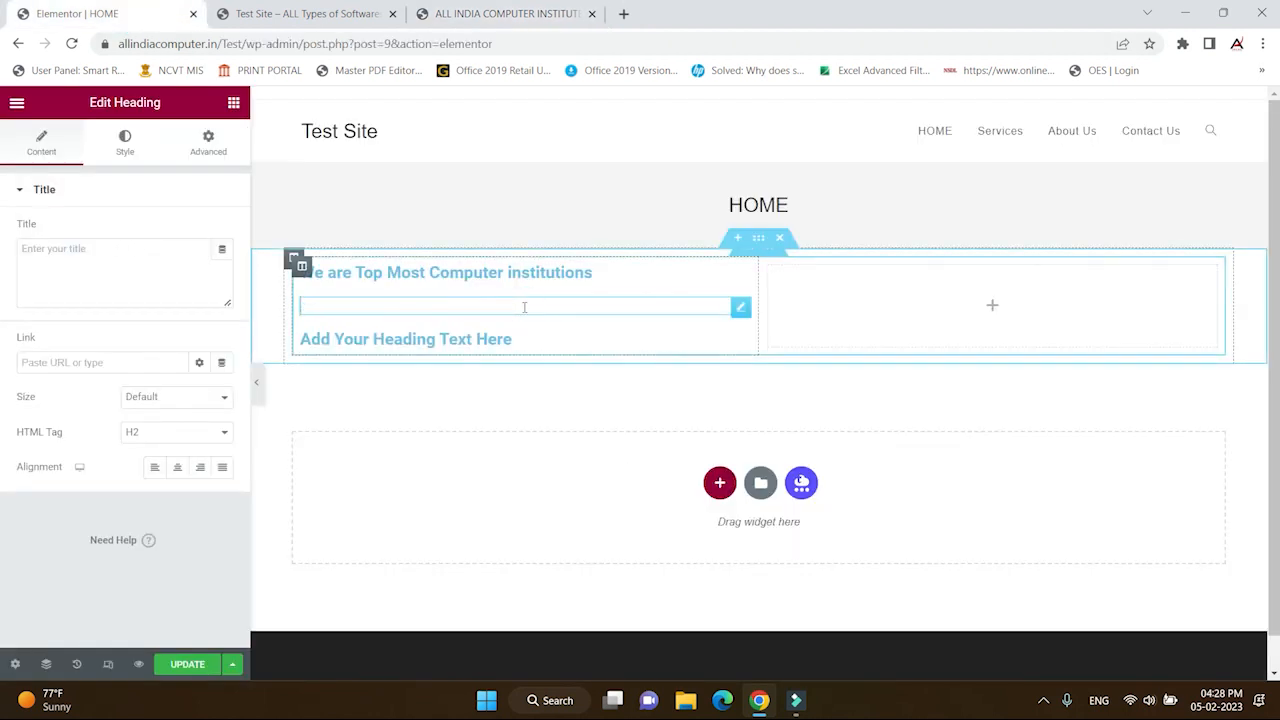
{"action": "type", "text": "in Phulpur P"}
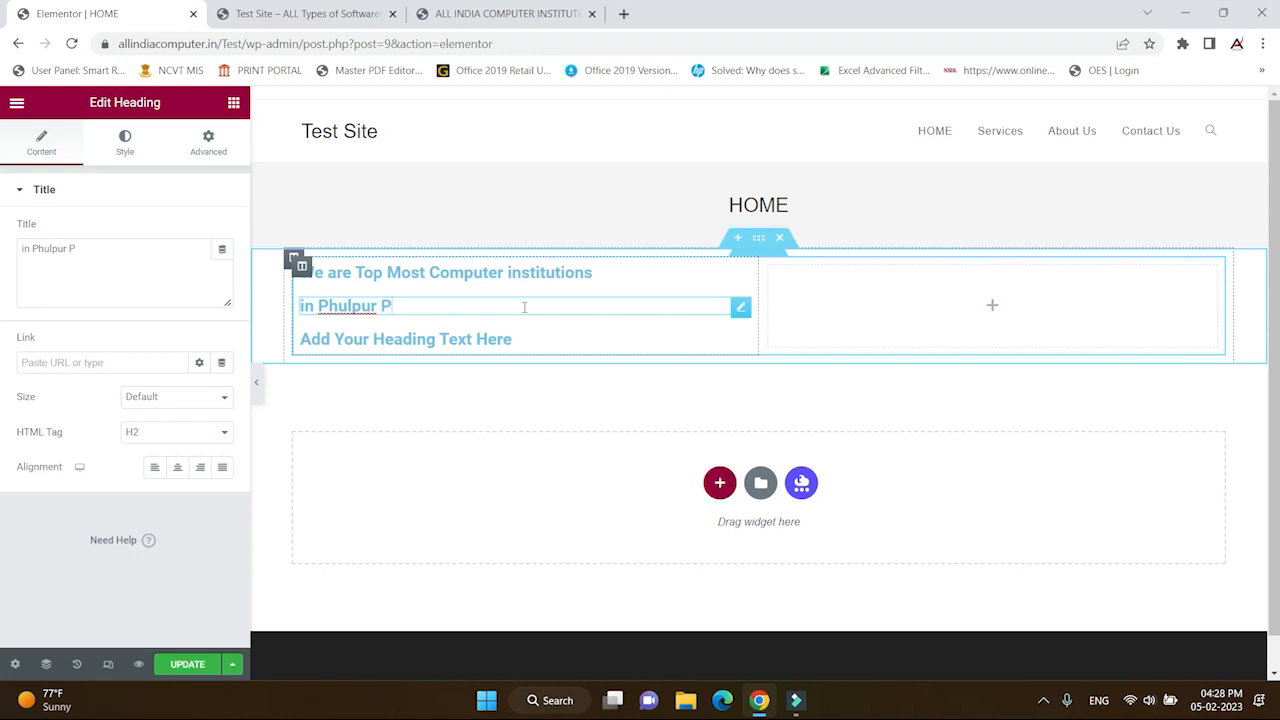
{"action": "type", "text": "rayagraj"}
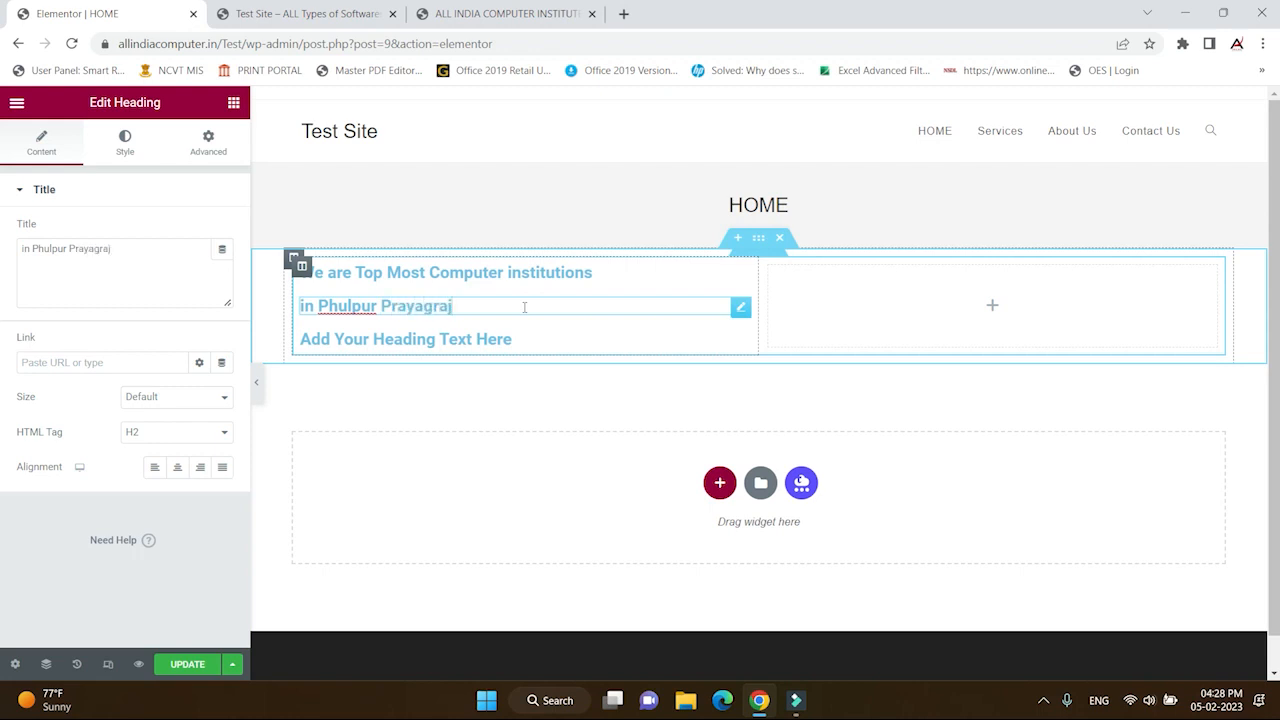
- Check the reference site's third heading and replace the third placeholder heading with "Providing Computer Education in 13 Years"
{"action": "left_click", "coordinate": [510, 339]}
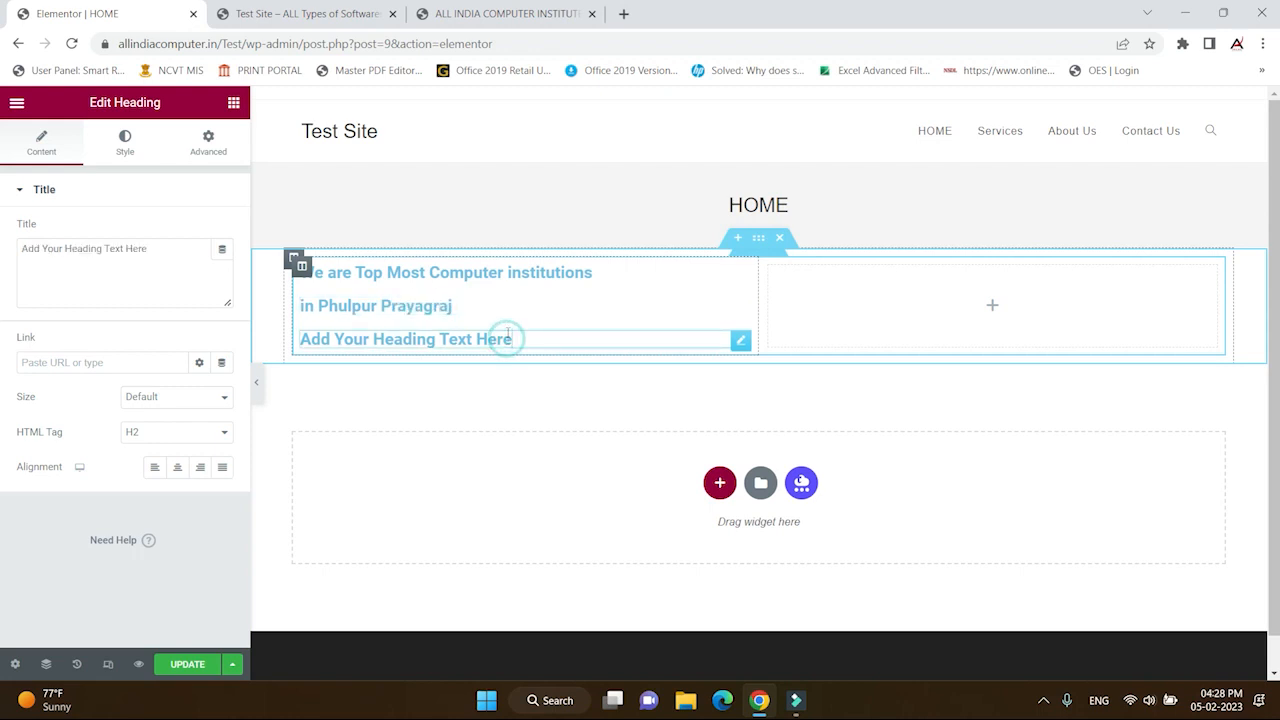
{"action": "left_click", "coordinate": [474, 16]}
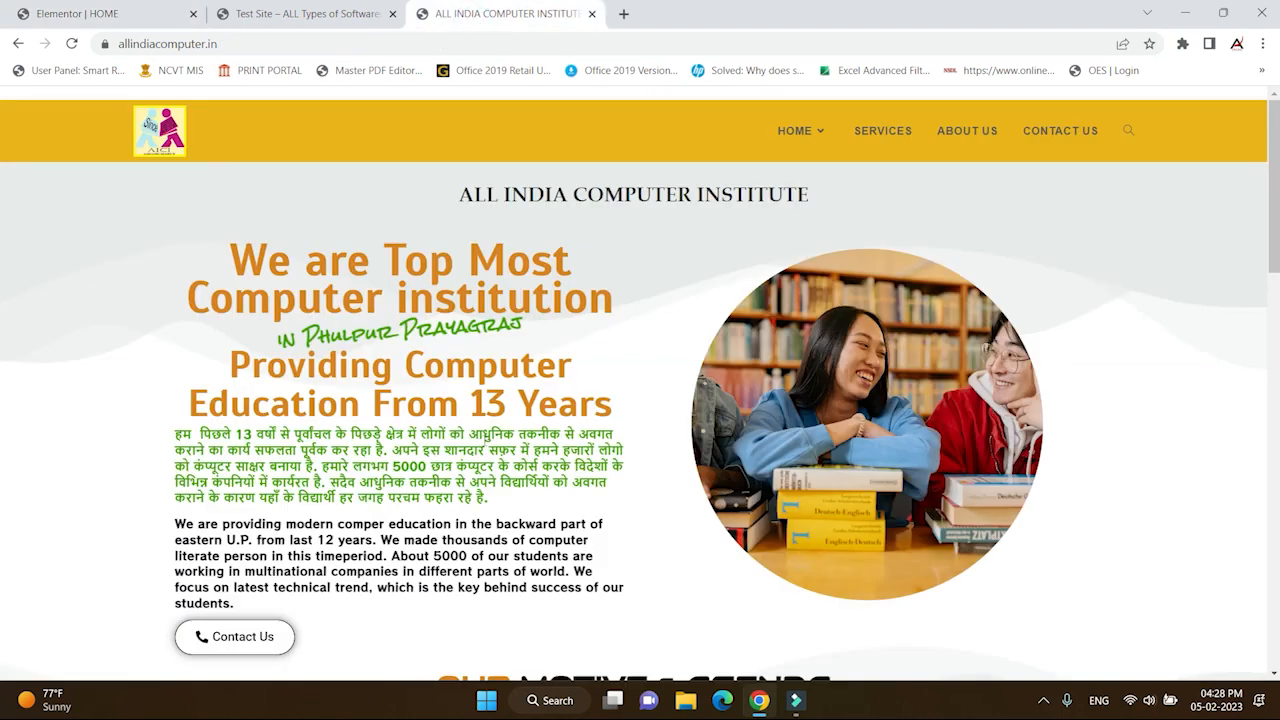
{"action": "left_click", "coordinate": [52, 14]}
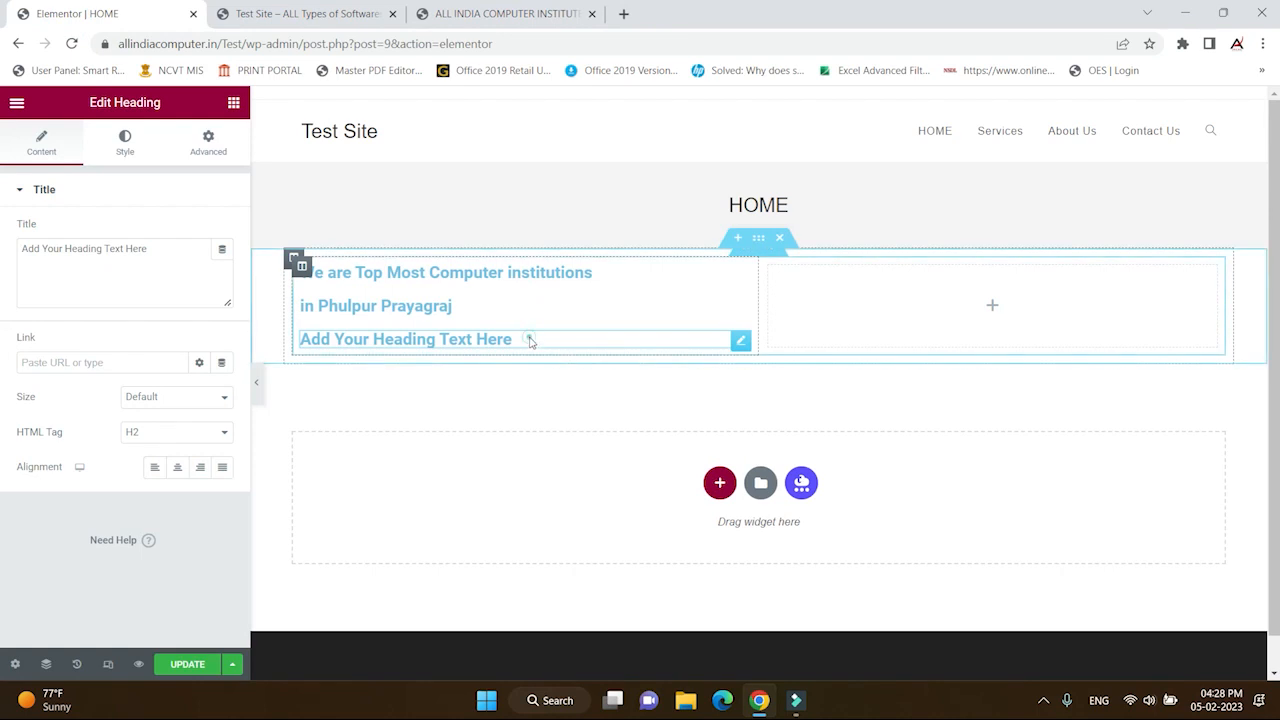
{"action": "key", "text": "BackSpace"}
{"action": "key", "text": "BackSpace"}
{"action": "key", "text": "BackSpace"}
{"action": "key", "text": "BackSpace"}
{"action": "key", "text": "BackSpace"}
{"action": "key", "text": "BackSpace"}
{"action": "key", "text": "BackSpace"}
{"action": "key", "text": "BackSpace"}
{"action": "key", "text": "BackSpace"}
{"action": "key", "text": "BackSpace"}
{"action": "key", "text": "BackSpace"}
{"action": "key", "text": "BackSpace"}
{"action": "key", "text": "BackSpace"}
{"action": "key", "text": "BackSpace"}
{"action": "key", "text": "BackSpace"}
{"action": "key", "text": "BackSpace"}
{"action": "key", "text": "BackSpace"}
{"action": "key", "text": "BackSpace"}
{"action": "key", "text": "BackSpace"}
{"action": "key", "text": "BackSpace"}
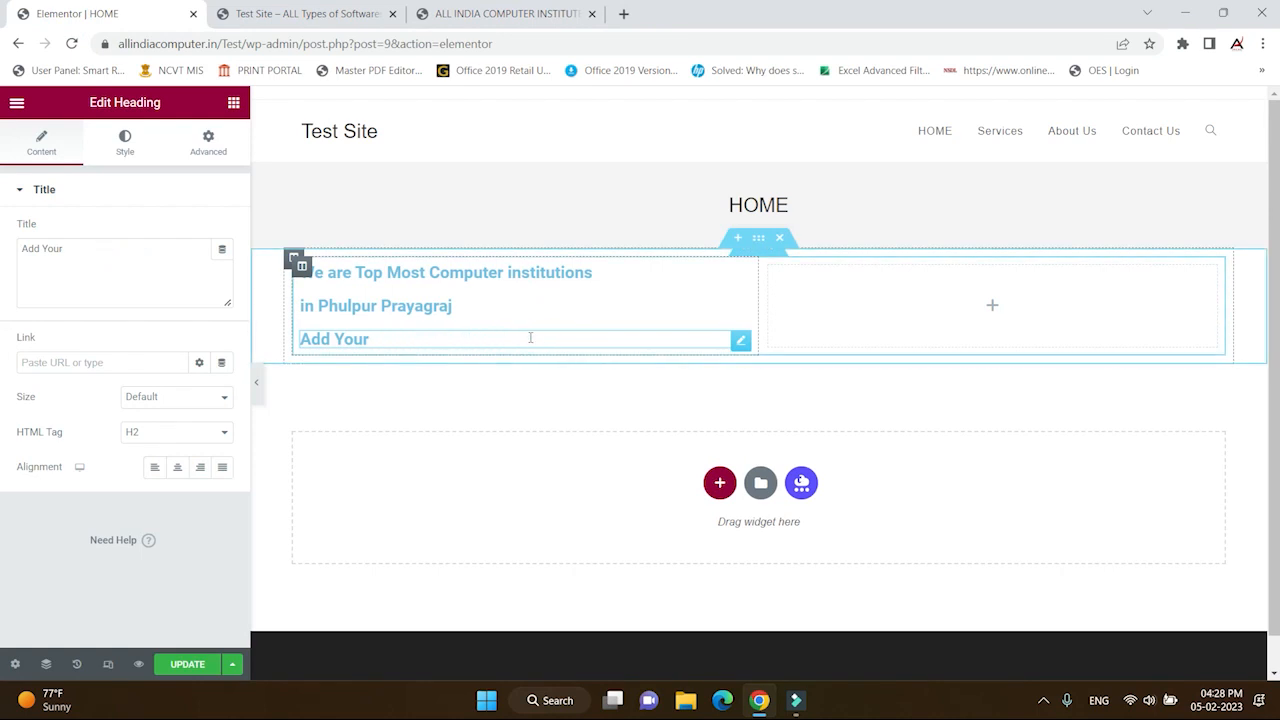
{"action": "key", "text": "BackSpace"}
{"action": "type", "text": "Providing Computer Education"}
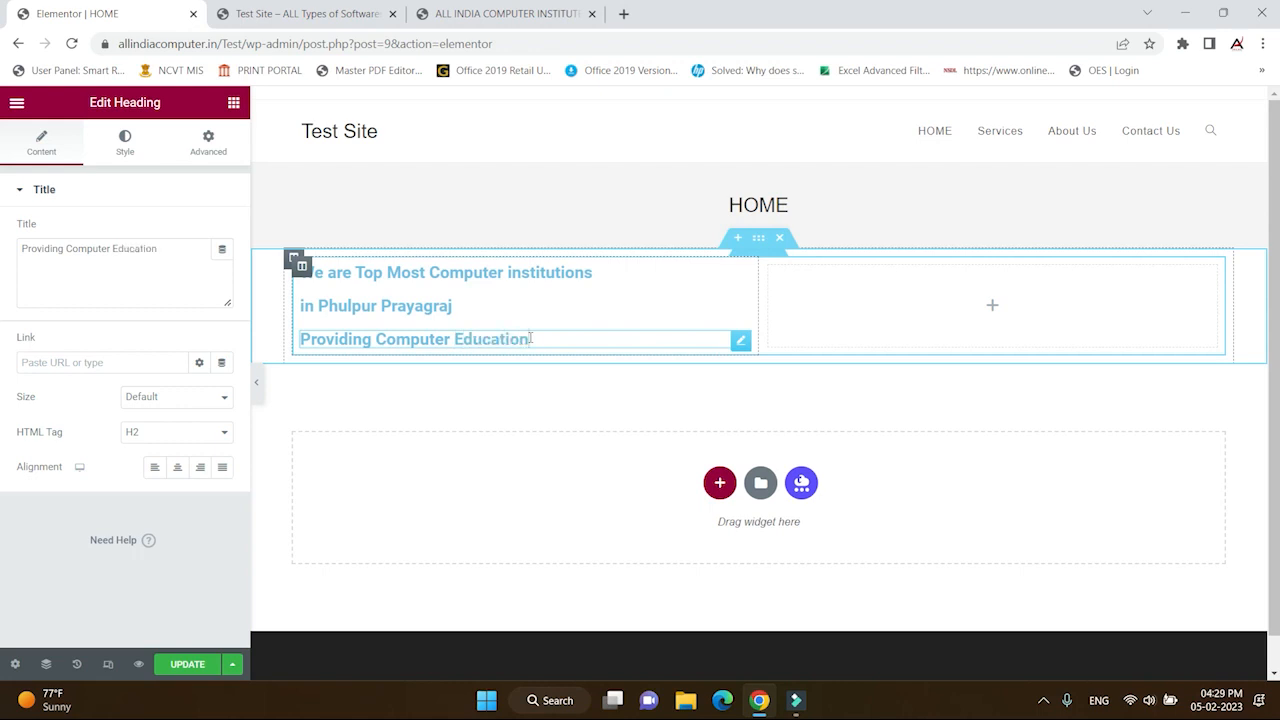
{"action": "type", "text": " in 13 Years"}
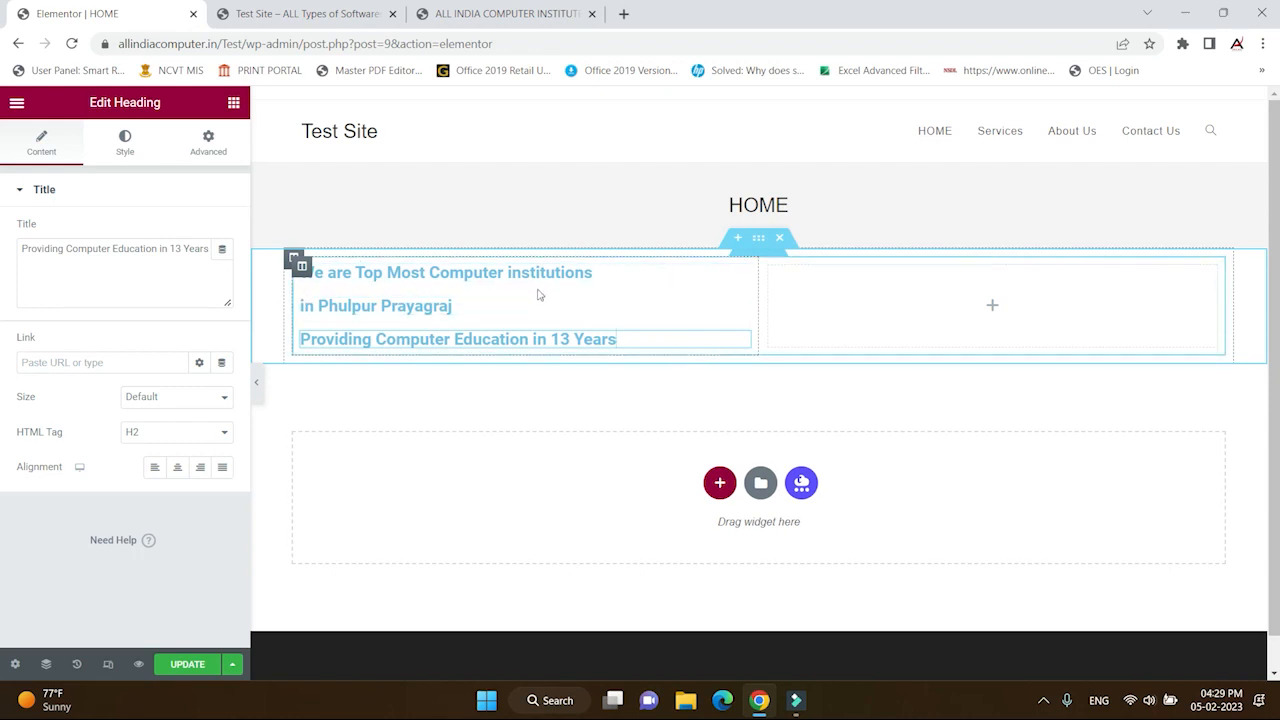
- Set the HTML tag of the "We are Top Most Computer institutions" heading to H1, keeping its size at Default
{"action": "left_click", "coordinate": [445, 273]}
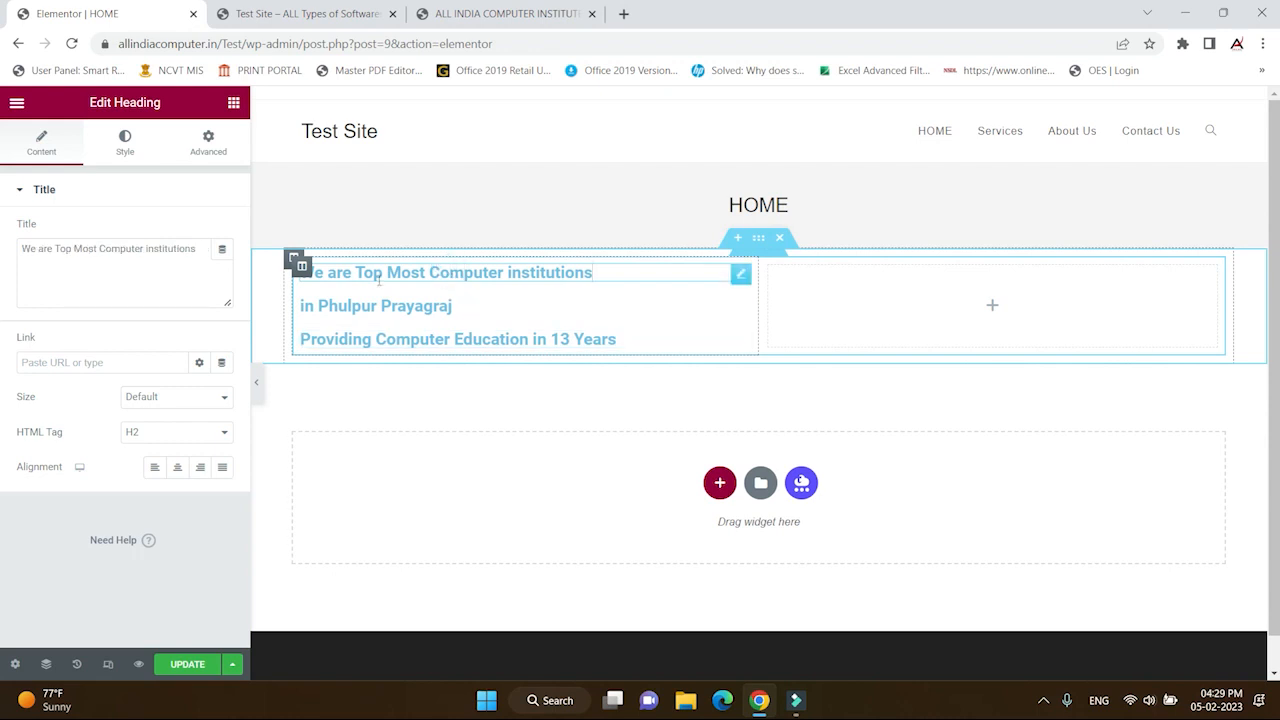
{"action": "right_click", "coordinate": [741, 275]}
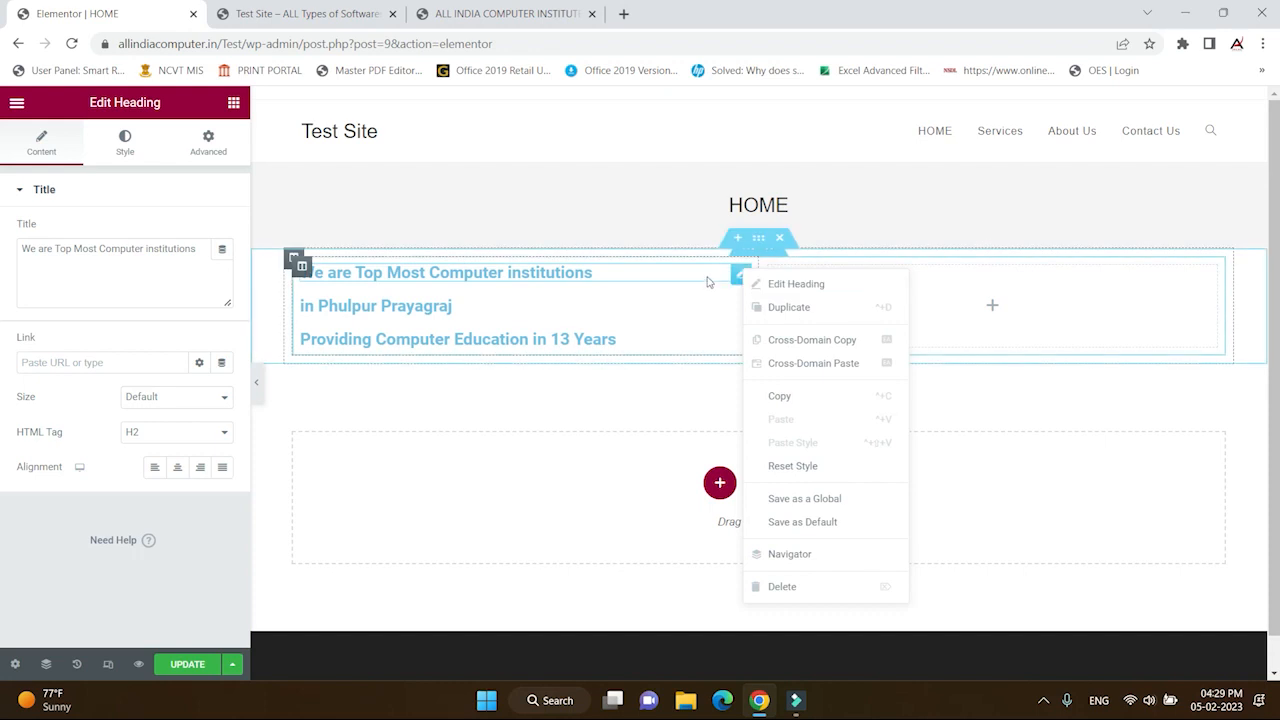
{"action": "left_click", "coordinate": [737, 277]}
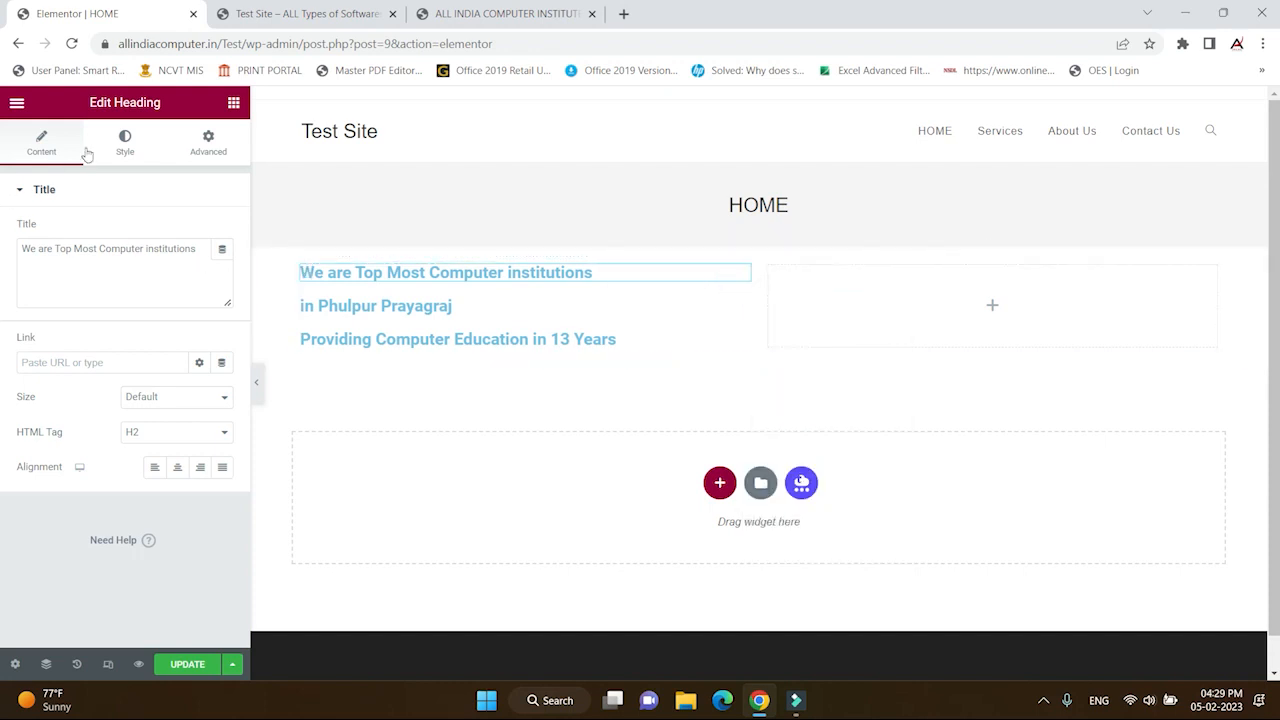
{"action": "left_click", "coordinate": [233, 103]}
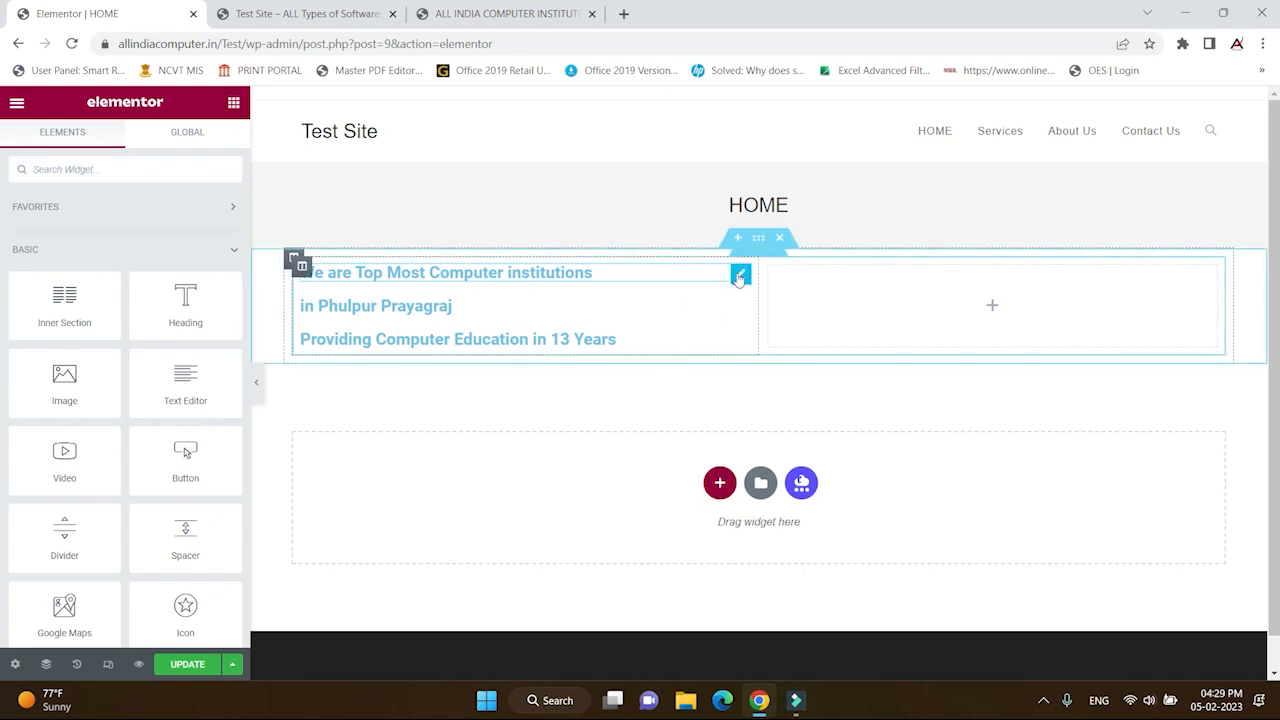
{"action": "left_click", "coordinate": [740, 275]}
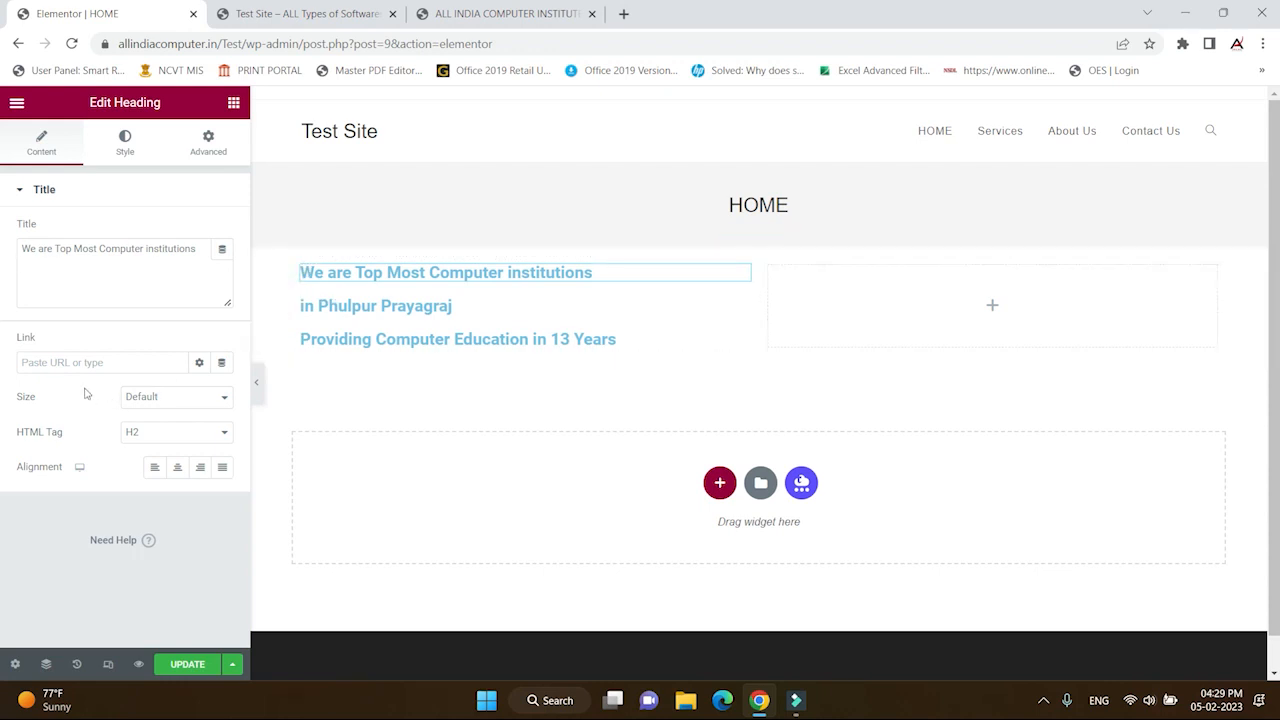
{"action": "left_click", "coordinate": [165, 403]}
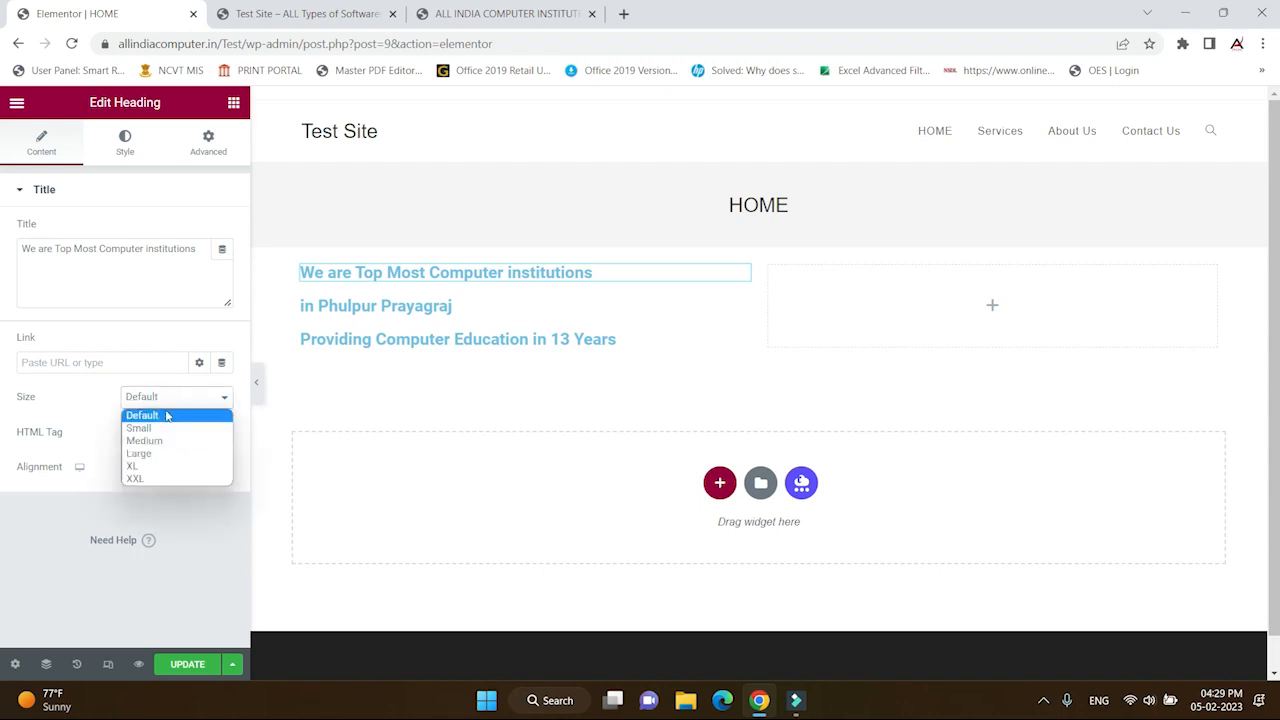
{"action": "left_click", "coordinate": [168, 403]}
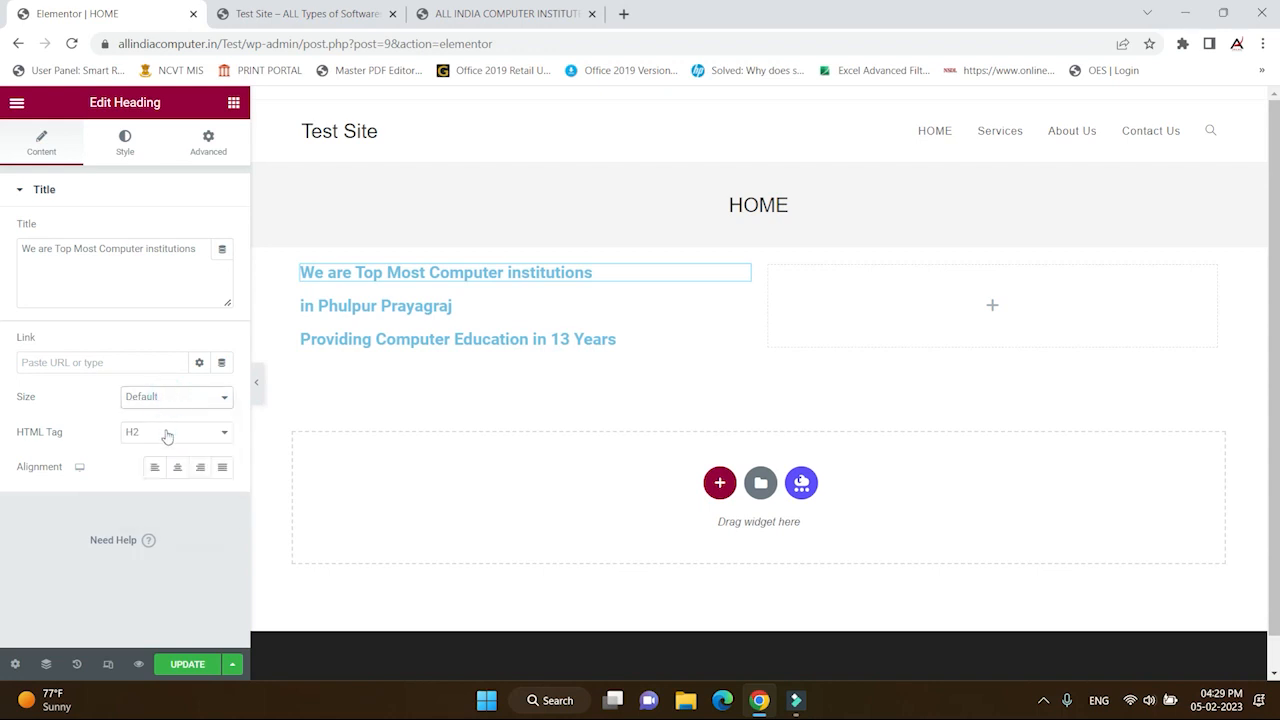
{"action": "left_click", "coordinate": [166, 433]}
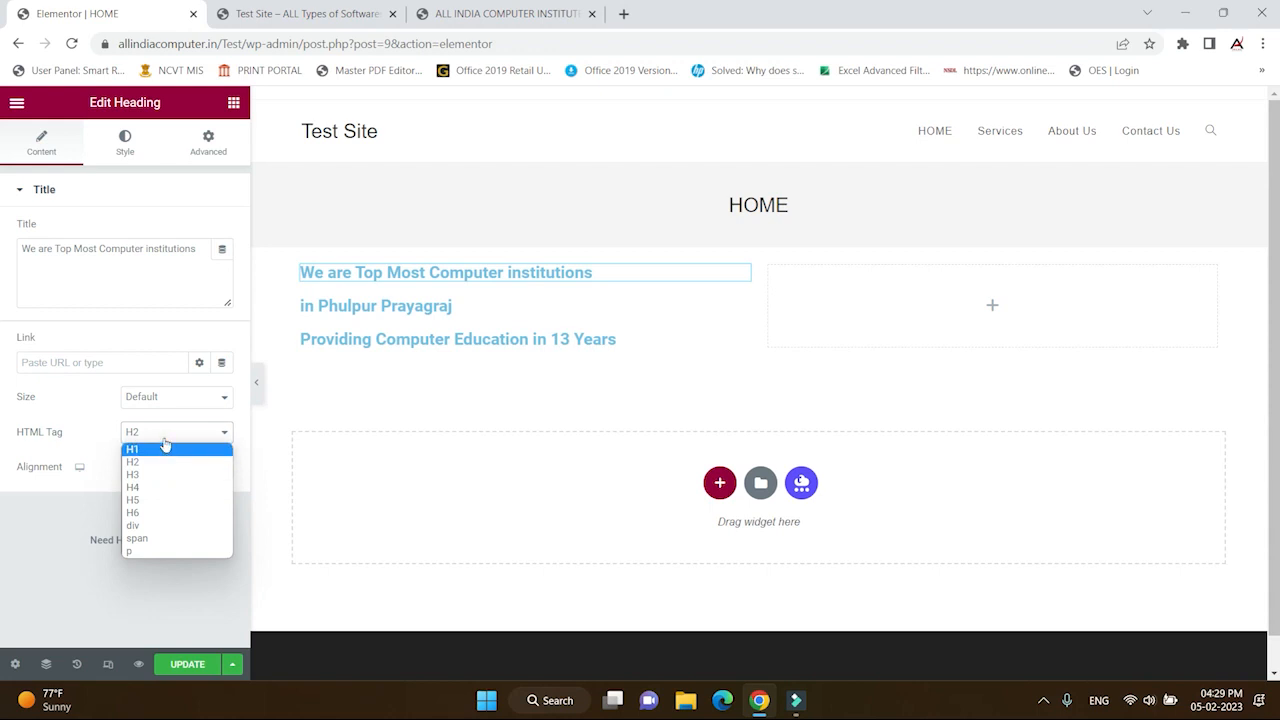
{"action": "left_click", "coordinate": [165, 440]}
{"action": "left_click", "coordinate": [178, 431]}
{"action": "left_click", "coordinate": [140, 452]}
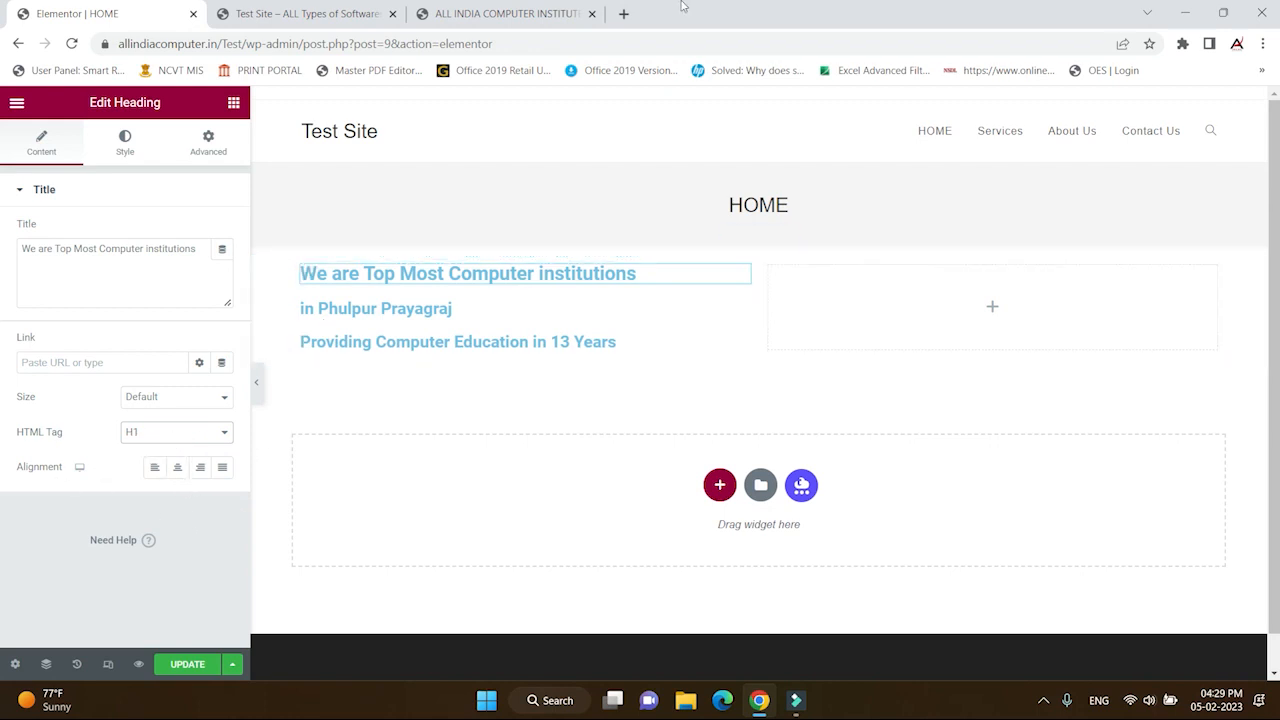
- Compare the heading alignment on the reference site and center-align the "We are Top Most Computer institutions" heading
{"action": "left_click", "coordinate": [490, 14]}
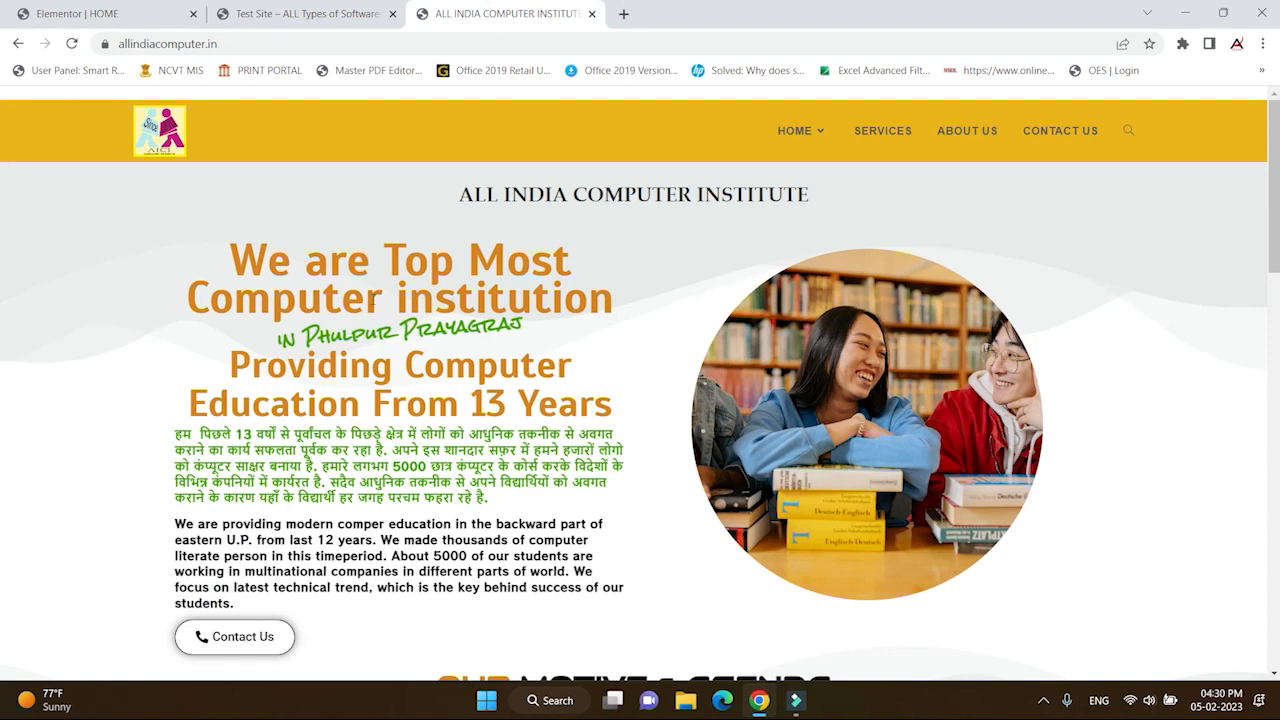
{"action": "left_click", "coordinate": [90, 13]}
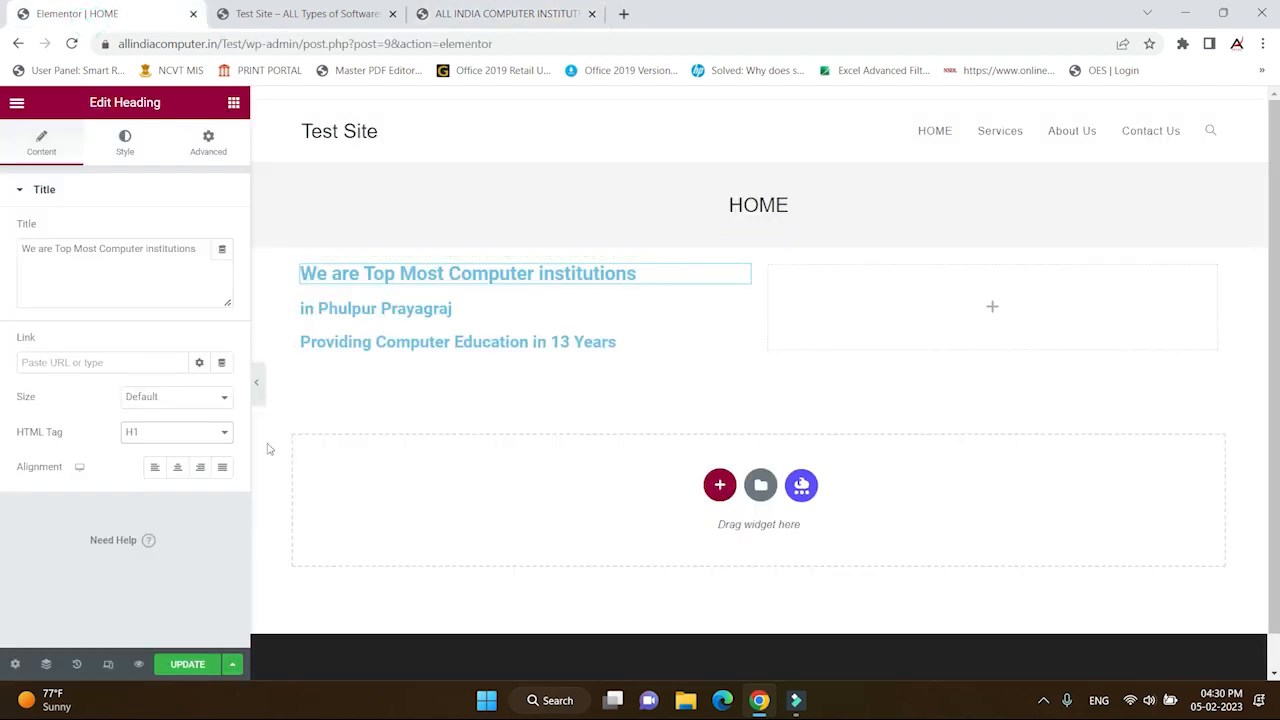
{"action": "left_click", "coordinate": [178, 468]}
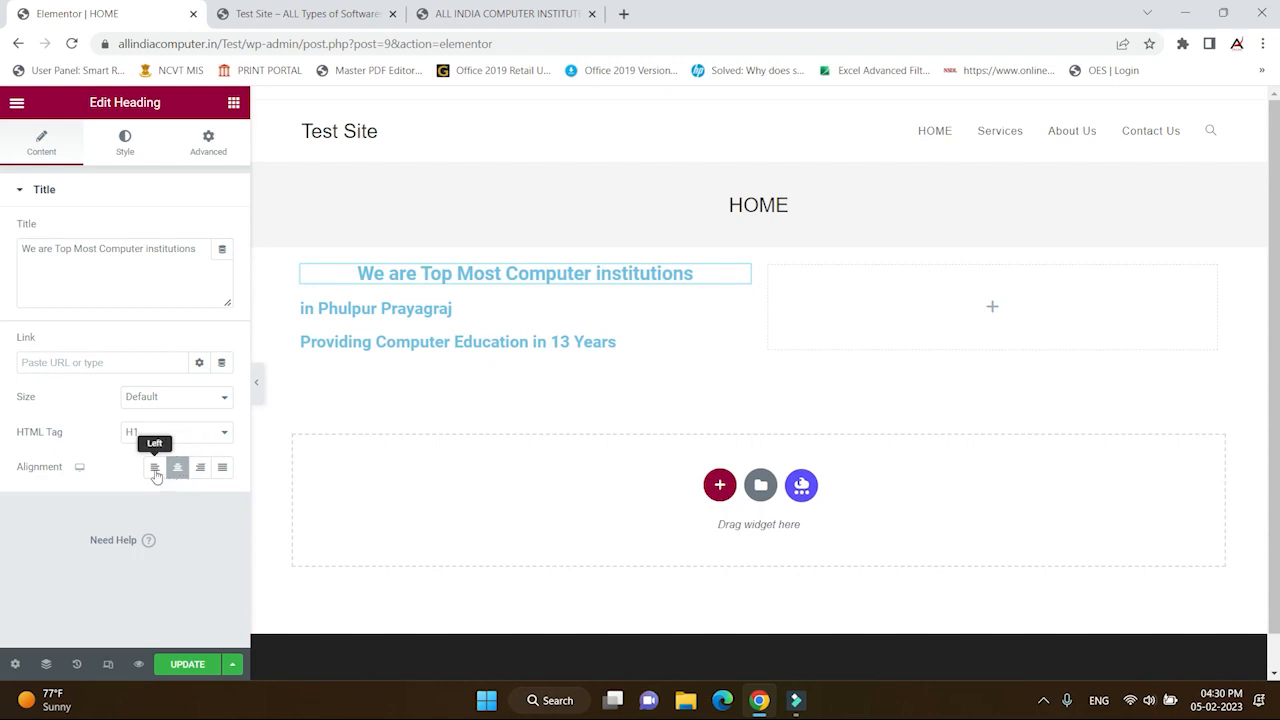
{"action": "left_click", "coordinate": [155, 468]}
{"action": "left_click", "coordinate": [180, 468]}
- Center-align the "in Phulpur Prayagraj" and "Providing Computer Education in 13 Years" headings
{"action": "left_click", "coordinate": [650, 312]}
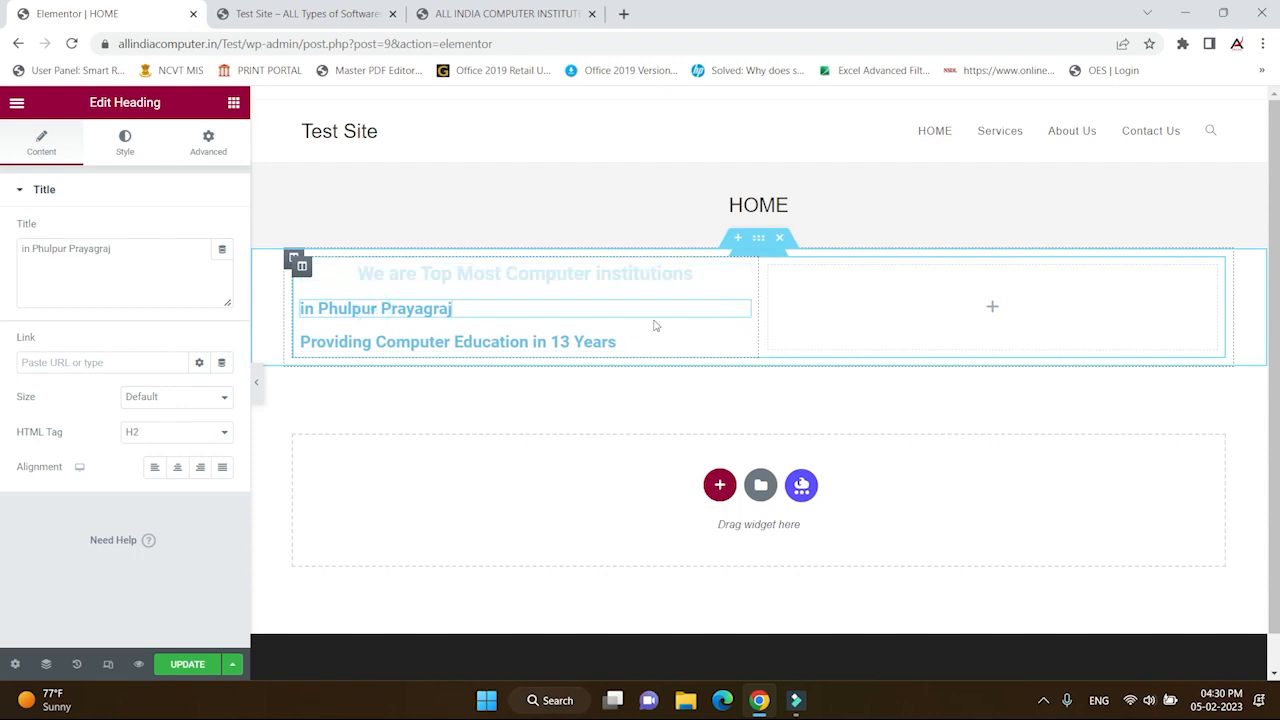
{"action": "left_click", "coordinate": [178, 470]}
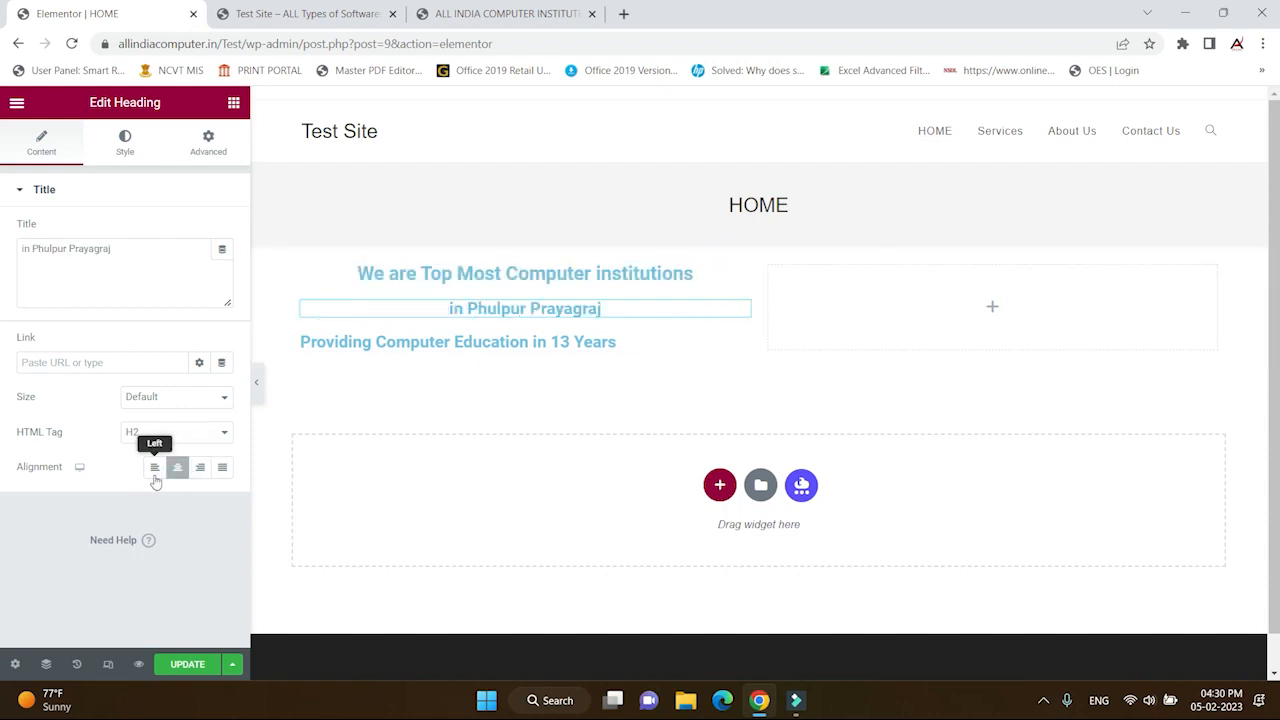
{"action": "left_click", "coordinate": [415, 342]}
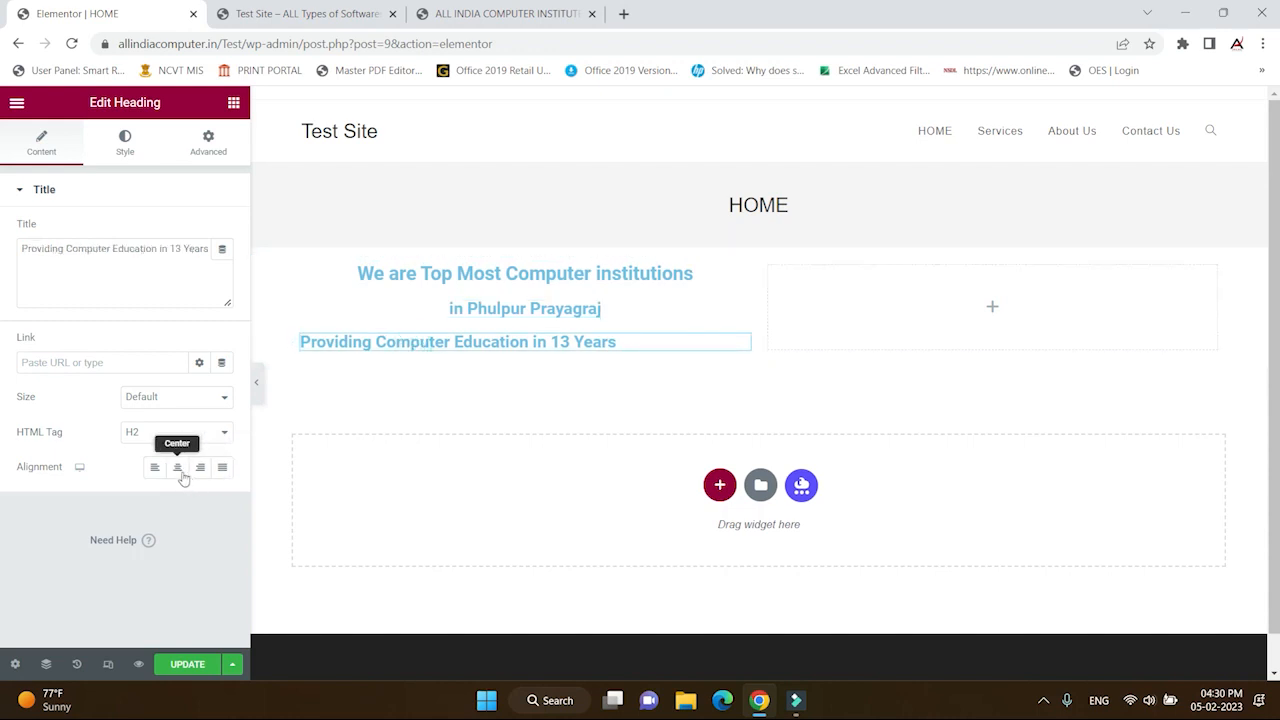
{"action": "left_click", "coordinate": [181, 473]}
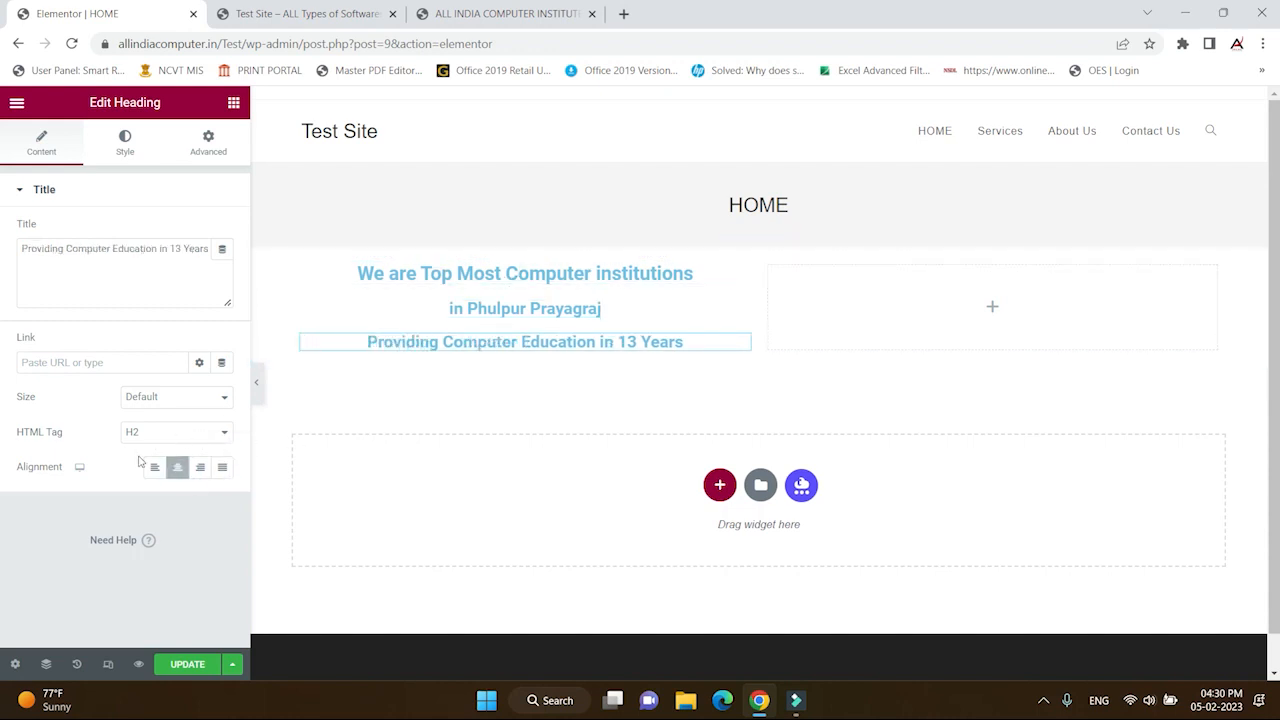
- Set the text color of the "We are Top Most Computer institutions" heading to orange #DD8138 and compare it with the reference site's heading
{"action": "left_click", "coordinate": [430, 273]}
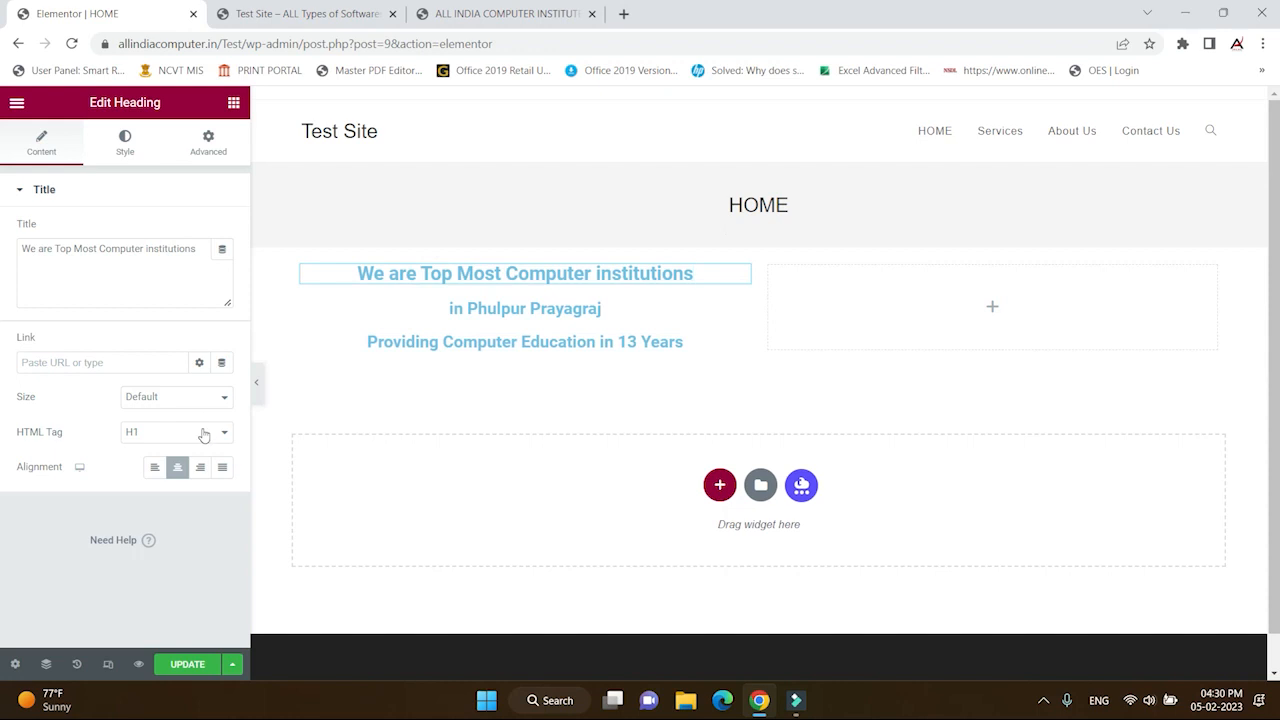
{"action": "left_click", "coordinate": [480, 308]}
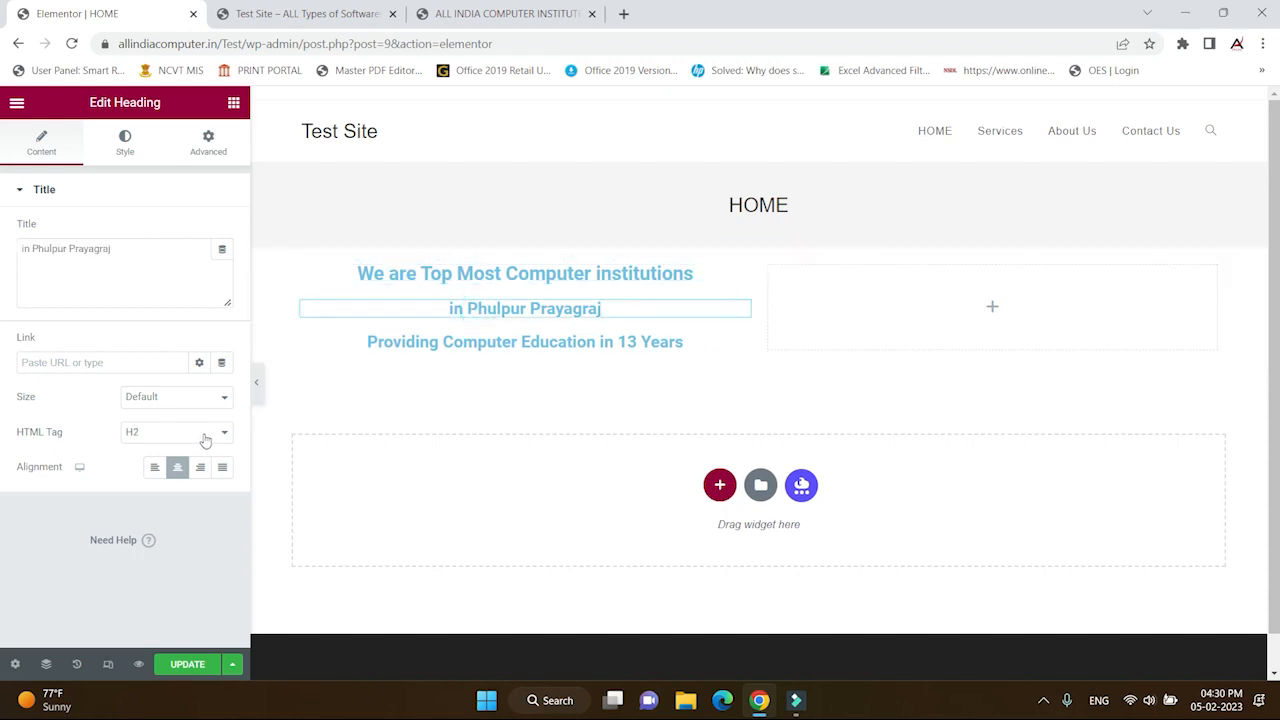
{"action": "left_click", "coordinate": [477, 273]}
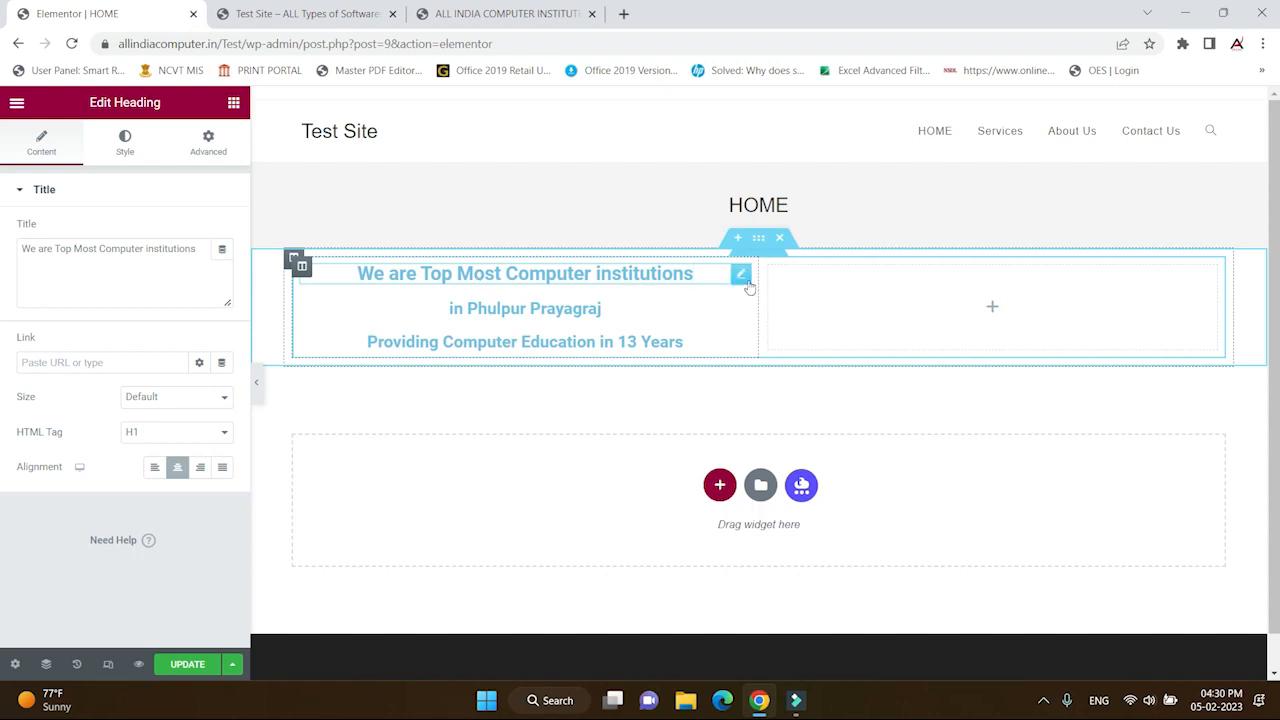
{"action": "left_click", "coordinate": [121, 150]}
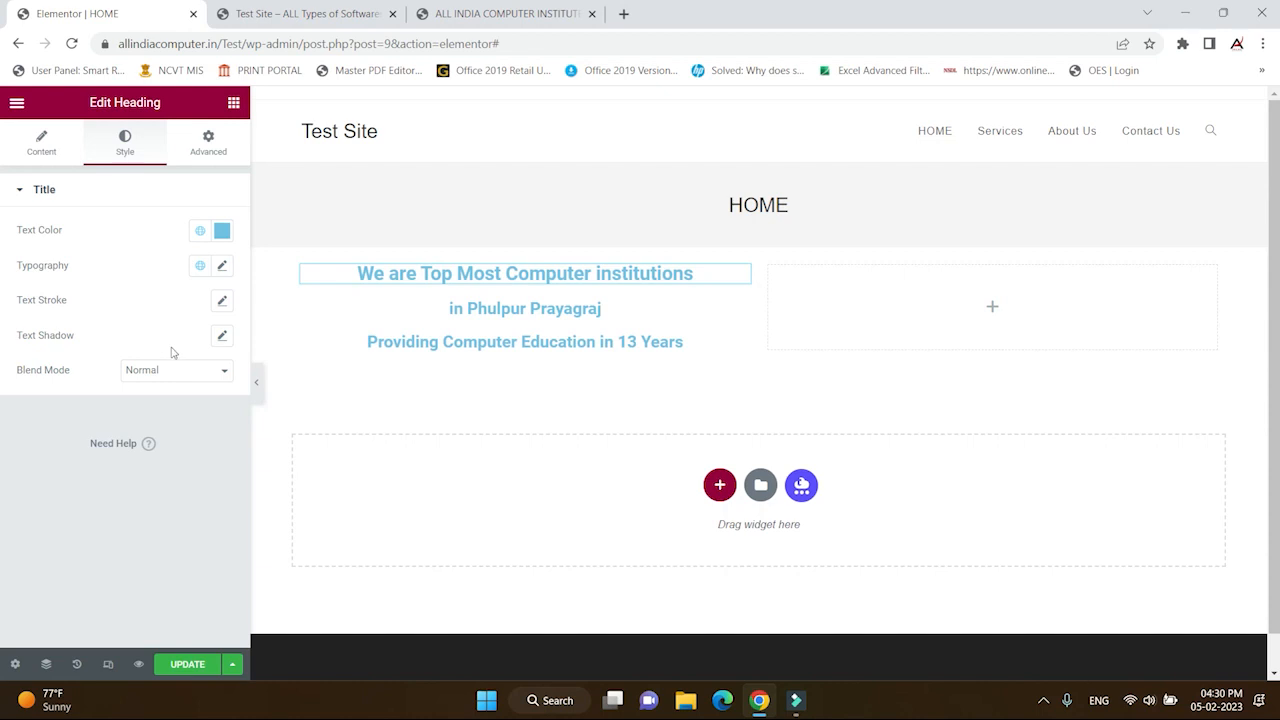
{"action": "left_click", "coordinate": [226, 236]}
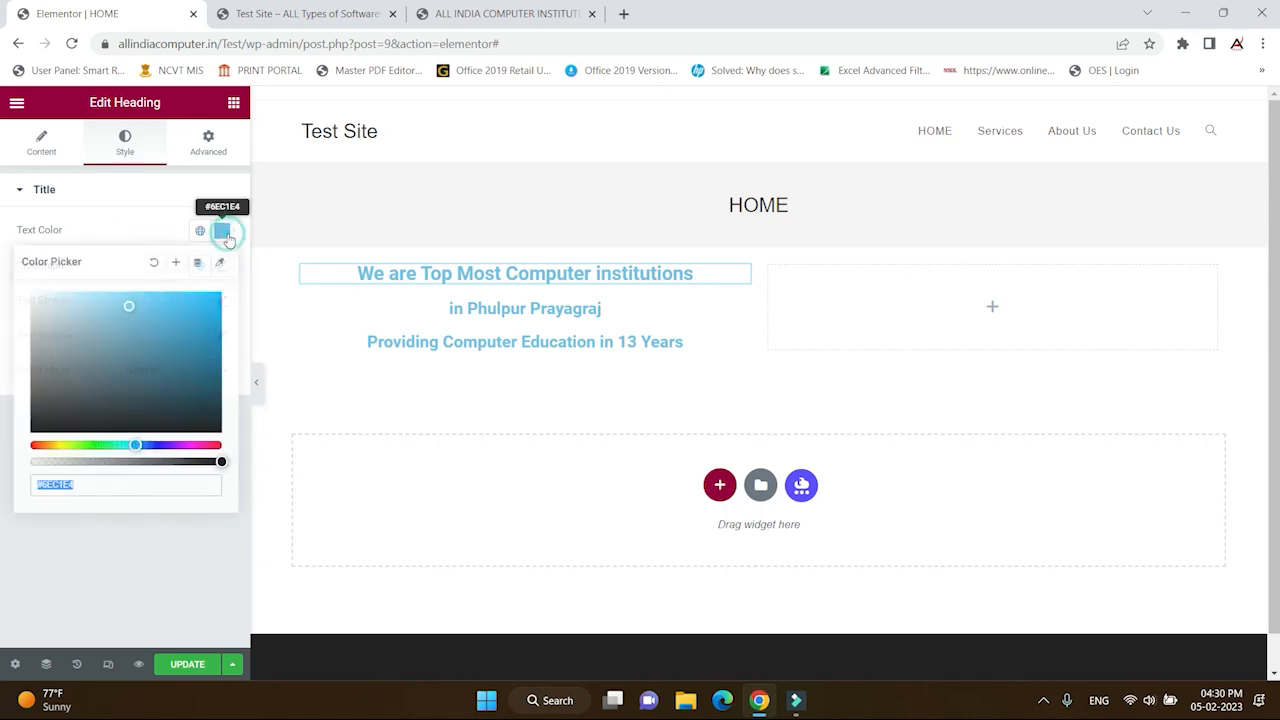
{"action": "left_click", "coordinate": [45, 446]}
{"action": "left_click_drag", "start_coordinate": [167, 334], "coordinate": [173, 310]}
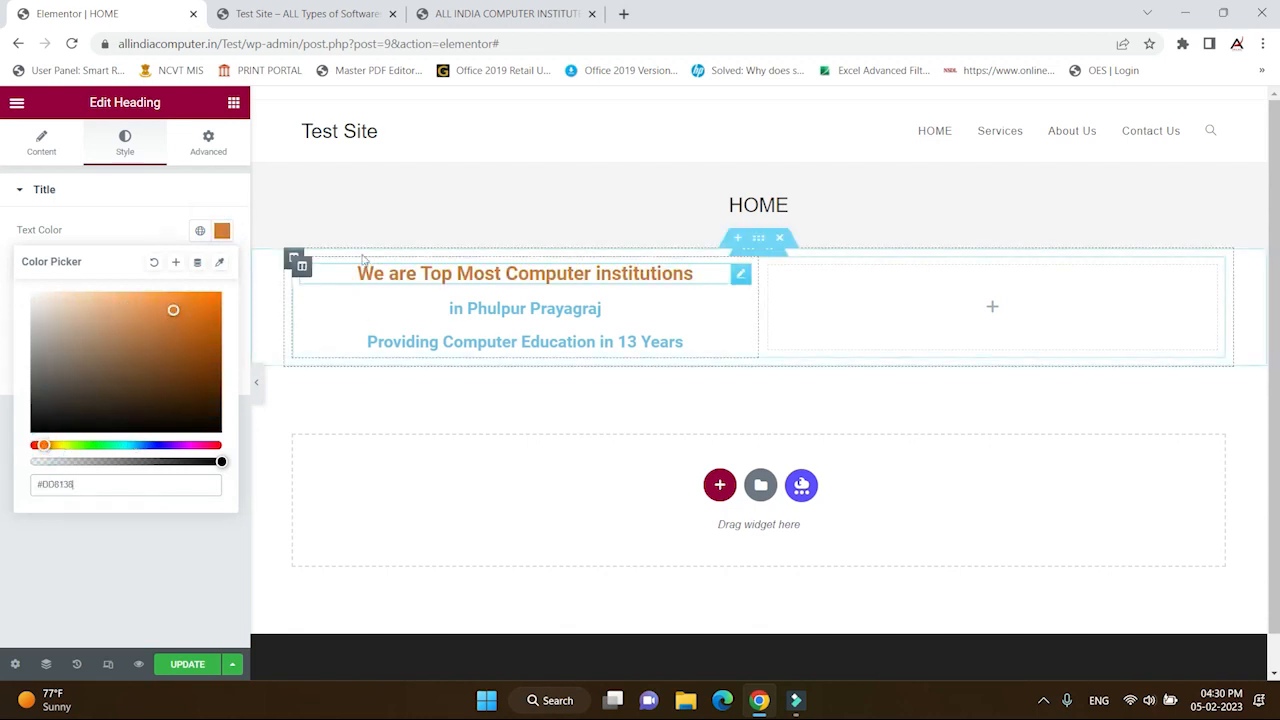
{"action": "left_click", "coordinate": [458, 14]}
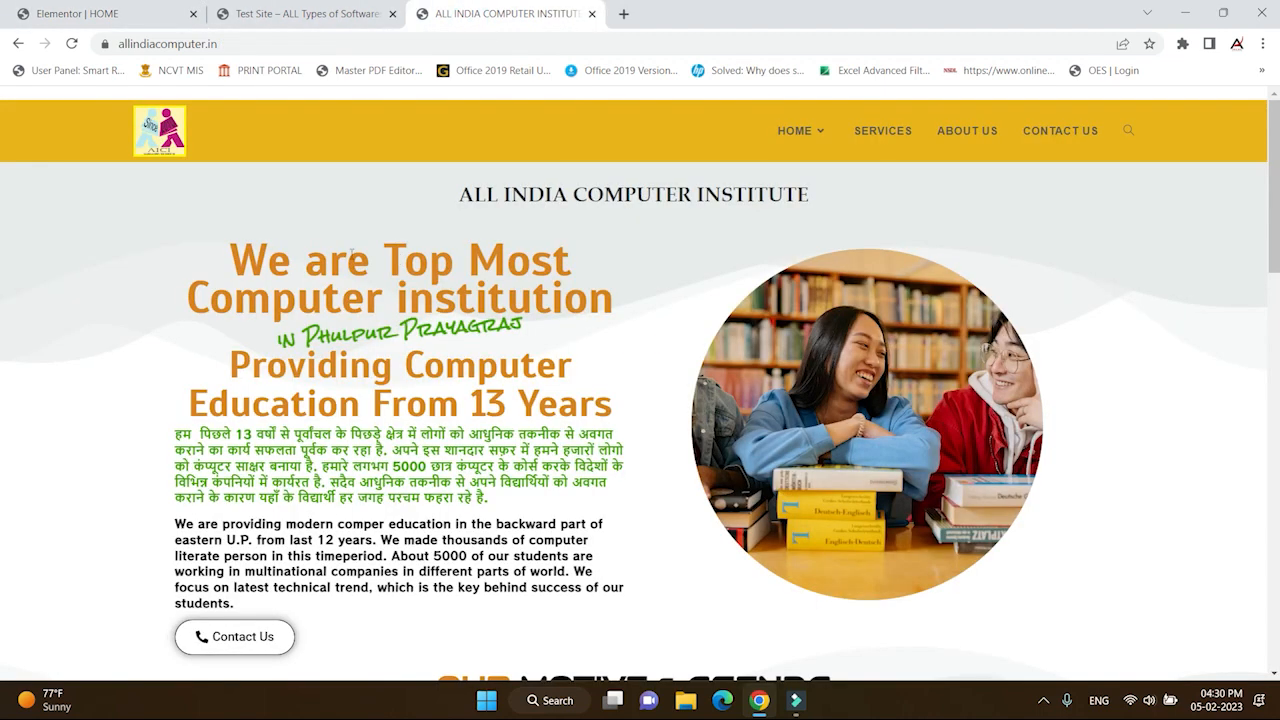
{"action": "left_click", "coordinate": [113, 20]}
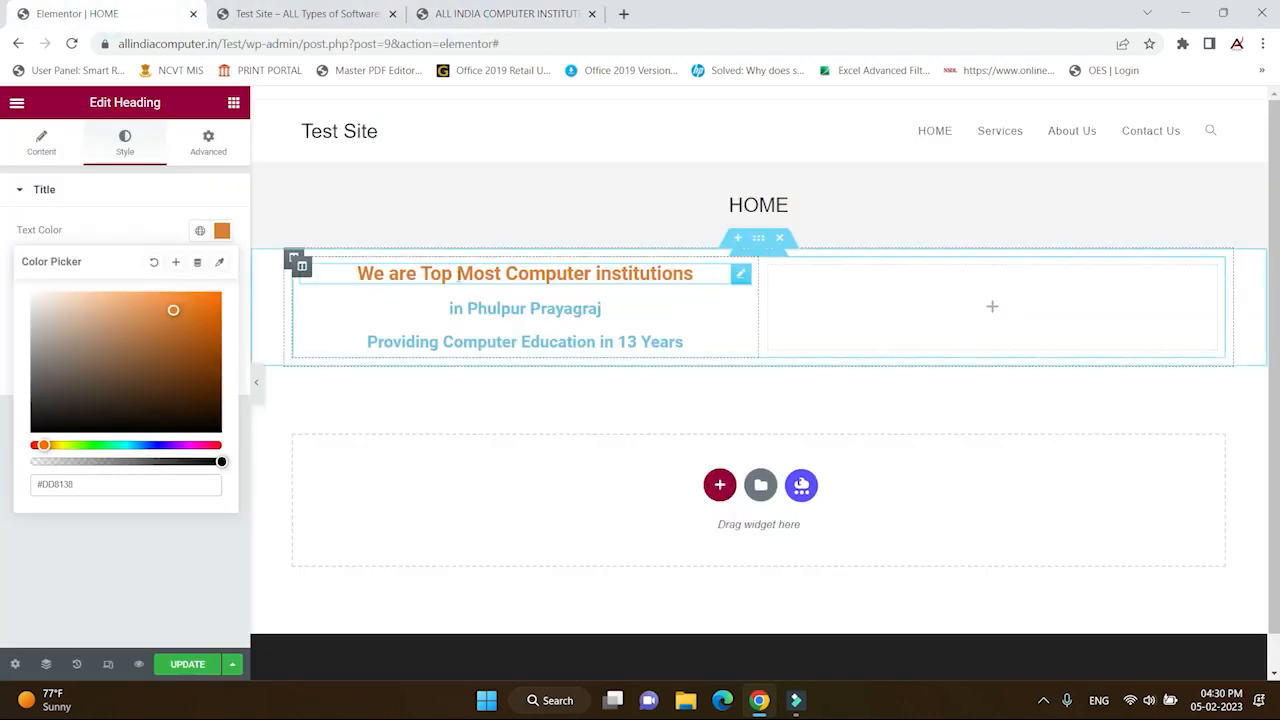
{"action": "left_click", "coordinate": [224, 231]}
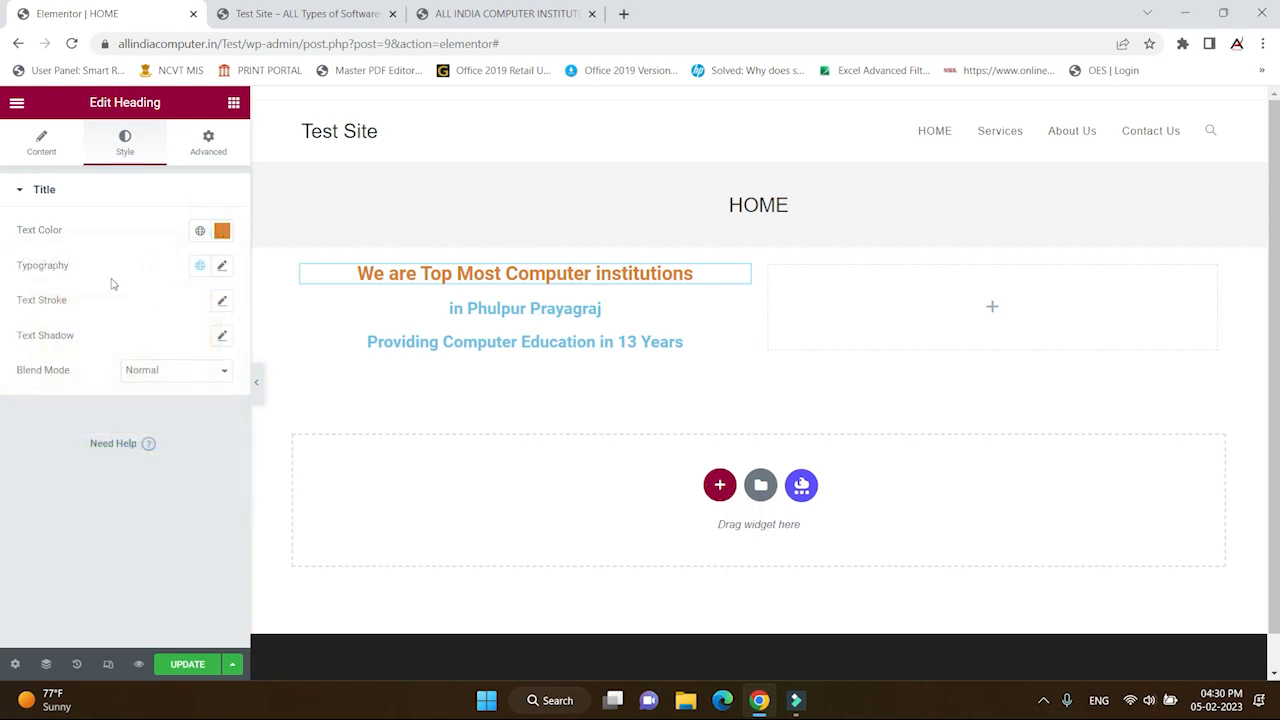
- Try the Secular One font family on the "We are Top Most Computer institutions" heading
{"action": "left_click", "coordinate": [222, 268]}
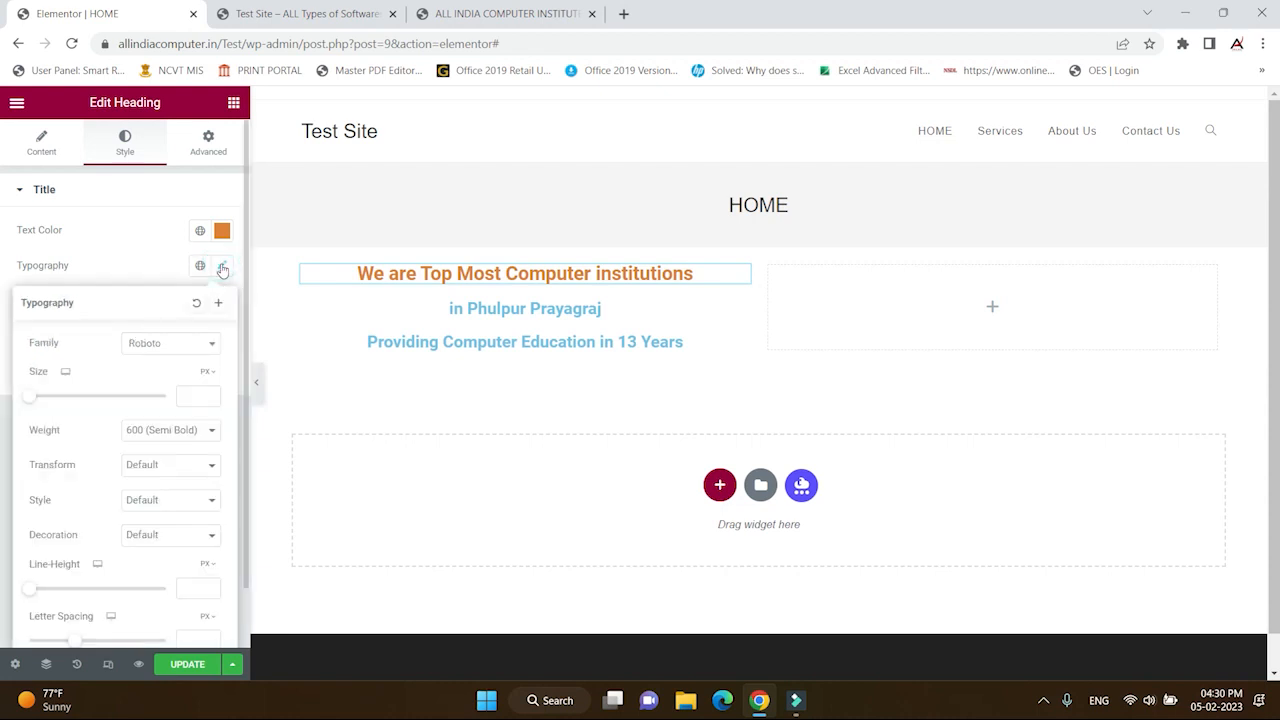
{"action": "left_click", "coordinate": [207, 345]}
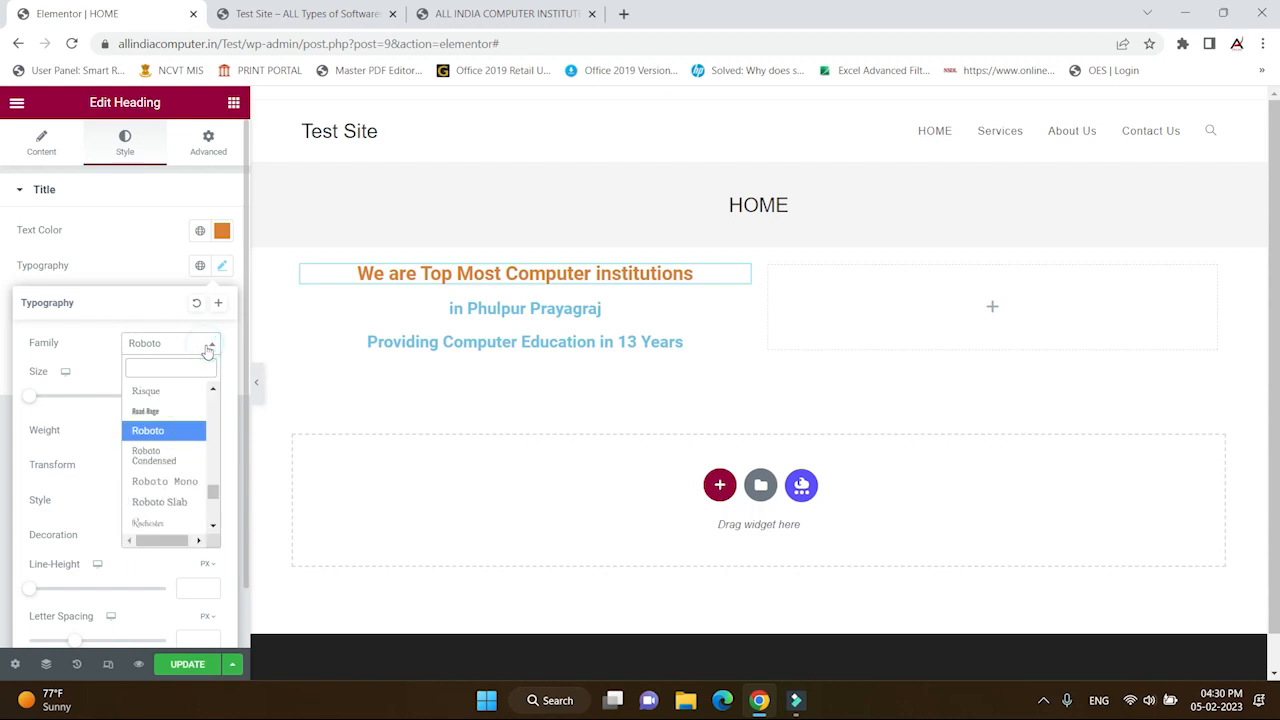
{"action": "scroll", "coordinate": [172, 458], "scroll_direction": "down", "scroll_amount": 2}
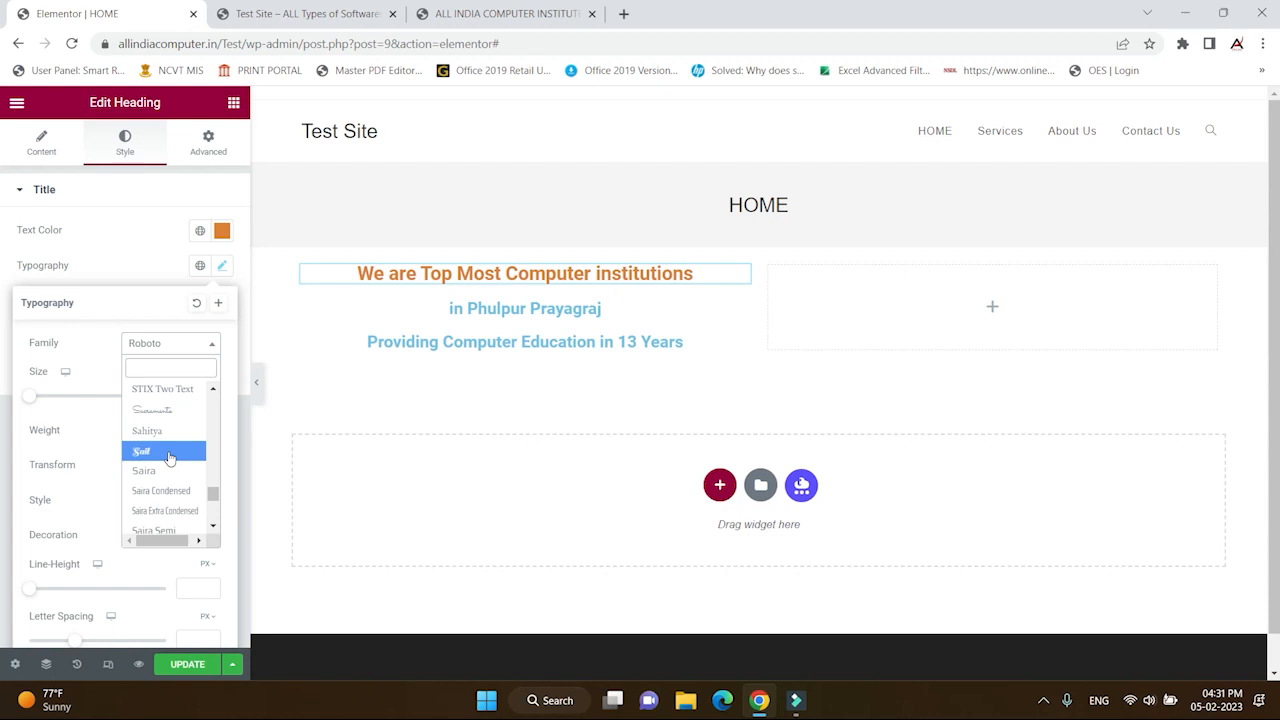
{"action": "scroll", "coordinate": [170, 456], "scroll_direction": "down", "scroll_amount": 1}
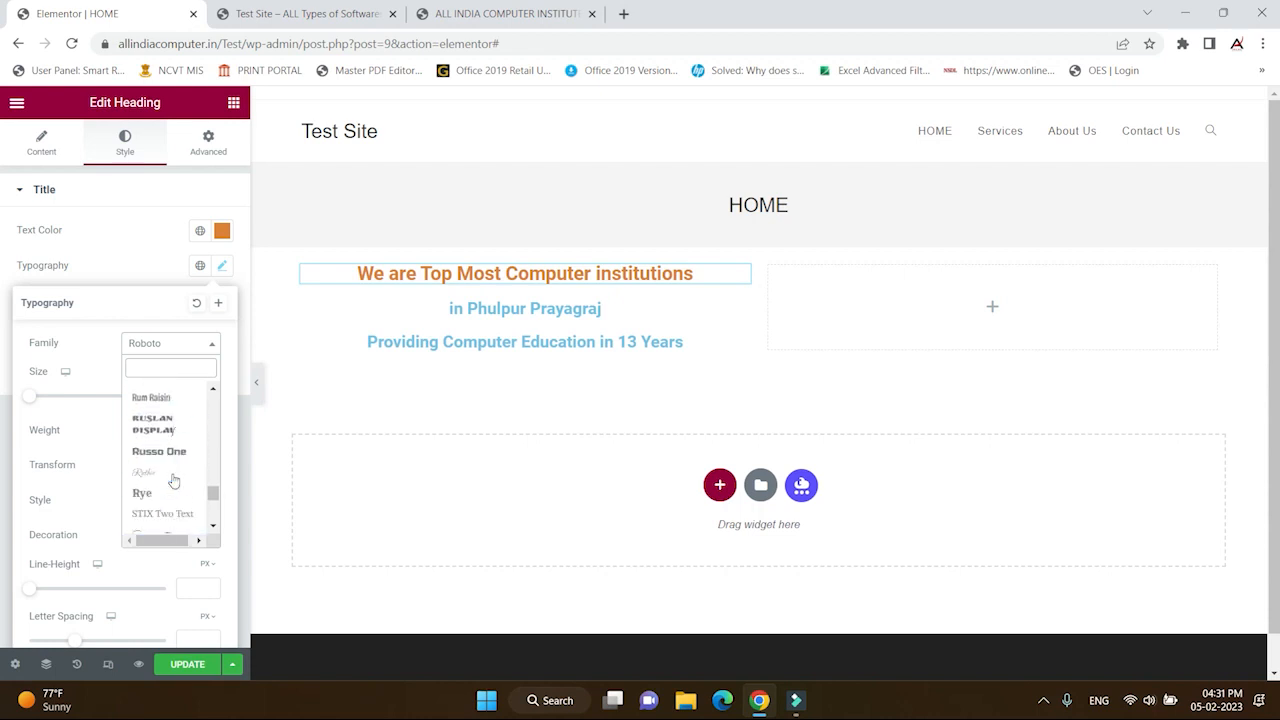
{"action": "scroll", "coordinate": [173, 478], "scroll_direction": "down", "scroll_amount": 2}
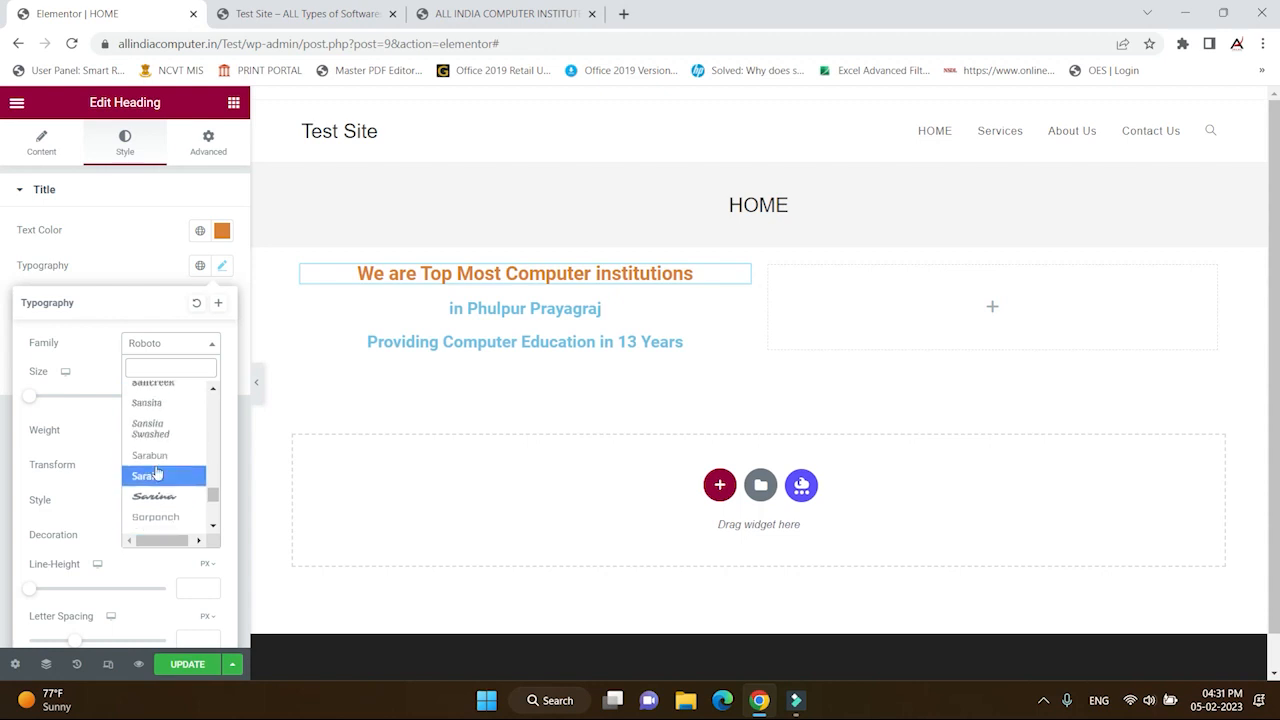
{"action": "scroll", "coordinate": [157, 474], "scroll_direction": "down", "scroll_amount": 2}
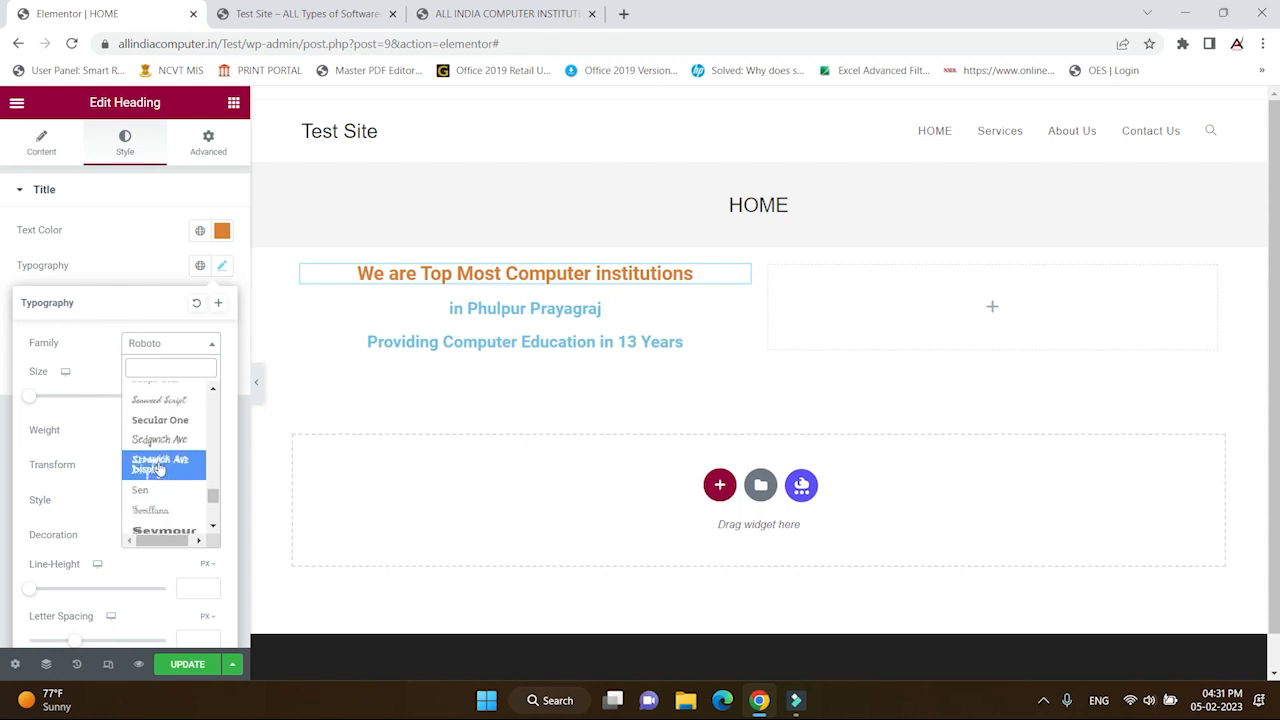
{"action": "left_click", "coordinate": [160, 420]}
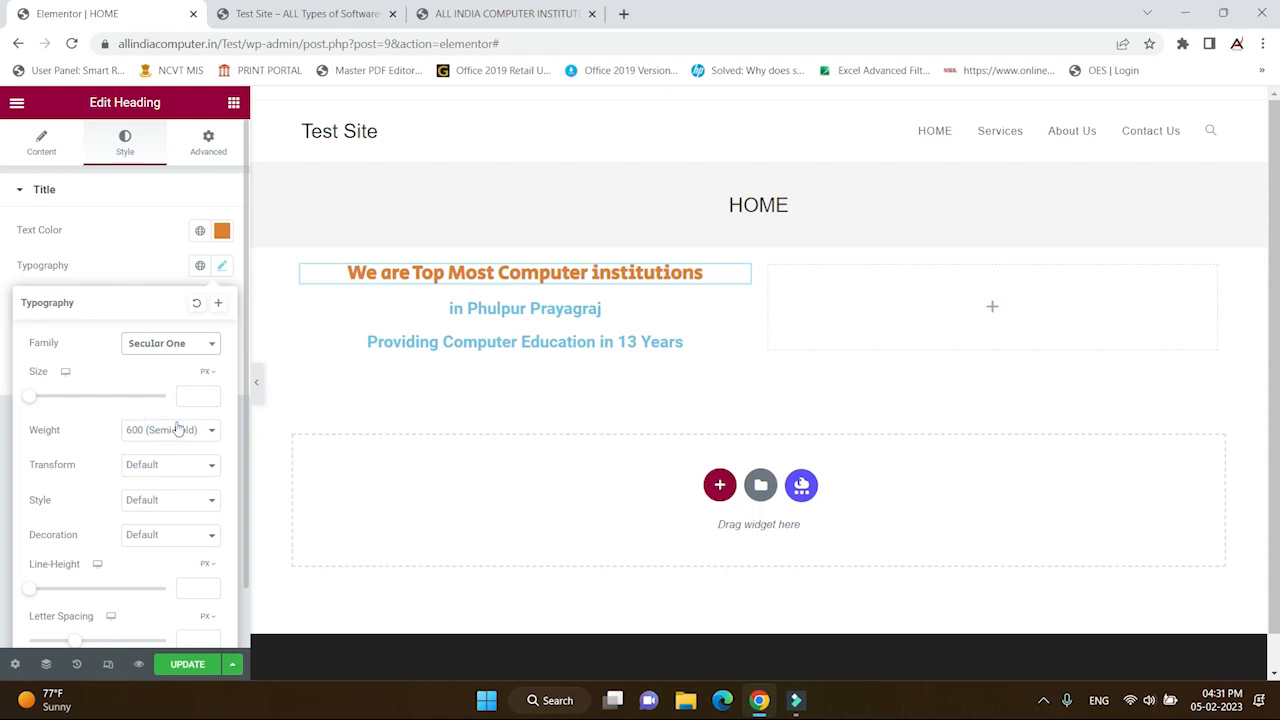
- Try the Sansita and Russo One font families on the "We are Top Most Computer institutions" heading
{"action": "left_click", "coordinate": [186, 343]}
{"action": "scroll", "coordinate": [175, 440], "scroll_direction": "down", "scroll_amount": 2}
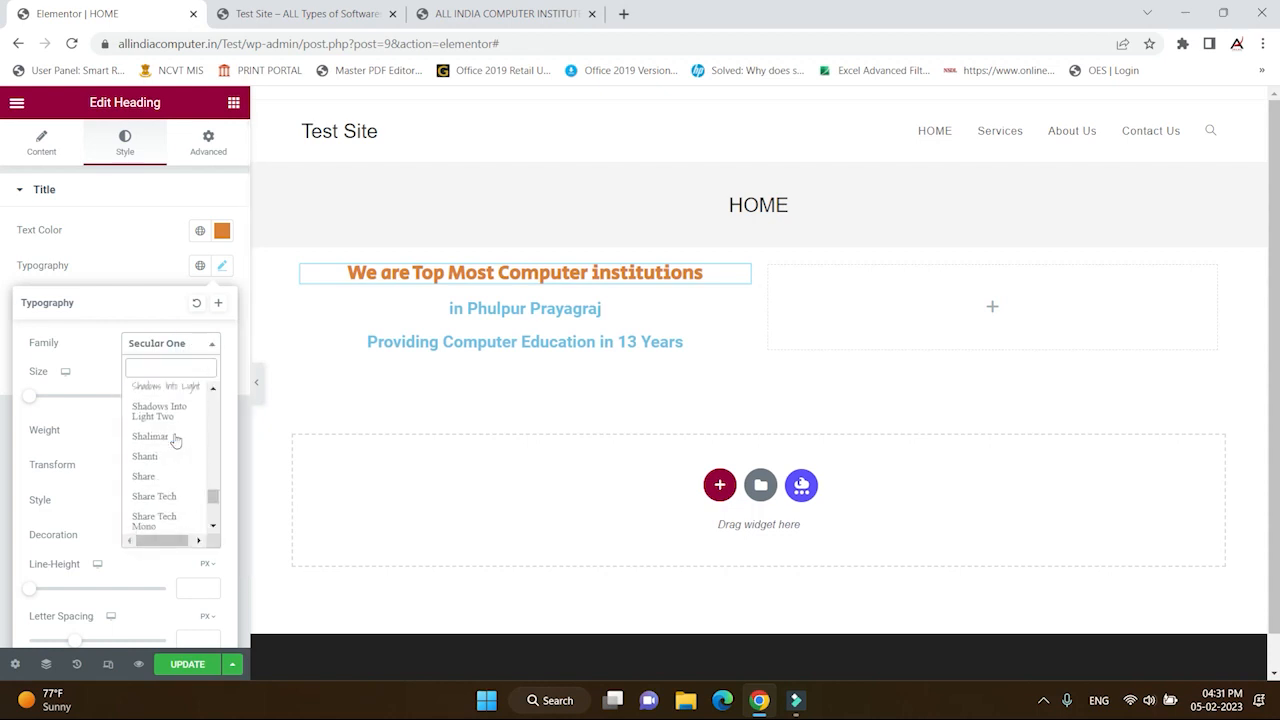
{"action": "scroll", "coordinate": [175, 500], "scroll_direction": "up", "scroll_amount": 5}
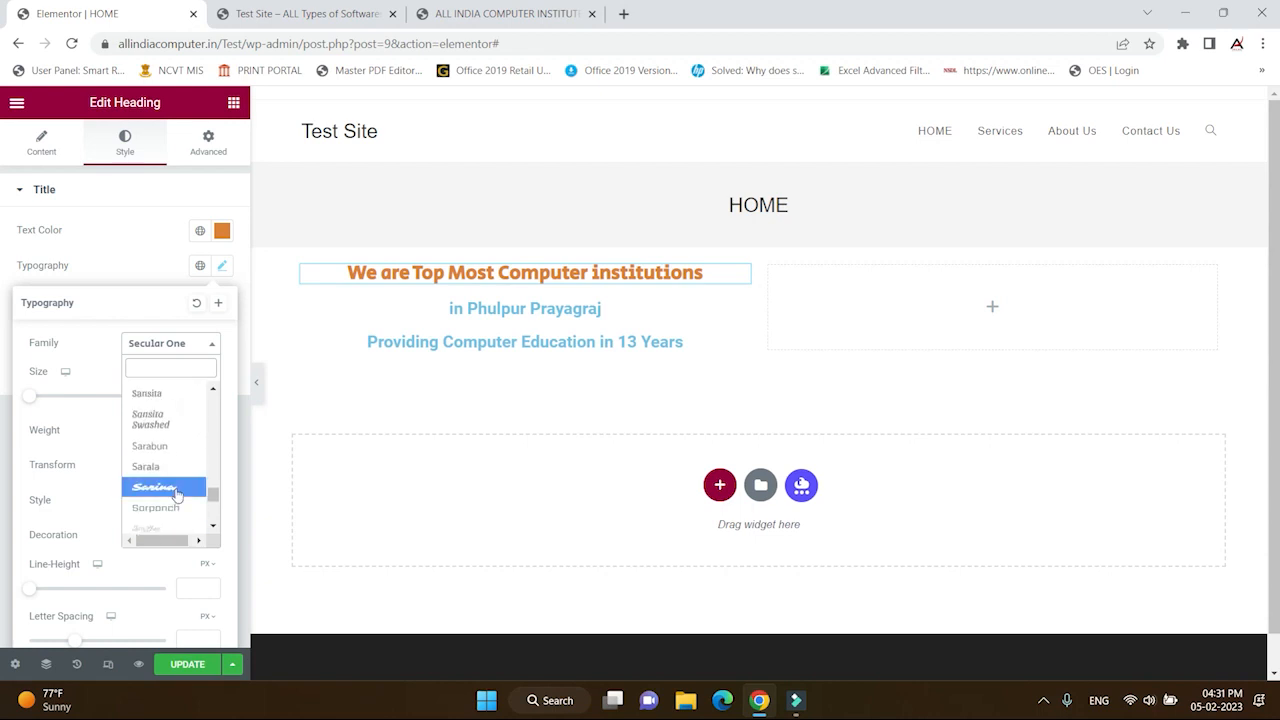
{"action": "left_click", "coordinate": [148, 394]}
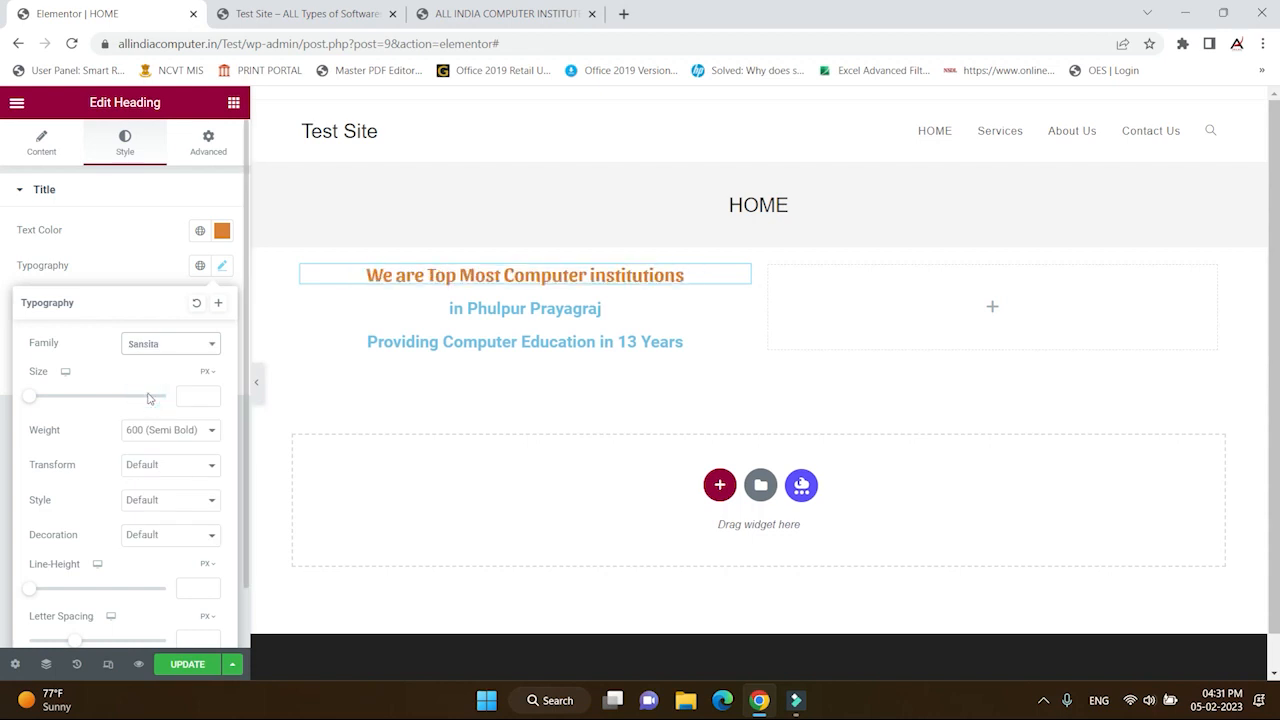
{"action": "left_click", "coordinate": [180, 350]}
{"action": "scroll", "coordinate": [166, 434], "scroll_direction": "up", "scroll_amount": 2}
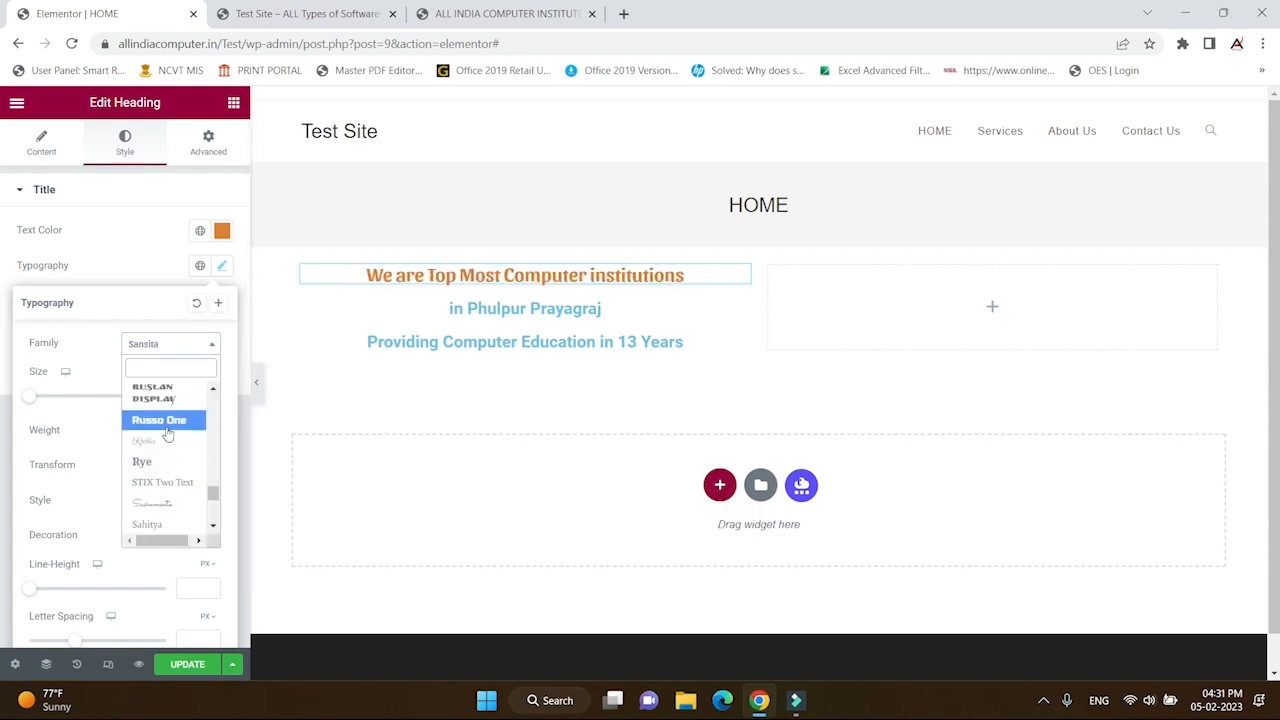
{"action": "left_click", "coordinate": [165, 421]}
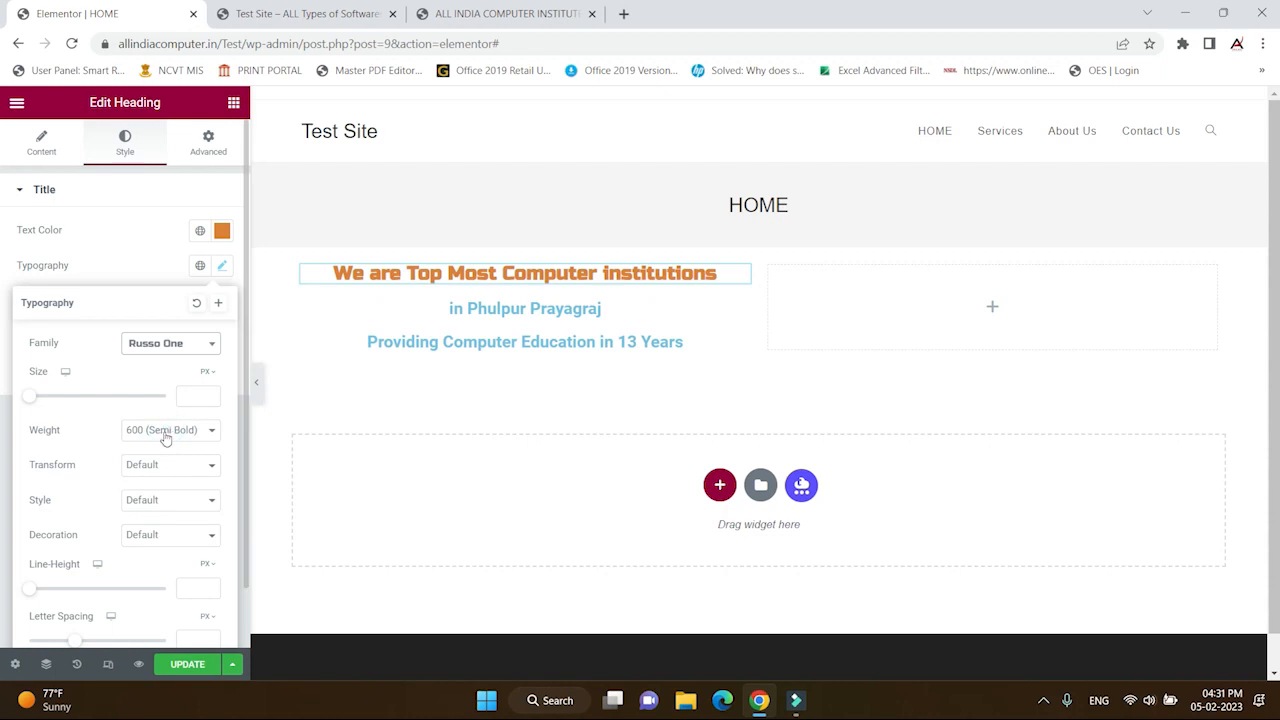
- Try the Roboto Mono and Revalia font families on the "We are Top Most Computer institutions" heading
{"action": "left_click", "coordinate": [178, 345]}
{"action": "scroll", "coordinate": [163, 437], "scroll_direction": "up", "scroll_amount": 3}
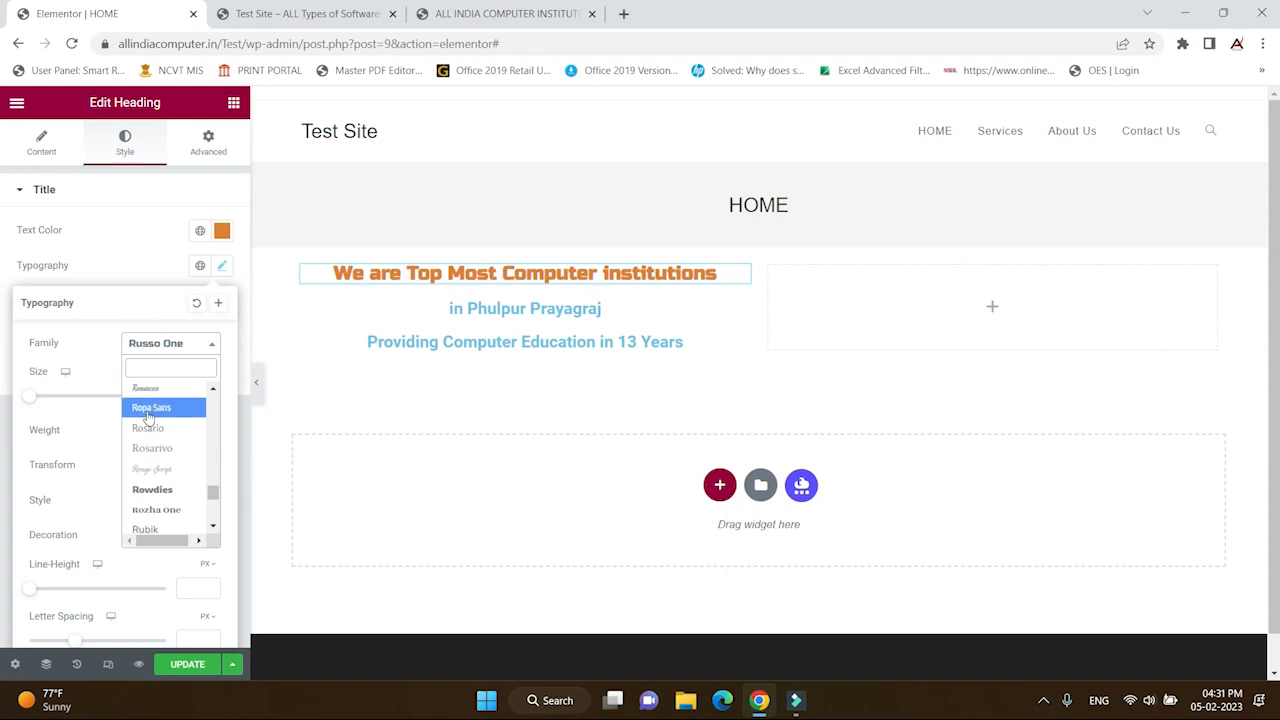
{"action": "scroll", "coordinate": [148, 418], "scroll_direction": "up", "scroll_amount": 2}
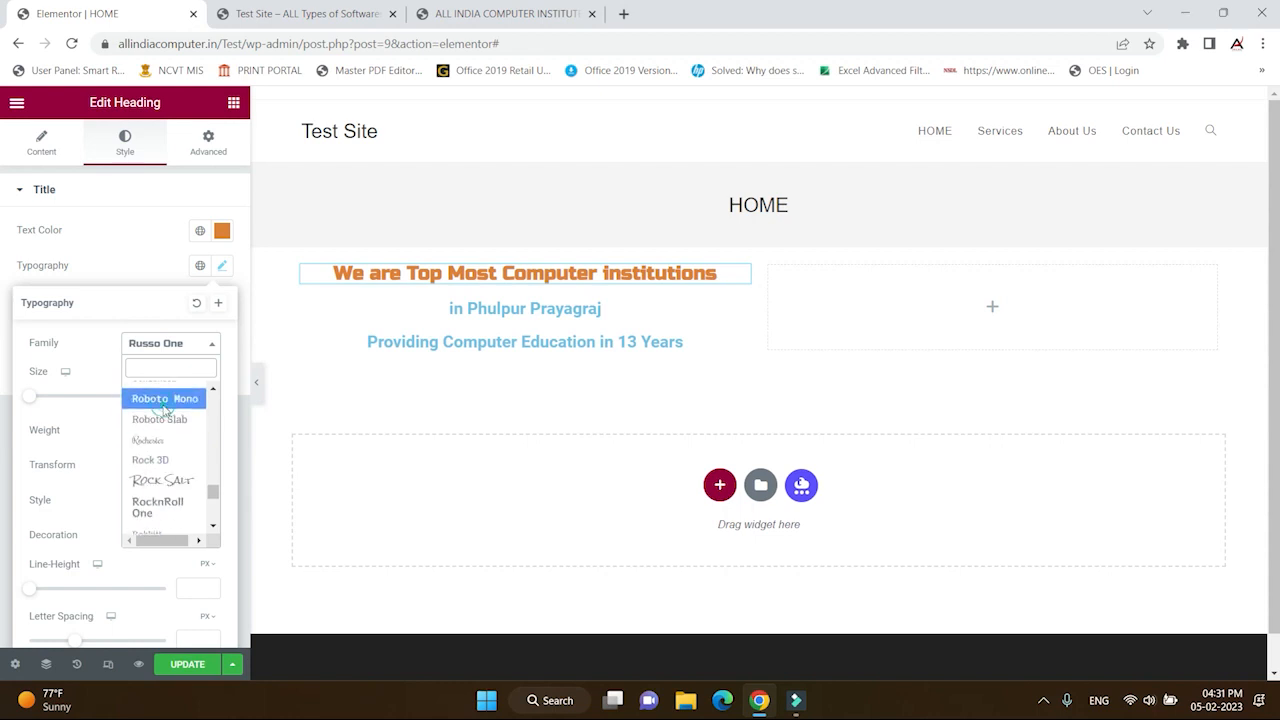
{"action": "left_click", "coordinate": [164, 400]}
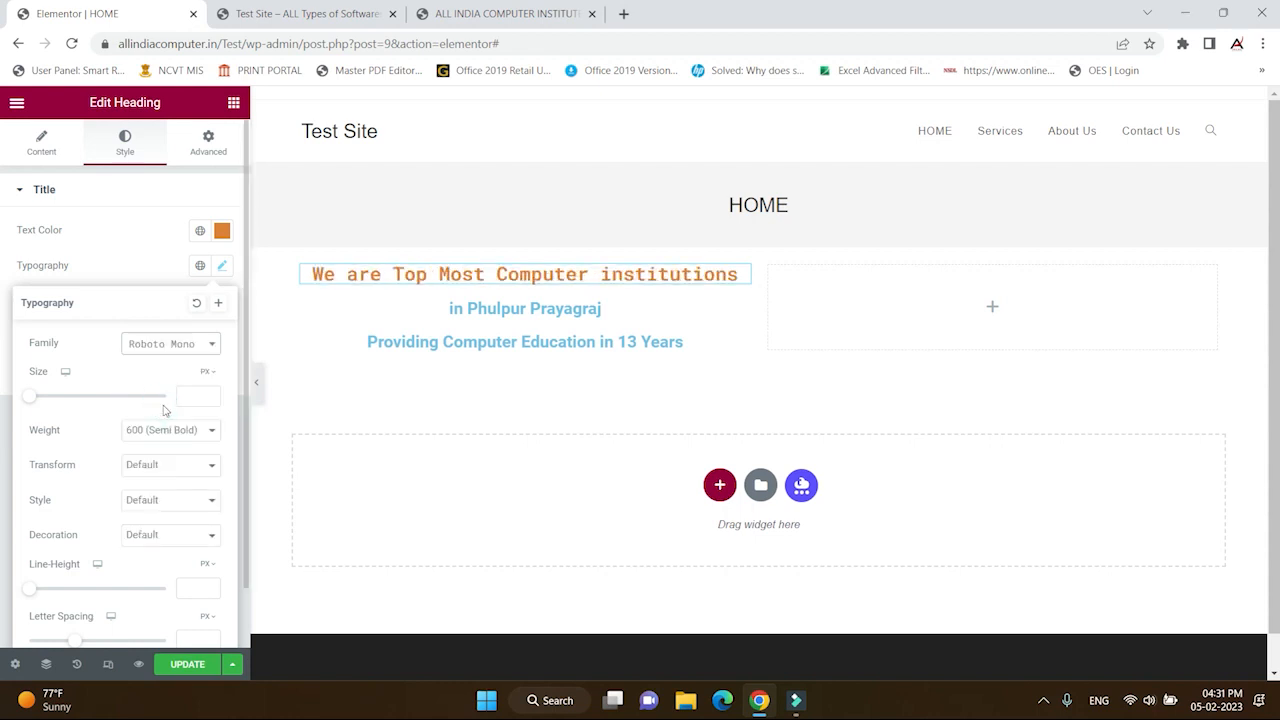
{"action": "left_click", "coordinate": [171, 345]}
{"action": "scroll", "coordinate": [175, 430], "scroll_direction": "up", "scroll_amount": 4}
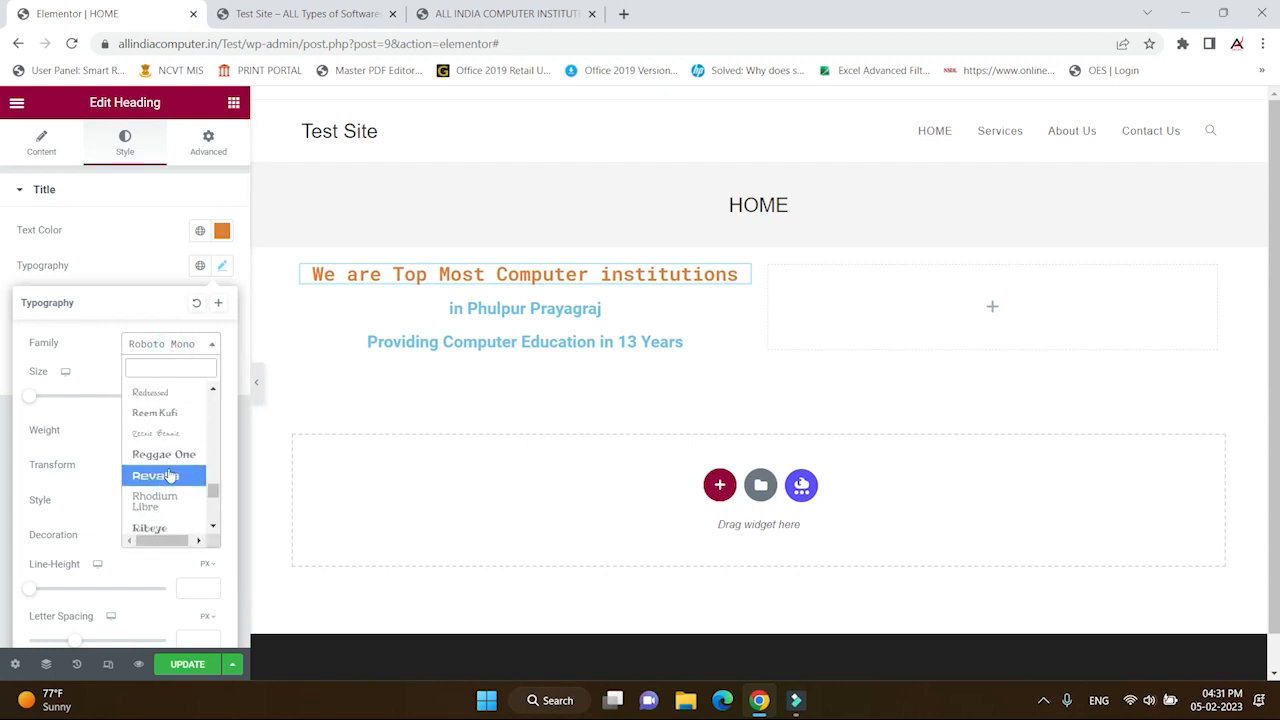
{"action": "left_click", "coordinate": [157, 476]}
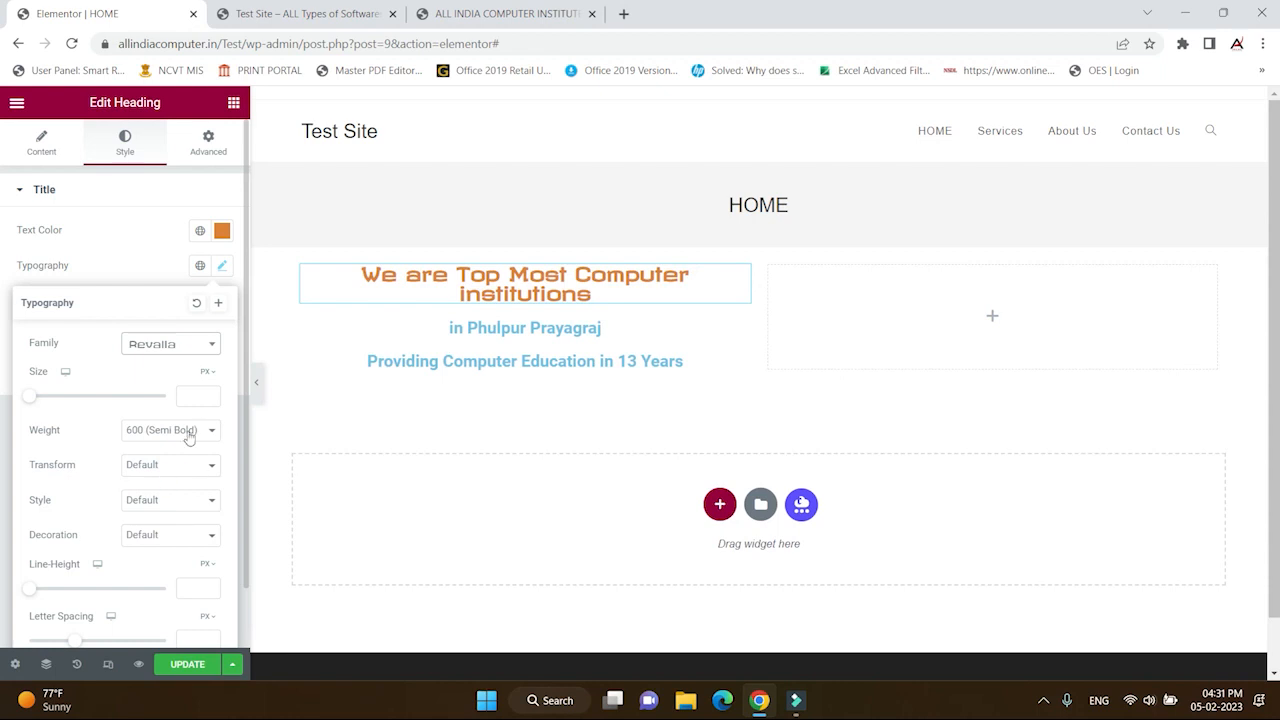
- Set the font family of the "We are Top Most Computer institutions" heading to Faustina
{"action": "left_click", "coordinate": [173, 345]}
{"action": "scroll", "coordinate": [171, 430], "scroll_direction": "up", "scroll_amount": 4}
{"action": "scroll", "coordinate": [168, 420], "scroll_direction": "up", "scroll_amount": 3}
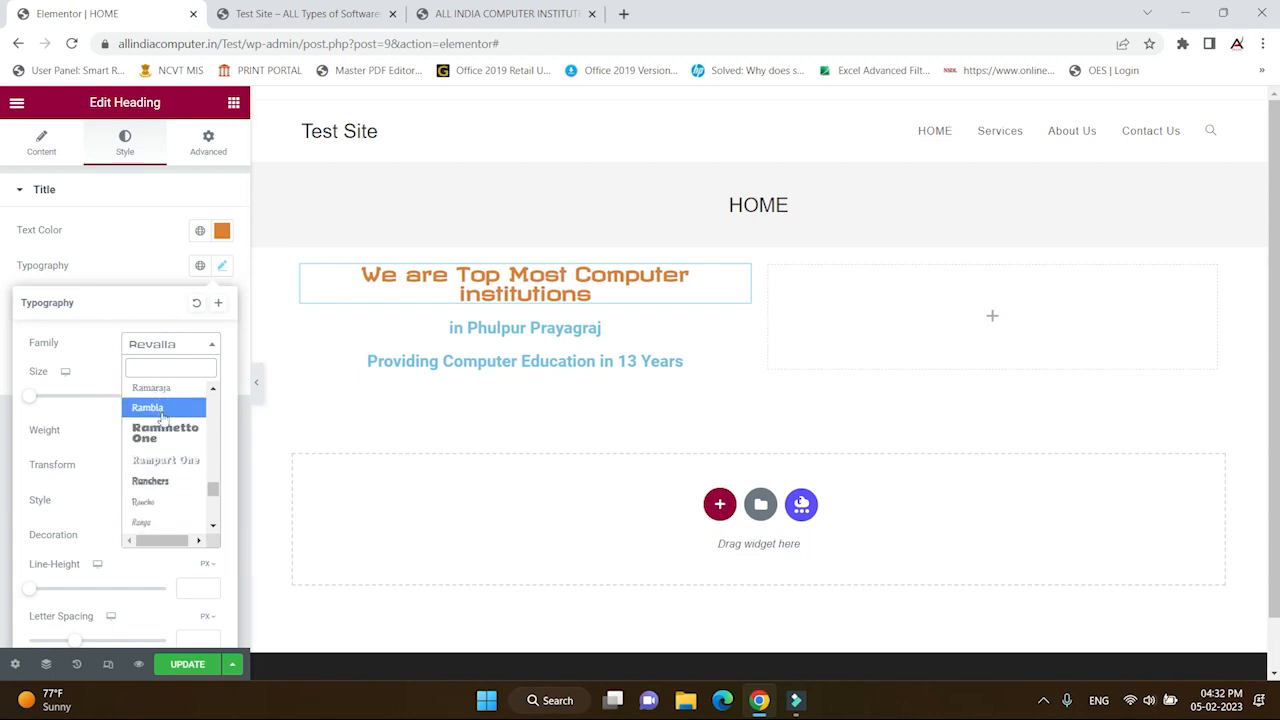
{"action": "scroll", "coordinate": [165, 470], "scroll_direction": "up", "scroll_amount": 2}
{"action": "scroll", "coordinate": [176, 452], "scroll_direction": "up", "scroll_amount": 4}
{"action": "scroll", "coordinate": [175, 455], "scroll_direction": "up", "scroll_amount": 1}
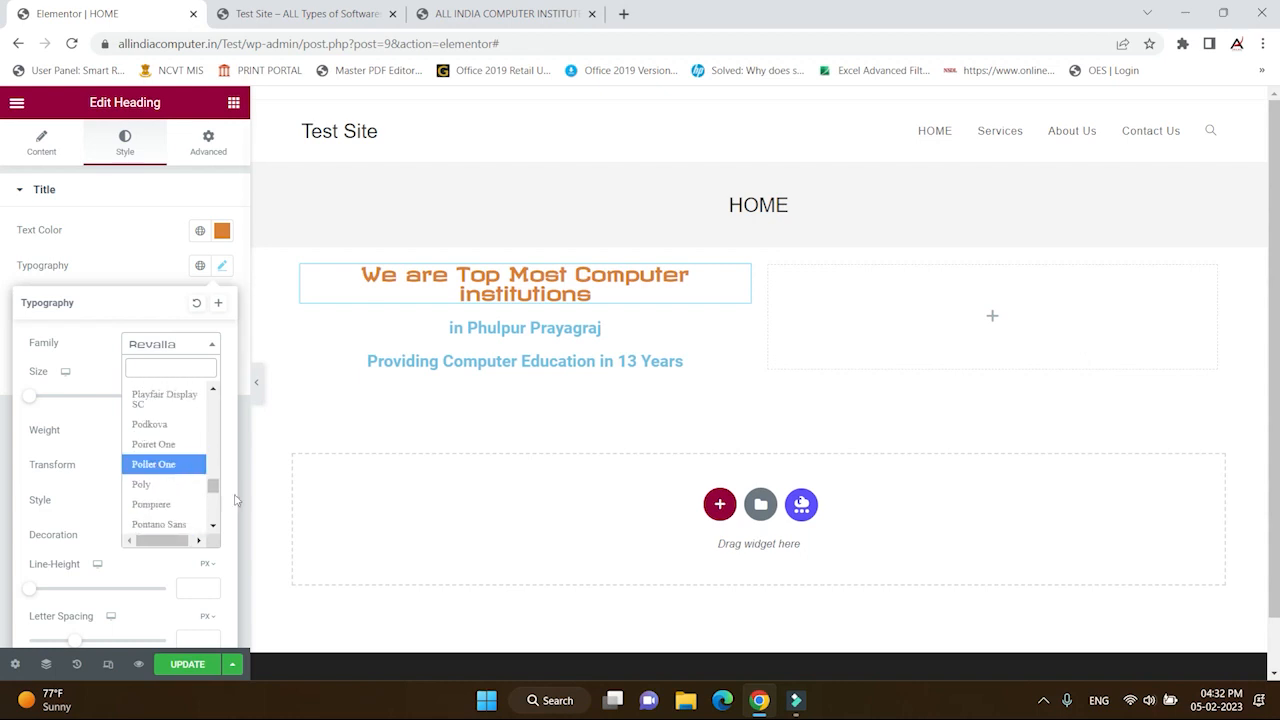
{"action": "left_click_drag", "start_coordinate": [213, 486], "coordinate": [208, 422]}
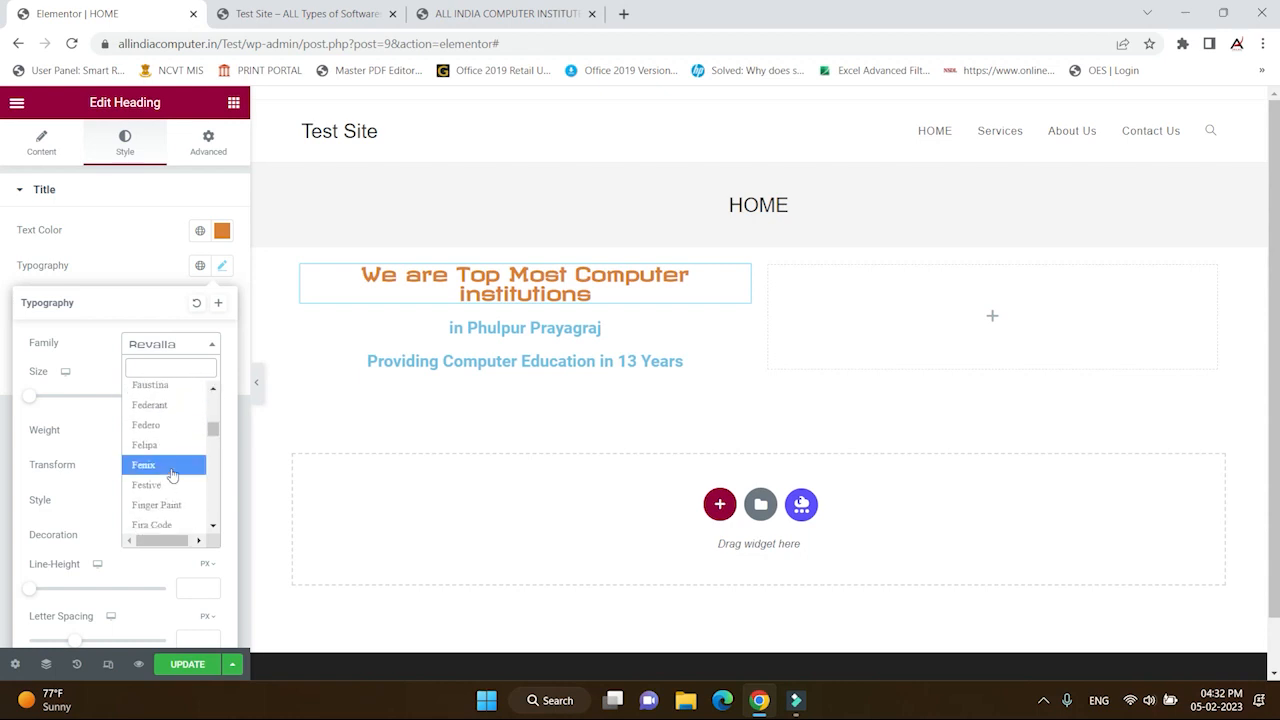
{"action": "left_click", "coordinate": [166, 389]}
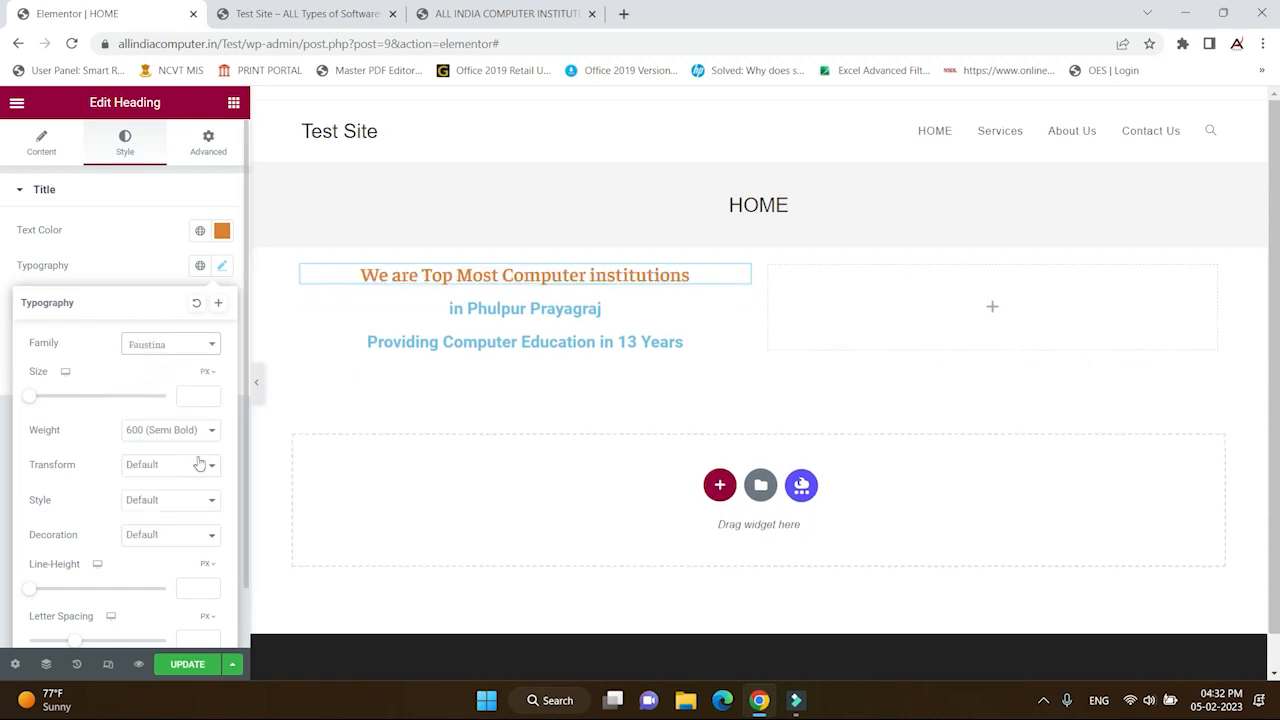
- Try the Gelasio font family on the "We are Top Most Computer institutions" heading
{"action": "left_click", "coordinate": [194, 354]}
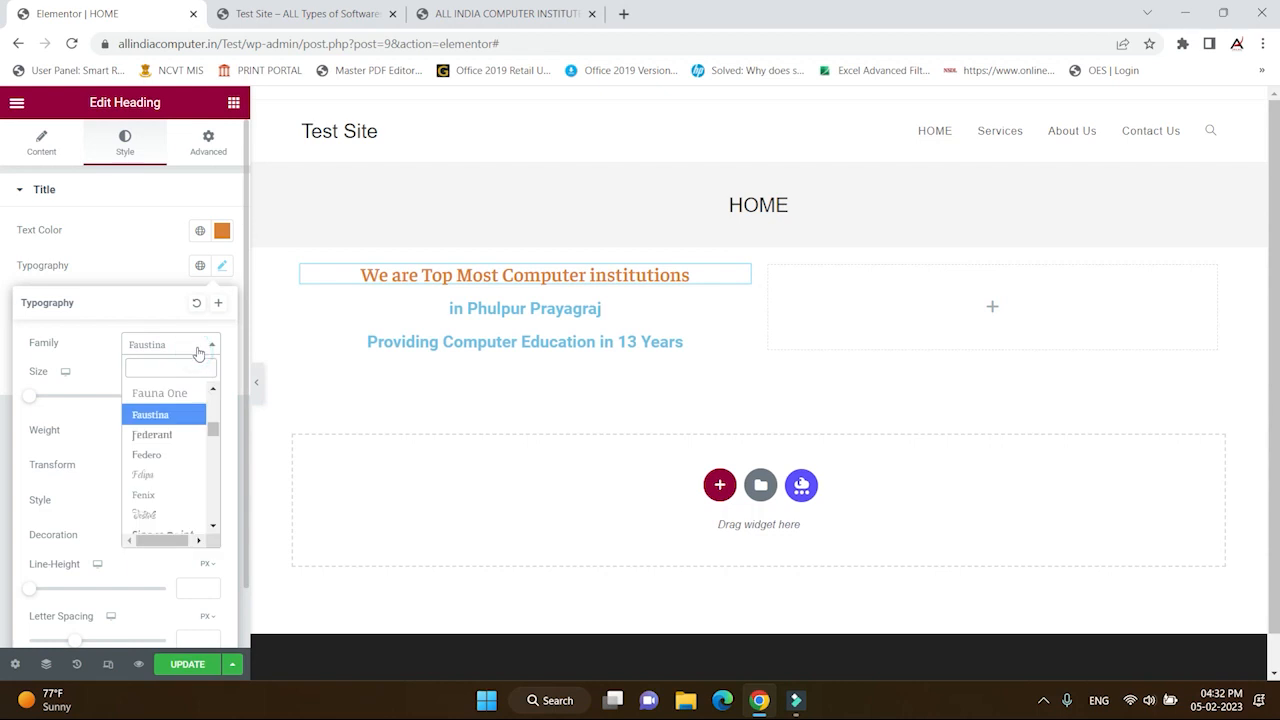
{"action": "scroll", "coordinate": [165, 475], "scroll_direction": "down", "scroll_amount": 2}
{"action": "scroll", "coordinate": [165, 485], "scroll_direction": "down", "scroll_amount": 5}
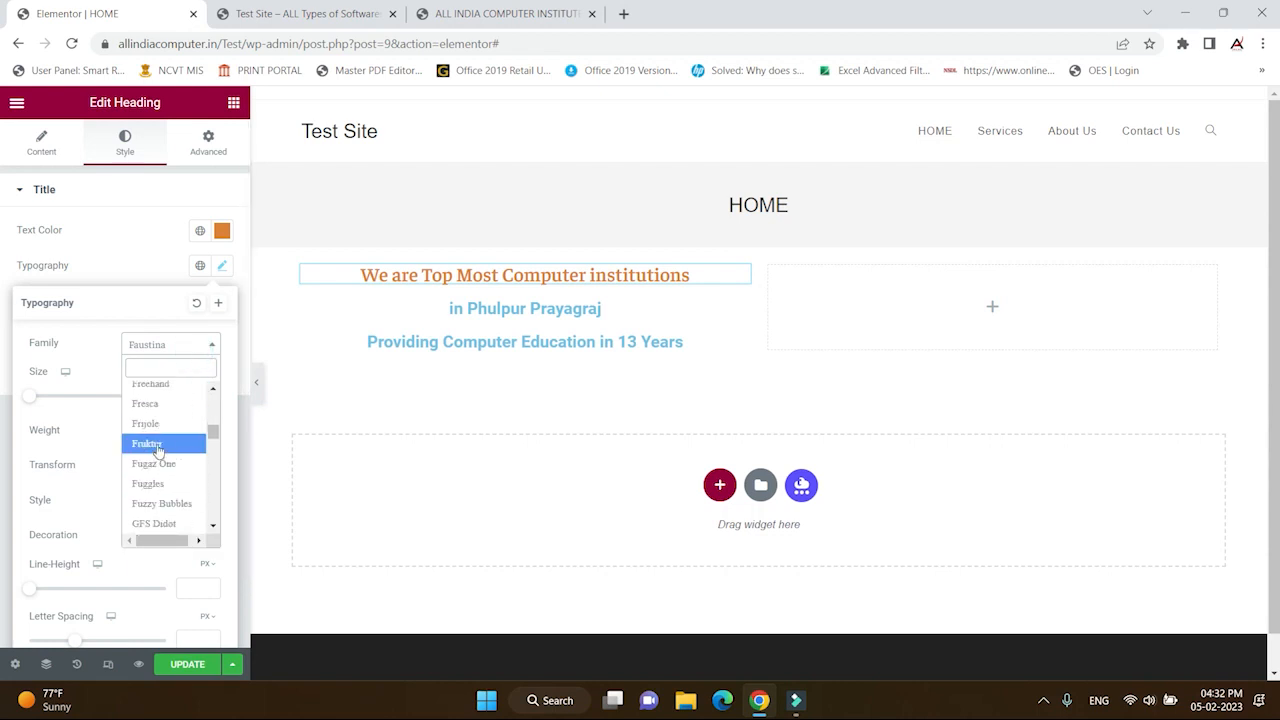
{"action": "scroll", "coordinate": [157, 440], "scroll_direction": "down", "scroll_amount": 3}
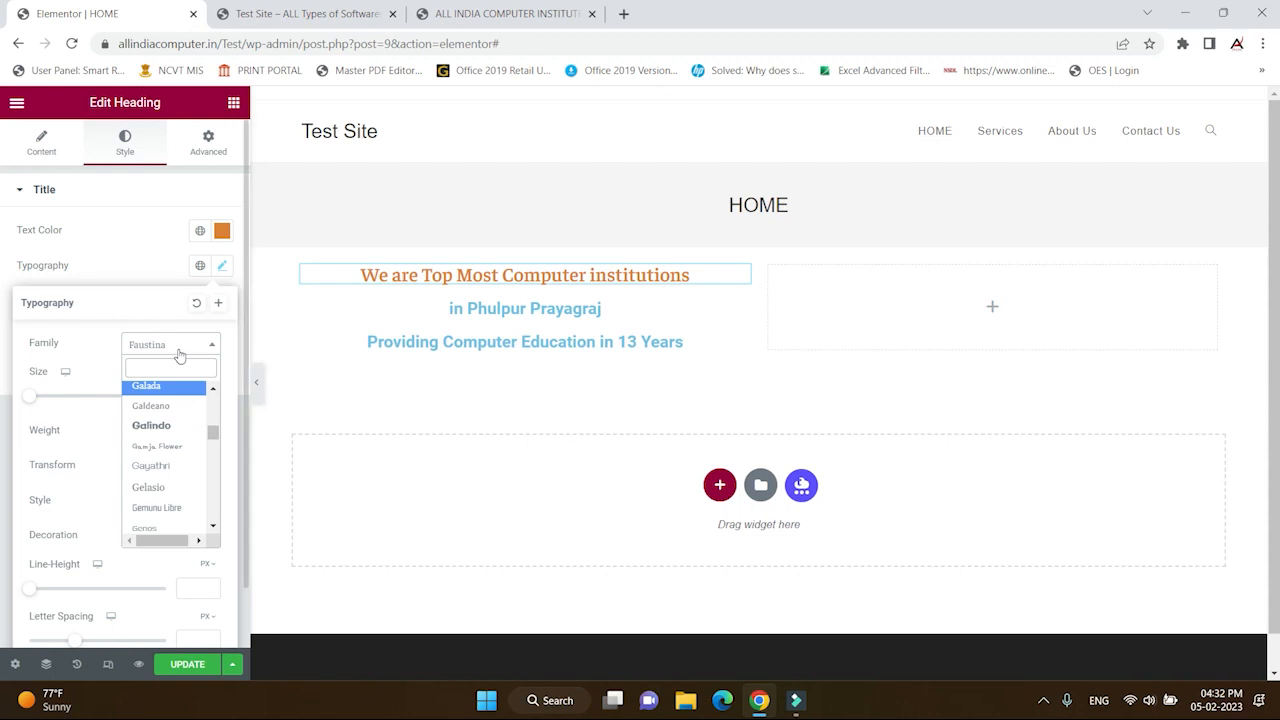
{"action": "left_click", "coordinate": [158, 487]}
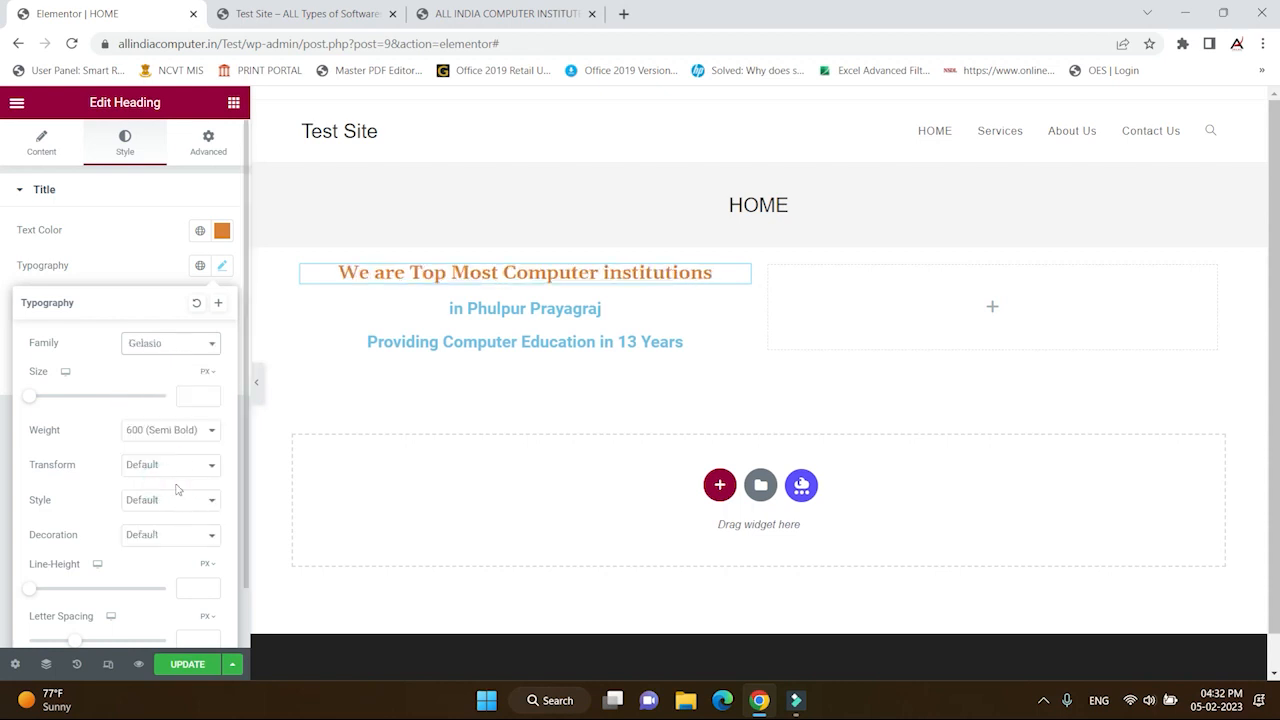
- Try the Gideon Roman font family on the "We are Top Most Computer institutions" heading
{"action": "left_click", "coordinate": [179, 437]}
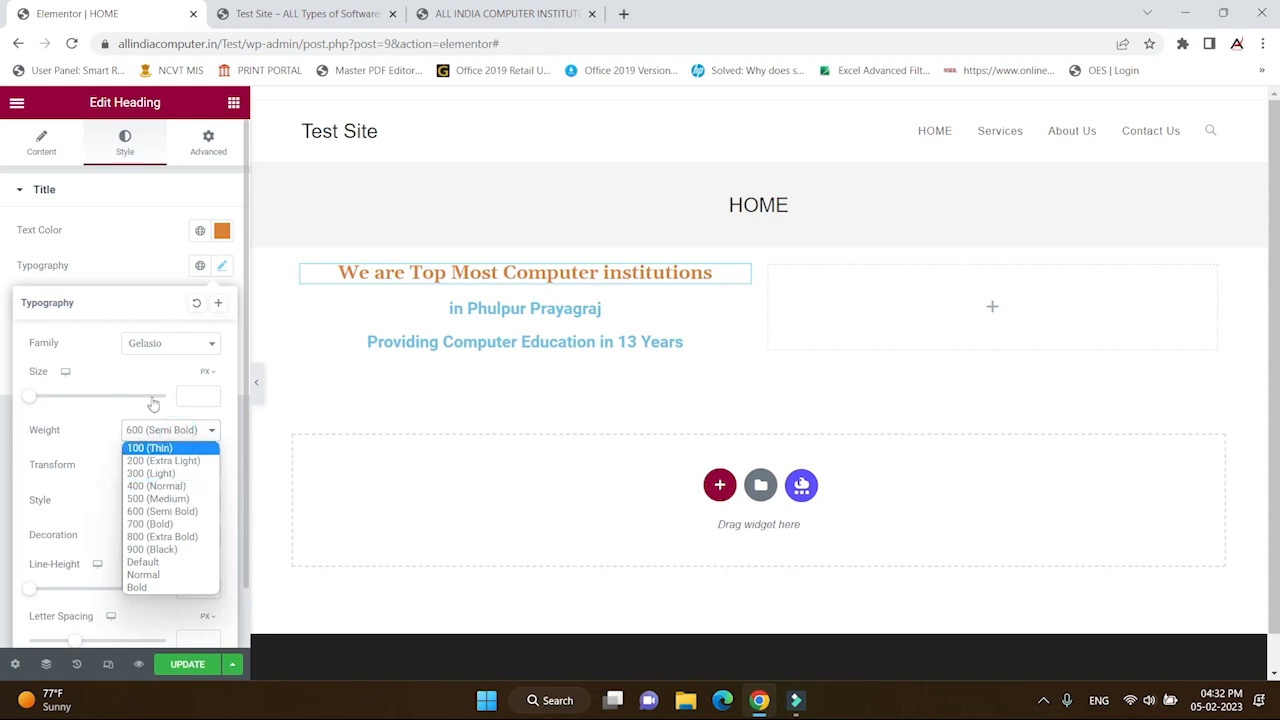
{"action": "left_click", "coordinate": [182, 350]}
{"action": "left_click", "coordinate": [180, 343]}
{"action": "scroll", "coordinate": [155, 470], "scroll_direction": "down", "scroll_amount": 2}
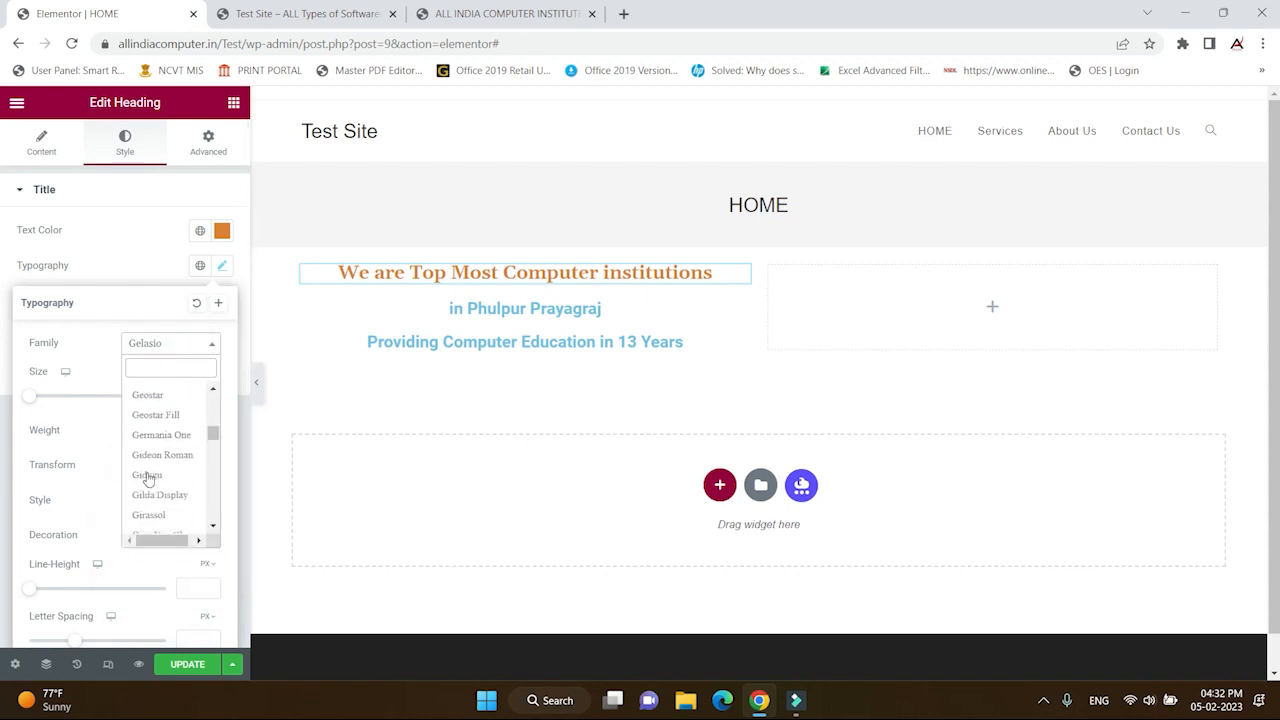
{"action": "left_click", "coordinate": [161, 459]}
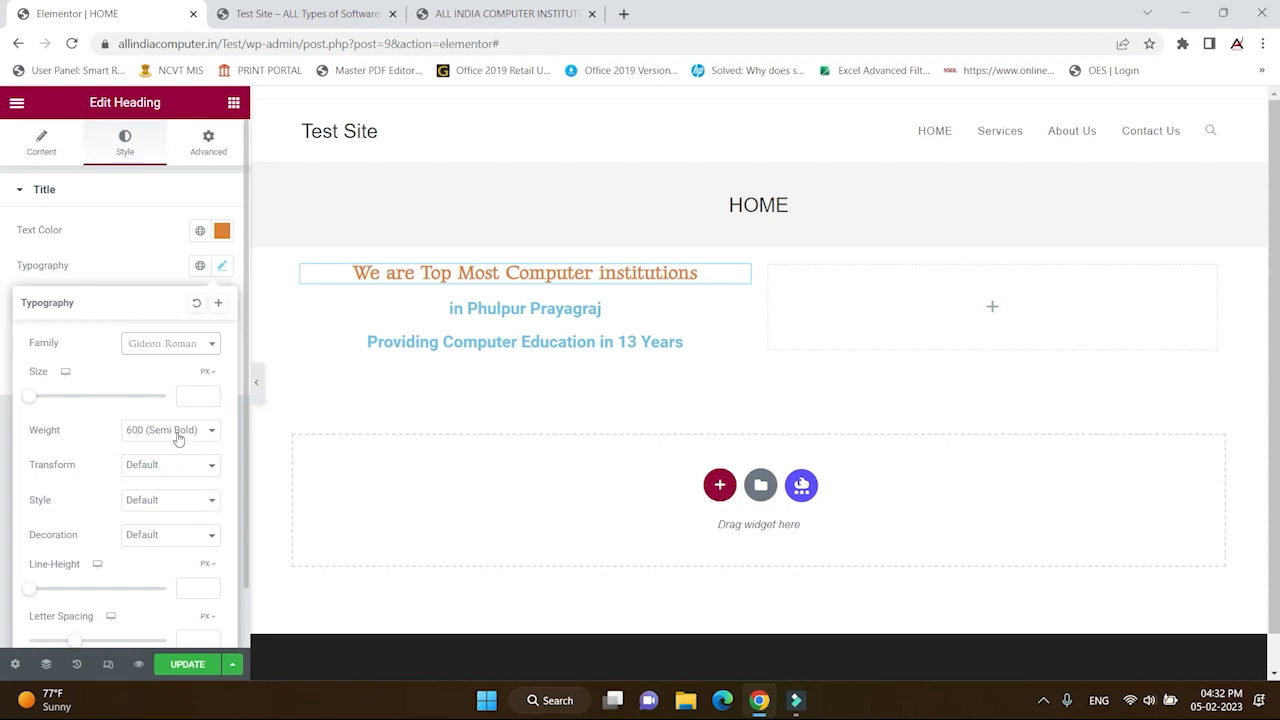
- Set the "We are Top Most Computer institutions" heading to the Girassol font family at a size of 40 px
{"action": "left_click", "coordinate": [206, 344]}
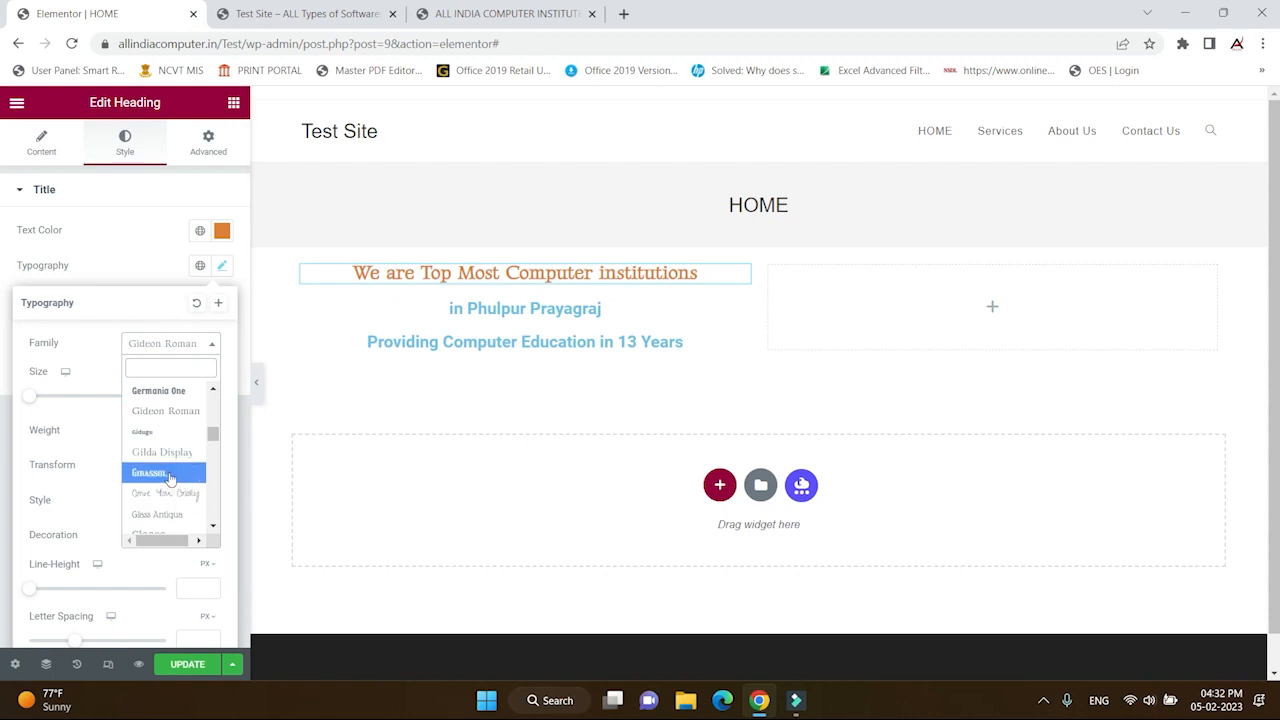
{"action": "left_click", "coordinate": [170, 476]}
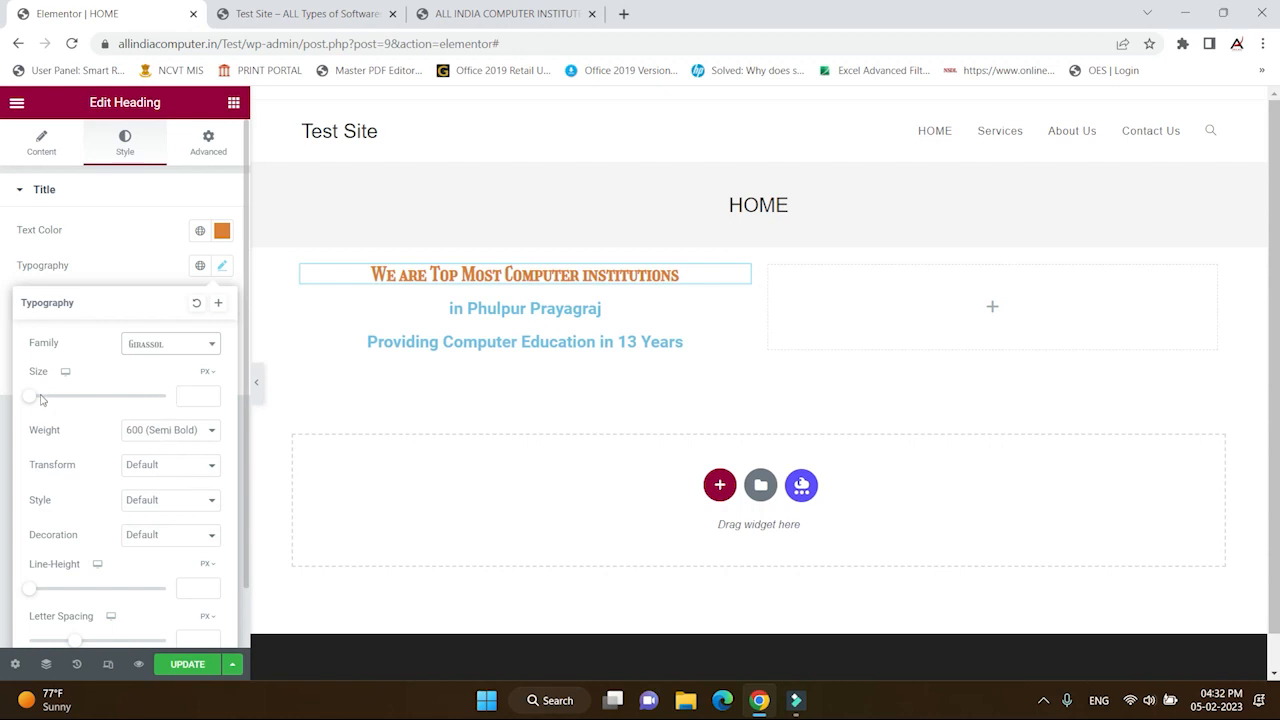
{"action": "left_click_drag", "start_coordinate": [32, 403], "coordinate": [59, 403]}
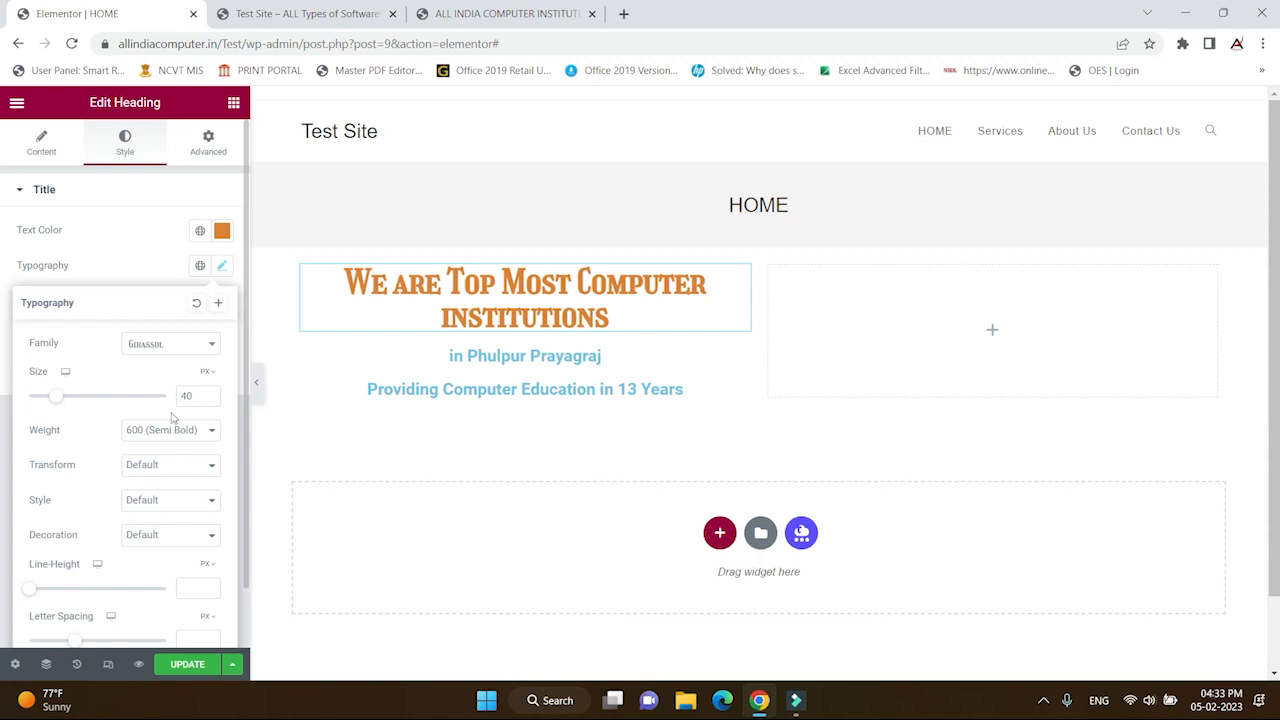
- Try the 700 (Bold) font weight on the heading, settling on 900 (Black)
{"action": "left_click", "coordinate": [158, 440]}
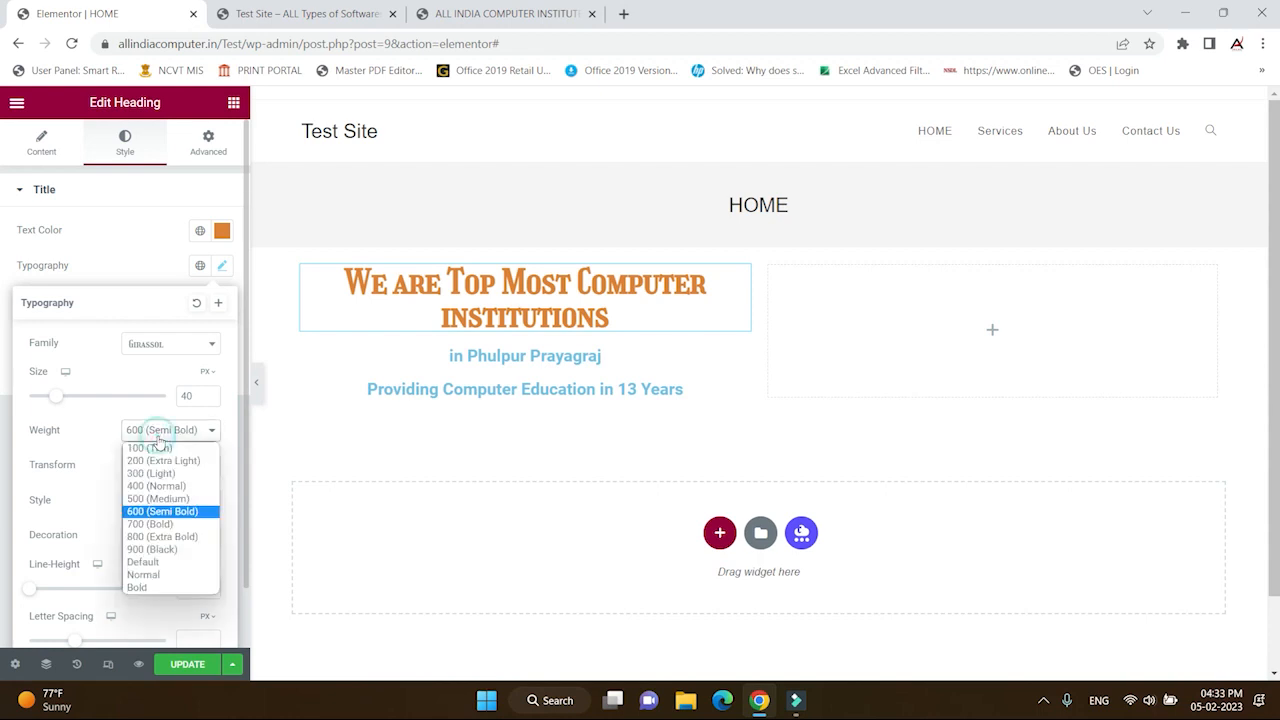
{"action": "left_click", "coordinate": [150, 525]}
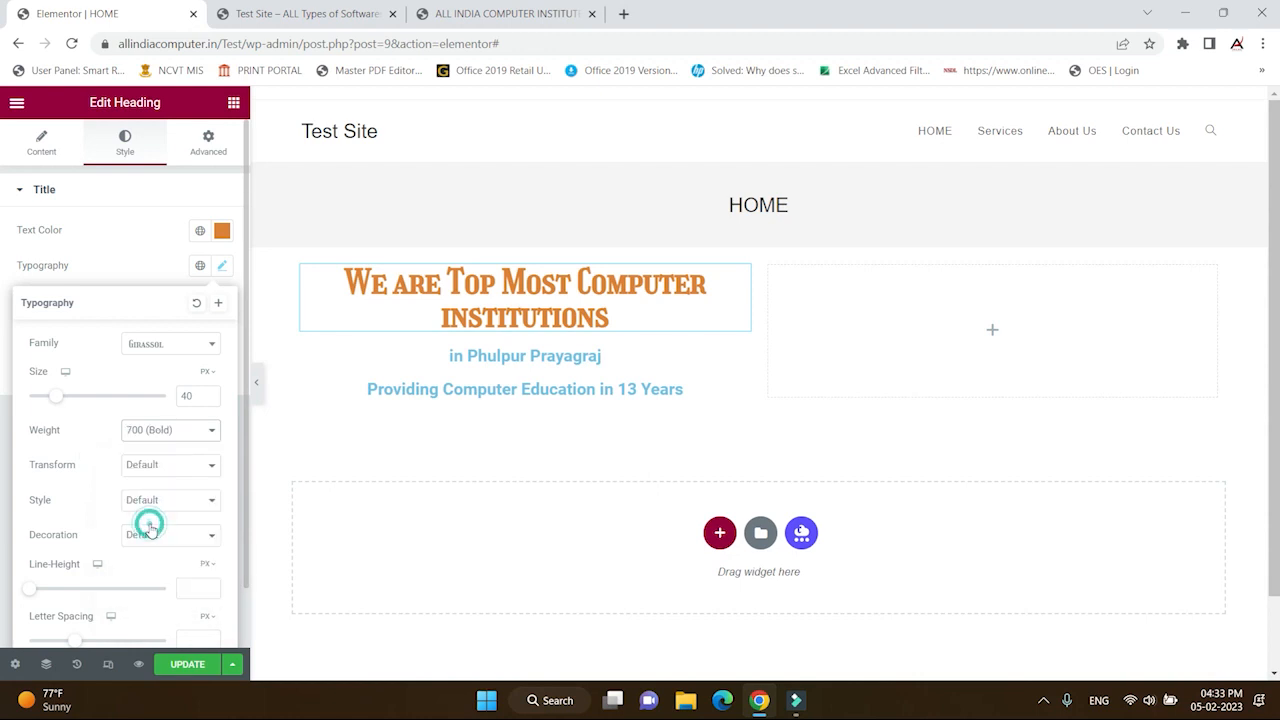
{"action": "left_click", "coordinate": [166, 430]}
{"action": "left_click", "coordinate": [150, 549]}
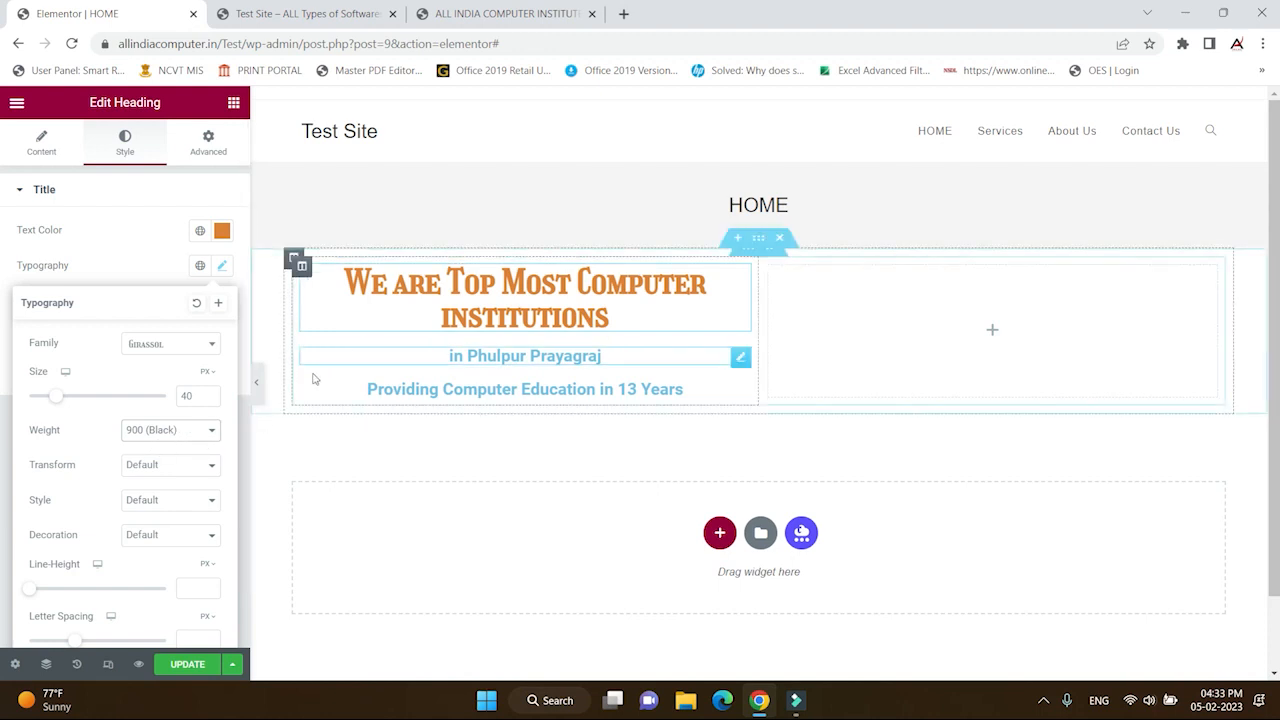
- Try the Uppercase and Lowercase text transforms on the heading, and restore the transform to Default
{"action": "left_click", "coordinate": [145, 468]}
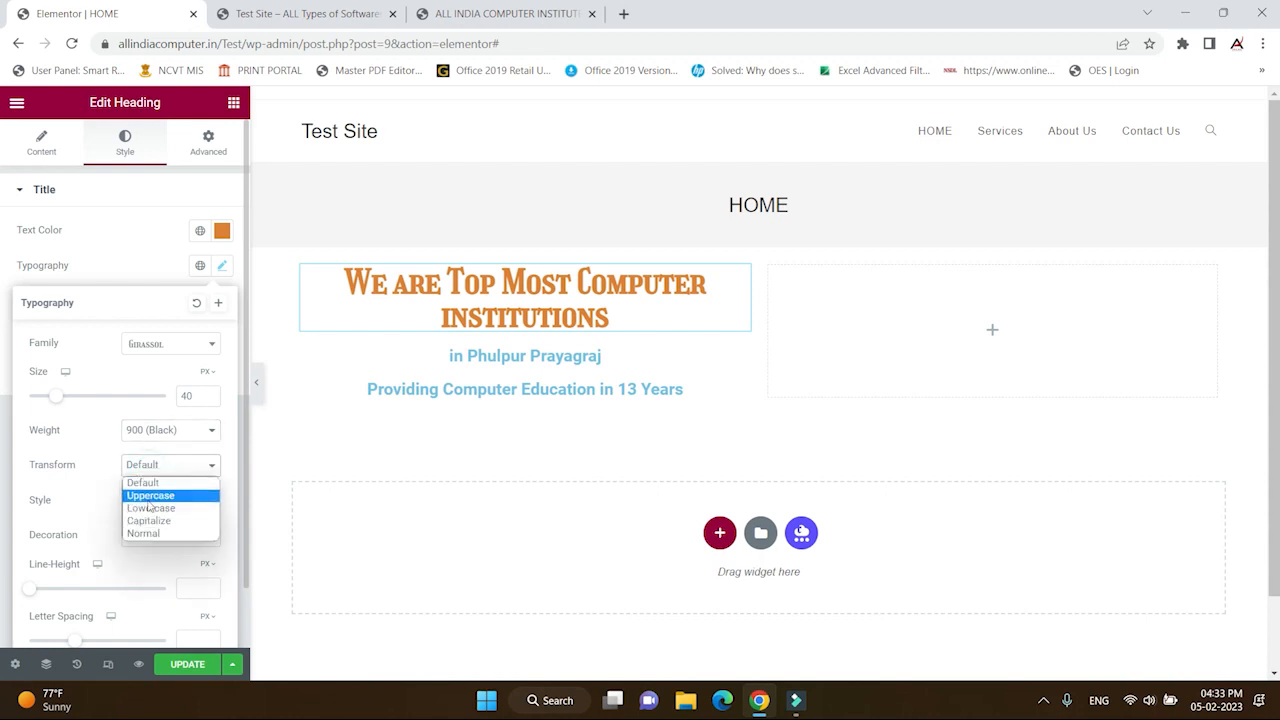
{"action": "left_click", "coordinate": [150, 495]}
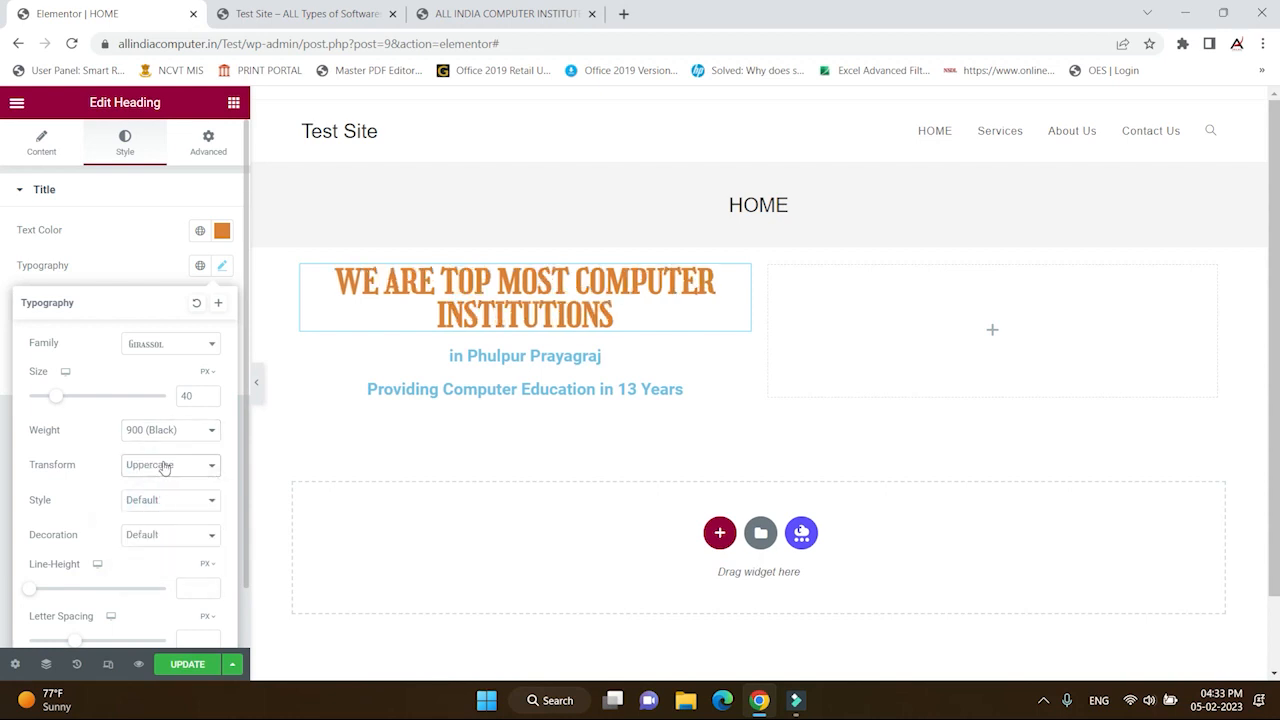
{"action": "left_click", "coordinate": [163, 467]}
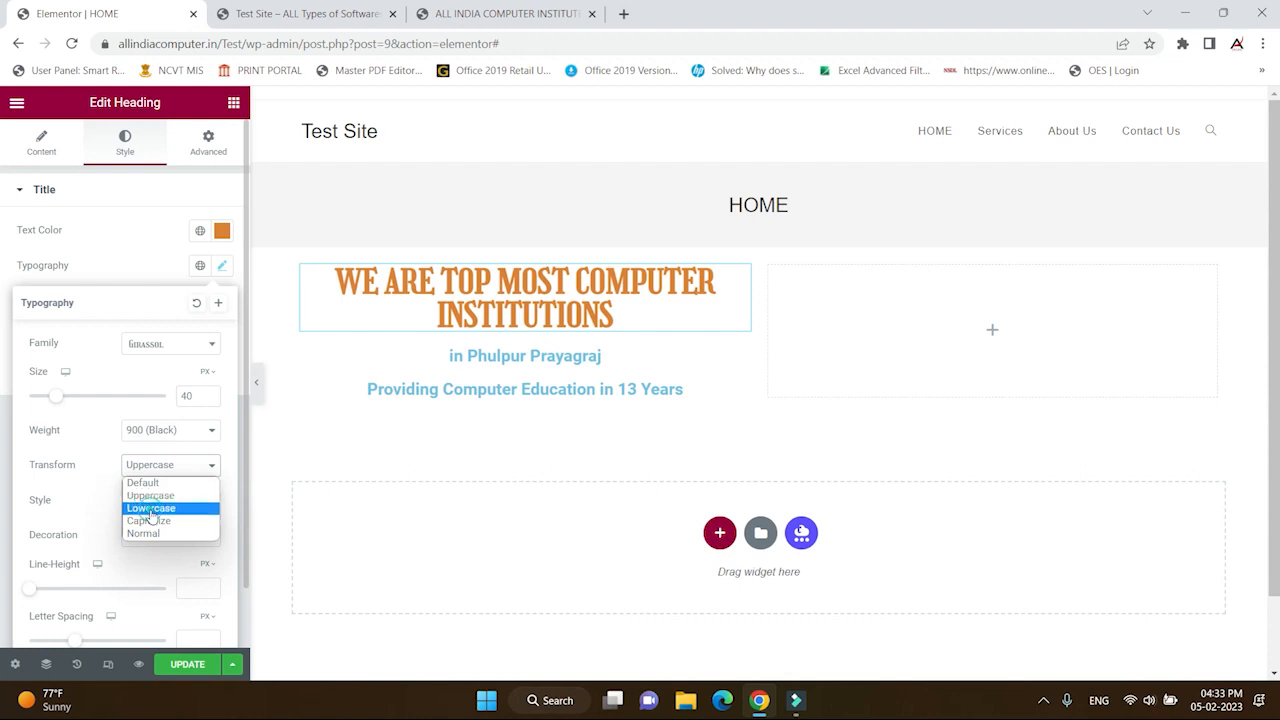
{"action": "left_click", "coordinate": [150, 508]}
{"action": "left_click", "coordinate": [157, 466]}
{"action": "left_click", "coordinate": [143, 484]}
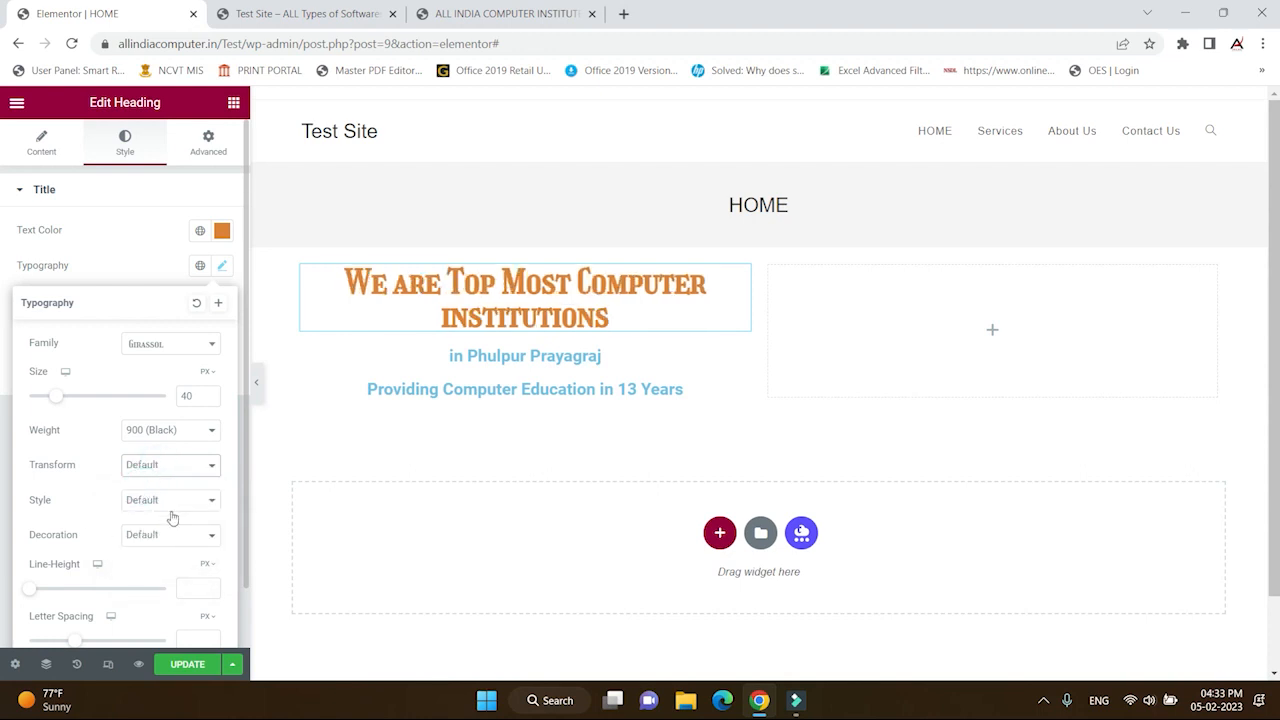
- Try the Italic font style on the heading, and set the style to Normal
{"action": "left_click", "coordinate": [167, 500]}
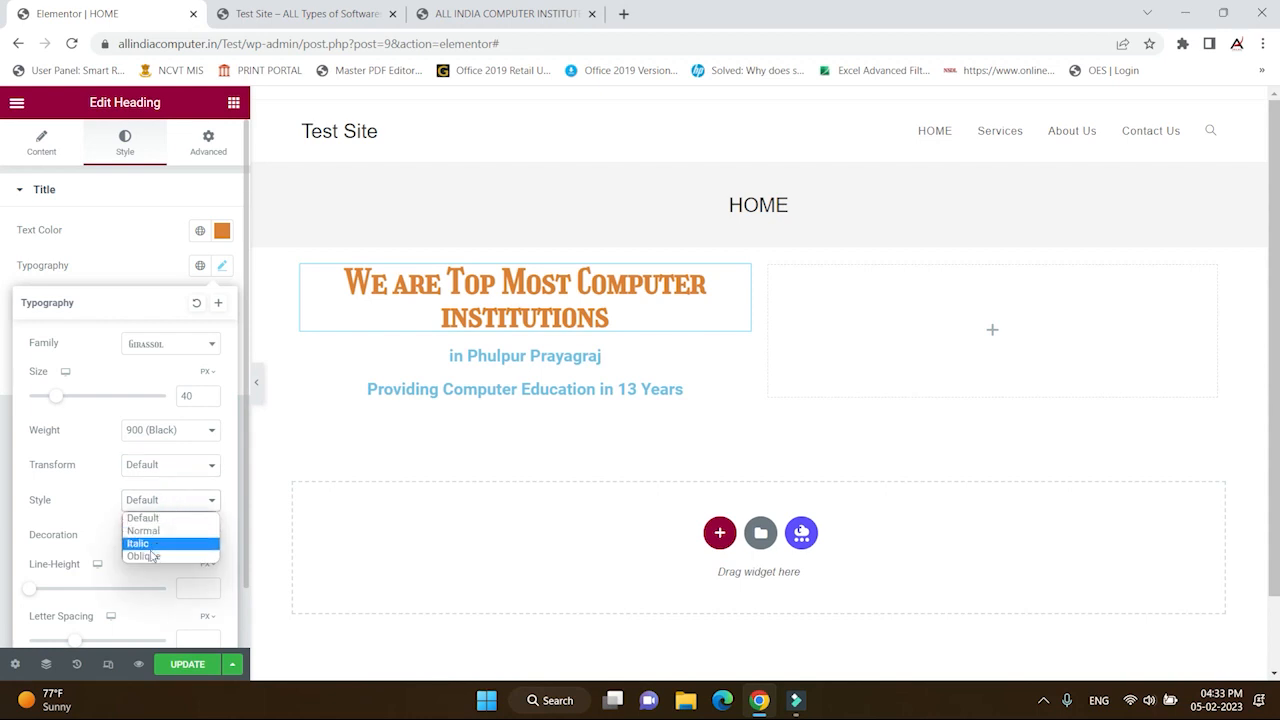
{"action": "left_click", "coordinate": [148, 543]}
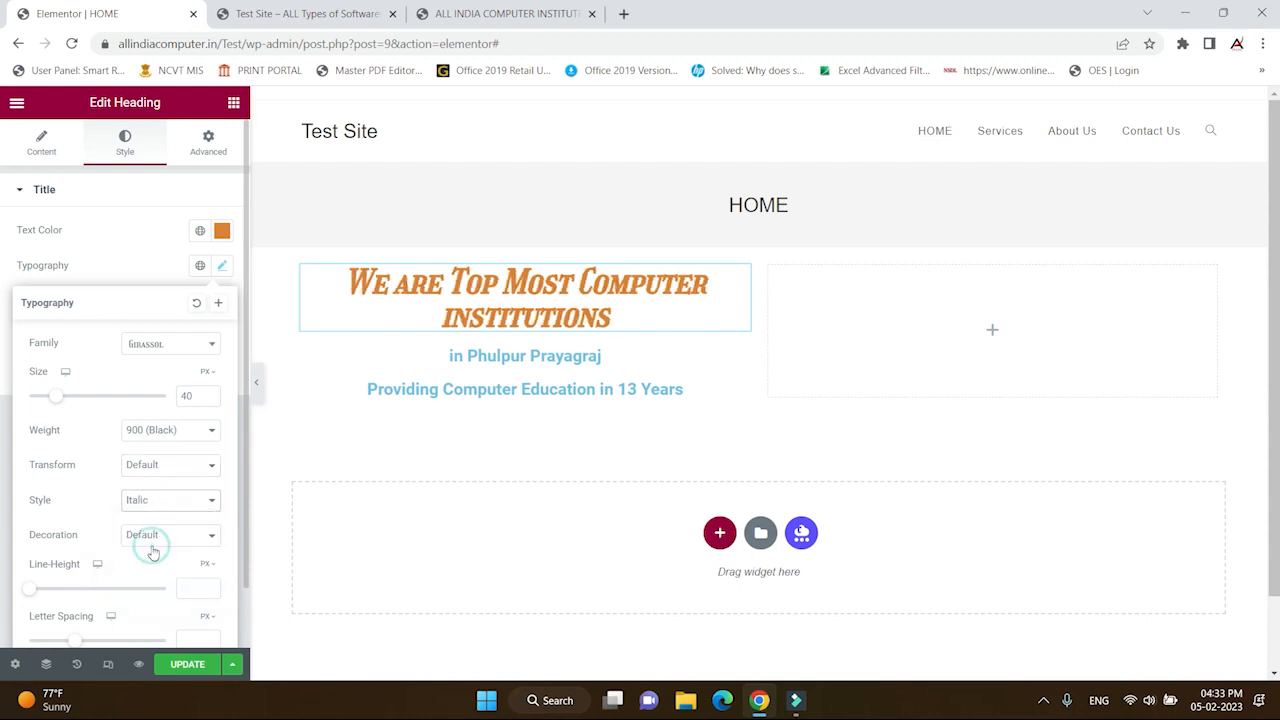
{"action": "left_click", "coordinate": [150, 503]}
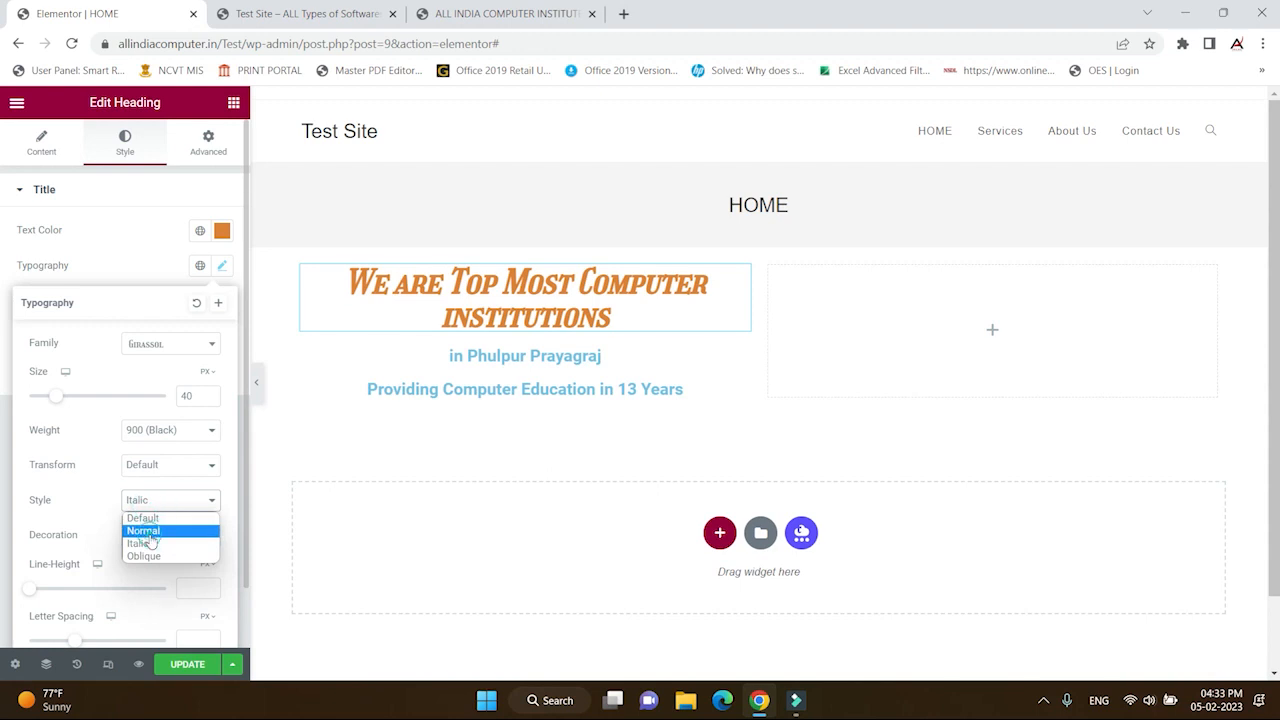
{"action": "left_click", "coordinate": [143, 530]}
- Try the Underline decoration on the heading, and restore the decoration to Default
{"action": "scroll", "coordinate": [90, 541], "scroll_direction": "down", "scroll_amount": 1}
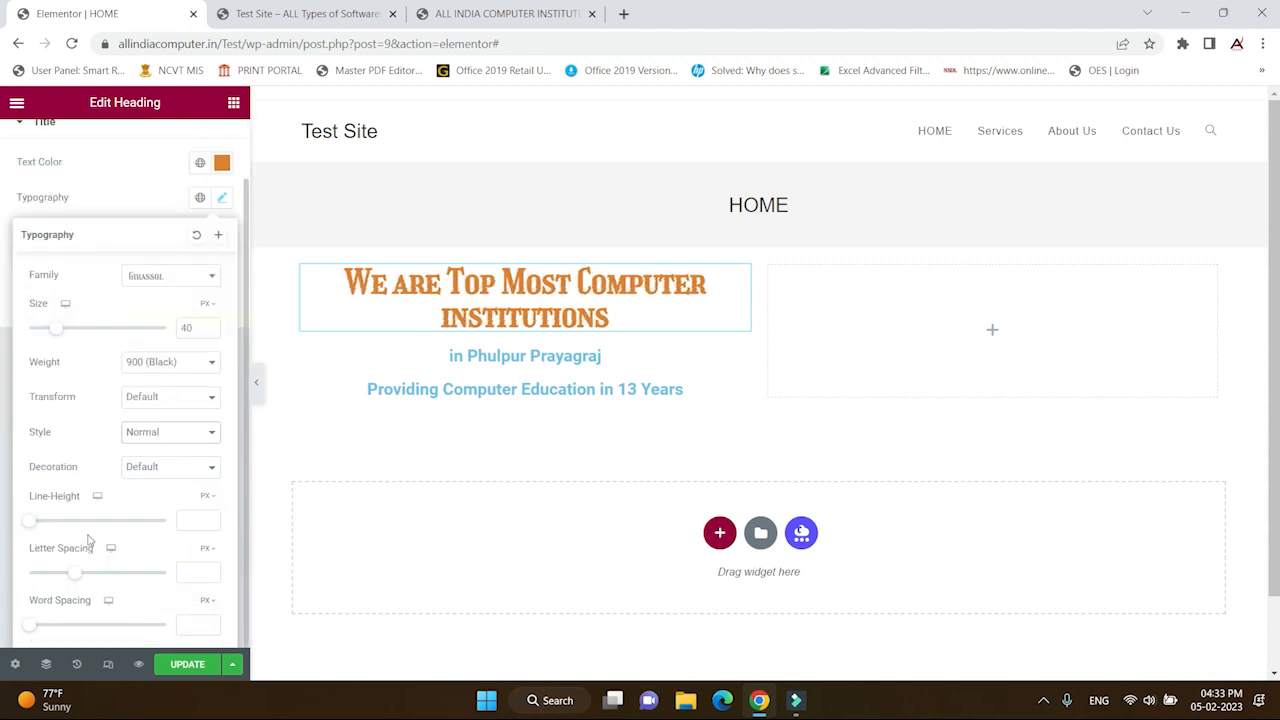
{"action": "left_click", "coordinate": [151, 470]}
{"action": "left_click", "coordinate": [148, 497]}
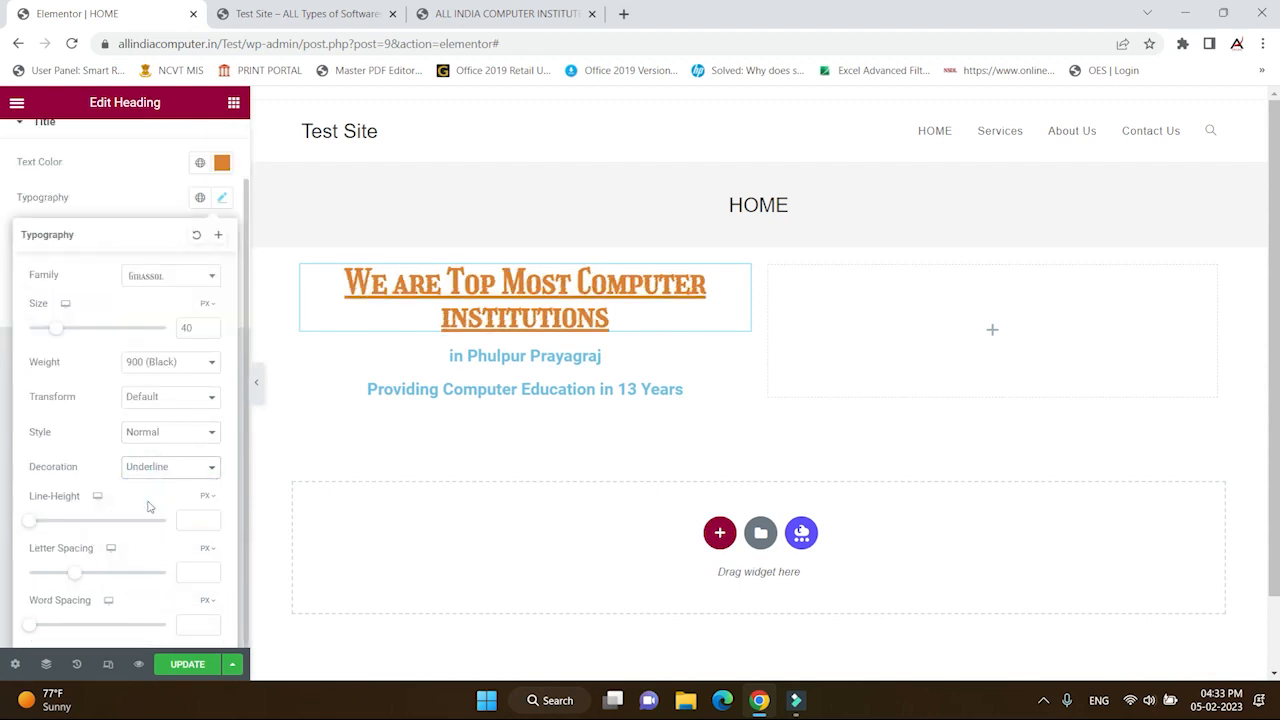
{"action": "left_click", "coordinate": [150, 474]}
{"action": "left_click", "coordinate": [143, 486]}
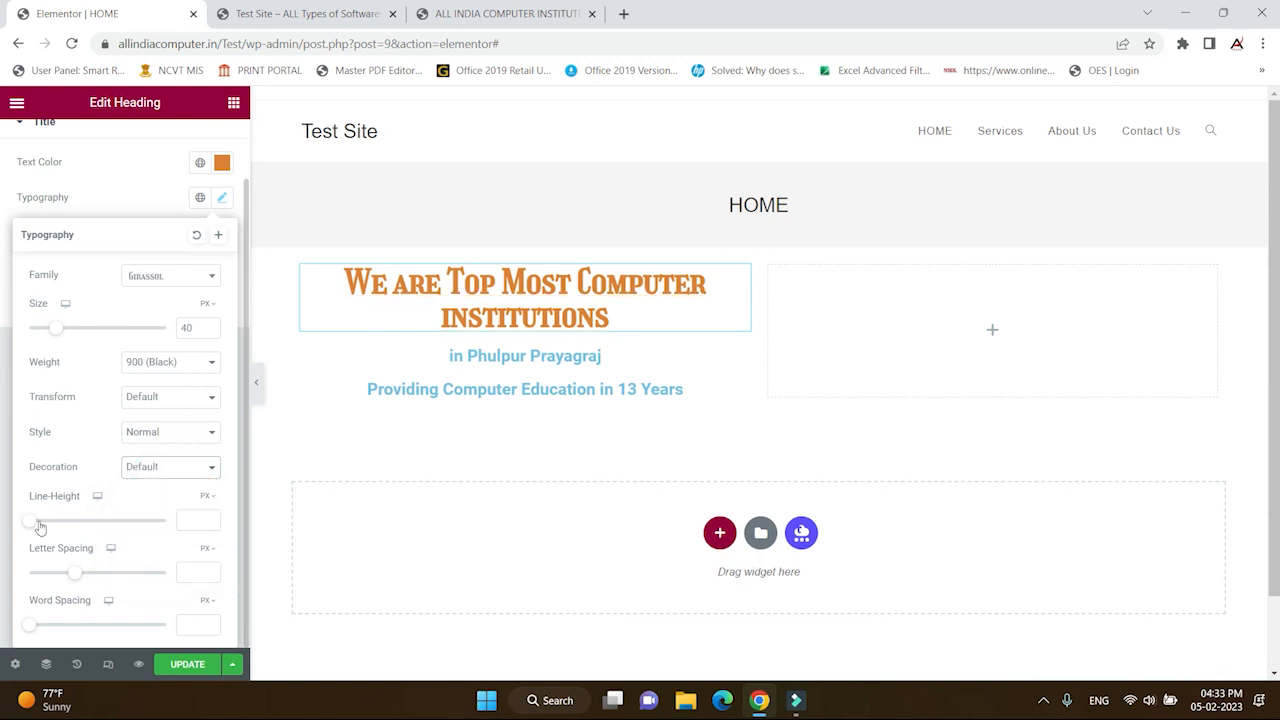
- Set the line height of the "We are Top Most Computer institutions" heading to 25 px
{"action": "left_click_drag", "start_coordinate": [36, 527], "coordinate": [80, 530]}
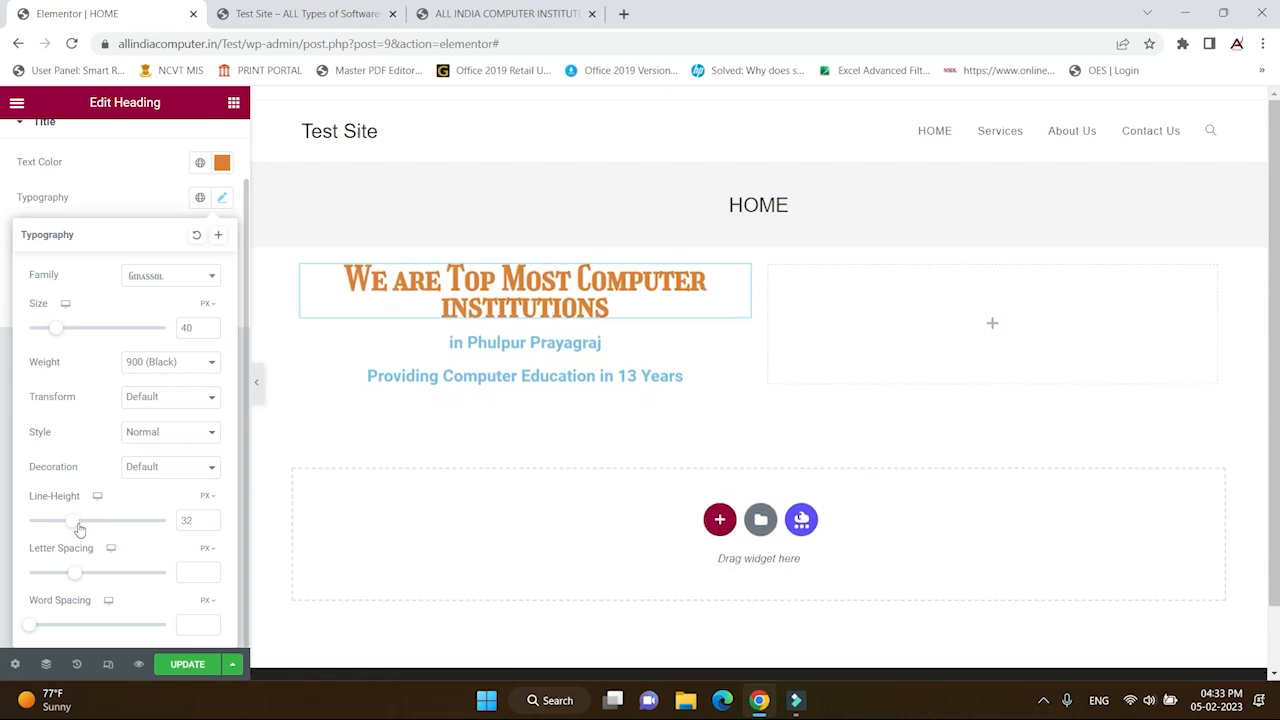
{"action": "left_click_drag", "start_coordinate": [79, 529], "coordinate": [69, 528]}
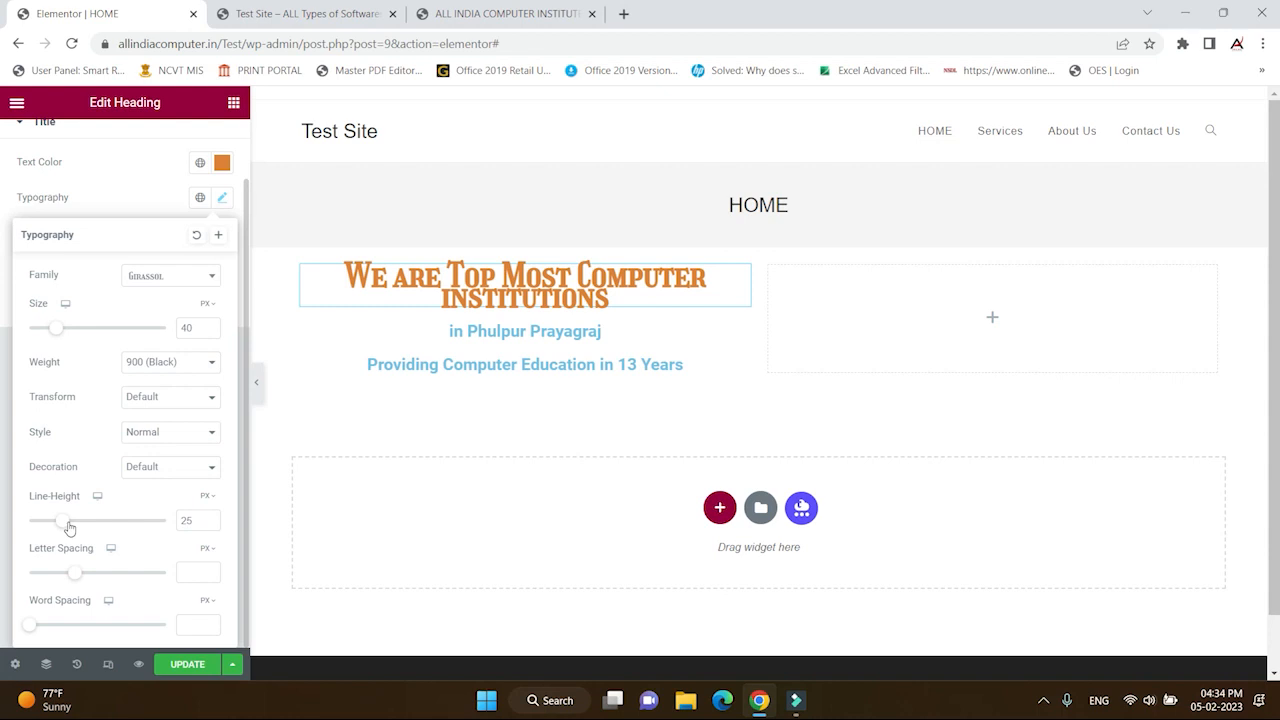
- Set the main heading's line height to 39 px, letter spacing to 0.3 px and word spacing to 3 px, and update the page
{"action": "left_click_drag", "start_coordinate": [70, 527], "coordinate": [83, 526]}
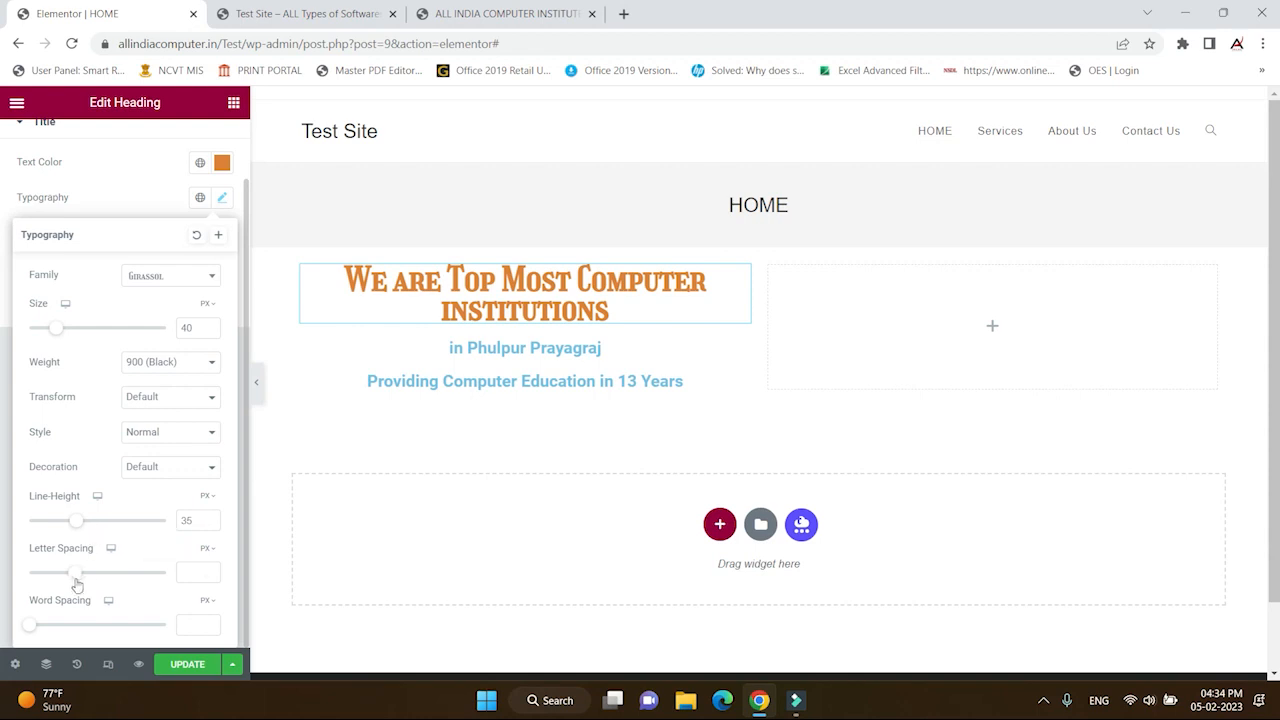
{"action": "left_click_drag", "start_coordinate": [79, 527], "coordinate": [88, 527]}
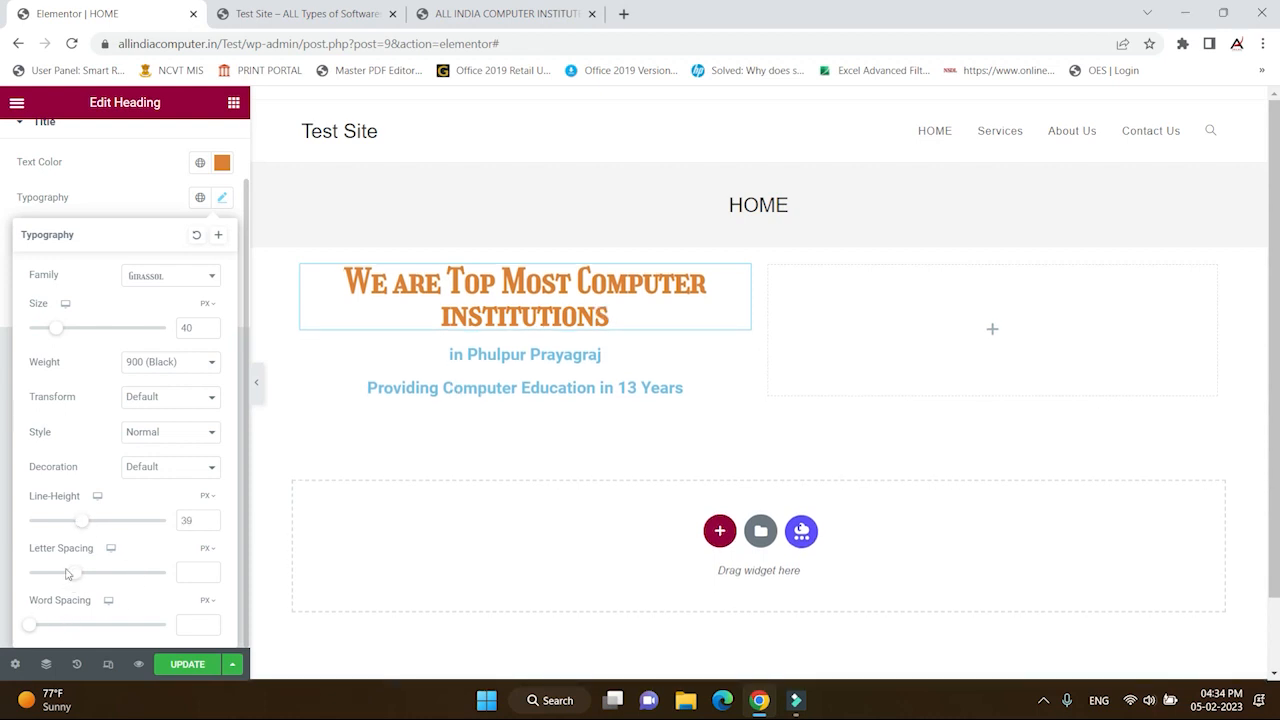
{"action": "left_click_drag", "start_coordinate": [73, 577], "coordinate": [76, 576]}
{"action": "left_click_drag", "start_coordinate": [33, 627], "coordinate": [38, 627]}
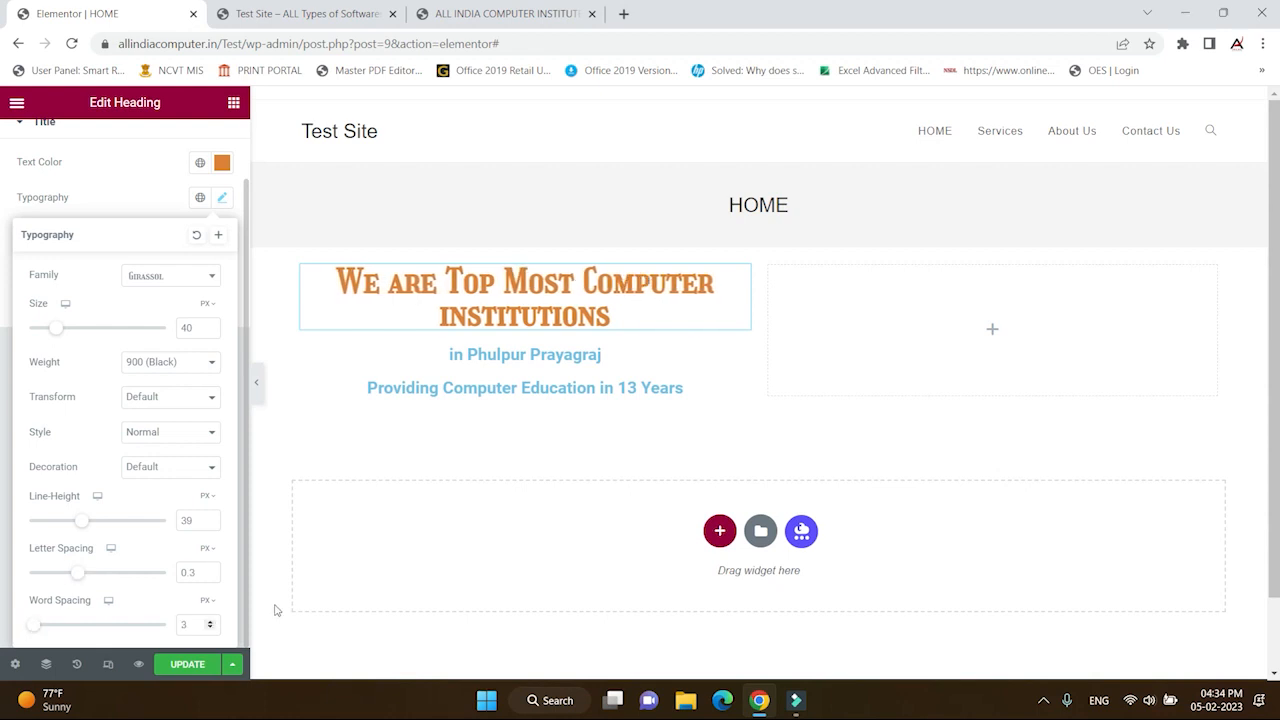
{"action": "left_click", "coordinate": [174, 666]}
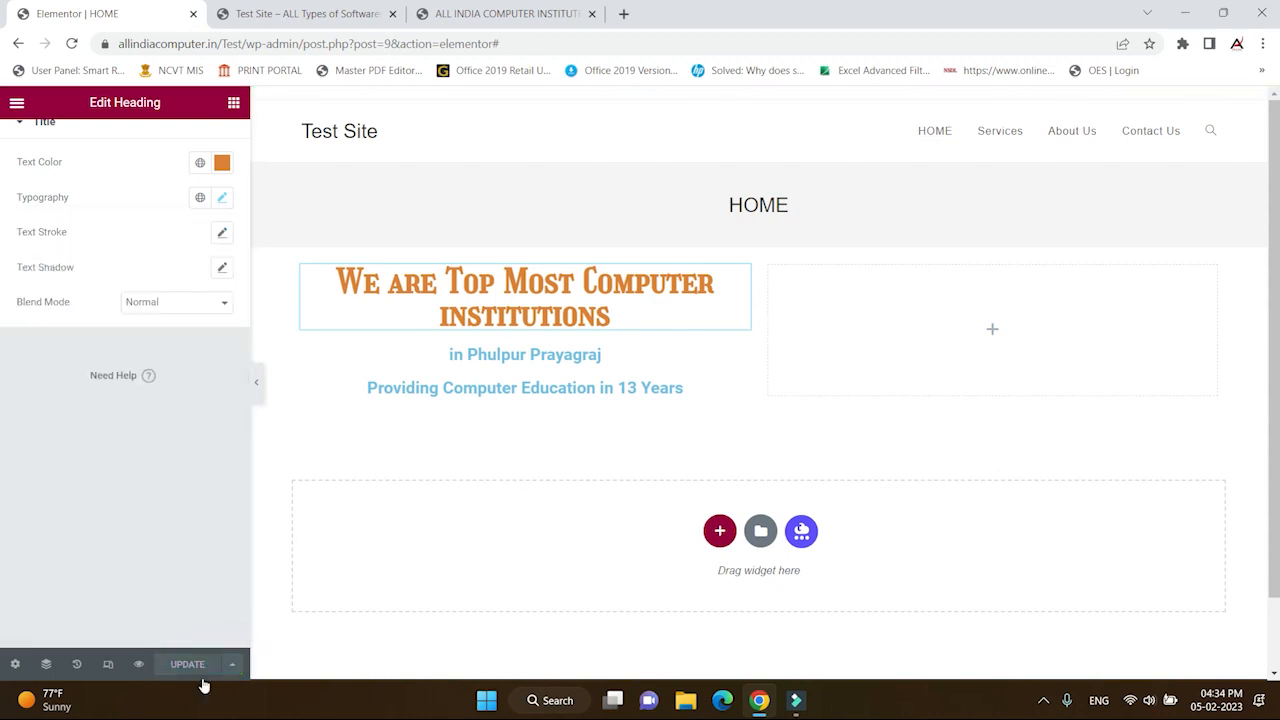
- Reload the live test site and compare its heading with the one on the reference institute website
{"action": "left_click", "coordinate": [314, 20]}
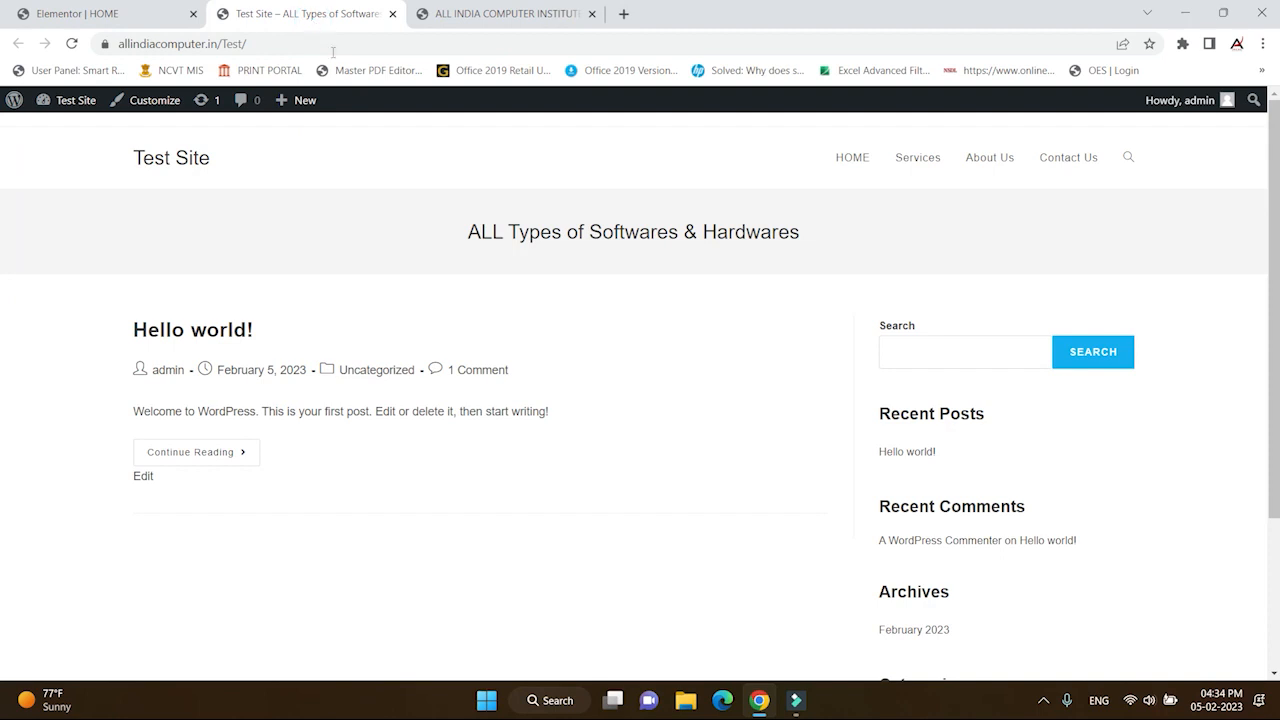
{"action": "left_click", "coordinate": [73, 44]}
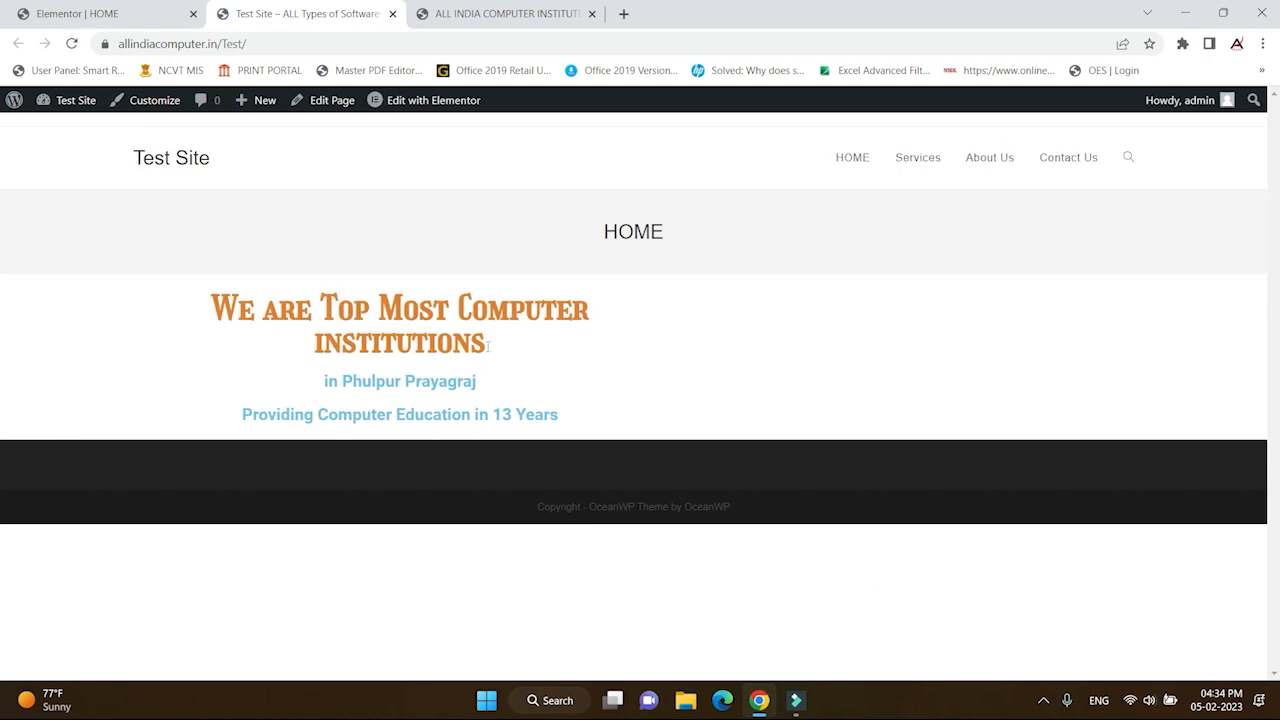
{"action": "left_click", "coordinate": [510, 16]}
{"action": "left_click", "coordinate": [305, 14]}
{"action": "left_click", "coordinate": [510, 14]}
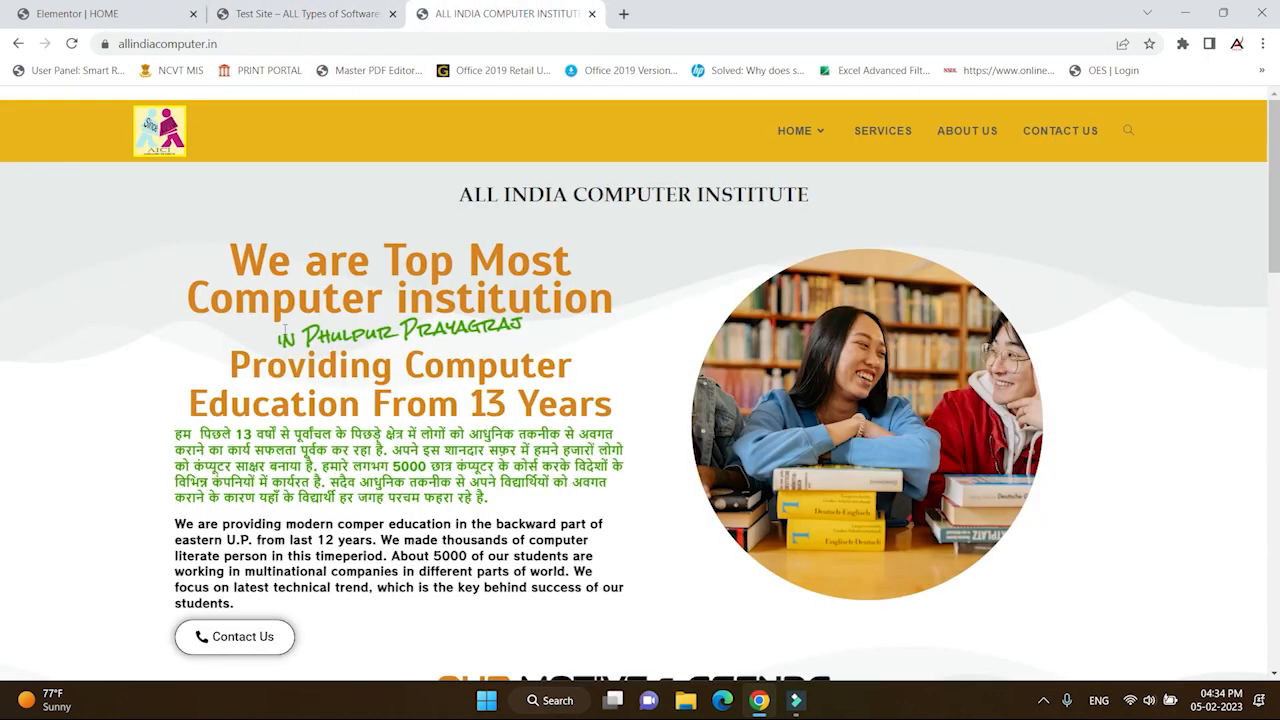
{"action": "left_click", "coordinate": [300, 14]}
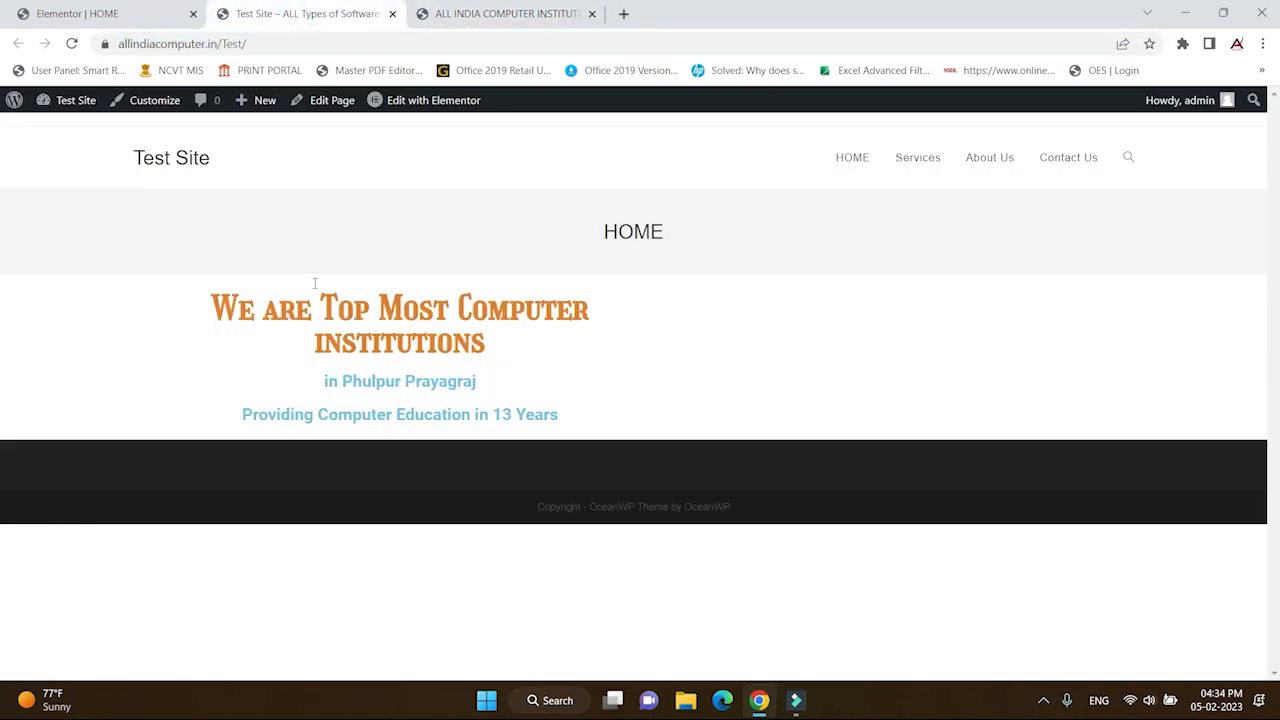
- Enlarge the main heading's font size to 59 px and its line height to about 59 px, and update the page
{"action": "left_click", "coordinate": [90, 14]}
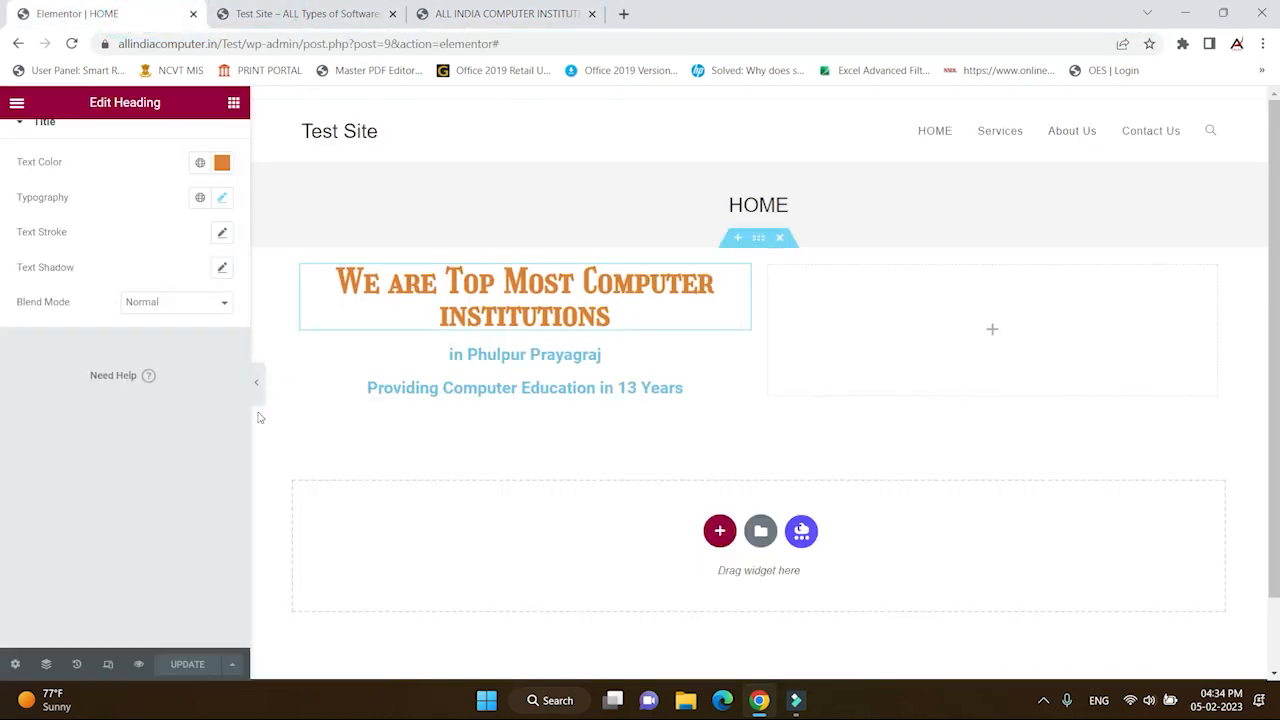
{"action": "scroll", "coordinate": [143, 262], "scroll_direction": "up", "scroll_amount": 1}
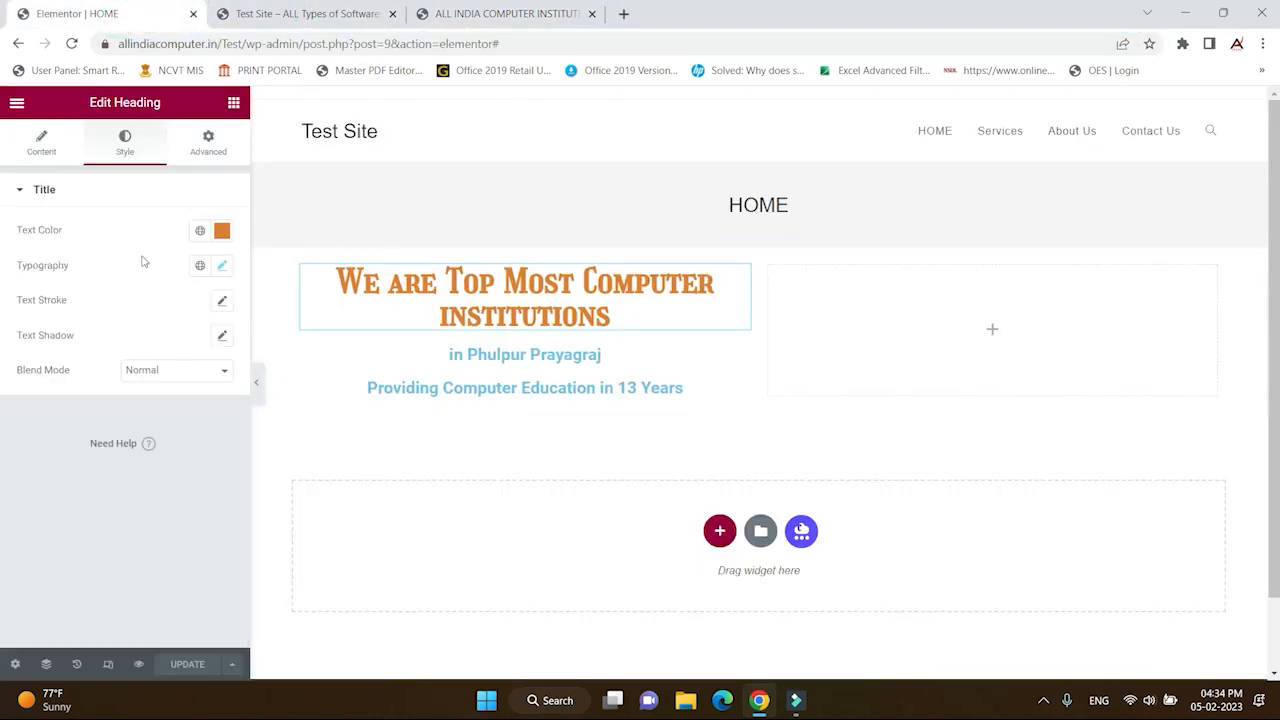
{"action": "left_click", "coordinate": [222, 265]}
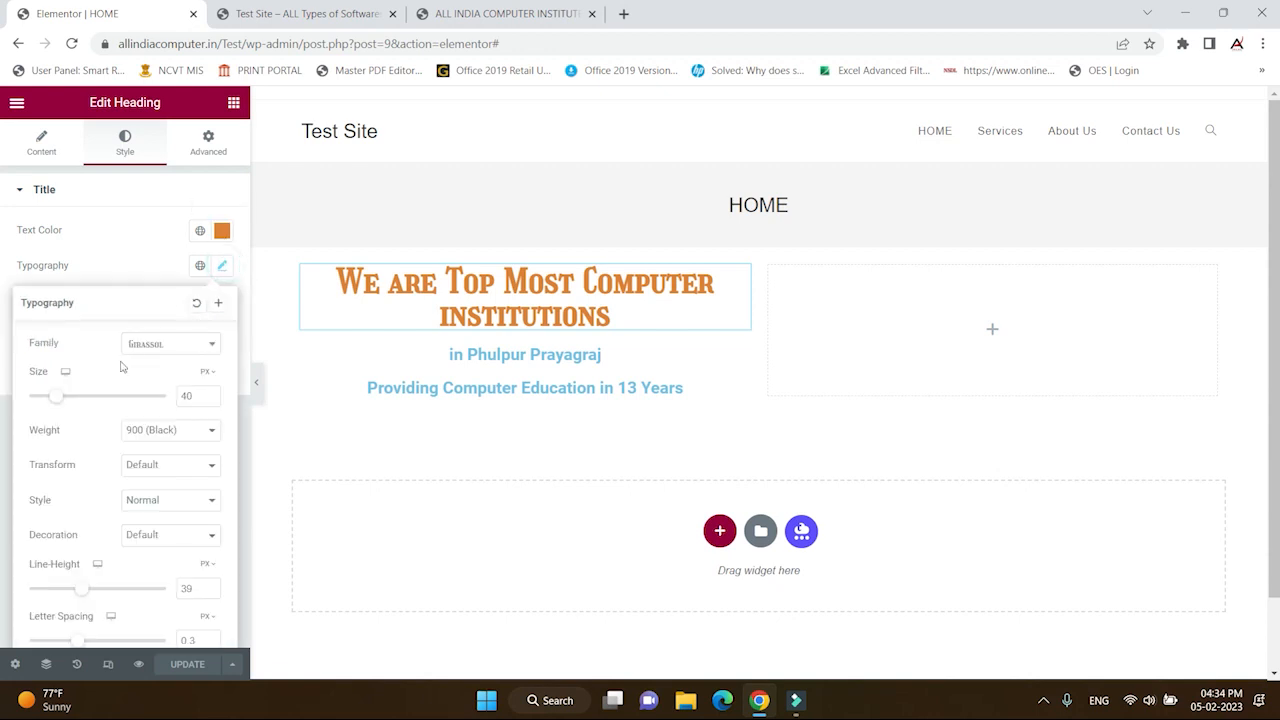
{"action": "mouse_move", "coordinate": [62, 401]}
{"action": "left_mouse_down"}
{"action": "mouse_move", "coordinate": [51, 393]}
{"action": "mouse_move", "coordinate": [75, 400]}
{"action": "left_mouse_up"}
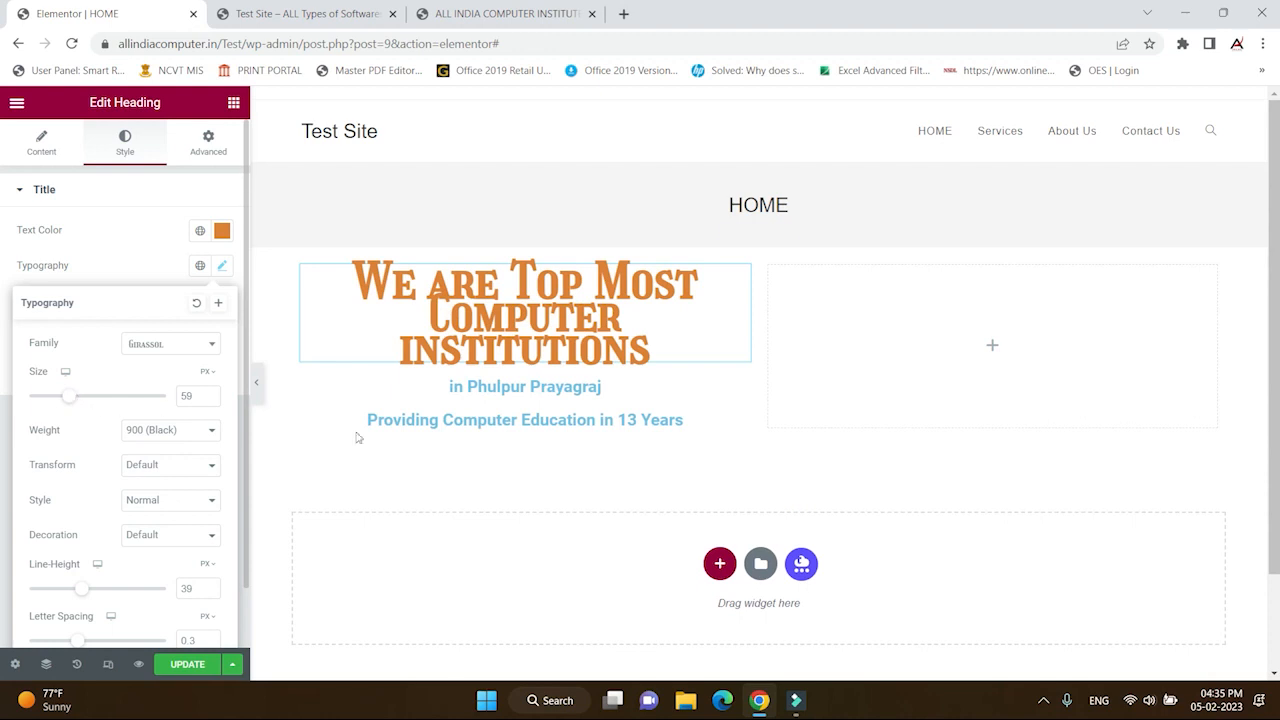
{"action": "left_click_drag", "start_coordinate": [79, 594], "coordinate": [106, 589]}
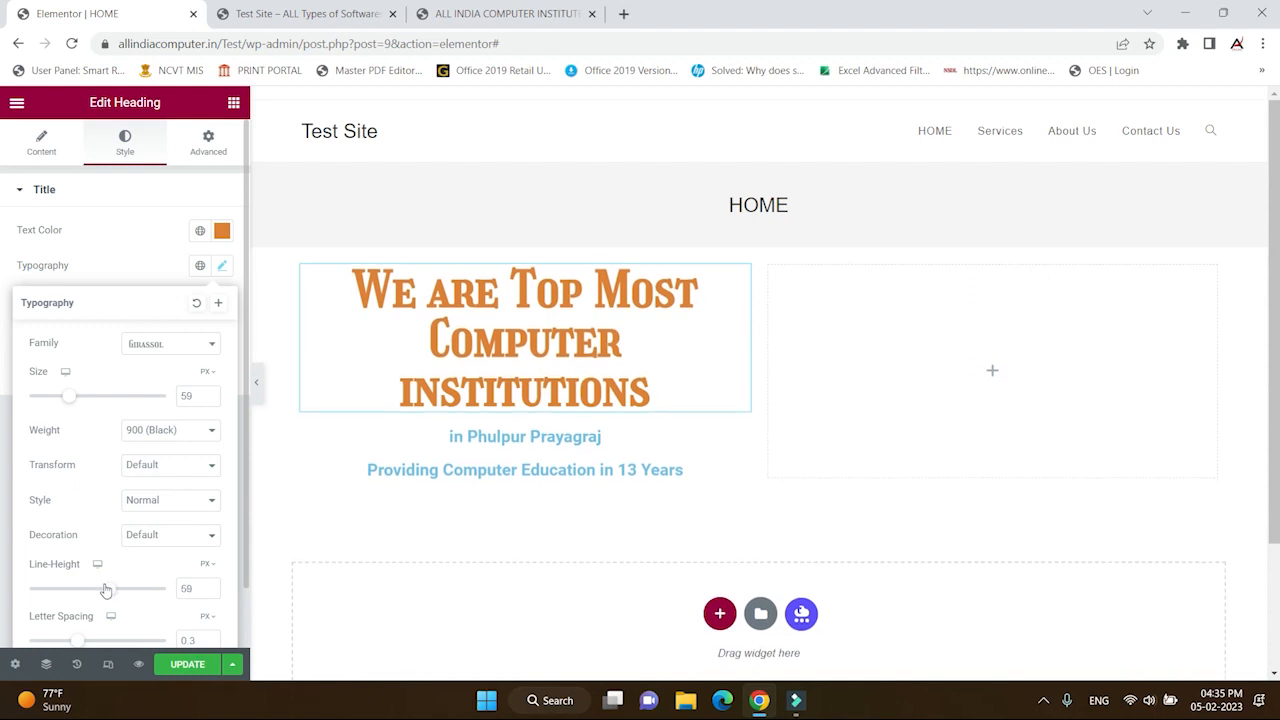
{"action": "left_click", "coordinate": [195, 662]}
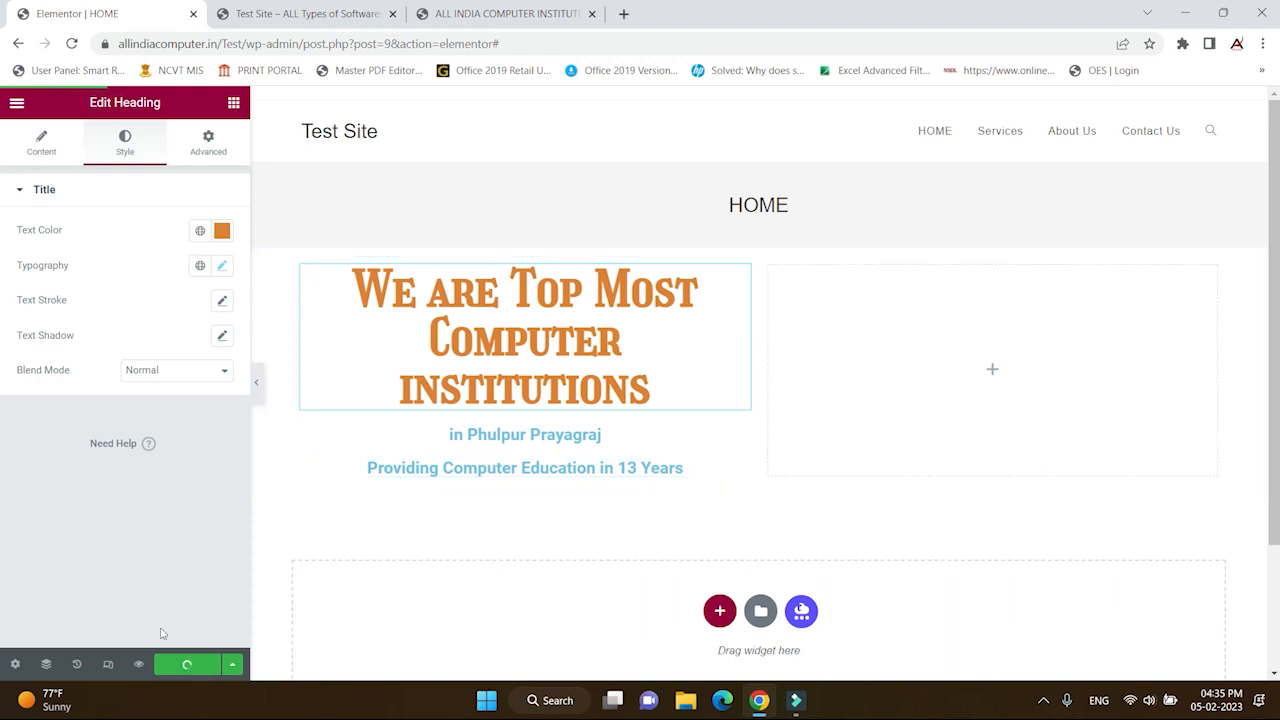
- Reload the live test site to check the enlarged heading against the reference institute website
{"action": "left_click", "coordinate": [300, 14]}
{"action": "left_click", "coordinate": [72, 44]}
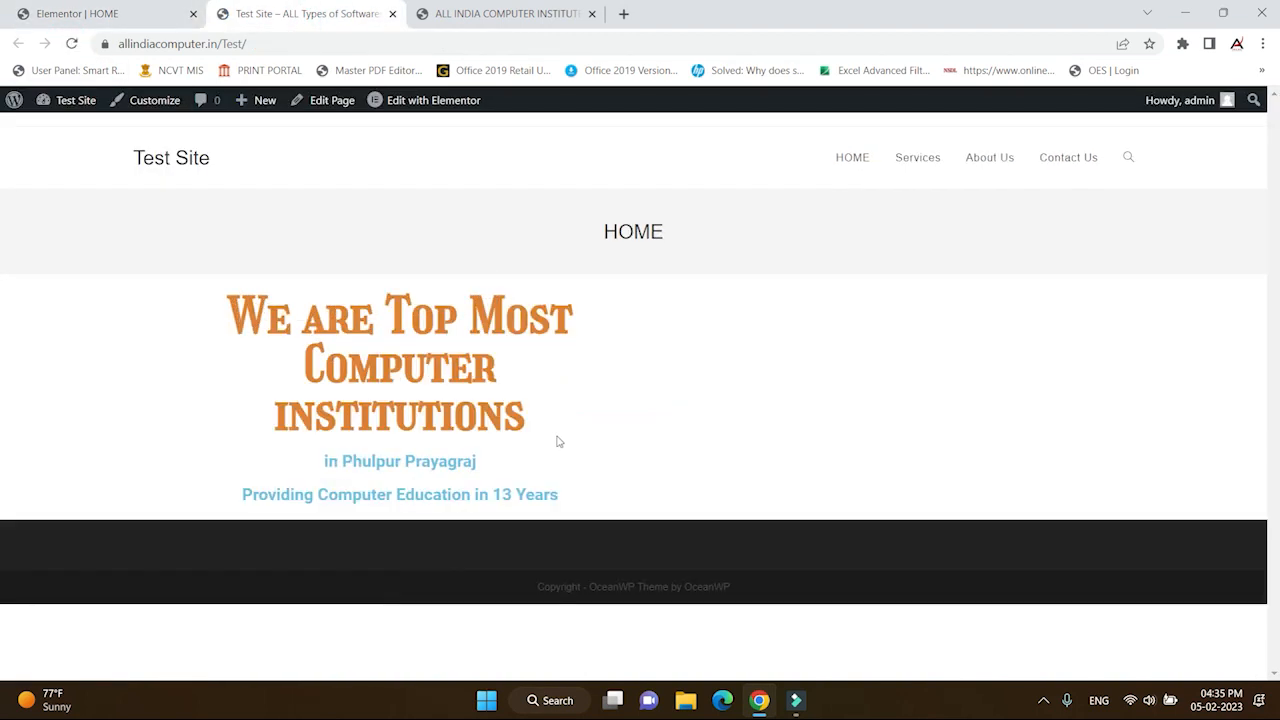
{"action": "left_click", "coordinate": [85, 14]}
{"action": "left_click", "coordinate": [437, 20]}
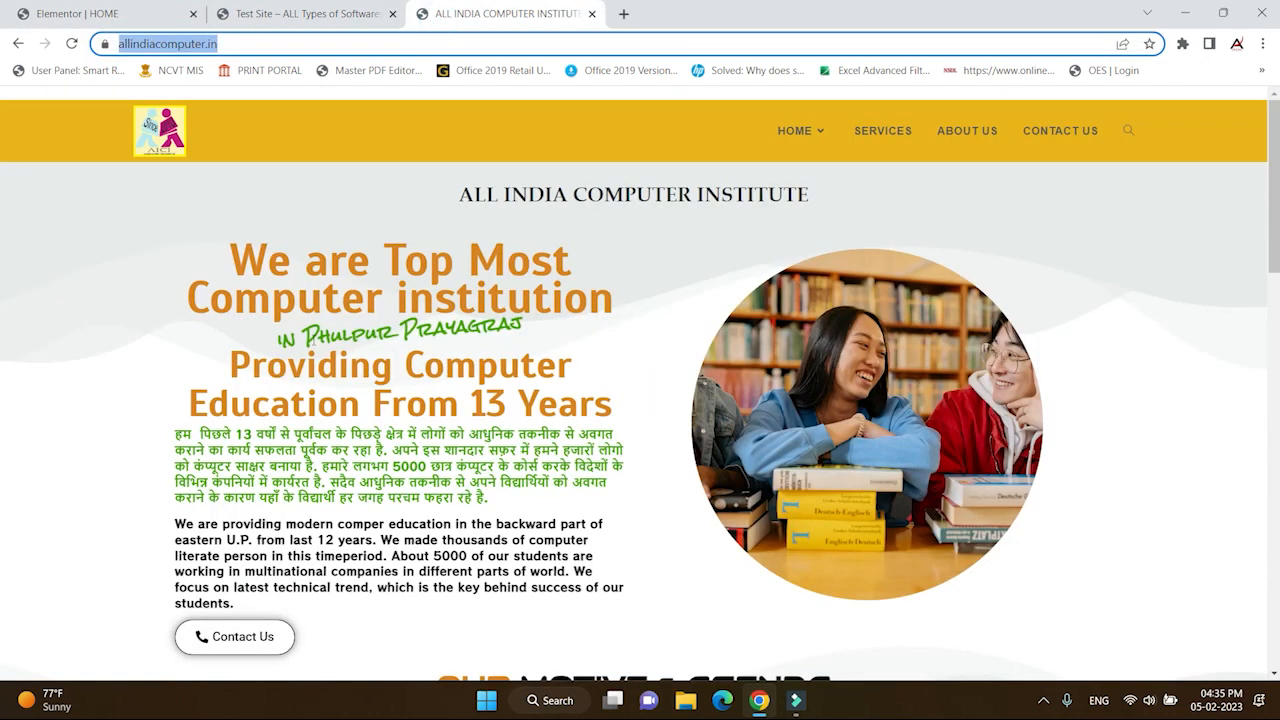
- Change the text colour of the "in Phulpur Prayagraj" heading to green in the Elementor editor
{"action": "left_click", "coordinate": [138, 18]}
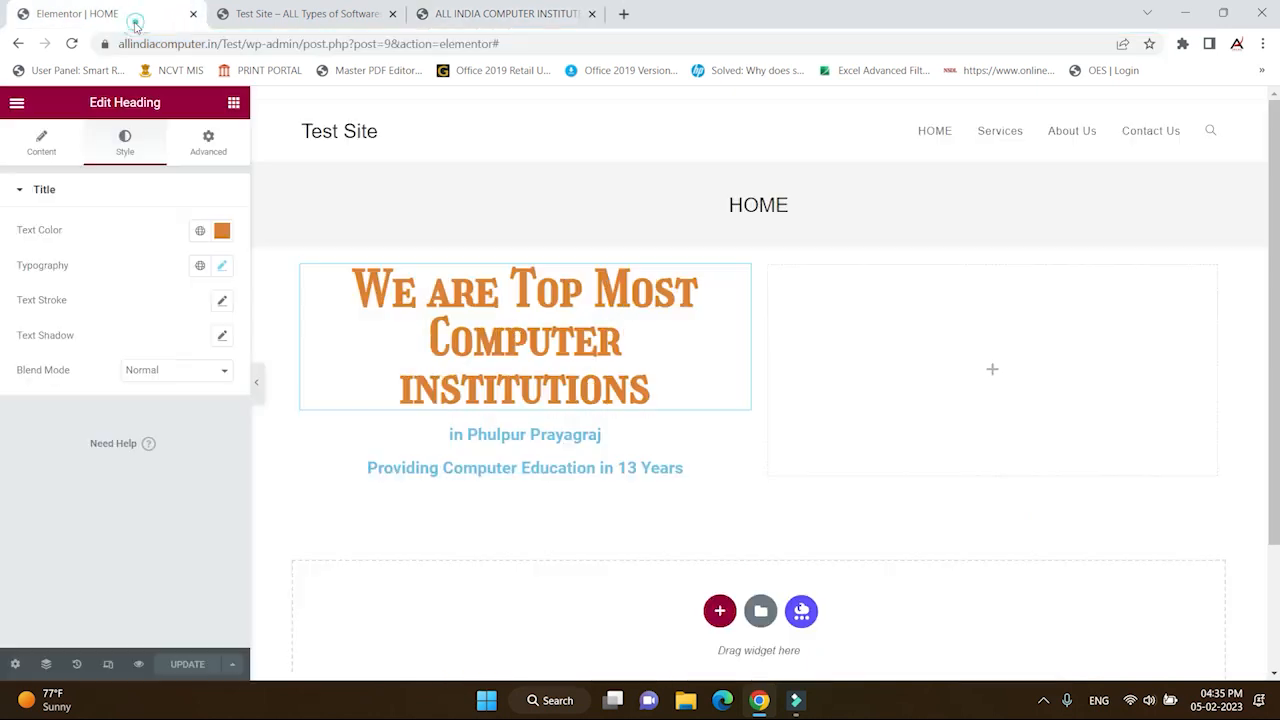
{"action": "left_click", "coordinate": [505, 437]}
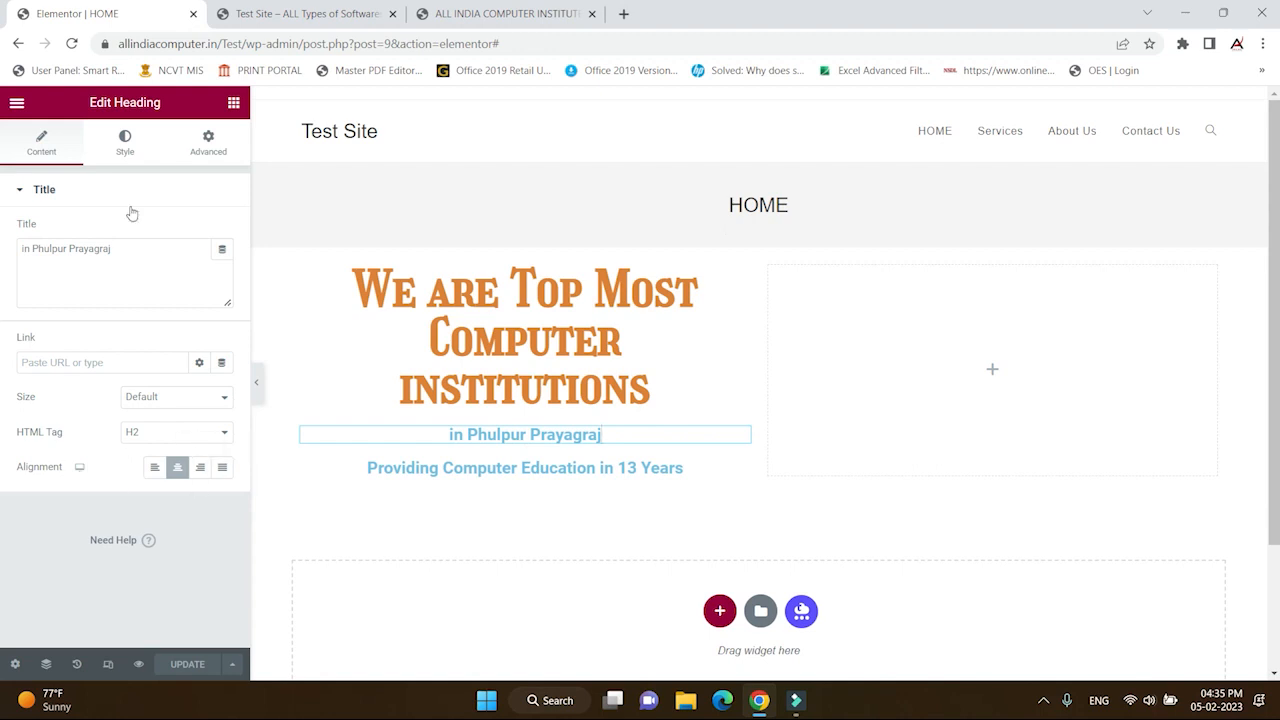
{"action": "left_click", "coordinate": [126, 148]}
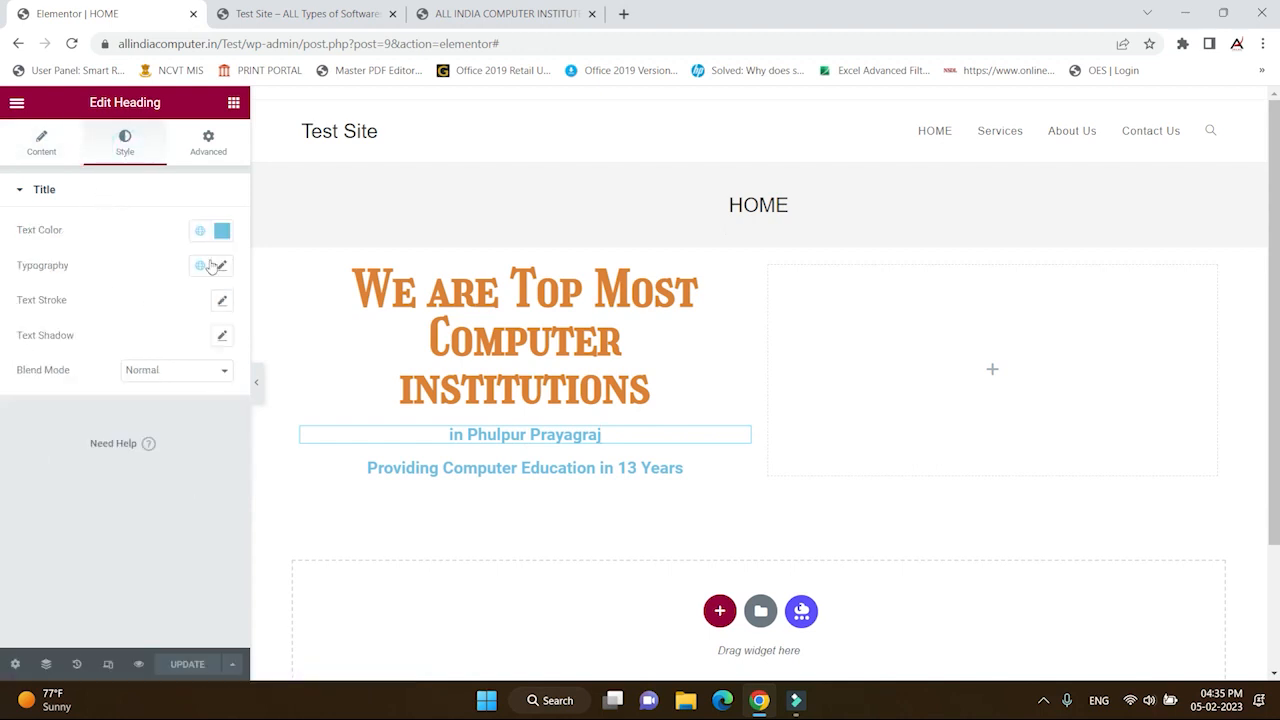
{"action": "left_click", "coordinate": [224, 231]}
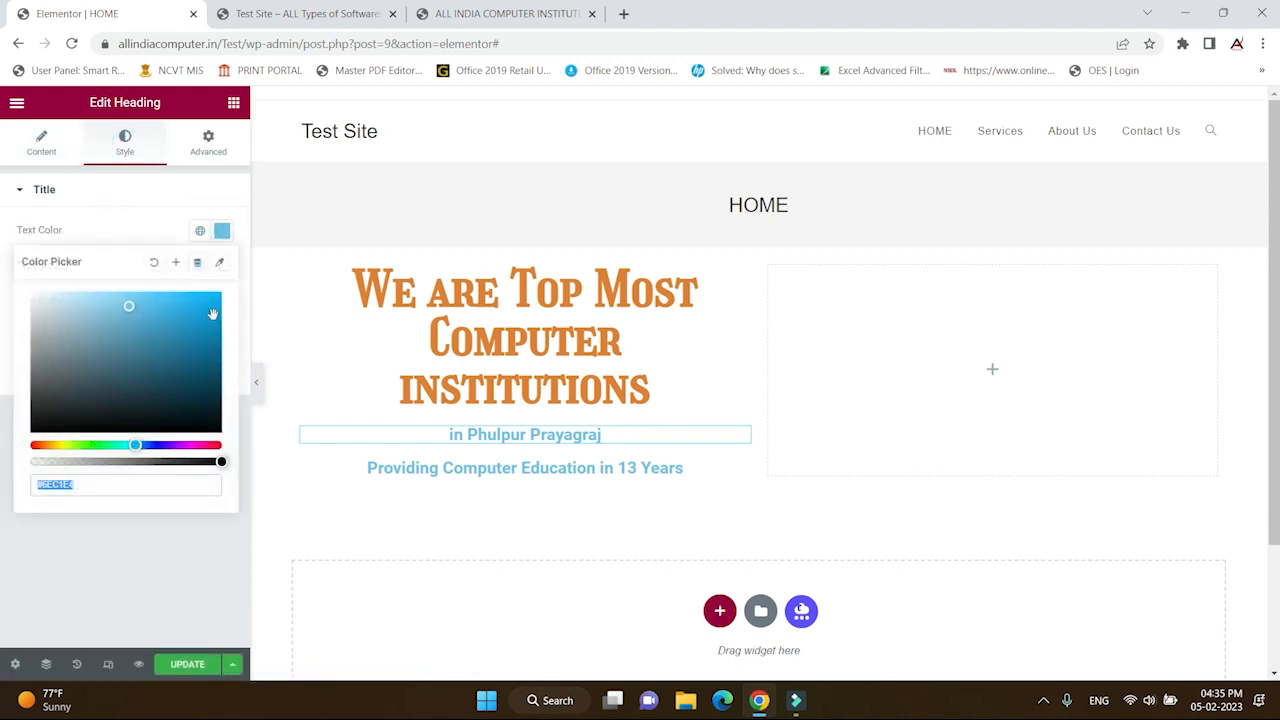
{"action": "left_click", "coordinate": [84, 445]}
{"action": "mouse_move", "coordinate": [165, 365]}
{"action": "left_mouse_down"}
{"action": "mouse_move", "coordinate": [180, 337]}
{"action": "mouse_move", "coordinate": [191, 347]}
{"action": "left_mouse_up"}
{"action": "left_click", "coordinate": [137, 236]}
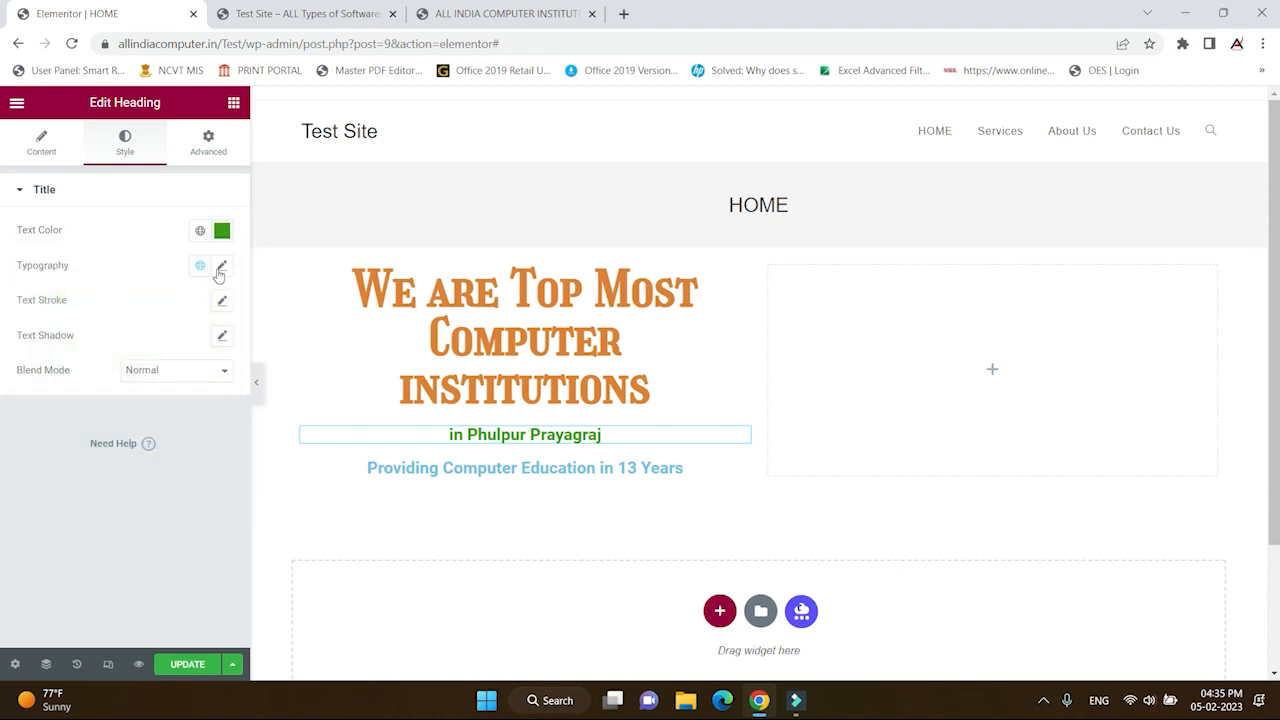
- Set the font family of the "in Phulpur Prayagraj" heading to Rock Salt
{"action": "left_click", "coordinate": [218, 270]}
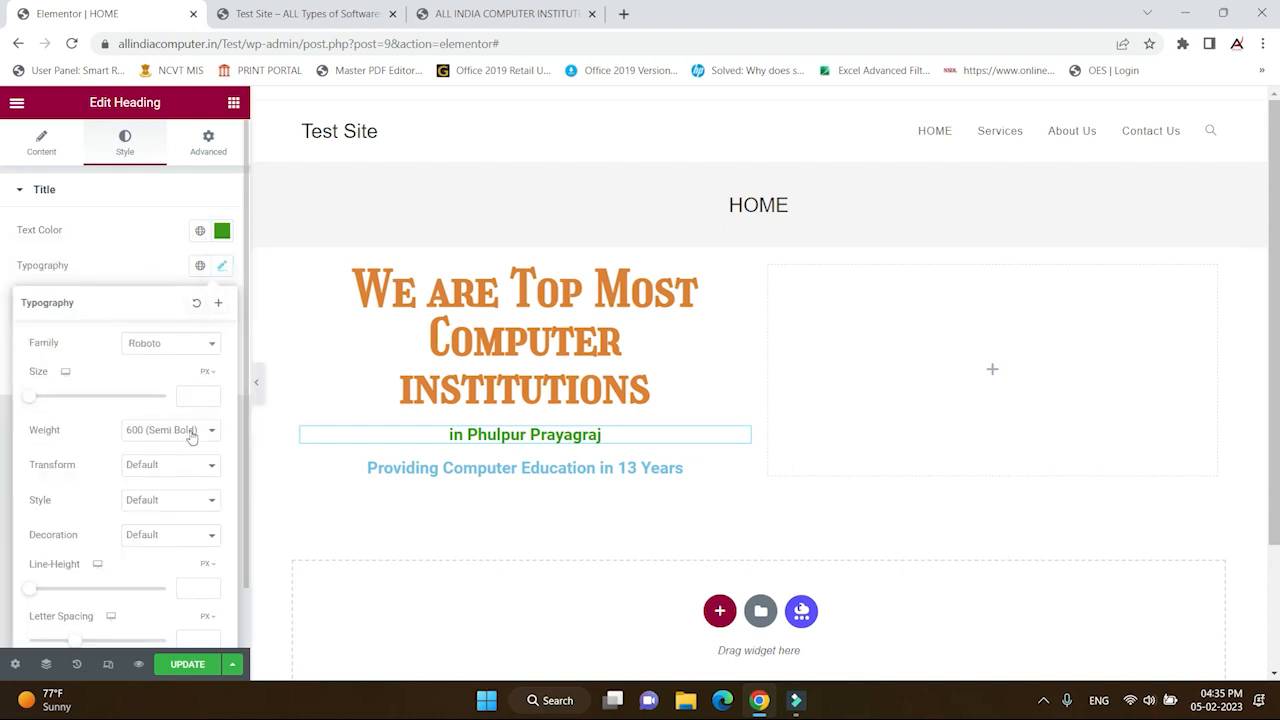
{"action": "left_click", "coordinate": [194, 343]}
{"action": "scroll", "coordinate": [180, 452], "scroll_direction": "down", "scroll_amount": 1}
{"action": "scroll", "coordinate": [176, 454], "scroll_direction": "down", "scroll_amount": 2}
{"action": "left_click", "coordinate": [172, 397]}
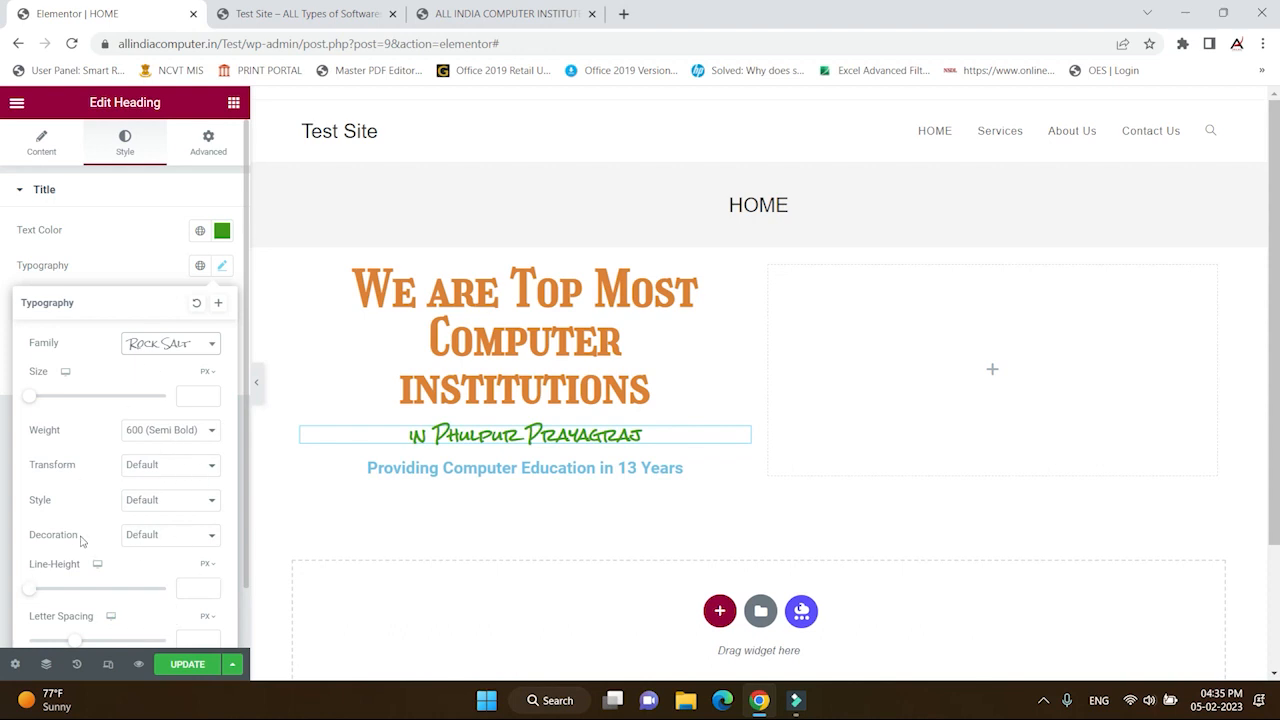
{"action": "scroll", "coordinate": [100, 550], "scroll_direction": "down", "scroll_amount": 1}
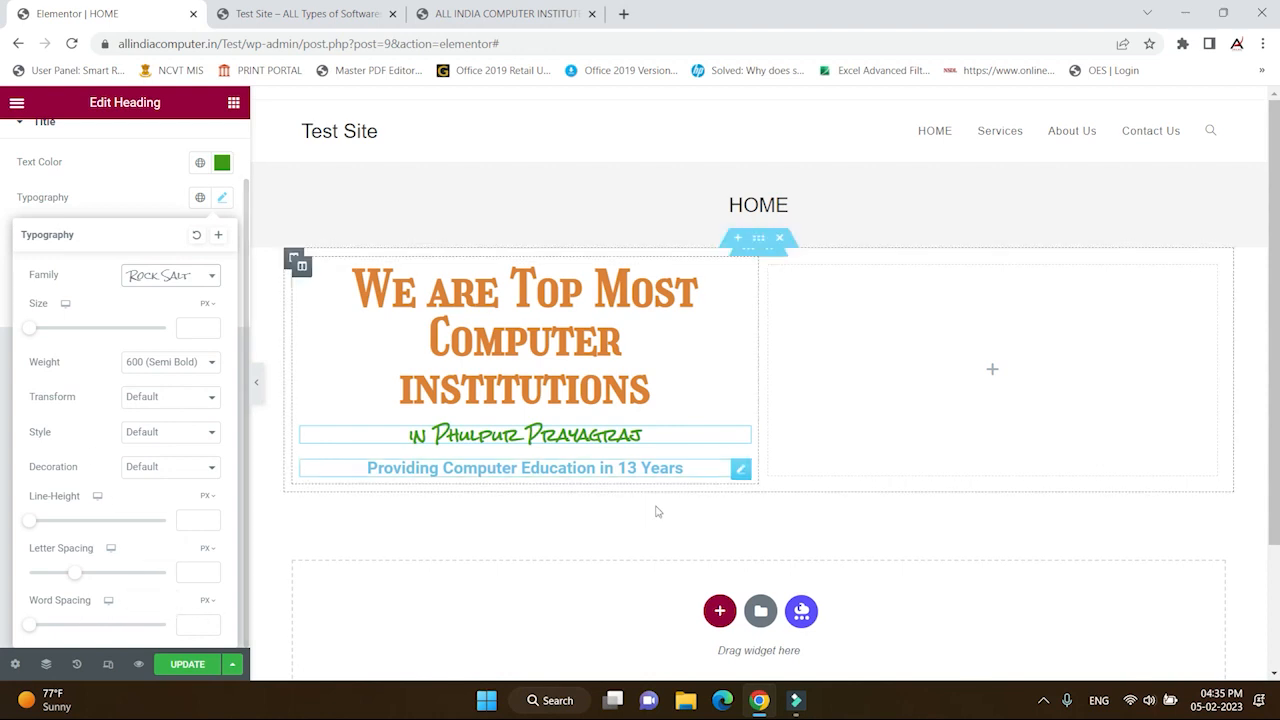
- Check which font family the main orange heading uses in its typography settings
{"action": "left_click", "coordinate": [640, 470]}
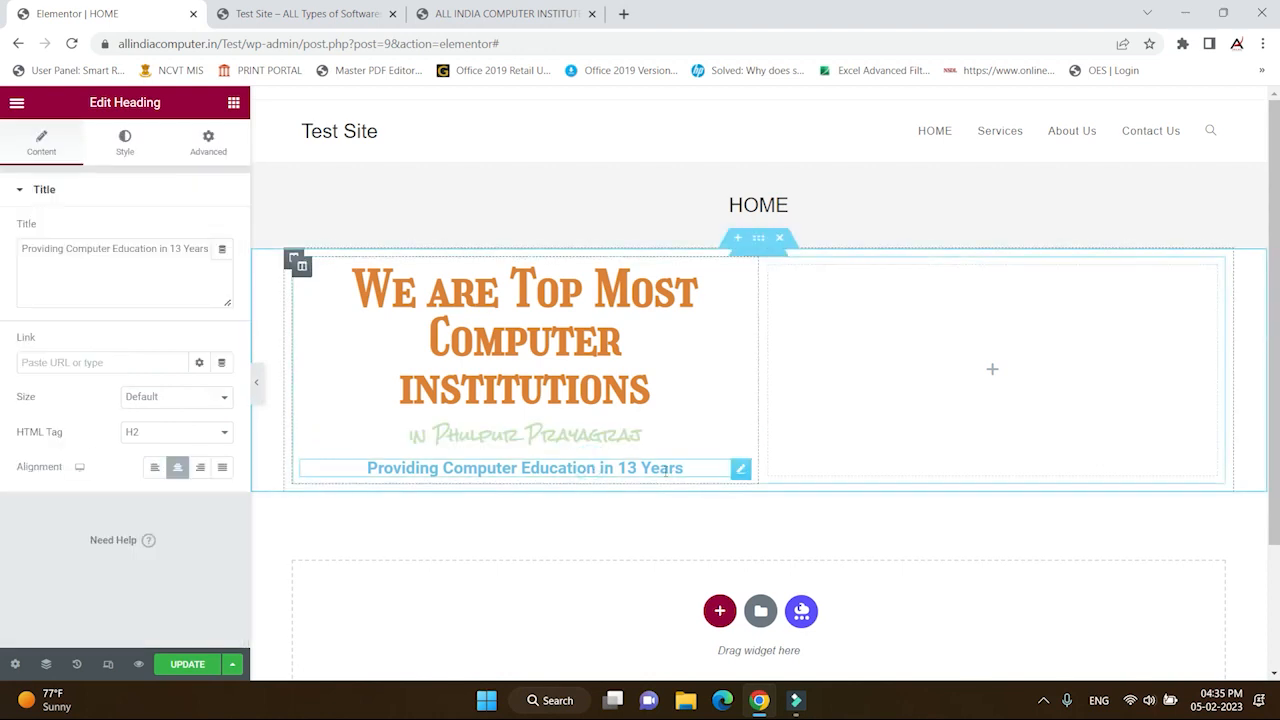
{"action": "left_click", "coordinate": [381, 297]}
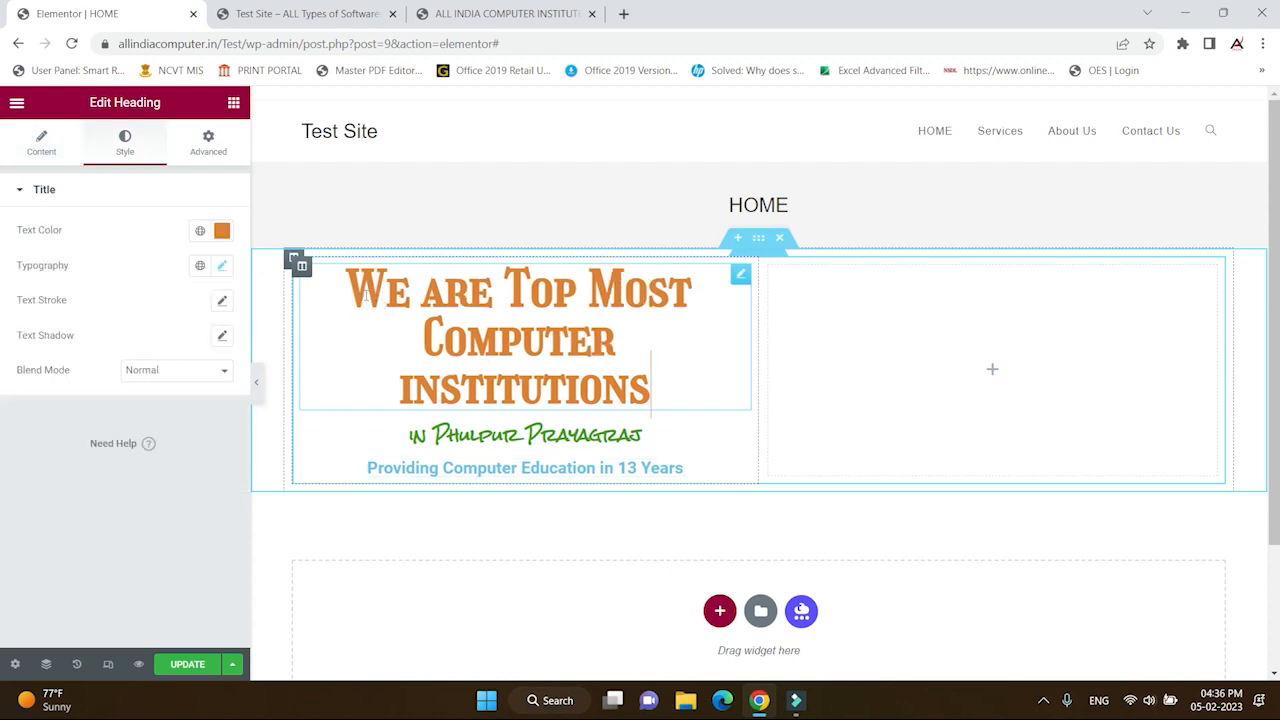
{"action": "left_click", "coordinate": [225, 268]}
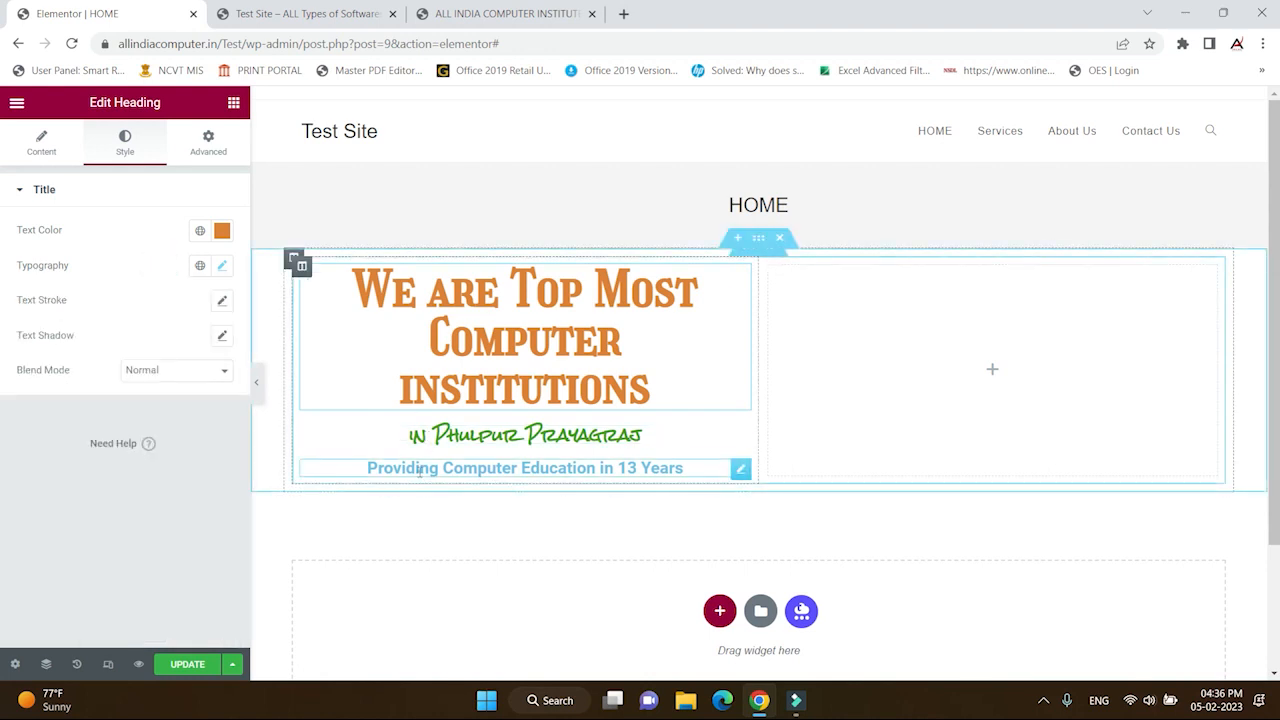
- Search the font families for the "Providing Computer Education in 13 Years" heading with "gra" and look through the matching fonts
{"action": "left_click", "coordinate": [525, 468]}
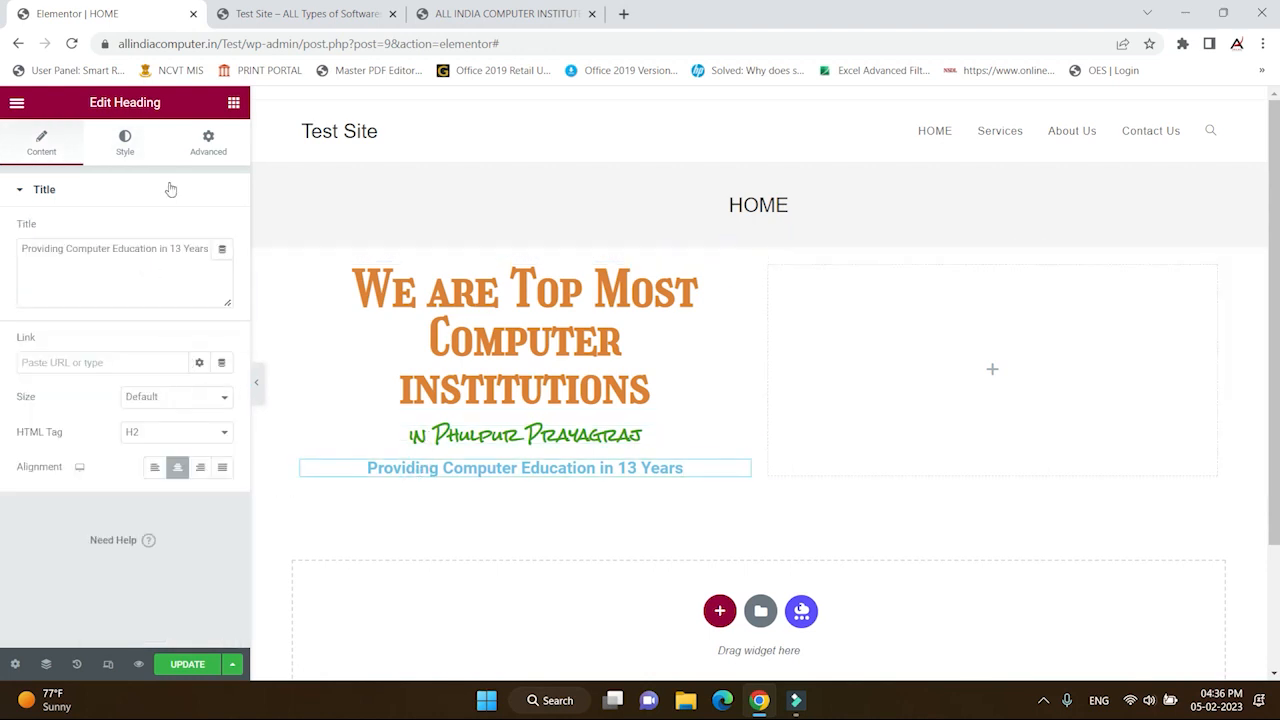
{"action": "left_click", "coordinate": [120, 140]}
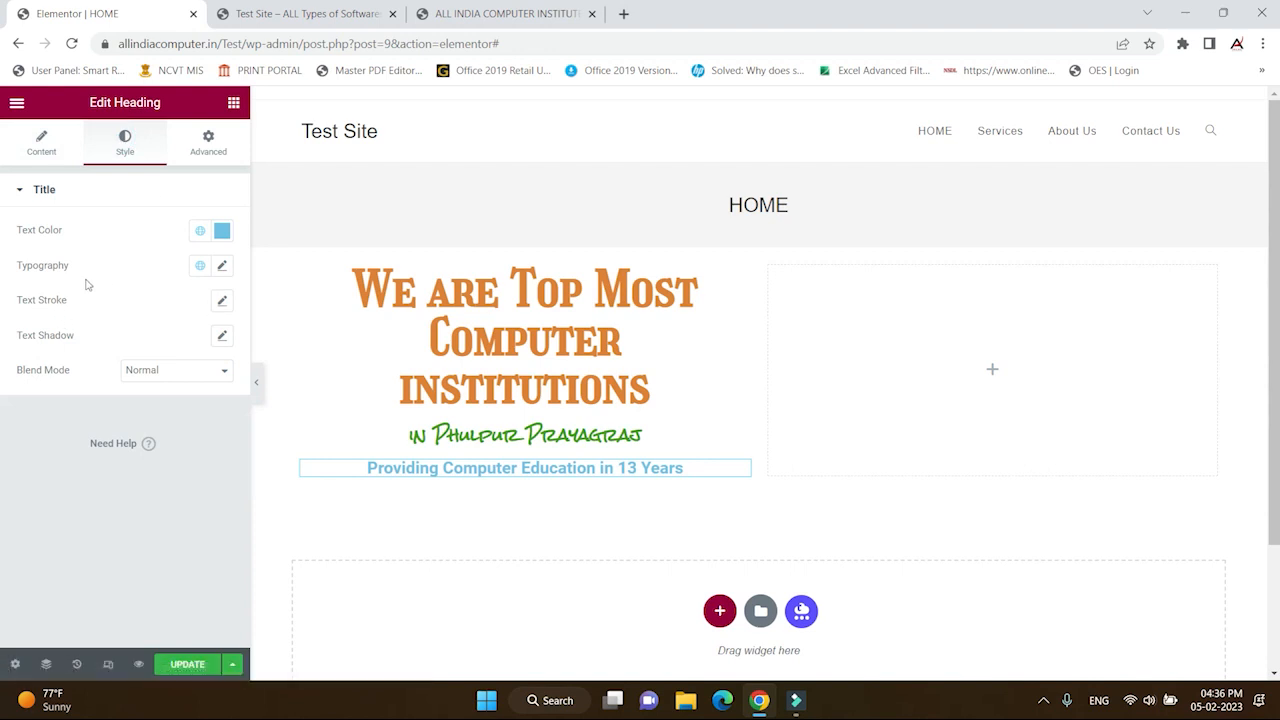
{"action": "left_click", "coordinate": [219, 267]}
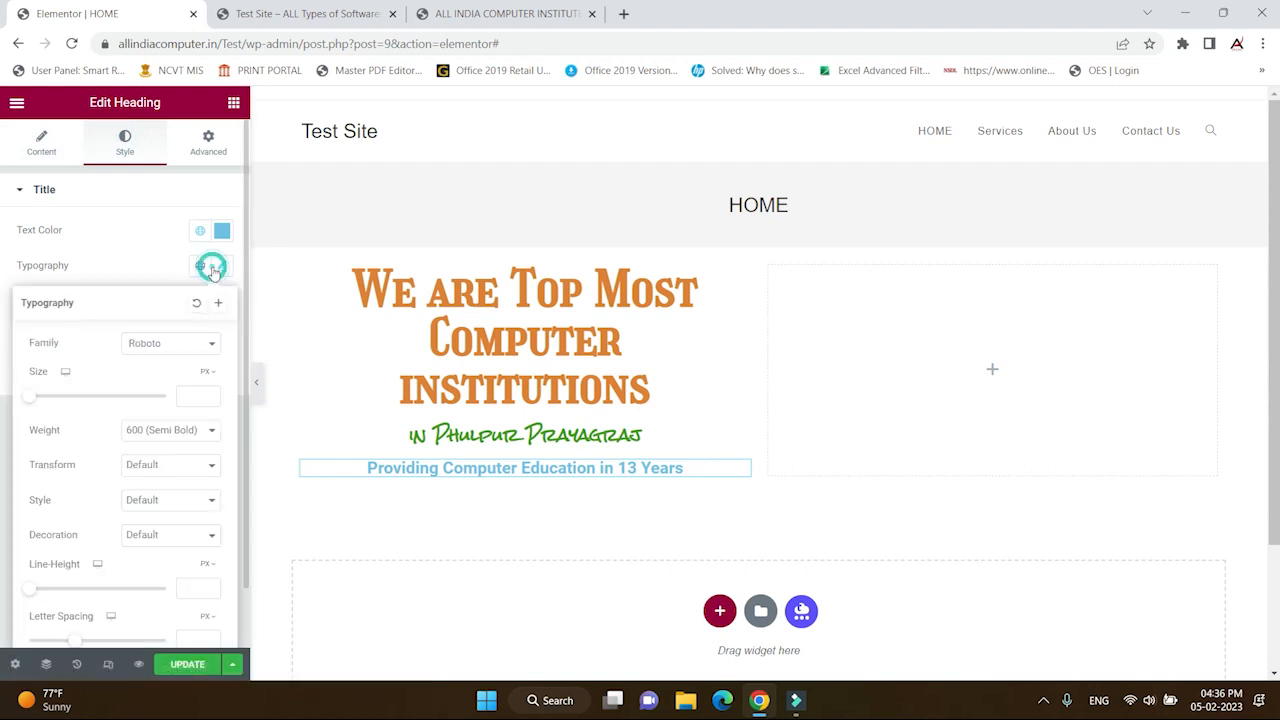
{"action": "left_click", "coordinate": [190, 348]}
{"action": "scroll", "coordinate": [182, 459], "scroll_direction": "down", "scroll_amount": 3}
{"action": "scroll", "coordinate": [182, 459], "scroll_direction": "up", "scroll_amount": 8}
{"action": "left_click_drag", "start_coordinate": [212, 487], "coordinate": [220, 438]}
{"action": "left_click", "coordinate": [163, 368]}
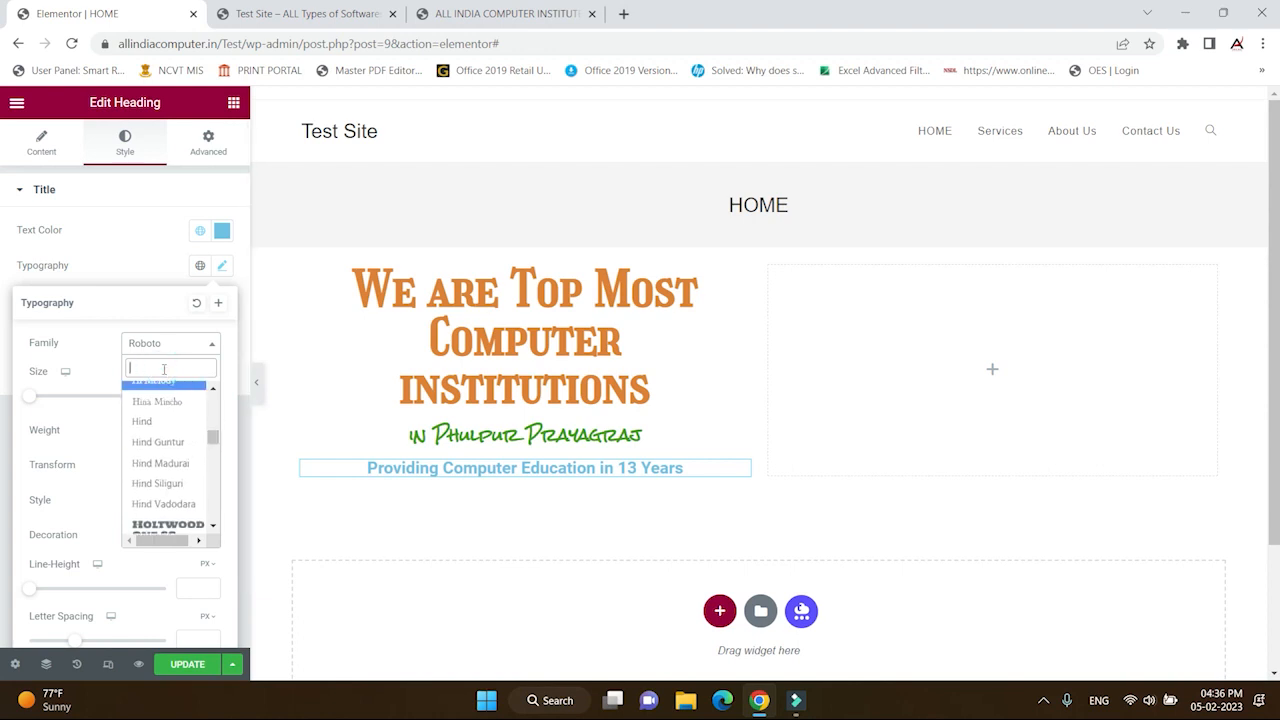
{"action": "type", "text": "gras"}
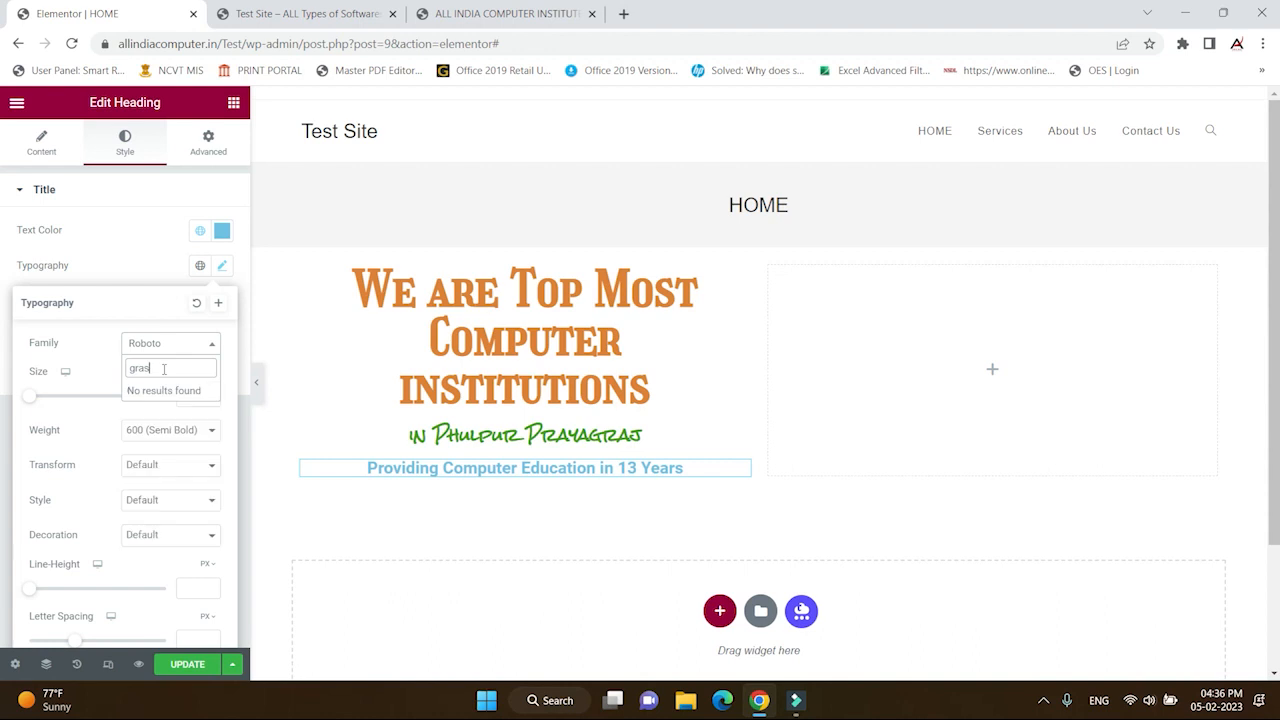
{"action": "key", "text": "BackSpace"}
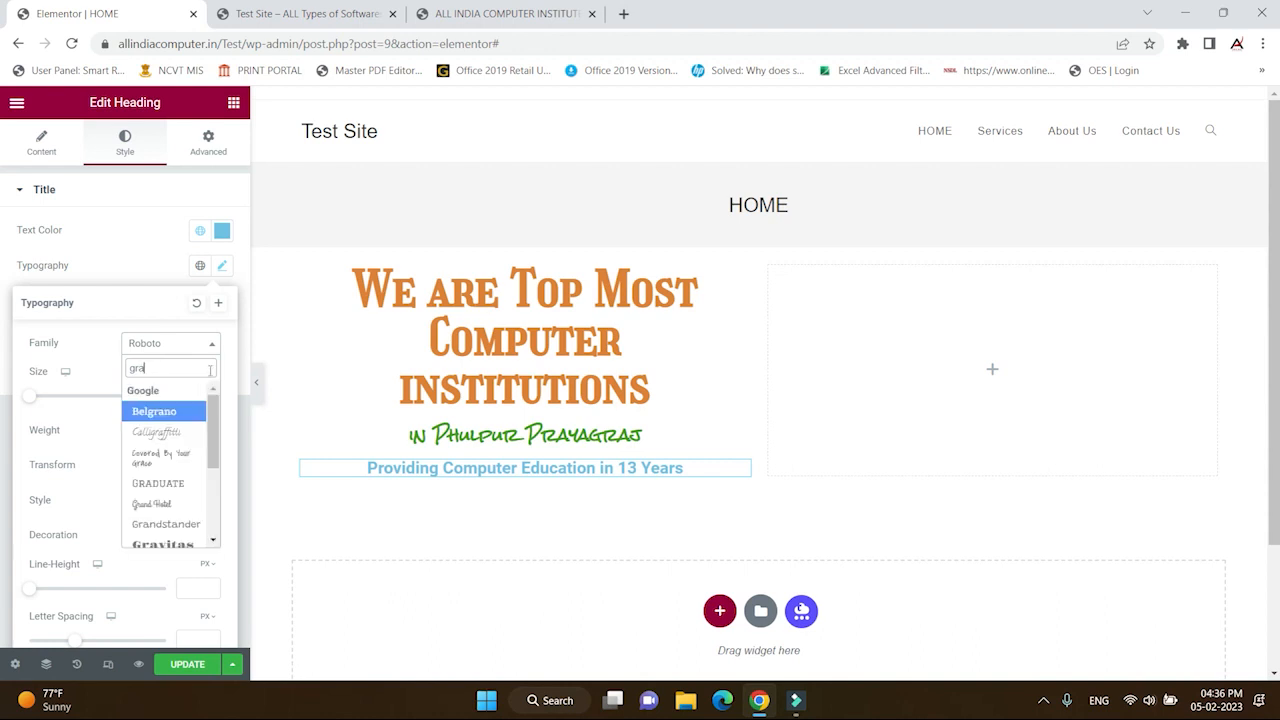
{"action": "scroll", "coordinate": [175, 445], "scroll_direction": "down", "scroll_amount": 1}
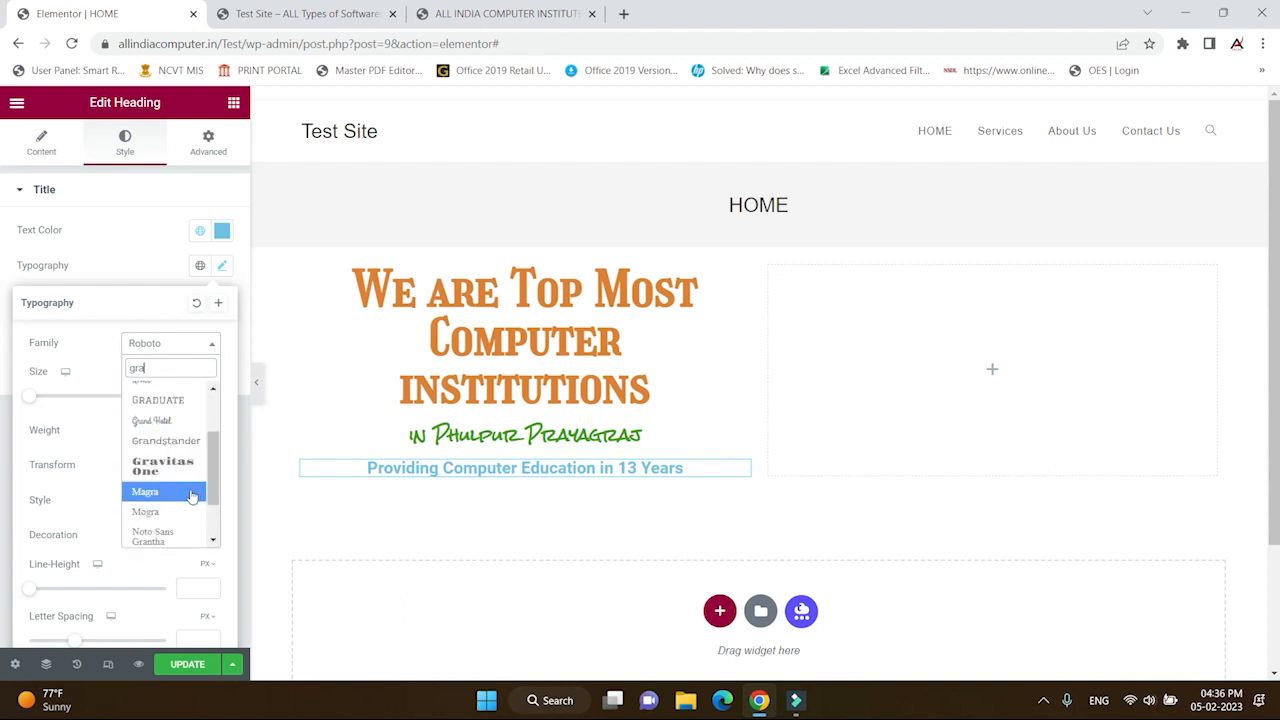
{"action": "scroll", "coordinate": [176, 456], "scroll_direction": "down", "scroll_amount": 1}
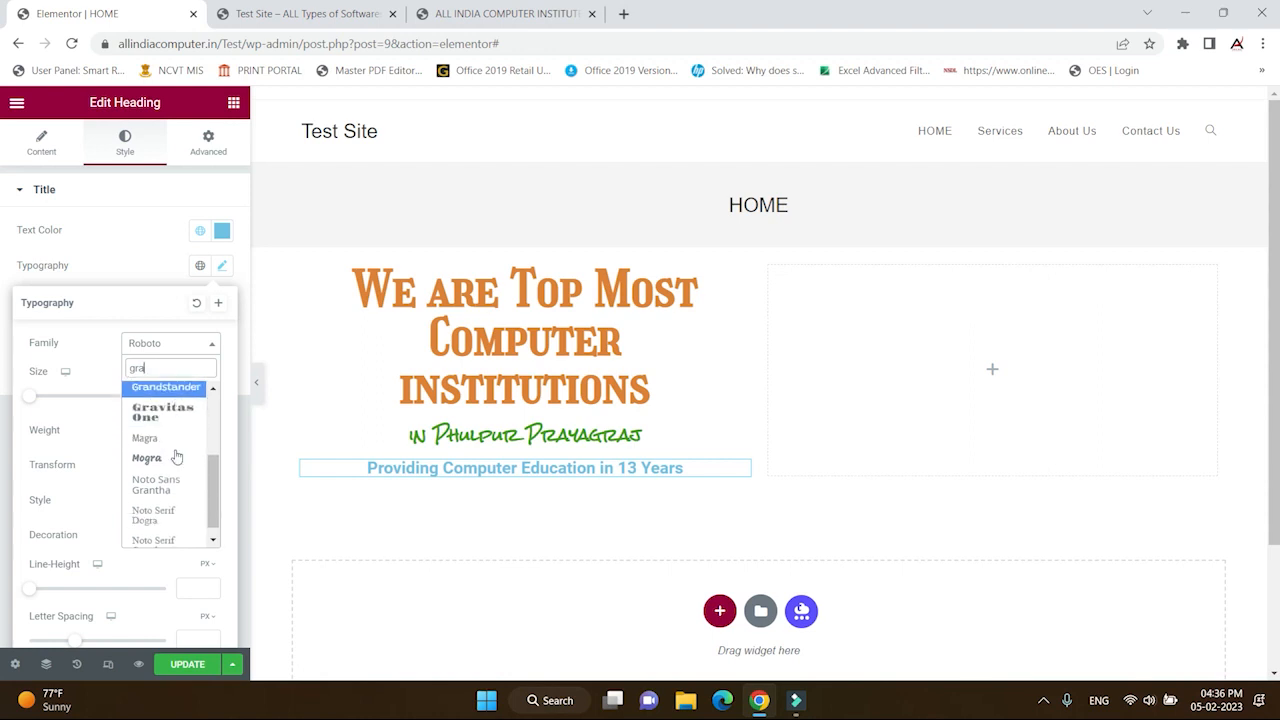
{"action": "scroll", "coordinate": [175, 455], "scroll_direction": "up", "scroll_amount": 3}
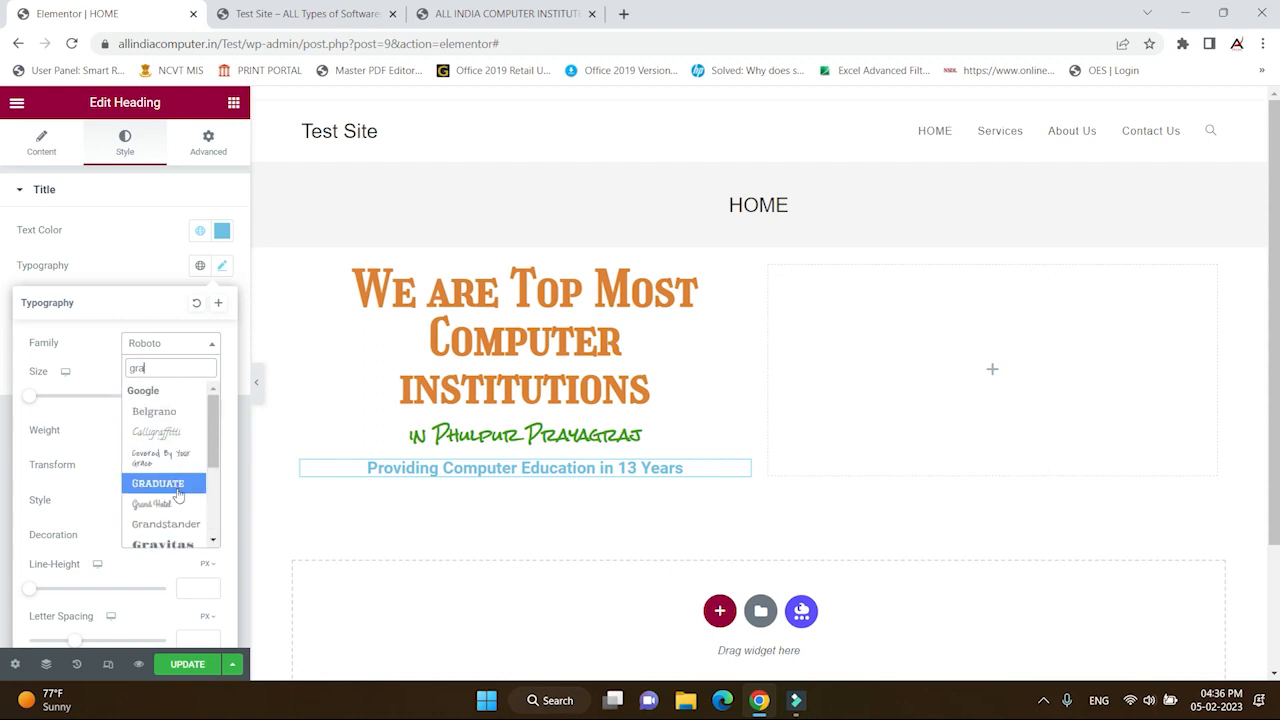
{"action": "scroll", "coordinate": [176, 488], "scroll_direction": "down", "scroll_amount": 1}
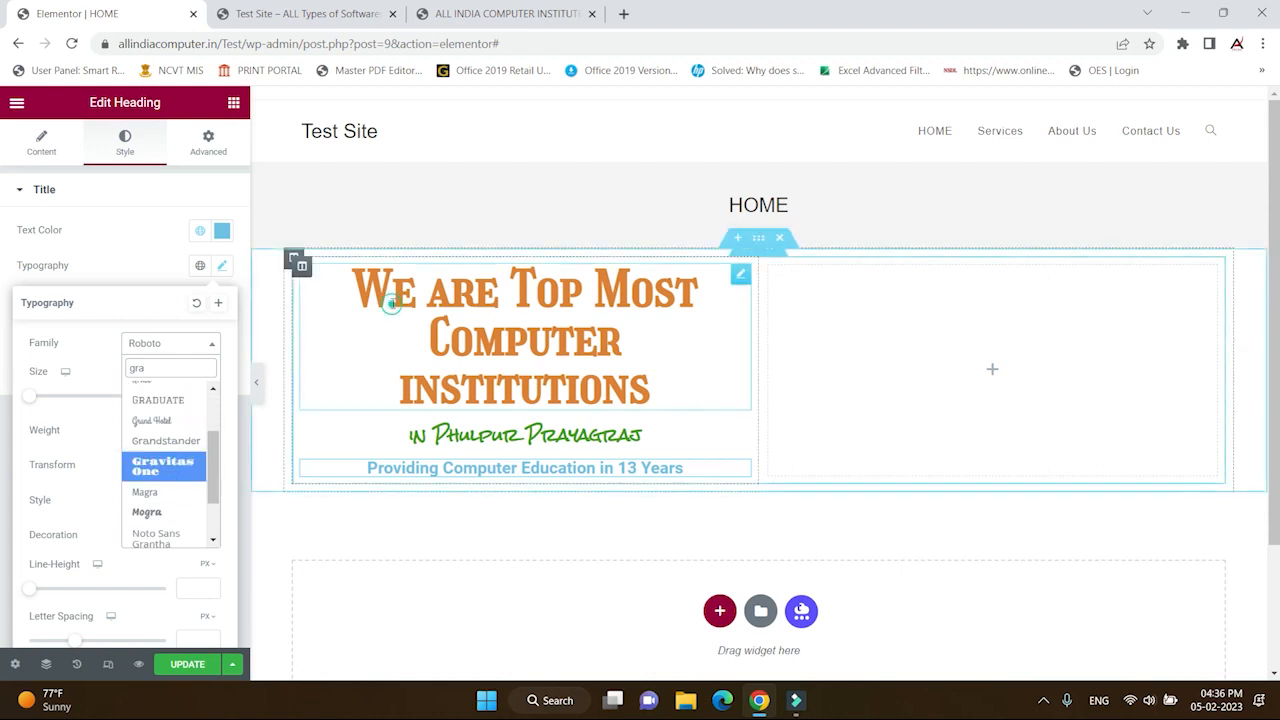
- Recheck the font family of the "We are Top Most Computer institutions" heading in its typography settings
{"action": "left_click", "coordinate": [389, 298]}
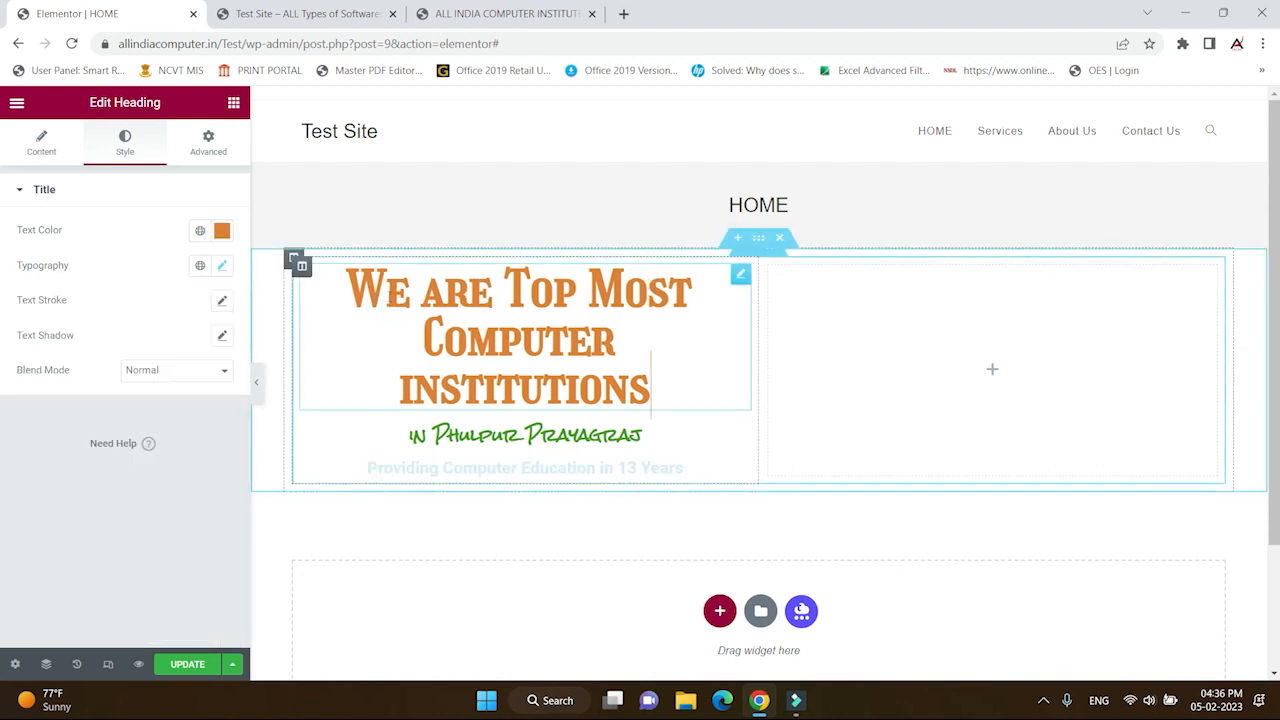
{"action": "left_click", "coordinate": [222, 266]}
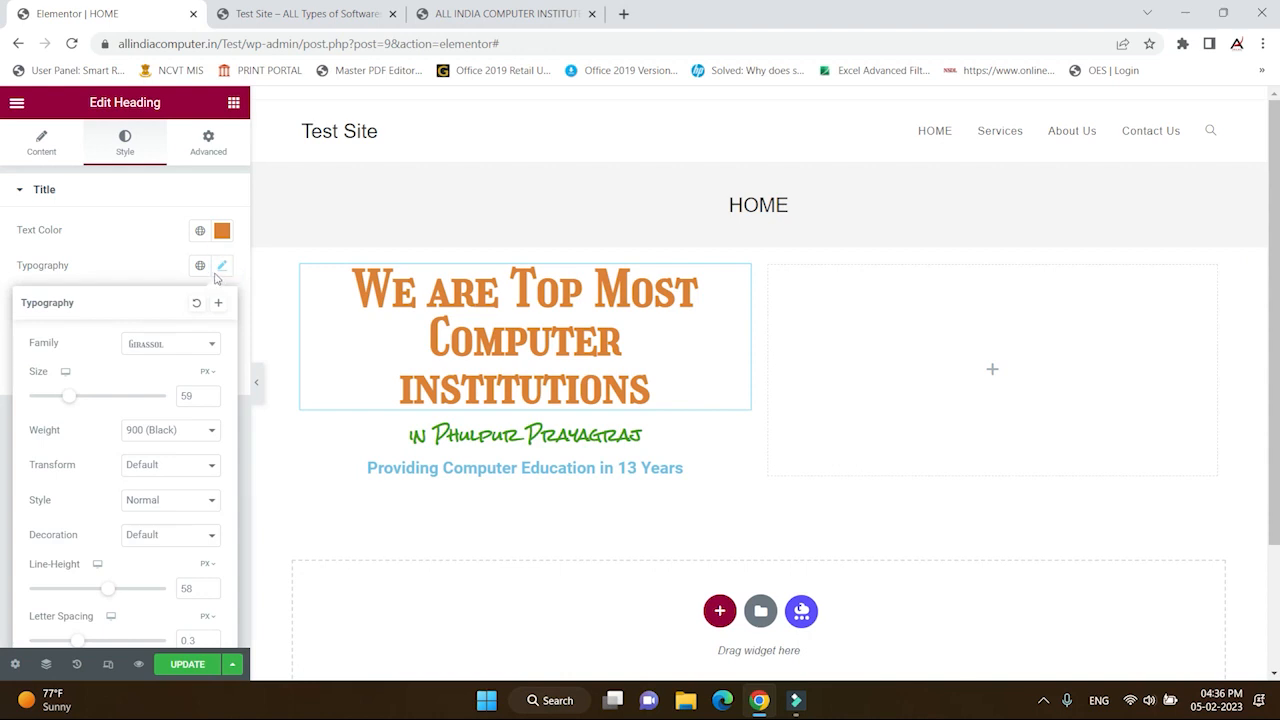
{"action": "left_click", "coordinate": [362, 298]}
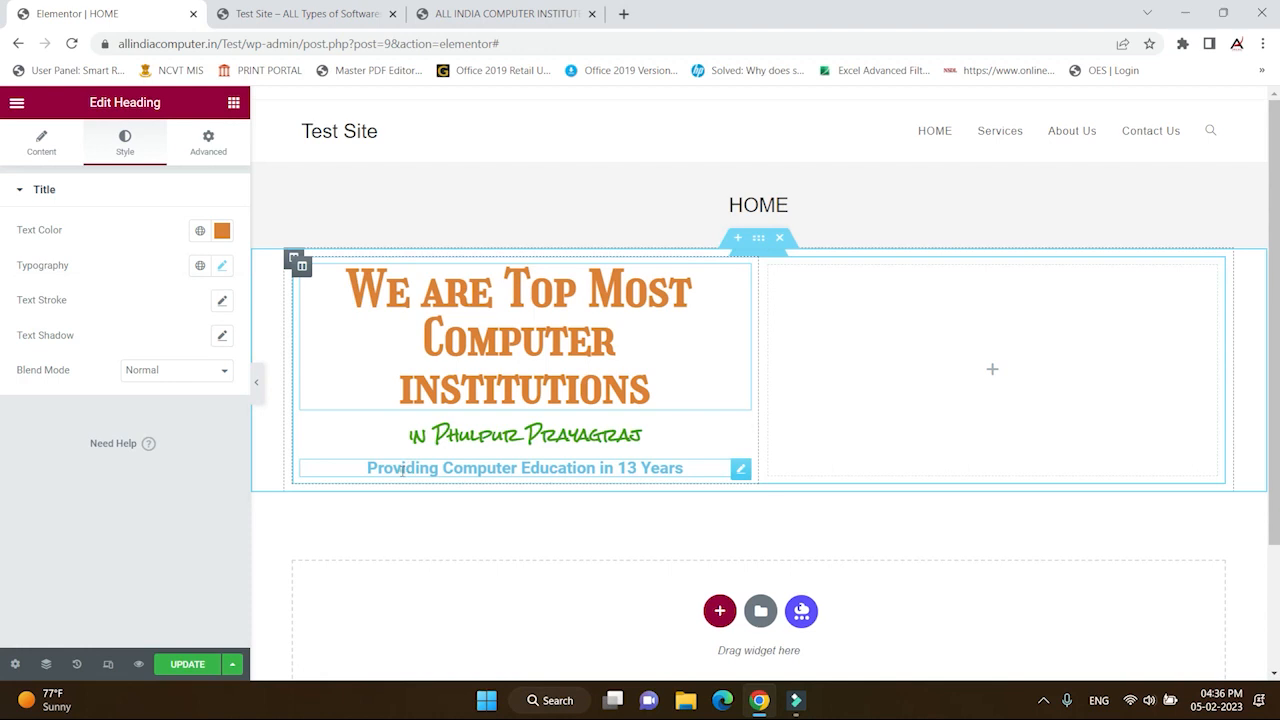
- Set the "Providing Computer Education in 13 Years" heading's font family to Girassol and its size to 41 px
{"action": "left_click", "coordinate": [403, 470]}
{"action": "left_click", "coordinate": [222, 267]}
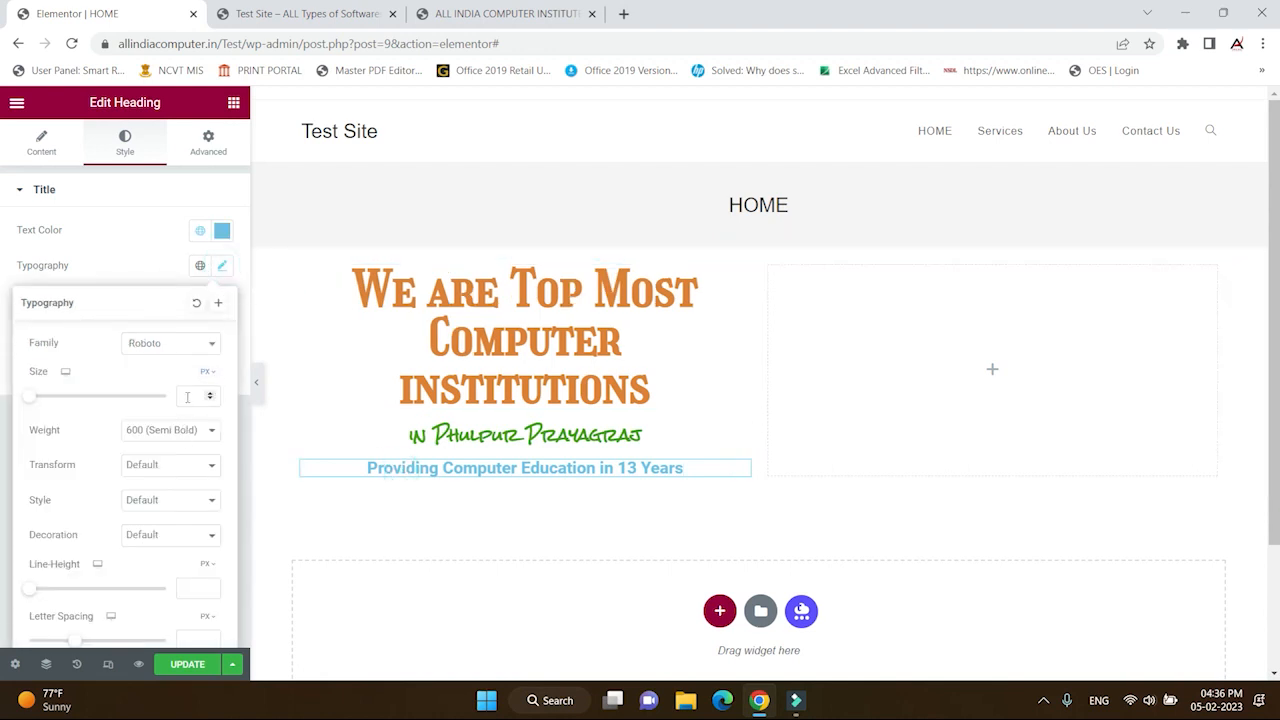
{"action": "left_click", "coordinate": [198, 343]}
{"action": "left_click_drag", "start_coordinate": [218, 494], "coordinate": [214, 421]}
{"action": "scroll", "coordinate": [175, 438], "scroll_direction": "down", "scroll_amount": 15}
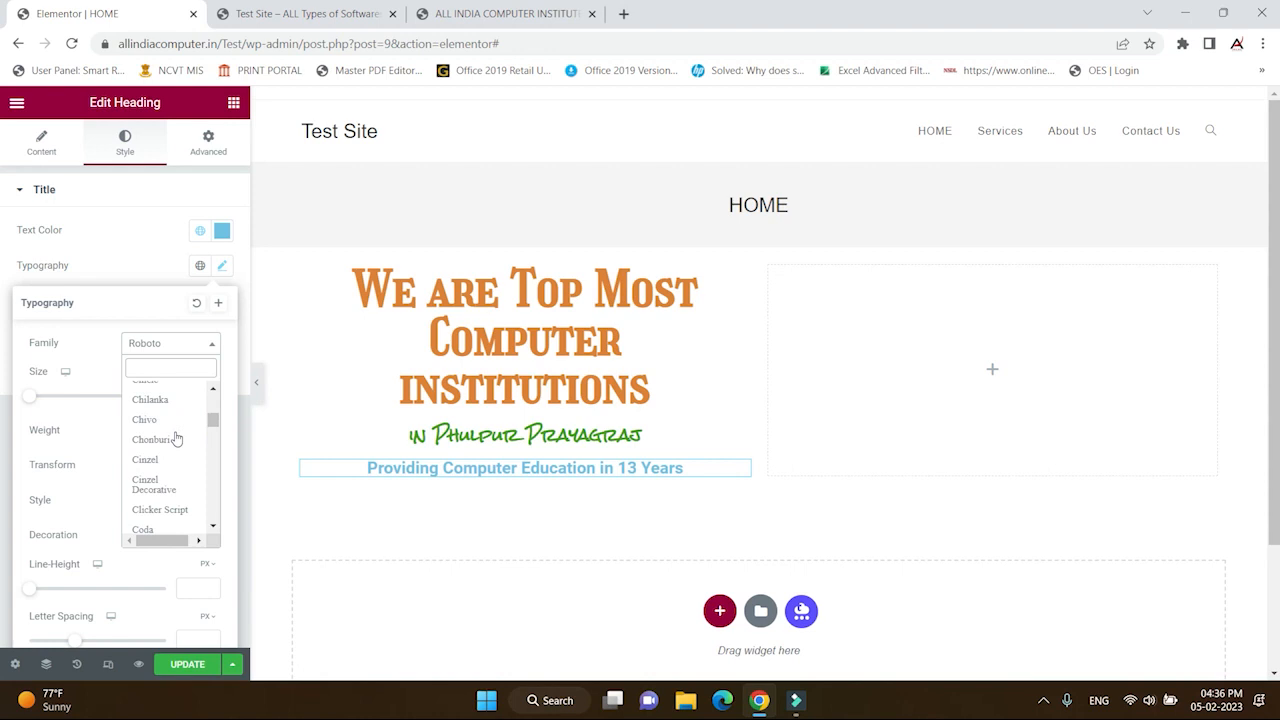
{"action": "scroll", "coordinate": [175, 438], "scroll_direction": "down", "scroll_amount": 15}
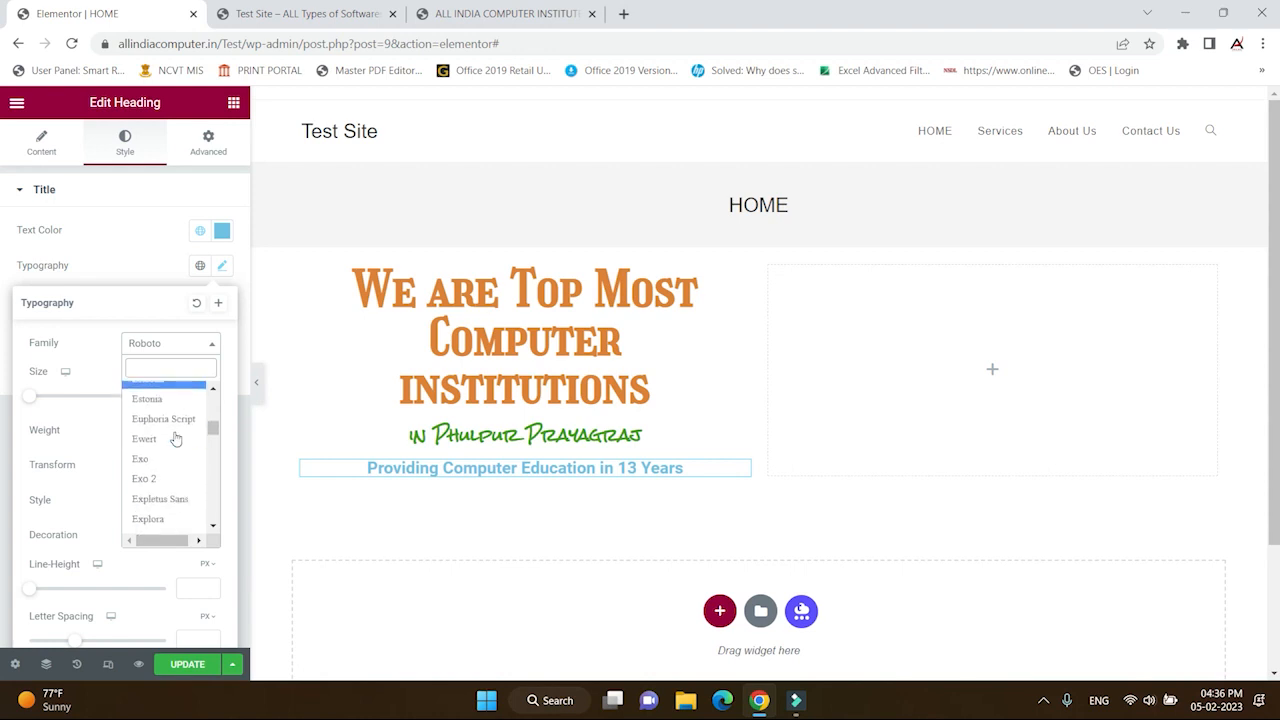
{"action": "scroll", "coordinate": [173, 435], "scroll_direction": "down", "scroll_amount": 5}
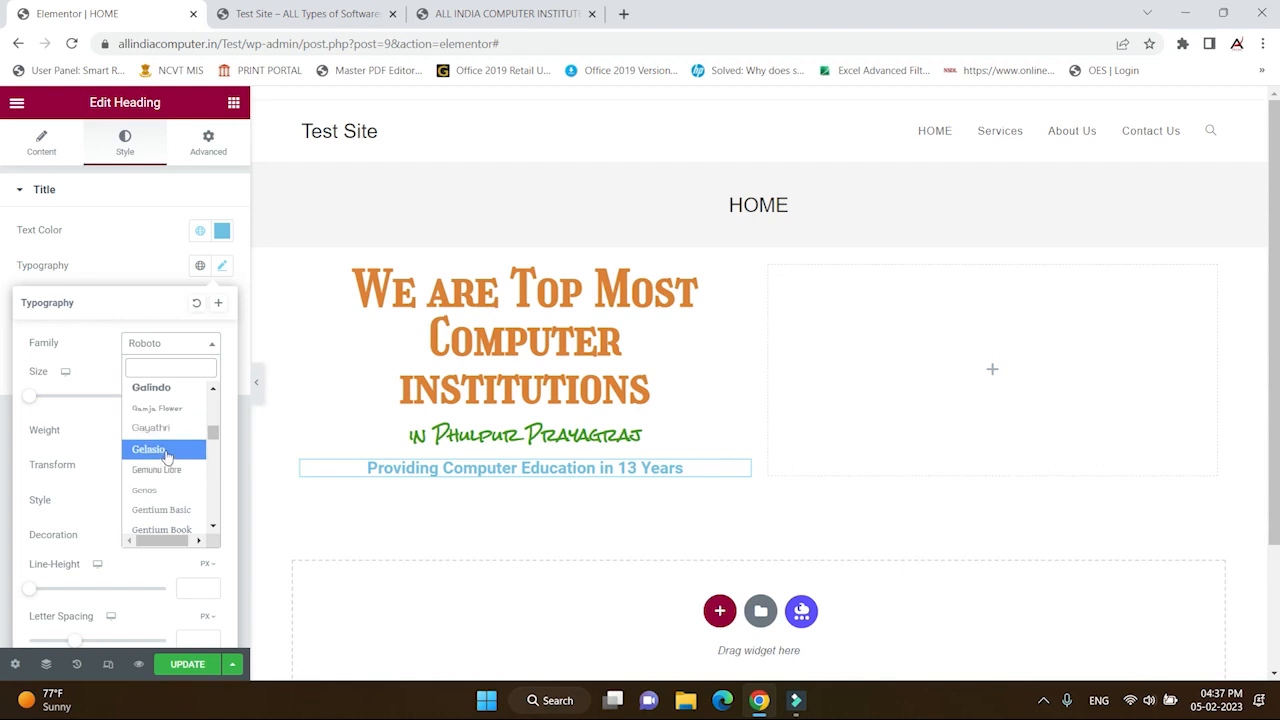
{"action": "scroll", "coordinate": [166, 456], "scroll_direction": "down", "scroll_amount": 4}
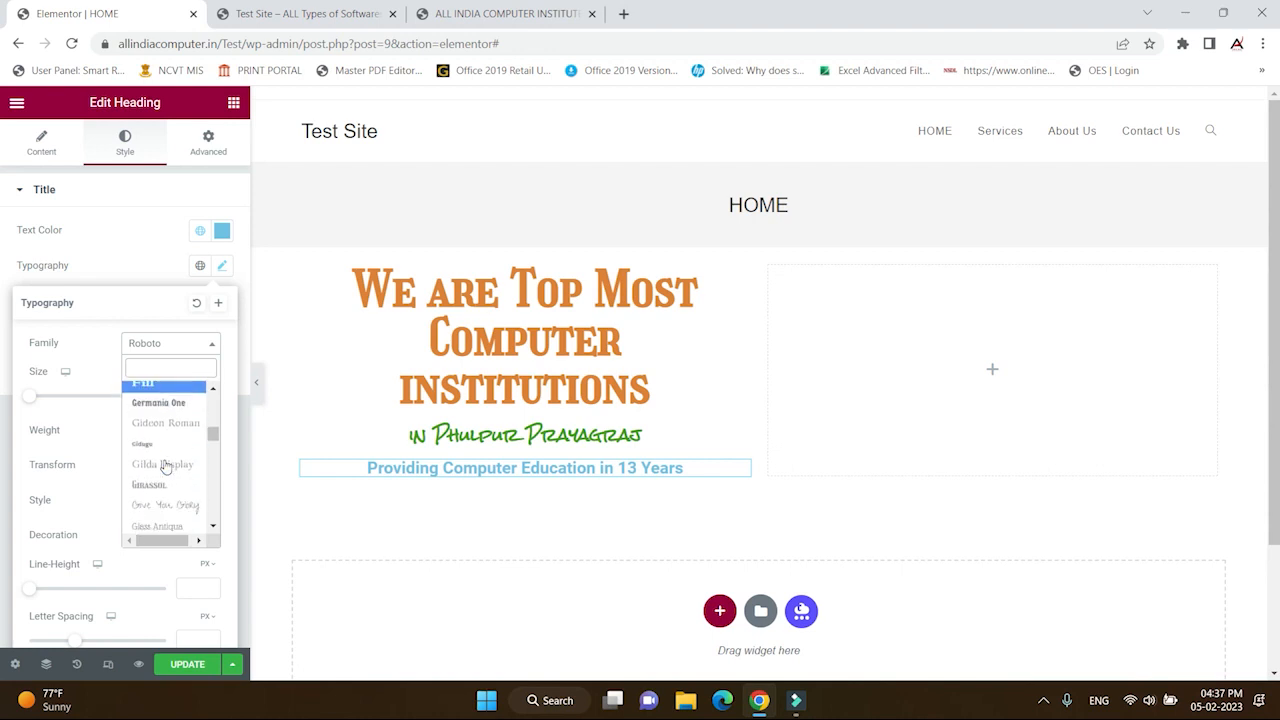
{"action": "scroll", "coordinate": [166, 467], "scroll_direction": "down", "scroll_amount": 1}
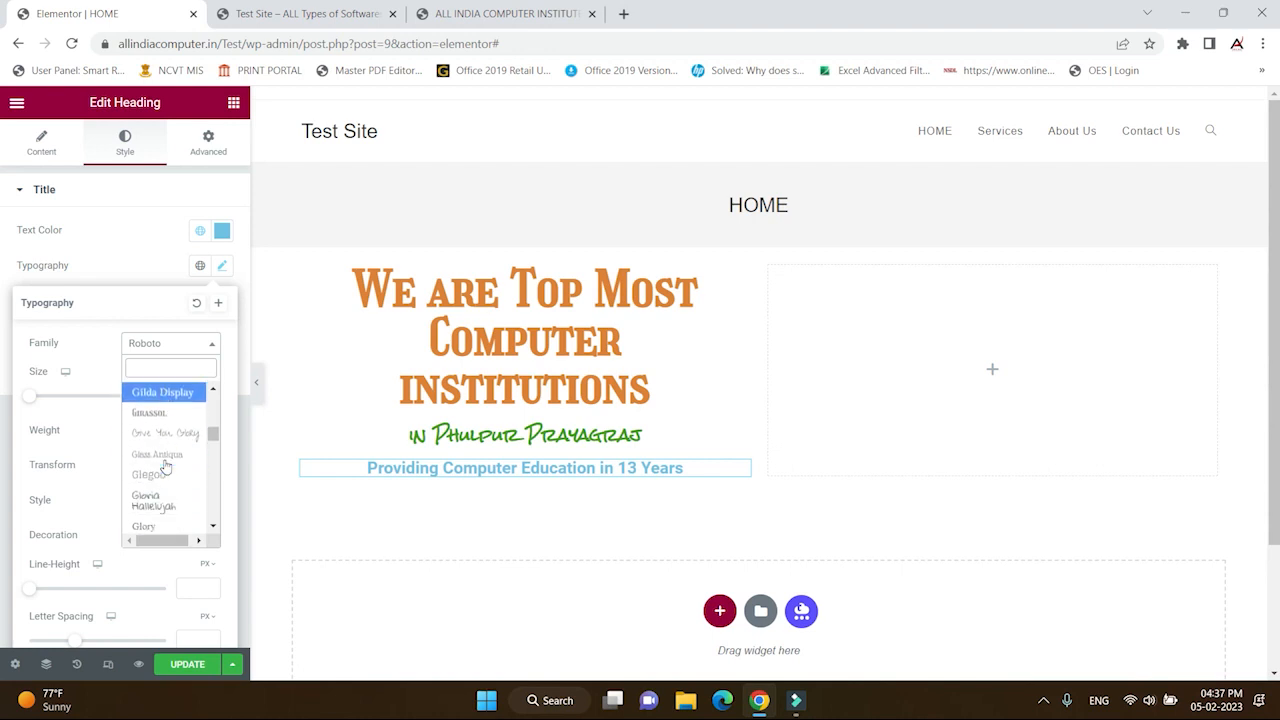
{"action": "scroll", "coordinate": [166, 467], "scroll_direction": "up", "scroll_amount": 1}
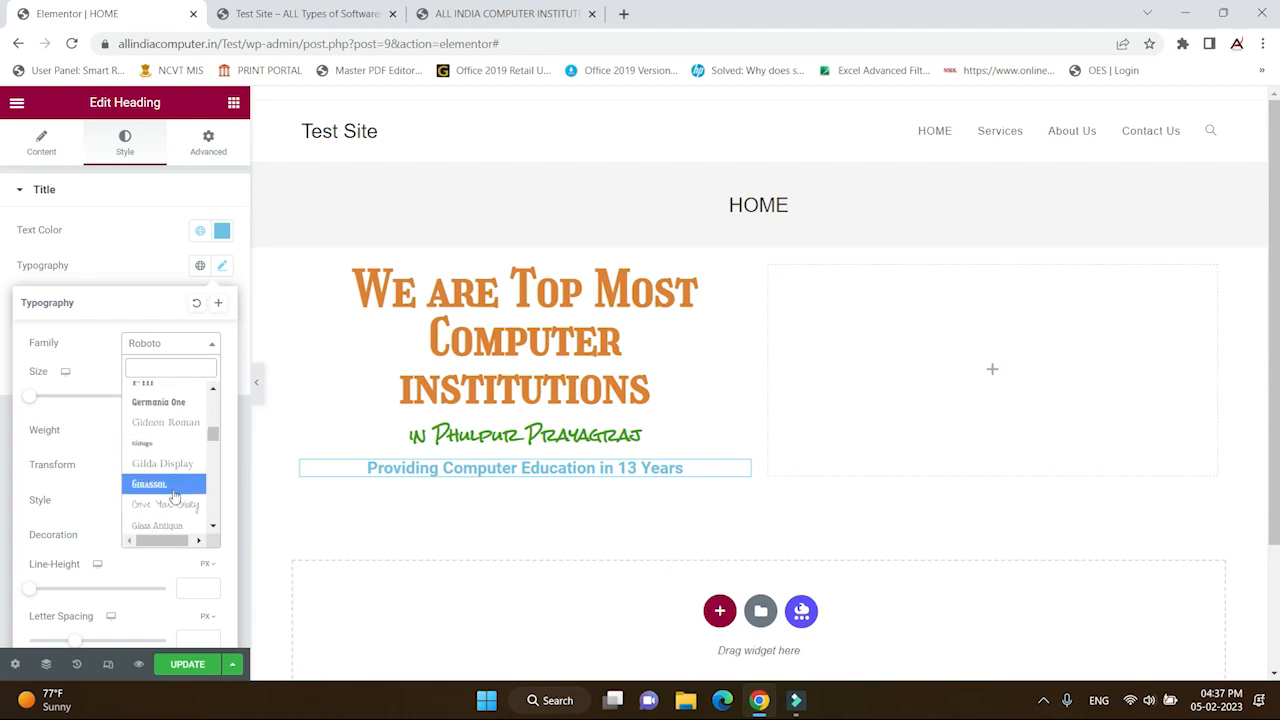
{"action": "left_click", "coordinate": [170, 487]}
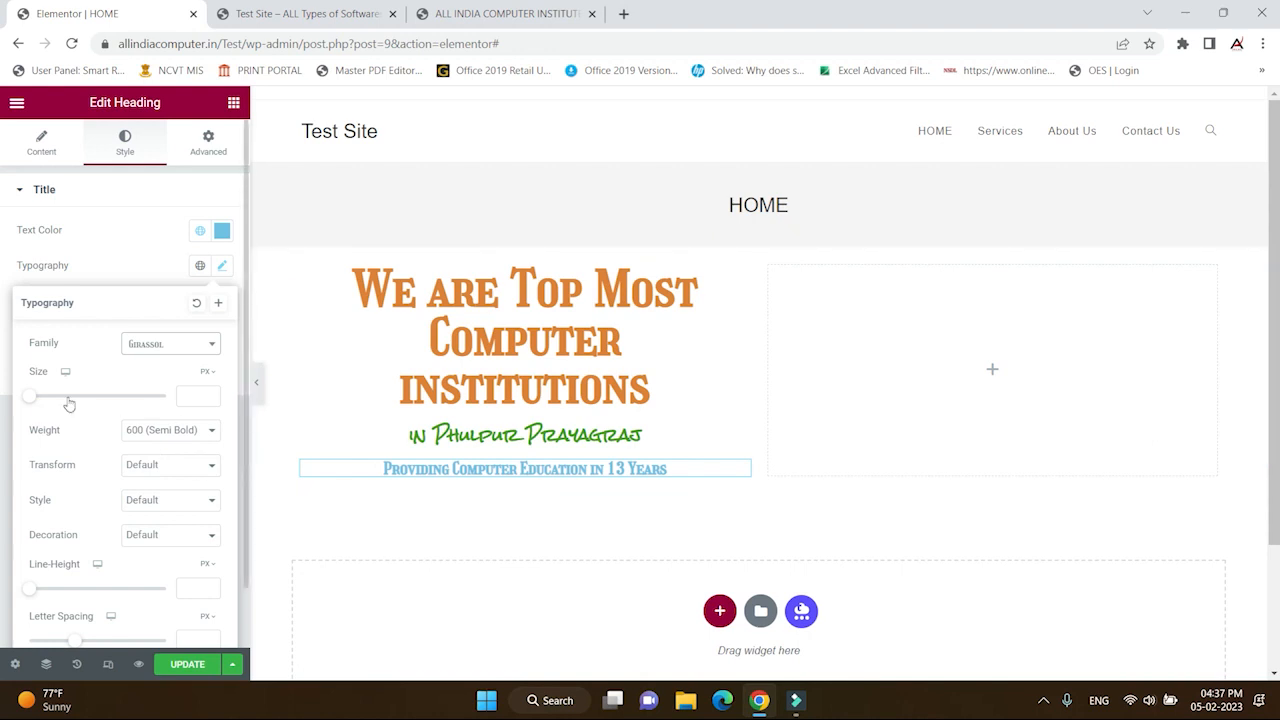
{"action": "left_click_drag", "start_coordinate": [31, 401], "coordinate": [58, 398]}
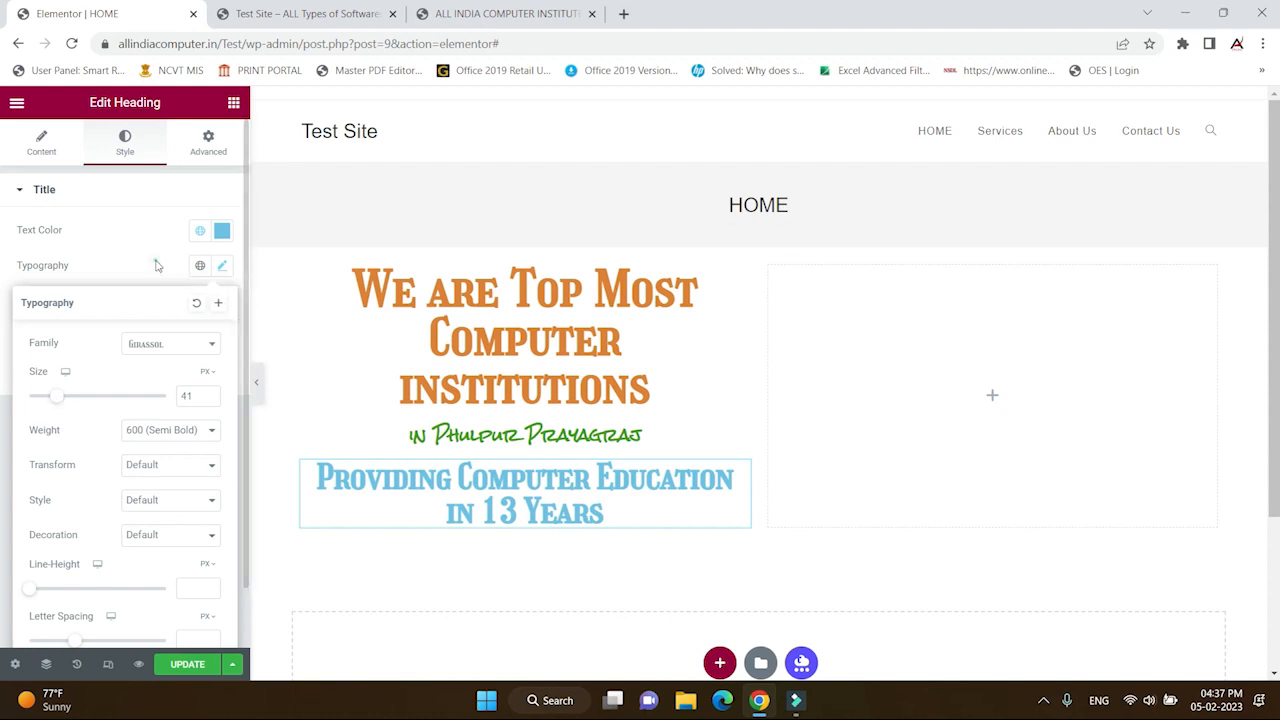
{"action": "left_click", "coordinate": [222, 265]}
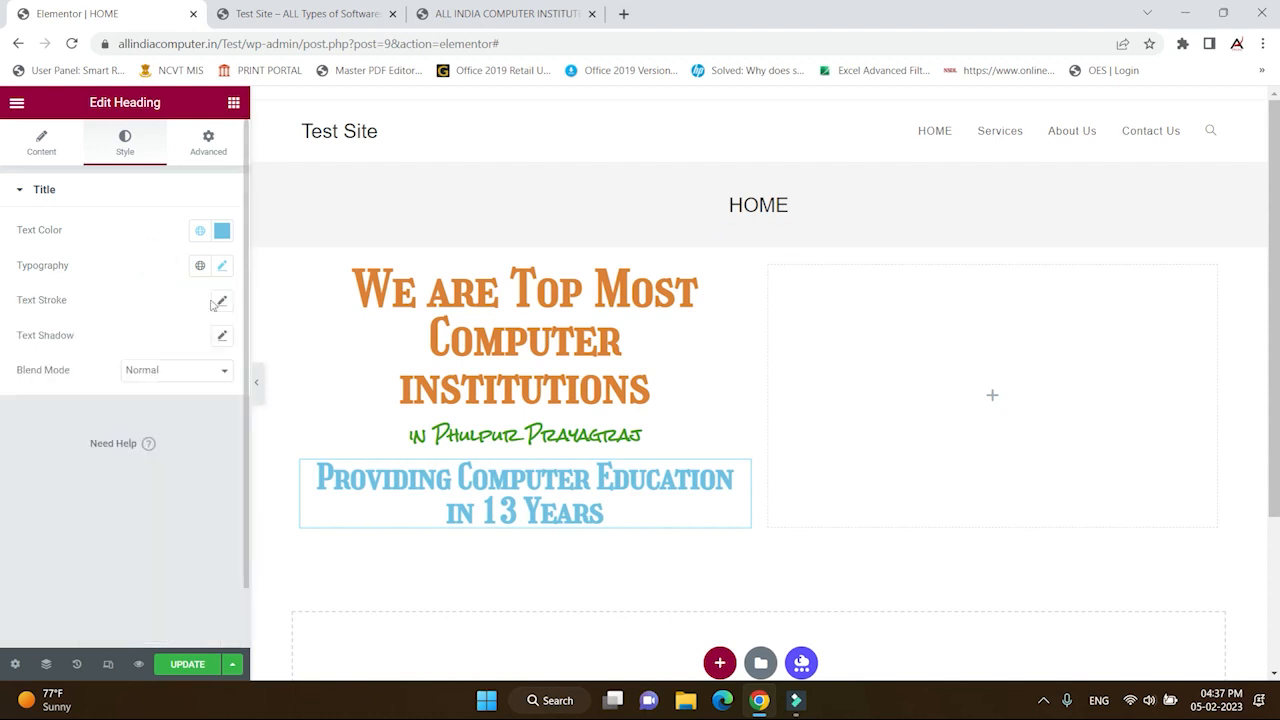
- Change the "Providing Computer Education in 13 Years" heading's text colour to #DD8138, sampled from the main orange heading with the eyedropper
{"action": "left_click", "coordinate": [221, 233]}
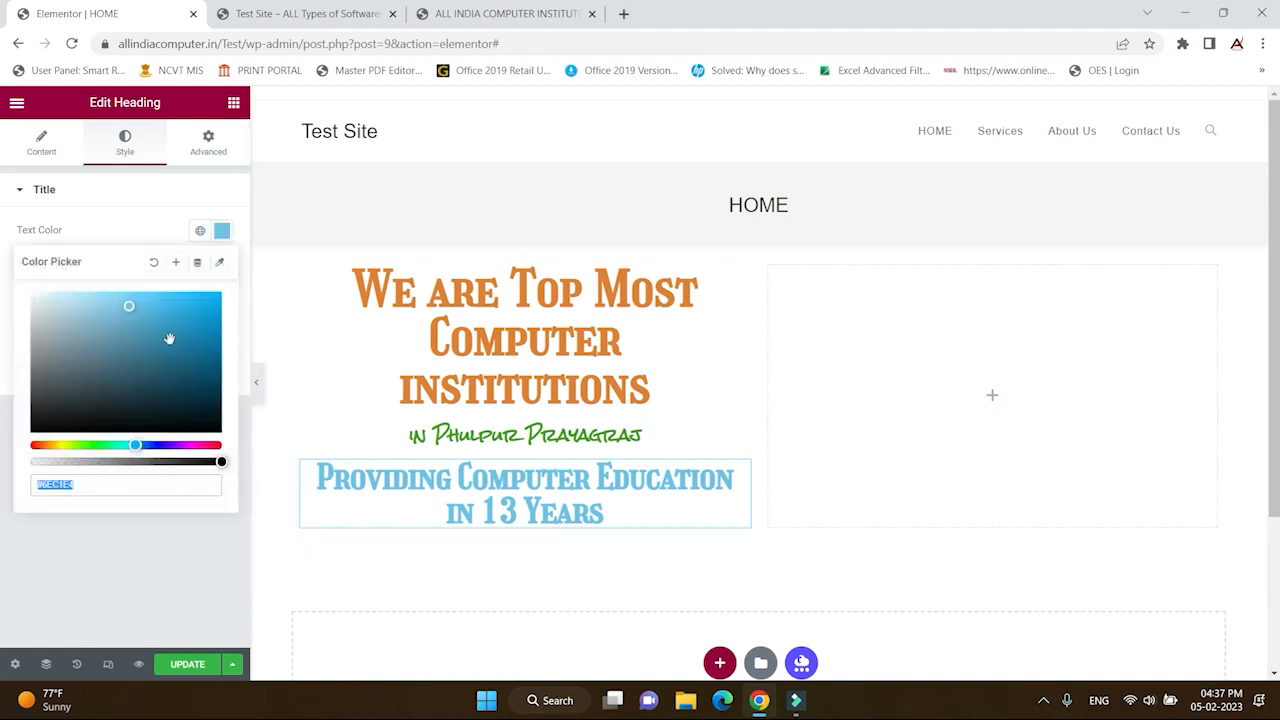
{"action": "left_click", "coordinate": [50, 445]}
{"action": "left_click", "coordinate": [143, 343]}
{"action": "left_click", "coordinate": [151, 336]}
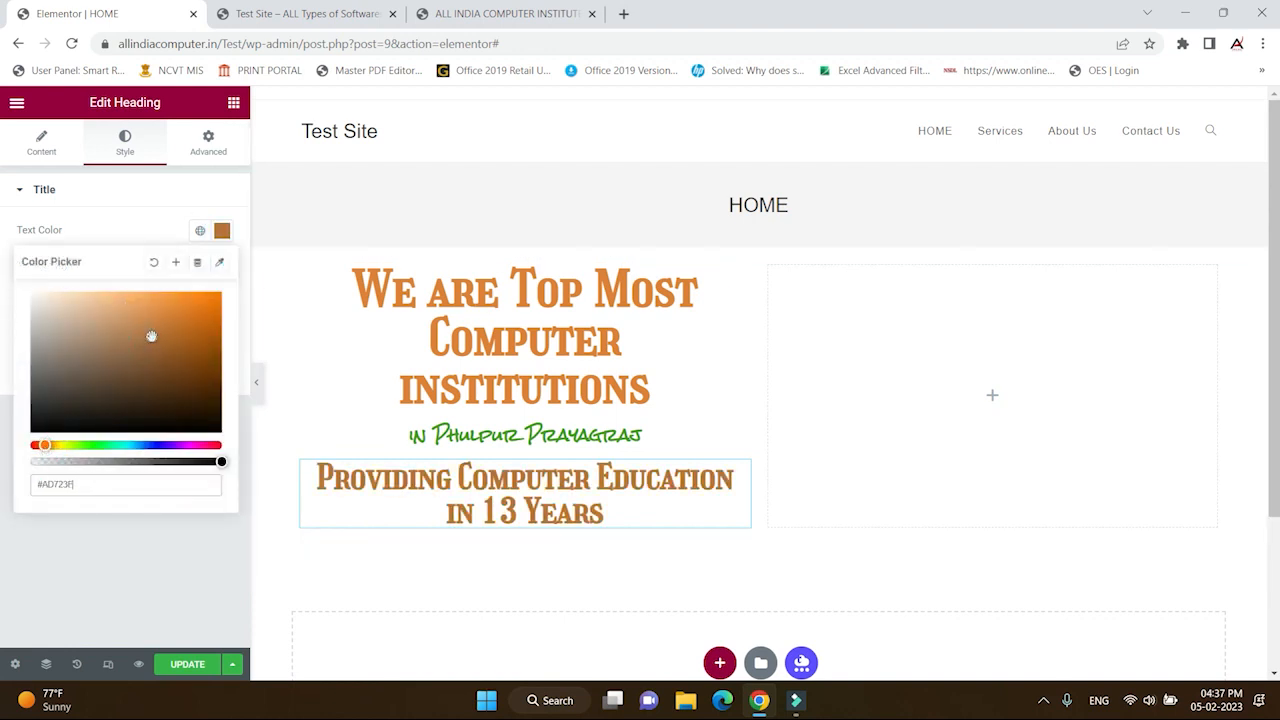
{"action": "mouse_move", "coordinate": [152, 319]}
{"action": "left_mouse_down"}
{"action": "mouse_move", "coordinate": [126, 294]}
{"action": "mouse_move", "coordinate": [134, 311]}
{"action": "left_mouse_up"}
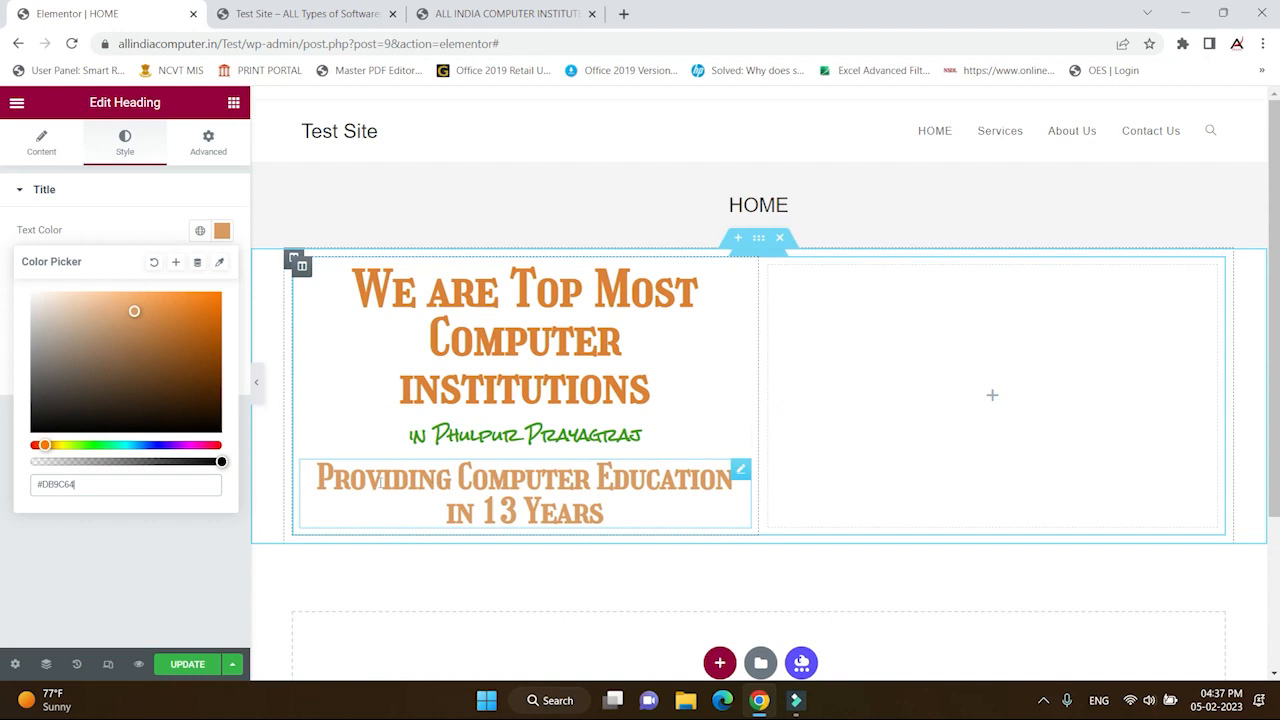
{"action": "left_click", "coordinate": [219, 263]}
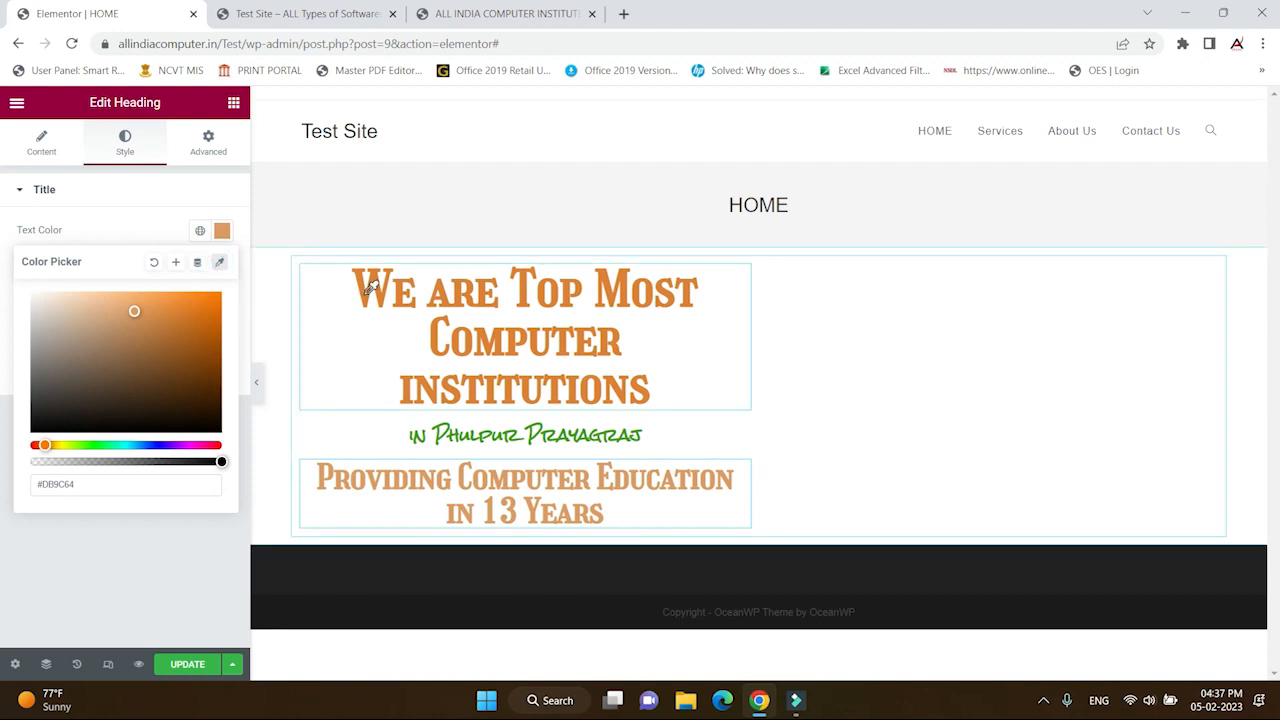
{"action": "left_click", "coordinate": [391, 311]}
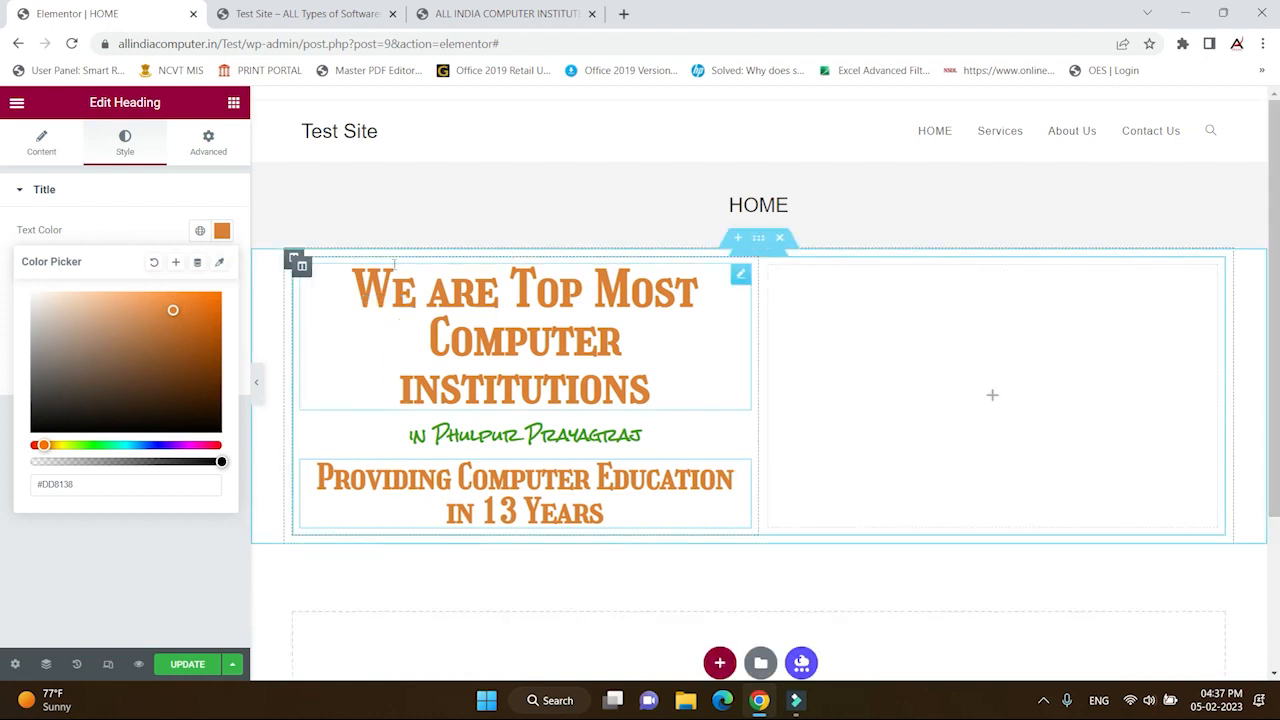
- Unlink the margin values of the "We are Top Most Computer institutions" heading and set its top margin to -5 px and bottom margin to 2 px
{"action": "left_click", "coordinate": [480, 352]}
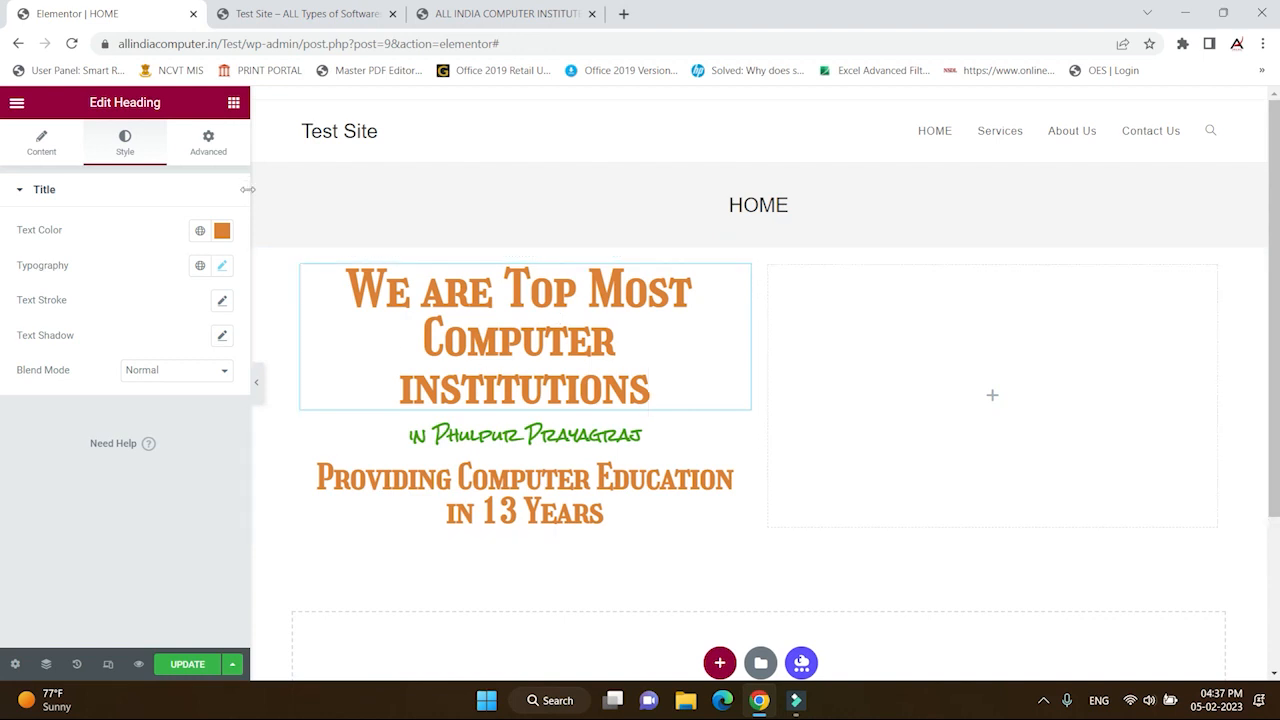
{"action": "left_click", "coordinate": [210, 158]}
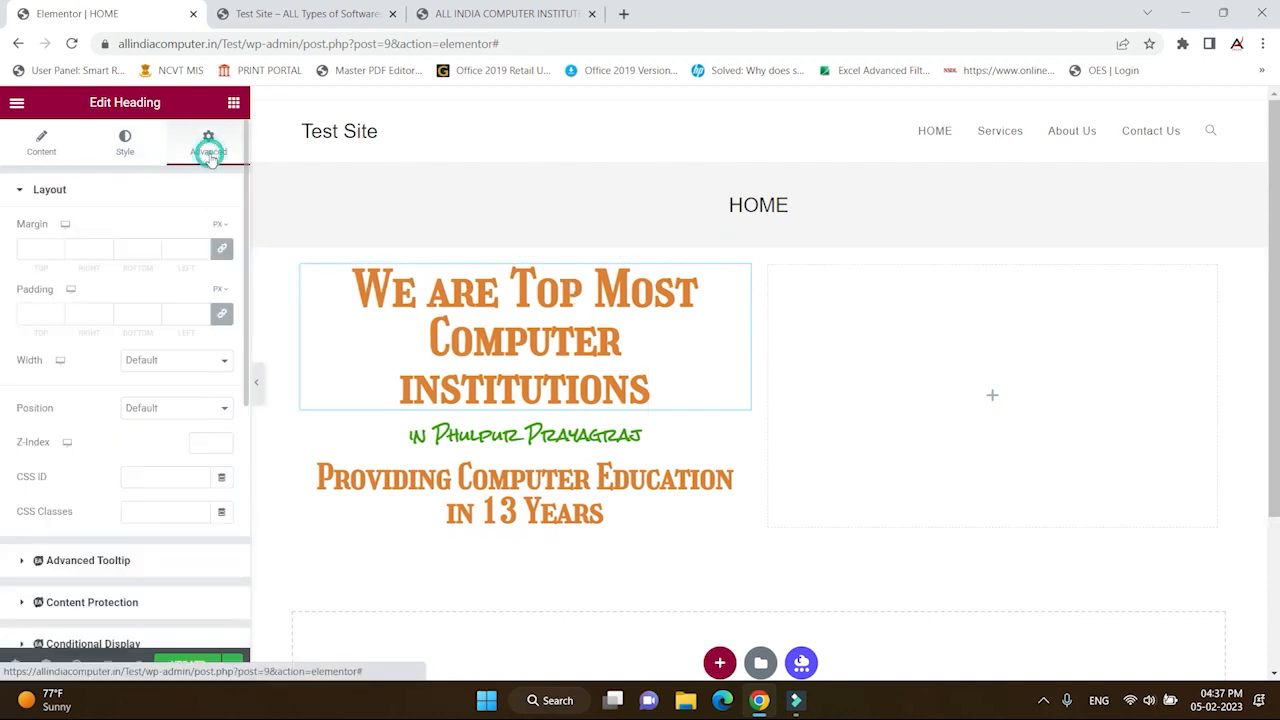
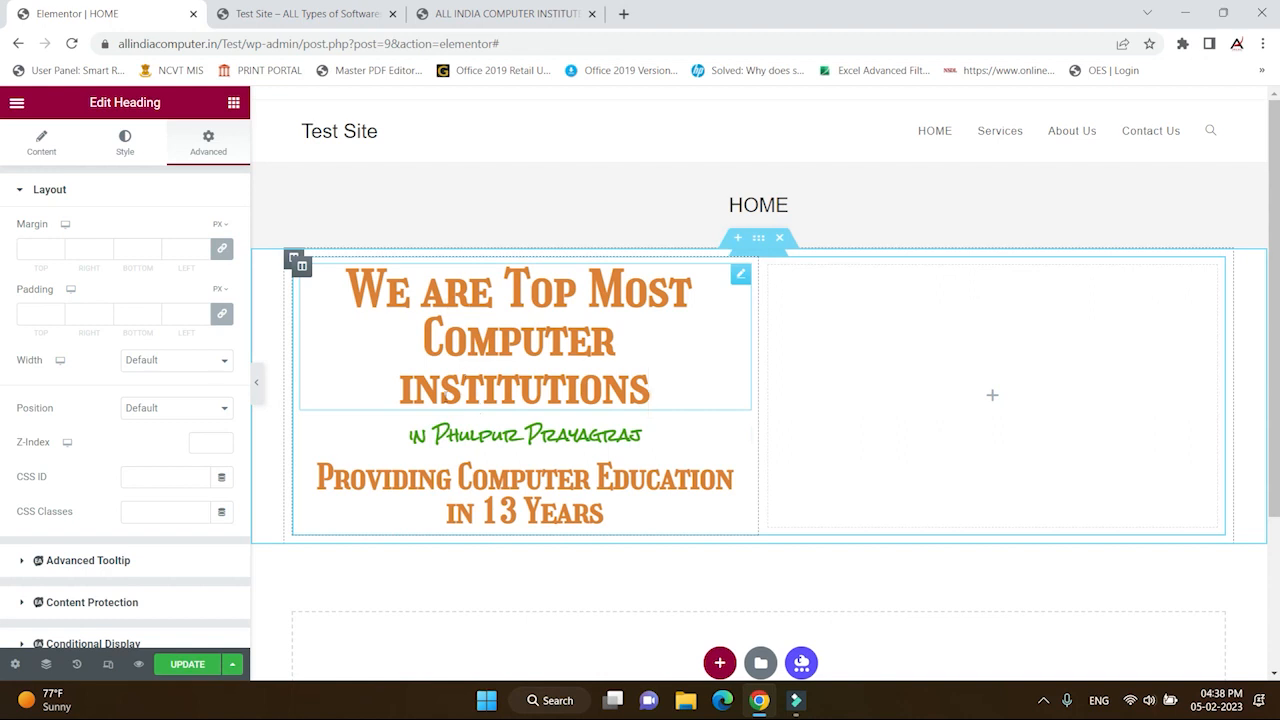
{"action": "left_click", "coordinate": [220, 252]}
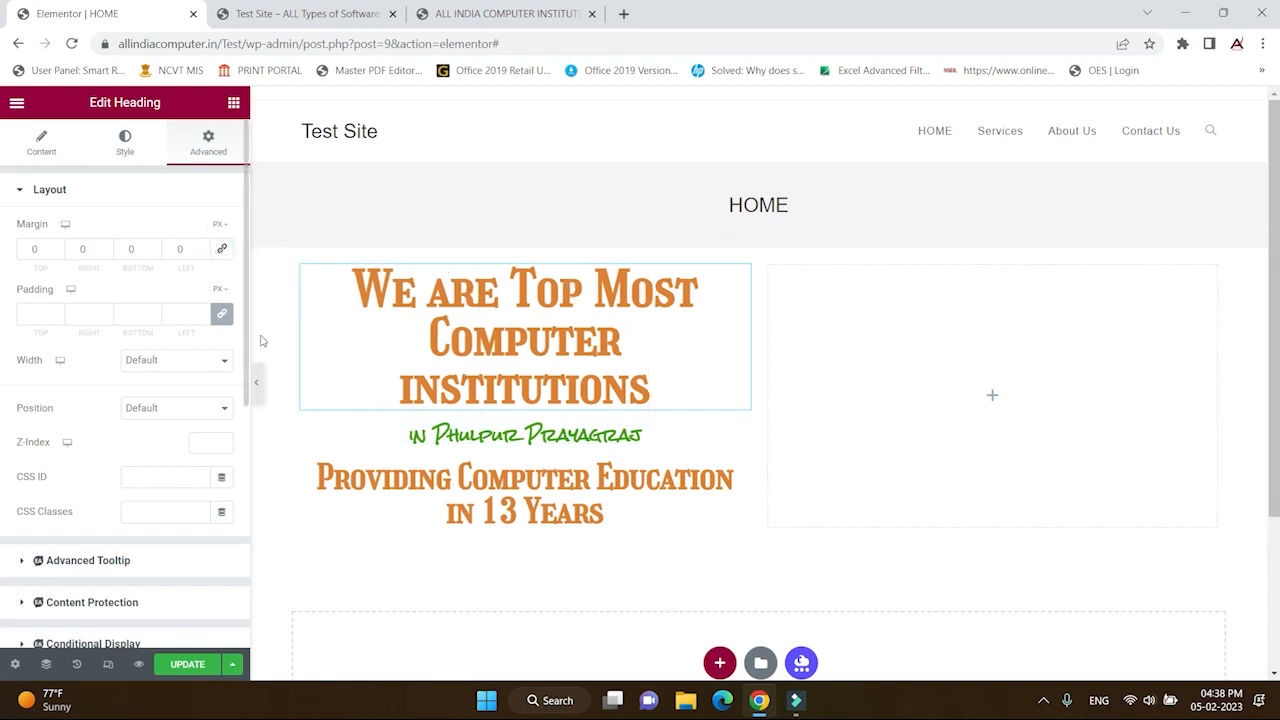
{"action": "left_click", "coordinate": [56, 253]}
{"action": "left_click", "coordinate": [56, 253]}
{"action": "left_click", "coordinate": [56, 253]}
{"action": "left_click", "coordinate": [56, 253]}
{"action": "left_click", "coordinate": [56, 253]}
{"action": "left_click", "coordinate": [56, 253]}
{"action": "left_click", "coordinate": [56, 253]}
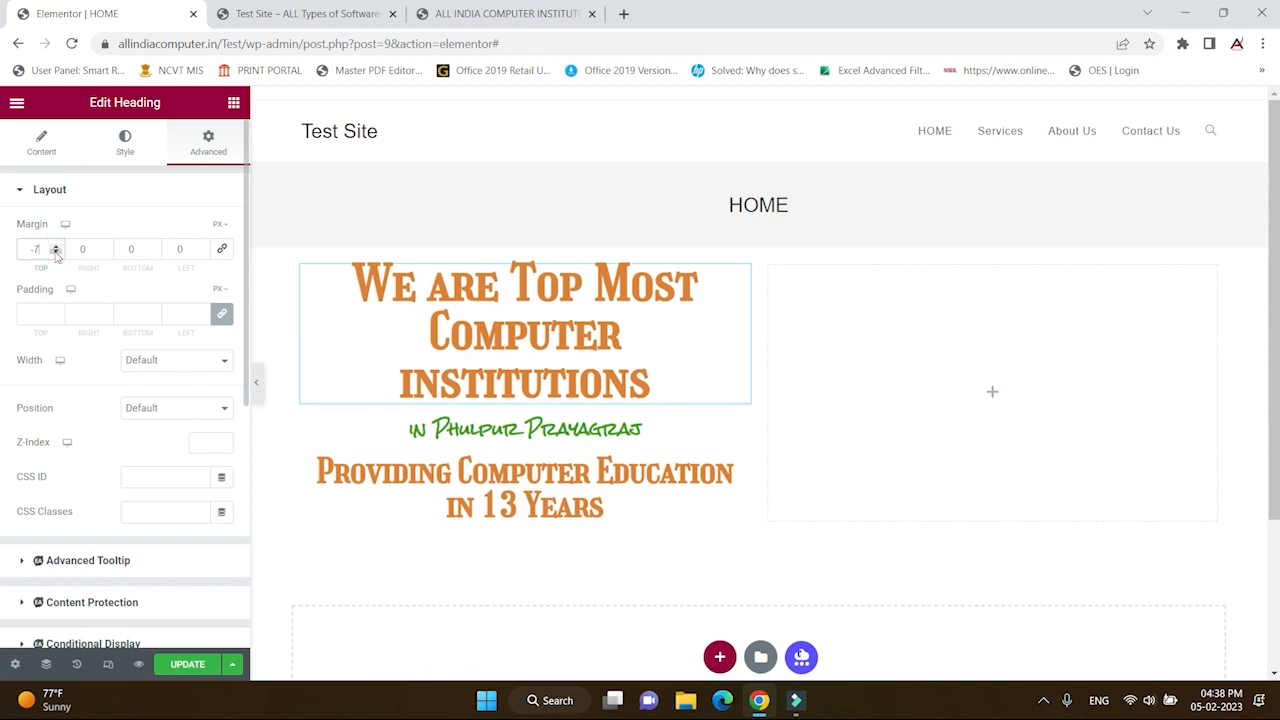
{"action": "left_click", "coordinate": [56, 246]}
{"action": "left_click", "coordinate": [56, 246]}
{"action": "left_click", "coordinate": [56, 246]}
{"action": "left_click", "coordinate": [56, 253]}
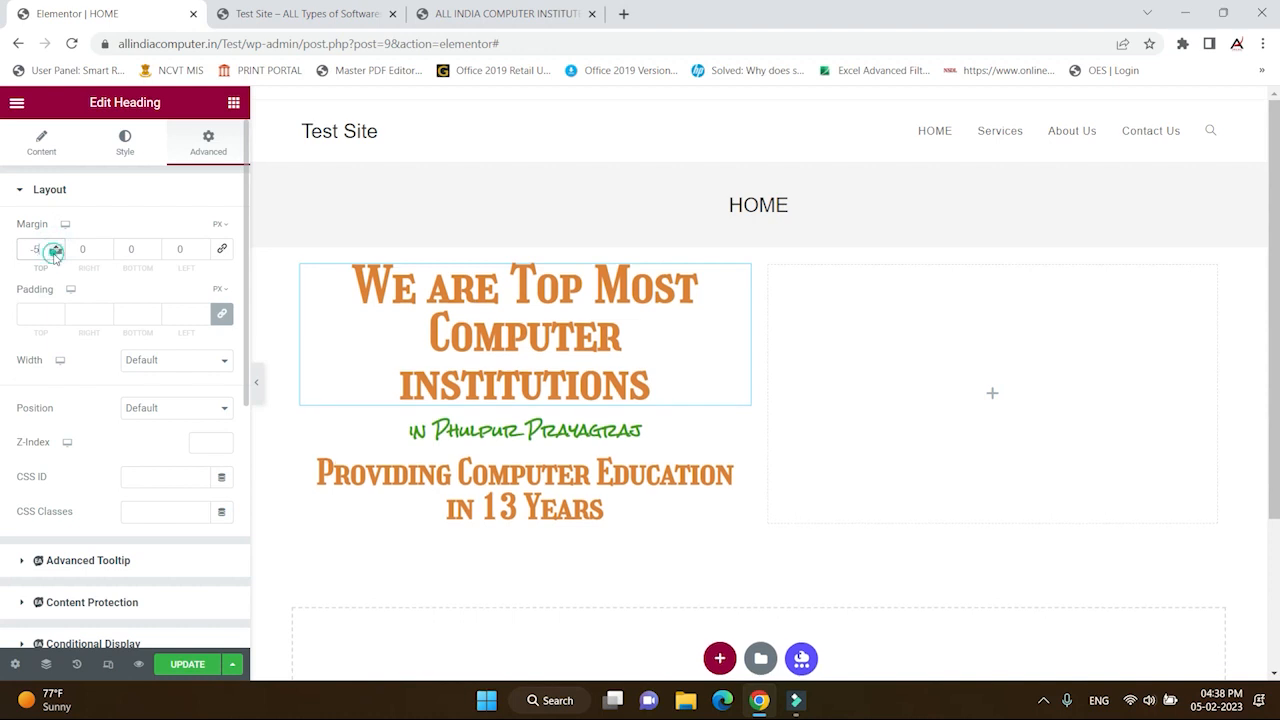
{"action": "left_click", "coordinate": [152, 246]}
{"action": "left_click", "coordinate": [152, 246]}
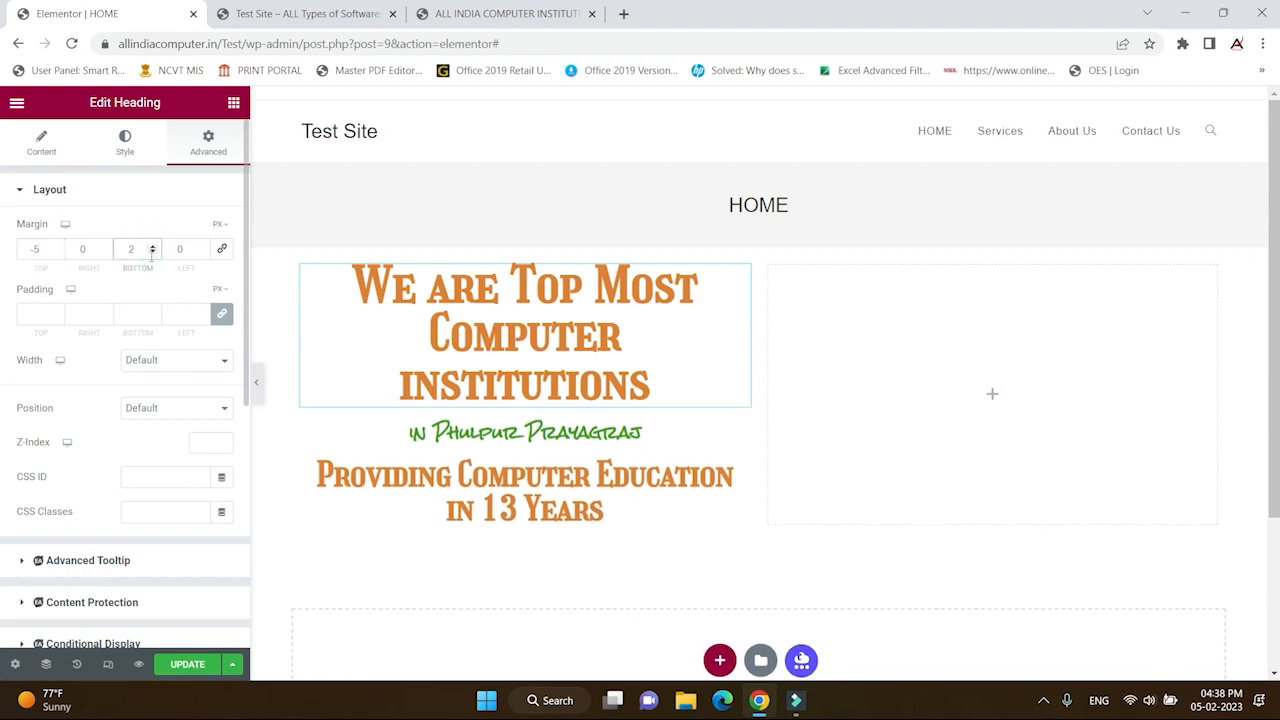
- Set the bottom margin of the "We are Top Most Computer institutions" heading to -9 px
{"action": "left_click", "coordinate": [151, 253]}
{"action": "left_click", "coordinate": [151, 253]}
{"action": "left_click", "coordinate": [151, 253]}
{"action": "left_click", "coordinate": [151, 253]}
{"action": "left_click", "coordinate": [151, 253]}
{"action": "left_click", "coordinate": [151, 253]}
{"action": "left_click", "coordinate": [151, 253]}
{"action": "left_click", "coordinate": [151, 253]}
{"action": "left_click", "coordinate": [151, 253]}
{"action": "left_click", "coordinate": [151, 253]}
{"action": "left_click", "coordinate": [151, 253]}
{"action": "left_click", "coordinate": [151, 253]}
{"action": "left_click", "coordinate": [151, 253]}
{"action": "left_click", "coordinate": [151, 253]}
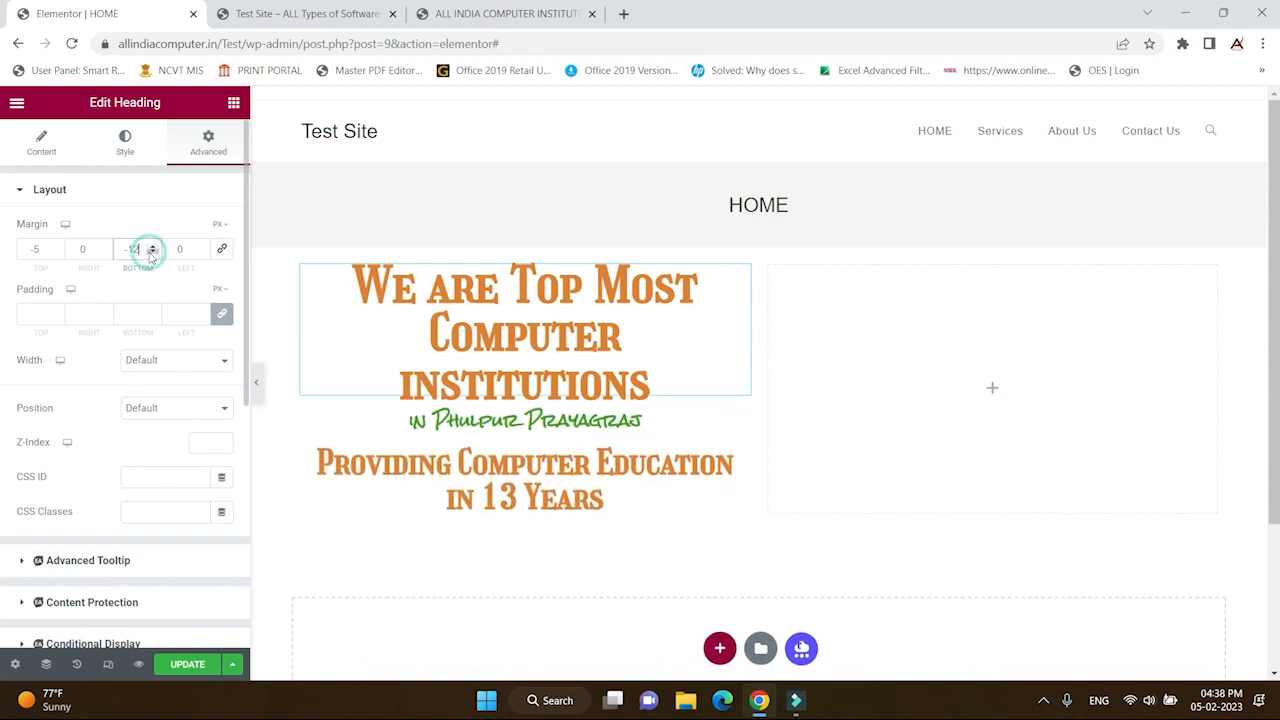
{"action": "left_click", "coordinate": [151, 246]}
{"action": "left_click", "coordinate": [151, 246]}
{"action": "left_click", "coordinate": [151, 246]}
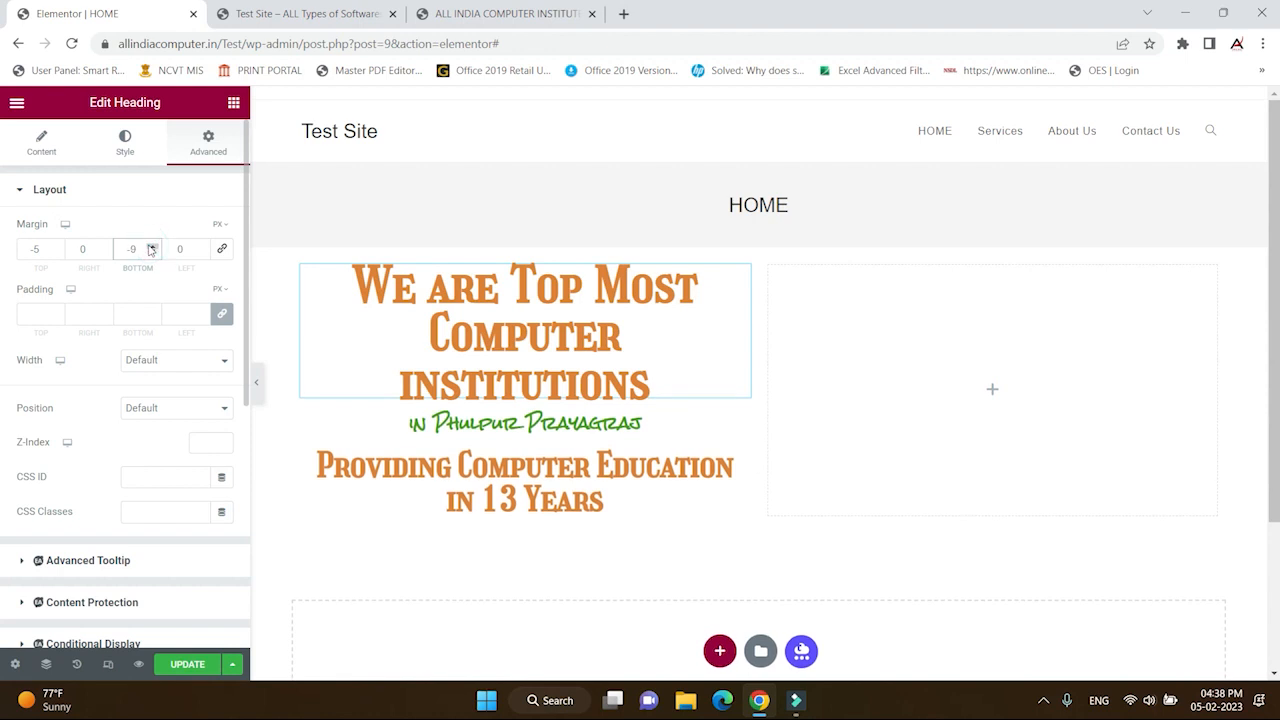
- Unlink the margin values of the "Providing Computer Education in 13 Years" heading and set its top margin to -13 px
{"action": "left_click", "coordinate": [463, 453]}
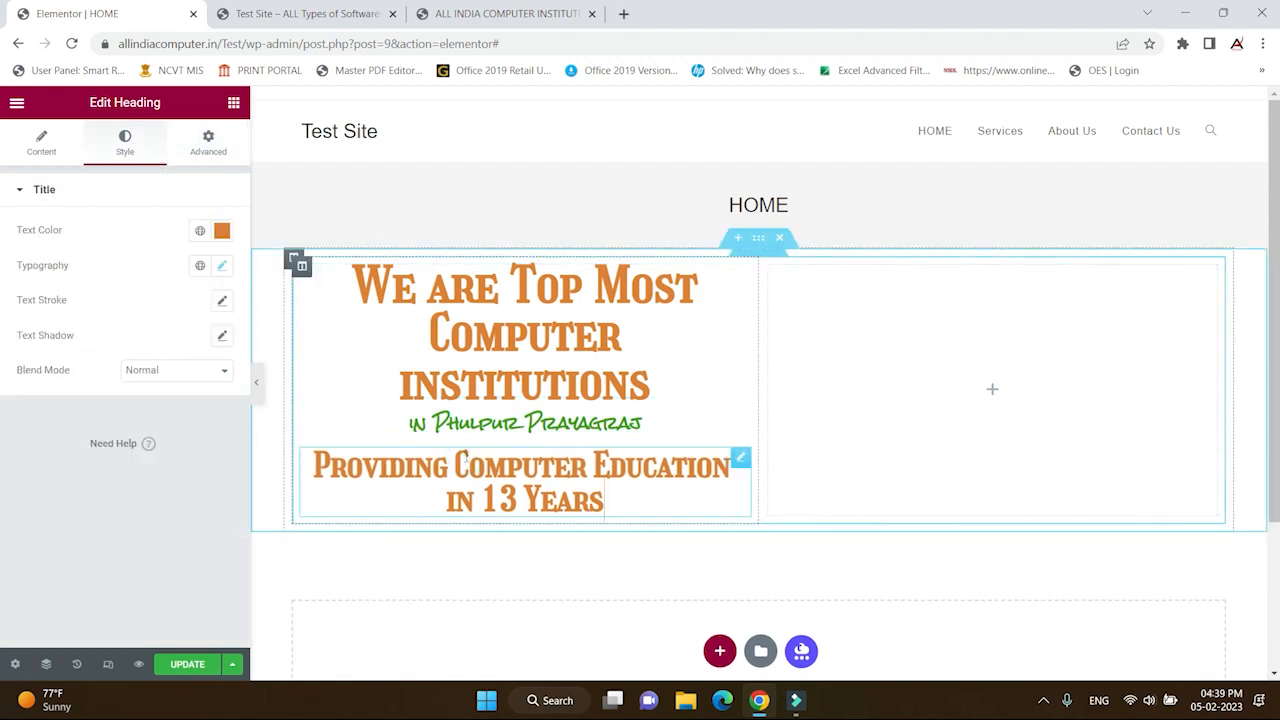
{"action": "left_click", "coordinate": [205, 145]}
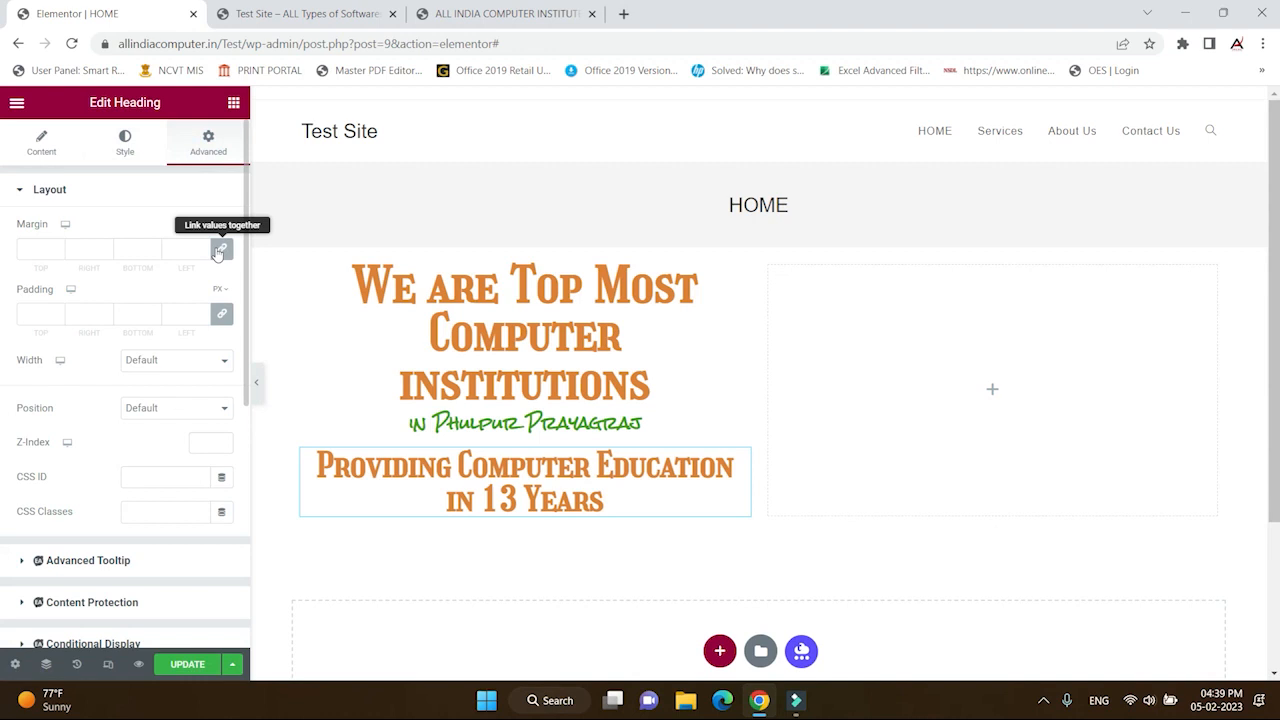
{"action": "left_click", "coordinate": [56, 247]}
{"action": "left_click", "coordinate": [56, 252]}
{"action": "left_click", "coordinate": [56, 252]}
{"action": "left_click", "coordinate": [56, 252]}
{"action": "left_click", "coordinate": [56, 252]}
{"action": "left_click", "coordinate": [56, 252]}
{"action": "left_click", "coordinate": [56, 252]}
{"action": "left_click", "coordinate": [56, 252]}
{"action": "left_click", "coordinate": [56, 252]}
{"action": "left_click", "coordinate": [56, 252]}
{"action": "left_click", "coordinate": [56, 252]}
{"action": "left_click", "coordinate": [56, 252]}
{"action": "left_click", "coordinate": [56, 252]}
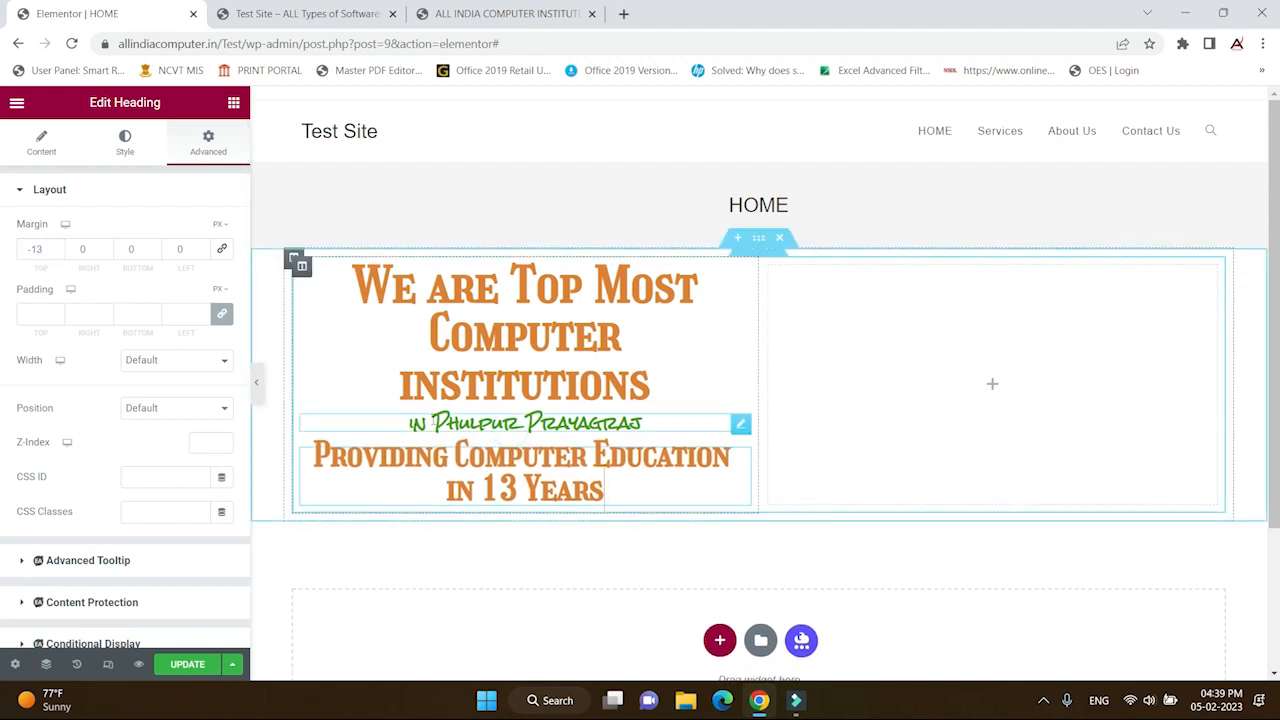
- Check the tilt of the green subheading on the reference site and rotate the "in Phulpur Prayagraj" heading by -4 degrees
{"action": "left_click", "coordinate": [440, 15]}
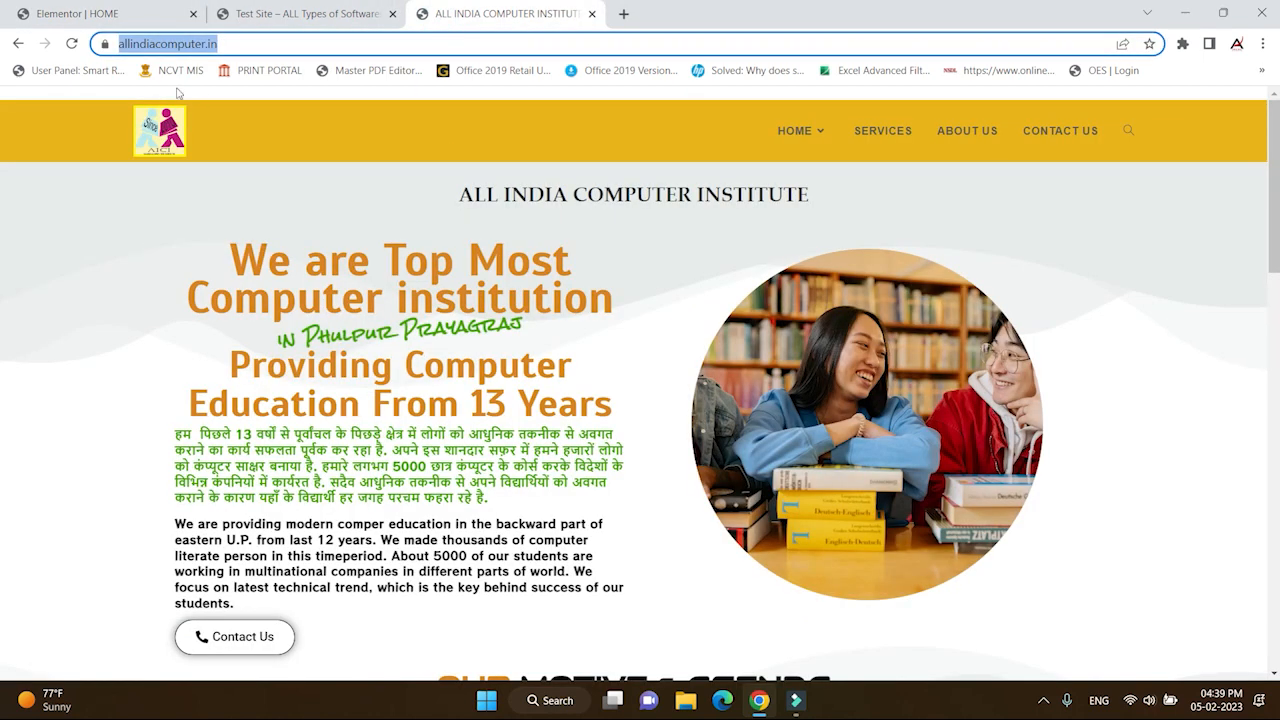
{"action": "left_click", "coordinate": [77, 13]}
{"action": "left_click", "coordinate": [505, 419]}
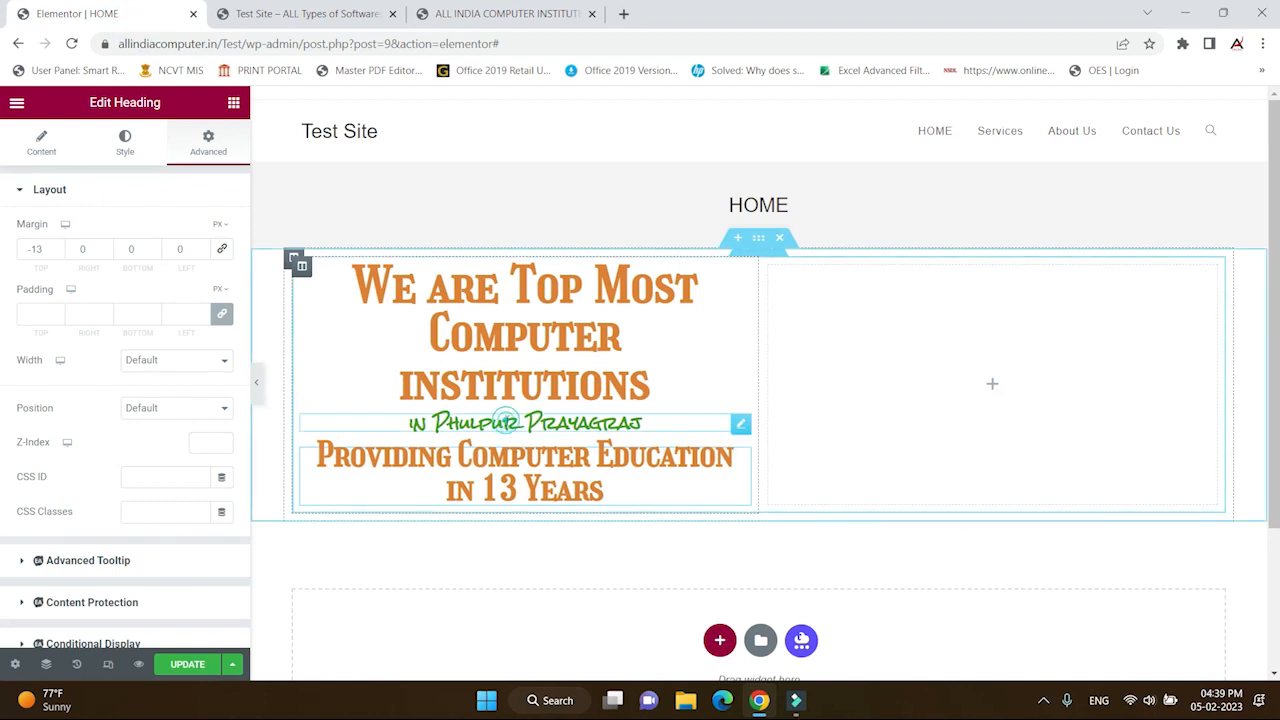
{"action": "left_click", "coordinate": [200, 148]}
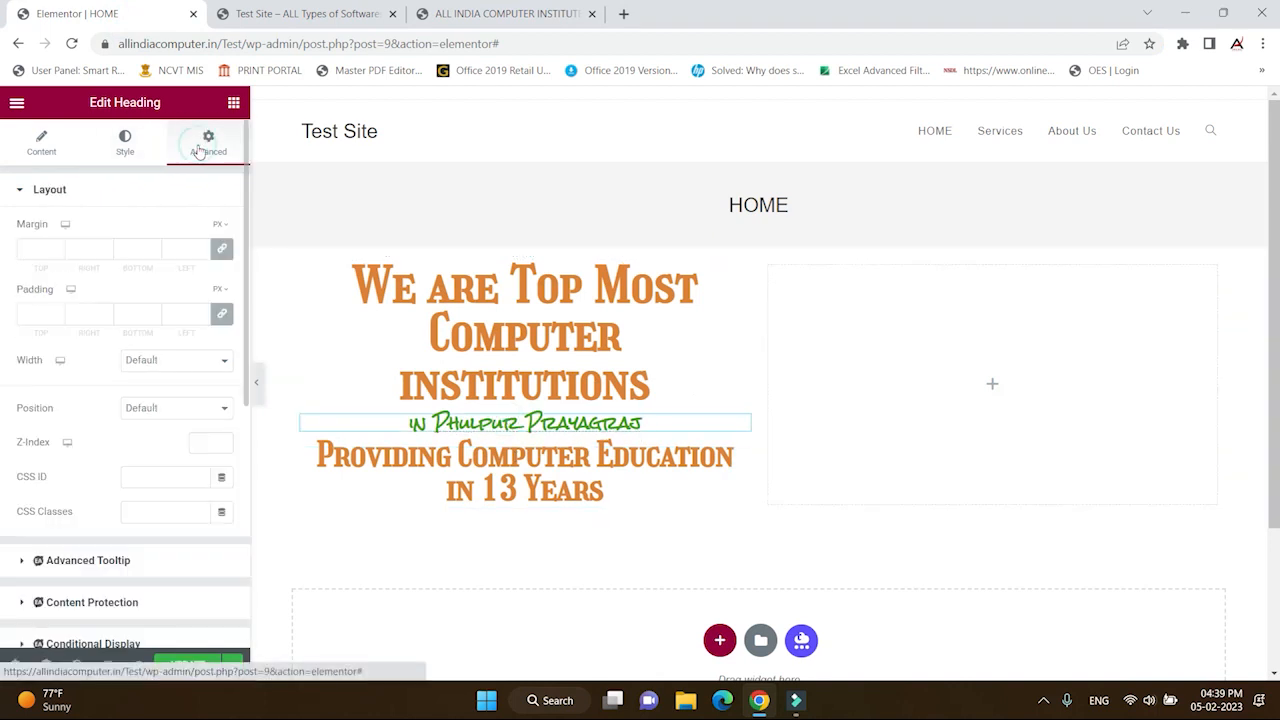
{"action": "scroll", "coordinate": [104, 574], "scroll_direction": "down", "scroll_amount": 2}
{"action": "scroll", "coordinate": [104, 570], "scroll_direction": "down", "scroll_amount": 1}
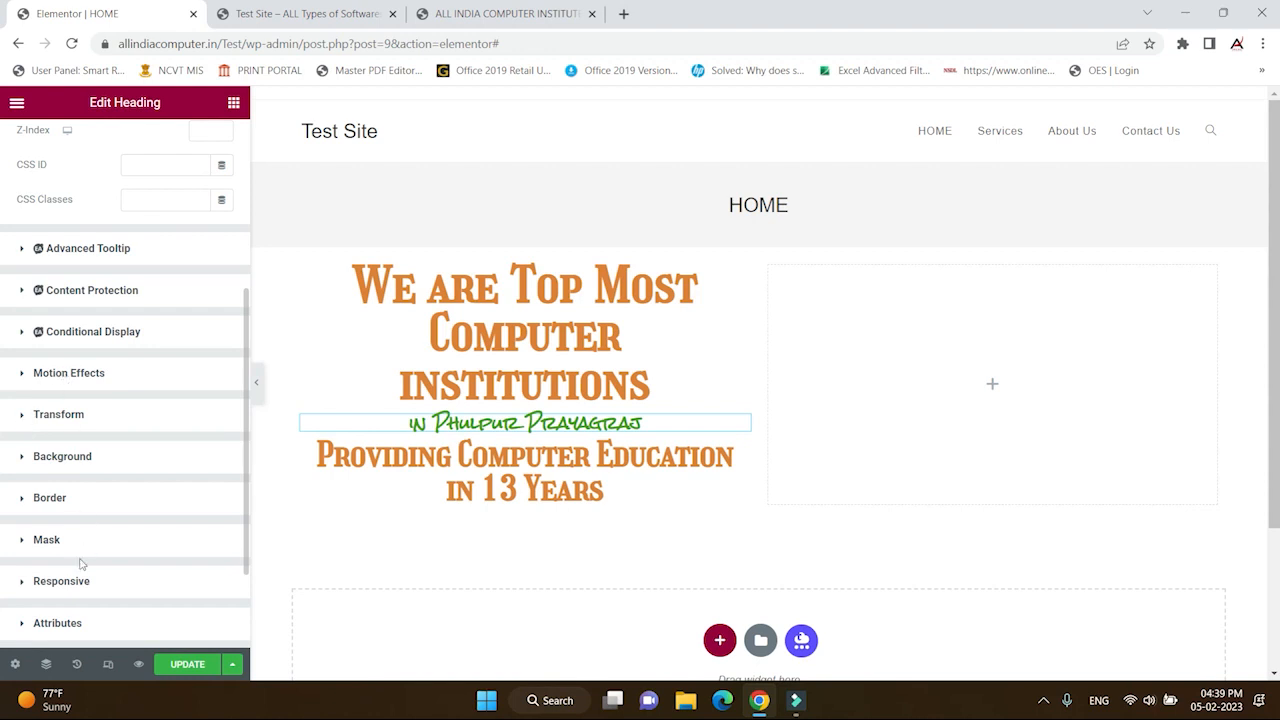
{"action": "left_click", "coordinate": [22, 418]}
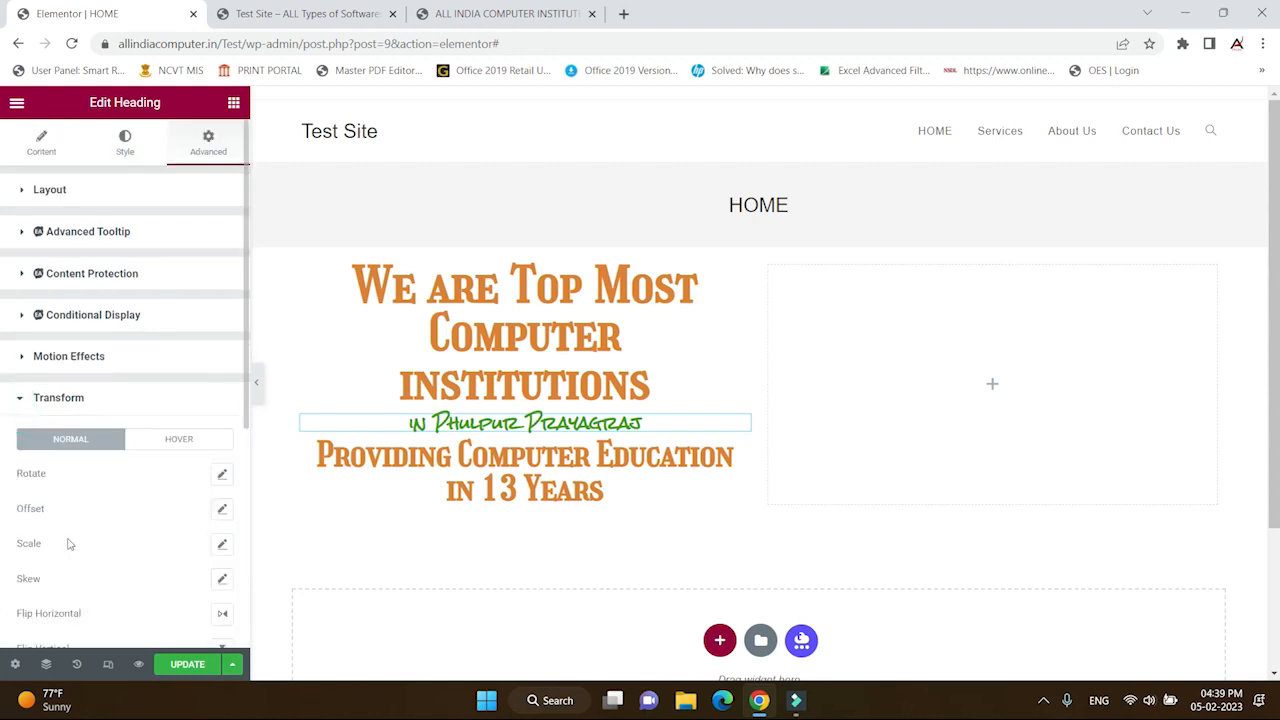
{"action": "left_click", "coordinate": [223, 476]}
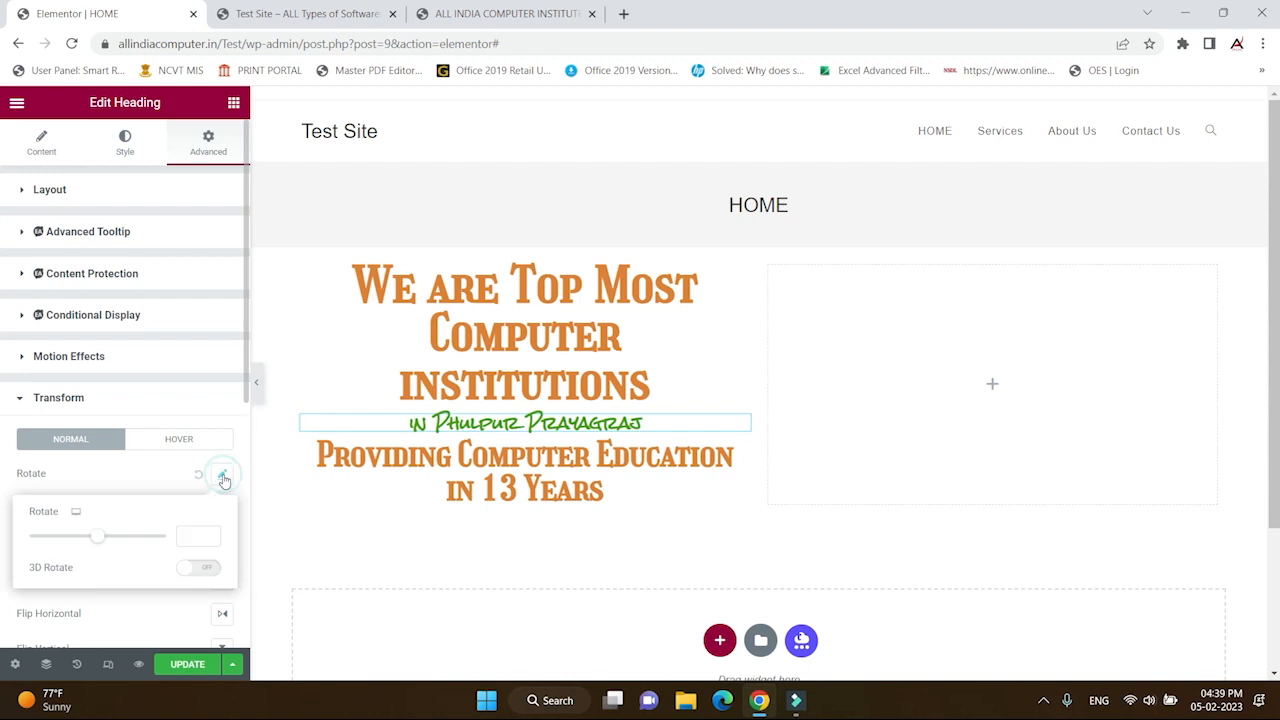
{"action": "mouse_move", "coordinate": [97, 541]}
{"action": "left_mouse_down"}
{"action": "mouse_move", "coordinate": [86, 533]}
{"action": "mouse_move", "coordinate": [108, 531]}
{"action": "mouse_move", "coordinate": [97, 516]}
{"action": "left_mouse_up"}
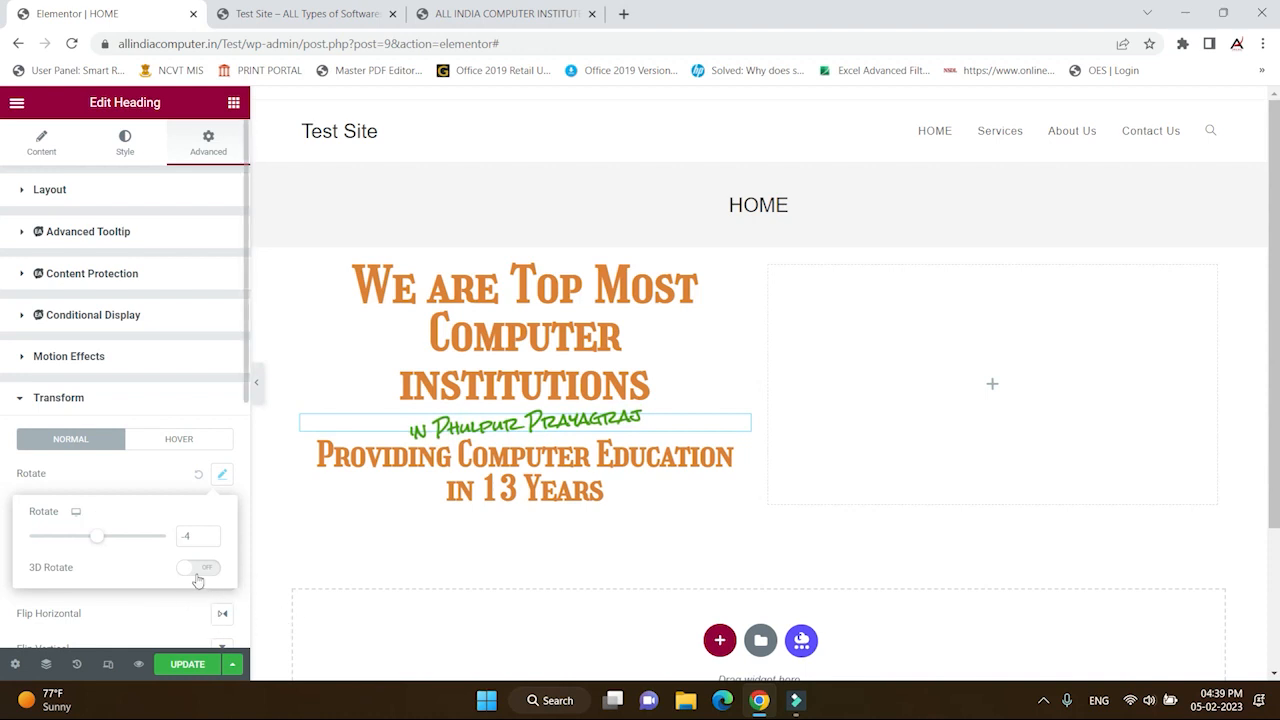
{"action": "left_click", "coordinate": [155, 486]}
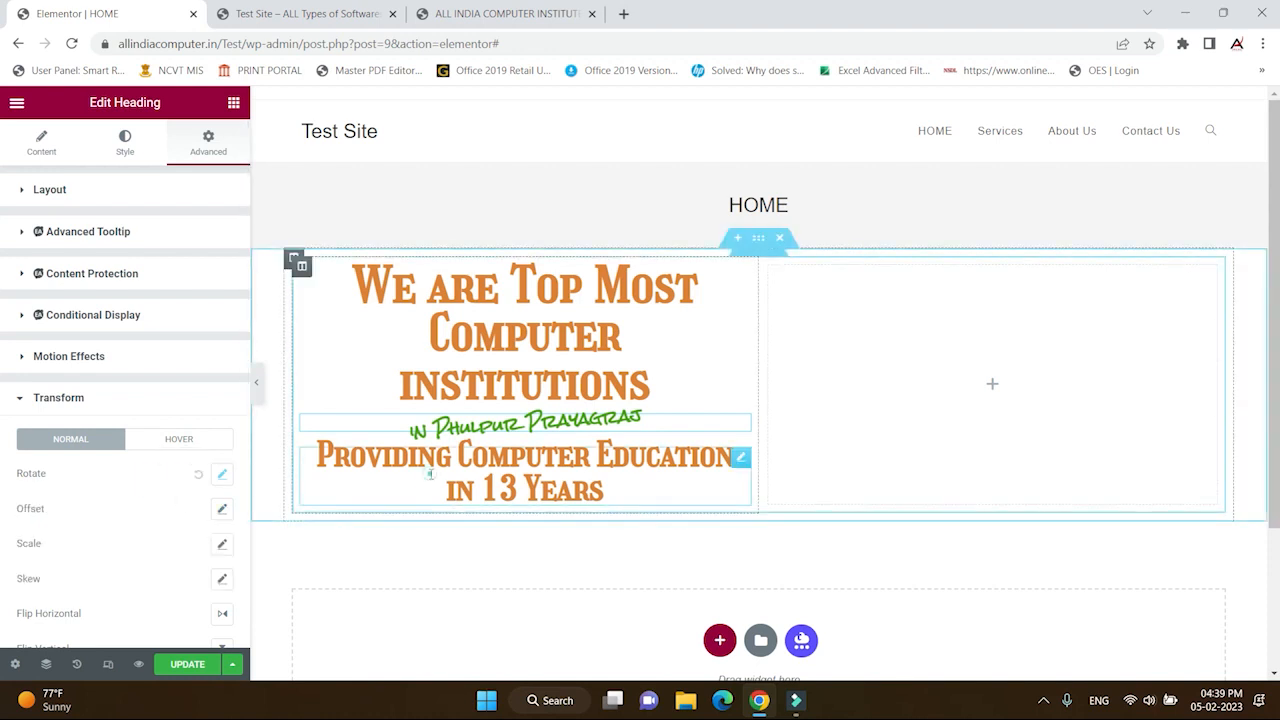
- Update the HOME page and reload the live test site to show the saved headings
{"action": "left_click", "coordinate": [484, 471]}
{"action": "left_click", "coordinate": [187, 664]}
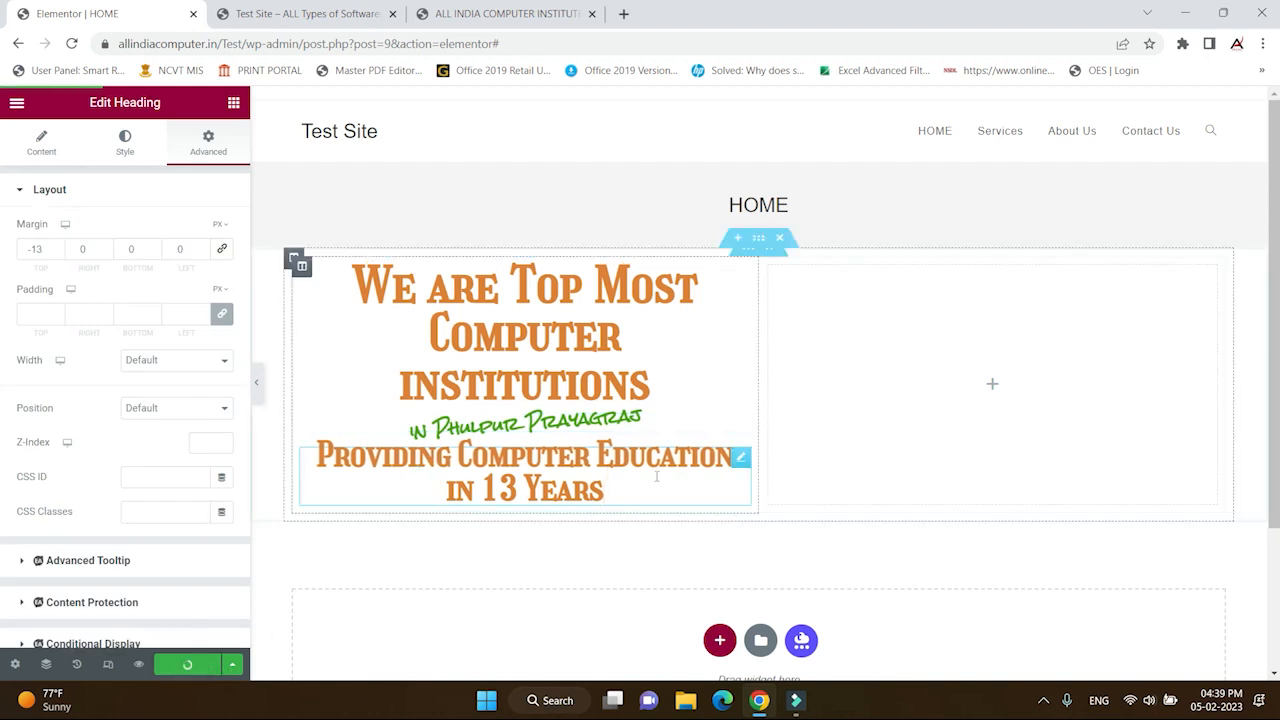
{"action": "left_click", "coordinate": [303, 13]}
{"action": "left_click", "coordinate": [71, 43]}
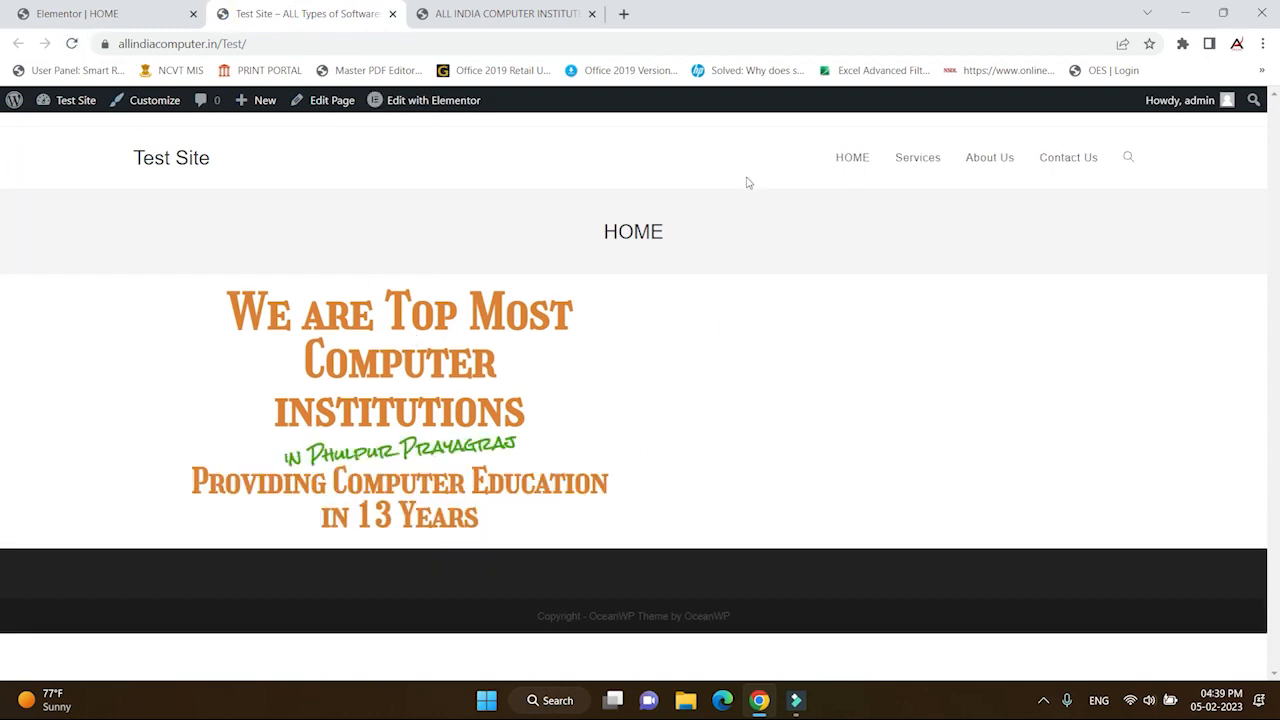
- Compare the test site's headings with the reference site and examine the paragraphs beneath the reference headings
{"action": "left_click", "coordinate": [507, 13]}
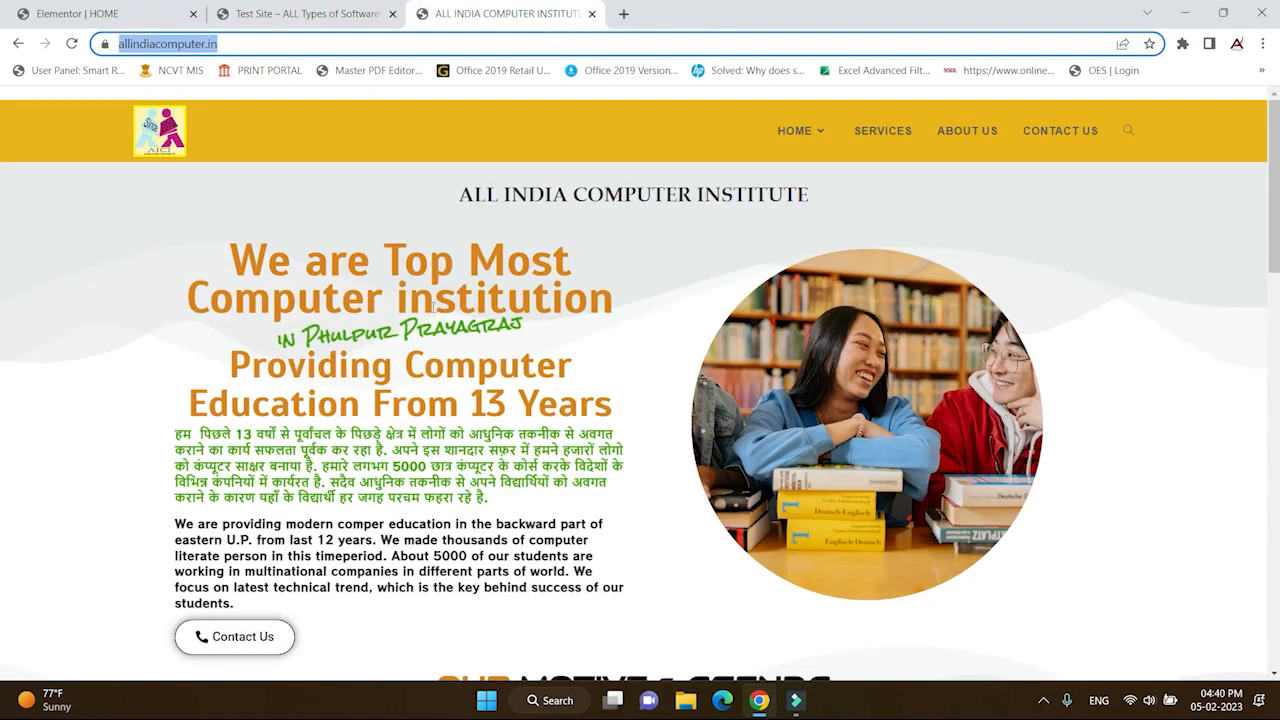
{"action": "left_click", "coordinate": [277, 22]}
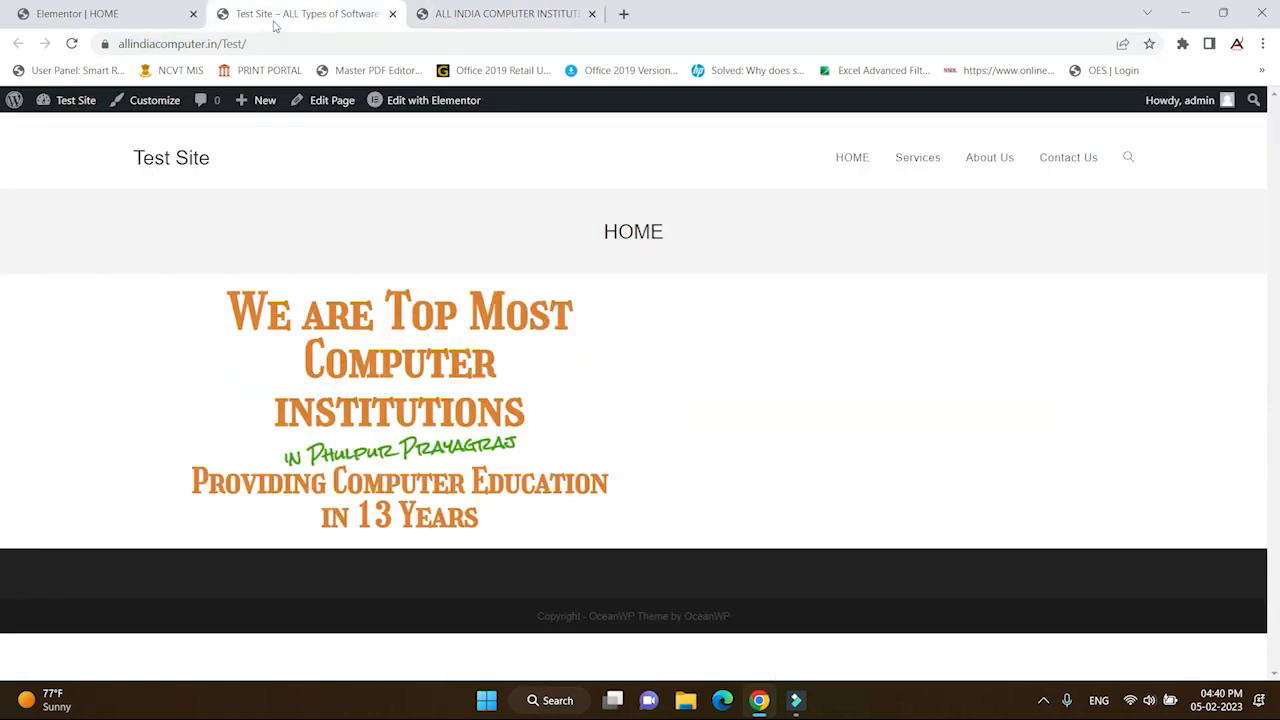
{"action": "left_click", "coordinate": [510, 14]}
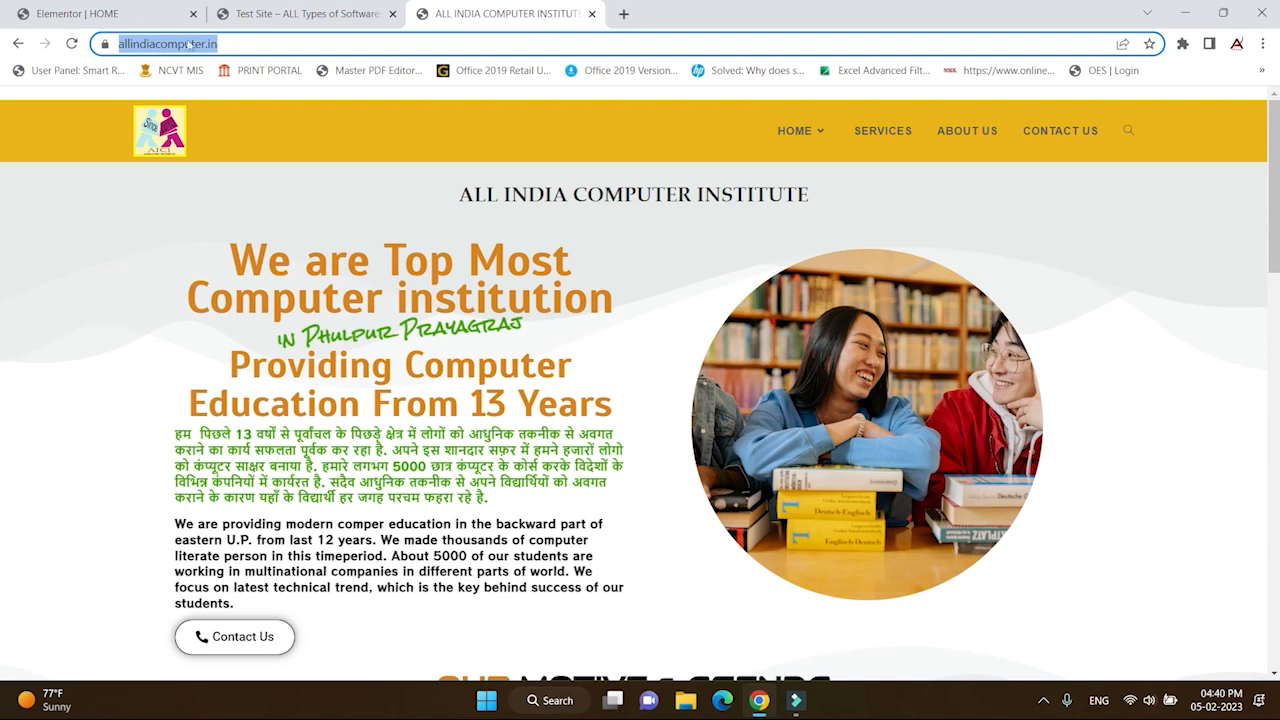
{"action": "left_click", "coordinate": [131, 14]}
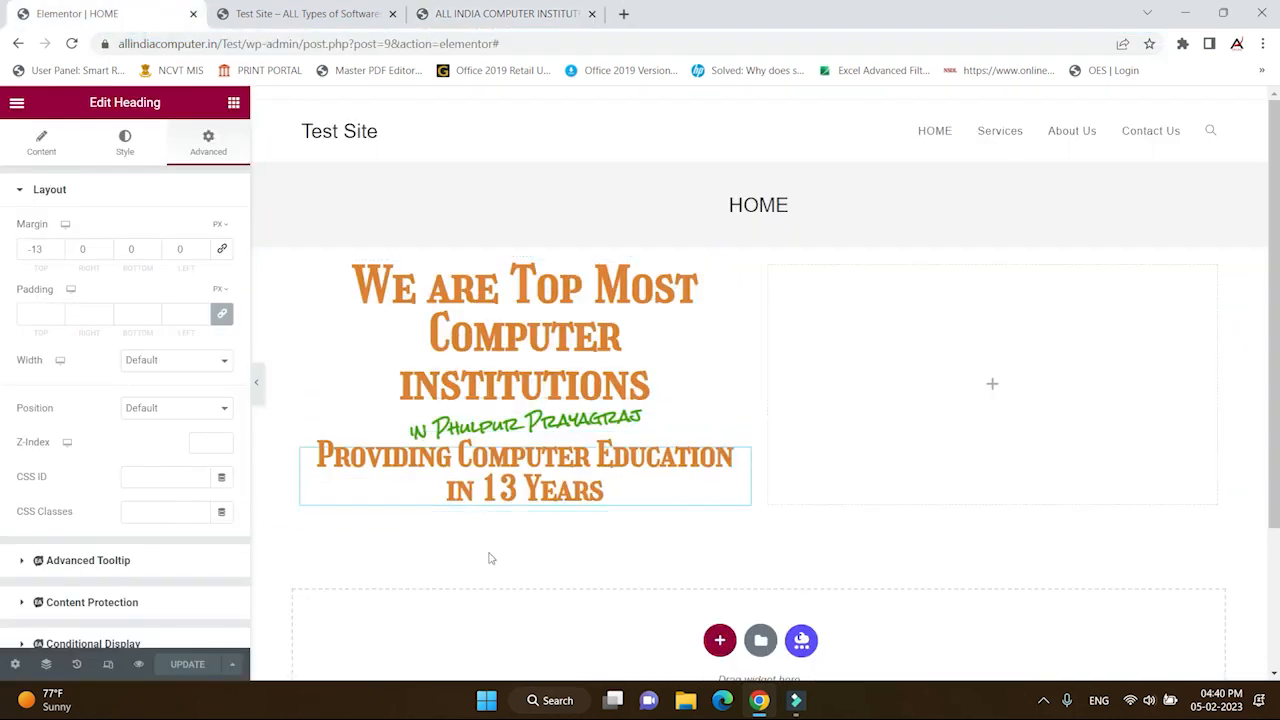
{"action": "scroll", "coordinate": [490, 558], "scroll_direction": "down", "scroll_amount": 1}
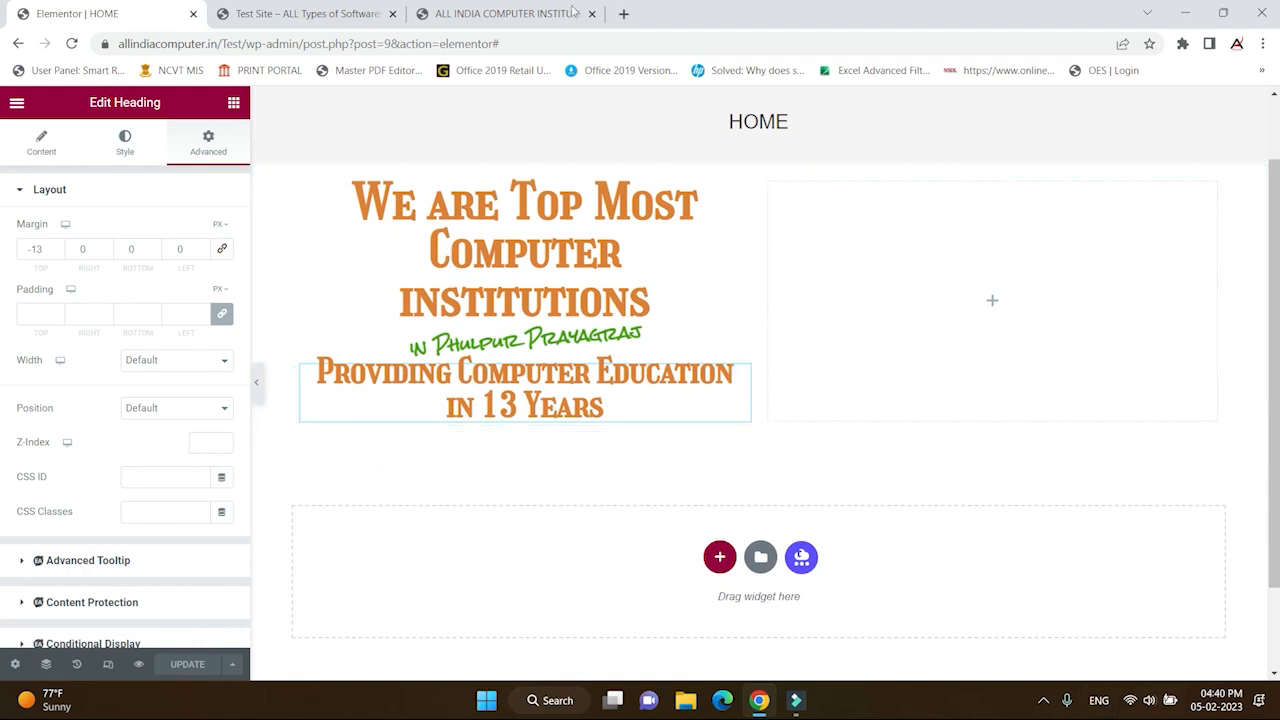
{"action": "left_click", "coordinate": [500, 14]}
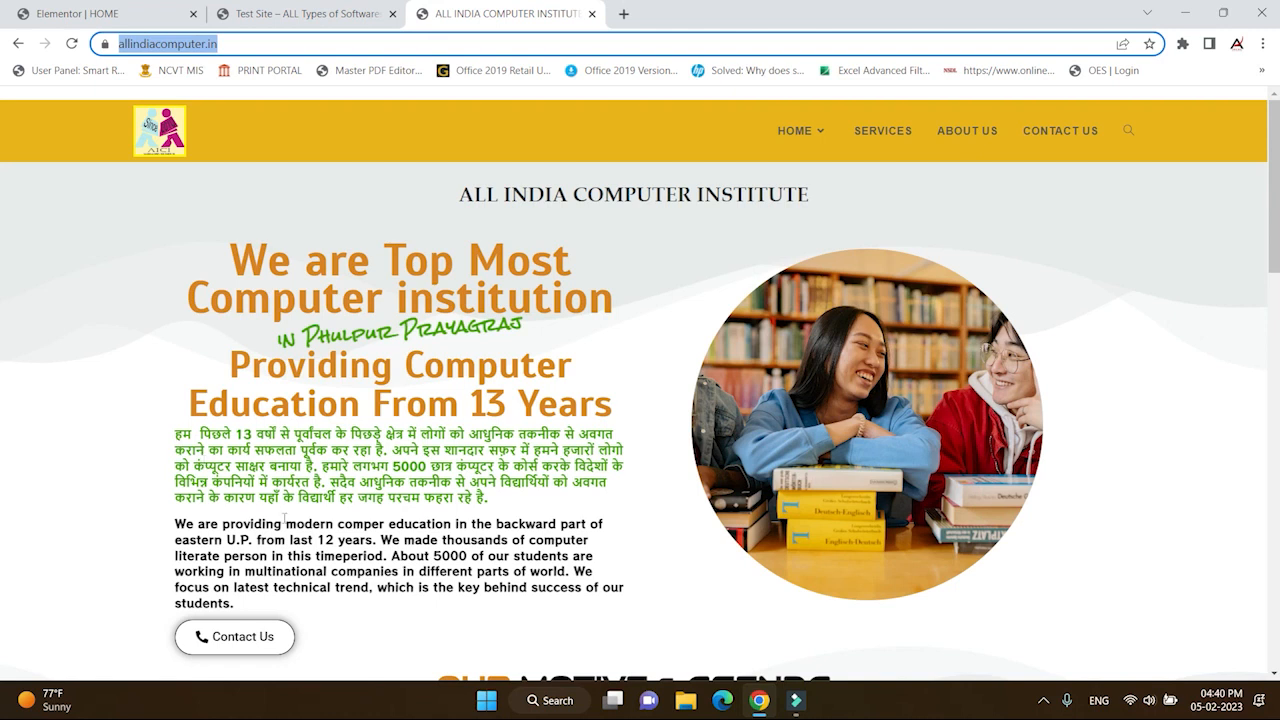
- Add a Text Editor widget below the "Providing Computer Education in 13 Years" heading and delete its placeholder text
{"action": "left_click", "coordinate": [117, 22]}
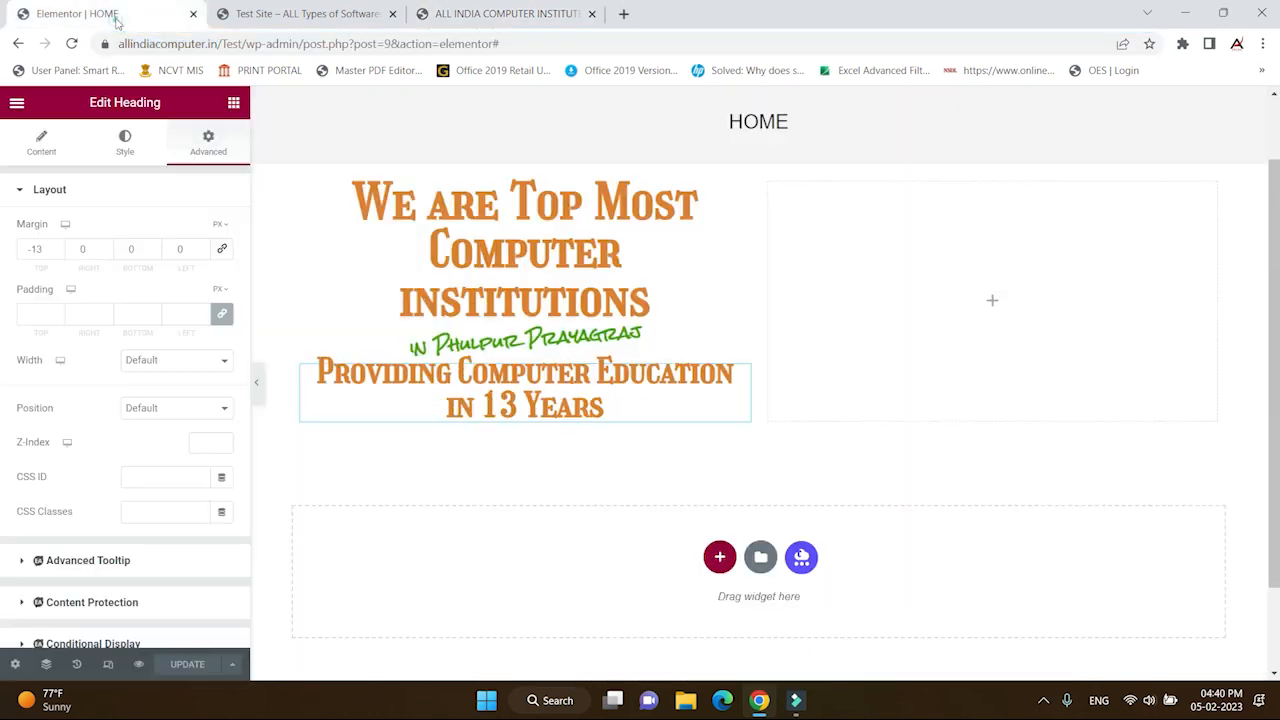
{"action": "left_click", "coordinate": [233, 104]}
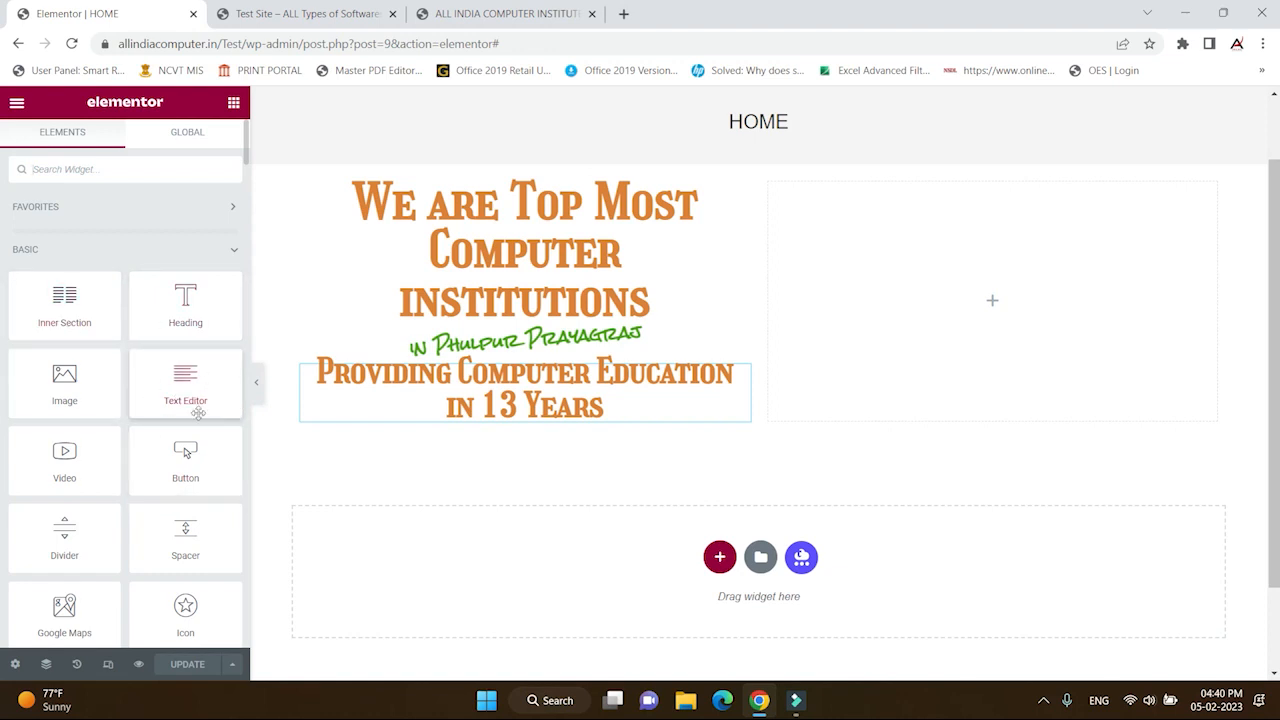
{"action": "left_click_drag", "start_coordinate": [183, 383], "coordinate": [407, 418]}
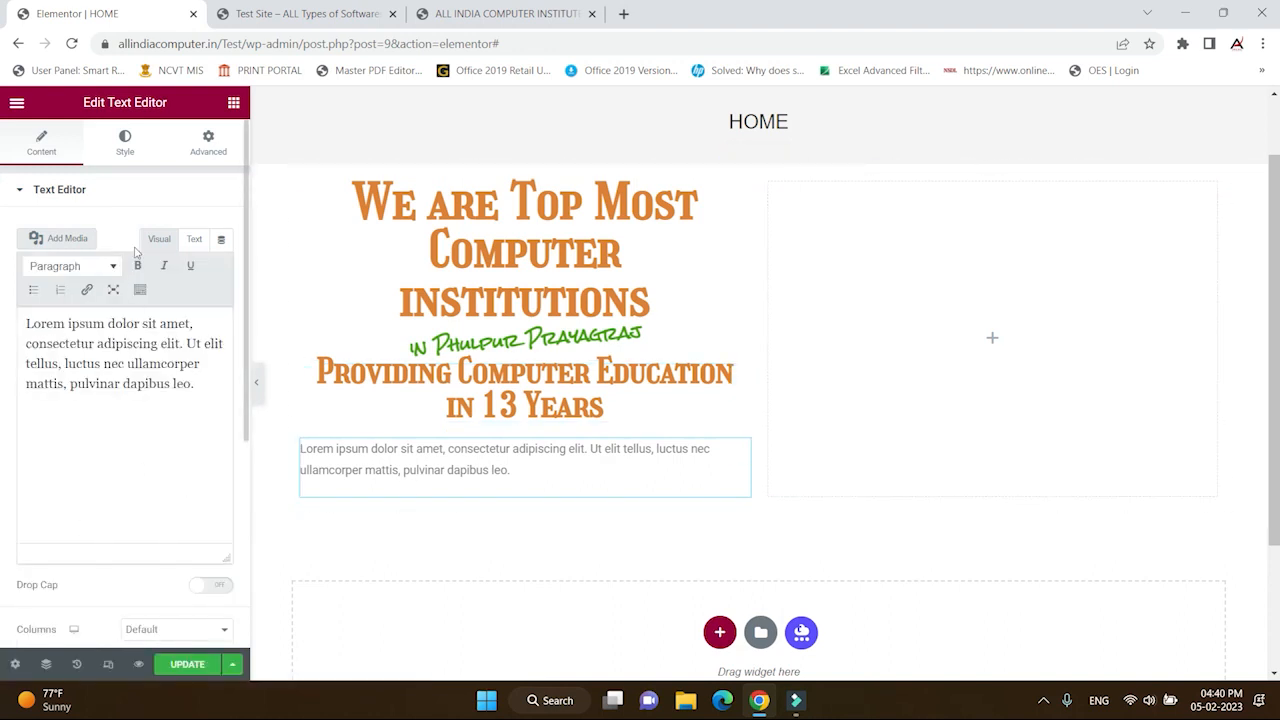
{"action": "left_click", "coordinate": [532, 470]}
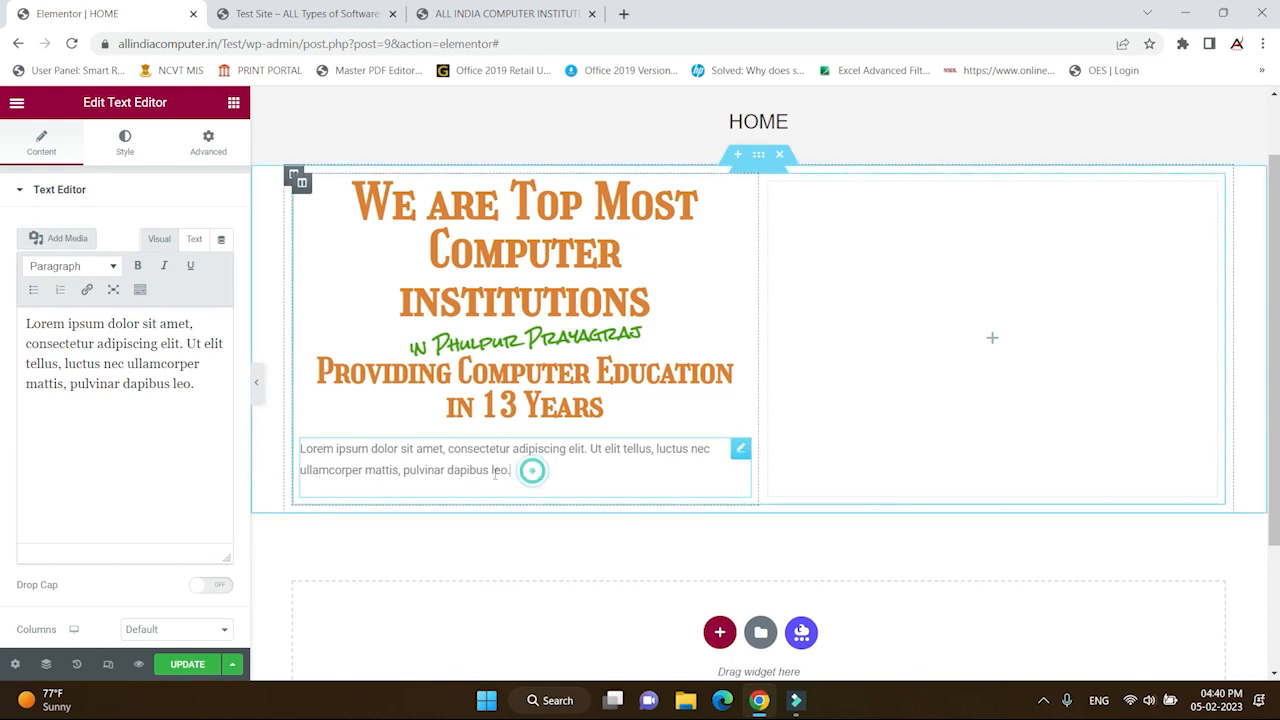
{"action": "left_click", "coordinate": [197, 386]}
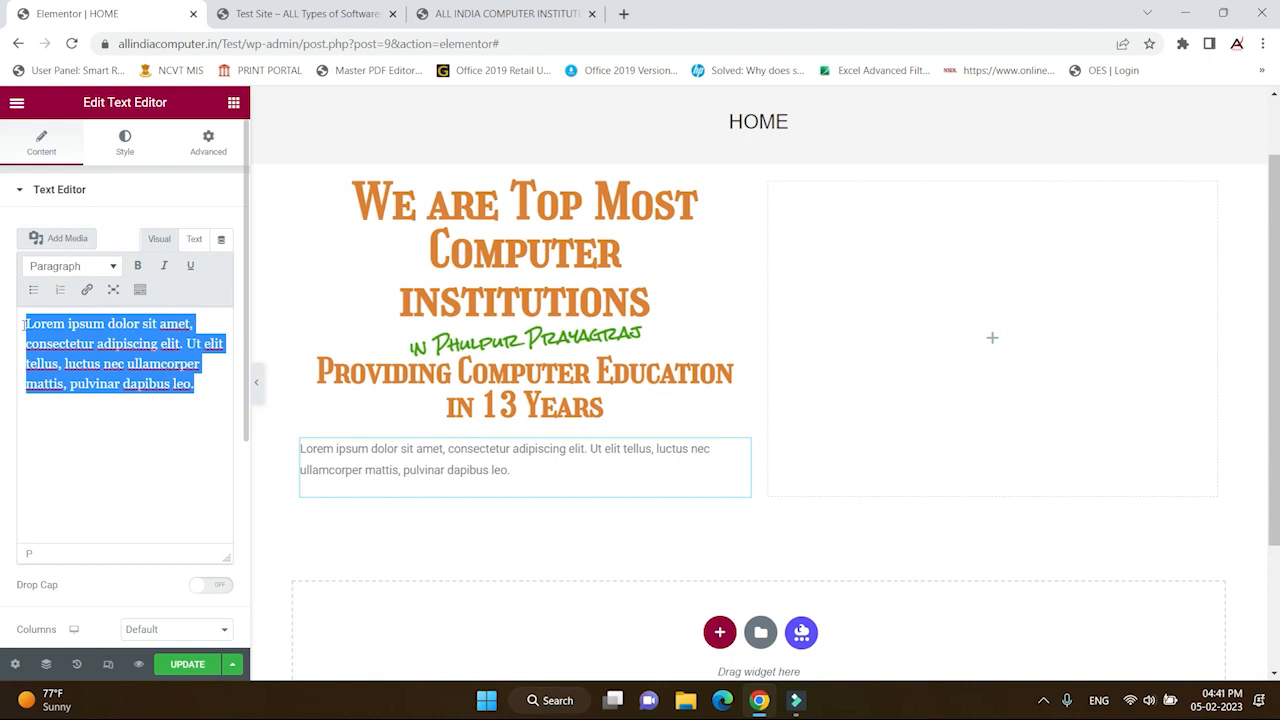
{"action": "key", "text": "BackSpace"}
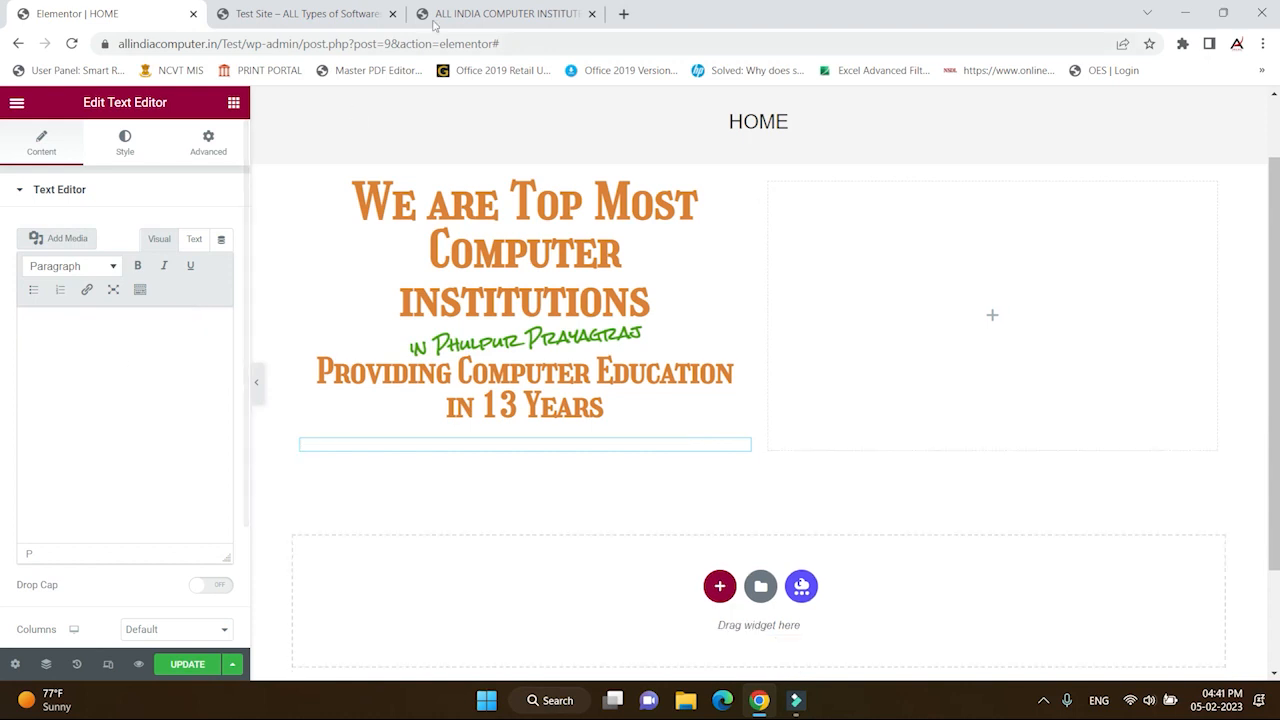
- Copy the green Hindi paragraph from the reference site and paste it into the empty Text Editor widget
{"action": "left_click", "coordinate": [466, 13]}
{"action": "left_click_drag", "start_coordinate": [171, 431], "coordinate": [489, 501]}
{"action": "left_click", "coordinate": [239, 473]}
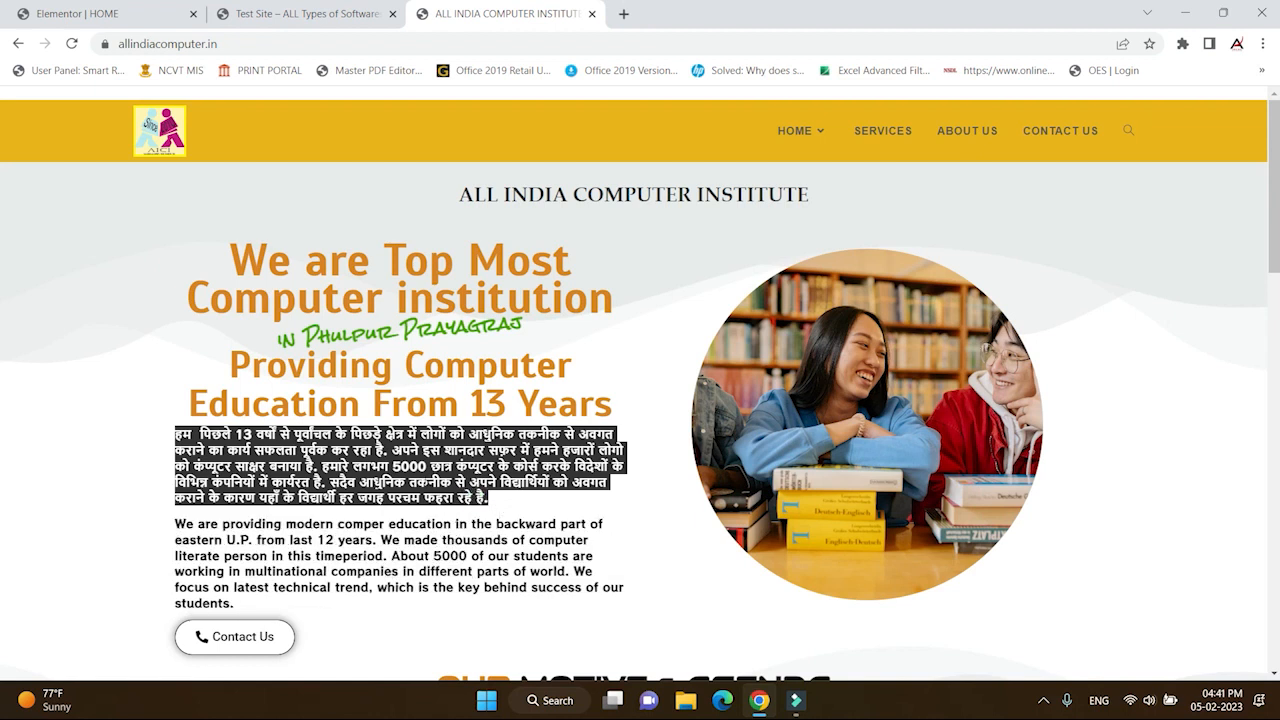
{"action": "right_click", "coordinate": [432, 484]}
{"action": "left_click", "coordinate": [474, 494]}
{"action": "left_click", "coordinate": [118, 14]}
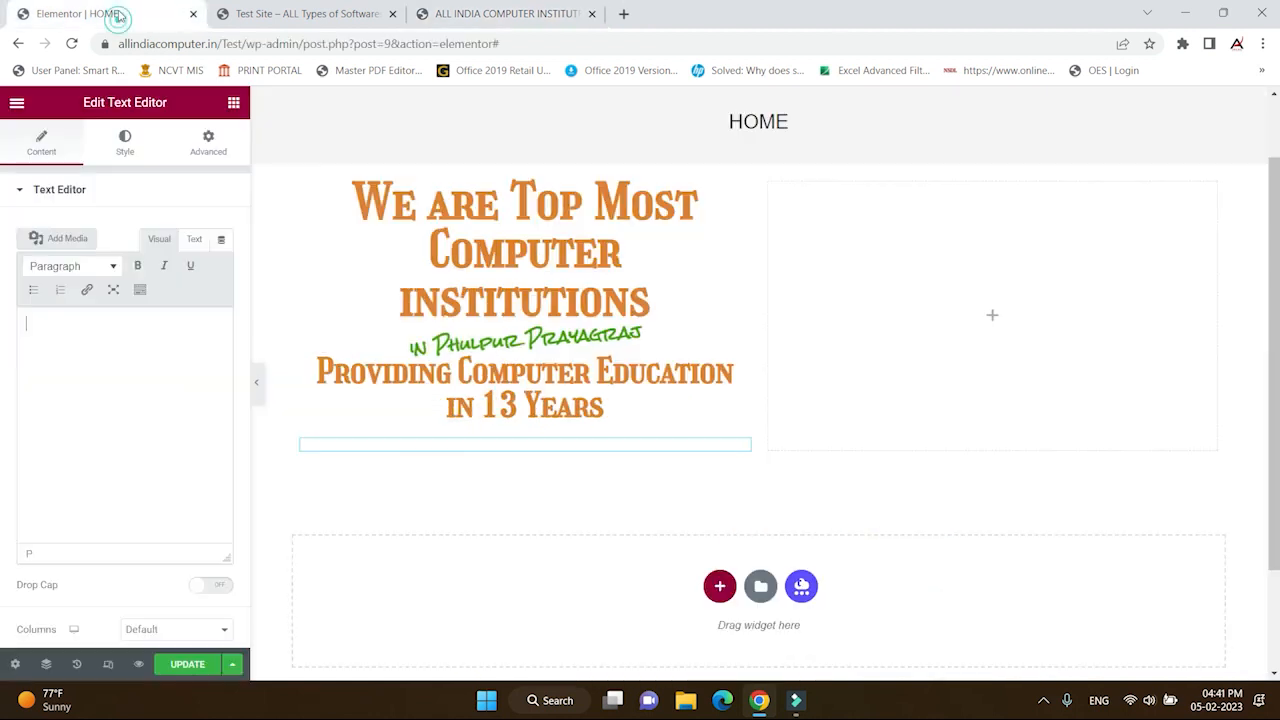
{"action": "right_click", "coordinate": [78, 344]}
{"action": "left_click", "coordinate": [47, 326]}
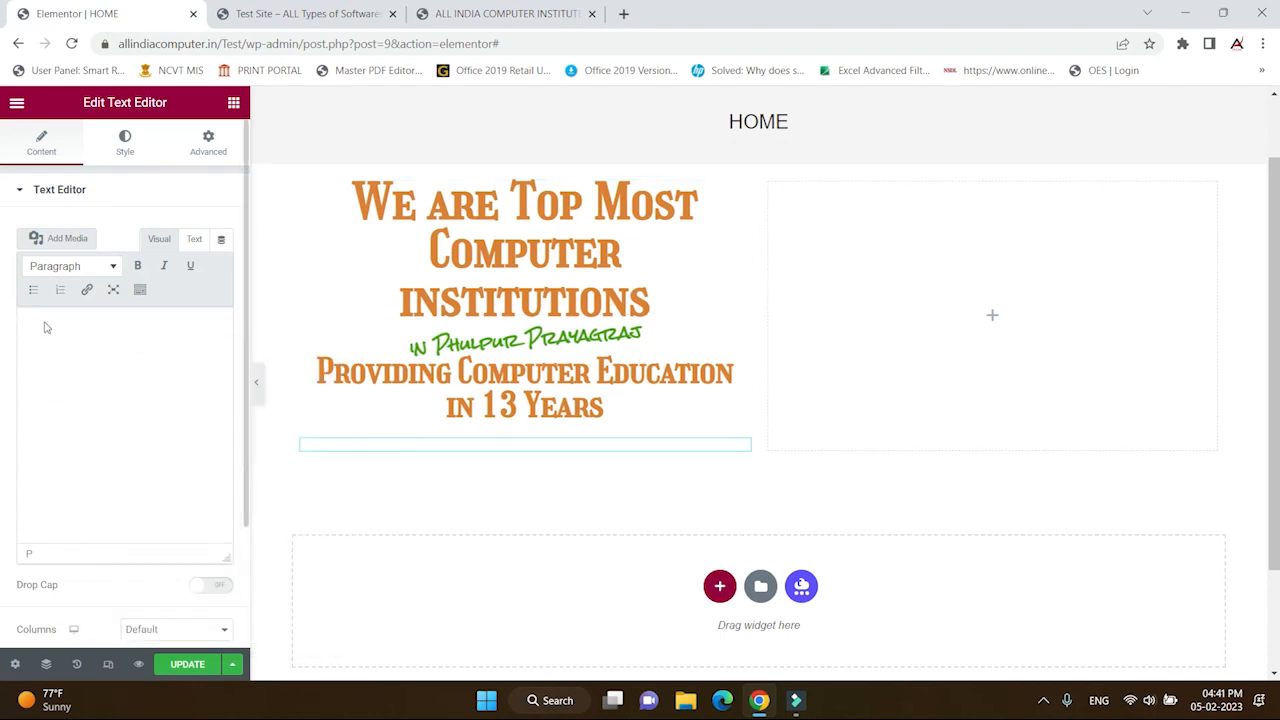
{"action": "right_click", "coordinate": [47, 326]}
{"action": "left_click", "coordinate": [97, 453]}
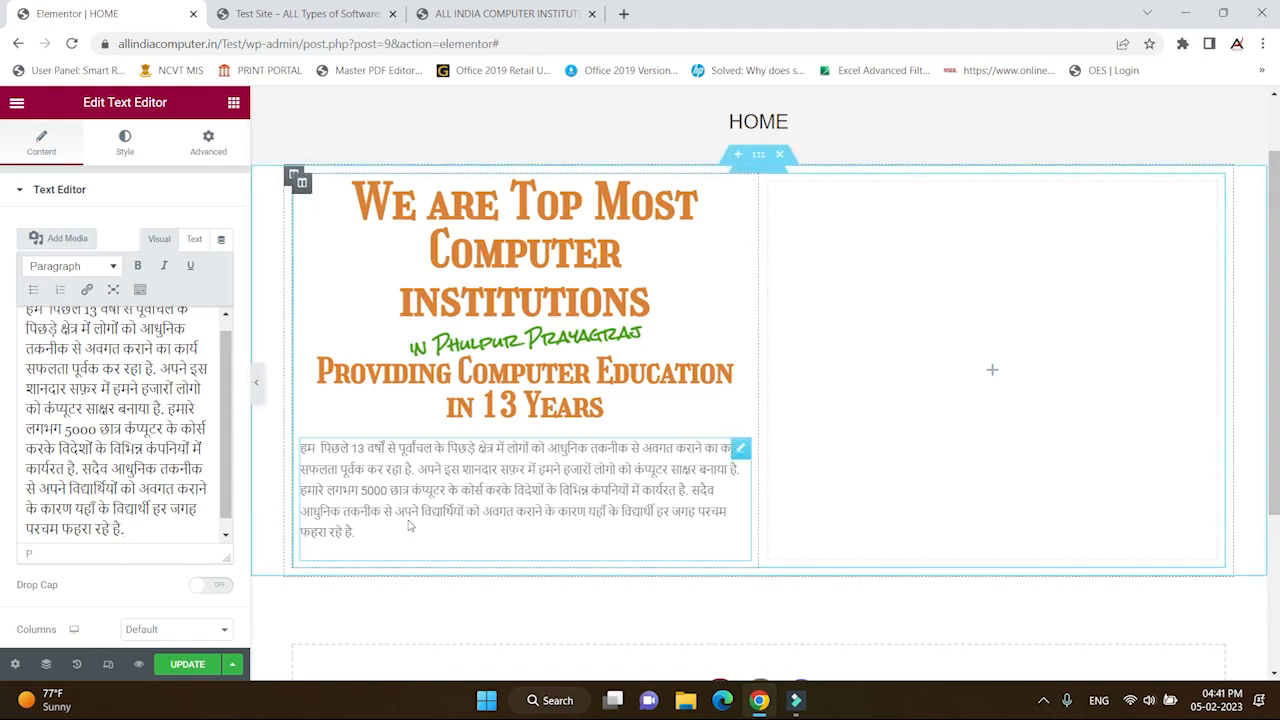
- Centre-align the Hindi paragraph and set its text colour to #121212
{"action": "scroll", "coordinate": [115, 594], "scroll_direction": "down", "scroll_amount": 1}
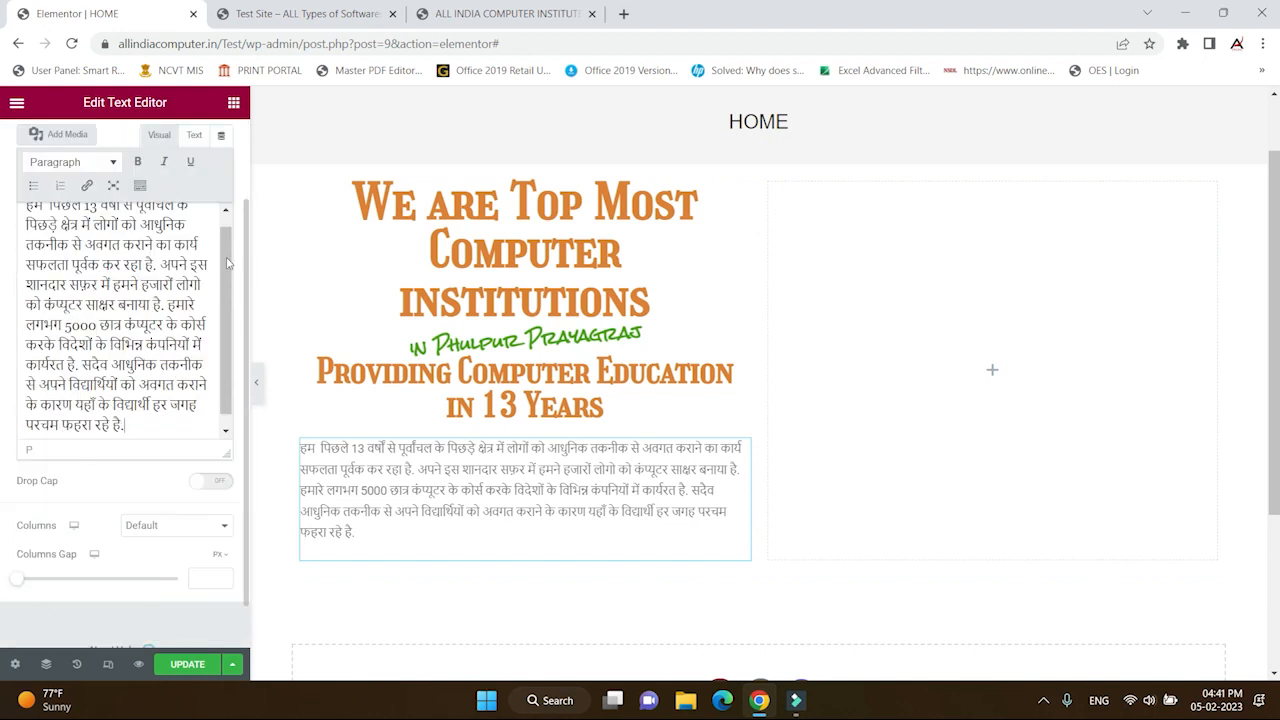
{"action": "scroll", "coordinate": [257, 246], "scroll_direction": "up", "scroll_amount": 1}
{"action": "scroll", "coordinate": [196, 199], "scroll_direction": "up", "scroll_amount": 1}
{"action": "left_click", "coordinate": [121, 158]}
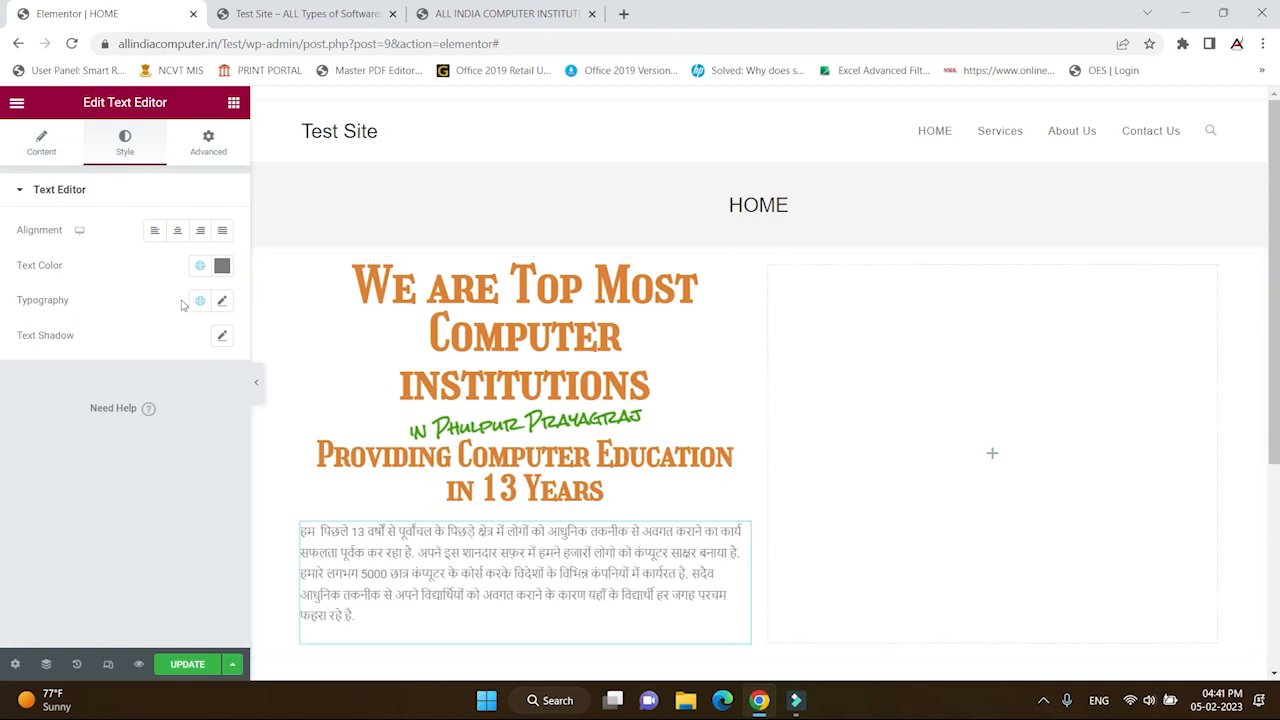
{"action": "left_click", "coordinate": [155, 232]}
{"action": "left_click", "coordinate": [178, 233]}
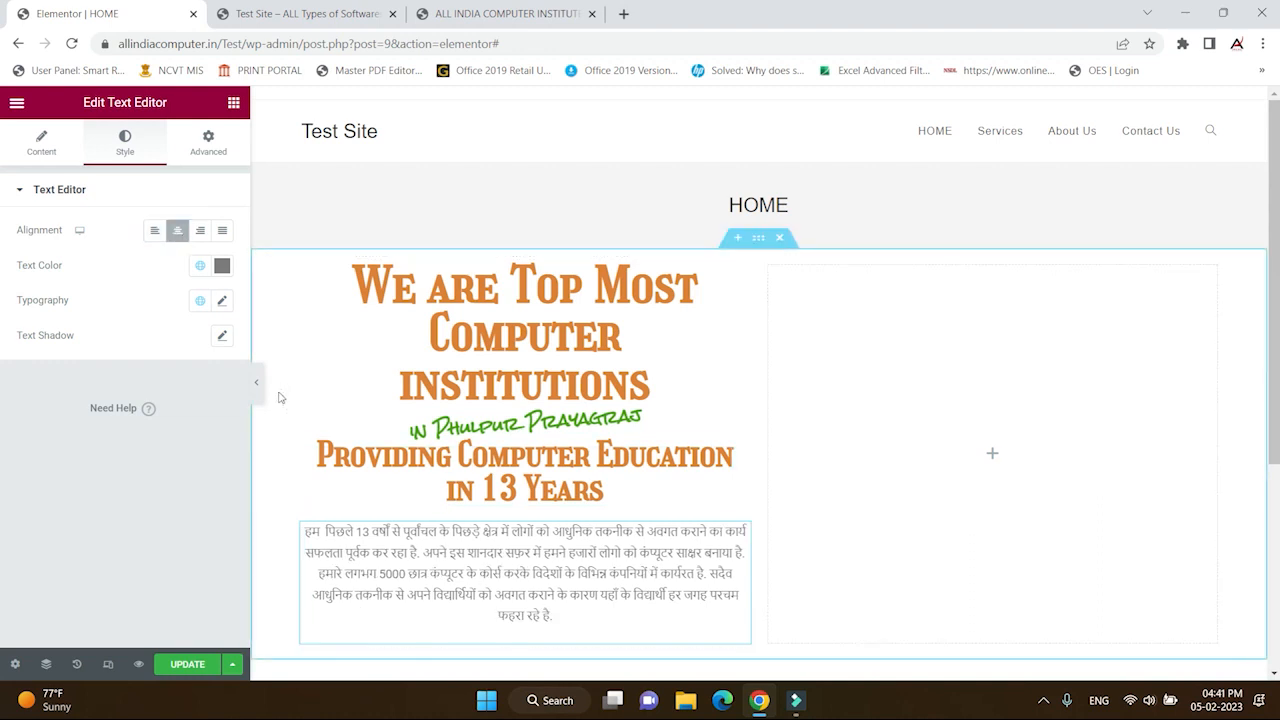
{"action": "left_click", "coordinate": [222, 265]}
{"action": "mouse_move", "coordinate": [55, 451]}
{"action": "left_mouse_down"}
{"action": "mouse_move", "coordinate": [14, 478]}
{"action": "mouse_move", "coordinate": [29, 458]}
{"action": "left_mouse_up"}
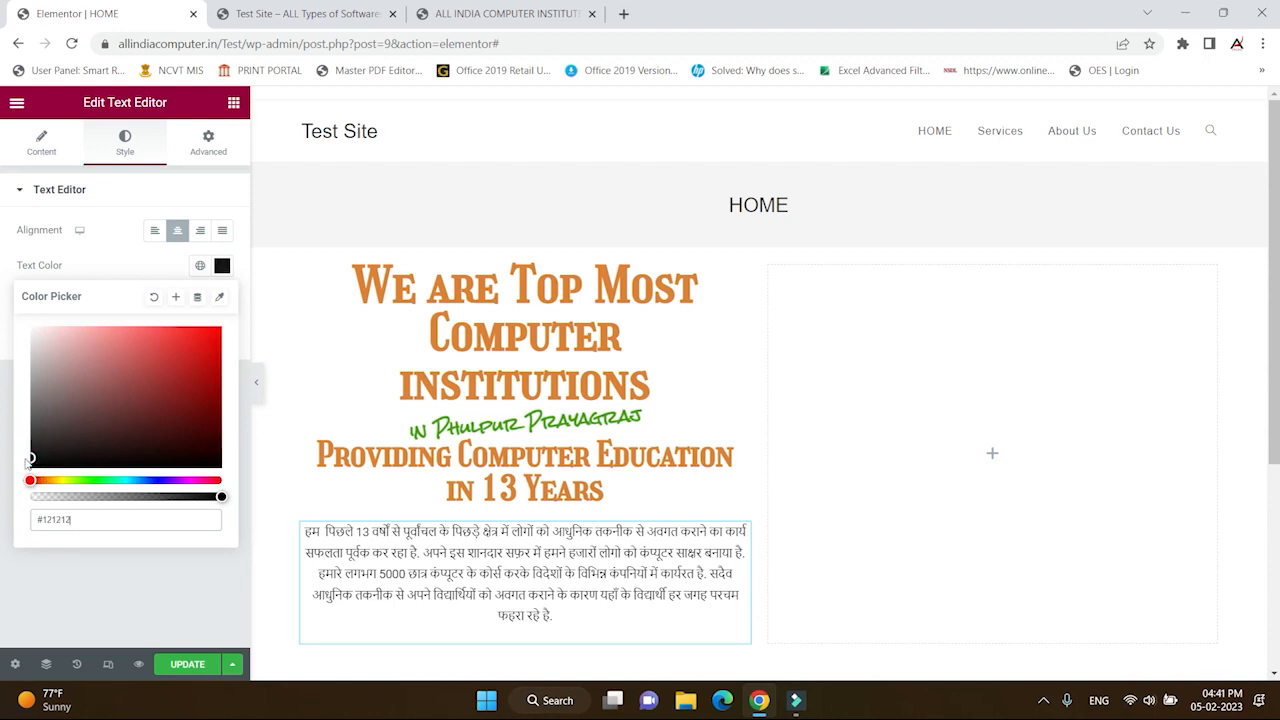
- Set the Hindi paragraph's text colour to green #409B19, sampled from the "in Phulpur Prayagraj" heading
{"action": "left_click", "coordinate": [95, 481]}
{"action": "left_click", "coordinate": [130, 375]}
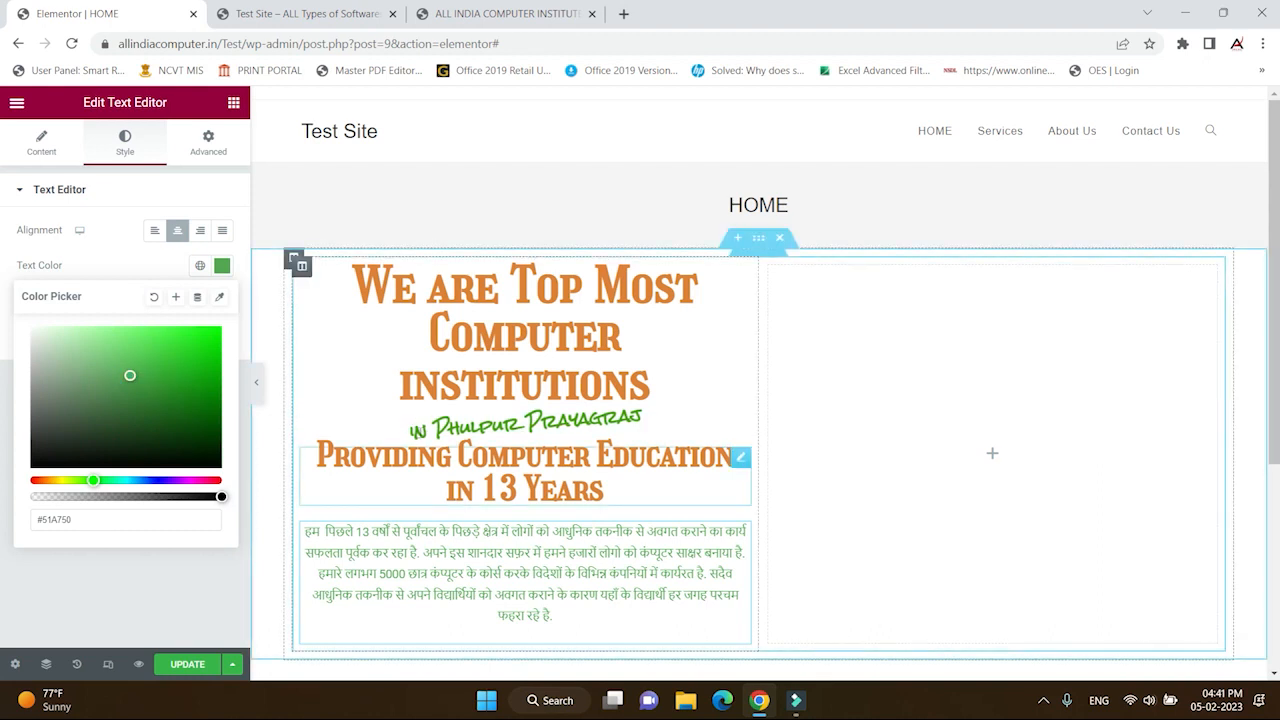
{"action": "left_click", "coordinate": [219, 299]}
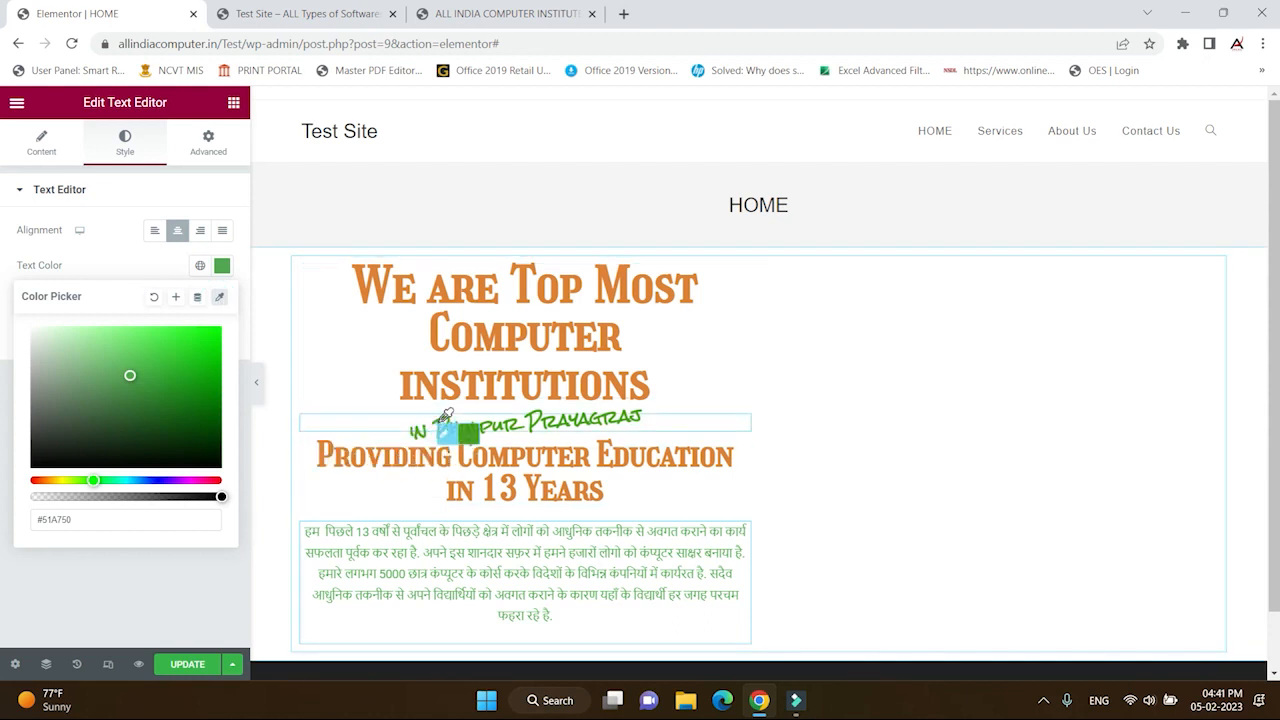
{"action": "left_click", "coordinate": [466, 444]}
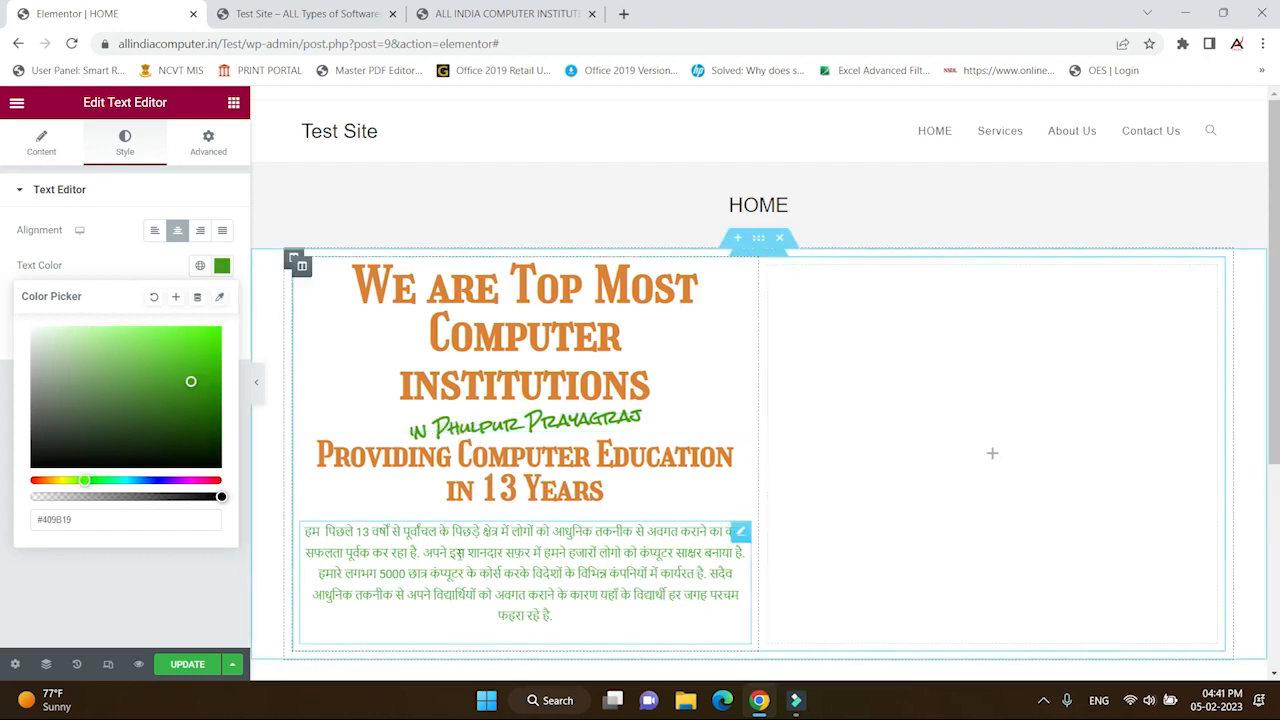
{"action": "left_click", "coordinate": [222, 266]}
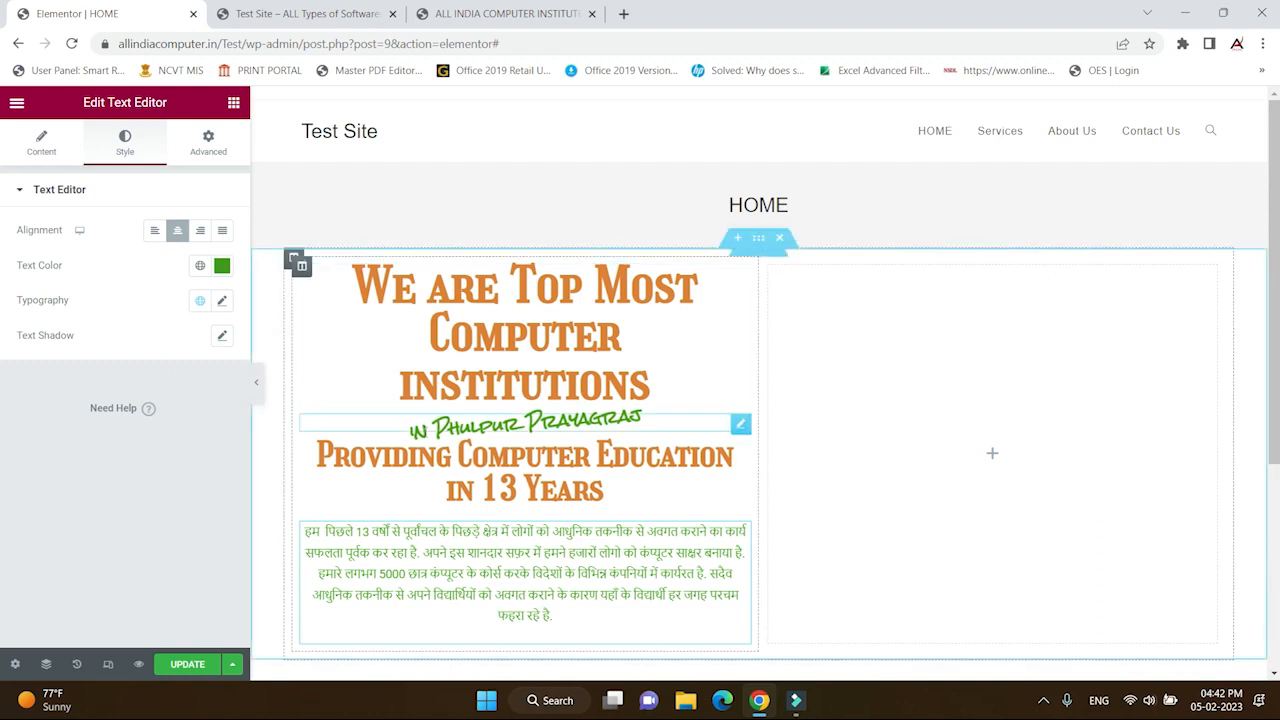
- Set the Hindi paragraph's font weight to 600 (Semi Bold), keeping its style and transform at Default
{"action": "left_click", "coordinate": [222, 301]}
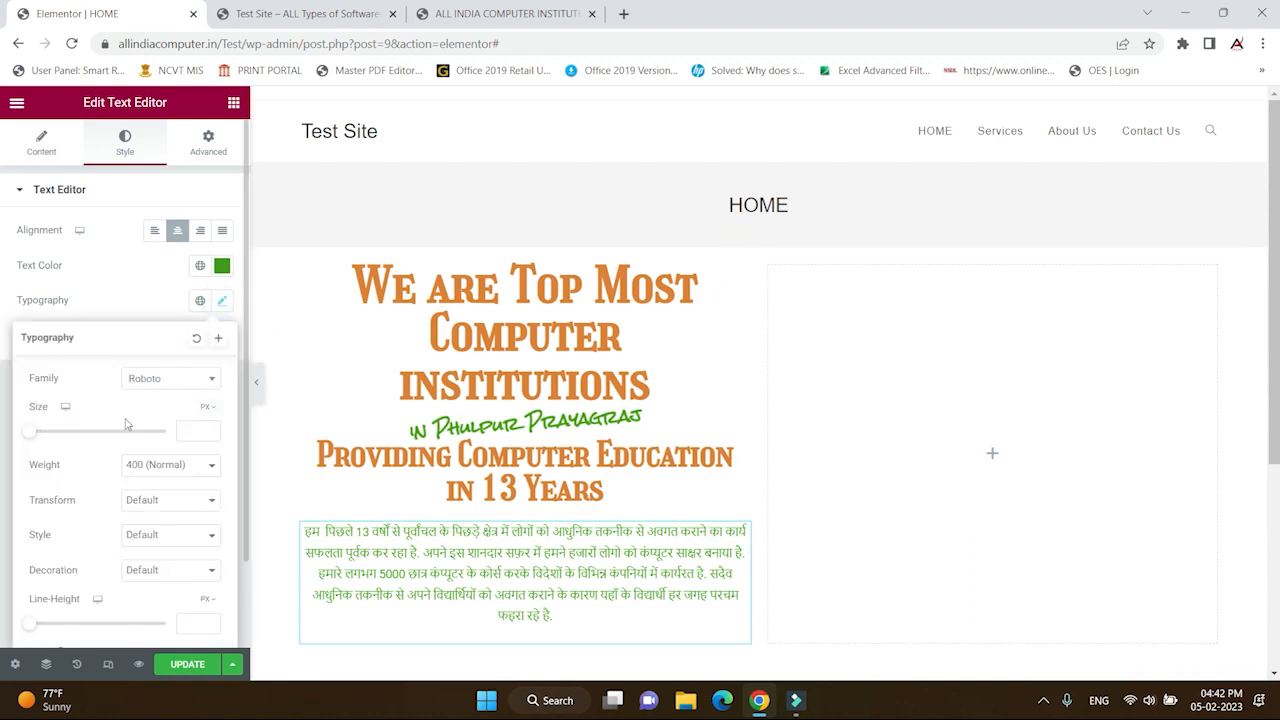
{"action": "left_click", "coordinate": [200, 468]}
{"action": "left_click", "coordinate": [156, 552]}
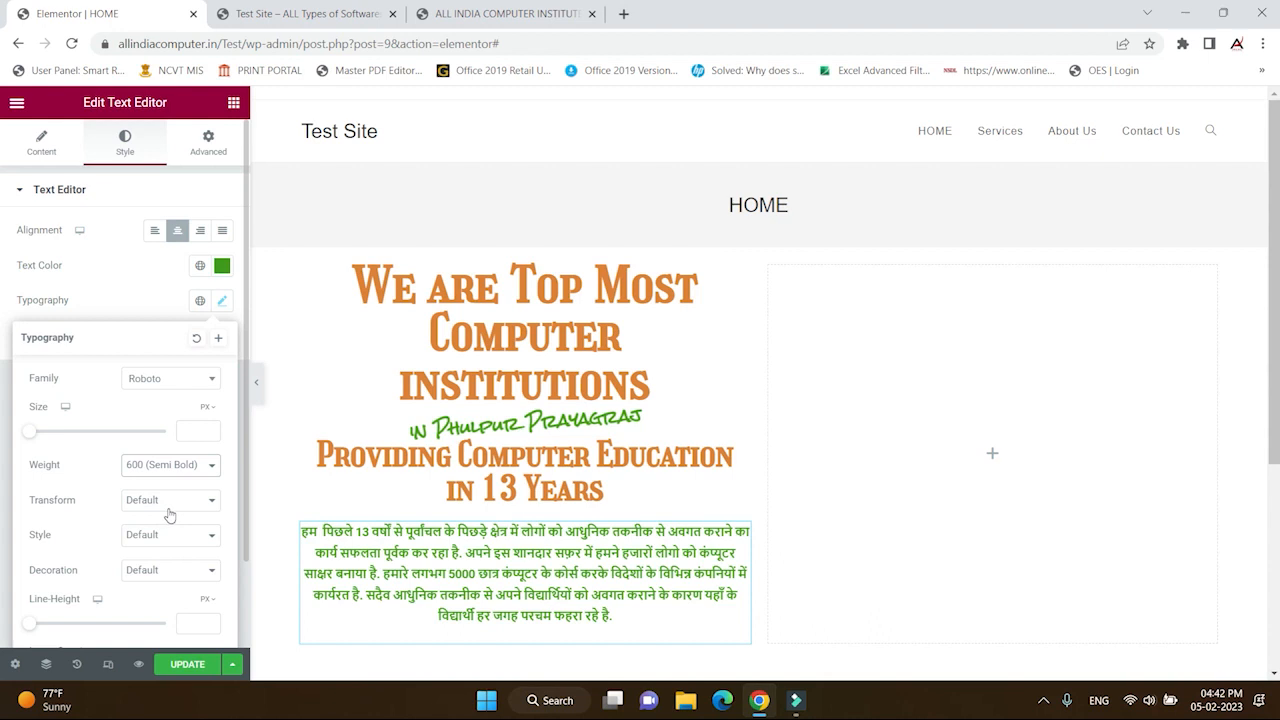
{"action": "left_click", "coordinate": [176, 534]}
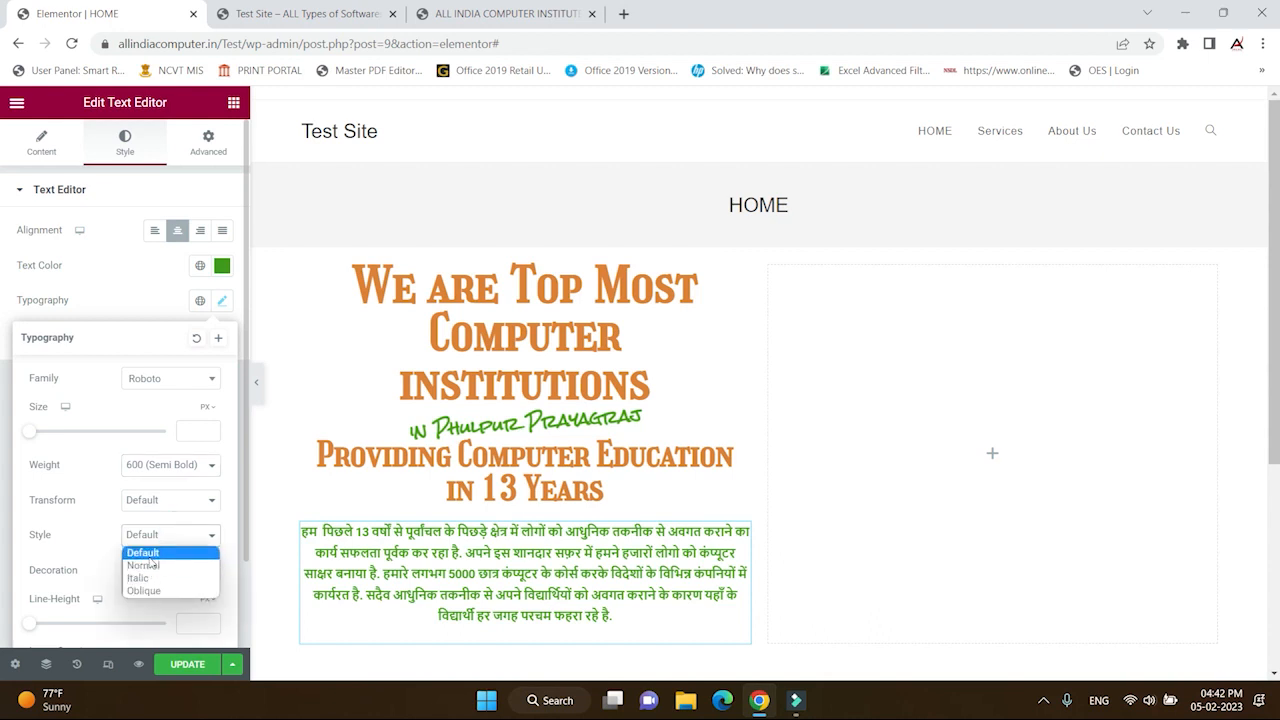
{"action": "left_click", "coordinate": [148, 555]}
{"action": "left_click", "coordinate": [168, 505]}
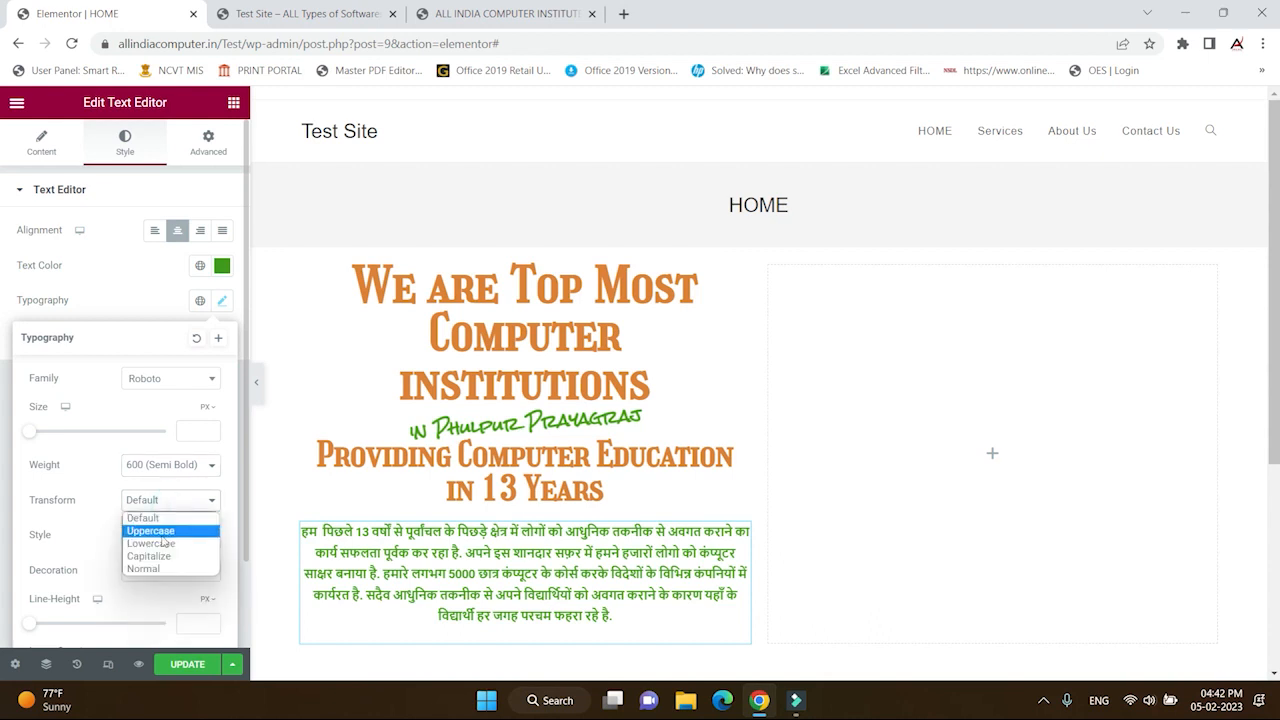
{"action": "left_click", "coordinate": [157, 515]}
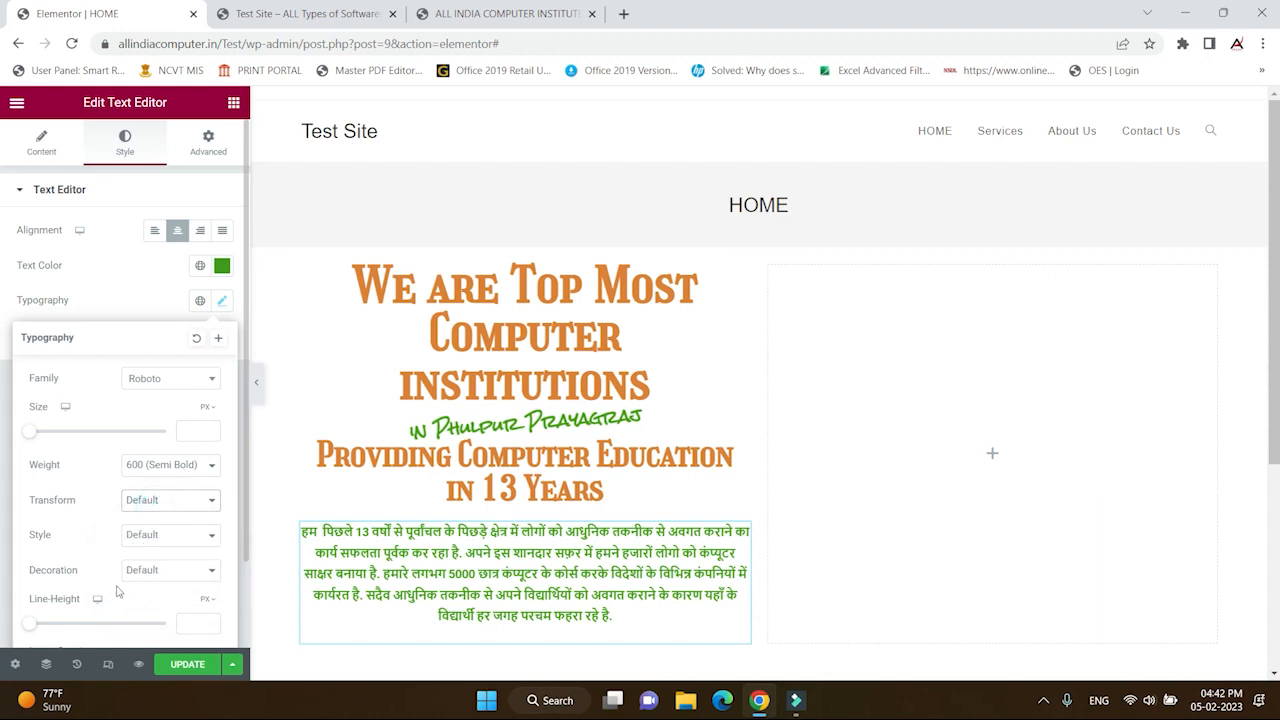
- Set the Hindi paragraph's line height to 18 px and update the page
{"action": "scroll", "coordinate": [7, 563], "scroll_direction": "down", "scroll_amount": 1}
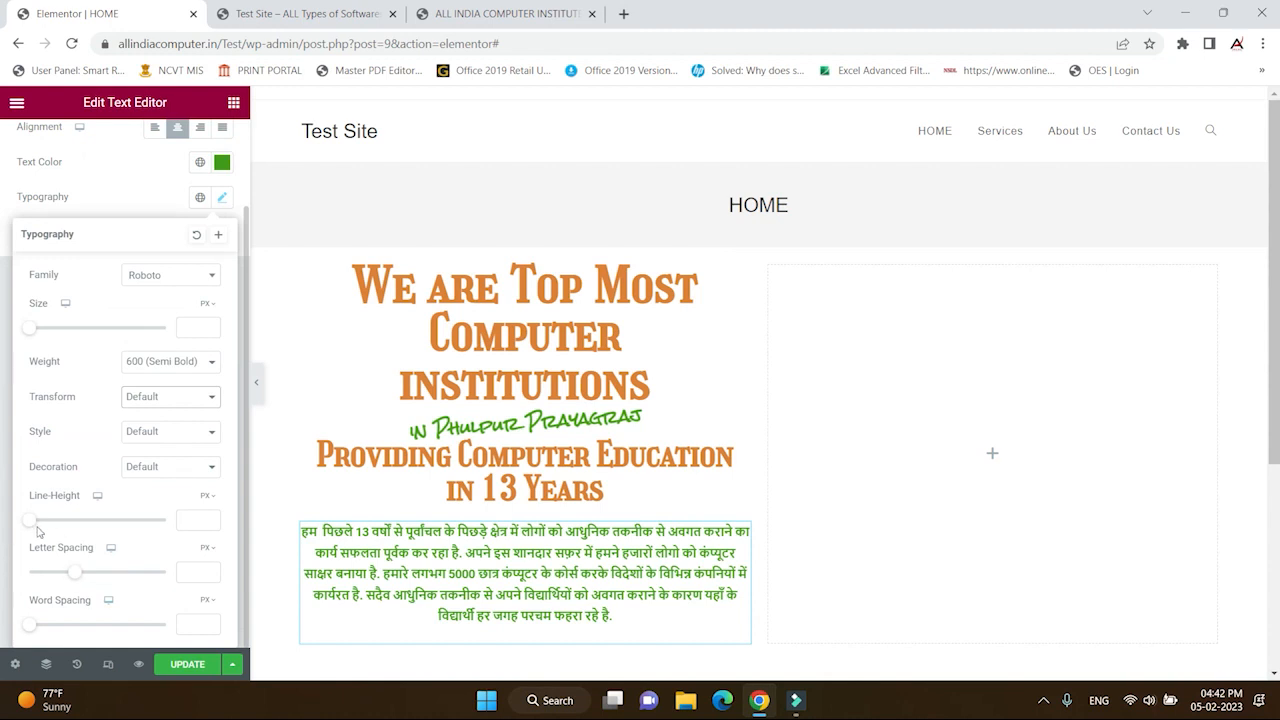
{"action": "left_click_drag", "start_coordinate": [31, 527], "coordinate": [71, 583]}
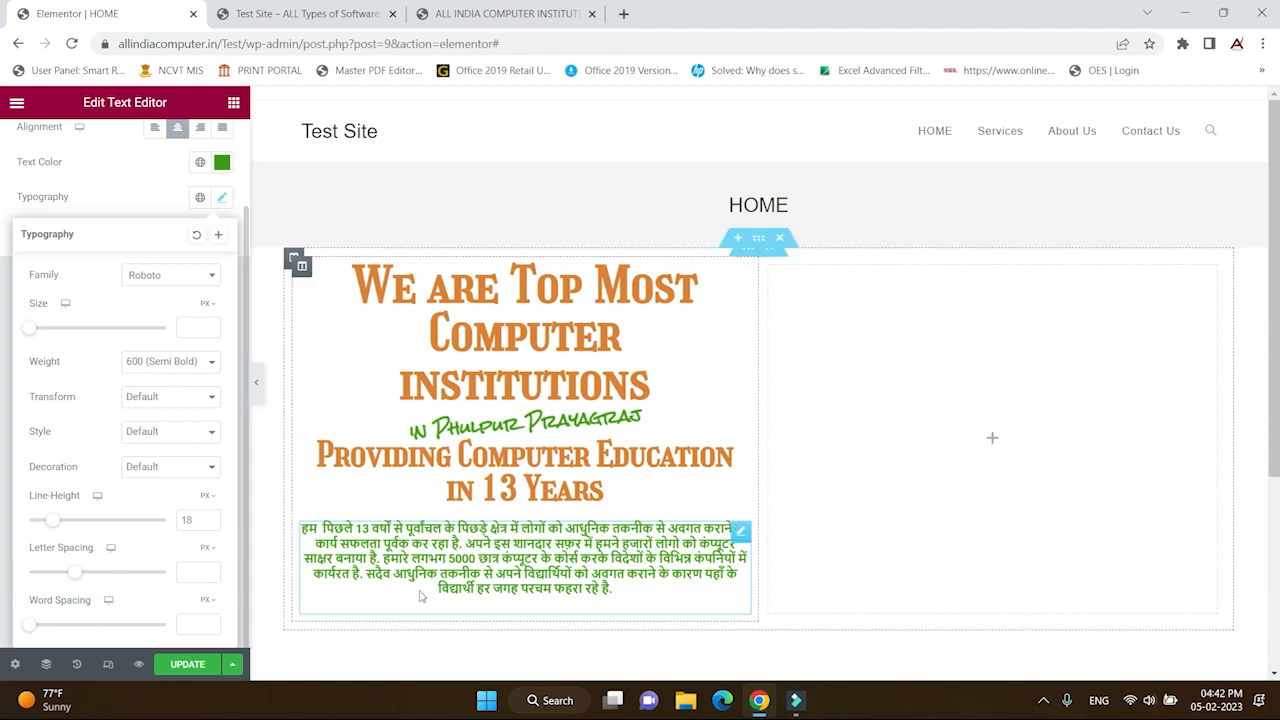
{"action": "left_click", "coordinate": [185, 670]}
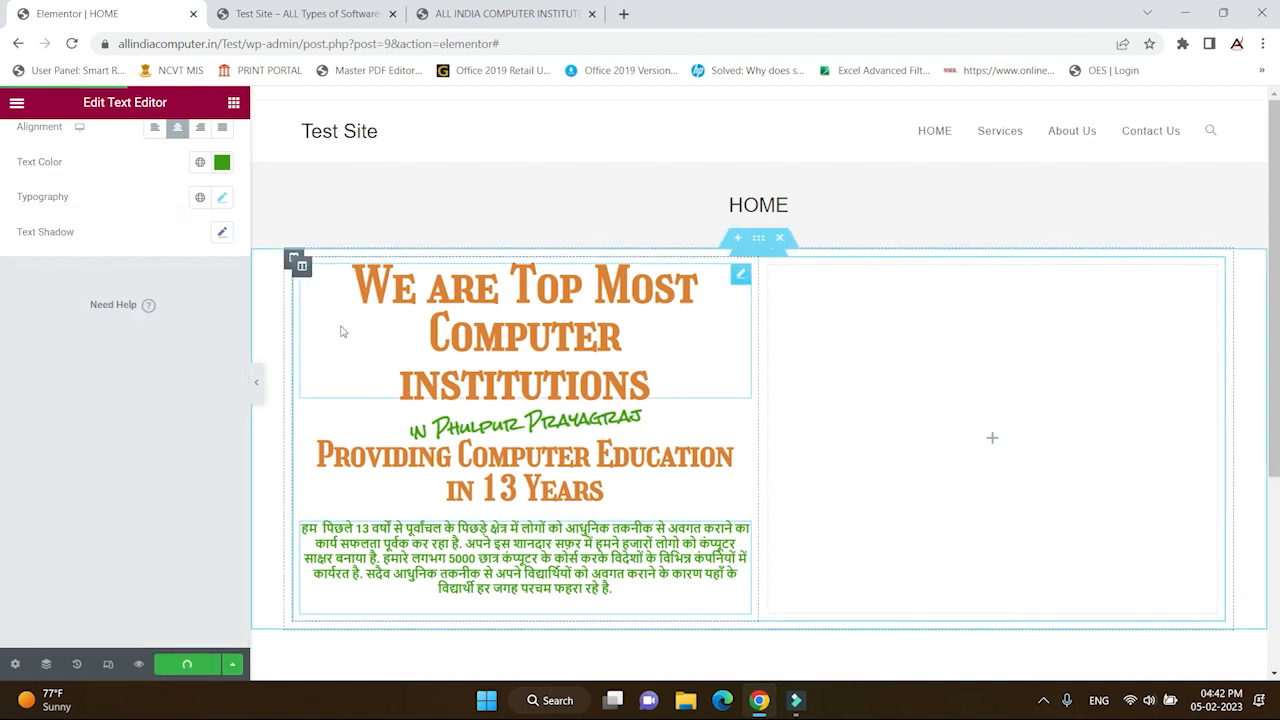
- Duplicate the Text Editor widget containing the Hindi paragraph
{"action": "scroll", "coordinate": [766, 471], "scroll_direction": "down", "scroll_amount": 1}
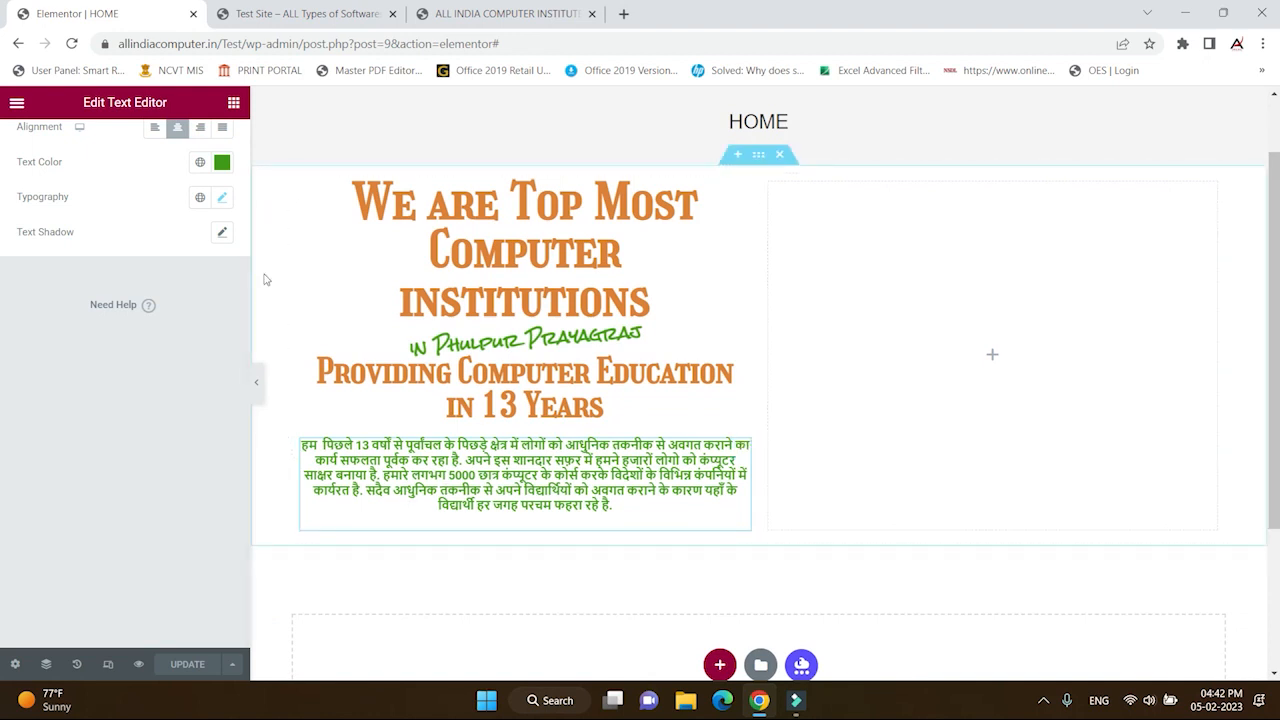
{"action": "scroll", "coordinate": [166, 352], "scroll_direction": "up", "scroll_amount": 1}
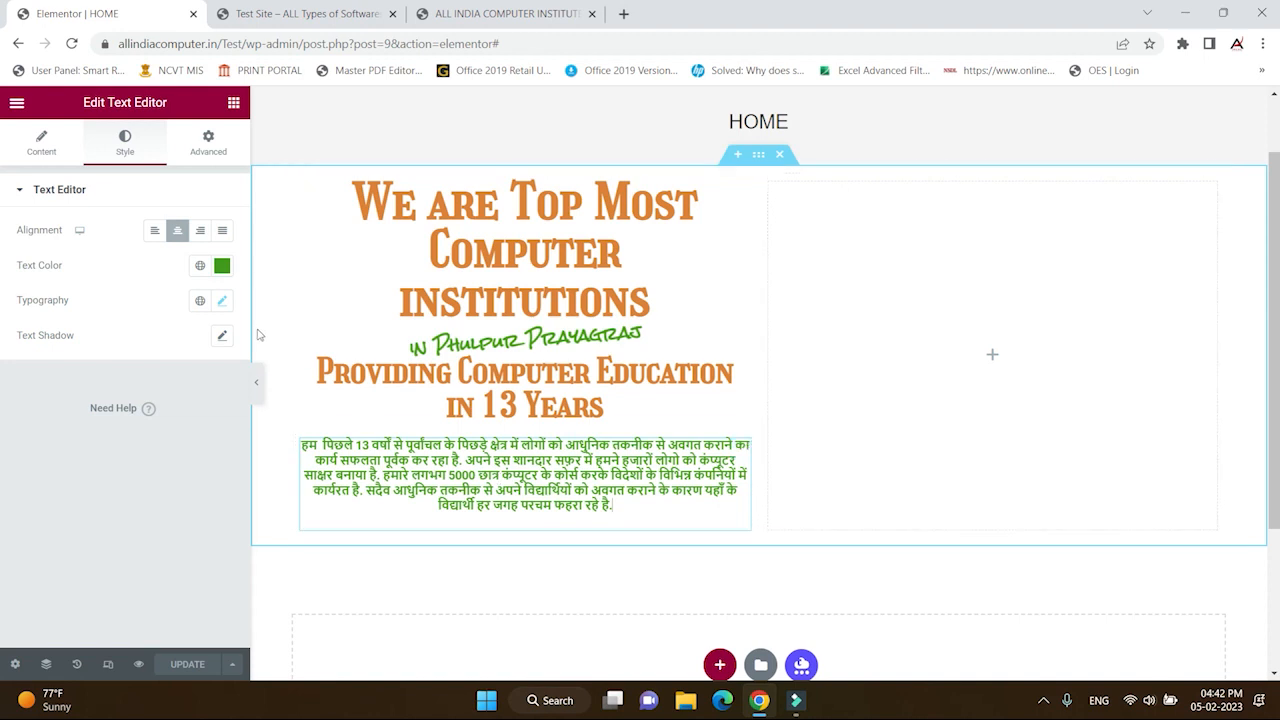
{"action": "right_click", "coordinate": [741, 449]}
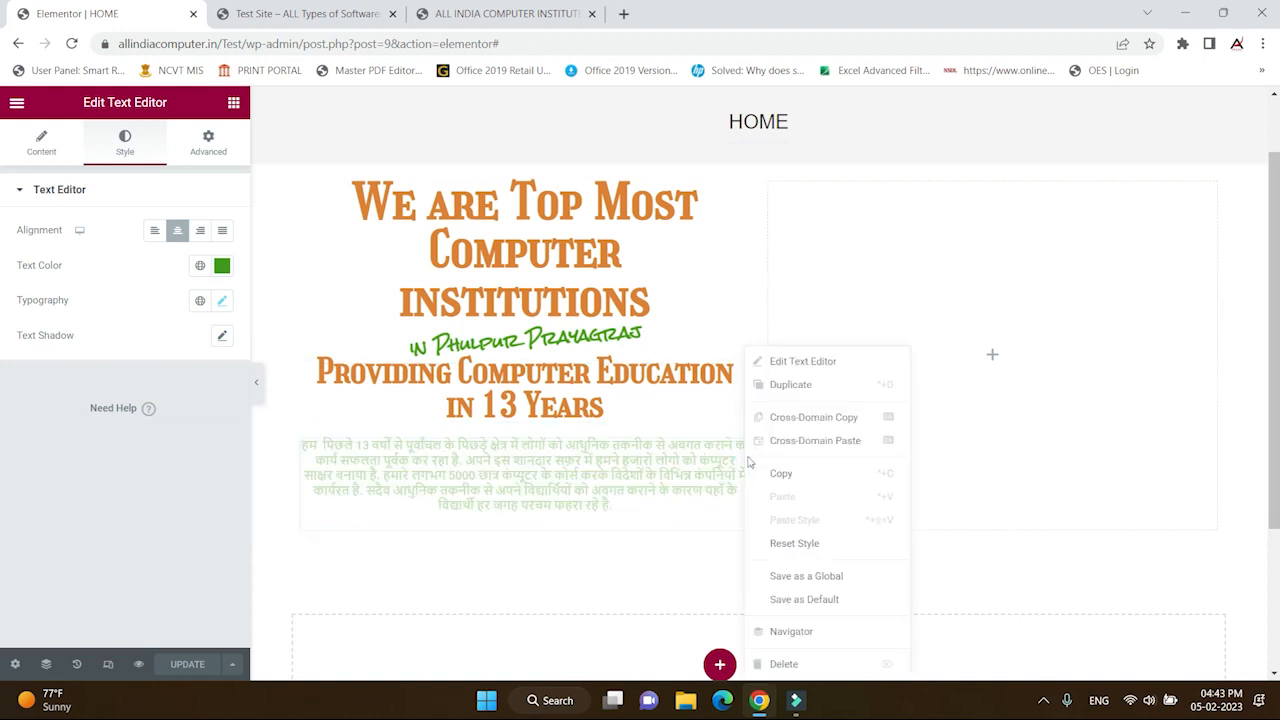
{"action": "left_click", "coordinate": [780, 383]}
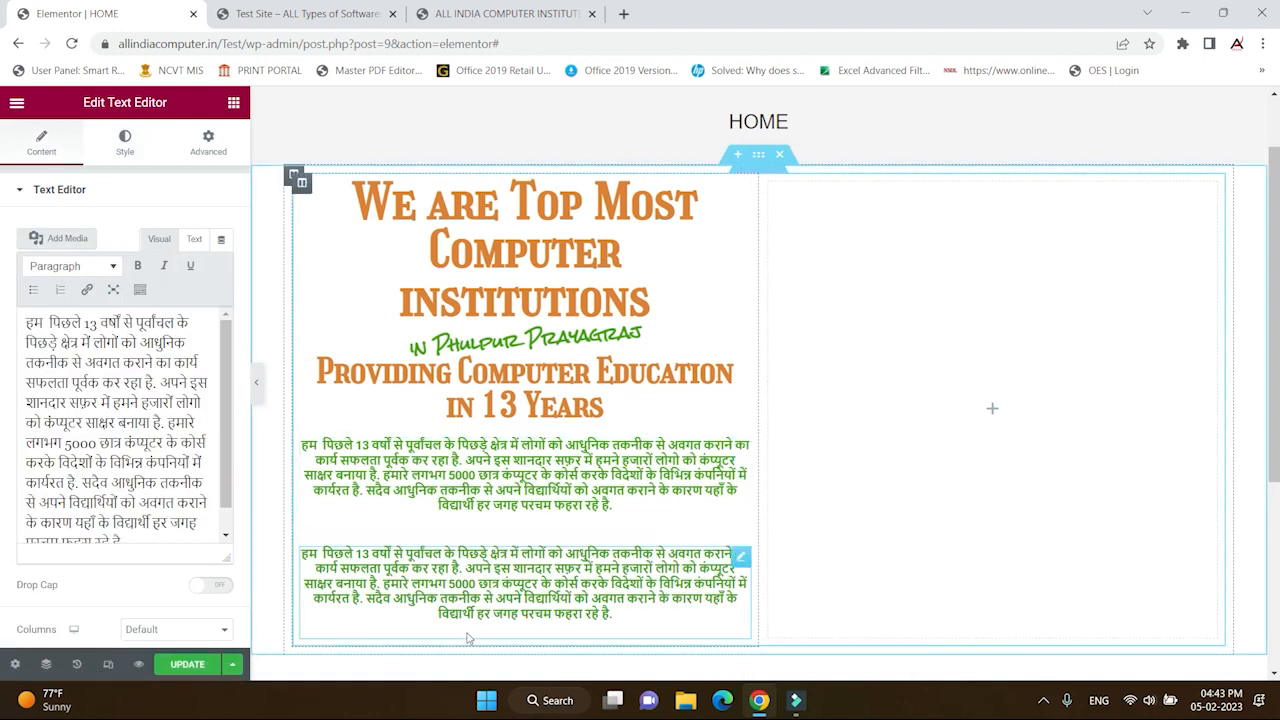
- Copy the English paragraph beginning "We are providing modern comper education" from the reference site
{"action": "left_click", "coordinate": [470, 14]}
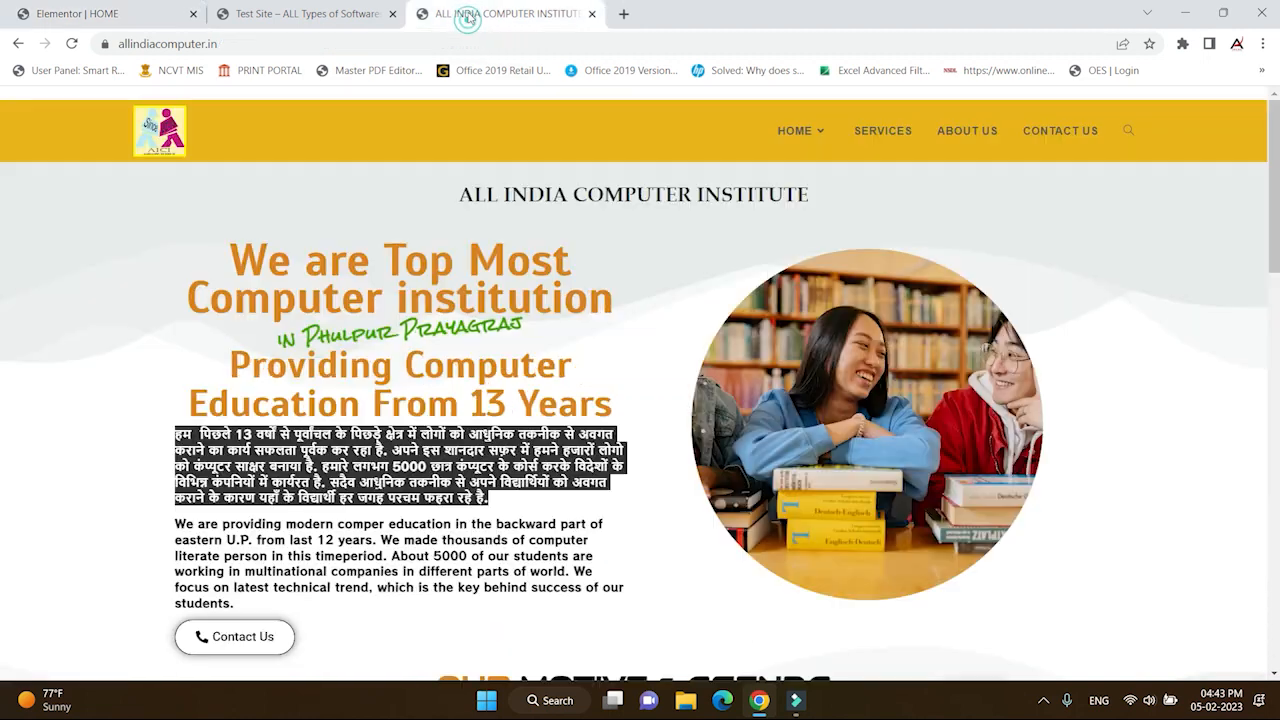
{"action": "left_click", "coordinate": [298, 531]}
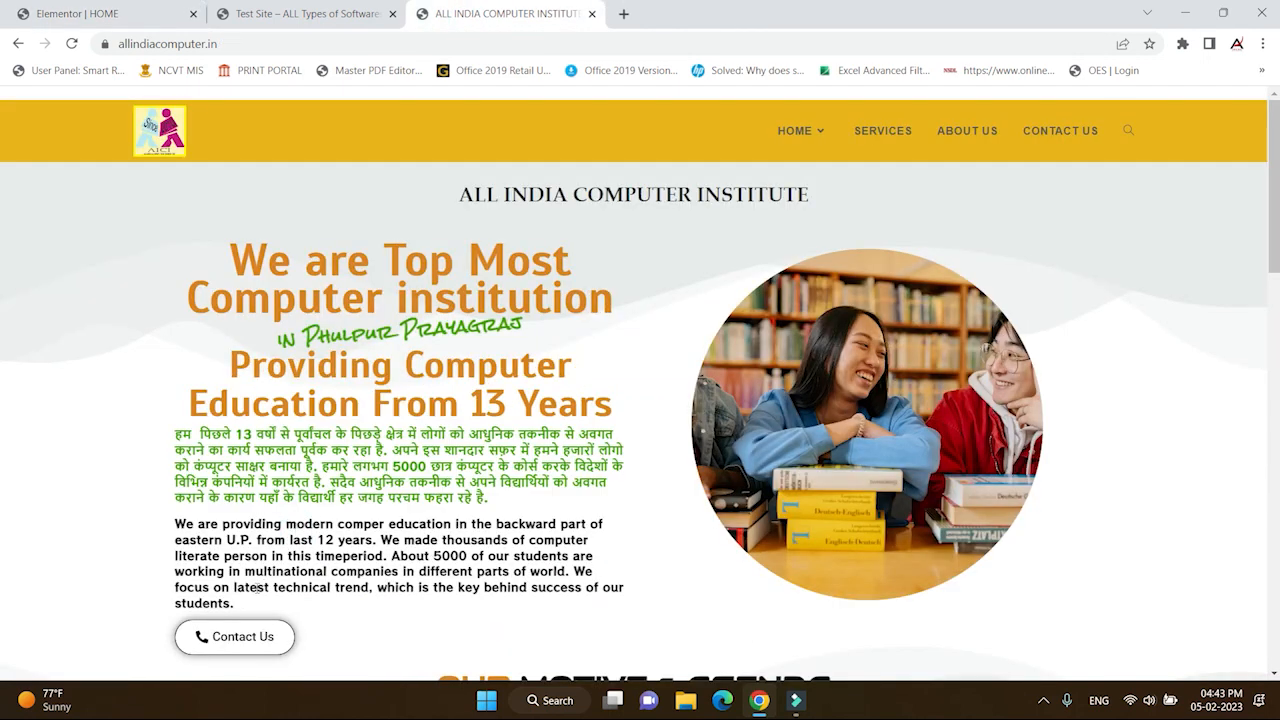
{"action": "left_click_drag", "start_coordinate": [240, 615], "coordinate": [172, 524]}
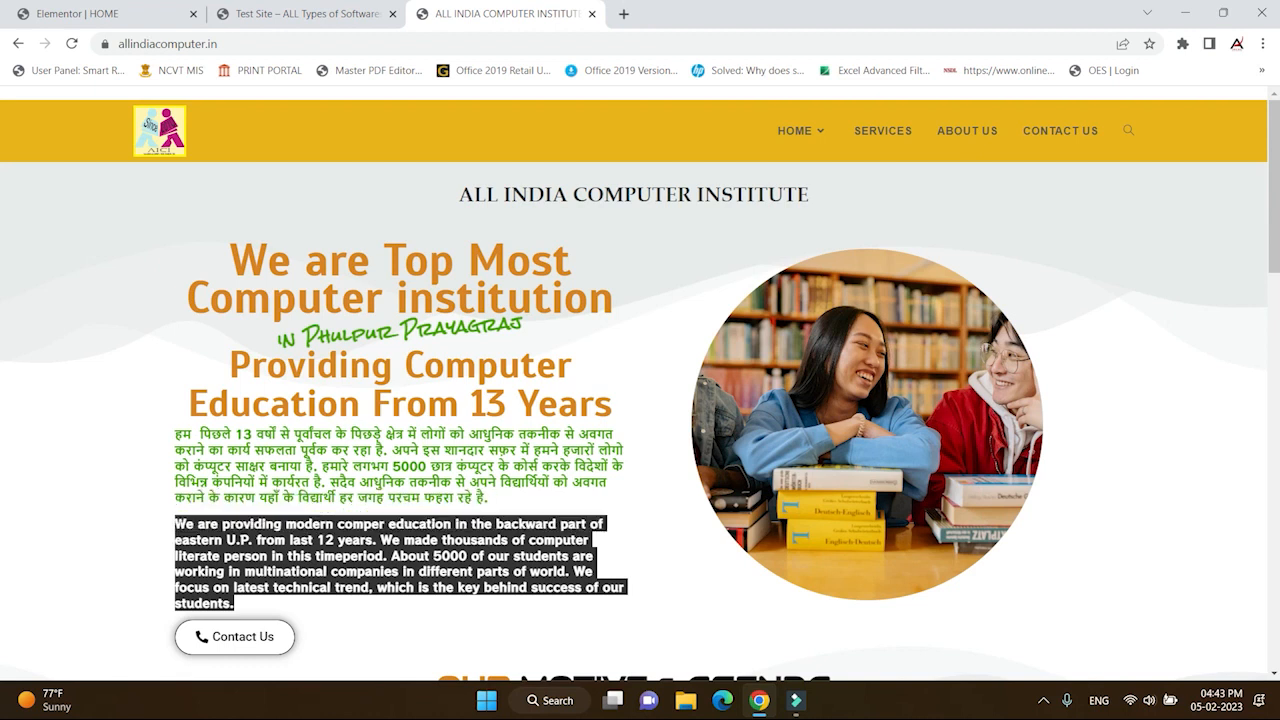
{"action": "right_click", "coordinate": [178, 598]}
{"action": "left_click", "coordinate": [214, 374]}
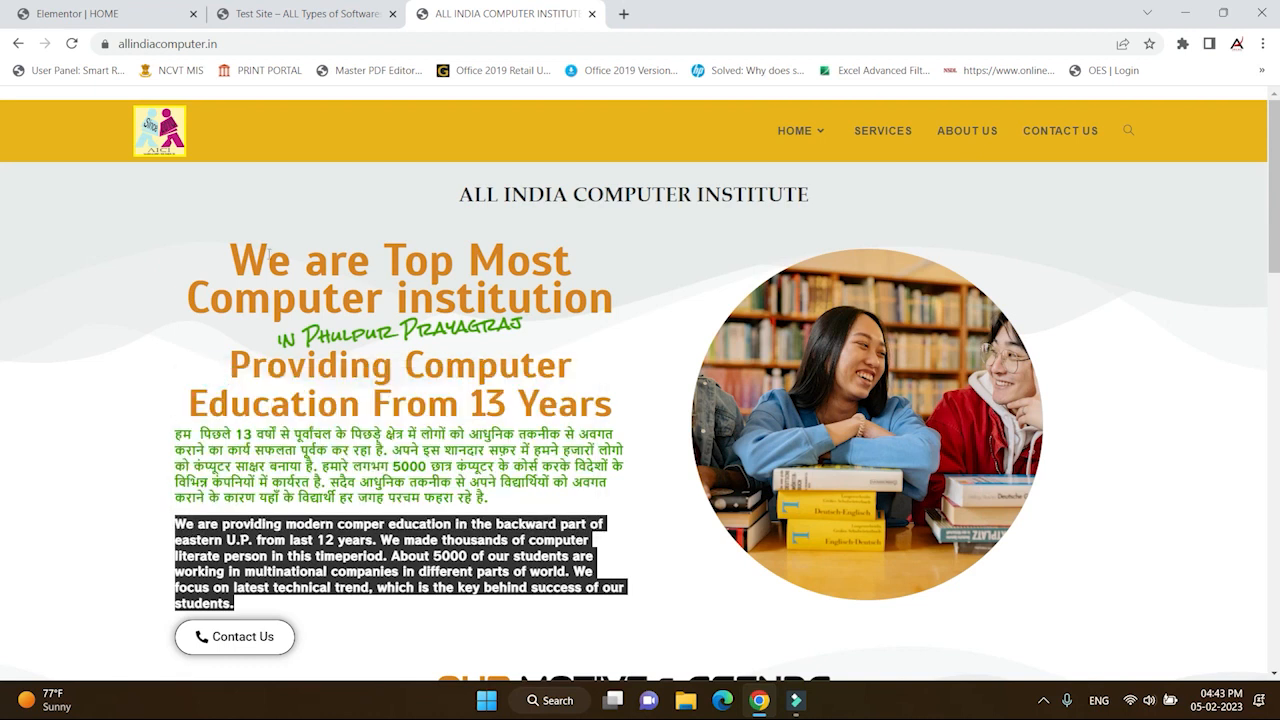
- Replace the Hindi text in the duplicated Text Editor widget with the copied English paragraph
{"action": "left_click", "coordinate": [125, 12]}
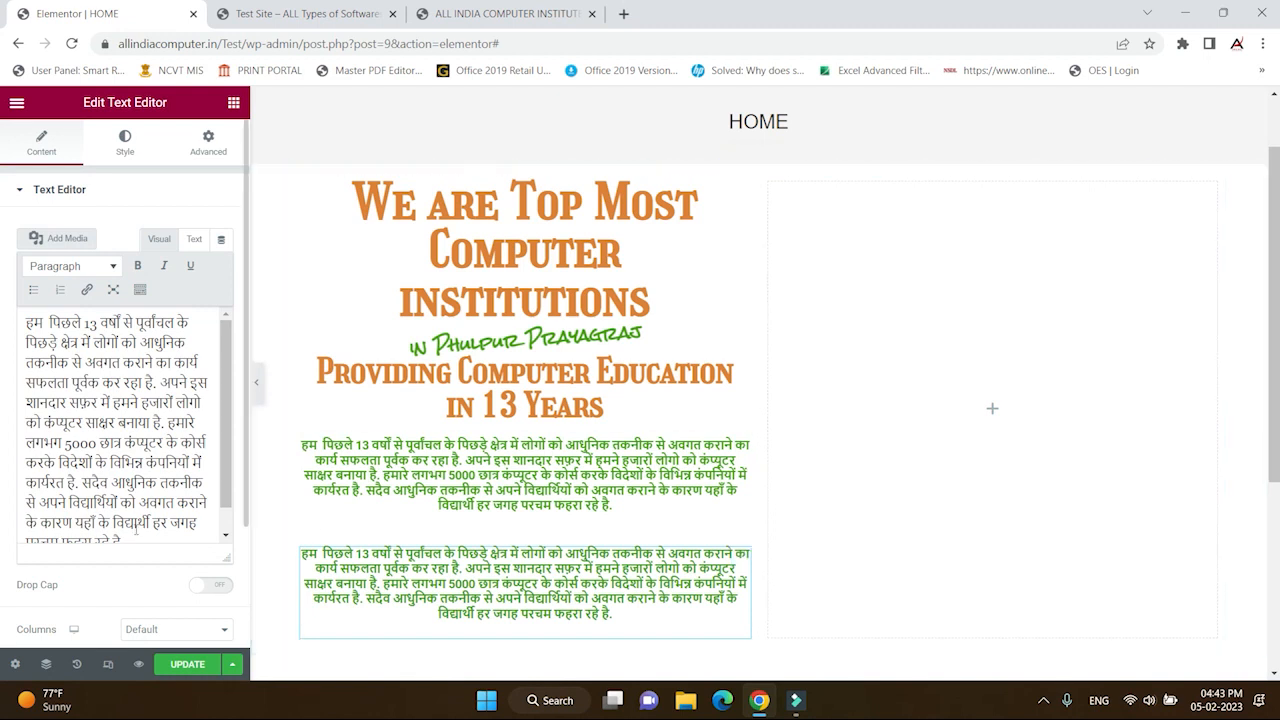
{"action": "scroll", "coordinate": [136, 530], "scroll_direction": "down", "scroll_amount": 1}
{"action": "left_click_drag", "start_coordinate": [136, 530], "coordinate": [5, 314]}
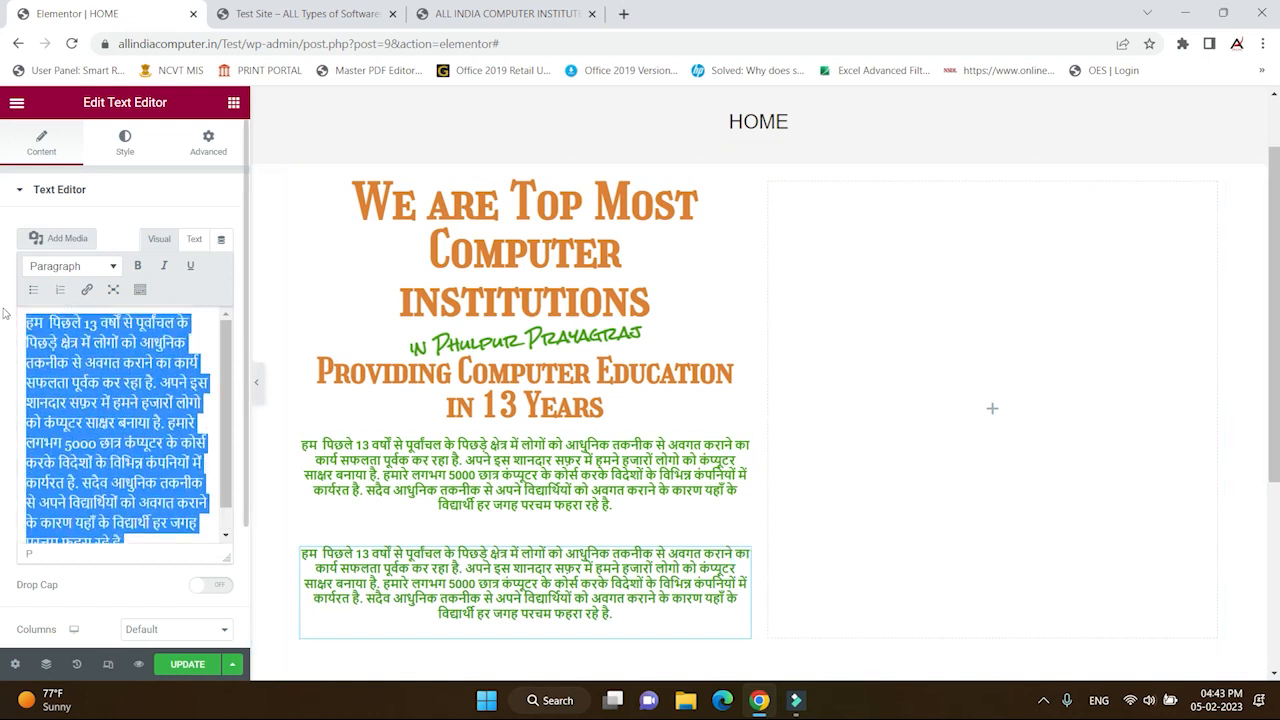
{"action": "key", "text": "ctrl+v"}
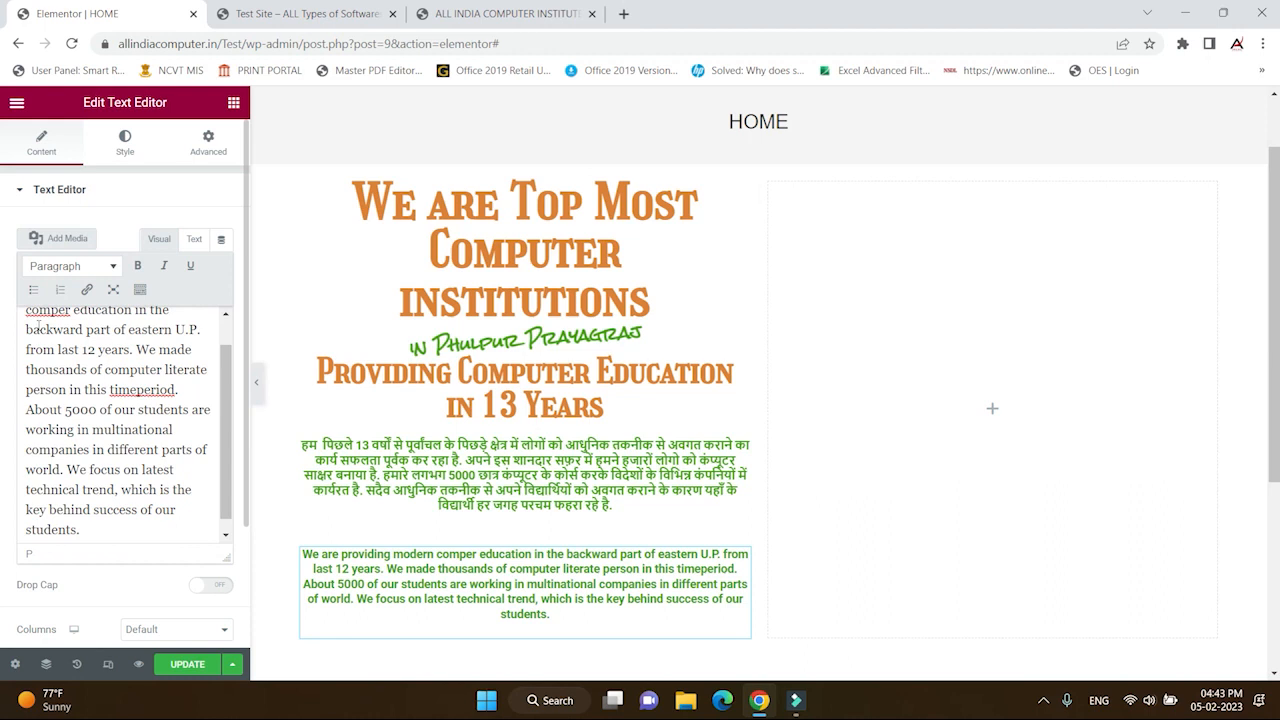
- Set the English paragraph's text colour to black #000000
{"action": "left_click", "coordinate": [494, 587]}
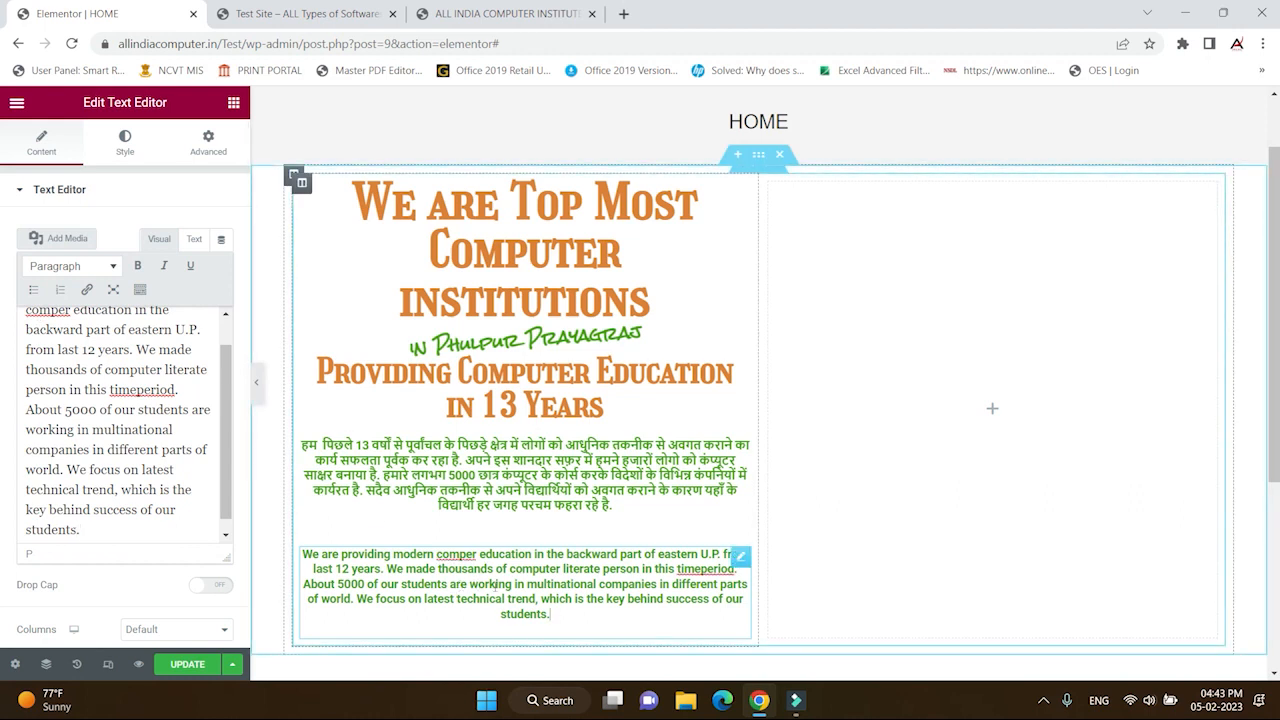
{"action": "left_click_drag", "start_coordinate": [560, 613], "coordinate": [301, 553]}
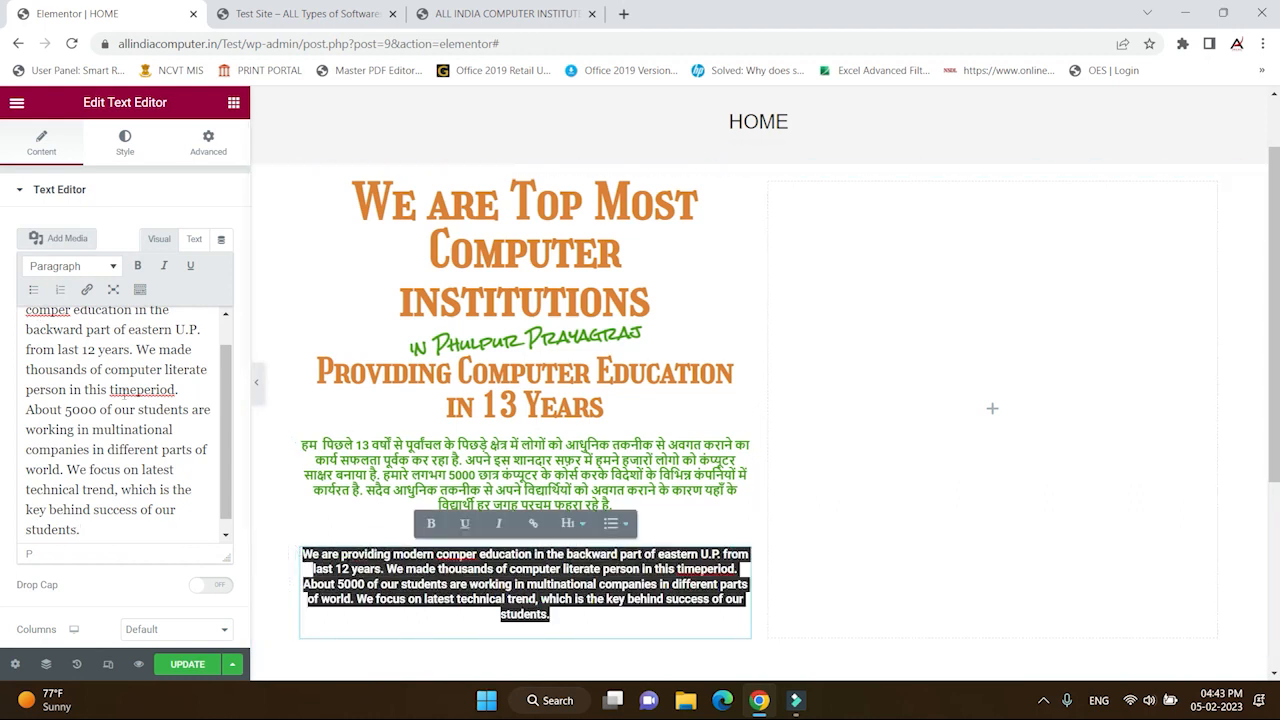
{"action": "left_click", "coordinate": [112, 150]}
{"action": "left_click", "coordinate": [222, 265]}
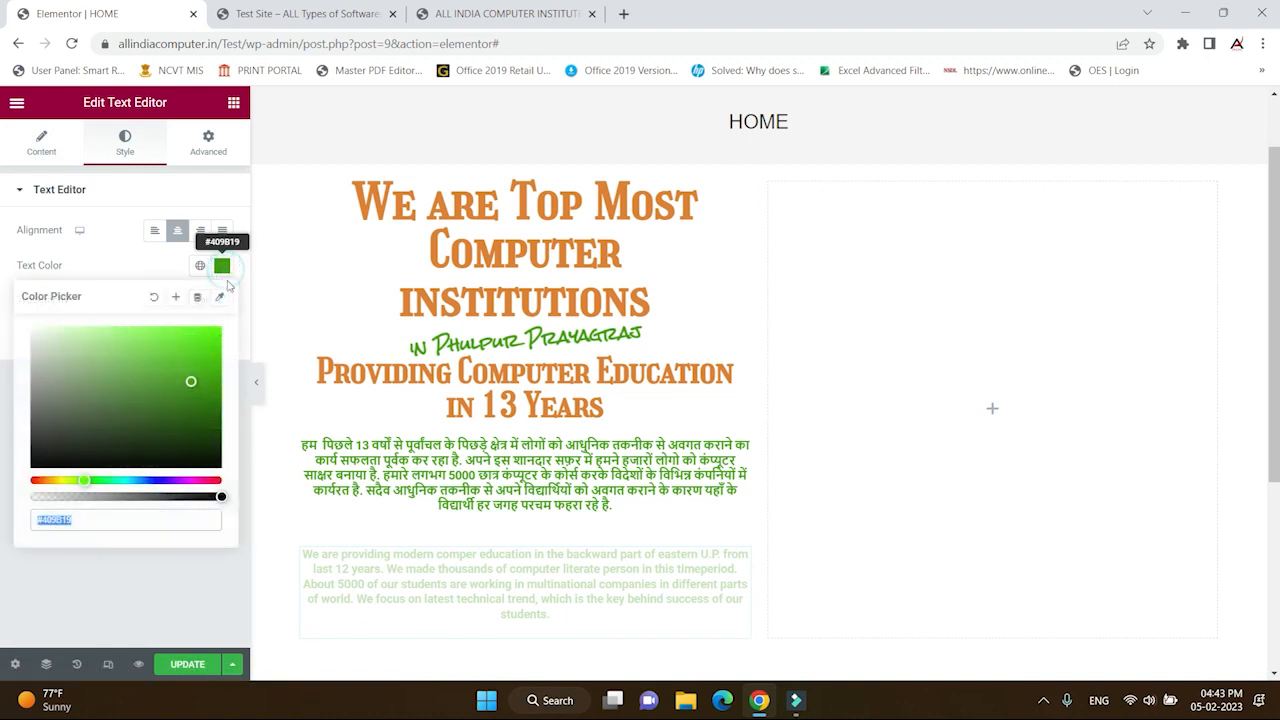
{"action": "left_click_drag", "start_coordinate": [96, 434], "coordinate": [2, 476]}
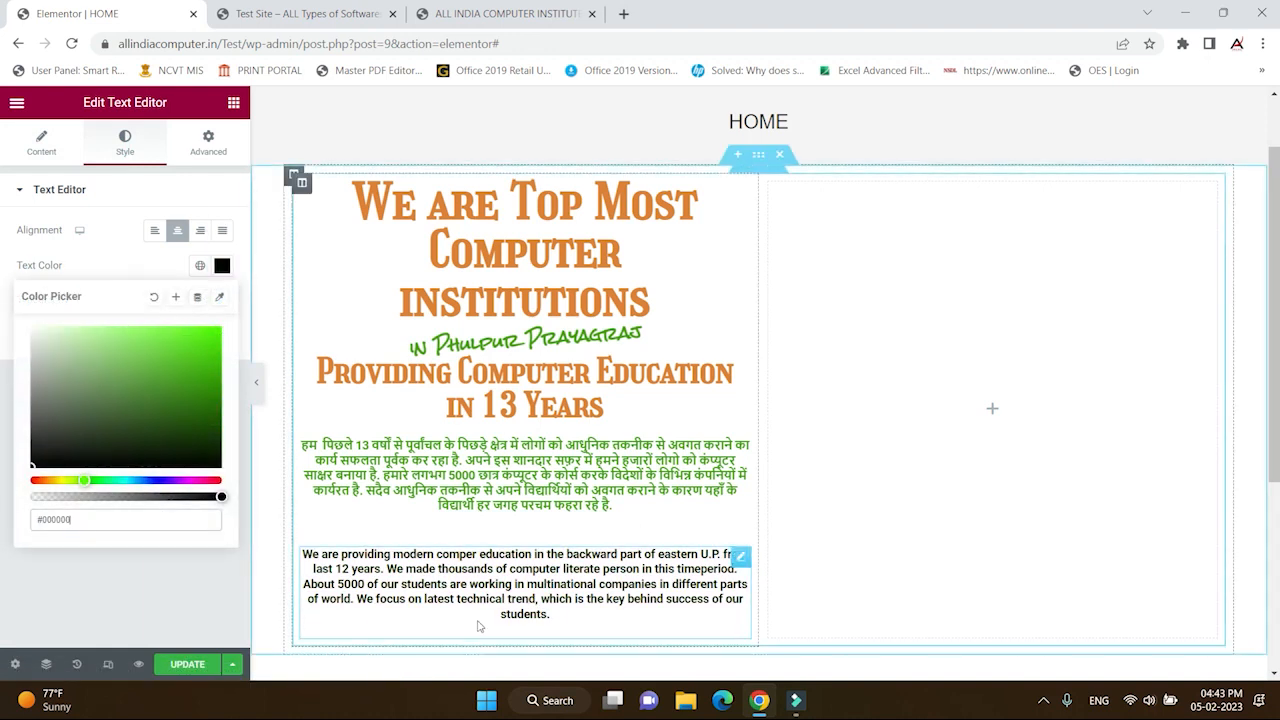
{"action": "left_click", "coordinate": [594, 616]}
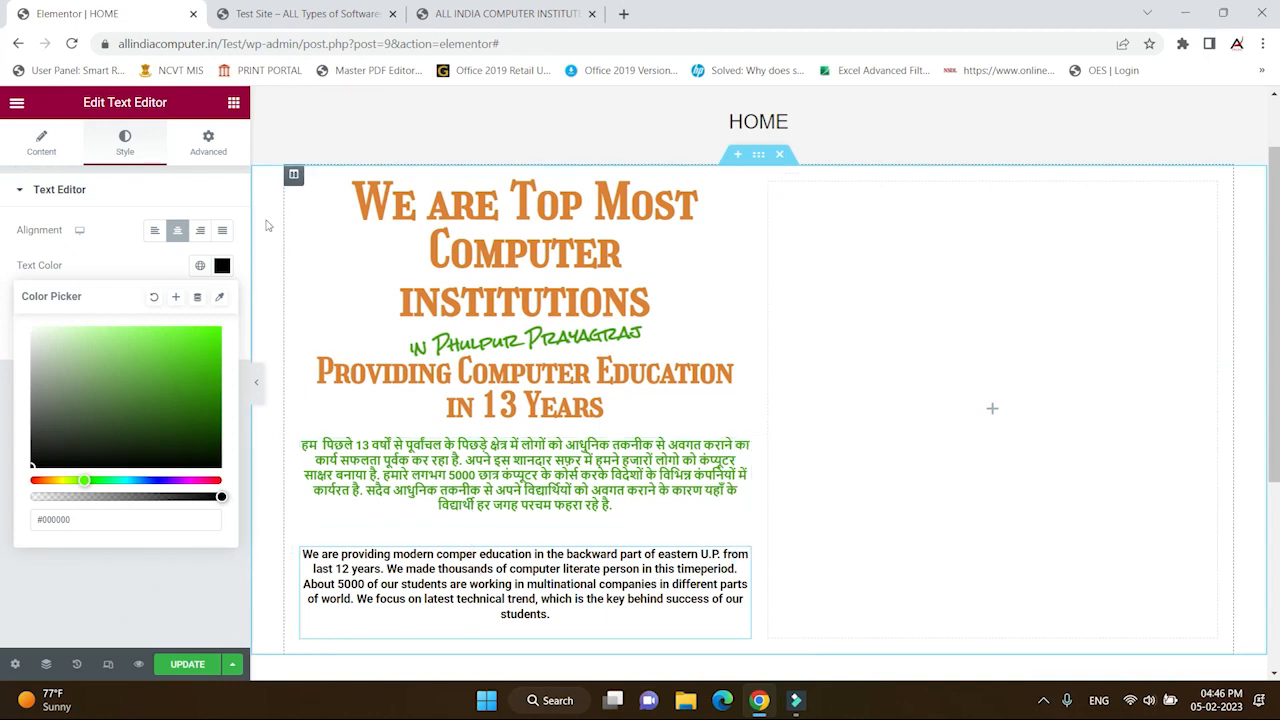
- Unlink the English paragraph's margins and lower its top margin below zero to move it closer to the Hindi paragraph
{"action": "left_click", "coordinate": [209, 155]}
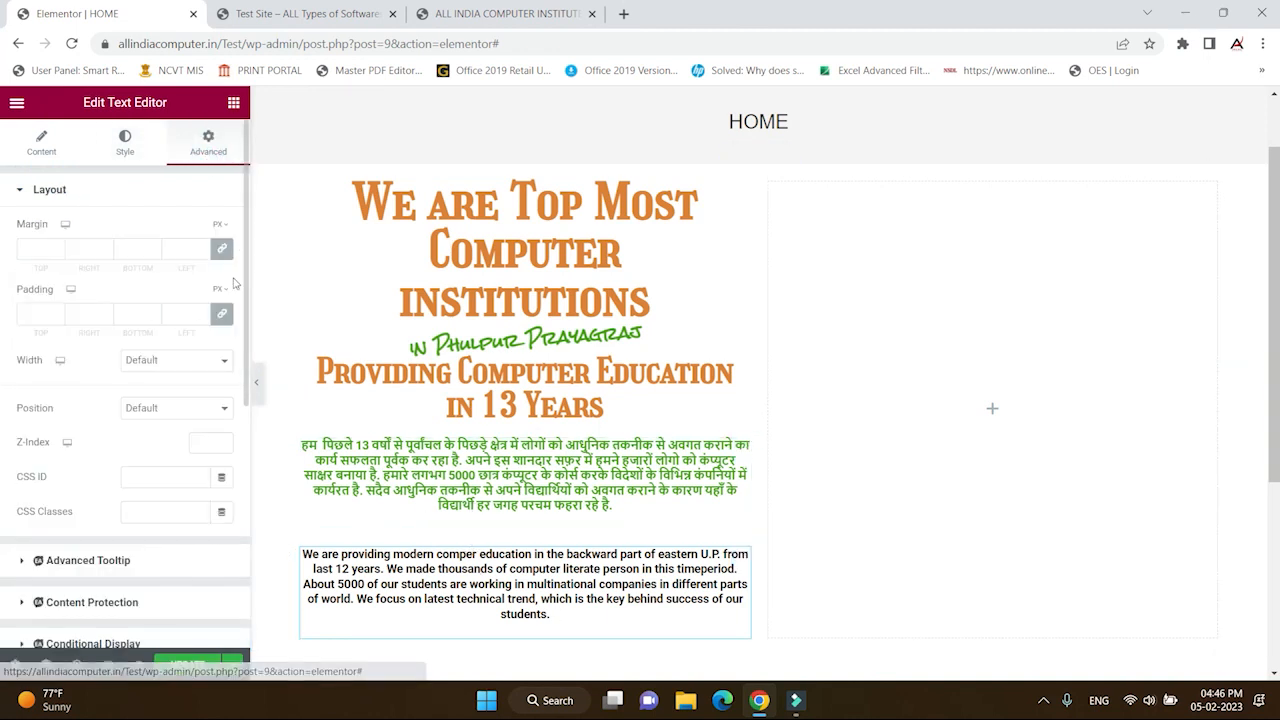
{"action": "left_click", "coordinate": [222, 248]}
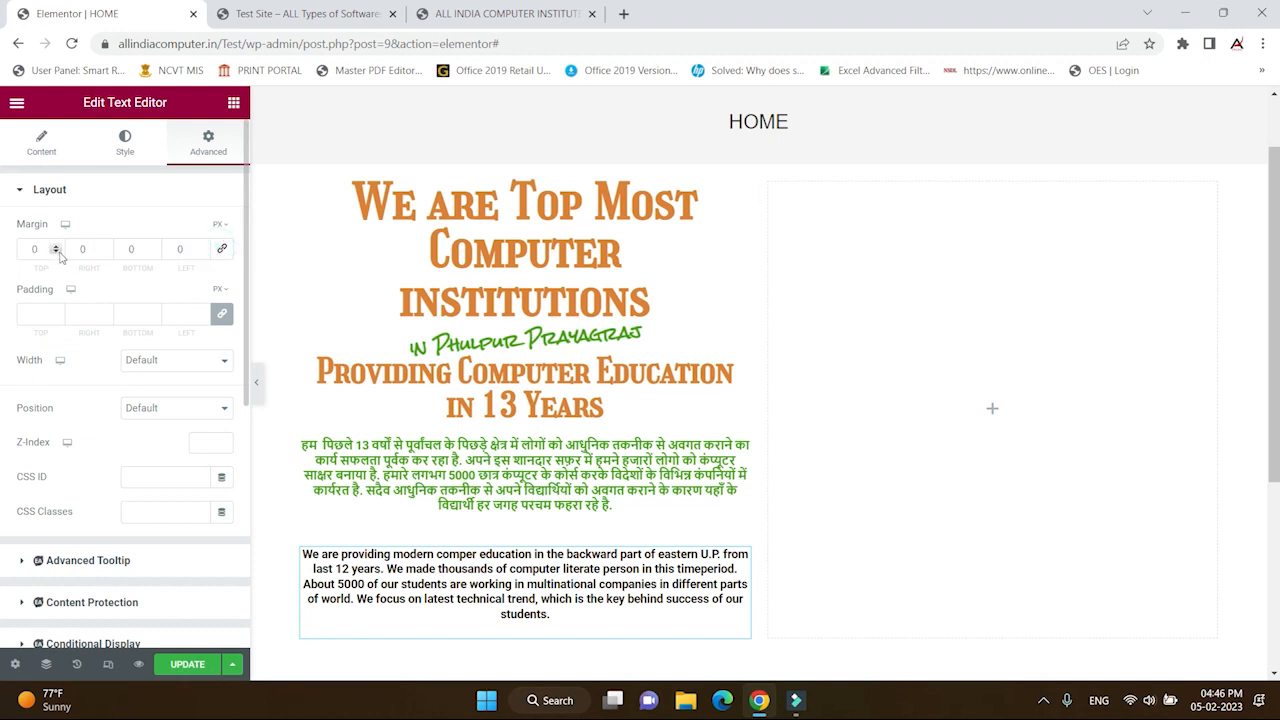
{"action": "left_click", "coordinate": [58, 253]}
{"action": "left_click", "coordinate": [58, 253]}
{"action": "left_click", "coordinate": [58, 253]}
{"action": "left_click", "coordinate": [58, 253]}
{"action": "left_click", "coordinate": [58, 253]}
{"action": "left_click", "coordinate": [58, 253]}
{"action": "left_click", "coordinate": [58, 253]}
{"action": "left_click", "coordinate": [58, 253]}
{"action": "left_click", "coordinate": [58, 253]}
{"action": "left_click", "coordinate": [58, 253]}
{"action": "left_click", "coordinate": [58, 253]}
{"action": "left_click", "coordinate": [58, 253]}
{"action": "left_click", "coordinate": [58, 253]}
{"action": "left_click", "coordinate": [58, 253]}
{"action": "left_click", "coordinate": [58, 253]}
{"action": "left_click", "coordinate": [58, 253]}
{"action": "left_click", "coordinate": [58, 253]}
{"action": "left_click", "coordinate": [58, 253]}
{"action": "left_click", "coordinate": [58, 253]}
{"action": "left_click", "coordinate": [58, 253]}
{"action": "left_click", "coordinate": [58, 253]}
{"action": "left_click", "coordinate": [58, 253]}
{"action": "left_click", "coordinate": [58, 253]}
{"action": "left_click", "coordinate": [58, 253]}
- Unlink the Hindi paragraph's margins, set its top margin to -9 px and save the page
{"action": "left_click", "coordinate": [440, 459]}
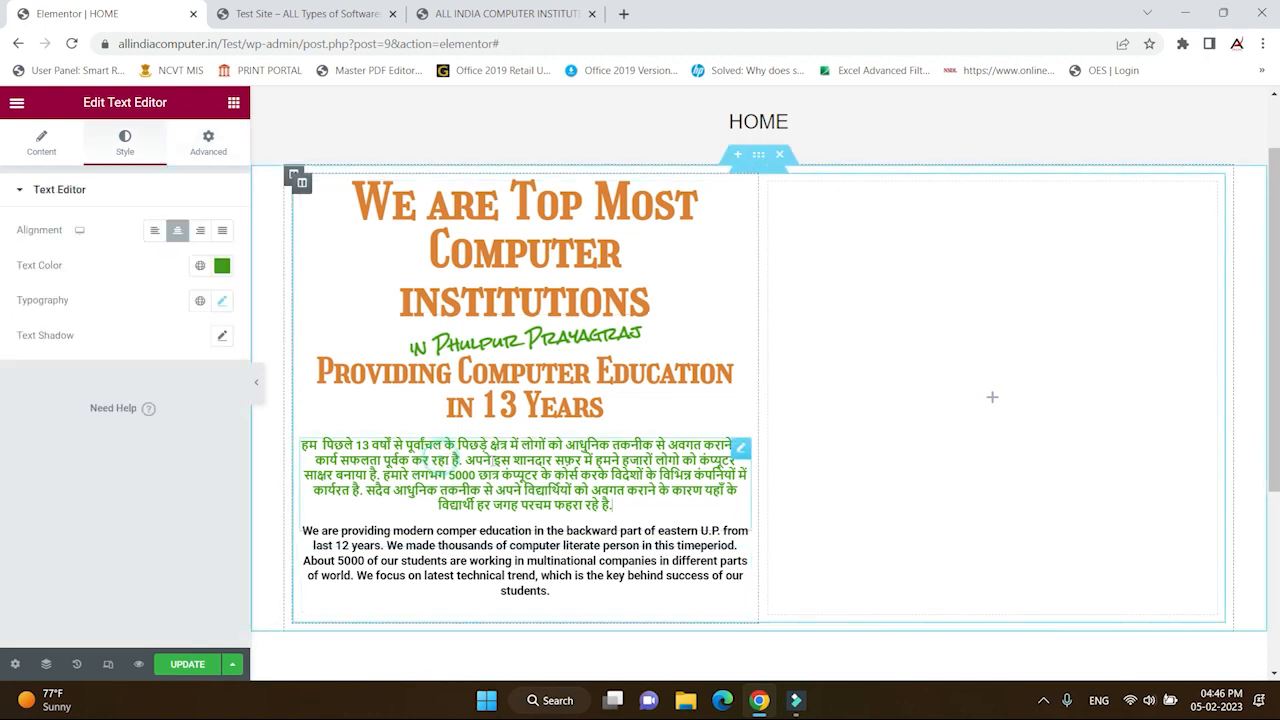
{"action": "left_click", "coordinate": [198, 160]}
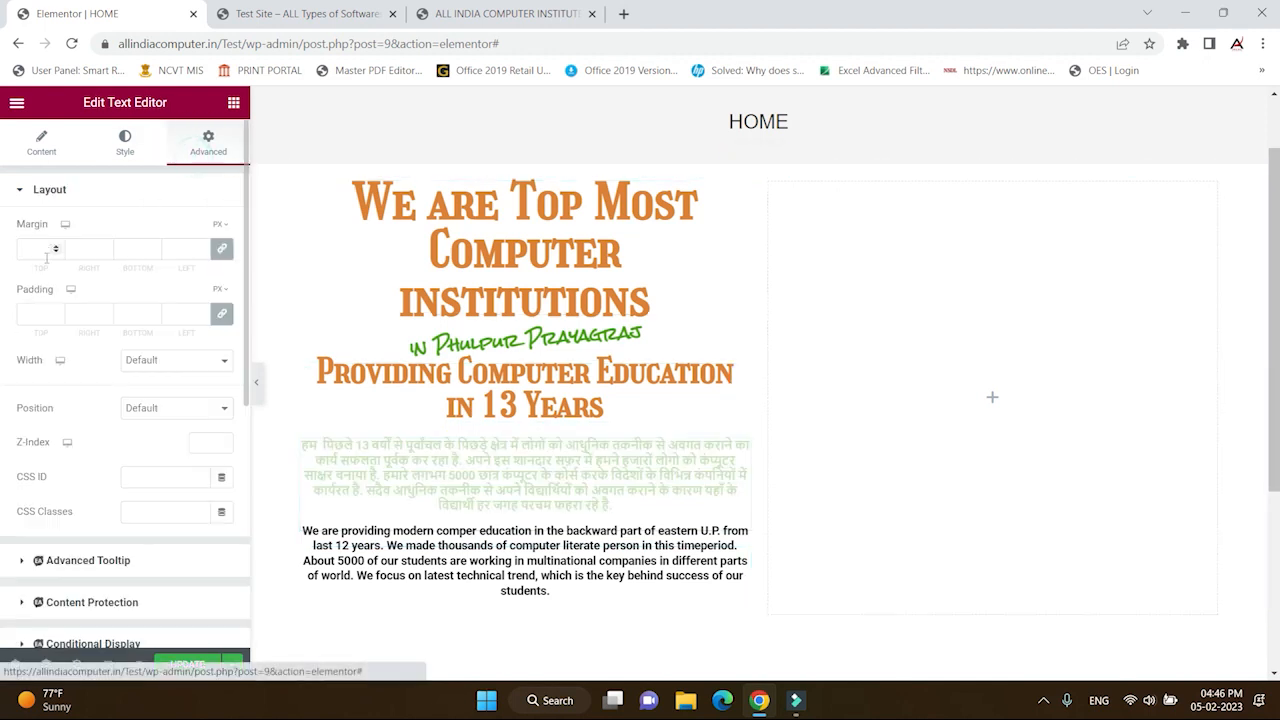
{"action": "left_click", "coordinate": [222, 249]}
{"action": "left_click", "coordinate": [56, 252]}
{"action": "left_click", "coordinate": [56, 252]}
{"action": "left_click", "coordinate": [56, 252]}
{"action": "left_click", "coordinate": [56, 252]}
{"action": "left_click", "coordinate": [56, 252]}
{"action": "left_click", "coordinate": [56, 252]}
{"action": "left_click", "coordinate": [56, 252]}
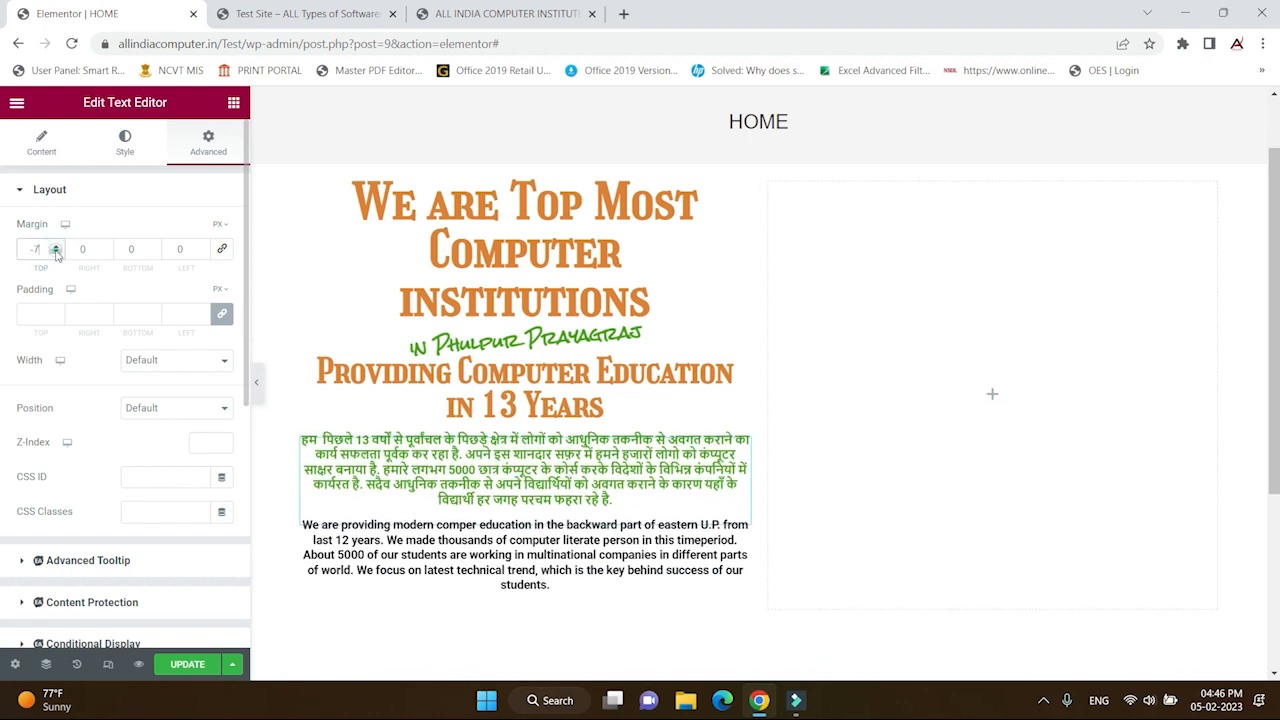
{"action": "left_click", "coordinate": [56, 252]}
{"action": "left_click", "coordinate": [56, 252]}
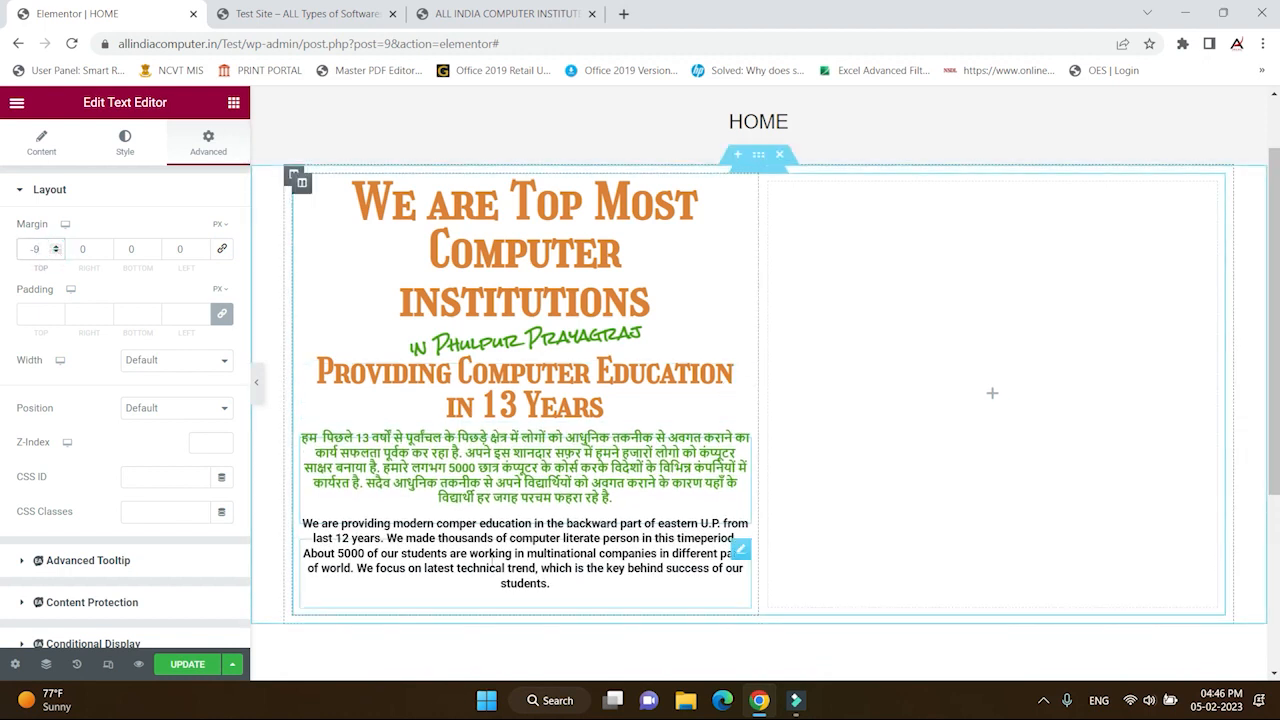
{"action": "key", "text": "ctrl+s"}
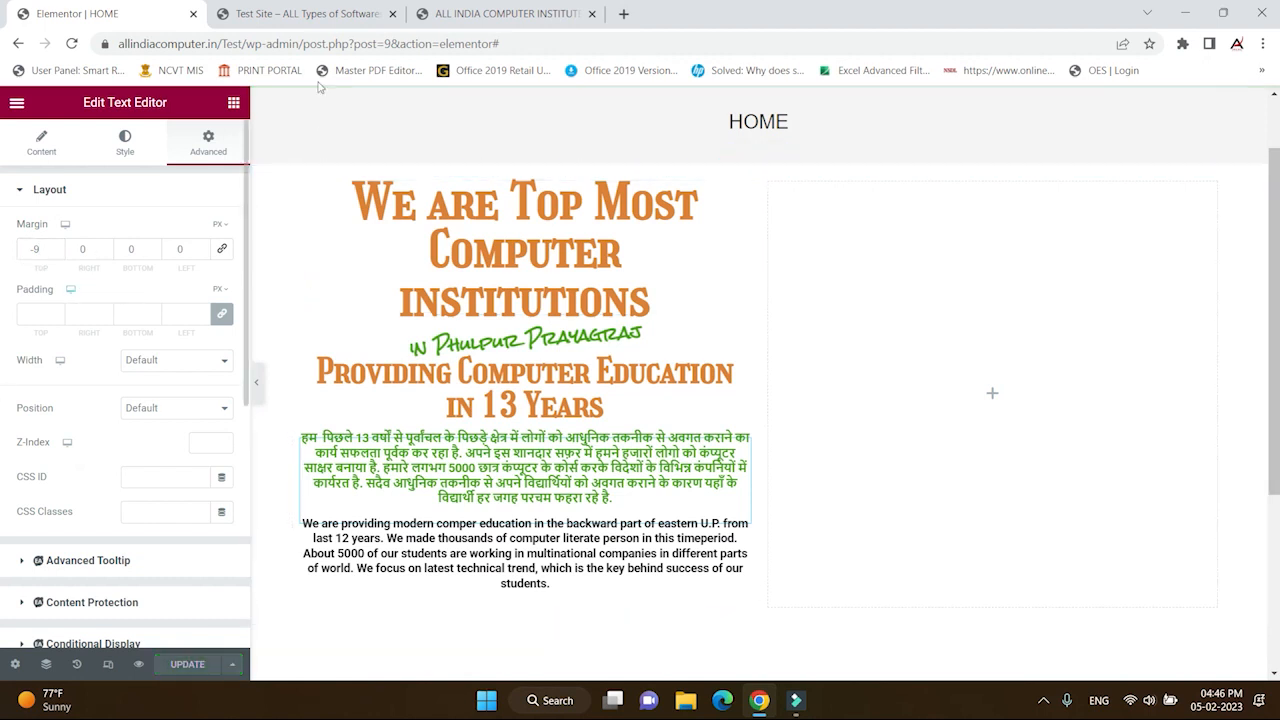
- Reload the live test site page and review the headings and the Hindi and English paragraphs
{"action": "left_click", "coordinate": [315, 16]}
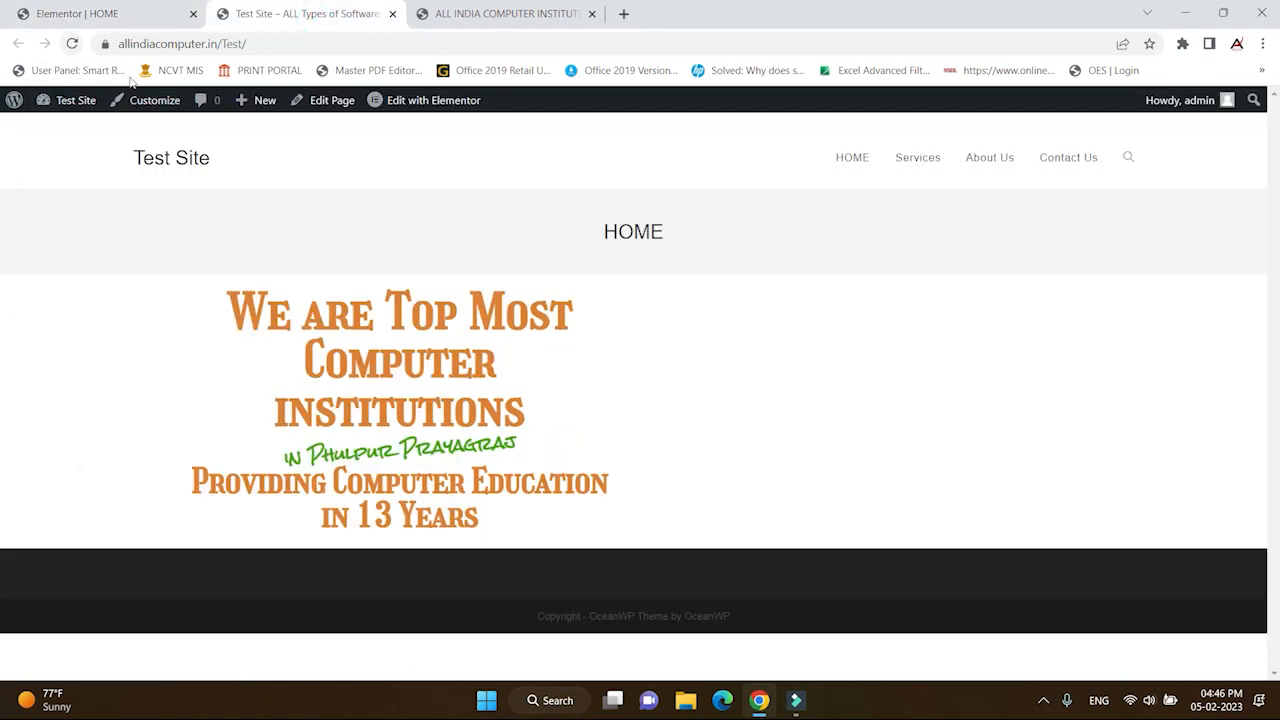
{"action": "left_click", "coordinate": [72, 44]}
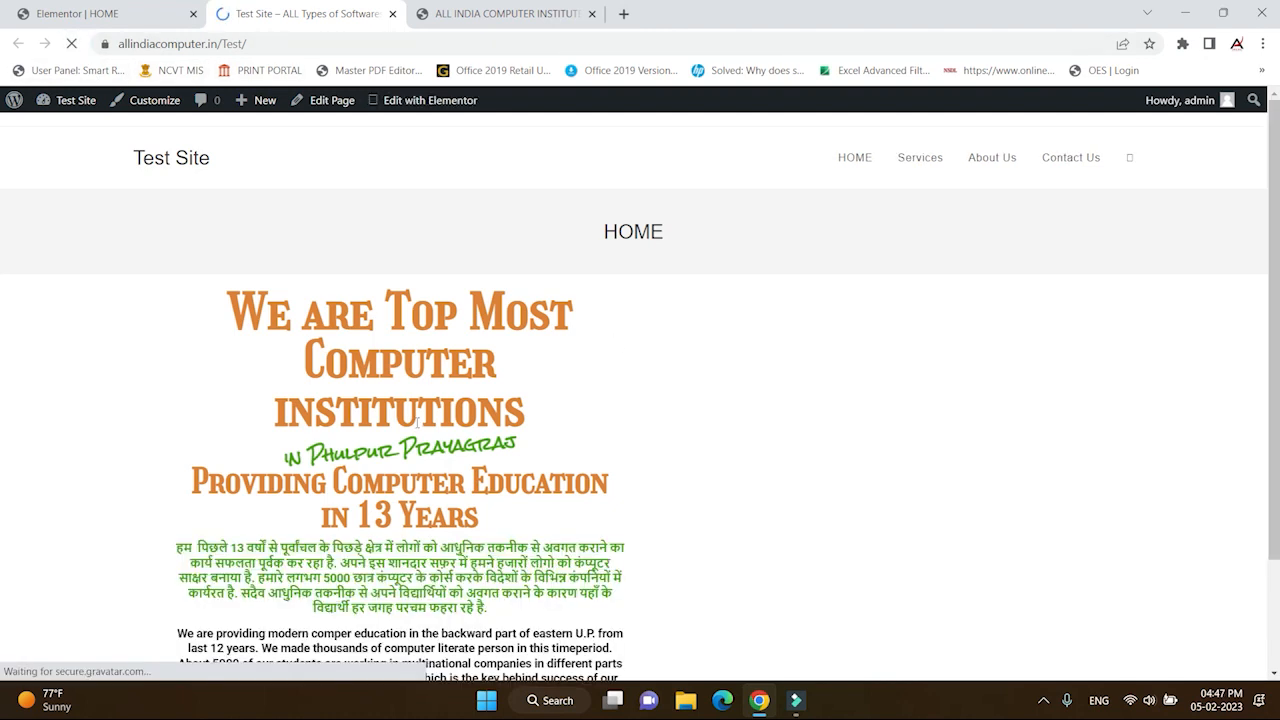
{"action": "scroll", "coordinate": [435, 431], "scroll_direction": "down", "scroll_amount": 2}
{"action": "scroll", "coordinate": [505, 440], "scroll_direction": "up", "scroll_amount": 1}
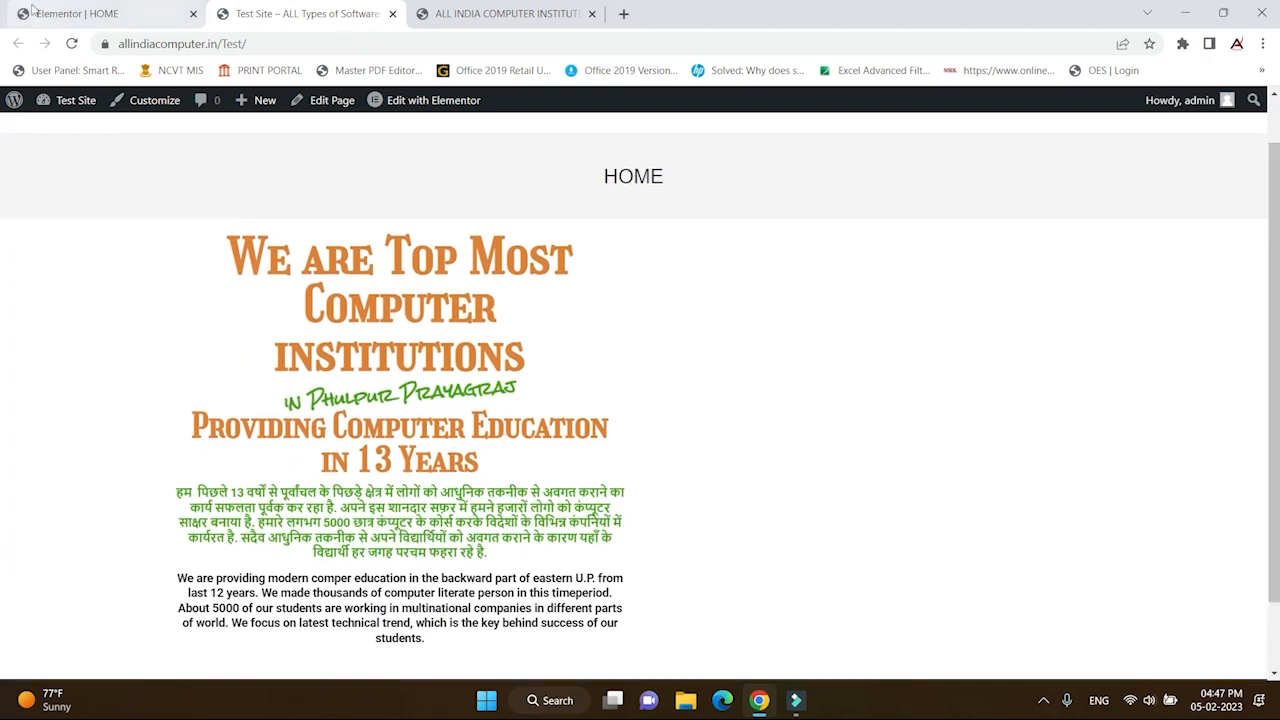
{"action": "left_click", "coordinate": [80, 14]}
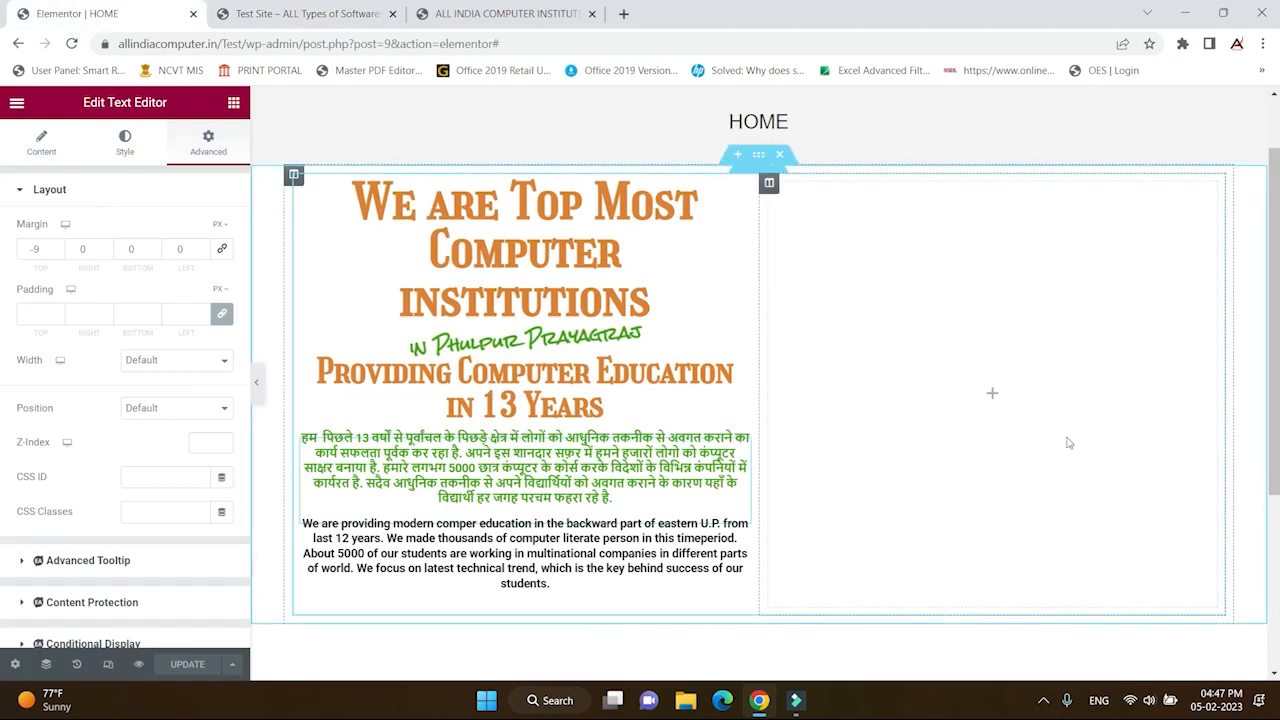
- Examine the circular student photo beside the headings on the reference All India Computer Institute site
{"action": "left_click", "coordinate": [467, 16]}
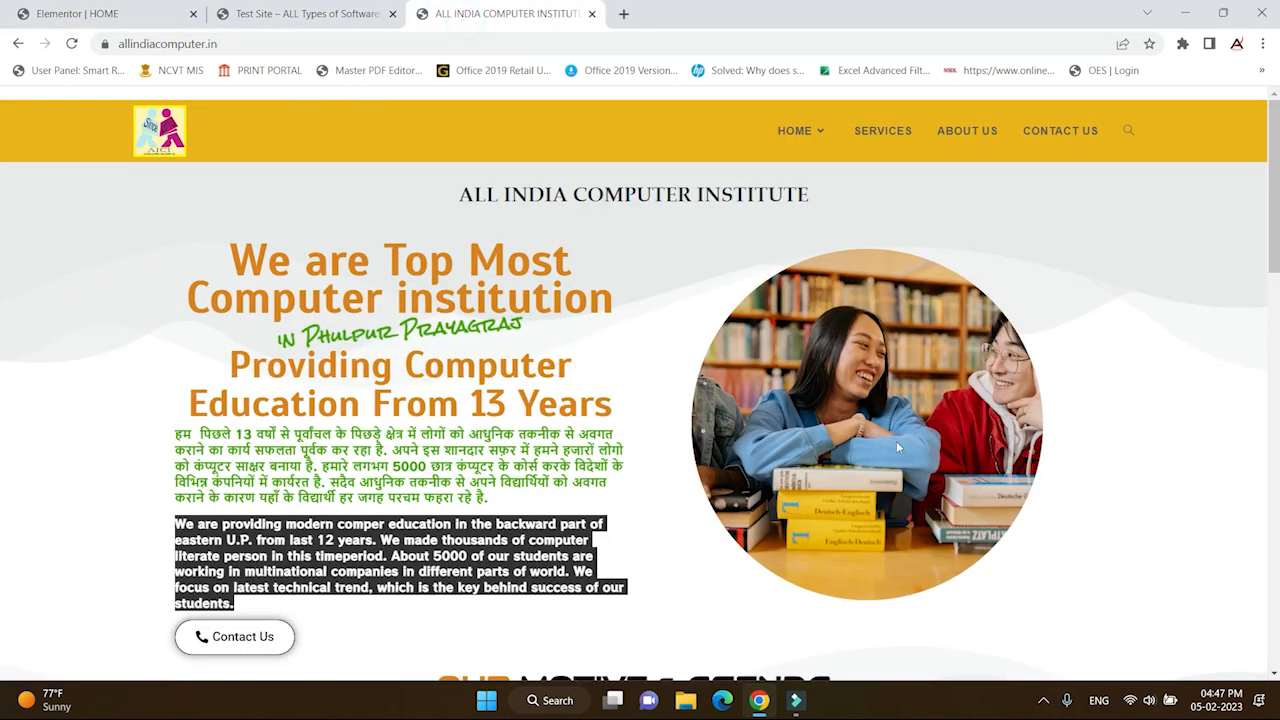
{"action": "right_click", "coordinate": [810, 383]}
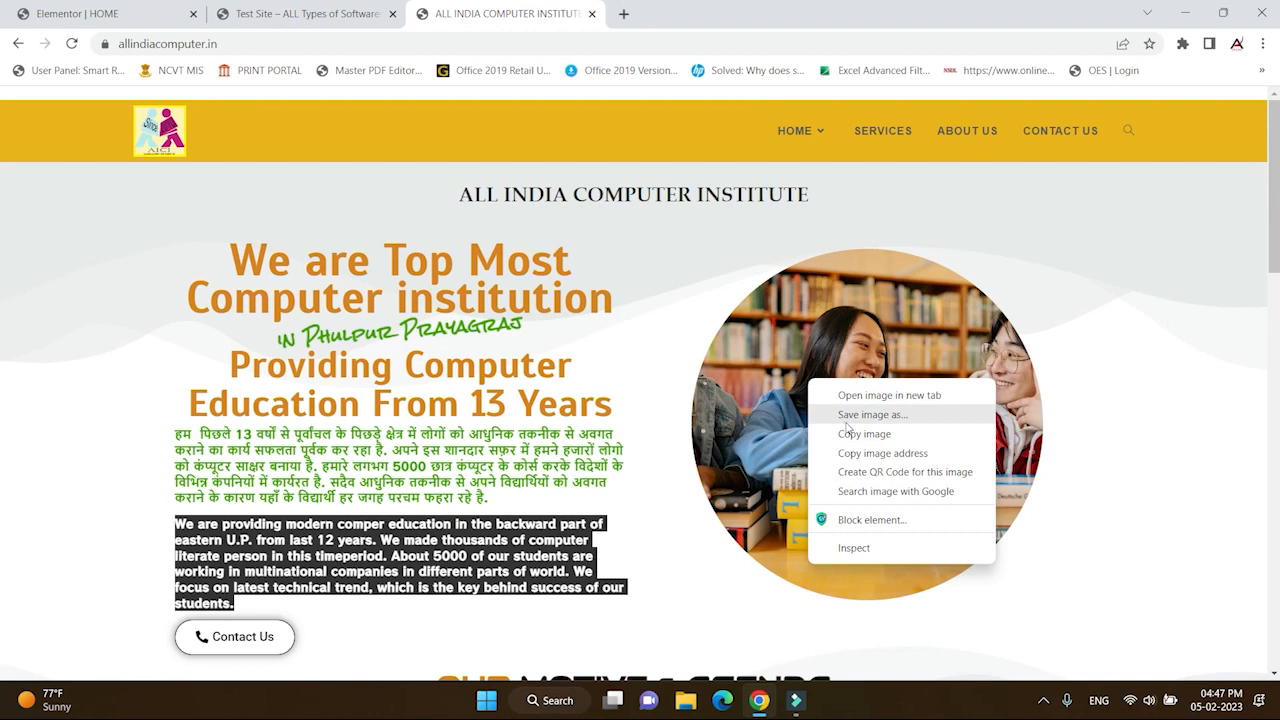
{"action": "left_click", "coordinate": [89, 17]}
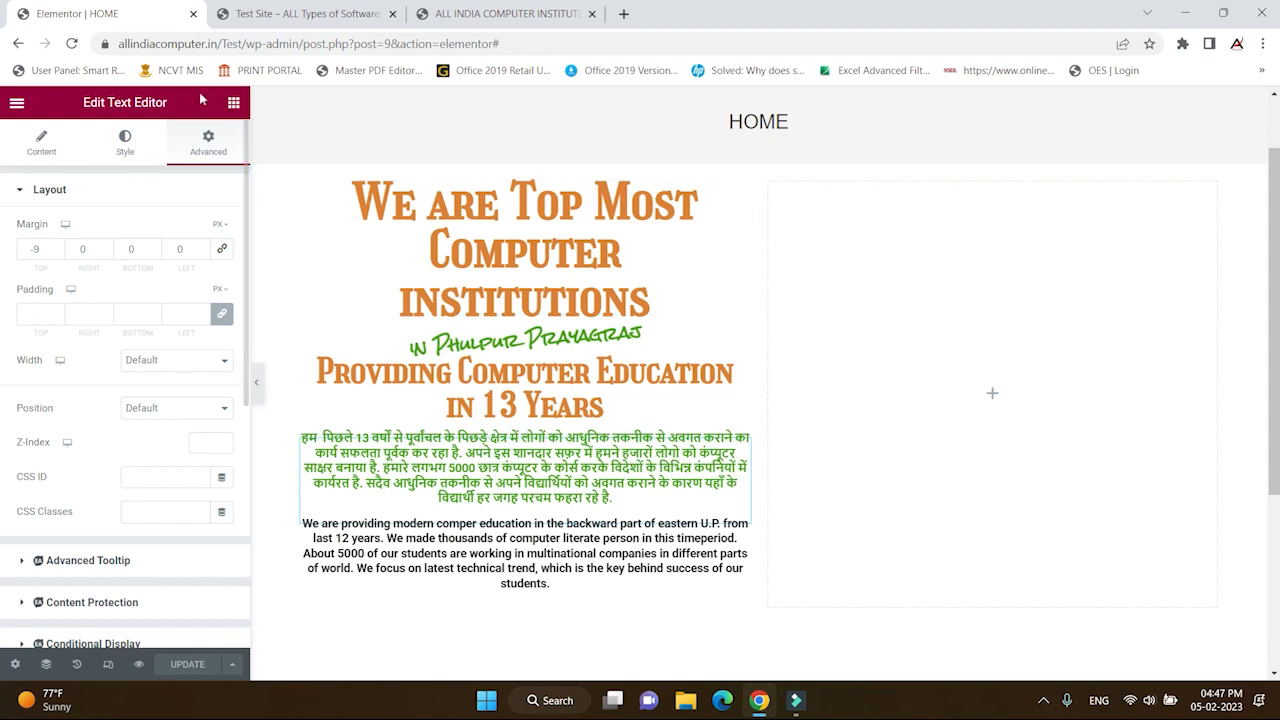
- Add an Image widget to the empty column beside the headings and open its image chooser
{"action": "left_click", "coordinate": [233, 104]}
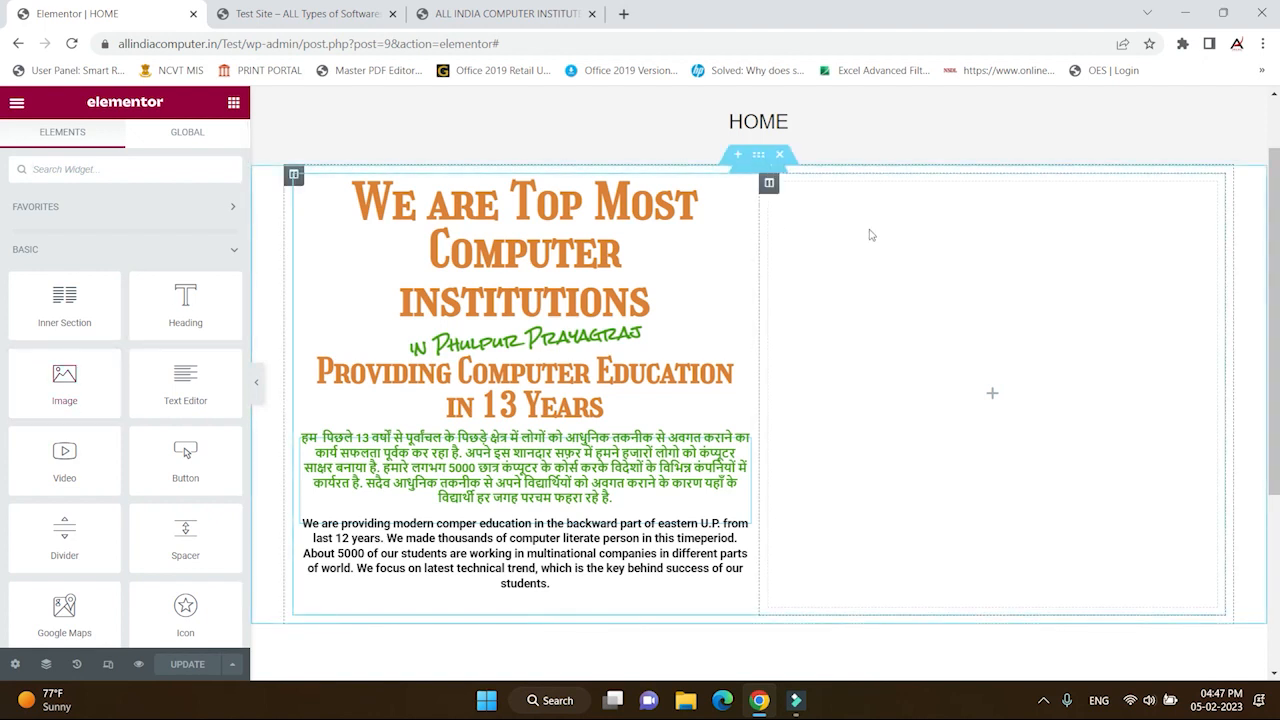
{"action": "left_click_drag", "start_coordinate": [63, 377], "coordinate": [935, 372]}
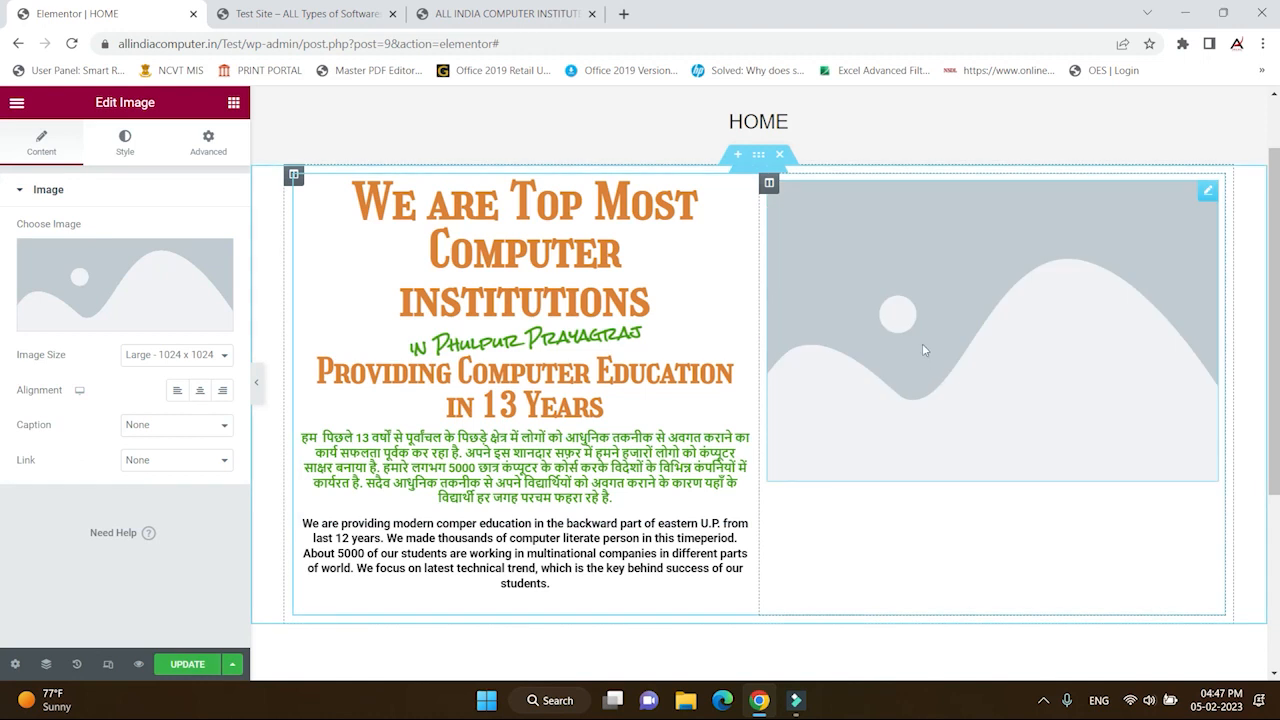
{"action": "mouse_move", "coordinate": [97, 326]}
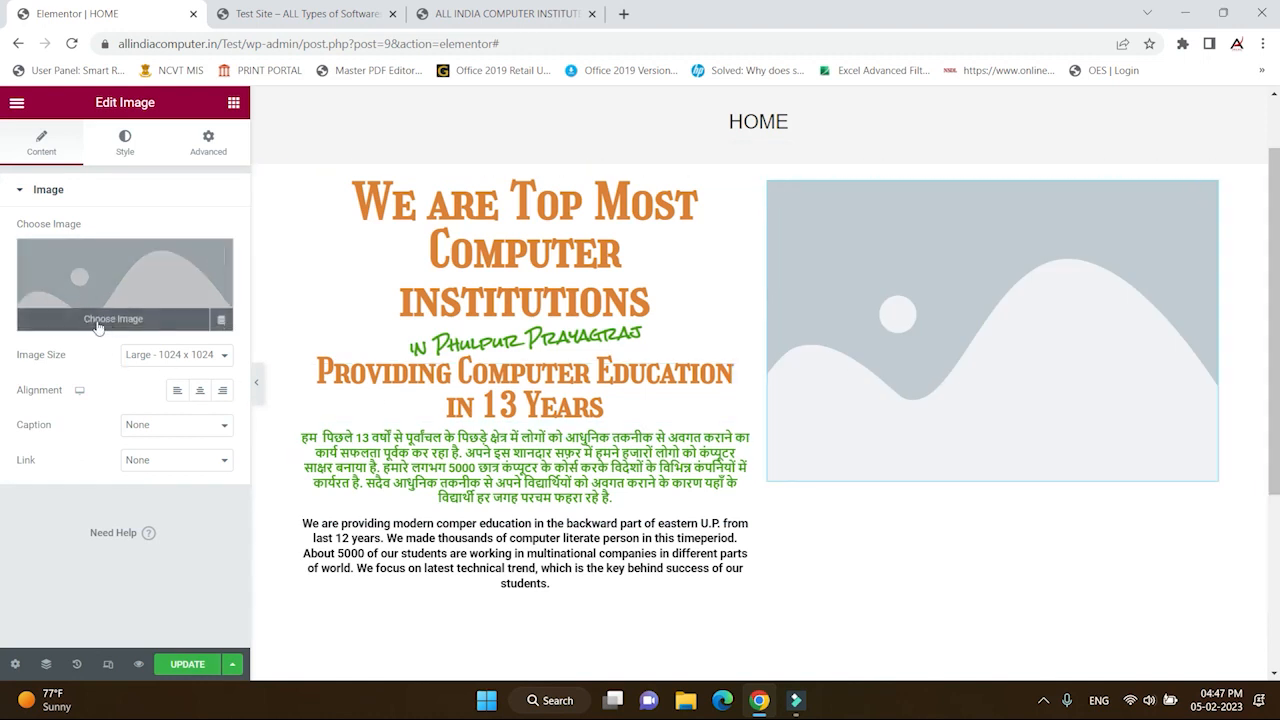
{"action": "left_click", "coordinate": [97, 326]}
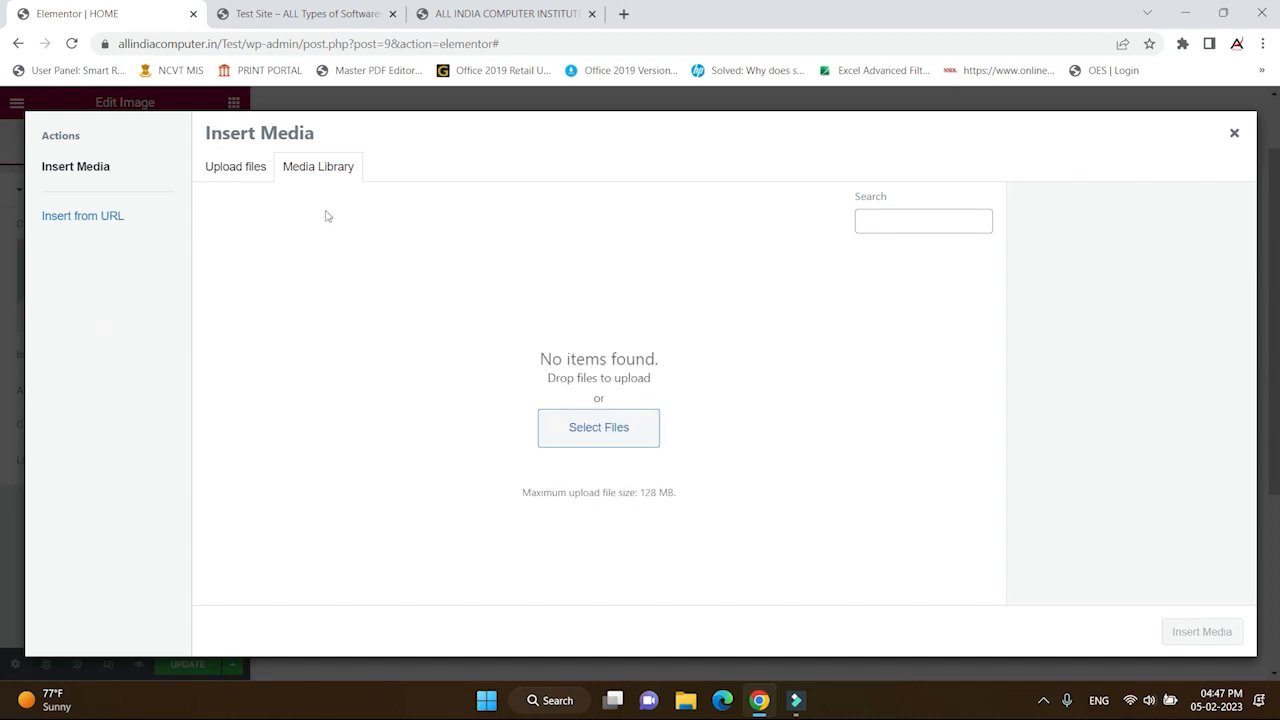
- Upload pexels-yan-krukau-8199608.jpg from the Downloads folder and insert it into the Image widget
{"action": "left_click", "coordinate": [241, 168]}
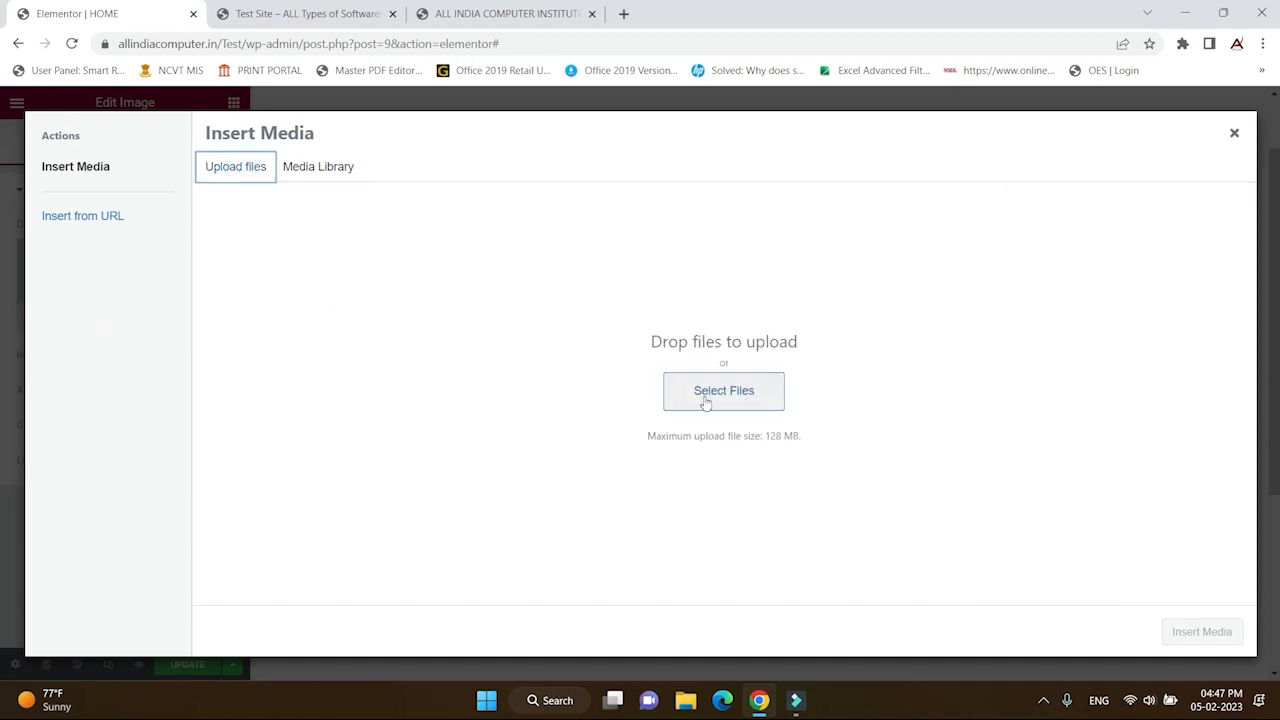
{"action": "left_click", "coordinate": [706, 402]}
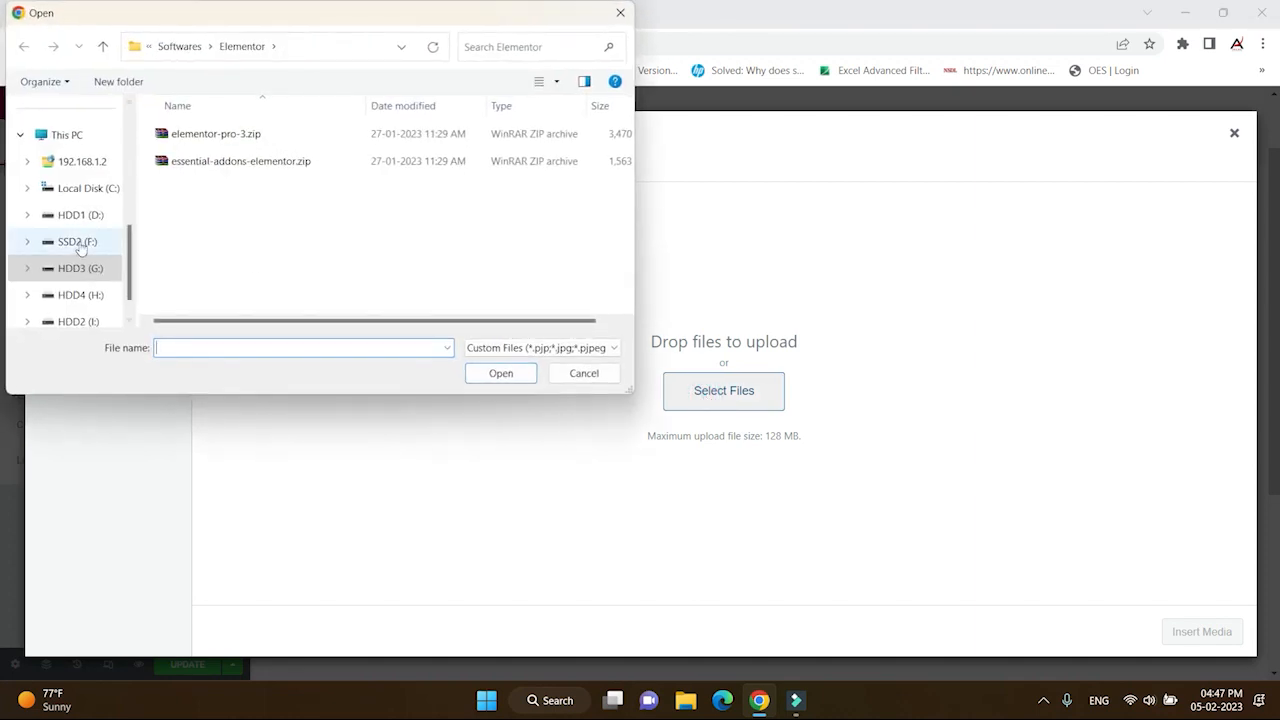
{"action": "scroll", "coordinate": [80, 245], "scroll_direction": "up", "scroll_amount": 4}
{"action": "scroll", "coordinate": [81, 246], "scroll_direction": "up", "scroll_amount": 2}
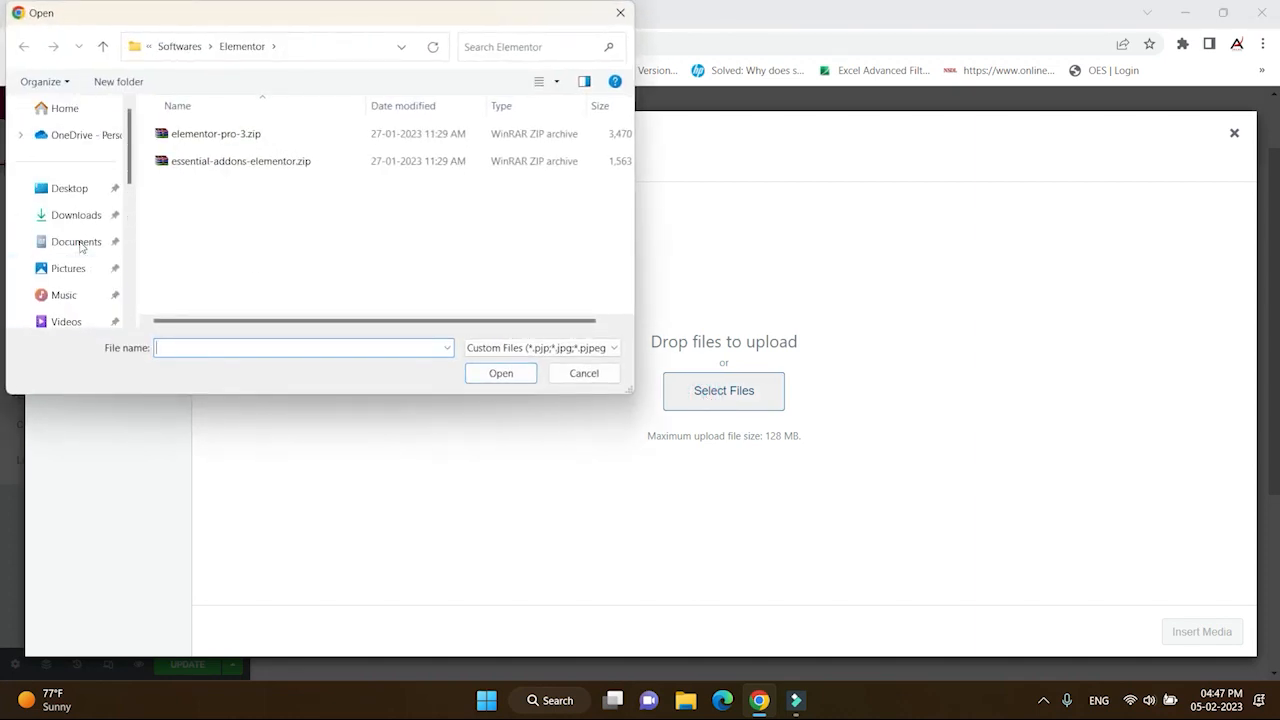
{"action": "left_click", "coordinate": [65, 212]}
{"action": "scroll", "coordinate": [214, 235], "scroll_direction": "down", "scroll_amount": 2}
{"action": "scroll", "coordinate": [214, 235], "scroll_direction": "down", "scroll_amount": 1}
{"action": "scroll", "coordinate": [214, 235], "scroll_direction": "up", "scroll_amount": 3}
{"action": "scroll", "coordinate": [214, 232], "scroll_direction": "down", "scroll_amount": 6}
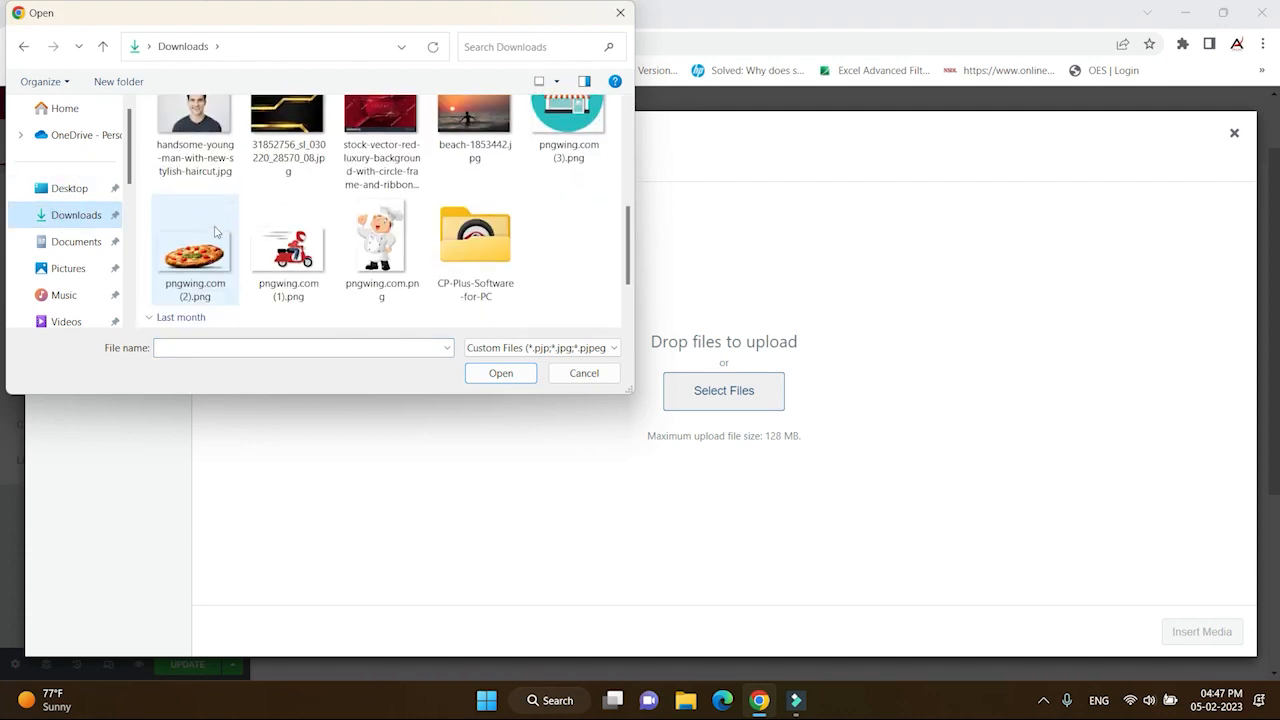
{"action": "left_click", "coordinate": [298, 285]}
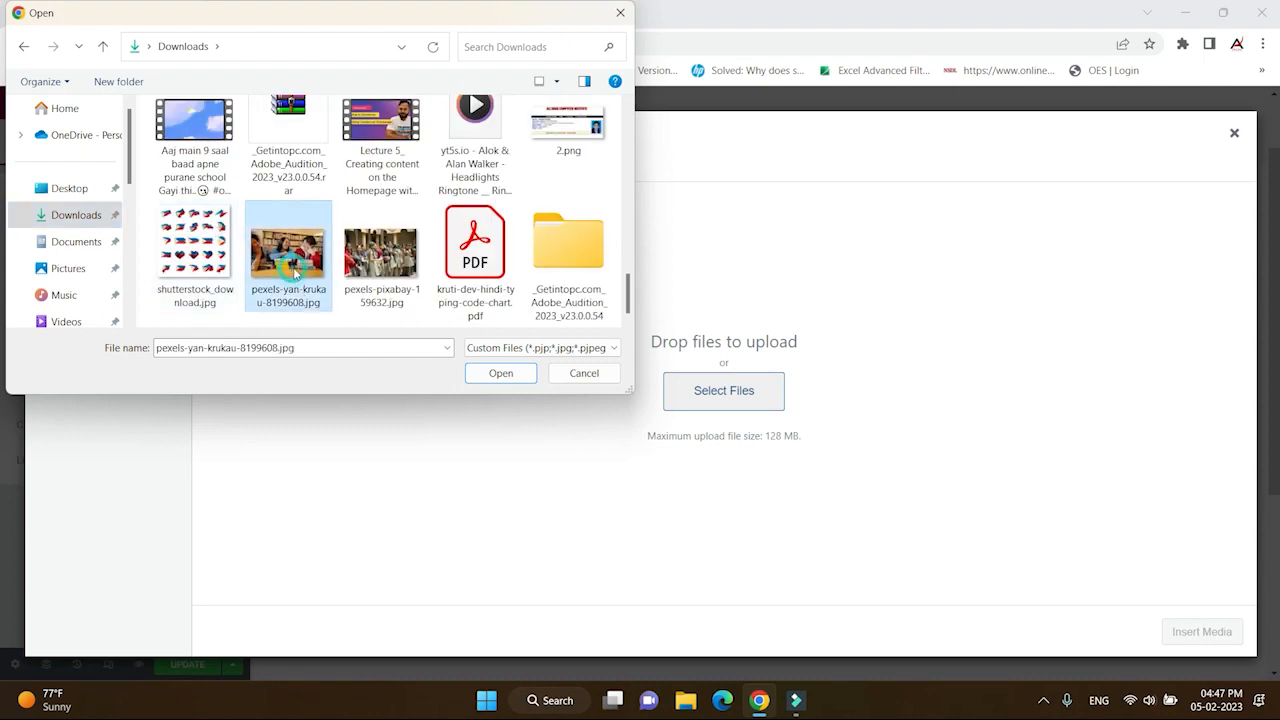
{"action": "left_click", "coordinate": [500, 372]}
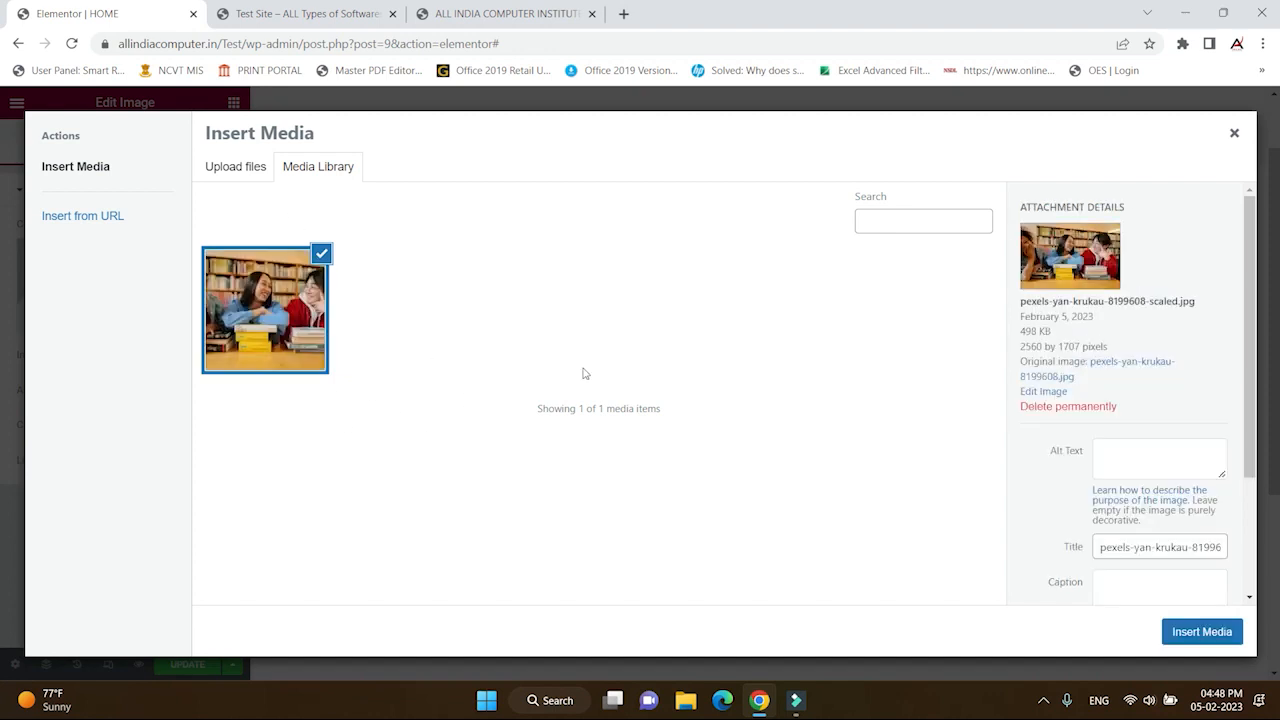
{"action": "left_click", "coordinate": [1198, 648]}
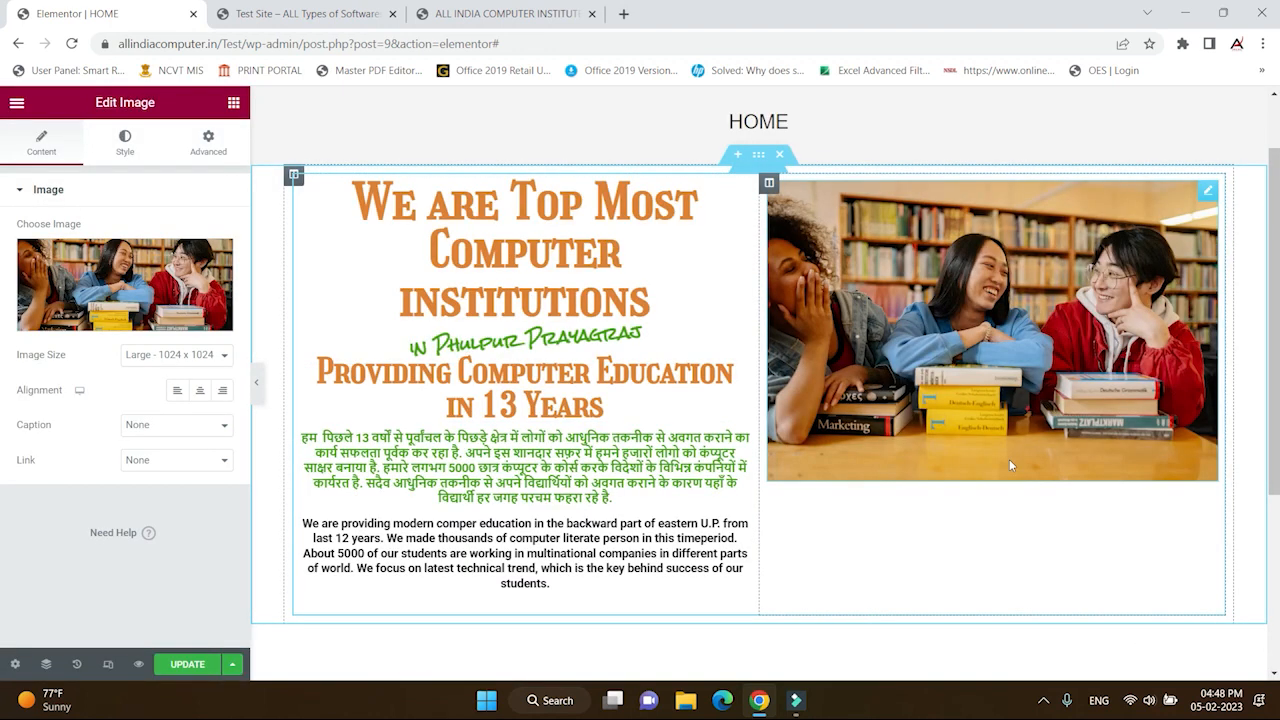
- Compare the inserted photo with the one on the reference site and set its image size to Full
{"action": "left_click", "coordinate": [500, 14]}
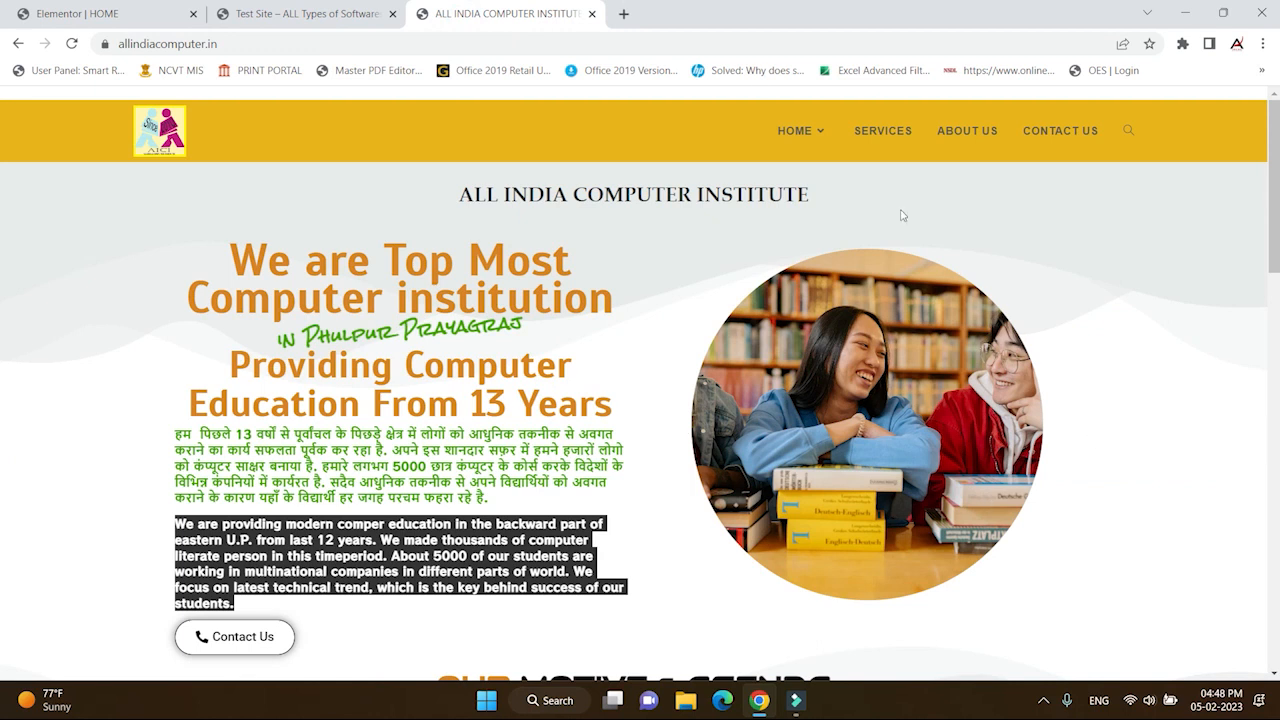
{"action": "left_click", "coordinate": [110, 14]}
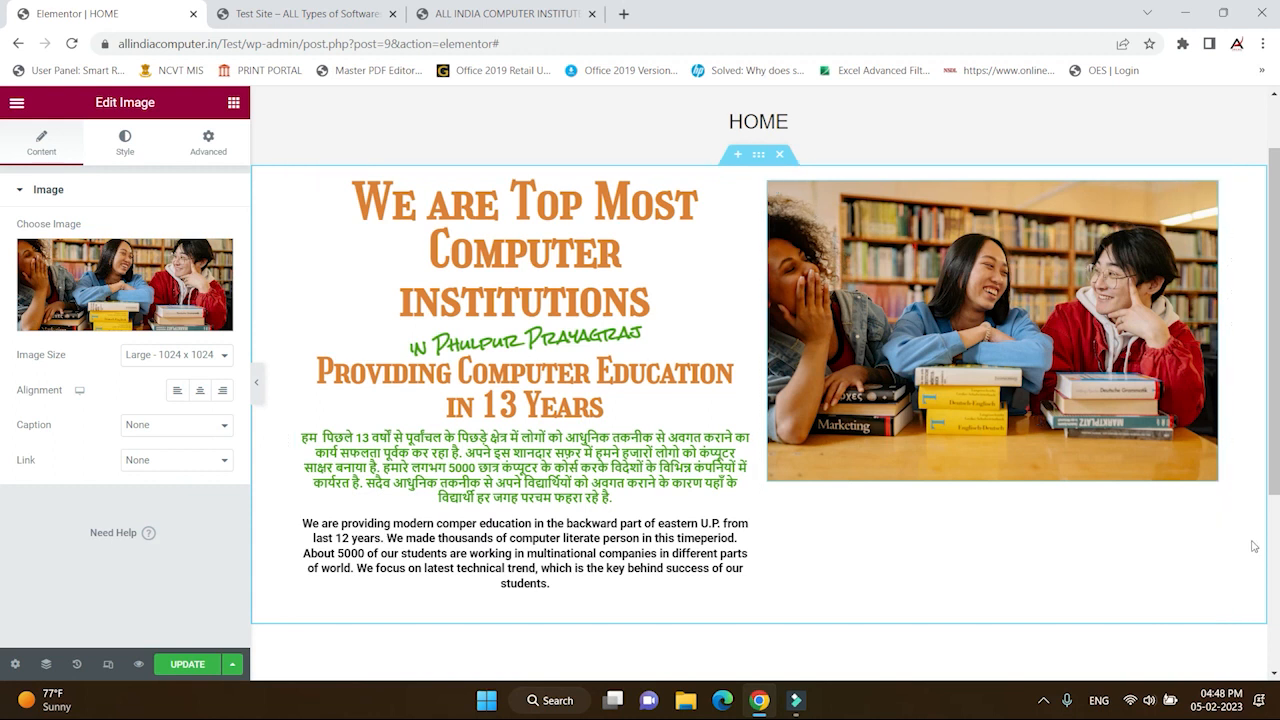
{"action": "left_click", "coordinate": [172, 360]}
{"action": "left_click", "coordinate": [163, 488]}
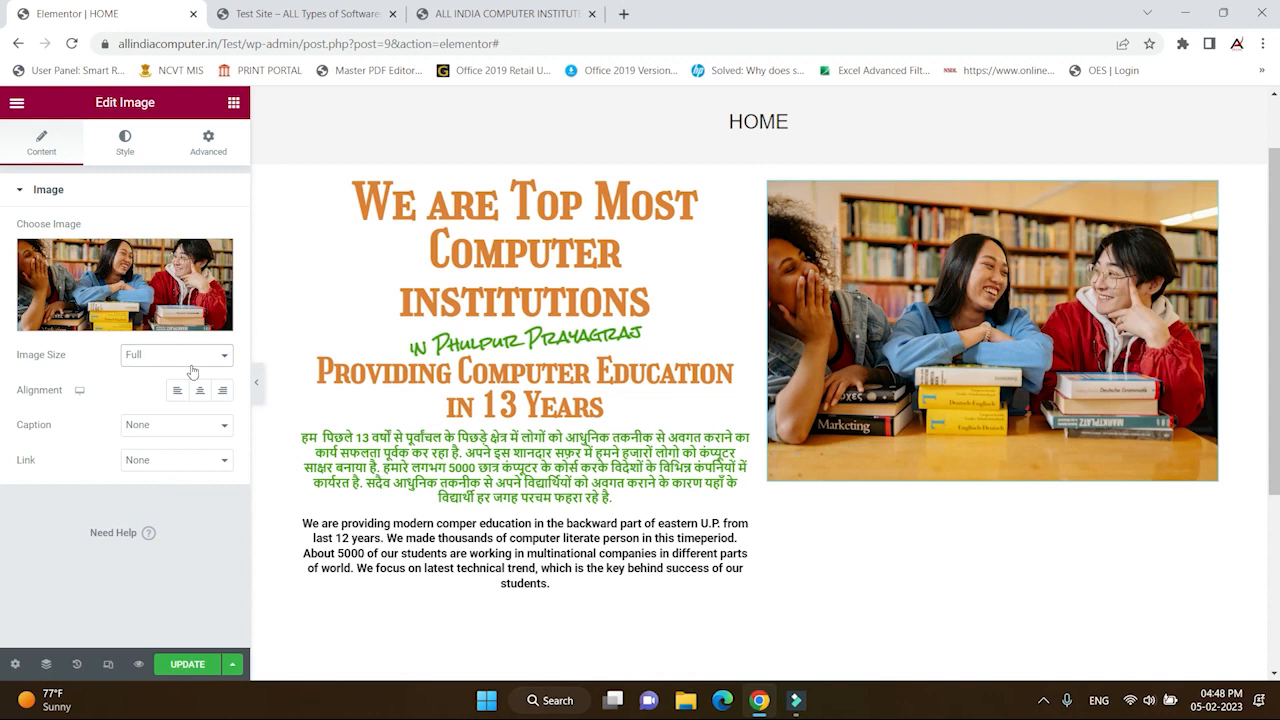
- Set the image's width and max width to 100% and its height to 396 px
{"action": "left_click", "coordinate": [133, 152]}
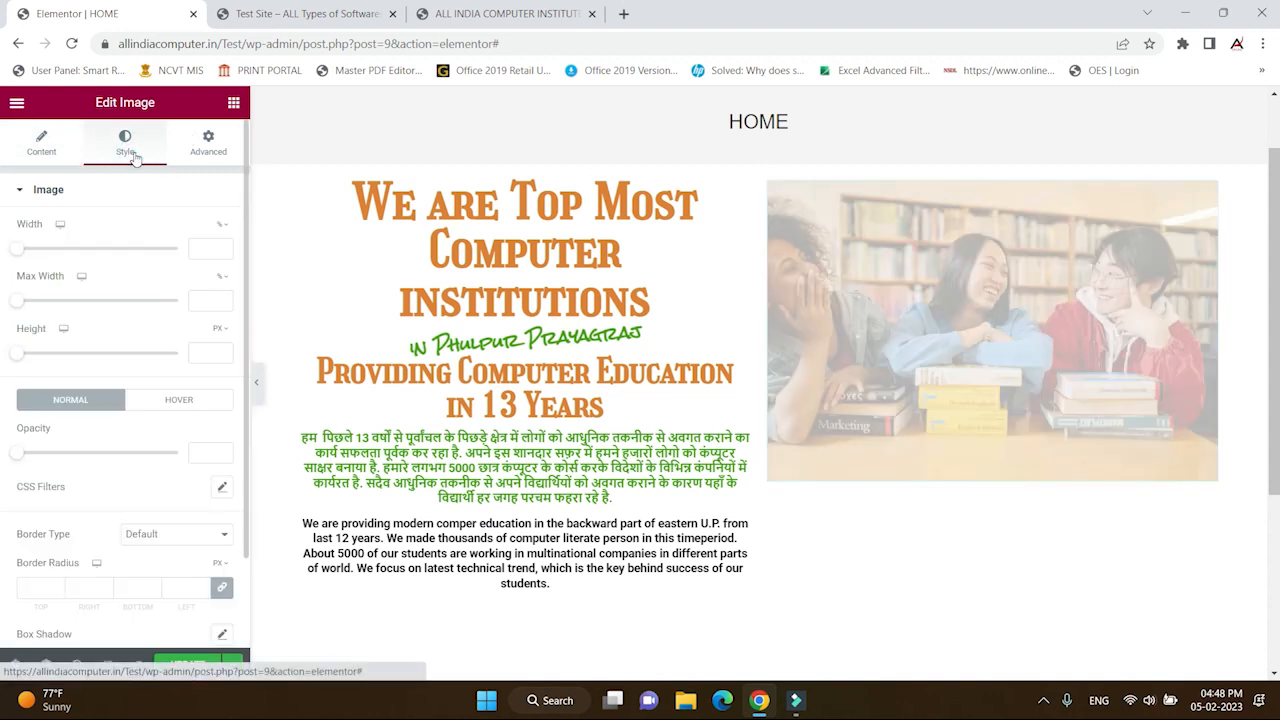
{"action": "left_click", "coordinate": [21, 250]}
{"action": "left_click_drag", "start_coordinate": [21, 252], "coordinate": [178, 302]}
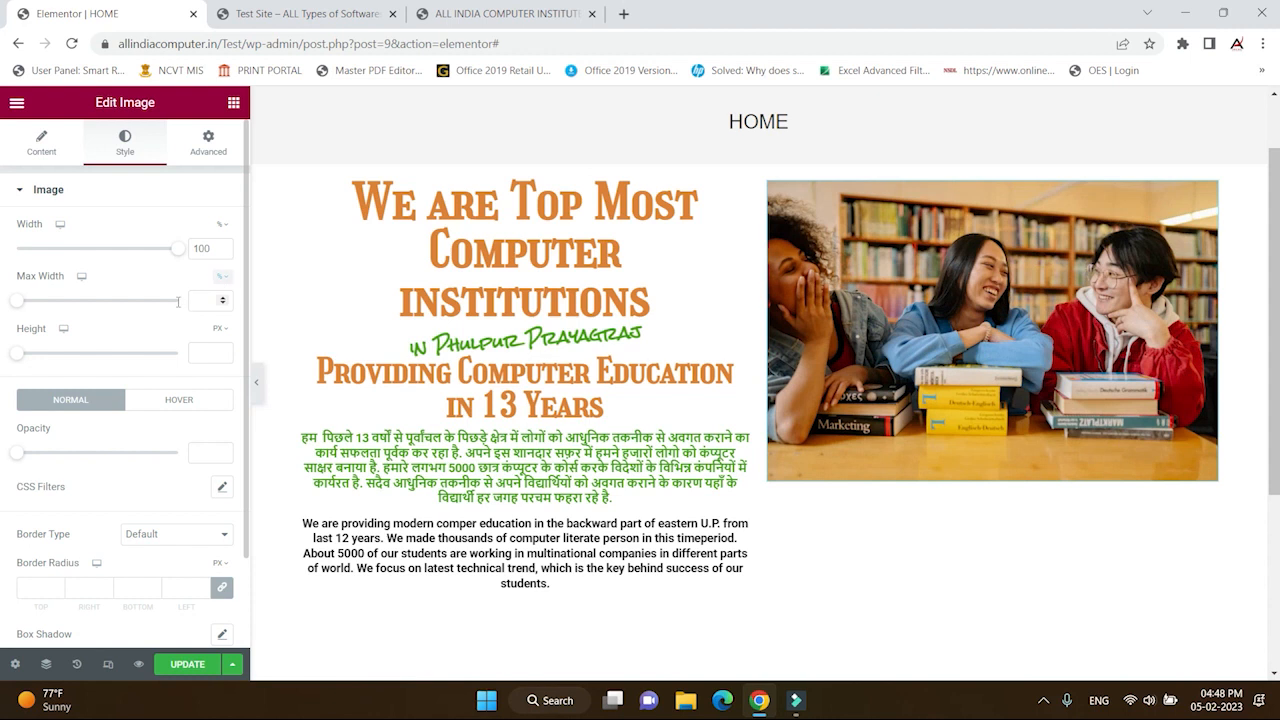
{"action": "left_click_drag", "start_coordinate": [16, 300], "coordinate": [206, 328]}
{"action": "left_click_drag", "start_coordinate": [22, 355], "coordinate": [152, 353]}
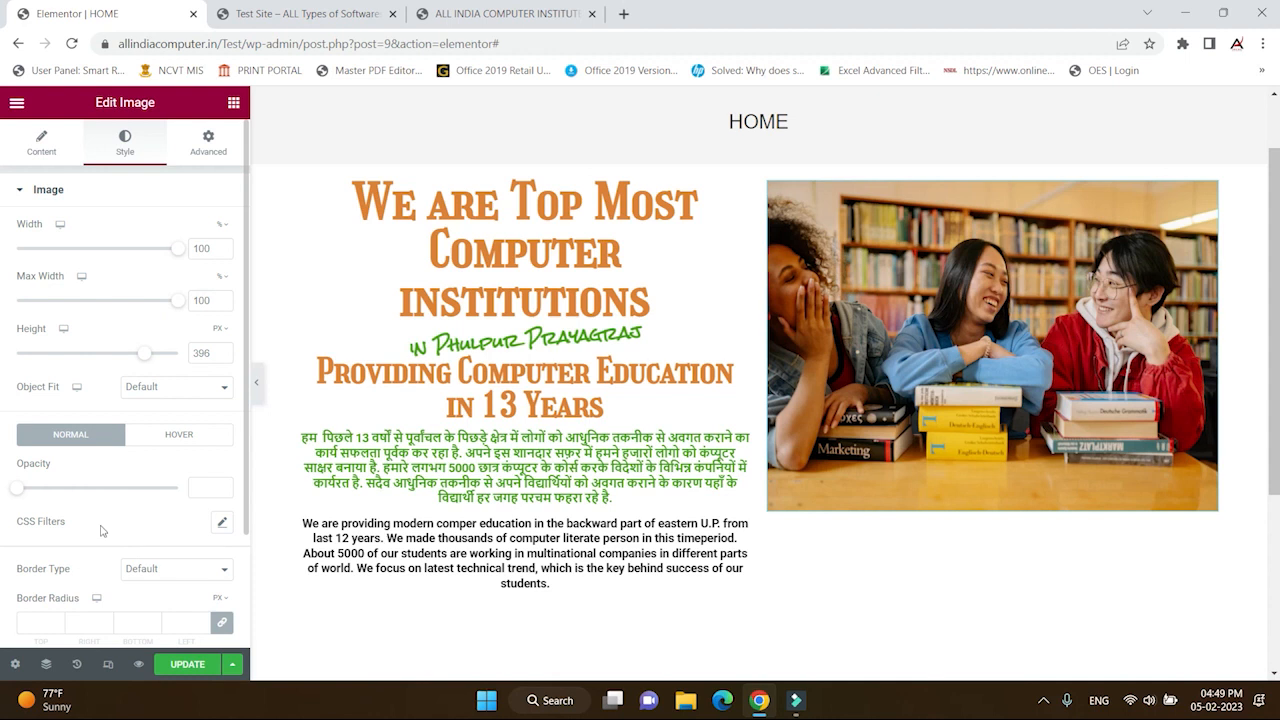
- Try a 138 px border radius on all four corners of the image and reset it to 0
{"action": "scroll", "coordinate": [39, 462], "scroll_direction": "down", "scroll_amount": 2}
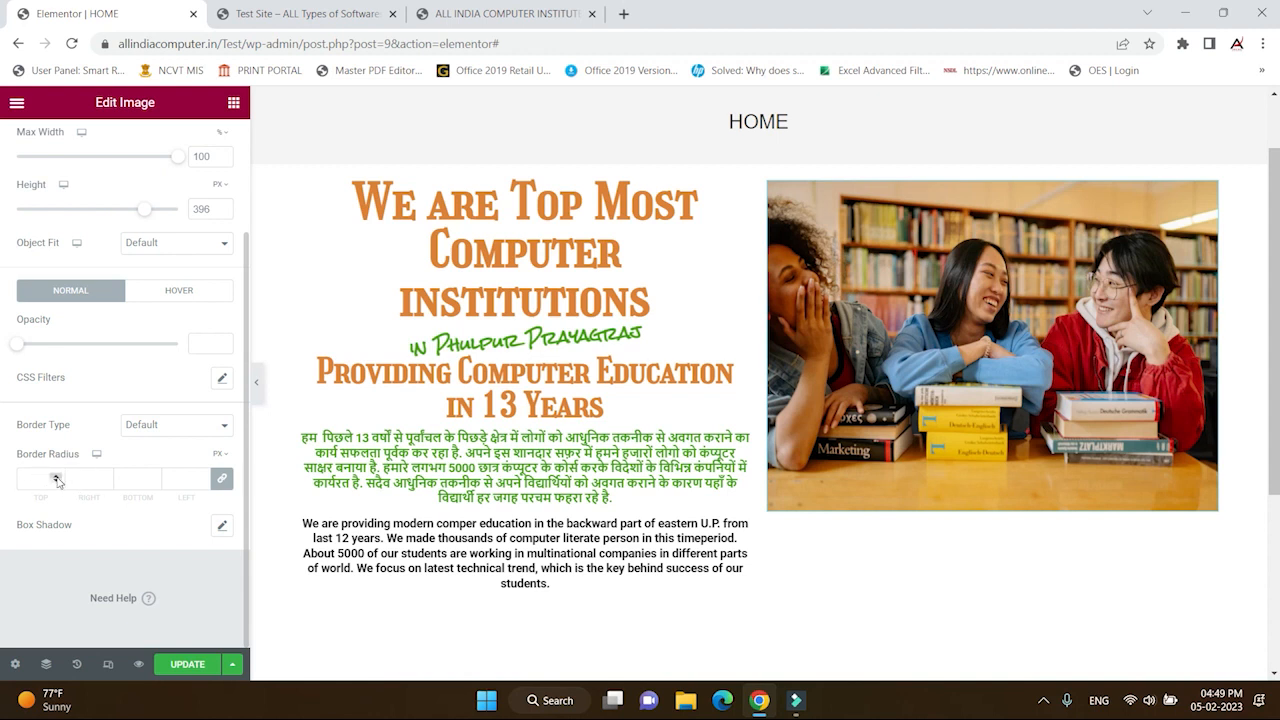
{"action": "left_click", "coordinate": [56, 476]}
{"action": "left_click", "coordinate": [56, 476]}
{"action": "left_click", "coordinate": [56, 476]}
{"action": "left_click", "coordinate": [56, 476]}
{"action": "left_click", "coordinate": [56, 477]}
{"action": "left_click_drag", "start_coordinate": [56, 478], "coordinate": [22, 481]}
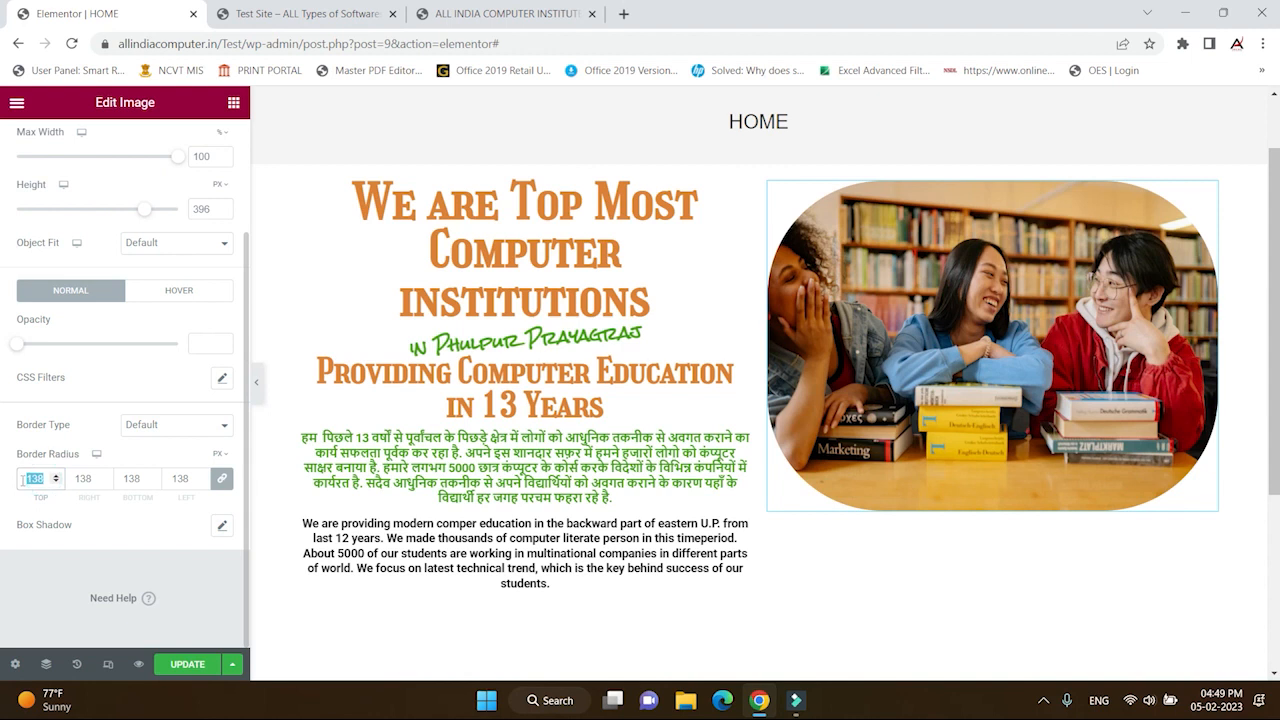
{"action": "type", "text": "0"}
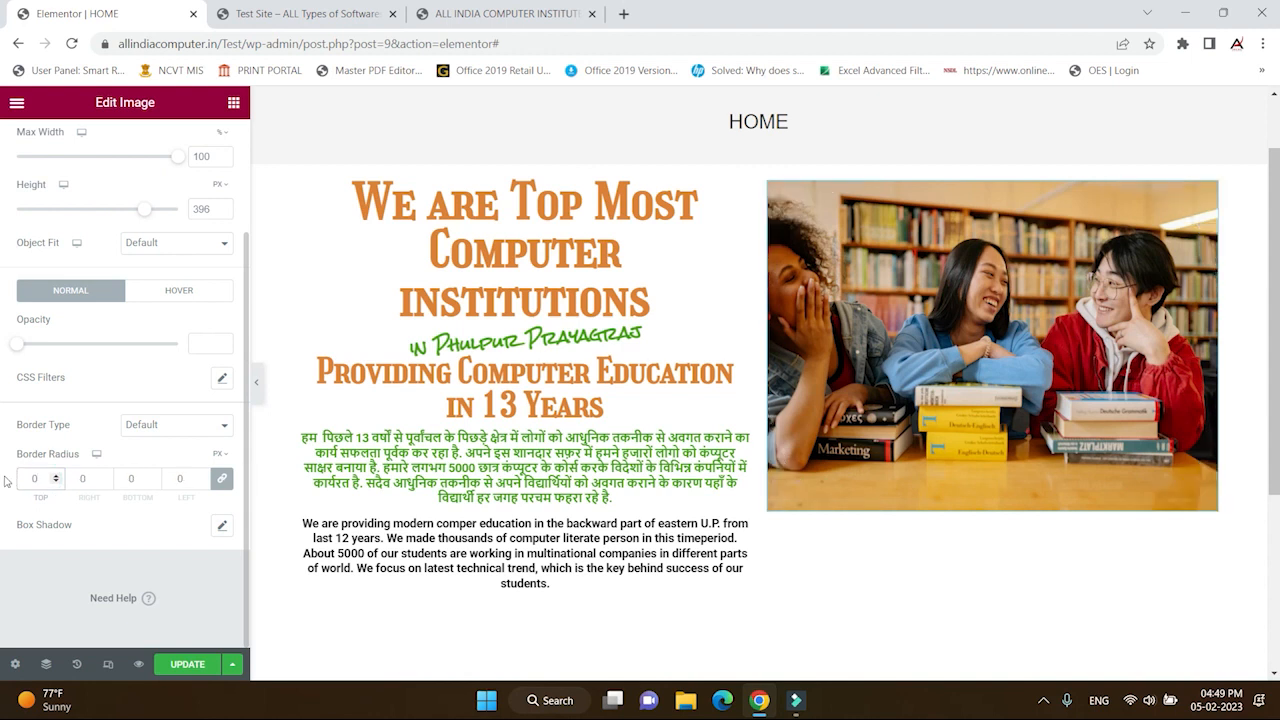
- Enable the mask on the image so the photo is cropped to the Circle shape
{"action": "scroll", "coordinate": [141, 308], "scroll_direction": "up", "scroll_amount": 3}
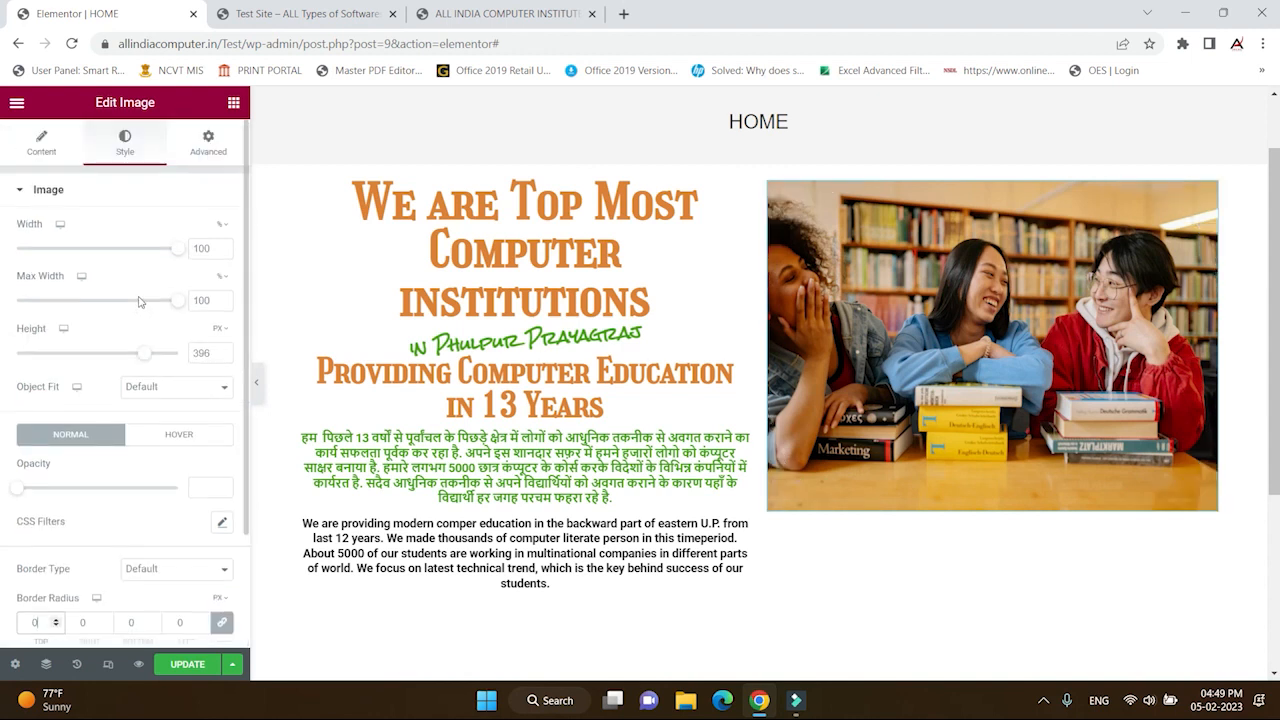
{"action": "left_click", "coordinate": [205, 150]}
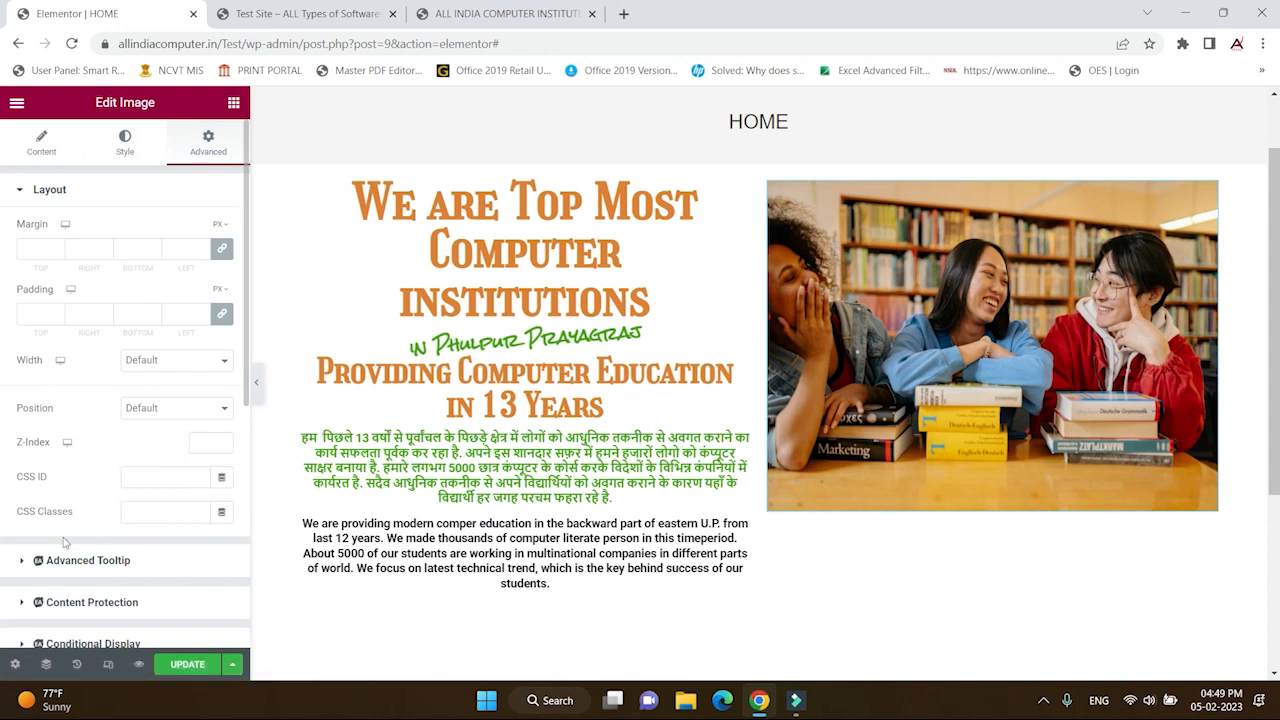
{"action": "scroll", "coordinate": [63, 541], "scroll_direction": "down", "scroll_amount": 2}
{"action": "scroll", "coordinate": [57, 538], "scroll_direction": "down", "scroll_amount": 1}
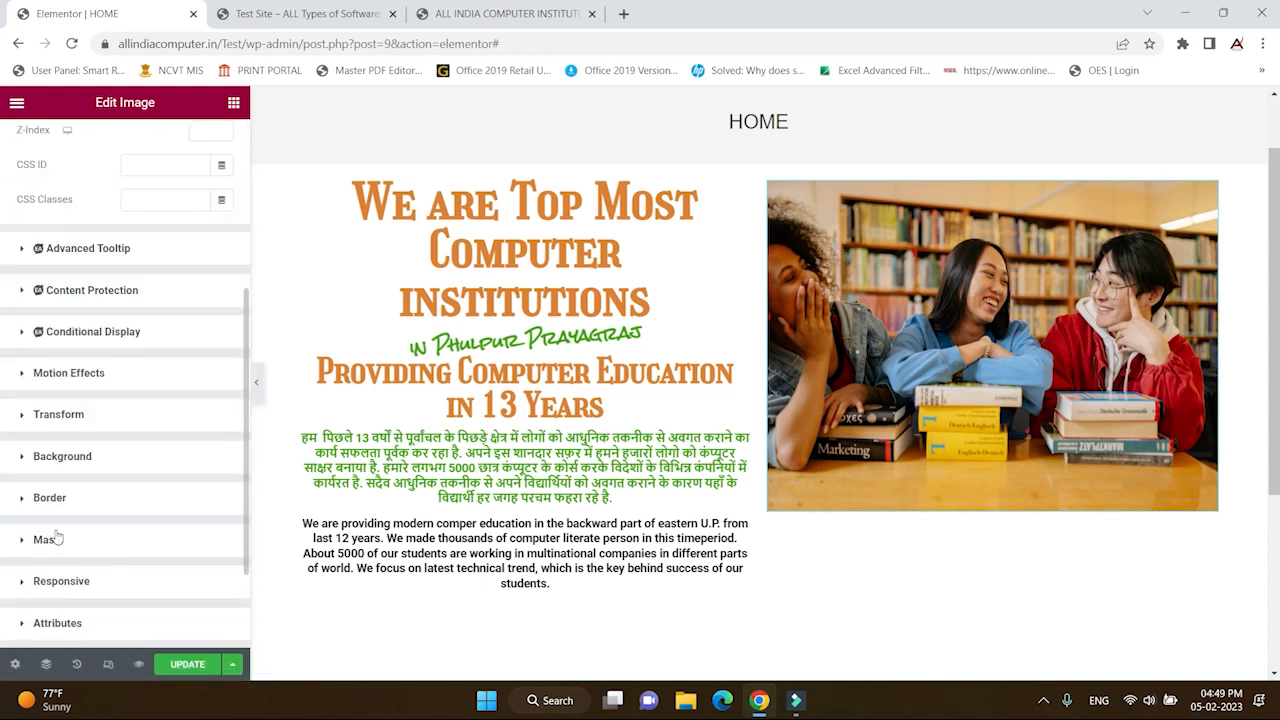
{"action": "scroll", "coordinate": [92, 521], "scroll_direction": "down", "scroll_amount": 2}
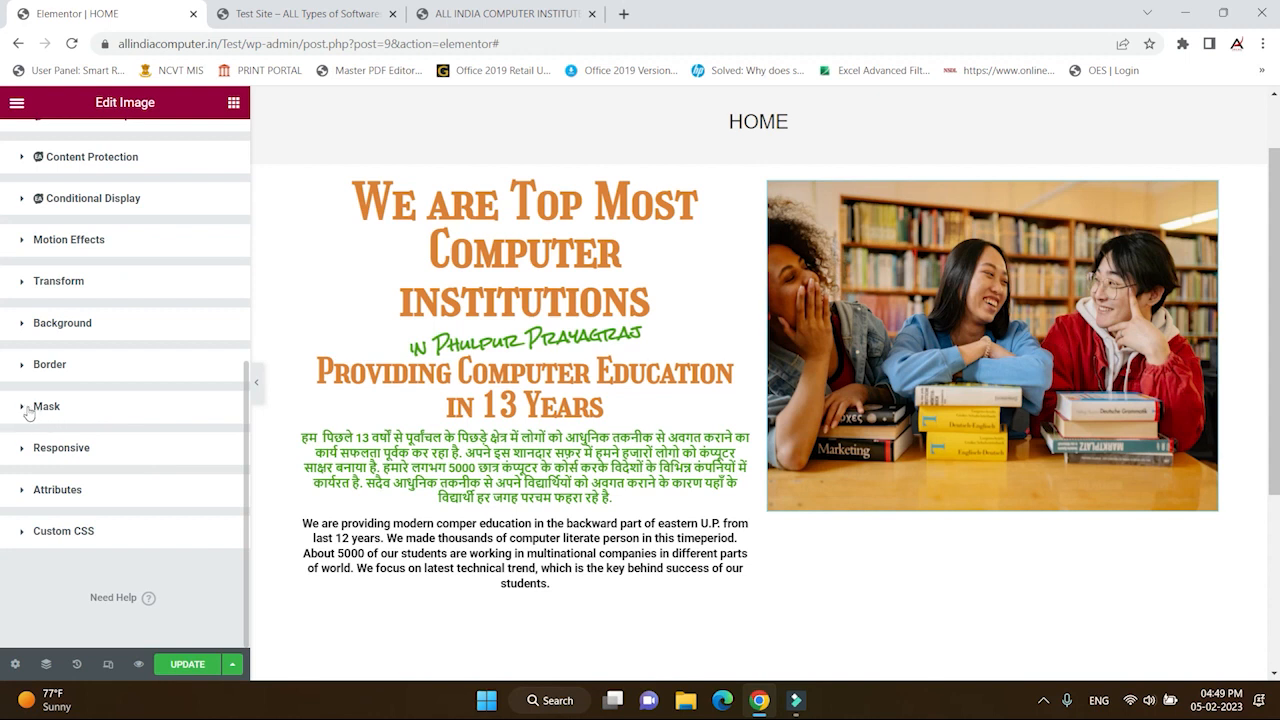
{"action": "left_click", "coordinate": [28, 410]}
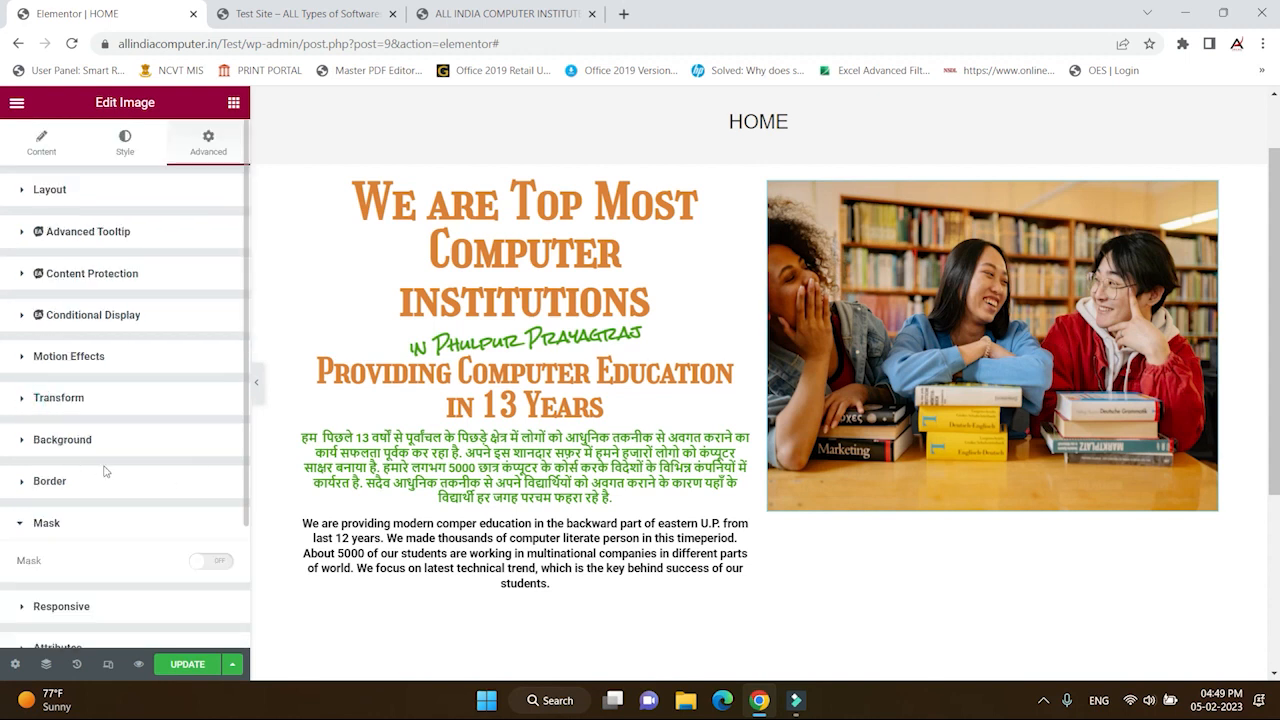
{"action": "left_click", "coordinate": [21, 526]}
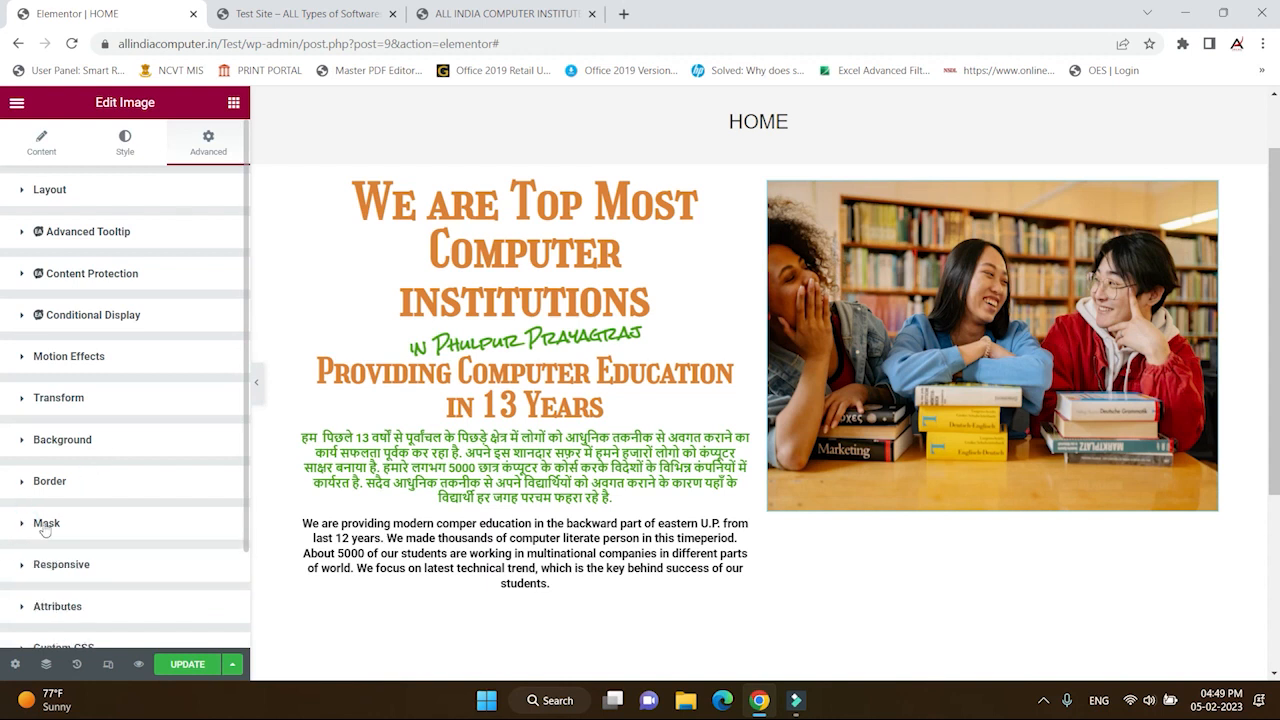
{"action": "left_click", "coordinate": [24, 525]}
{"action": "scroll", "coordinate": [140, 523], "scroll_direction": "down", "scroll_amount": 2}
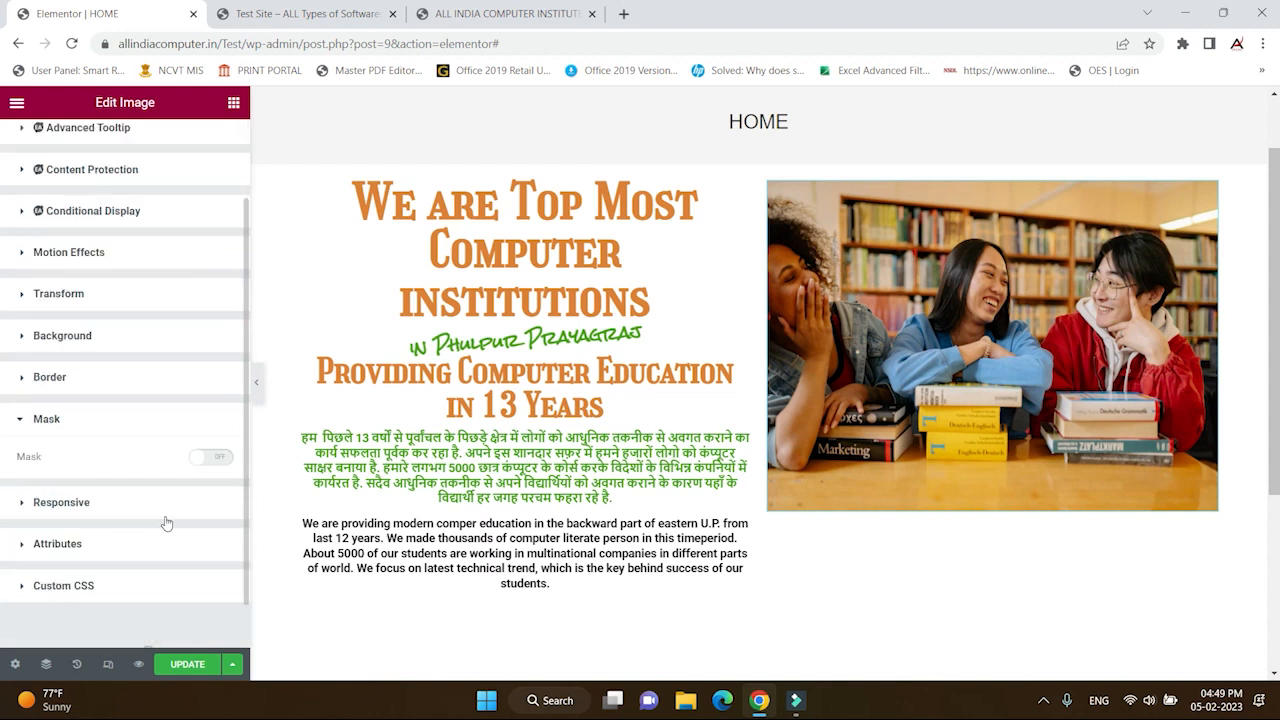
{"action": "left_click", "coordinate": [212, 460]}
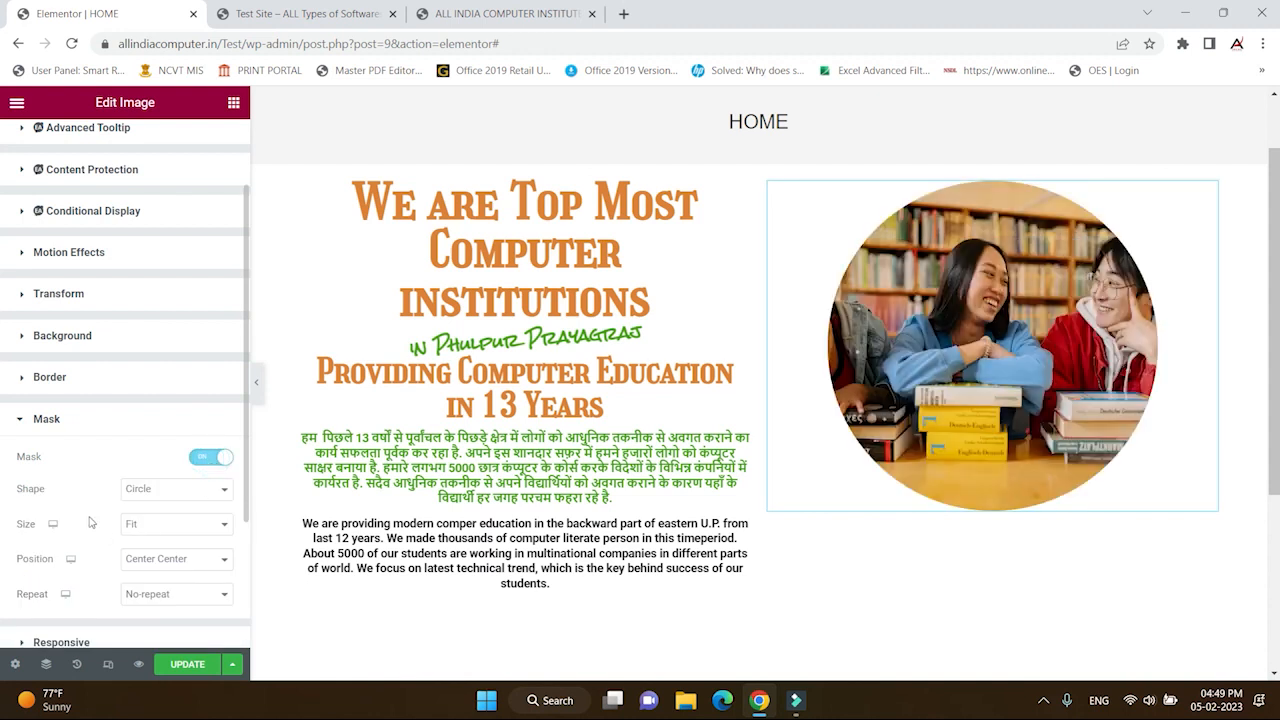
- Try the Flower, Sketch and Blob mask shapes on the photo and return it to Circle
{"action": "left_click", "coordinate": [200, 490]}
{"action": "left_click", "coordinate": [163, 528]}
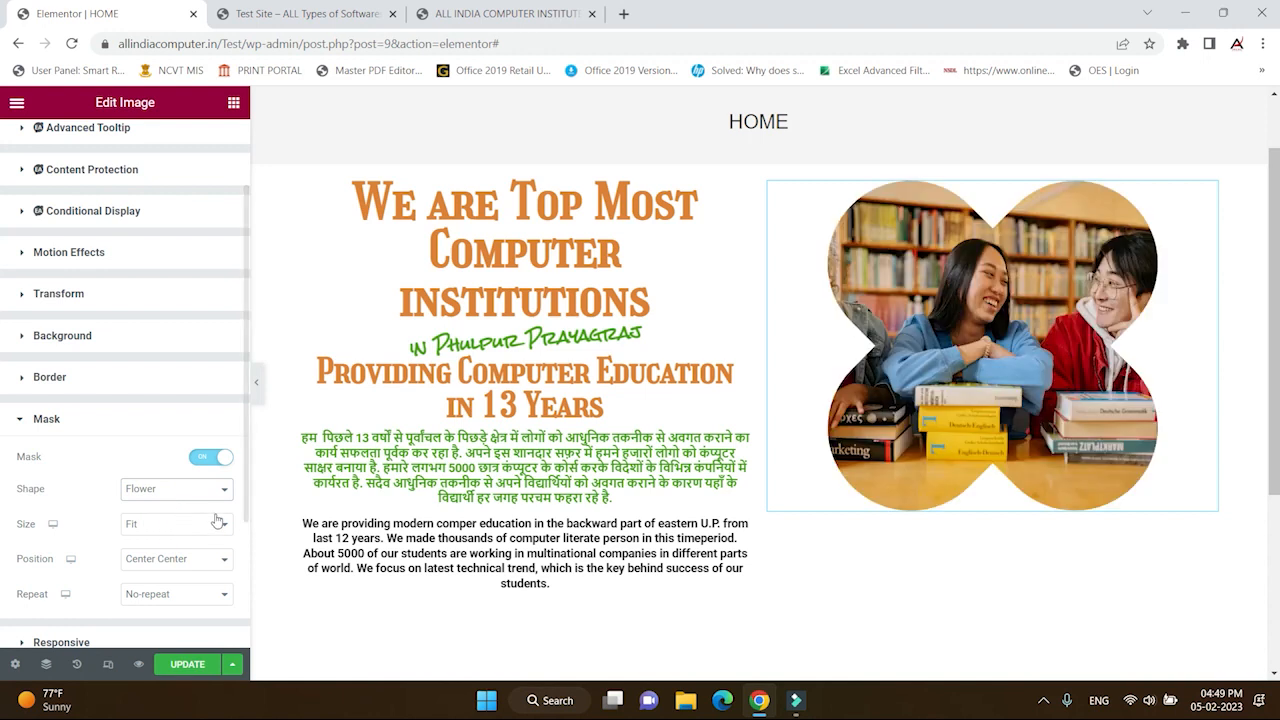
{"action": "left_click", "coordinate": [212, 492]}
{"action": "left_click", "coordinate": [183, 531]}
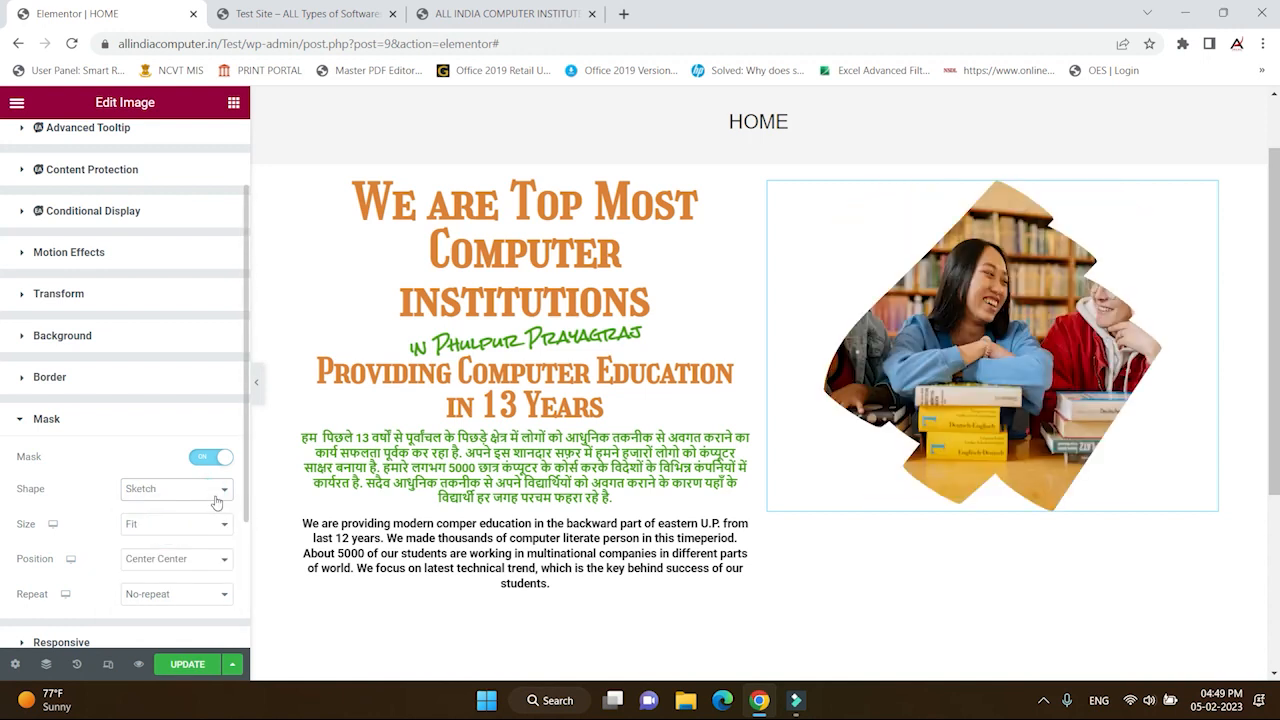
{"action": "left_click", "coordinate": [208, 490]}
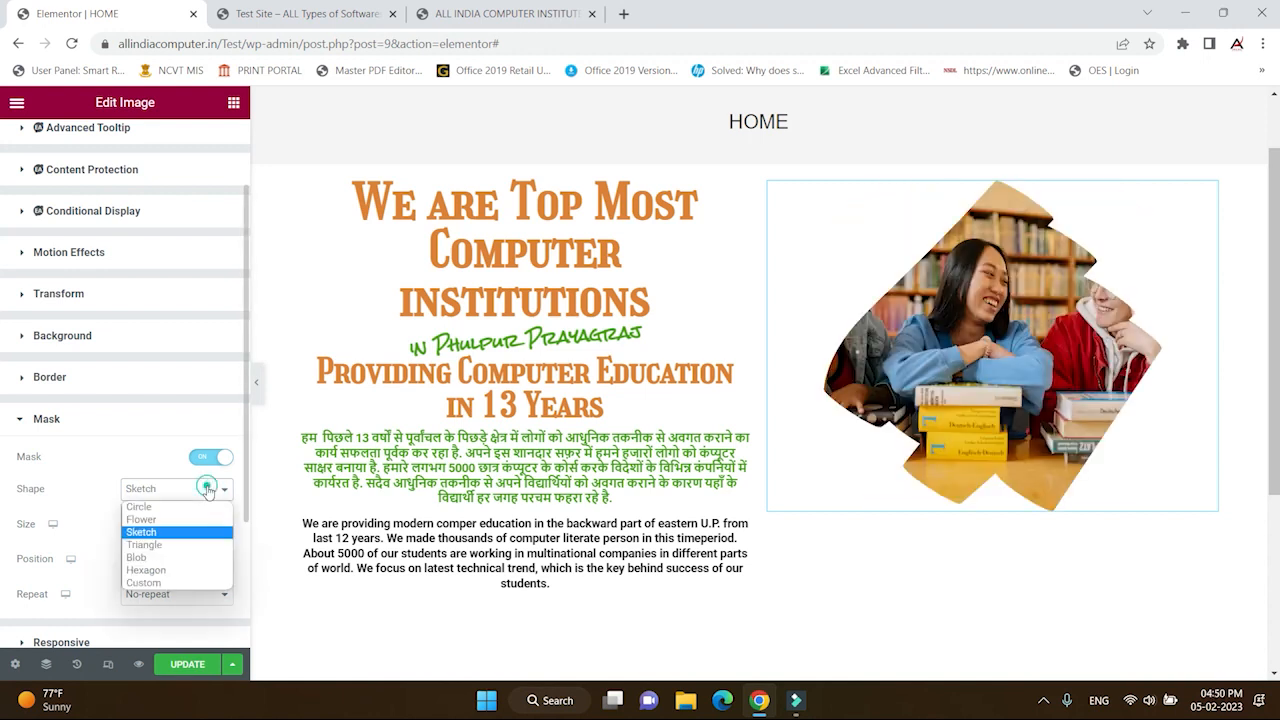
{"action": "left_click", "coordinate": [168, 561]}
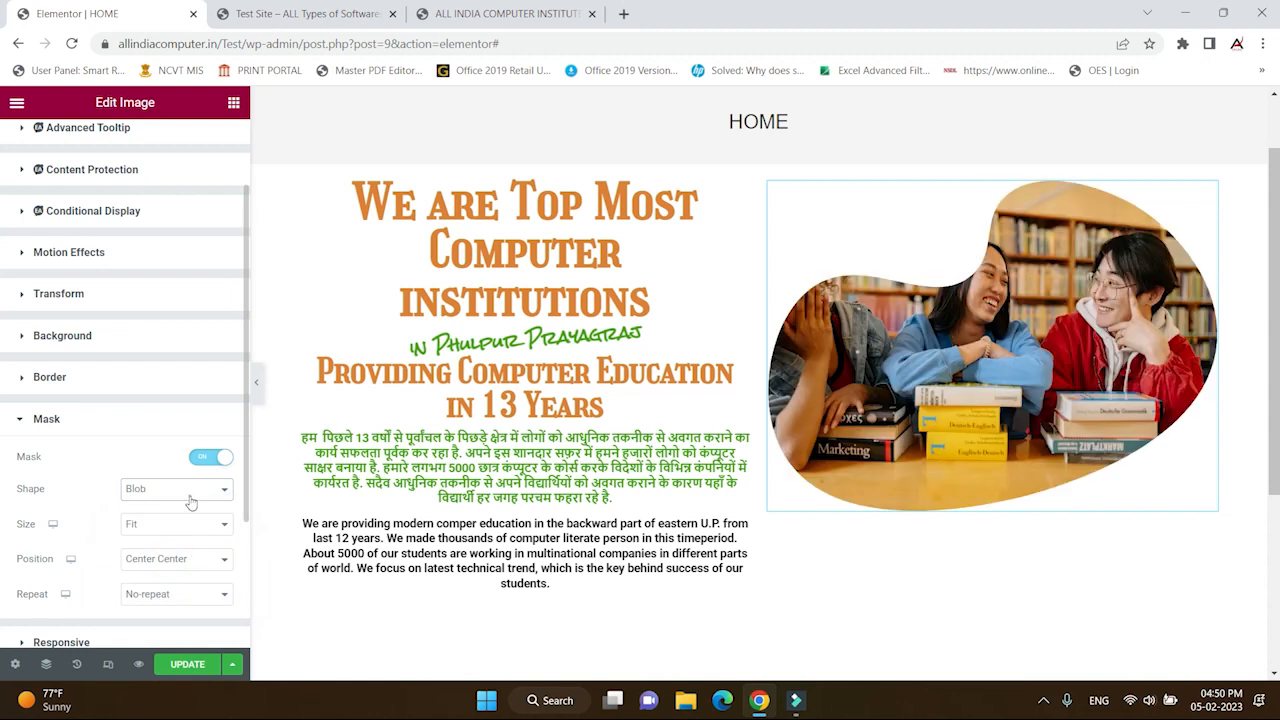
{"action": "left_click", "coordinate": [190, 497]}
{"action": "left_click", "coordinate": [150, 508]}
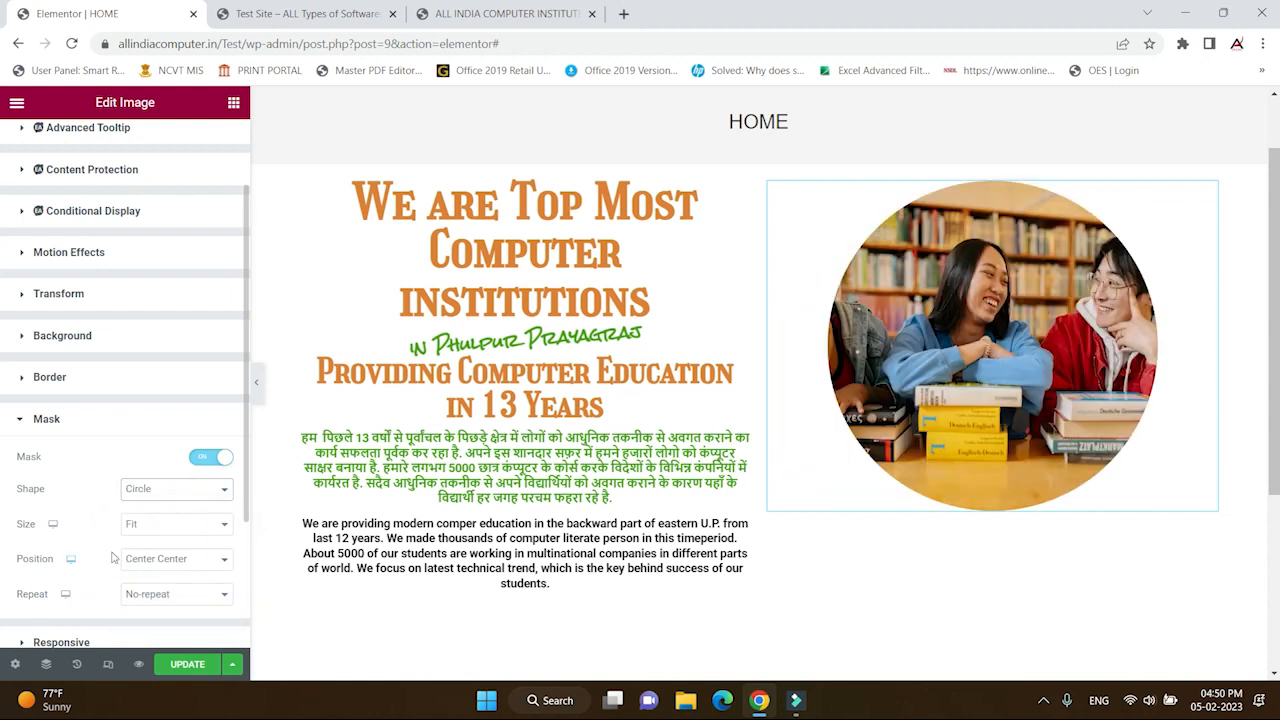
- Try the Fill size for the photo's circular mask and return it to Fit
{"action": "left_click", "coordinate": [180, 524]}
{"action": "left_click", "coordinate": [150, 545]}
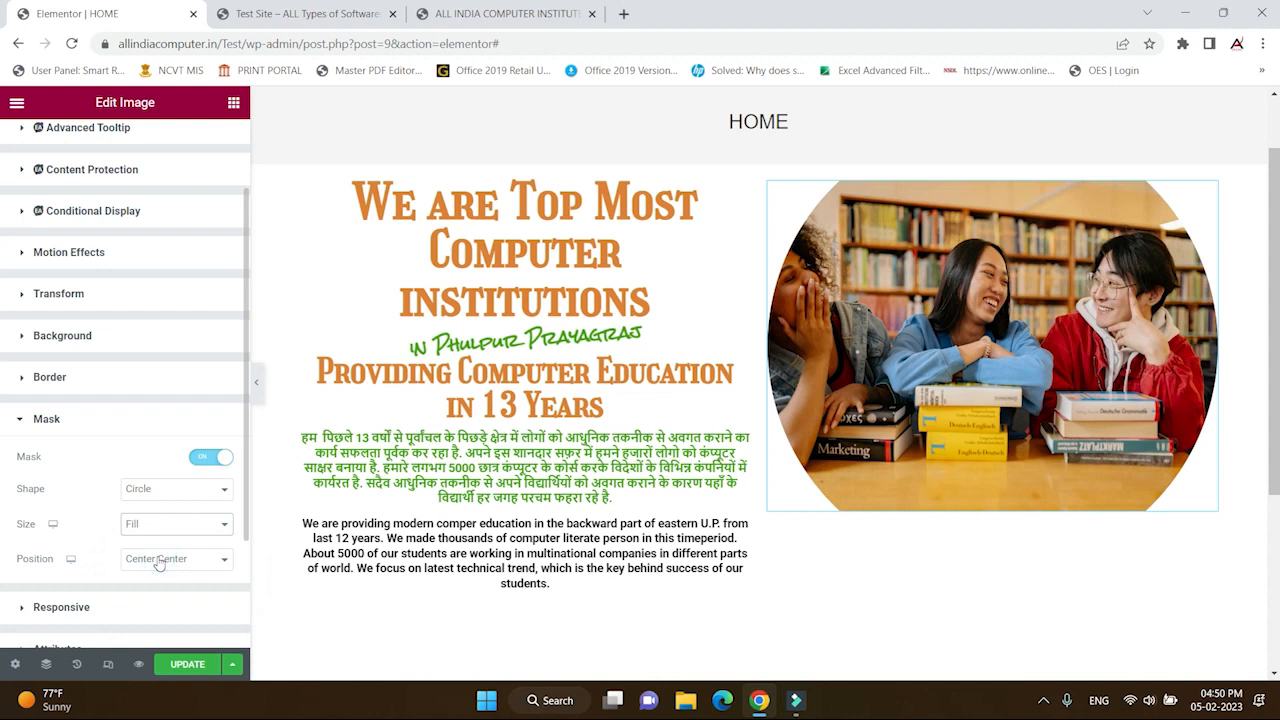
{"action": "left_click", "coordinate": [173, 526]}
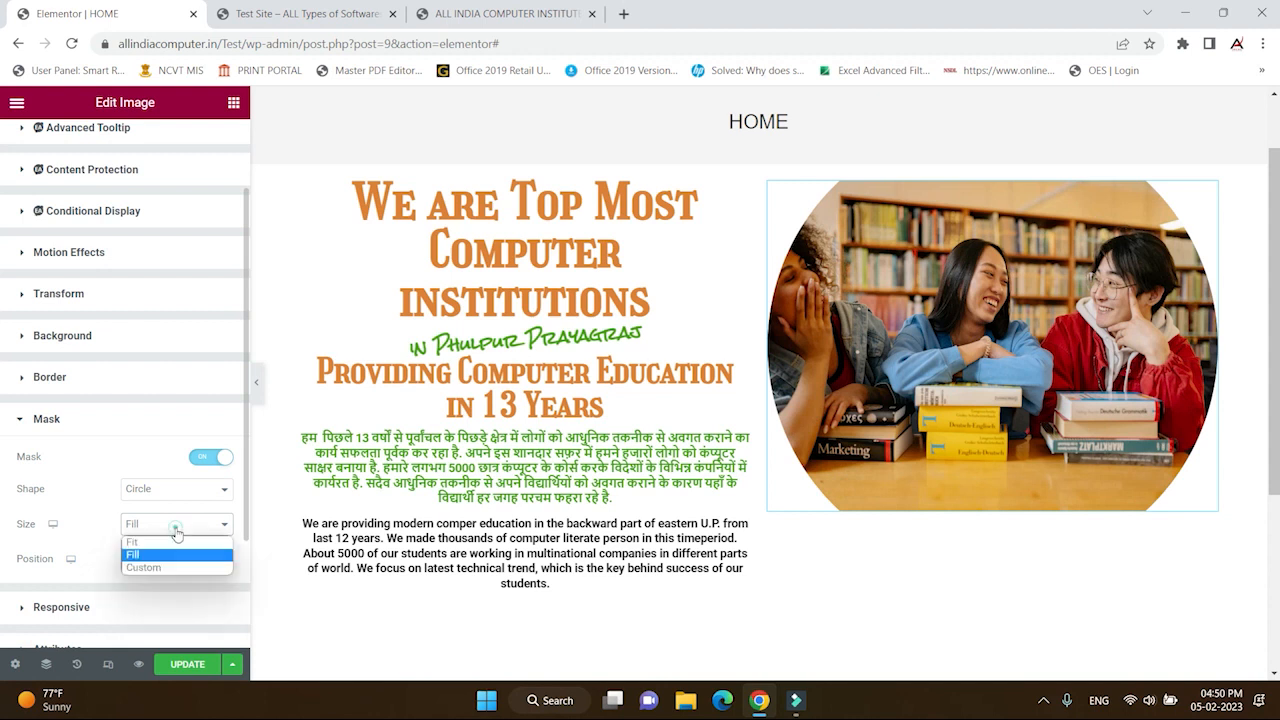
{"action": "left_click", "coordinate": [155, 543]}
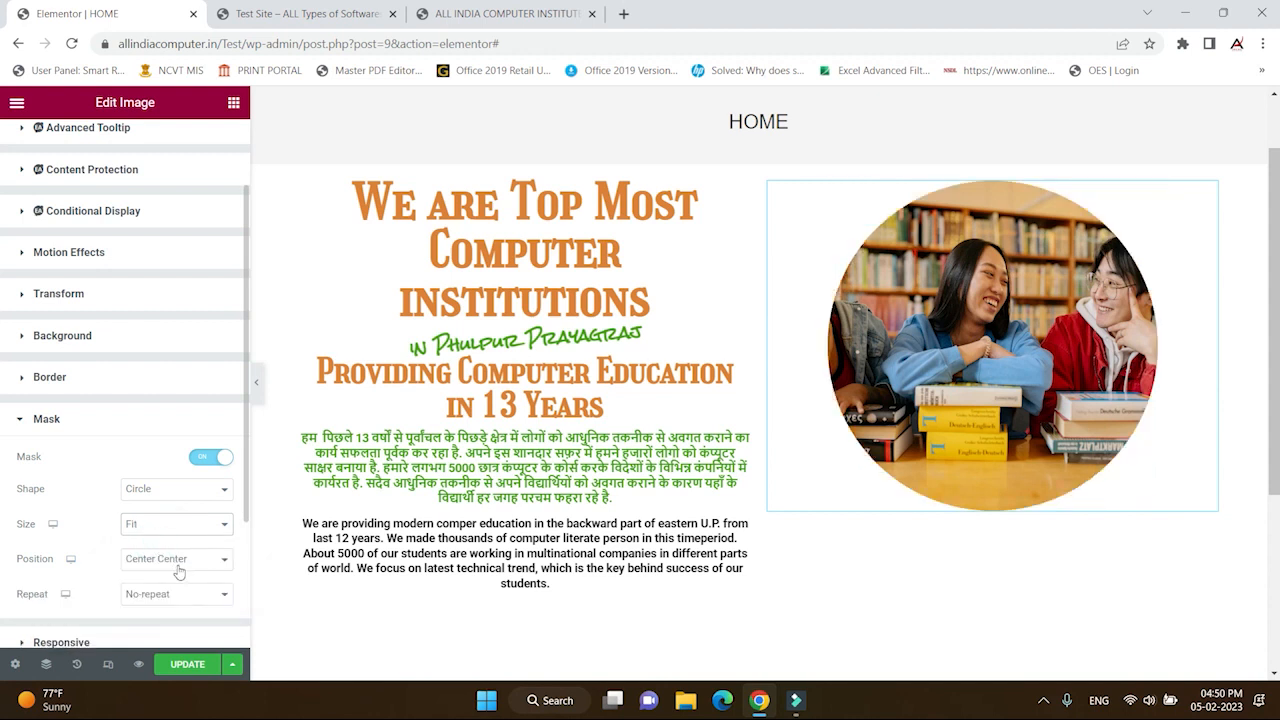
- Try the Top Right position for the photo's mask and return it to Center Center
{"action": "left_click", "coordinate": [178, 560]}
{"action": "left_click", "coordinate": [150, 493]}
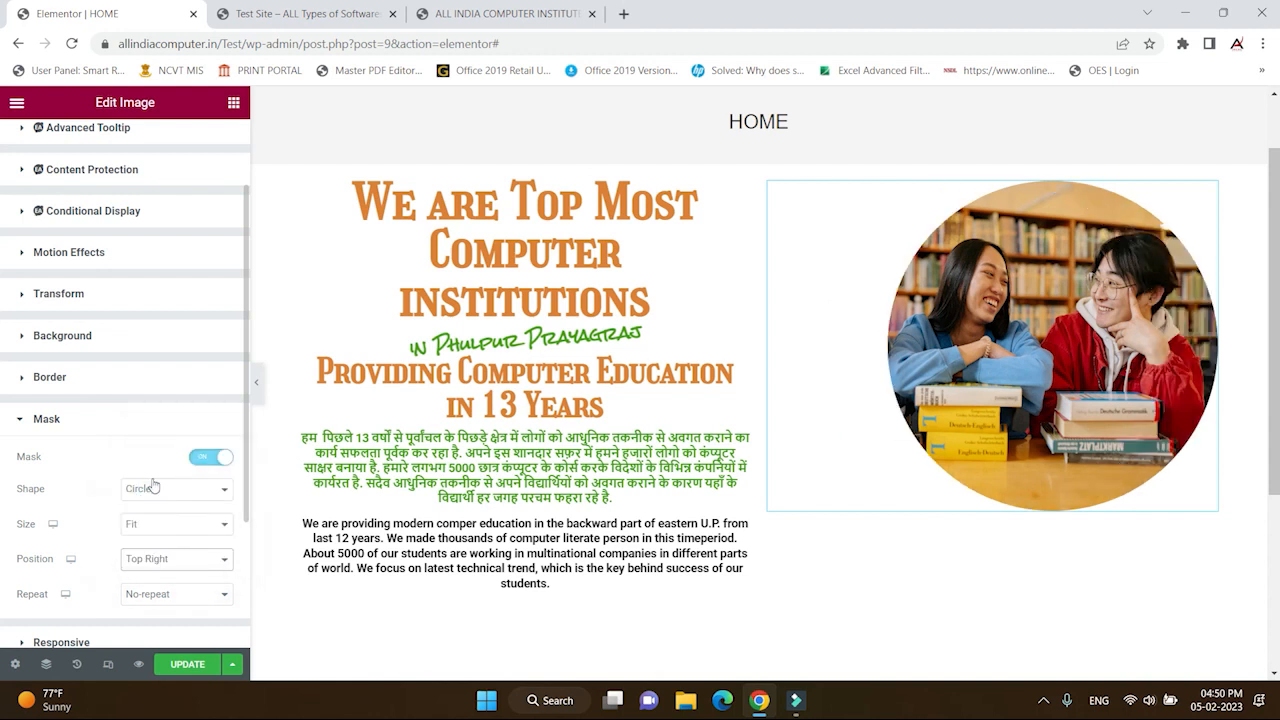
{"action": "left_click", "coordinate": [152, 563]}
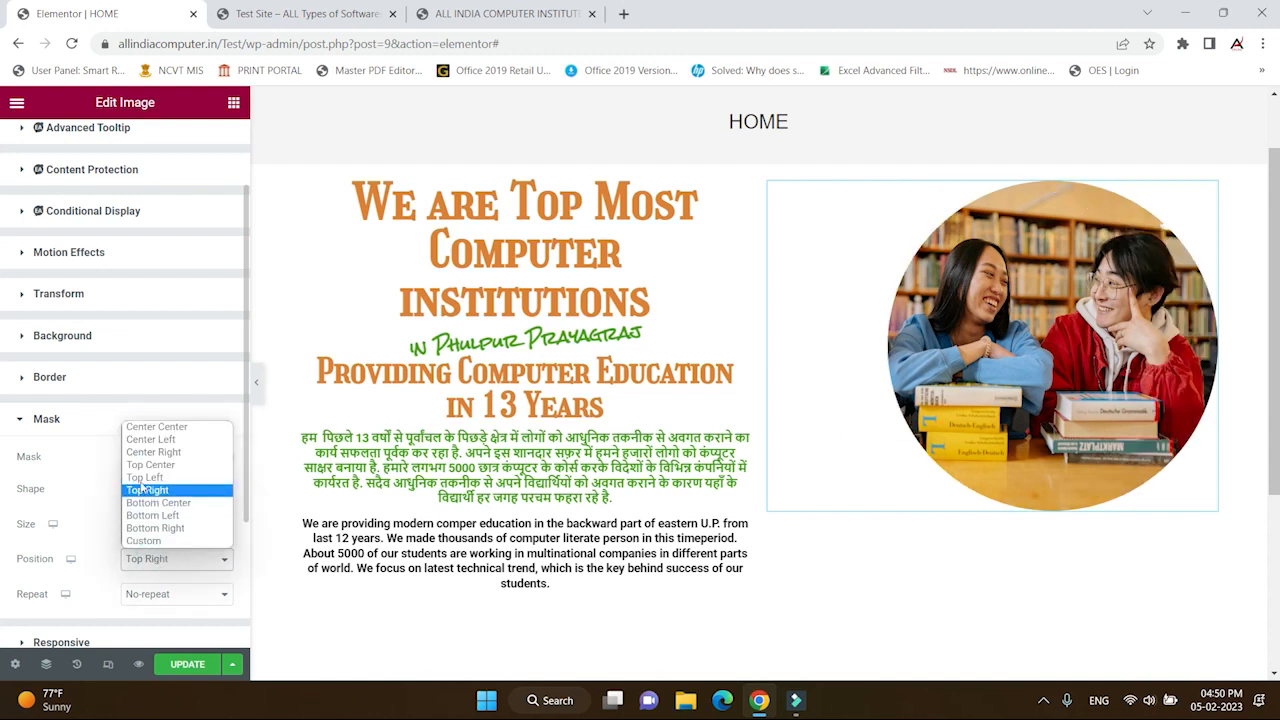
{"action": "left_click", "coordinate": [150, 427]}
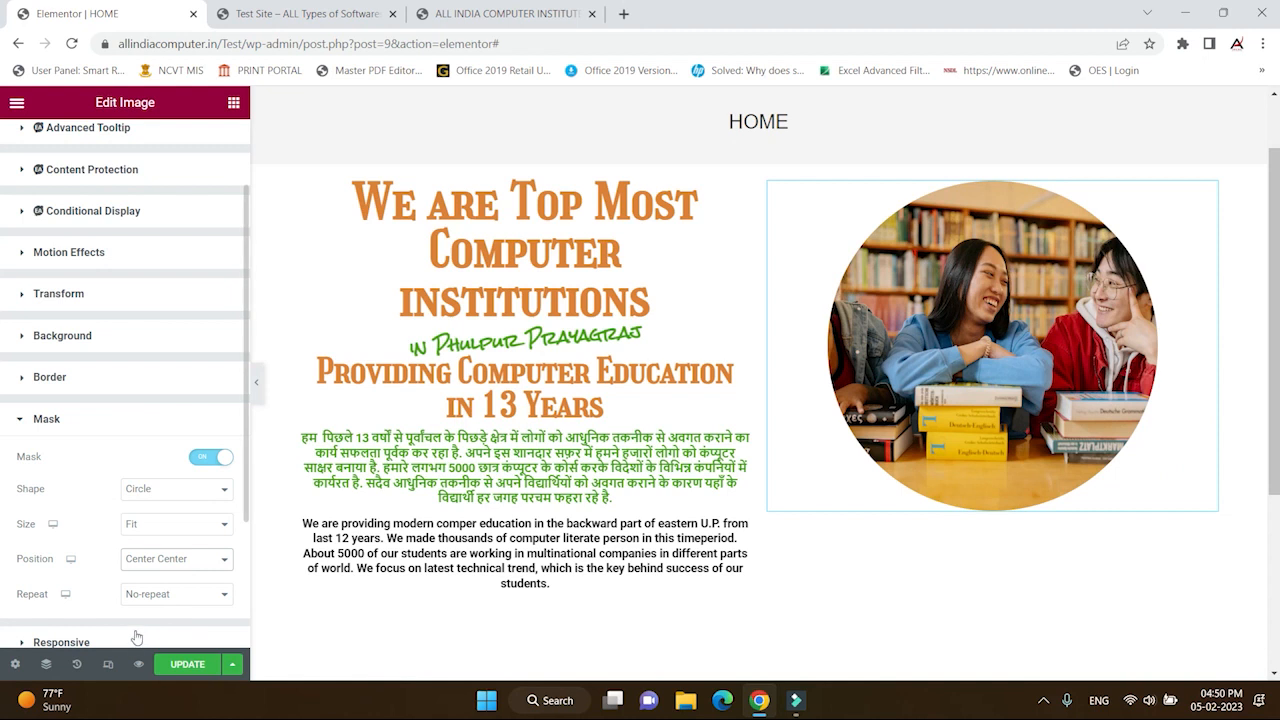
- Try the Round repeat option for the photo's mask and return it to No-repeat
{"action": "left_click", "coordinate": [163, 598]}
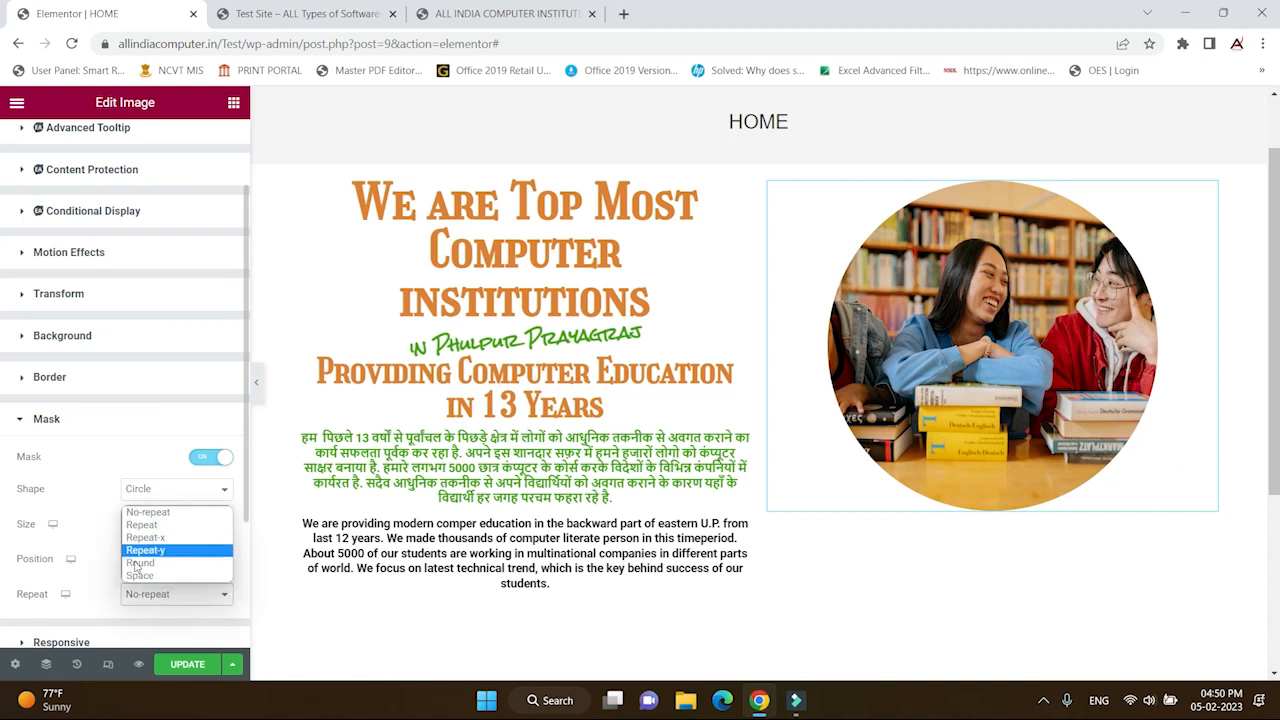
{"action": "left_click", "coordinate": [147, 568]}
{"action": "left_click", "coordinate": [168, 597]}
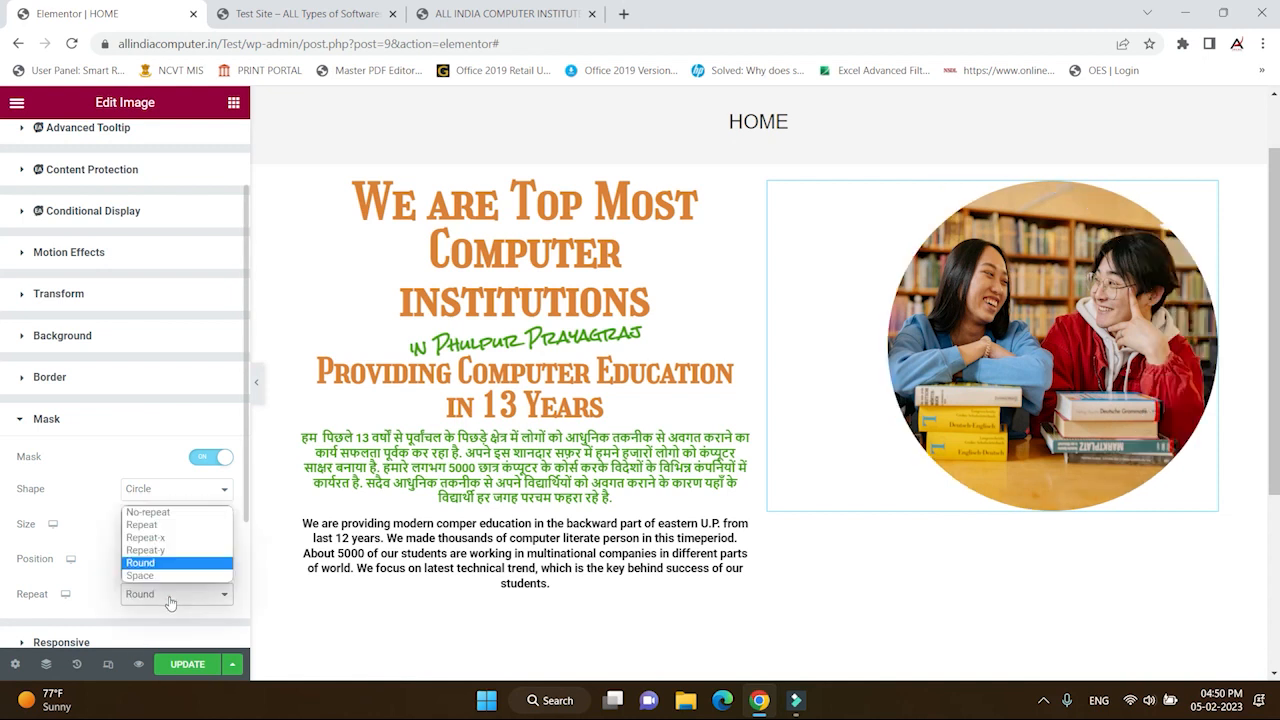
{"action": "left_click", "coordinate": [148, 514]}
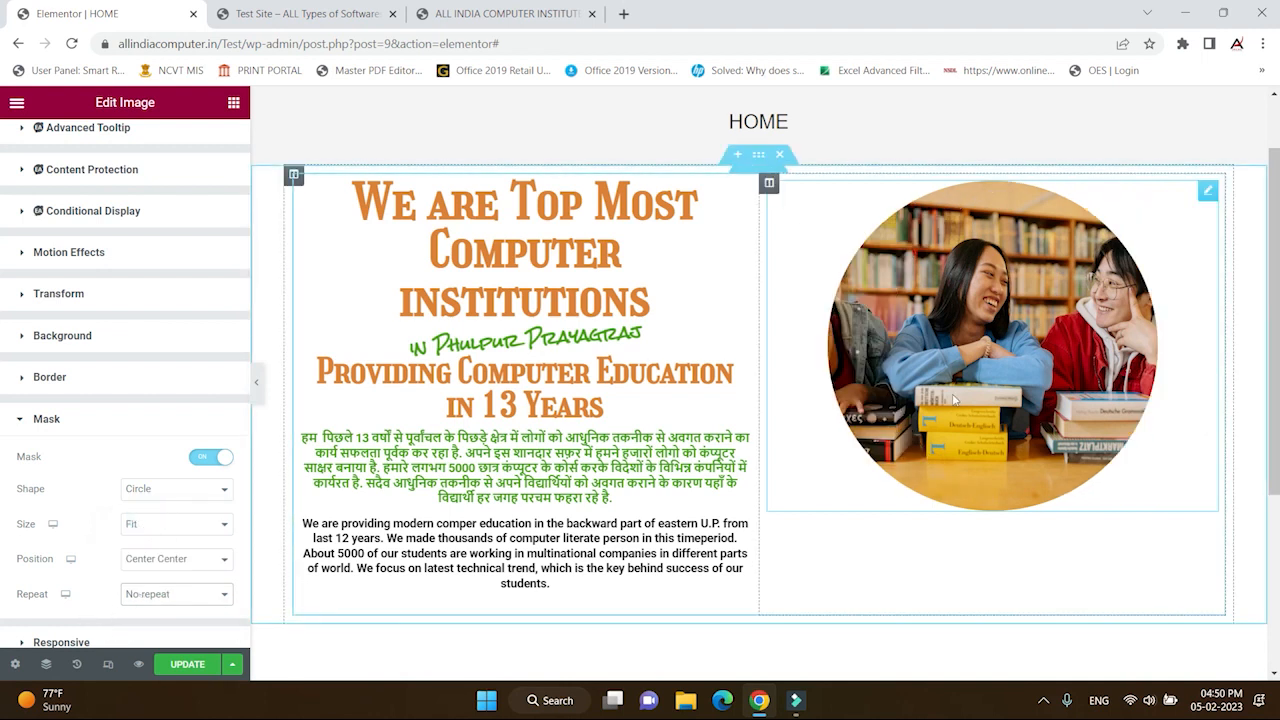
- Update the HOME page and check the circular photo on the reloaded live test site
{"action": "left_click", "coordinate": [515, 14]}
{"action": "left_click", "coordinate": [398, 26]}
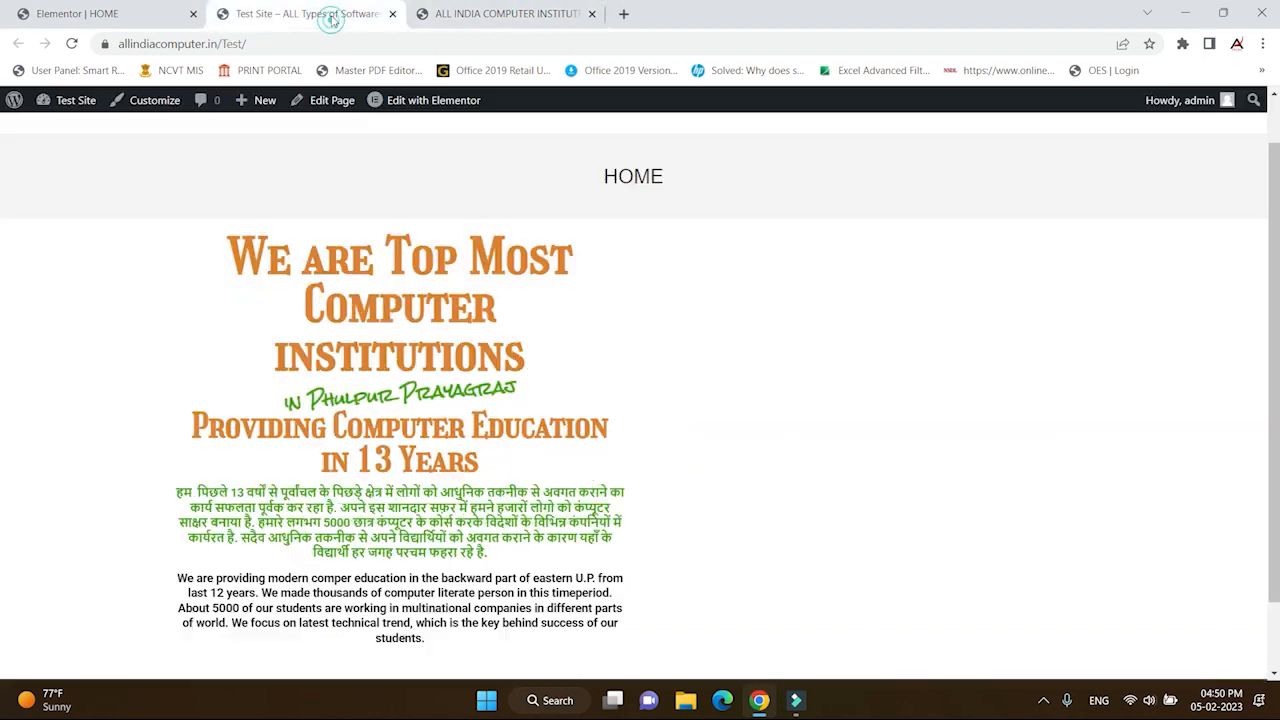
{"action": "left_click", "coordinate": [50, 14]}
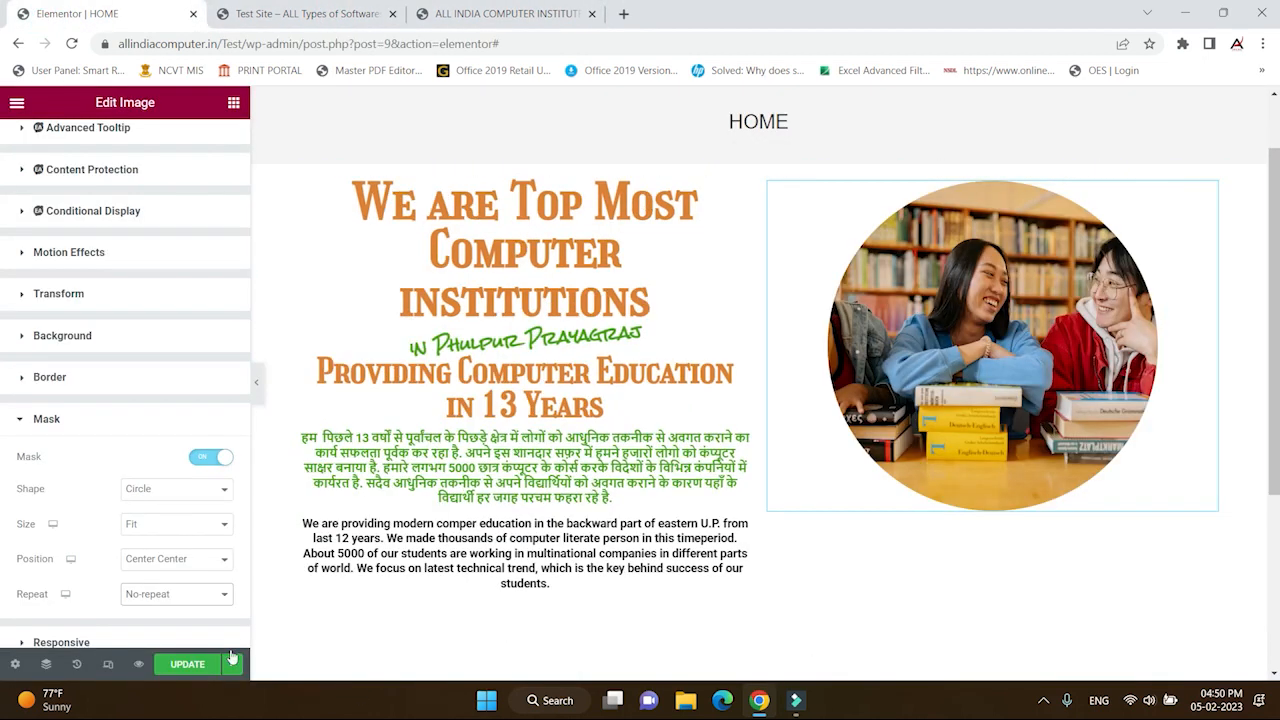
{"action": "left_click", "coordinate": [163, 665]}
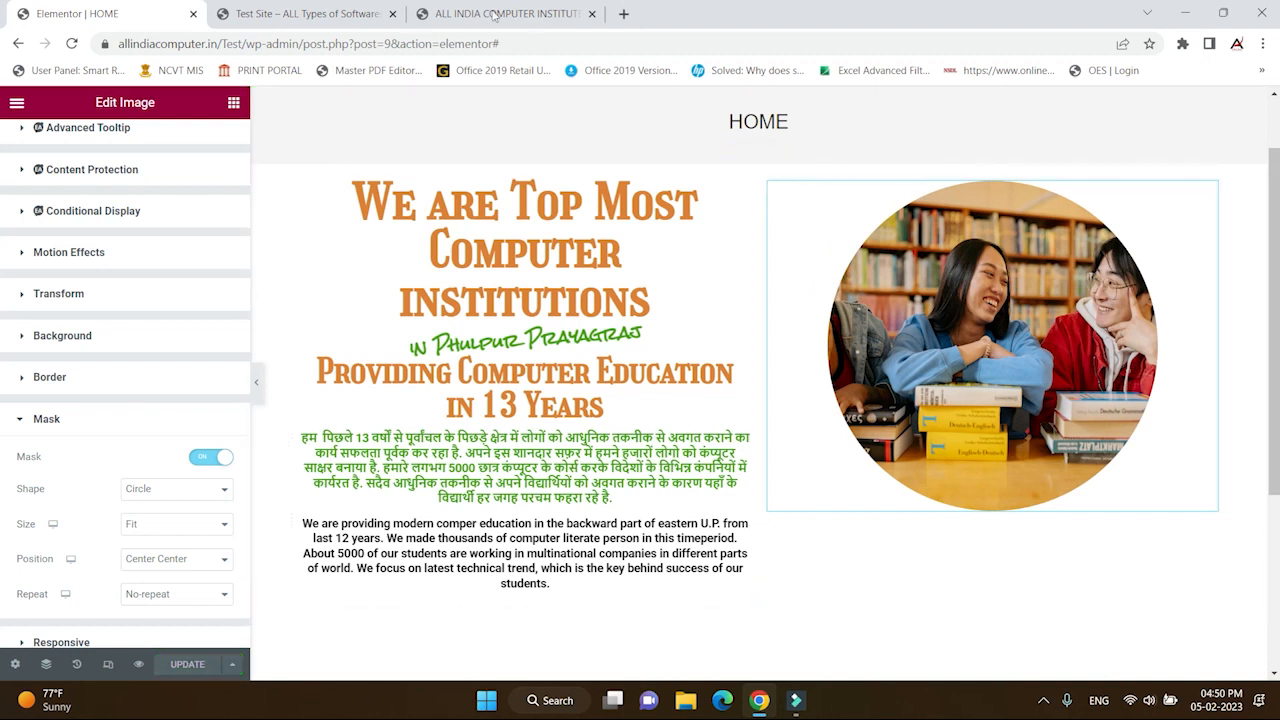
{"action": "left_click", "coordinate": [300, 14]}
{"action": "key", "text": "F5"}
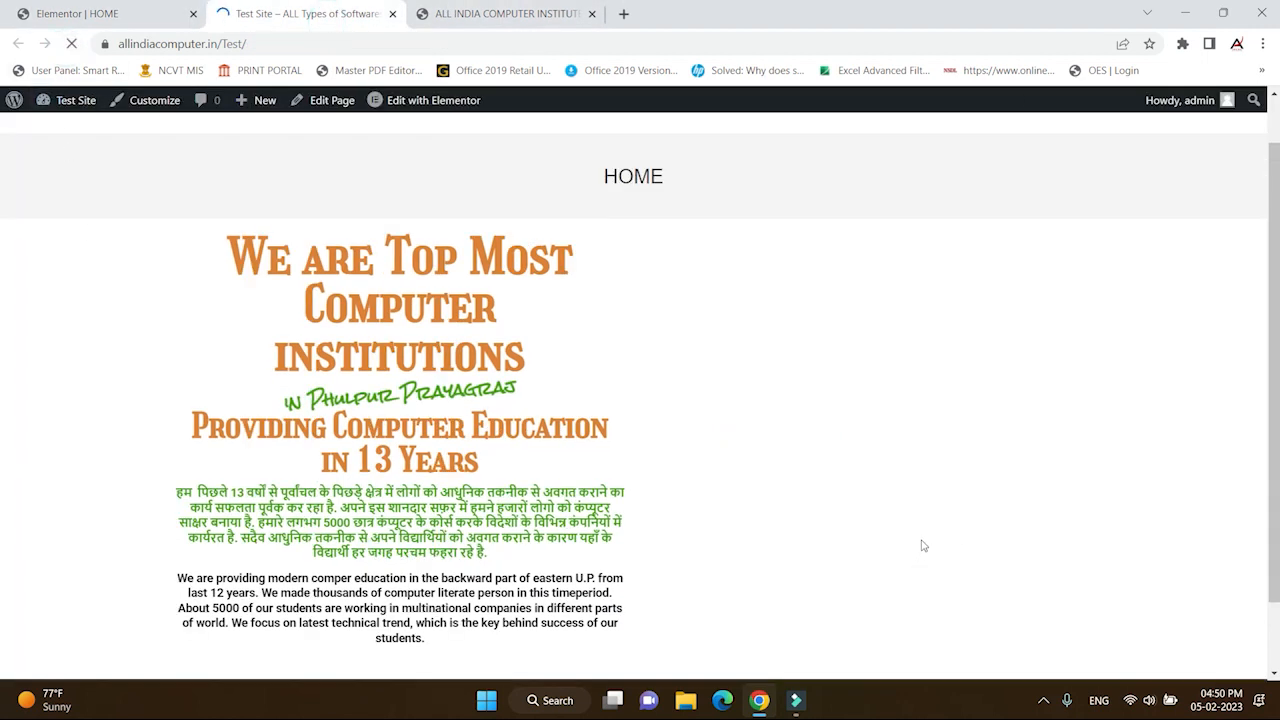
{"action": "scroll", "coordinate": [455, 536], "scroll_direction": "down", "scroll_amount": 2}
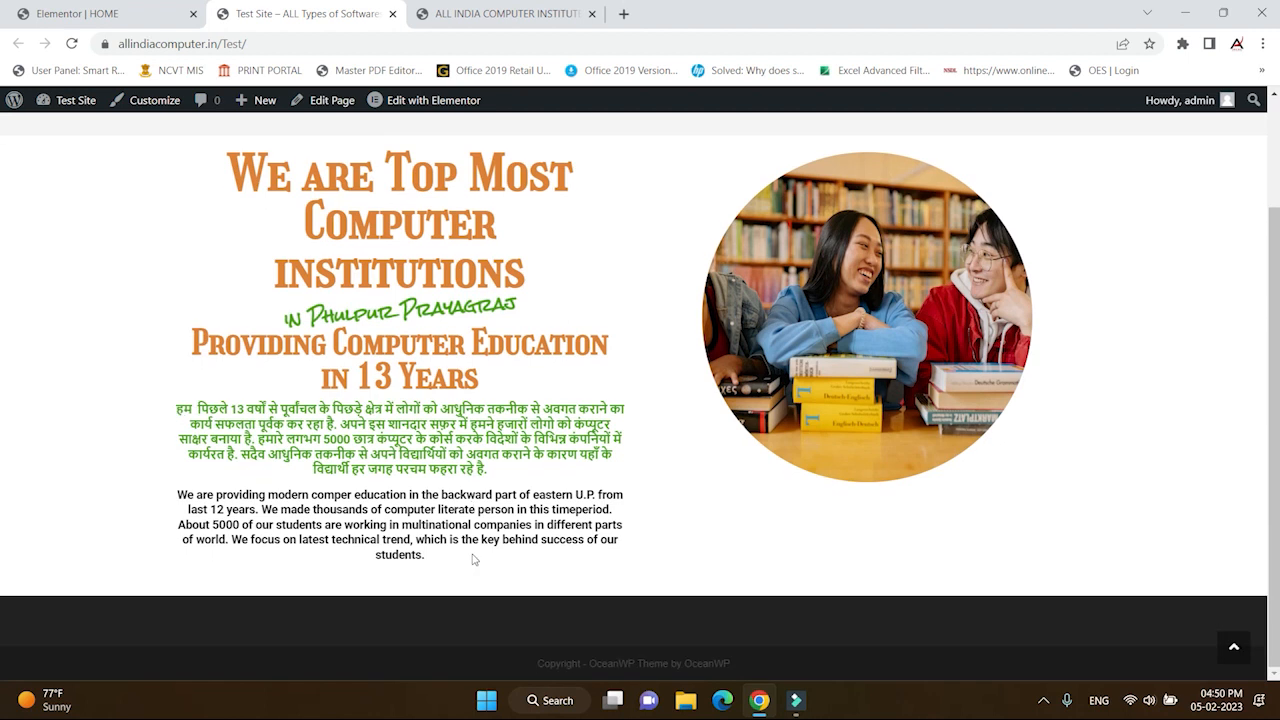
{"action": "scroll", "coordinate": [474, 560], "scroll_direction": "up", "scroll_amount": 3}
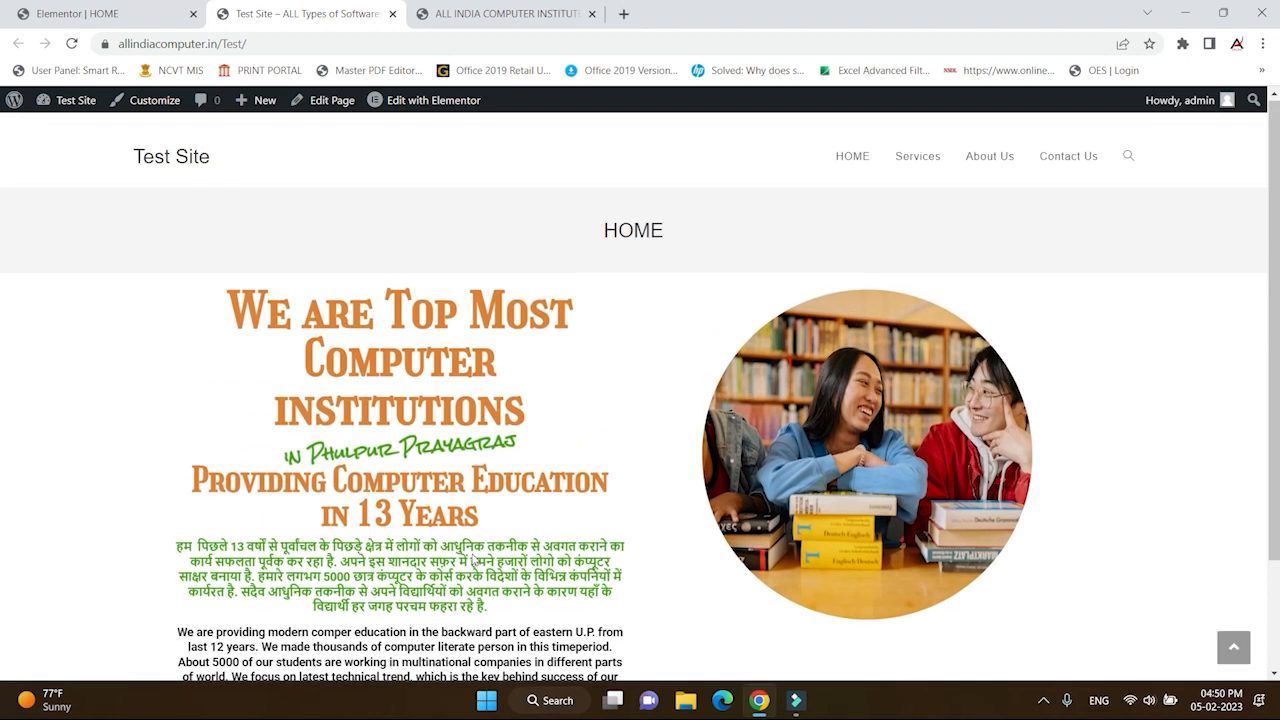
{"action": "scroll", "coordinate": [513, 522], "scroll_direction": "down", "scroll_amount": 3}
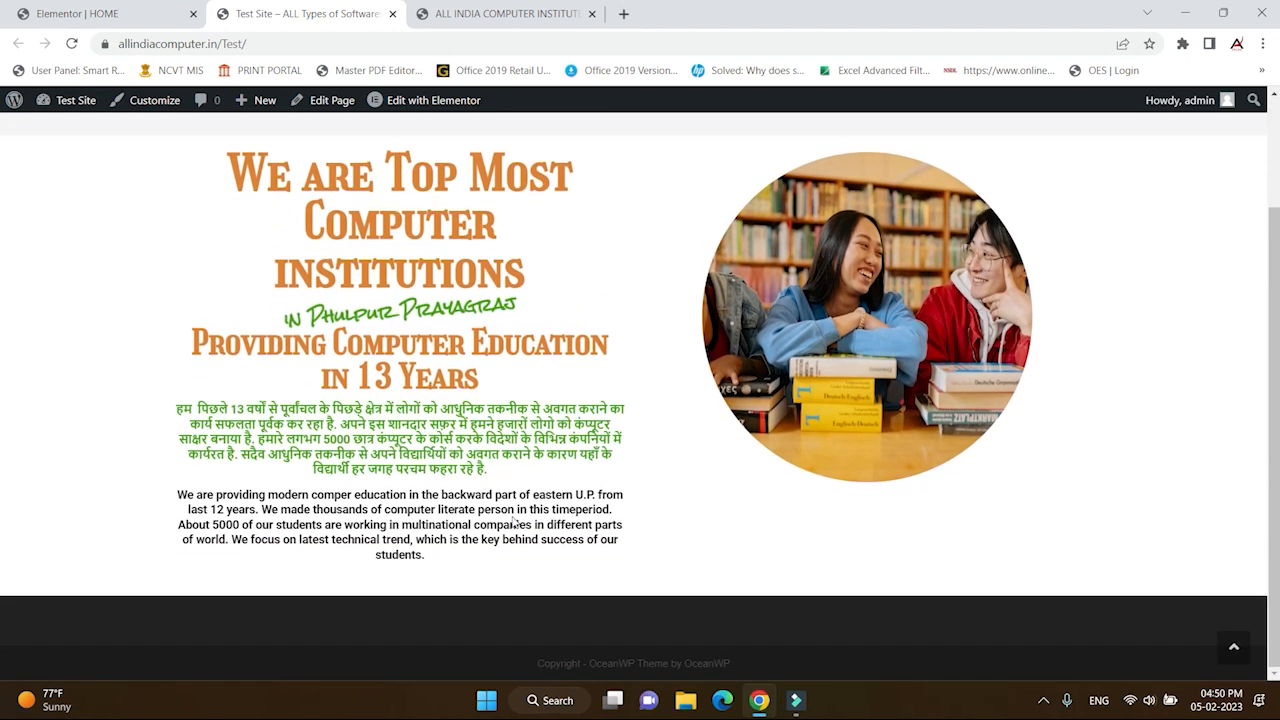
- Examine the Contact Us button beneath the English paragraph on the reference institute website
{"action": "left_click", "coordinate": [437, 13]}
{"action": "scroll", "coordinate": [275, 521], "scroll_direction": "down", "scroll_amount": 2}
{"action": "left_click", "coordinate": [350, 478]}
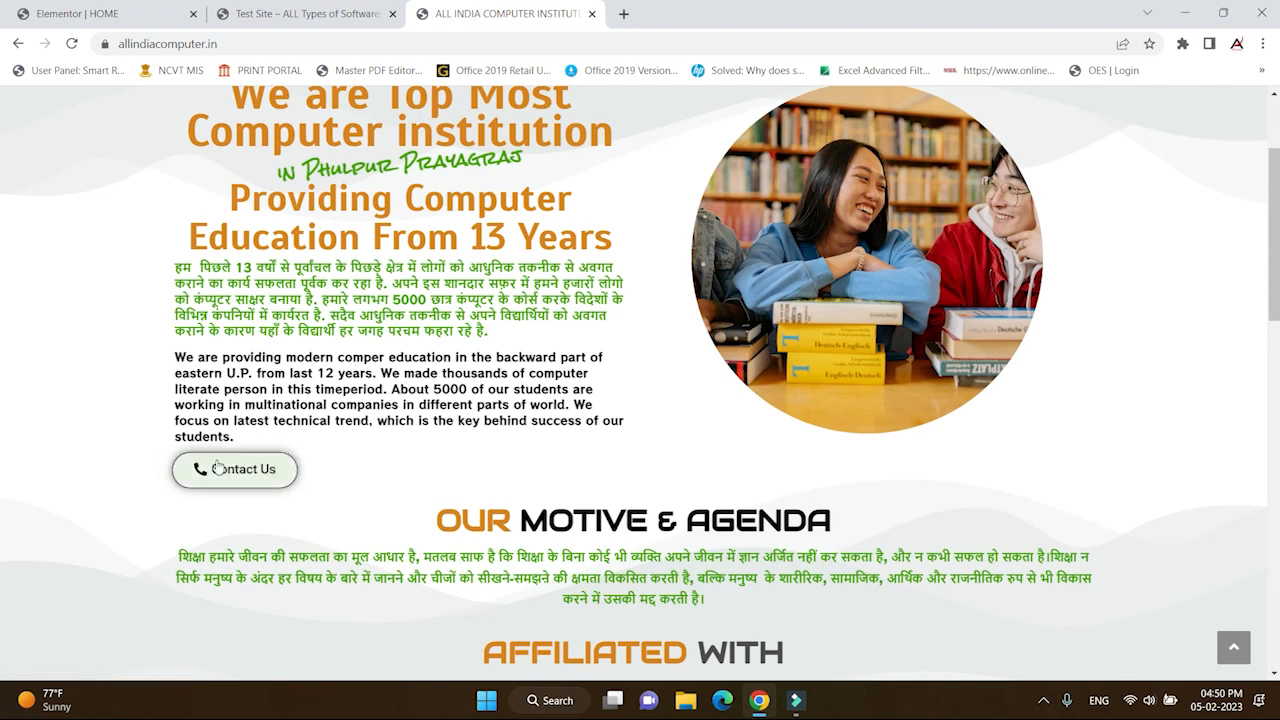
- Add a Button widget below the English paragraph in the HOME page's text column
{"action": "left_click", "coordinate": [76, 13]}
{"action": "scroll", "coordinate": [518, 482], "scroll_direction": "down", "scroll_amount": 2}
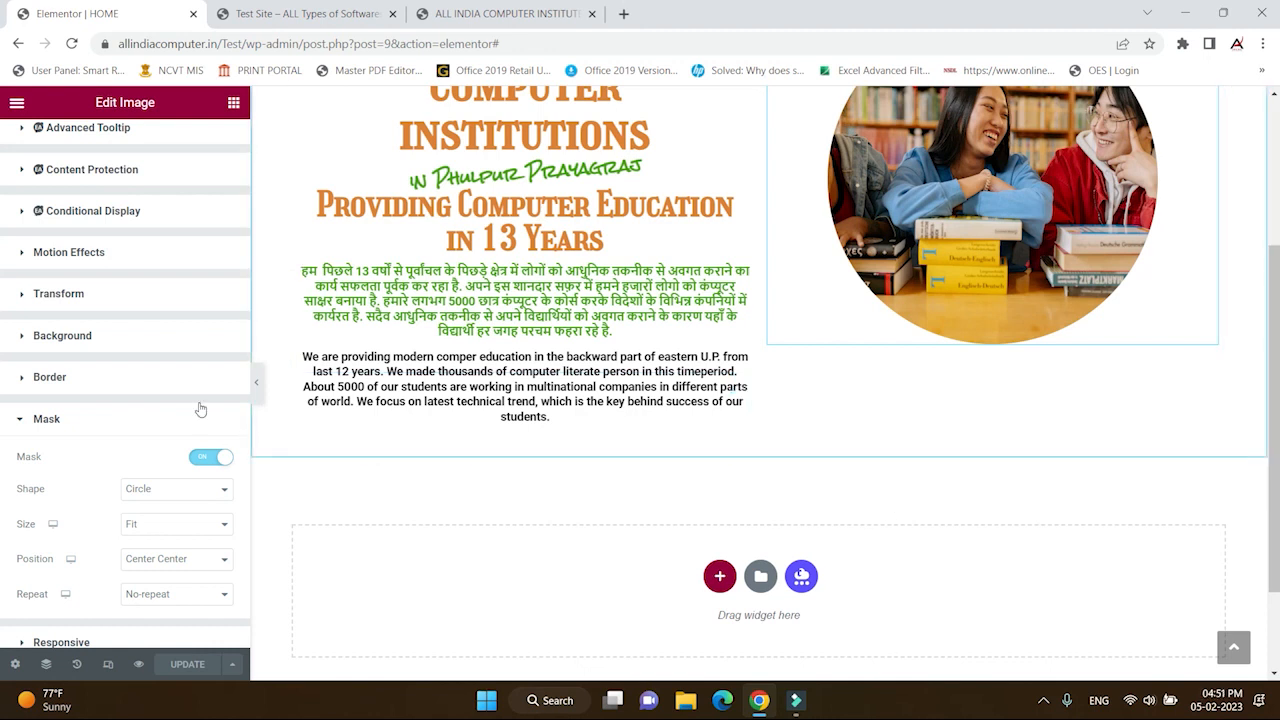
{"action": "left_click", "coordinate": [236, 103]}
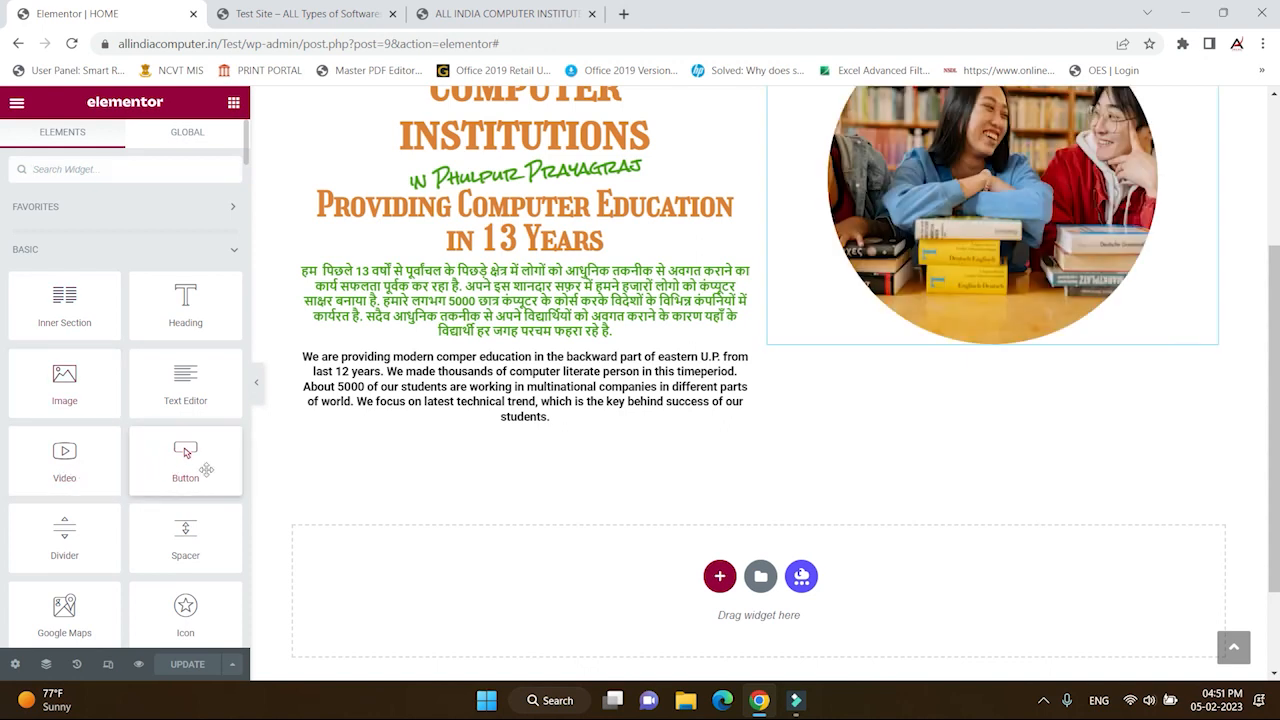
{"action": "left_click_drag", "start_coordinate": [185, 452], "coordinate": [385, 436]}
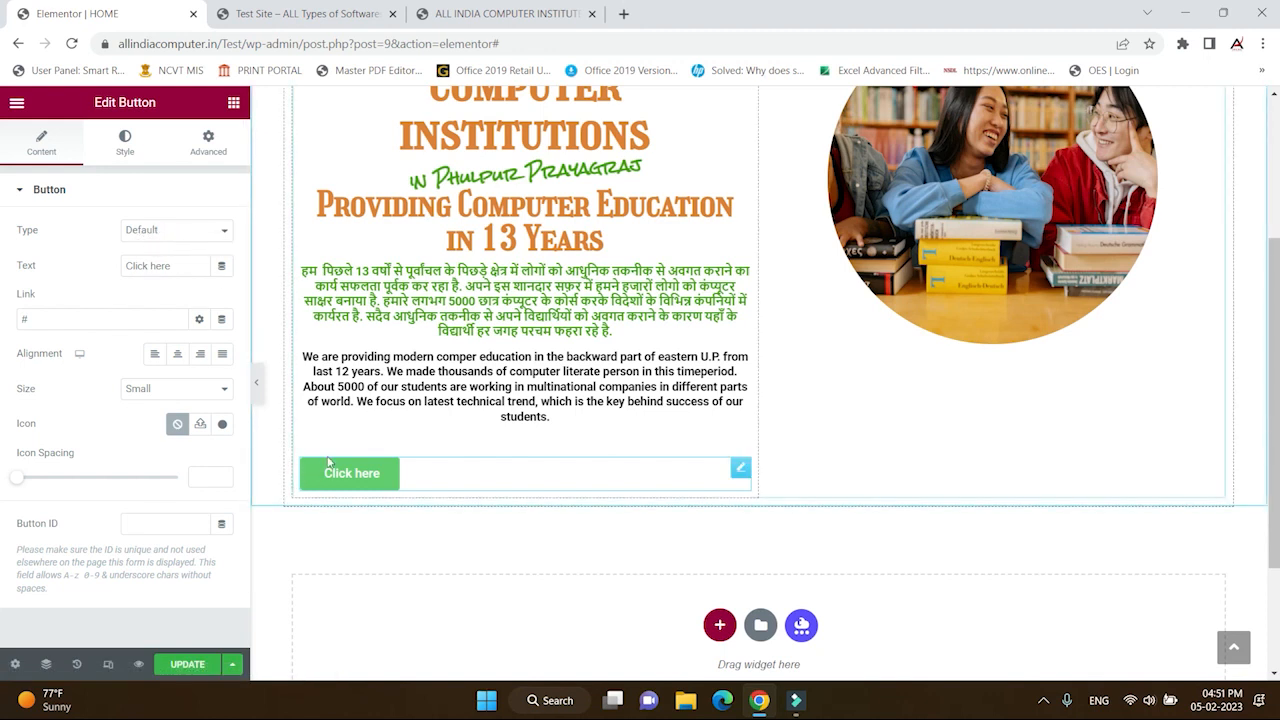
- Check the reference site's button label and set the new button's text to "Contact Us"
{"action": "left_click", "coordinate": [480, 14]}
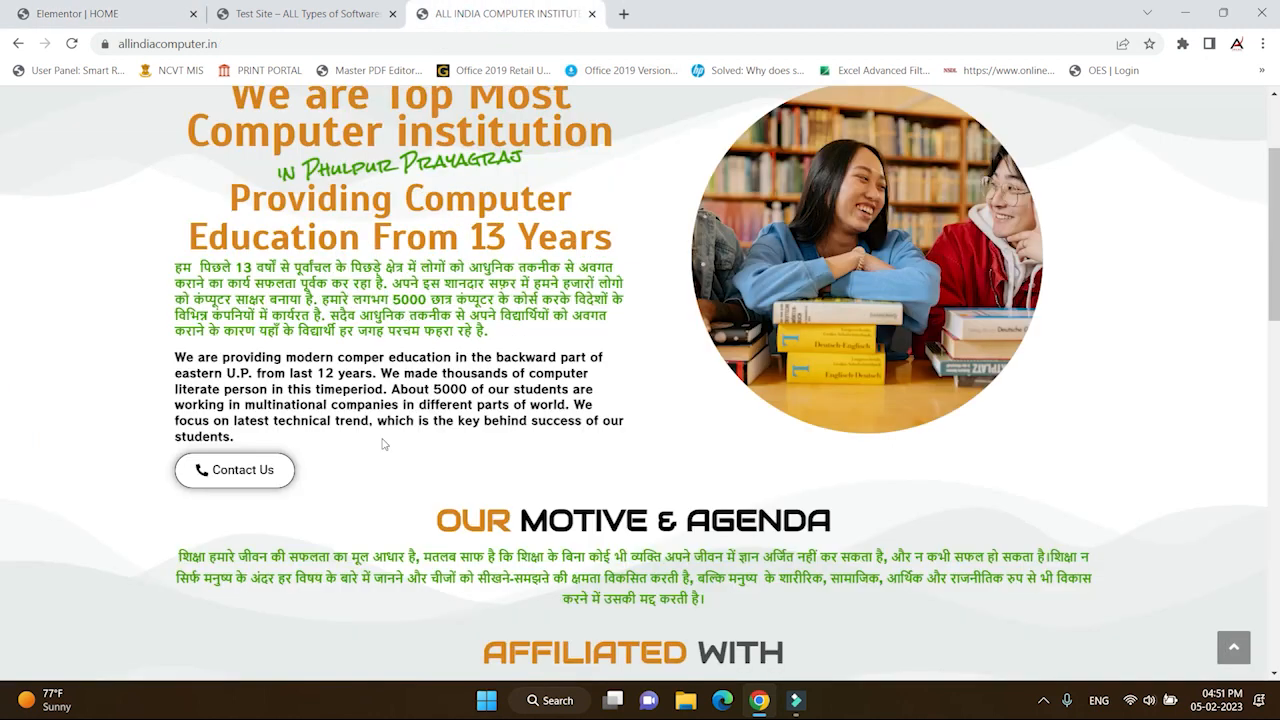
{"action": "left_click", "coordinate": [145, 27]}
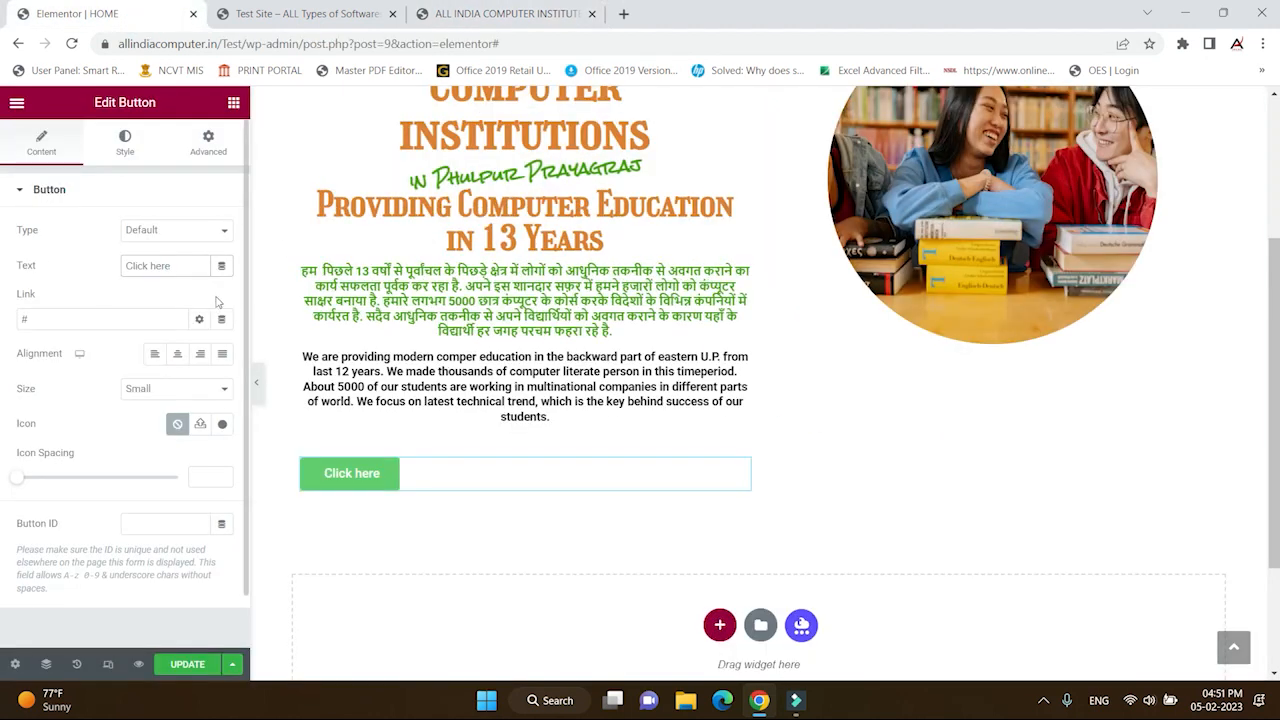
{"action": "key", "text": "BackSpace"}
{"action": "key", "text": "BackSpace"}
{"action": "key", "text": "BackSpace"}
{"action": "key", "text": "BackSpace"}
{"action": "key", "text": "BackSpace"}
{"action": "key", "text": "BackSpace"}
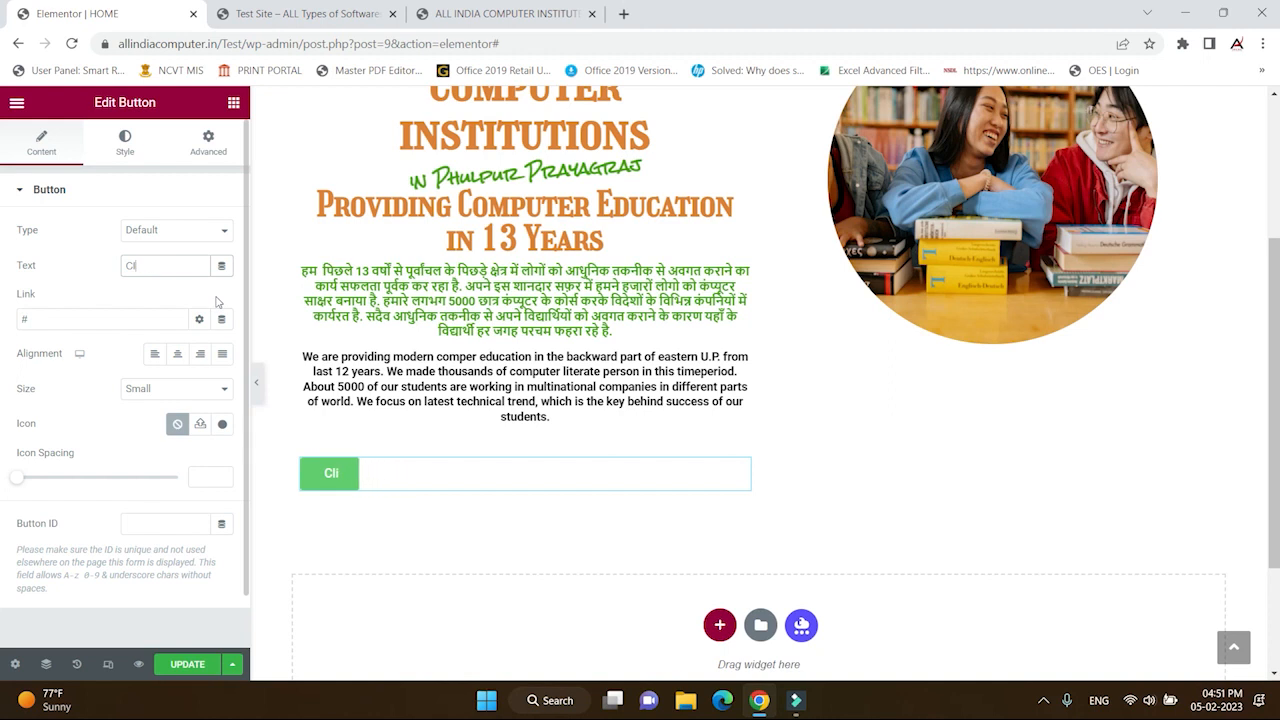
{"action": "type", "text": "ontact Us"}
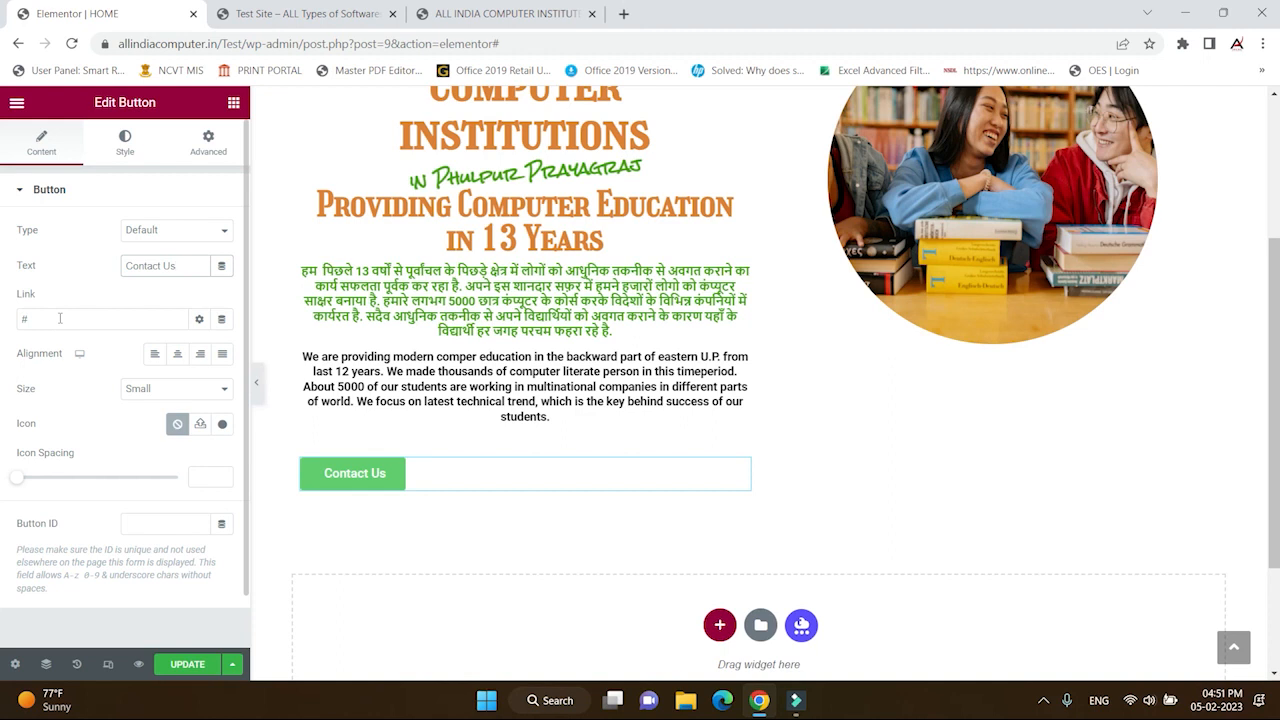
- Copy the link address of the Contact Us item in the live test site's navigation menu
{"action": "left_click", "coordinate": [333, 20]}
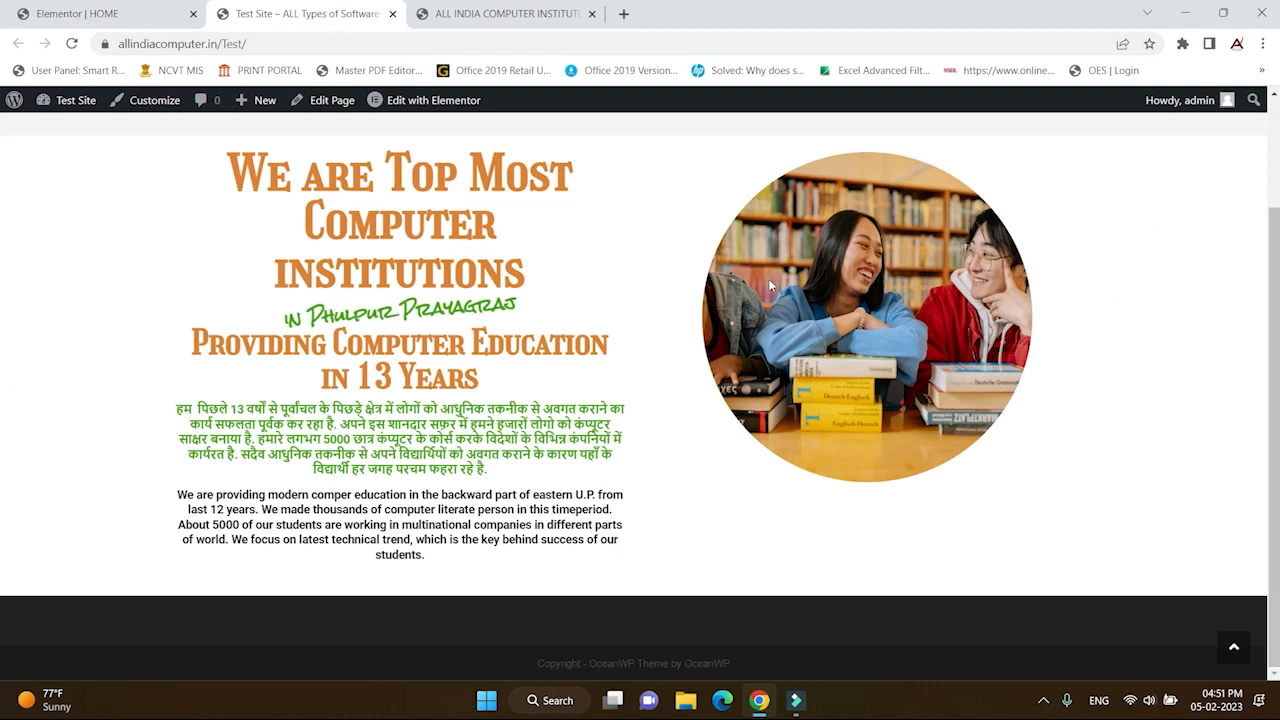
{"action": "scroll", "coordinate": [598, 372], "scroll_direction": "up", "scroll_amount": 3}
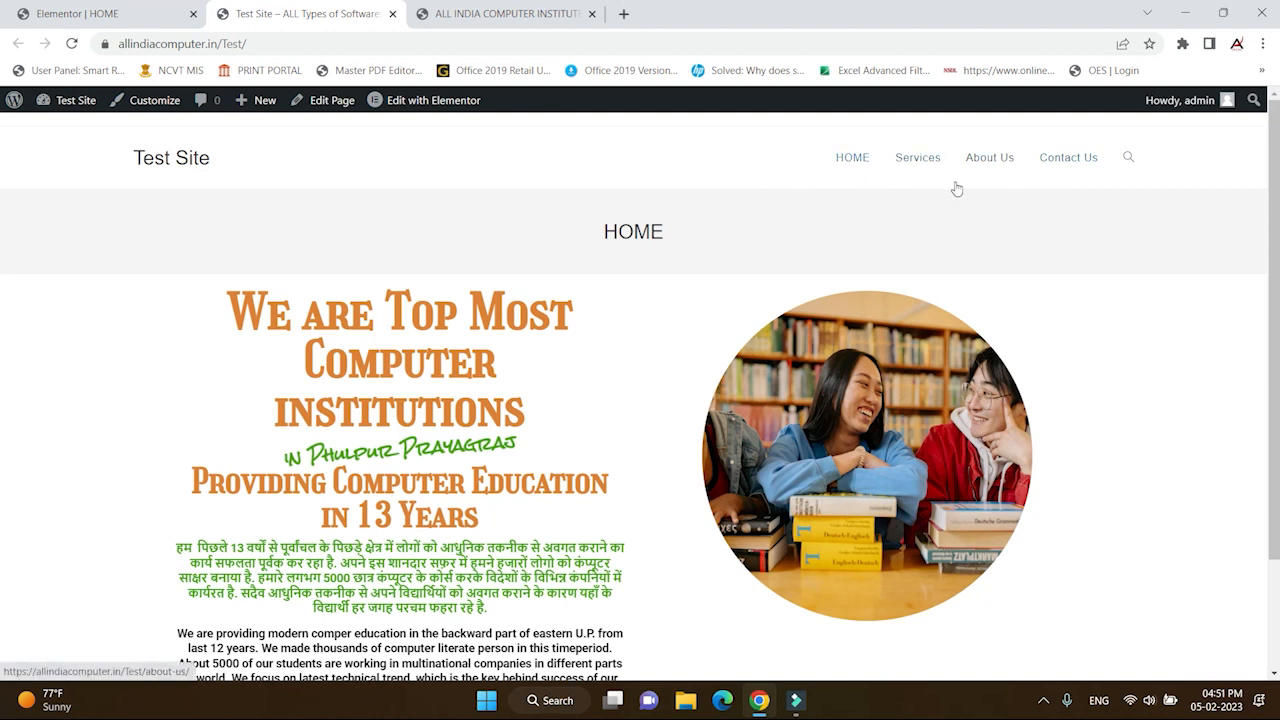
{"action": "scroll", "coordinate": [954, 186], "scroll_direction": "down", "scroll_amount": 3}
{"action": "scroll", "coordinate": [470, 490], "scroll_direction": "up", "scroll_amount": 3}
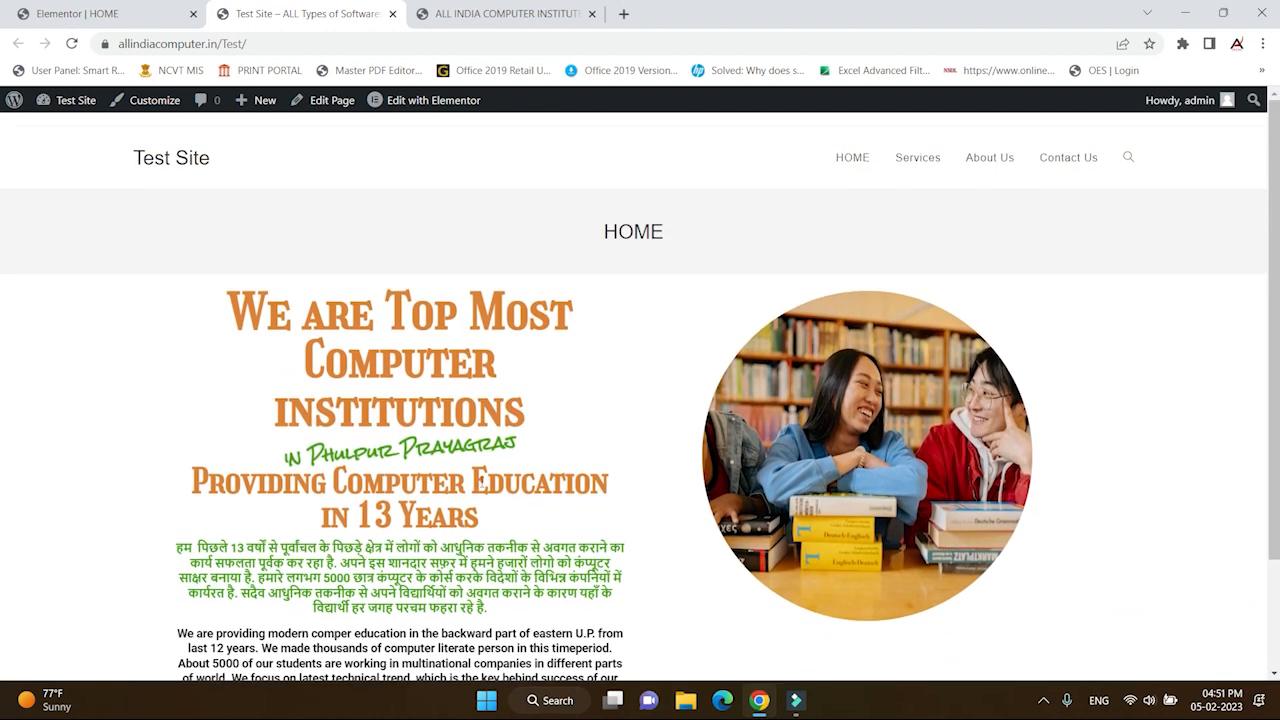
{"action": "right_click", "coordinate": [1058, 167]}
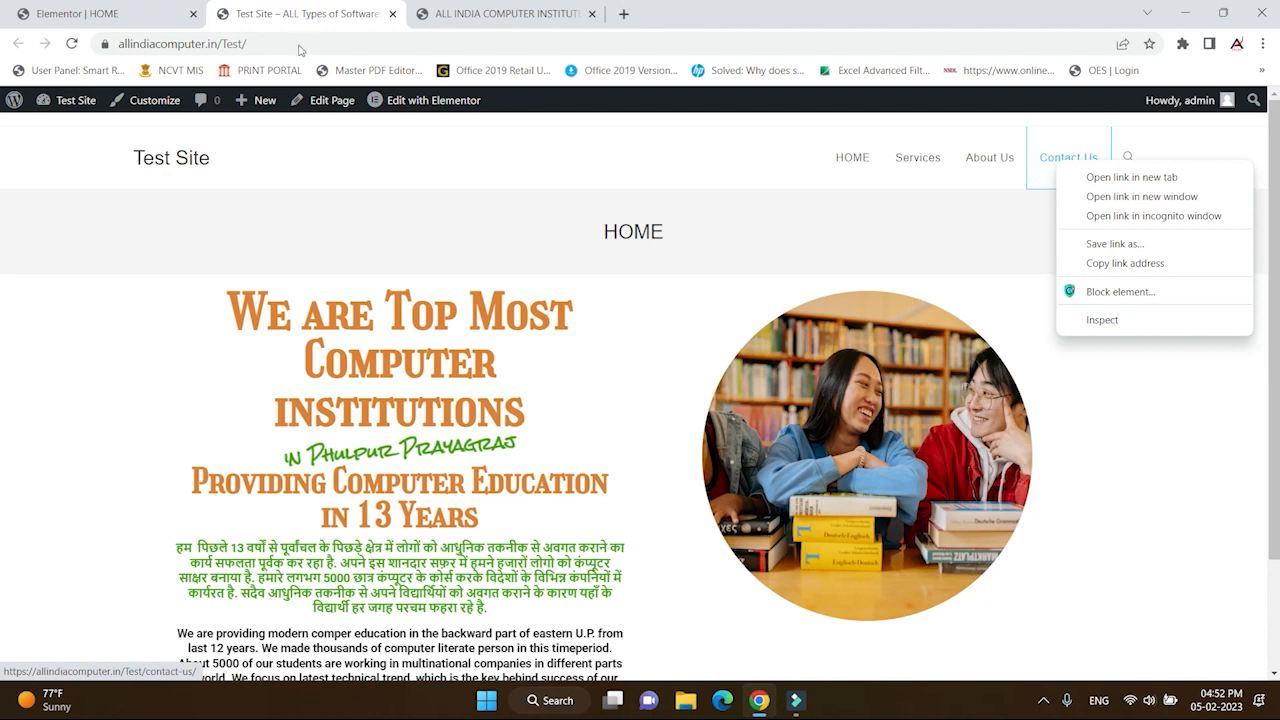
{"action": "left_click", "coordinate": [1107, 264]}
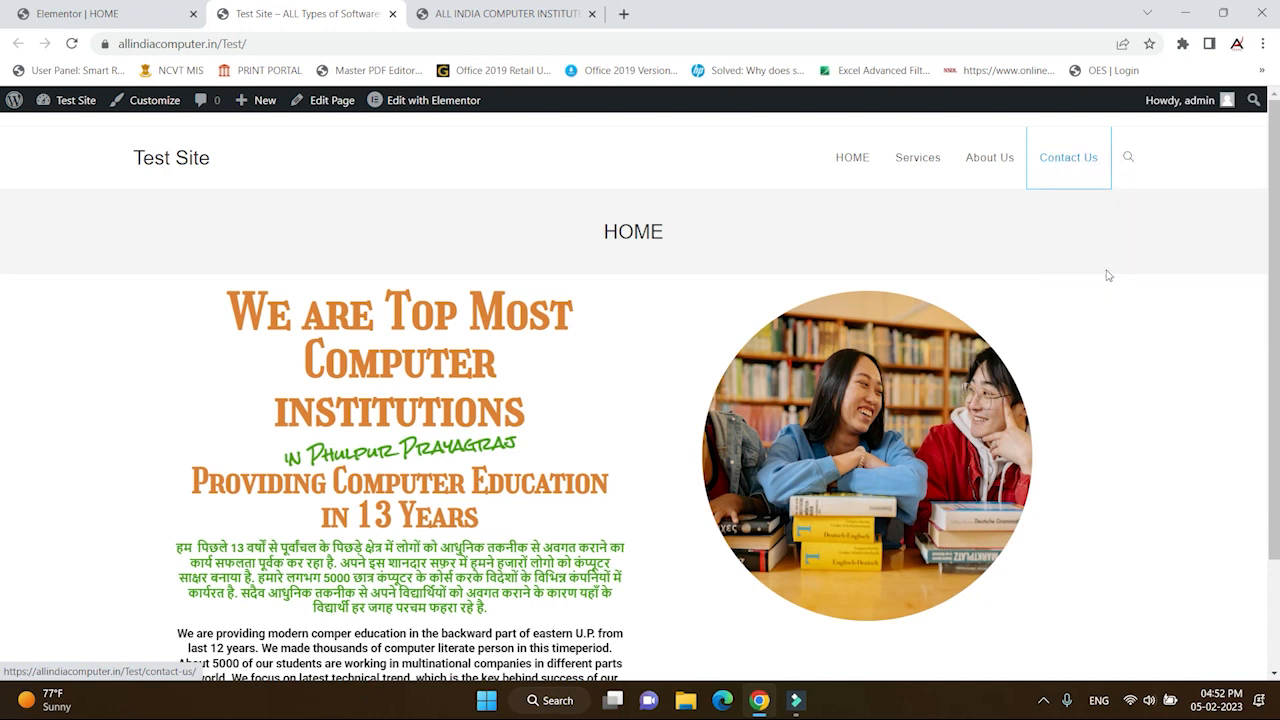
{"action": "left_click", "coordinate": [85, 14]}
{"action": "left_click_drag", "start_coordinate": [46, 318], "coordinate": [3, 320]}
{"action": "key", "text": "BackSpace"}
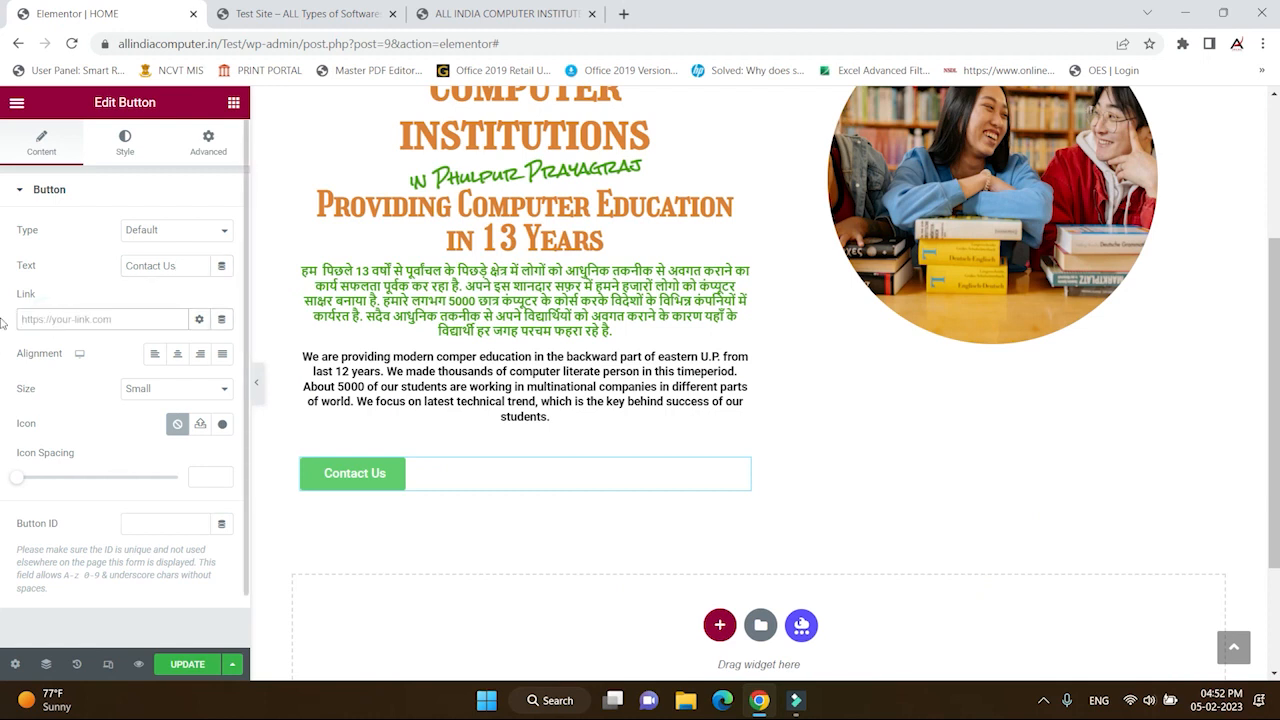
{"action": "key", "text": "ctrl+v"}
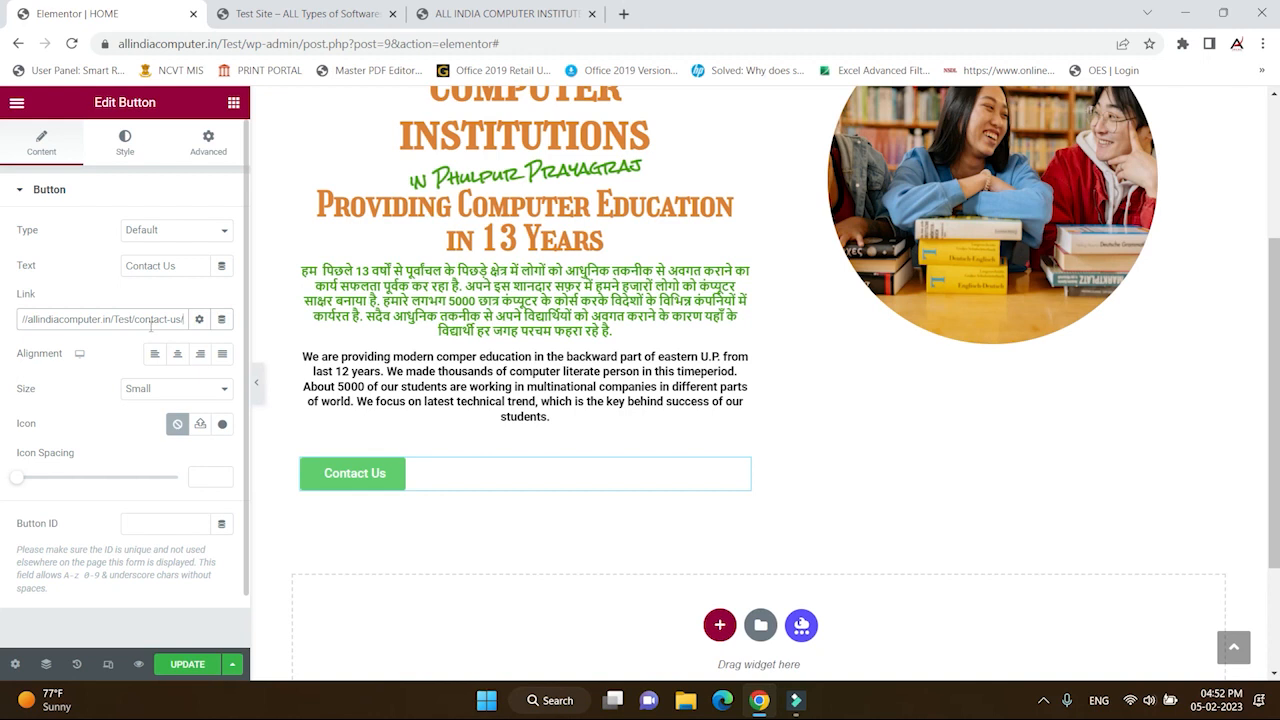
{"action": "left_click", "coordinate": [185, 664]}
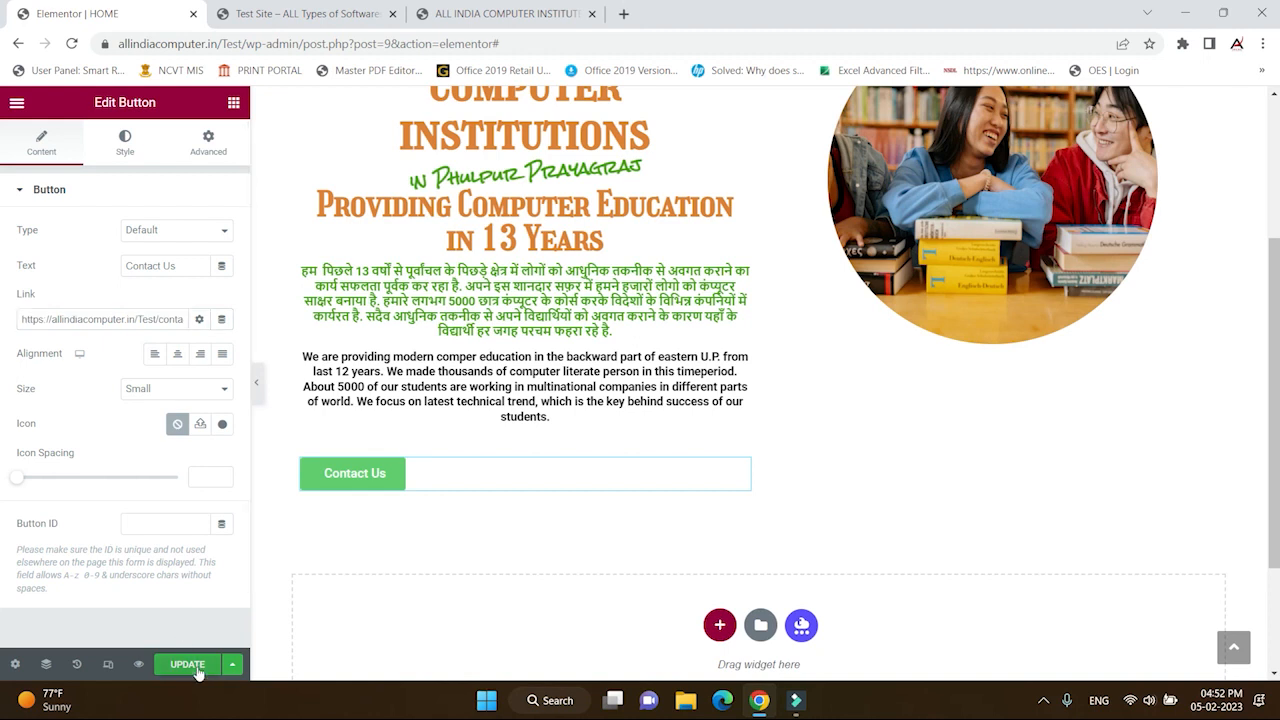
- Reload the live test site's HOME page and check the Contact Us button below the English paragraph
{"action": "left_click", "coordinate": [291, 14]}
{"action": "scroll", "coordinate": [355, 508], "scroll_direction": "down", "scroll_amount": 3}
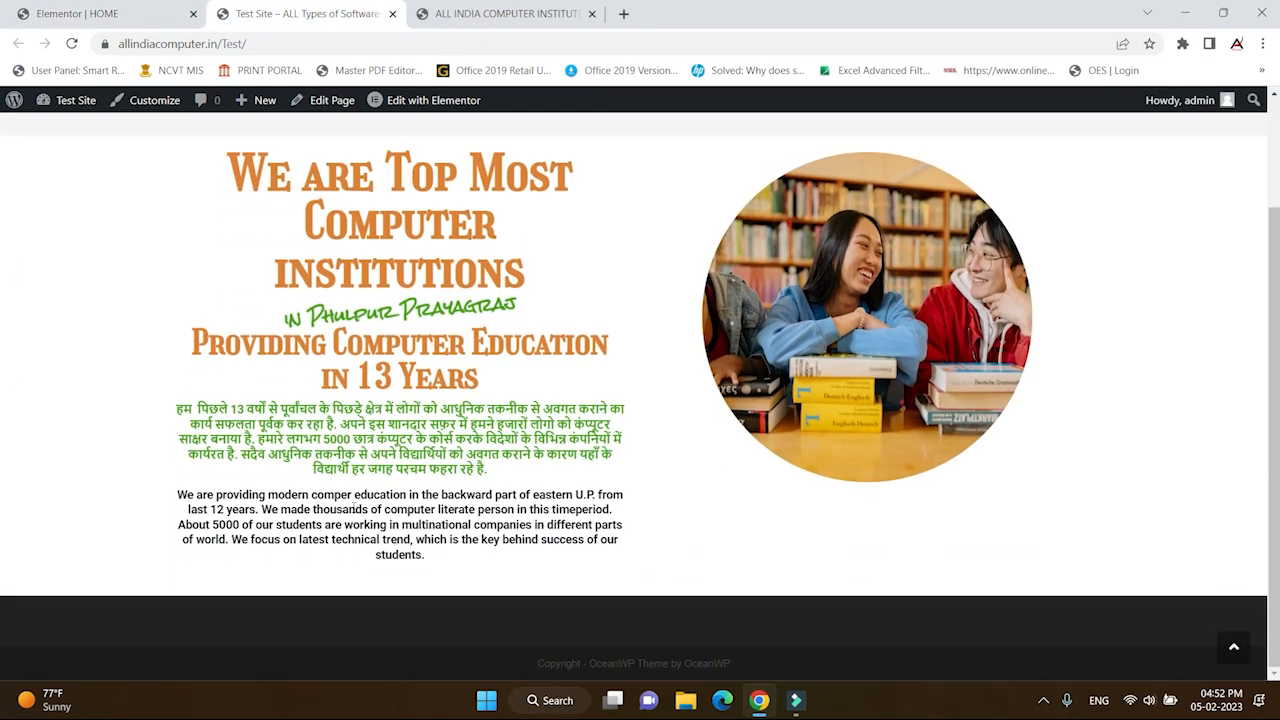
{"action": "left_click", "coordinate": [72, 43]}
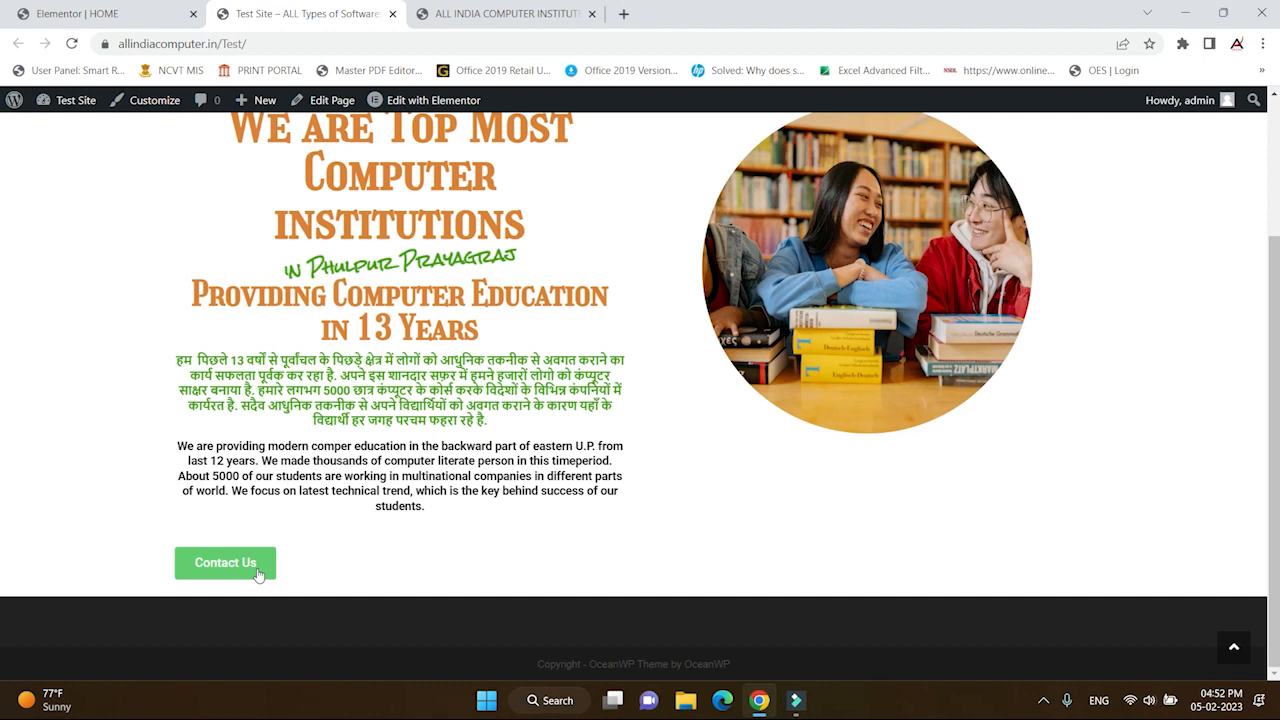
- Compare the reference site's Contact Us button, including its icon and hover look, with the new button in the Elementor editor
{"action": "left_click", "coordinate": [509, 13]}
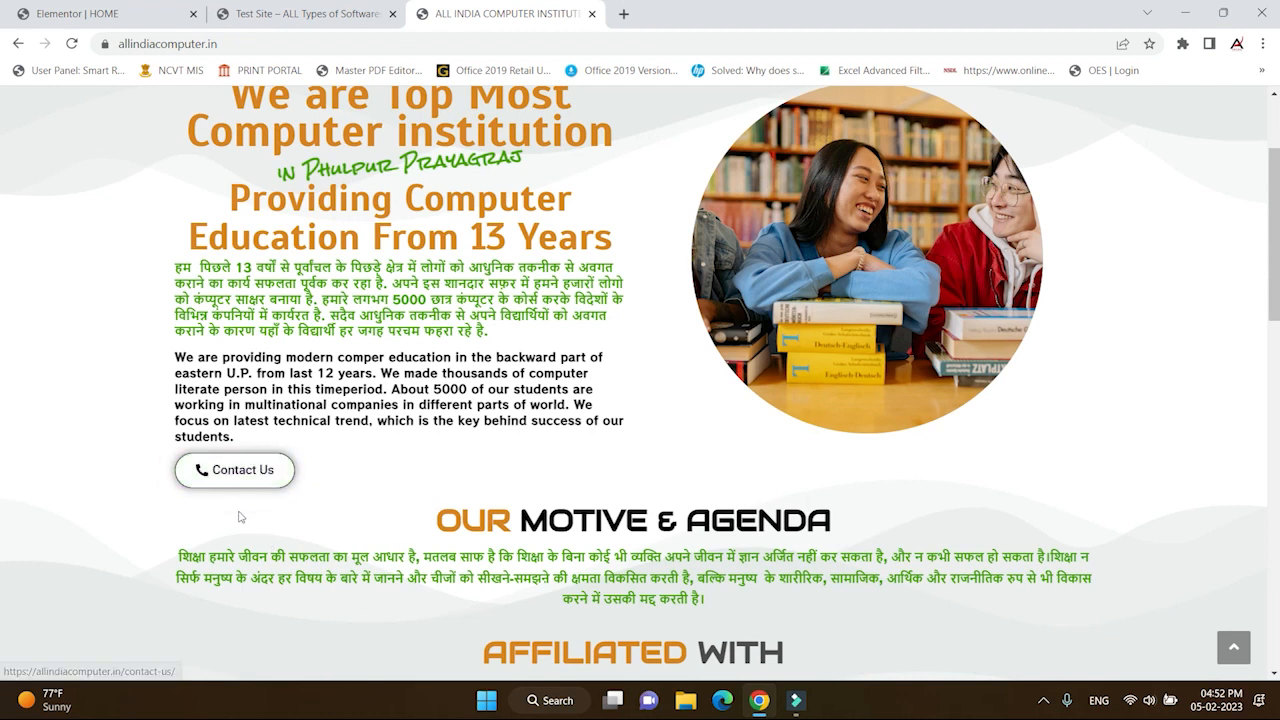
{"action": "left_click", "coordinate": [100, 18]}
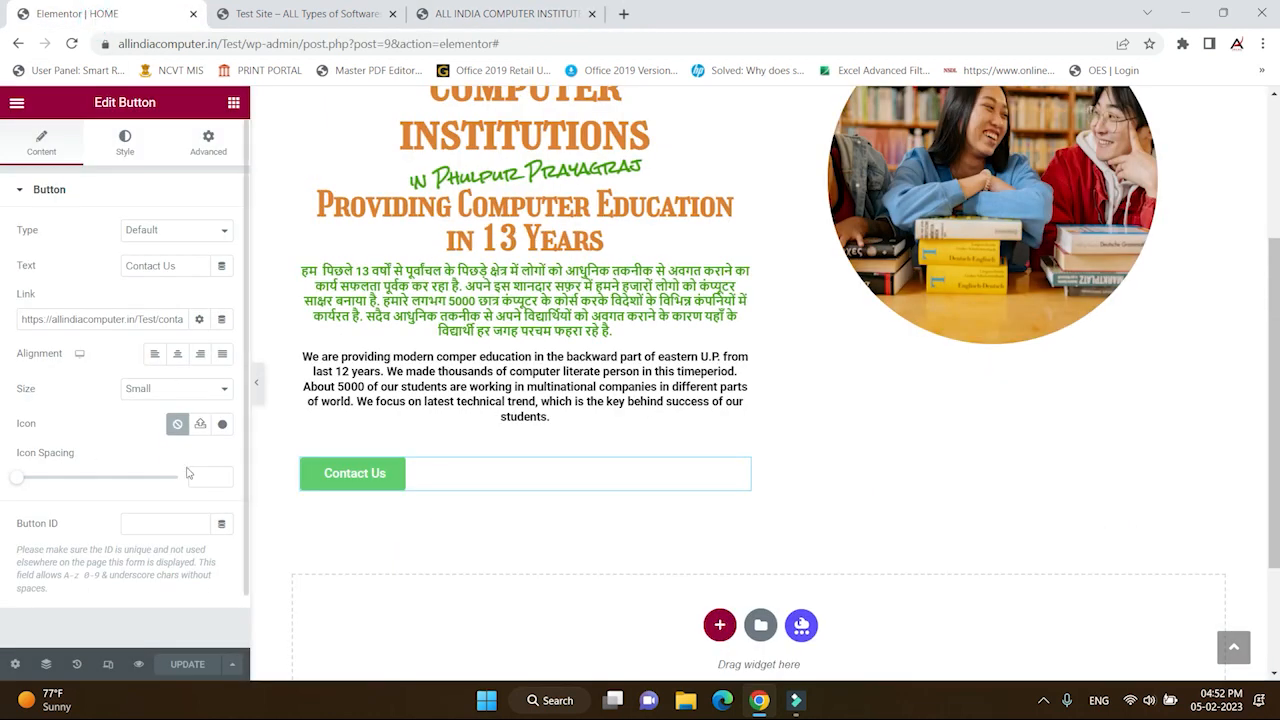
{"action": "left_click", "coordinate": [303, 16]}
{"action": "left_click", "coordinate": [505, 14]}
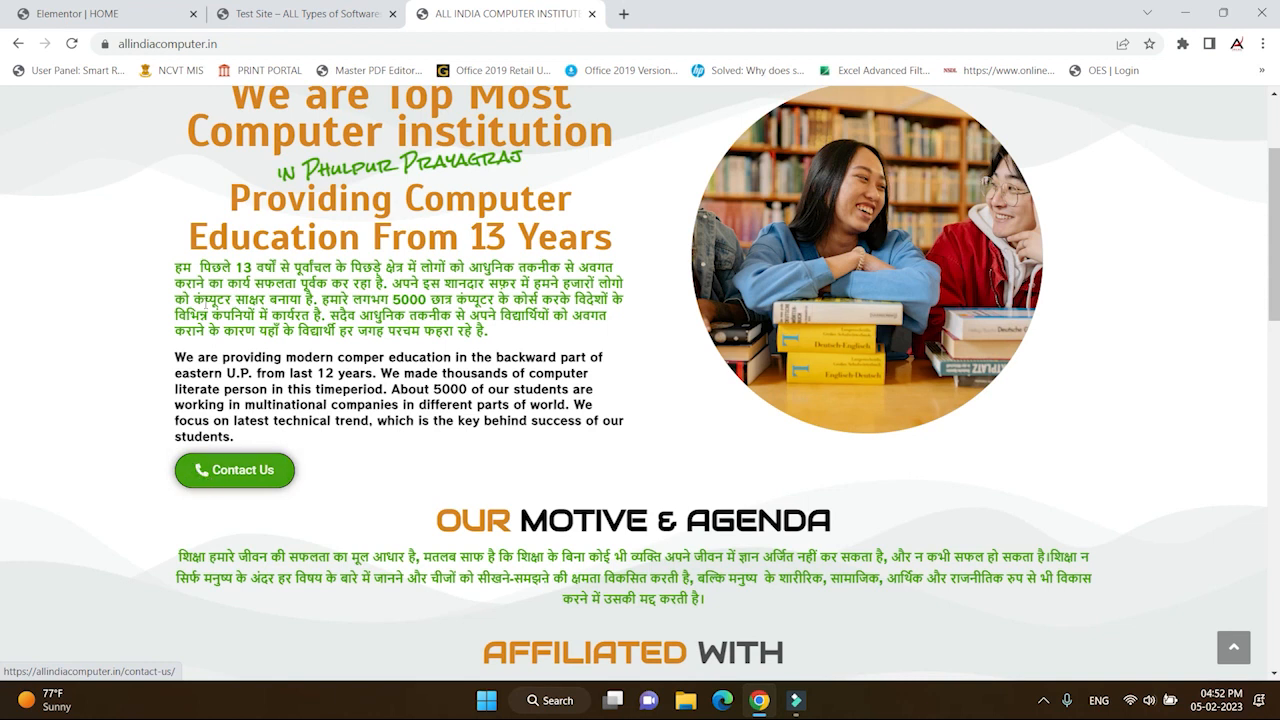
{"action": "left_click", "coordinate": [125, 14]}
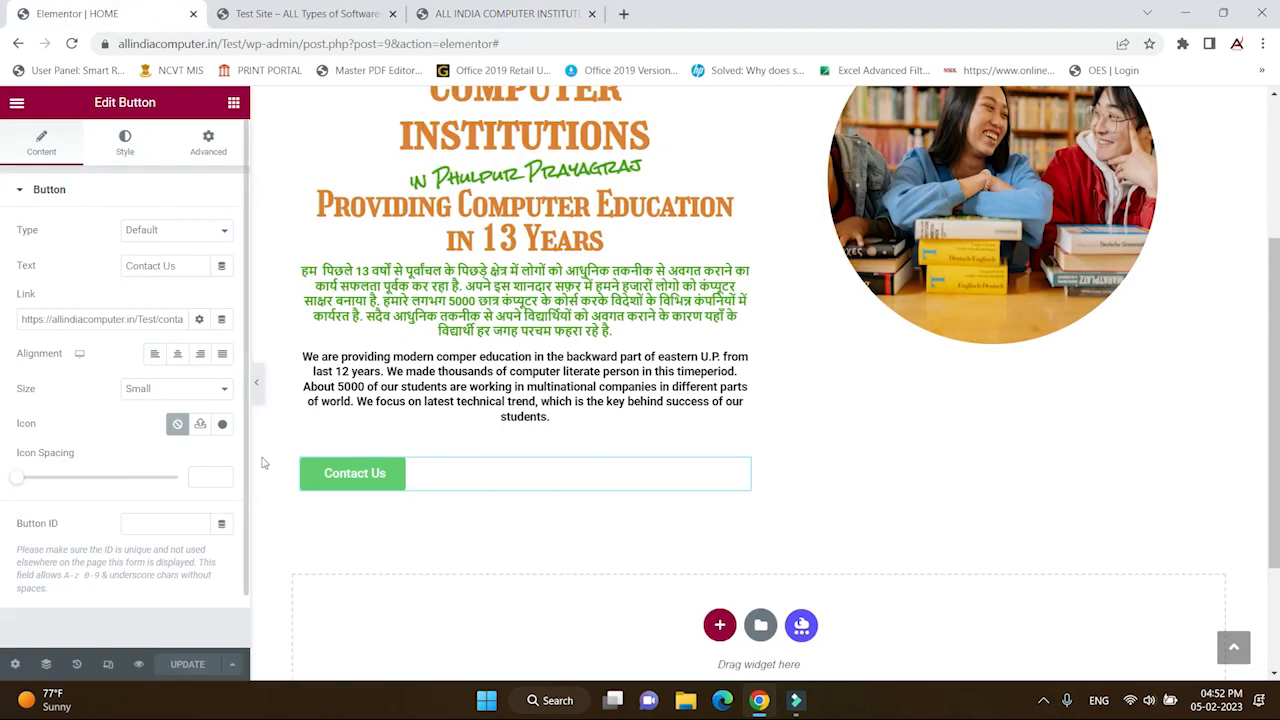
- Keep the button's size at Small and add a phone handset icon from the icon library, filtering by "phone"
{"action": "left_click", "coordinate": [163, 400]}
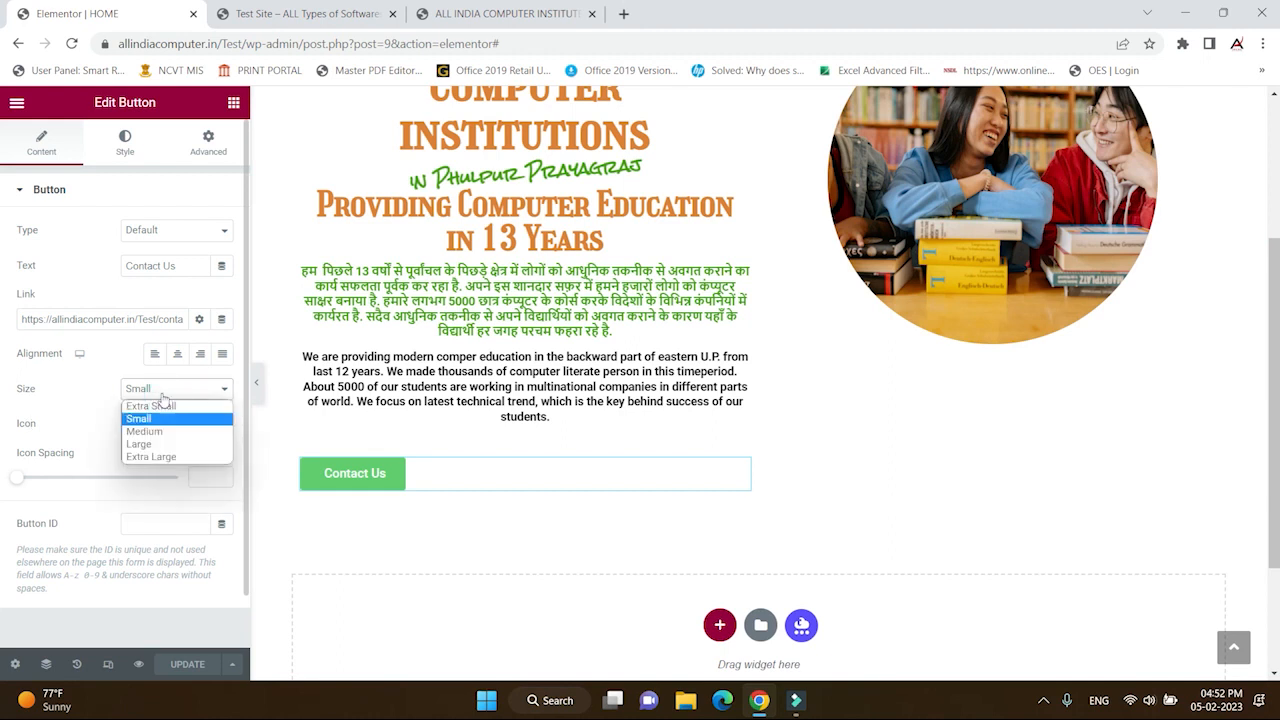
{"action": "left_click", "coordinate": [158, 390]}
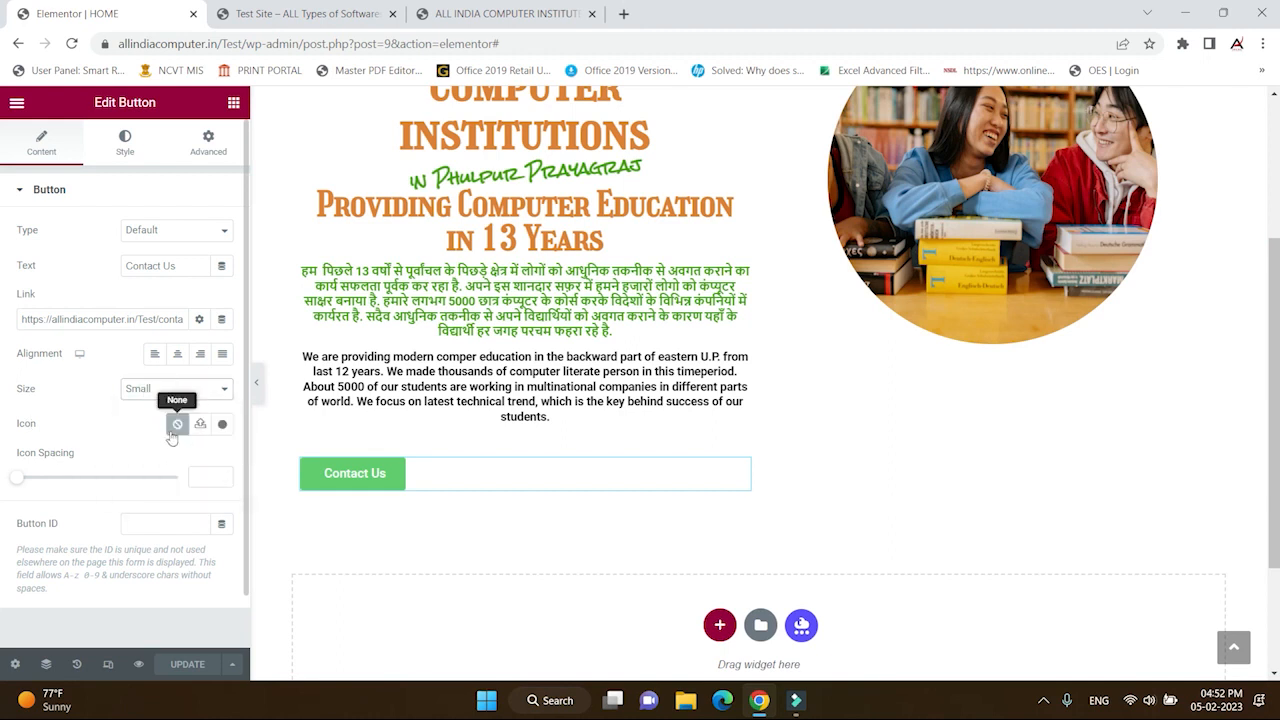
{"action": "left_click", "coordinate": [222, 425]}
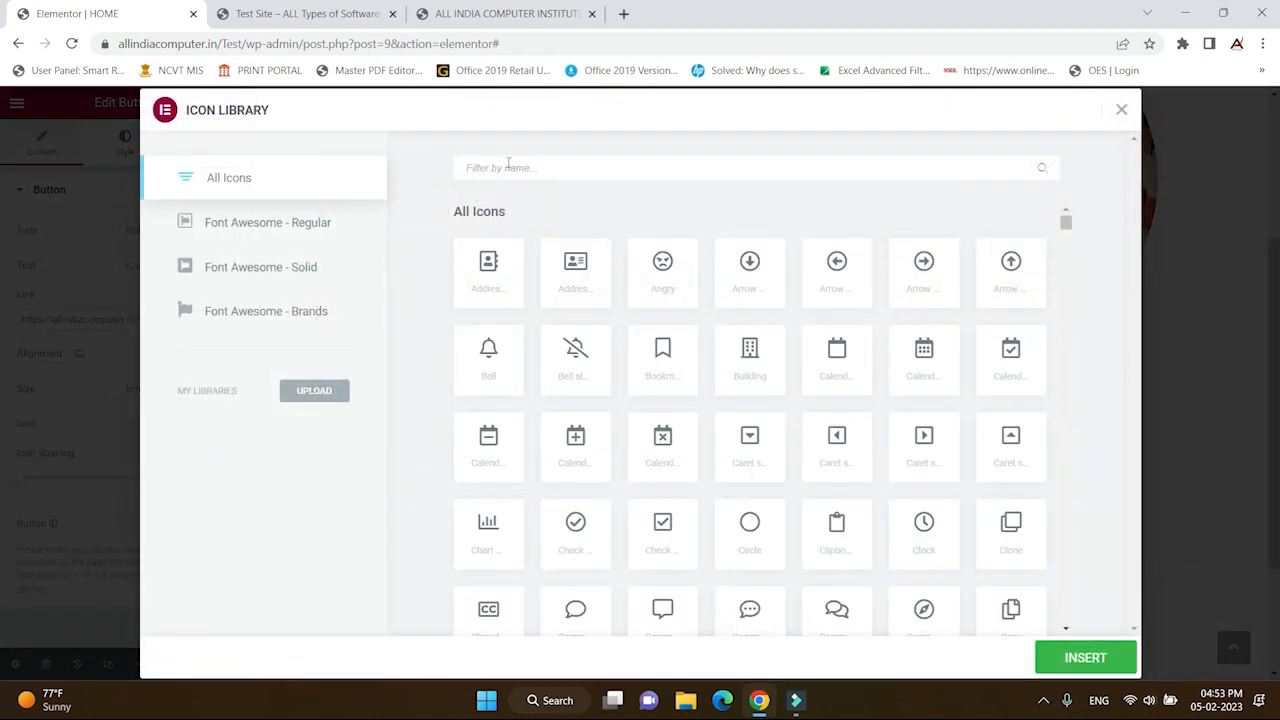
{"action": "scroll", "coordinate": [703, 394], "scroll_direction": "down", "scroll_amount": 1}
{"action": "left_click", "coordinate": [481, 170]}
{"action": "type", "text": "phone"}
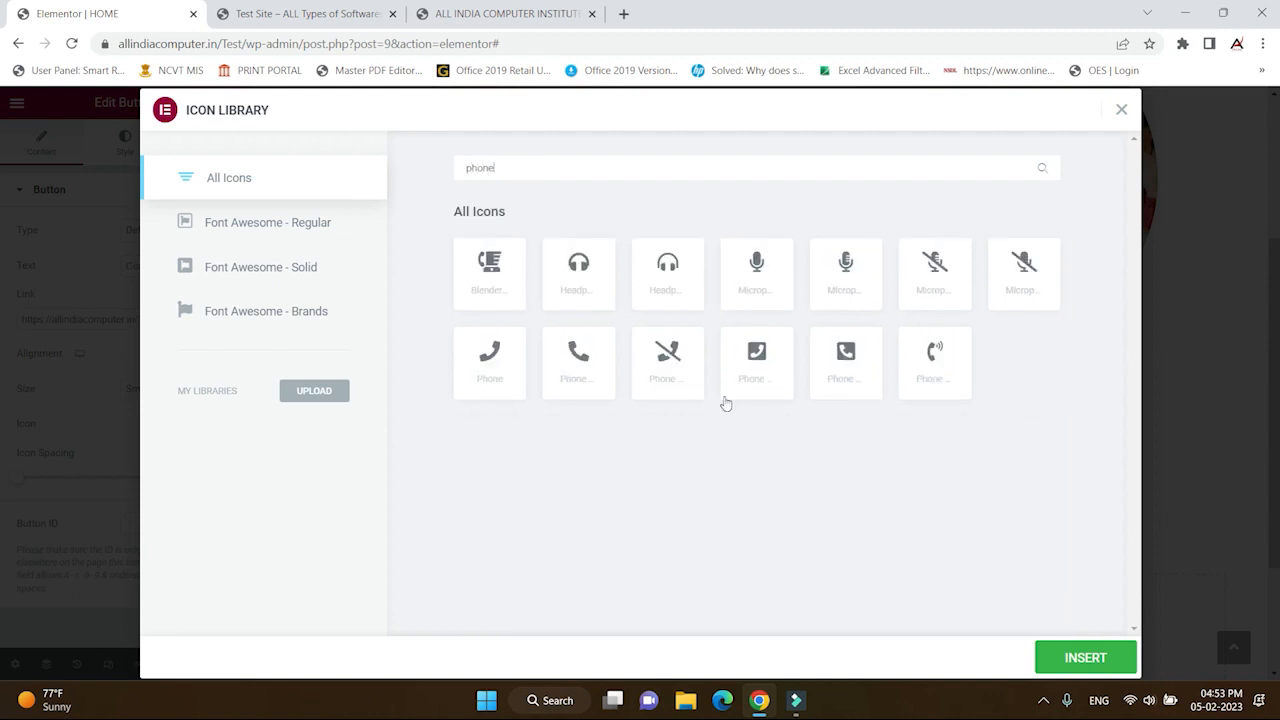
{"action": "left_click", "coordinate": [581, 362]}
{"action": "left_click", "coordinate": [1080, 668]}
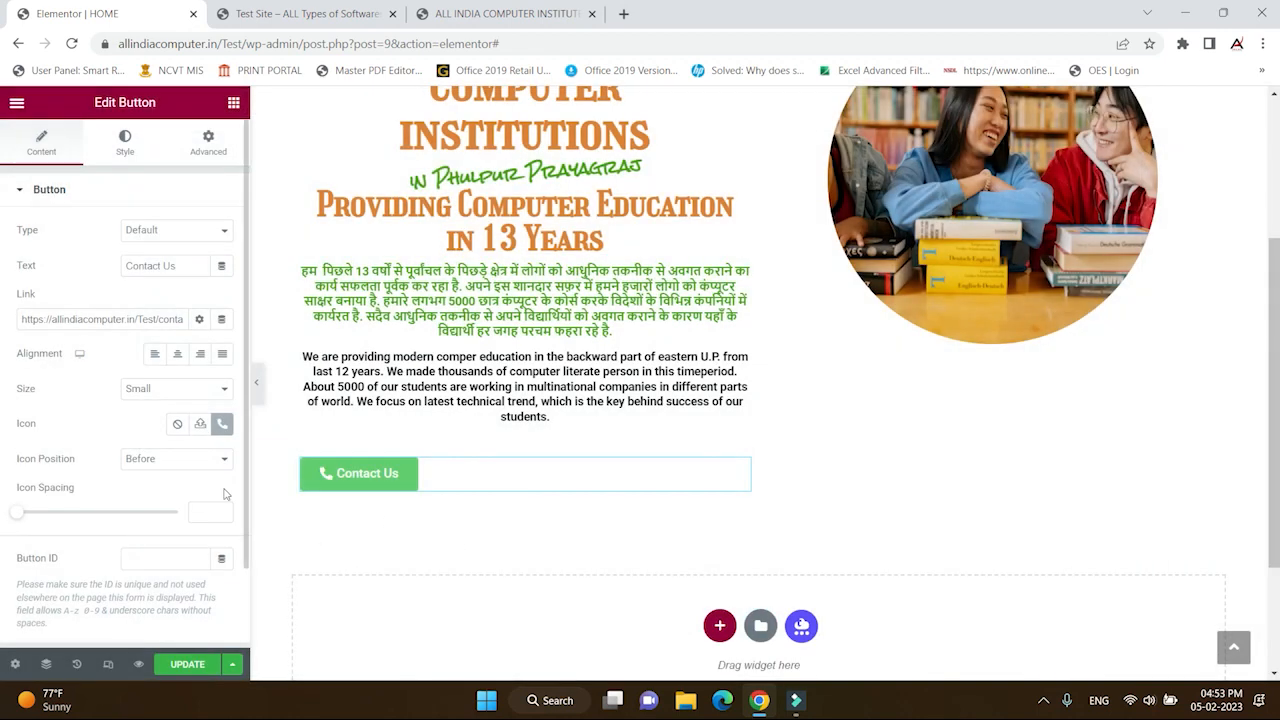
- Try the After icon position, return it to Before, and set the button's icon spacing to 5
{"action": "left_click", "coordinate": [209, 468]}
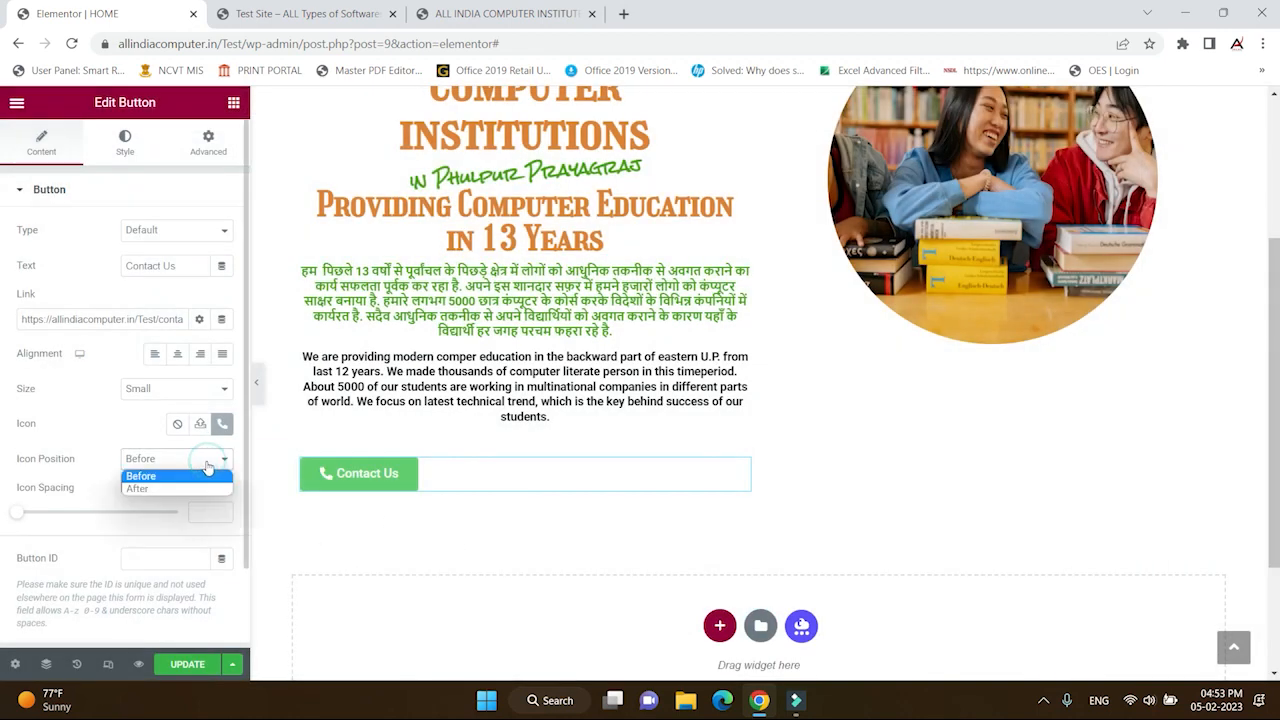
{"action": "left_click", "coordinate": [170, 489]}
{"action": "left_click", "coordinate": [174, 468]}
{"action": "left_click", "coordinate": [169, 477]}
{"action": "mouse_move", "coordinate": [22, 518]}
{"action": "left_mouse_down"}
{"action": "mouse_move", "coordinate": [48, 520]}
{"action": "mouse_move", "coordinate": [22, 533]}
{"action": "mouse_move", "coordinate": [31, 516]}
{"action": "left_mouse_up"}
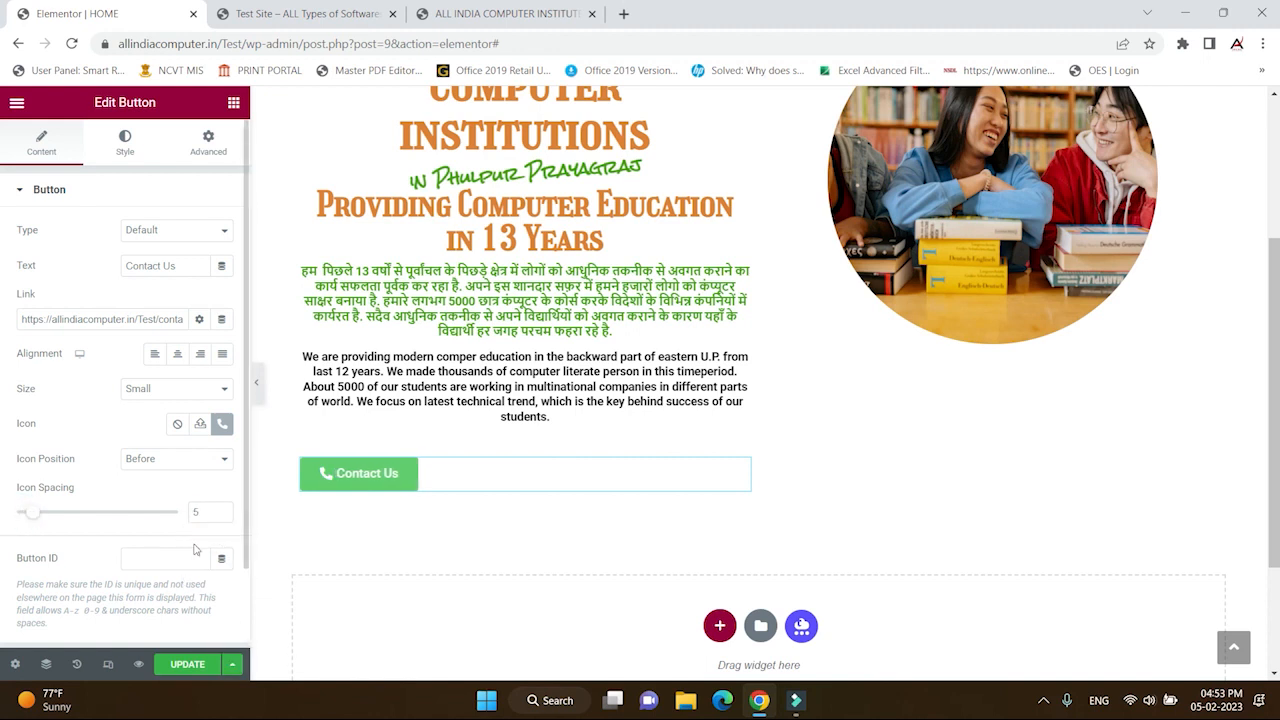
- Set the Contact Us button's typography weight to 600 (Semi Bold)
{"action": "left_click", "coordinate": [124, 143]}
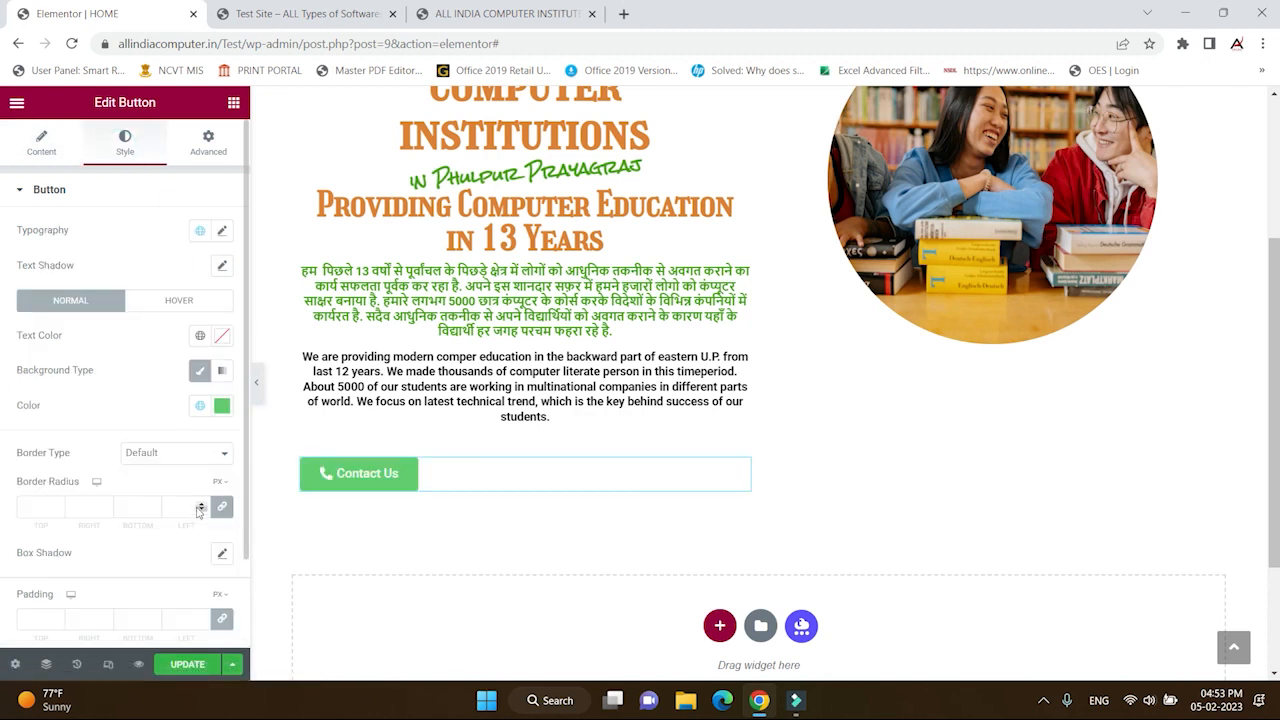
{"action": "left_click", "coordinate": [222, 232]}
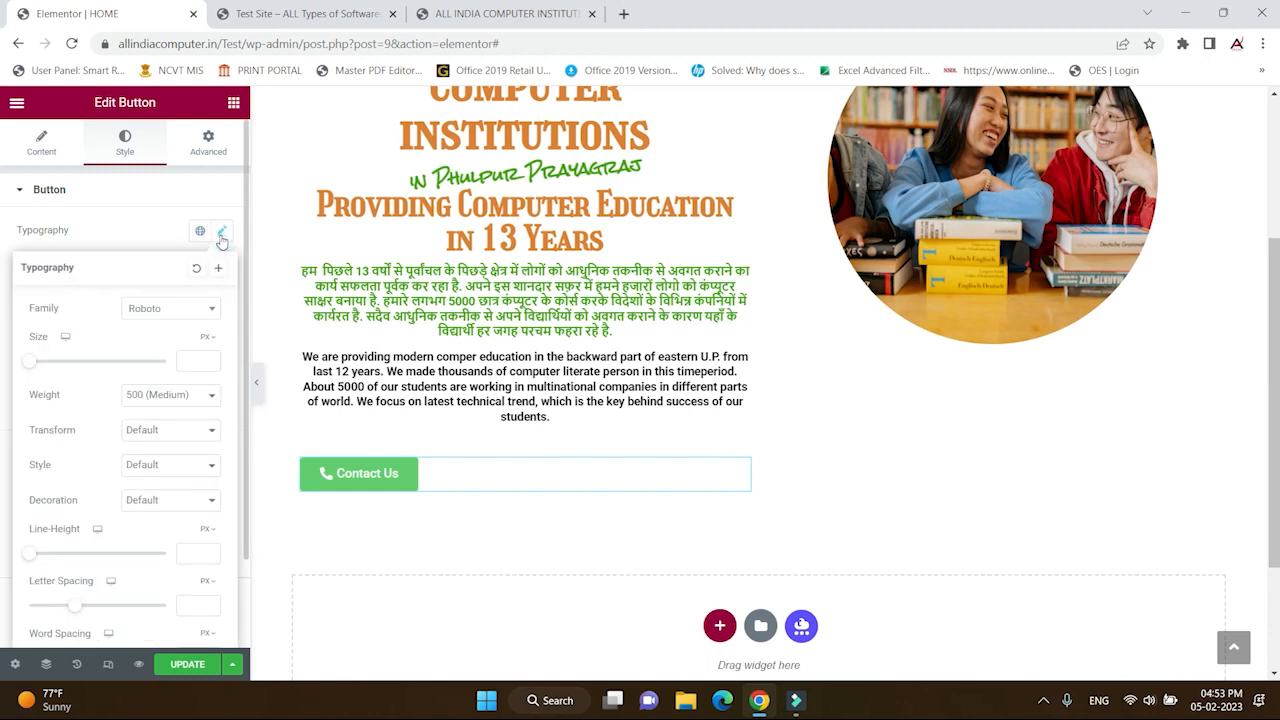
{"action": "left_click", "coordinate": [212, 397]}
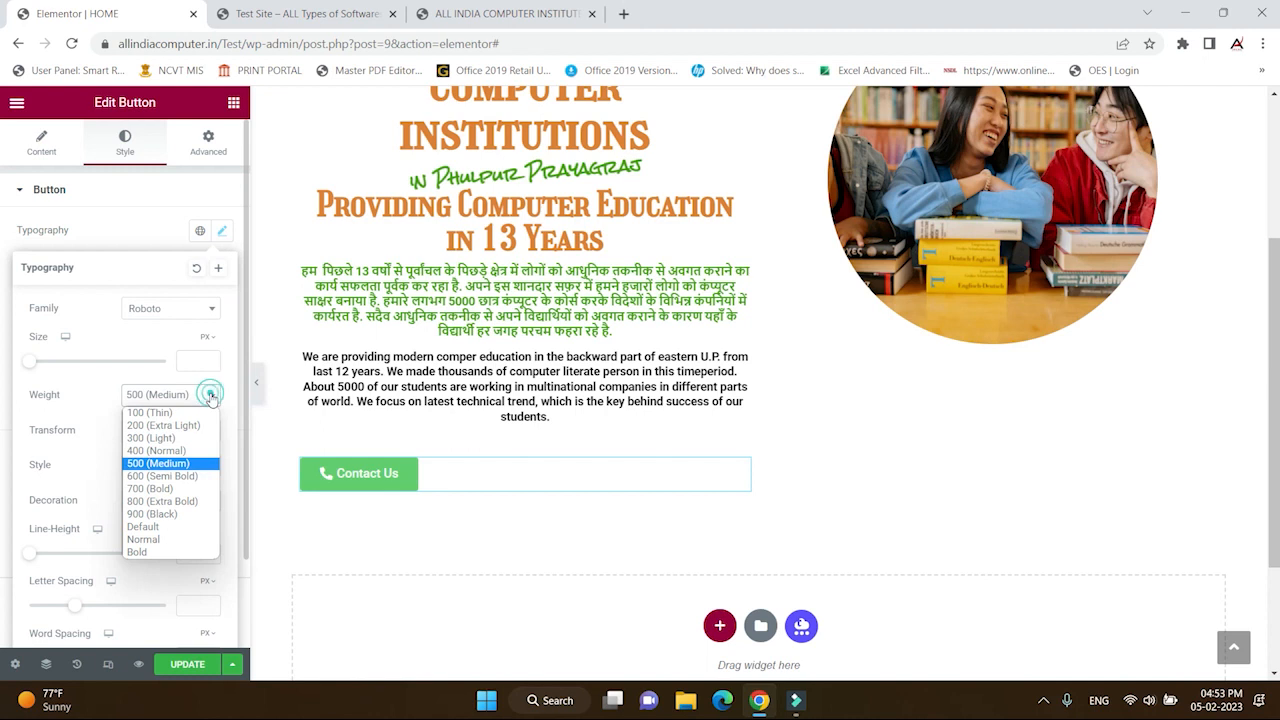
{"action": "left_click", "coordinate": [160, 478]}
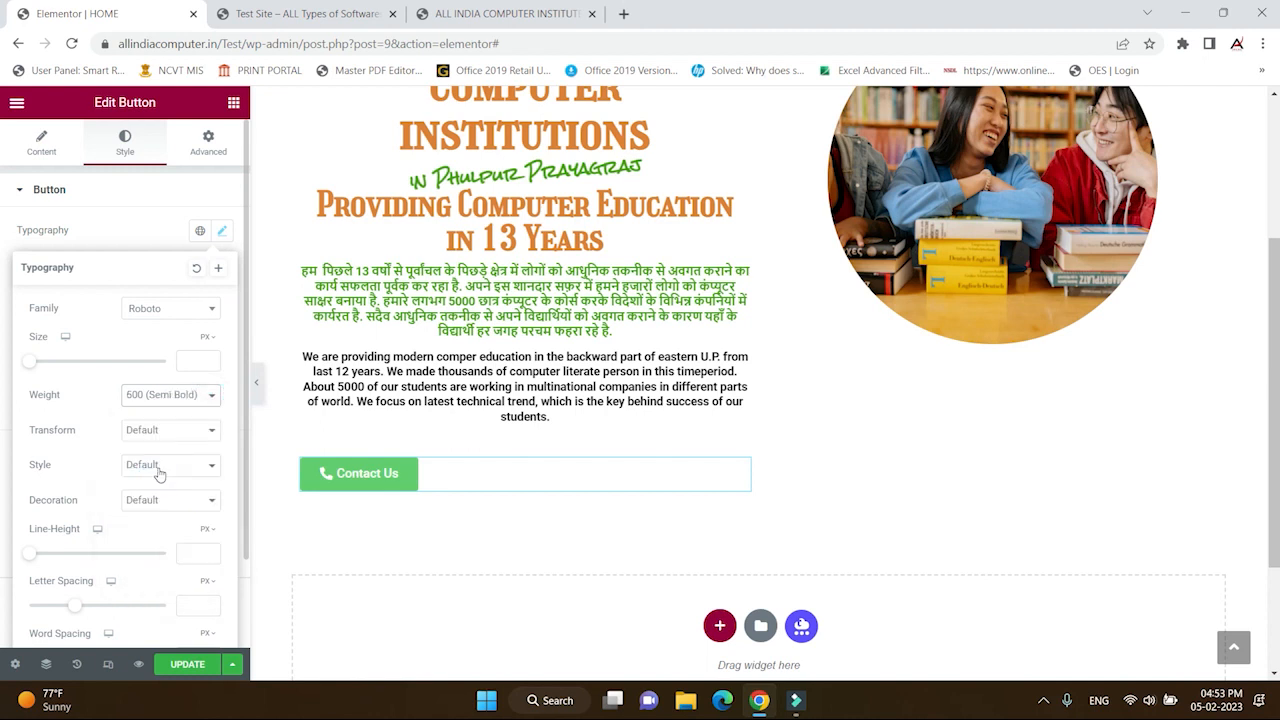
{"action": "left_click", "coordinate": [108, 233]}
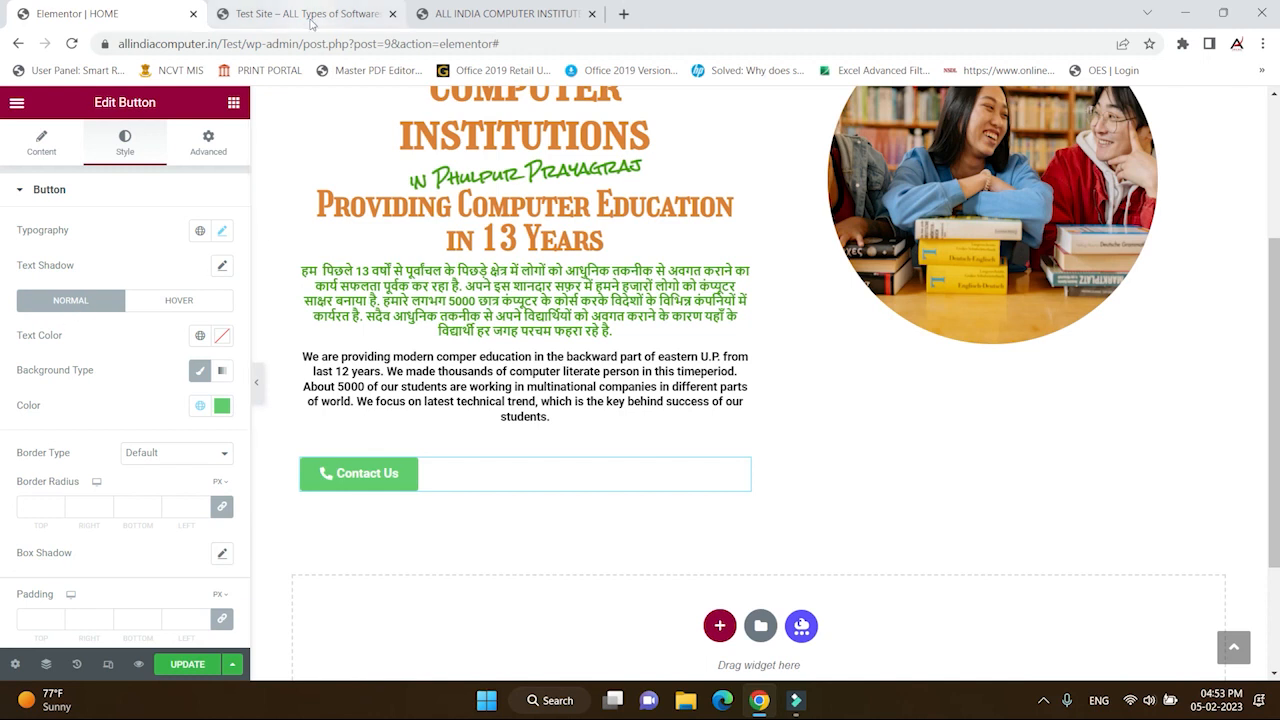
- Check the reference site's Contact Us button colours and open the new button's normal text color for editing
{"action": "left_click", "coordinate": [462, 14]}
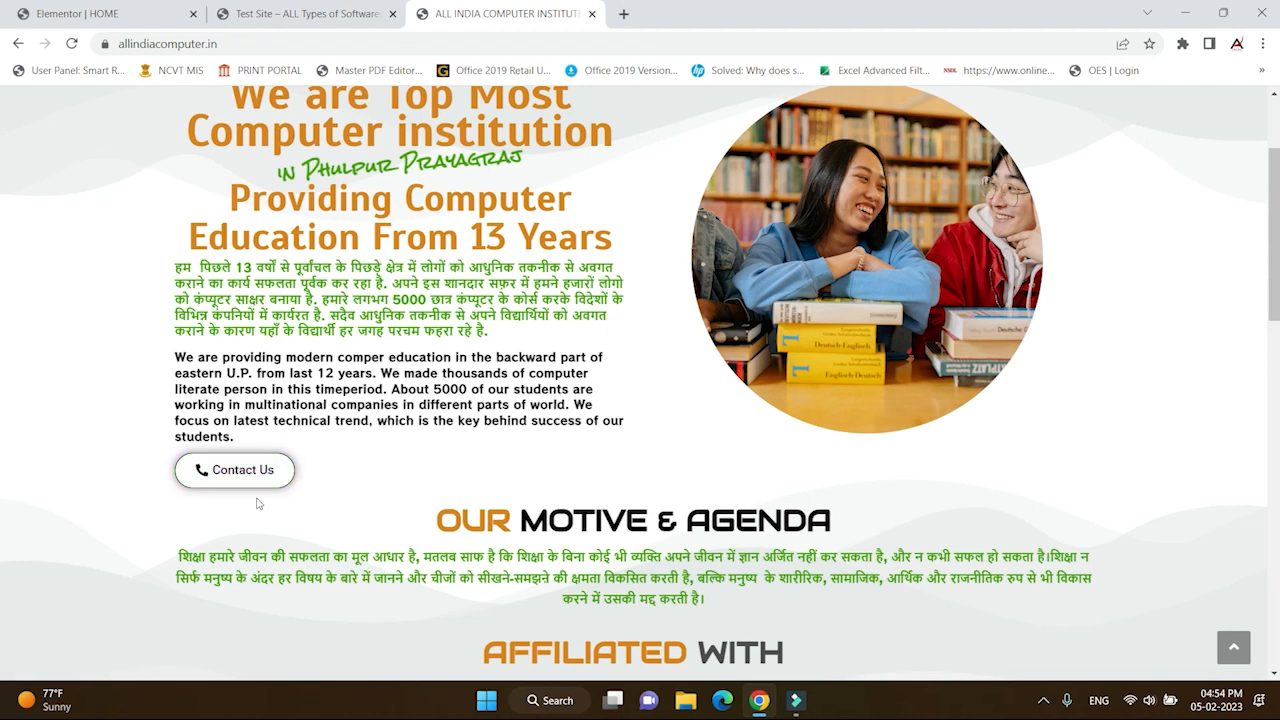
{"action": "left_click", "coordinate": [161, 23]}
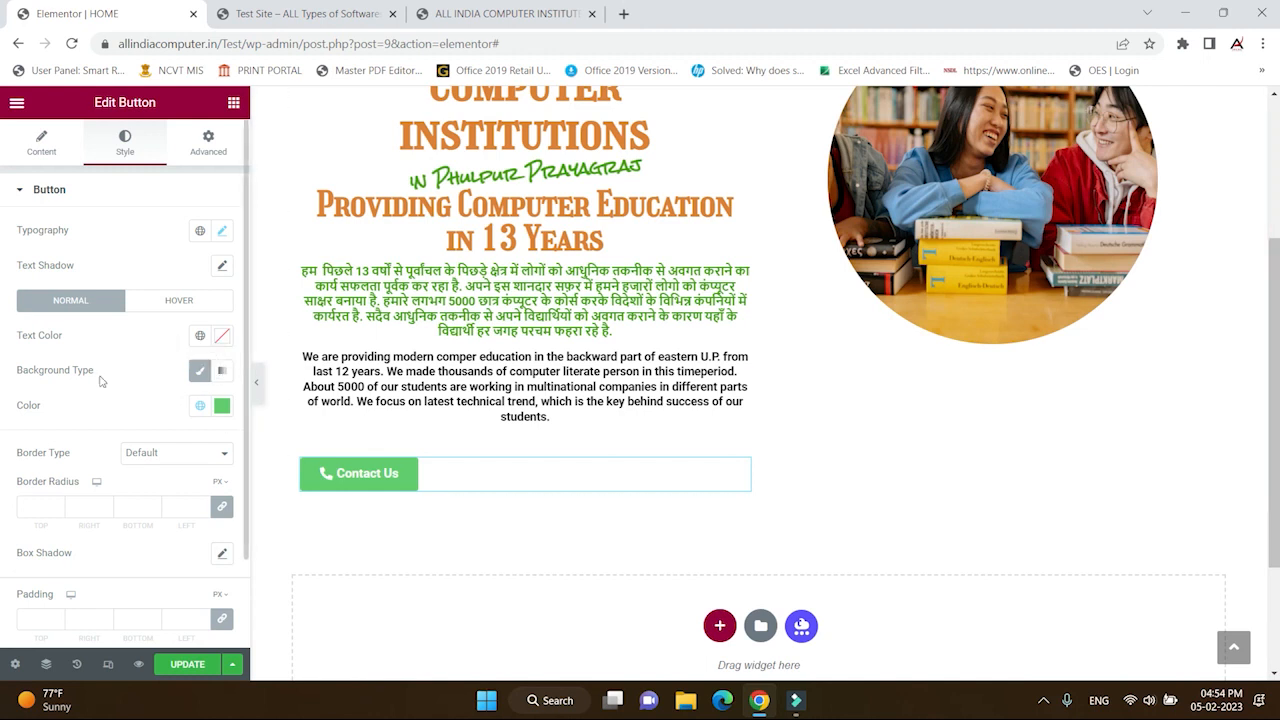
{"action": "left_click", "coordinate": [221, 336]}
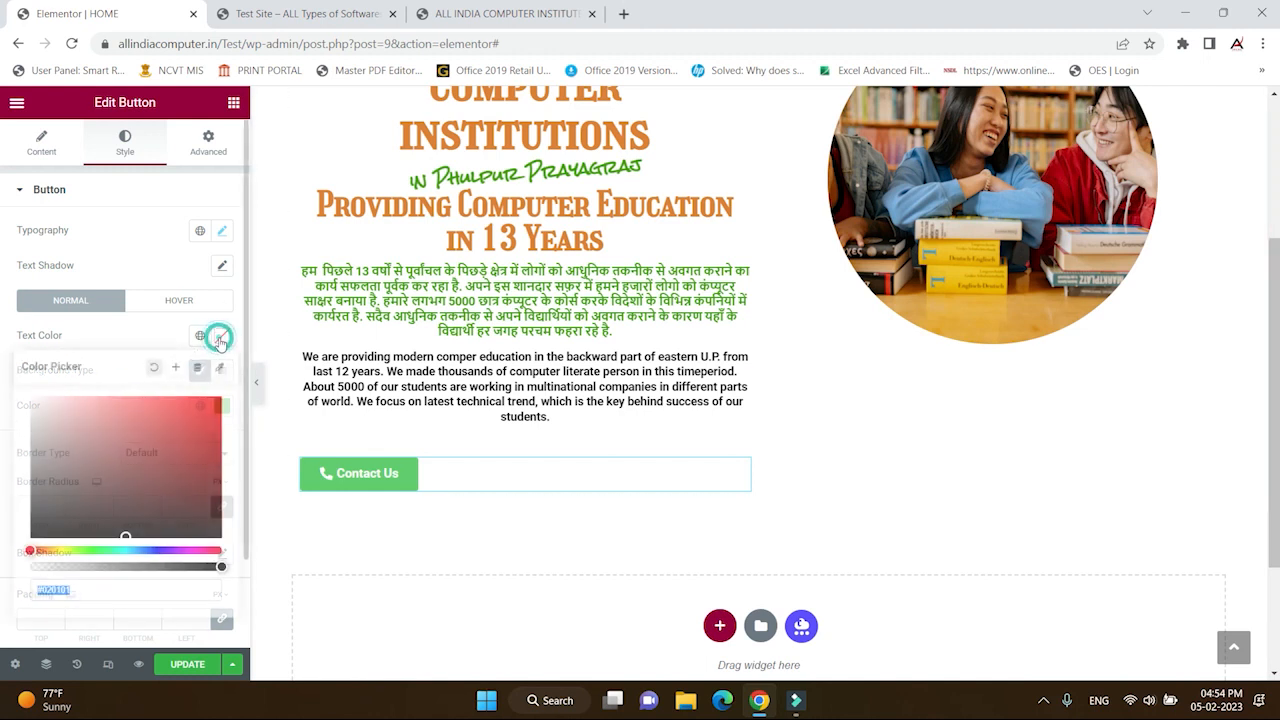